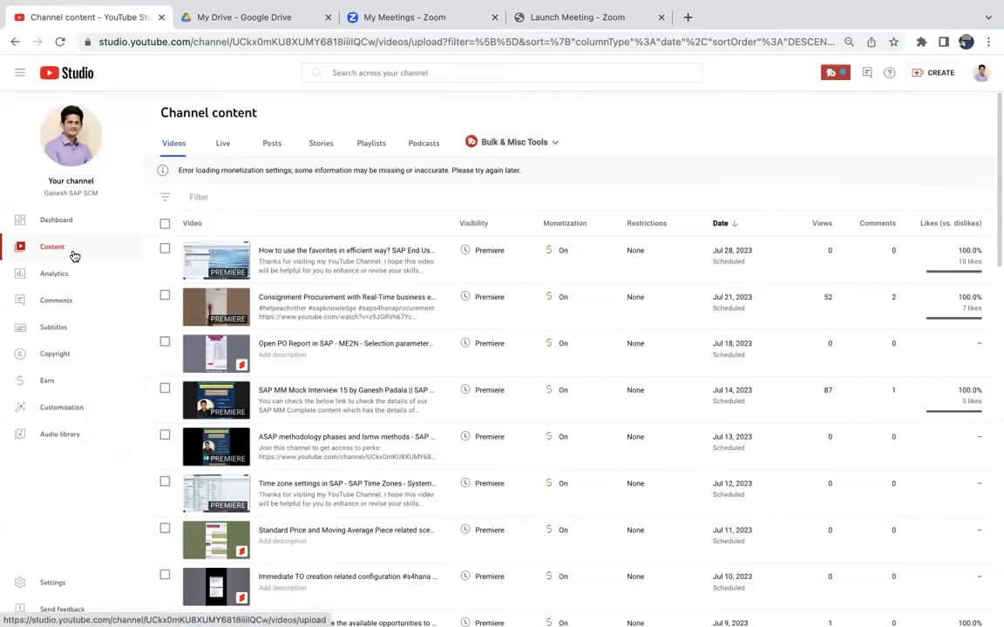
Step: Filter the channel's posts so that only those of type Quiz are listed
click(200, 196)
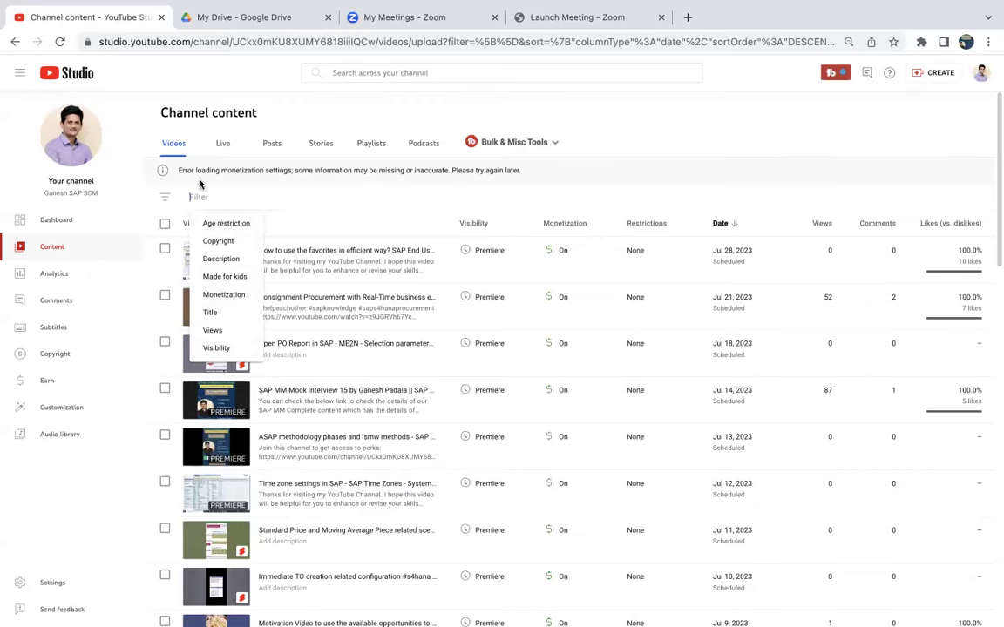
click(277, 146)
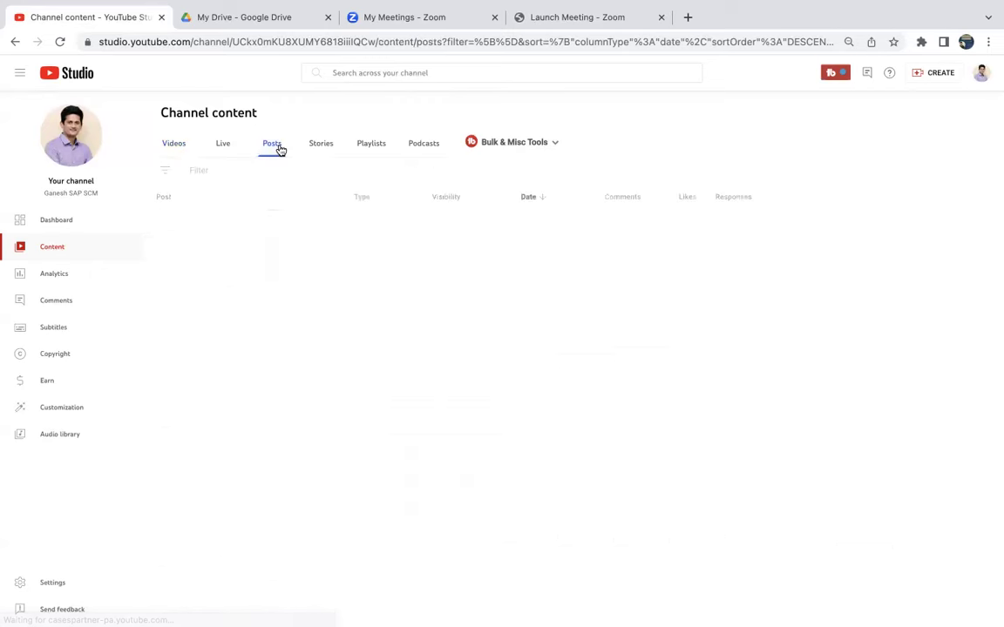
click(206, 170)
click(196, 211)
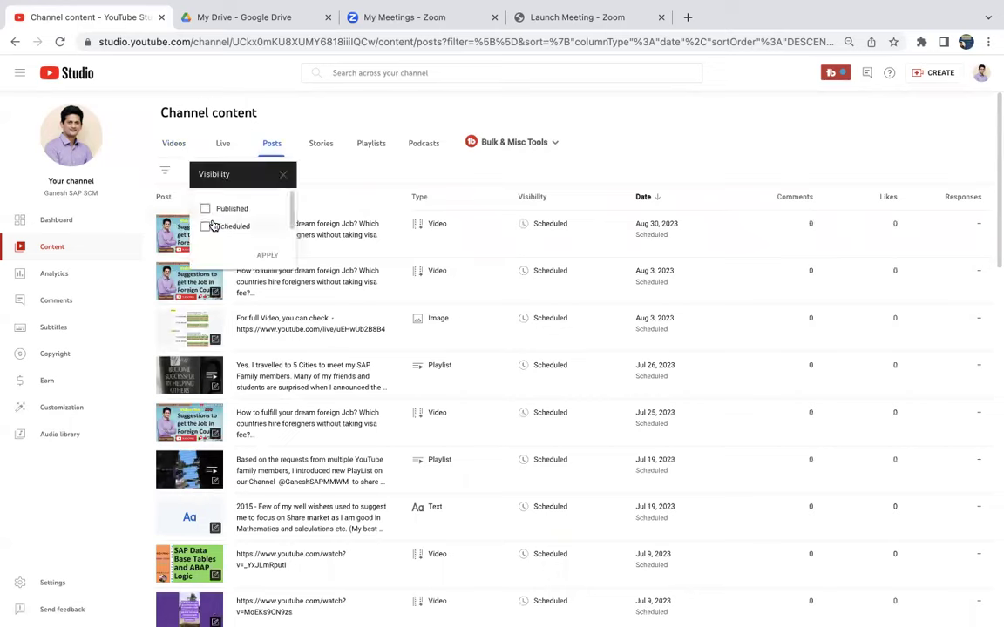
click(283, 174)
click(189, 171)
click(209, 197)
click(205, 265)
click(270, 327)
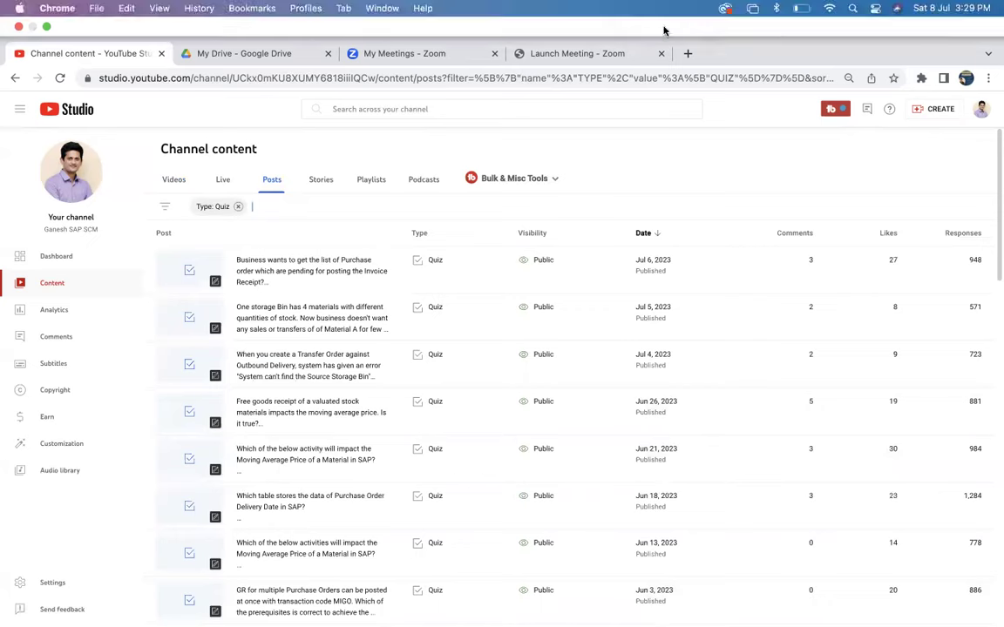
Step: Close the two Zoom tabs and set the quiz post list to 50 rows per page
click(662, 54)
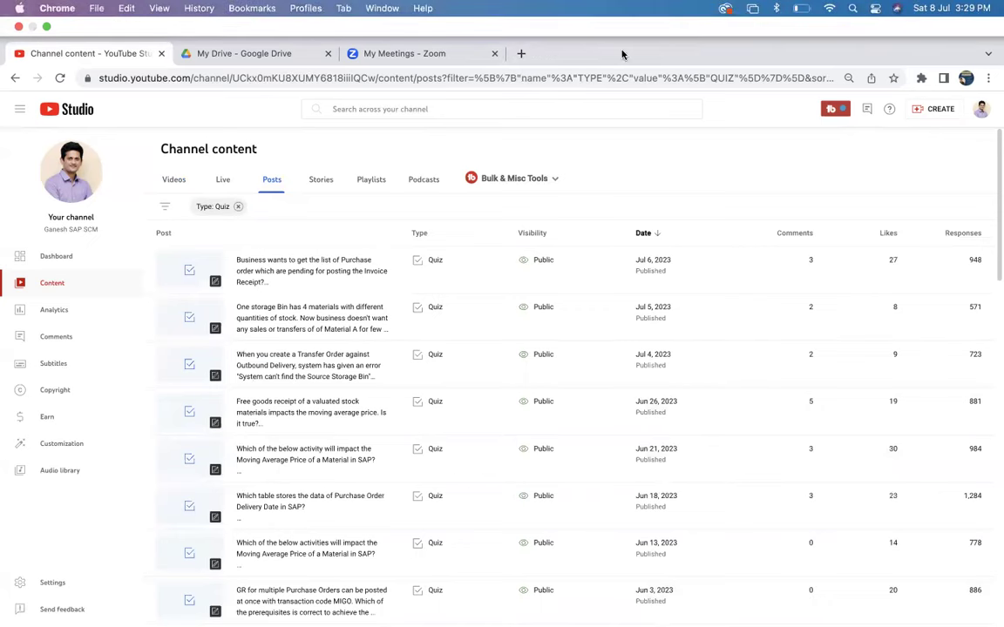
click(494, 55)
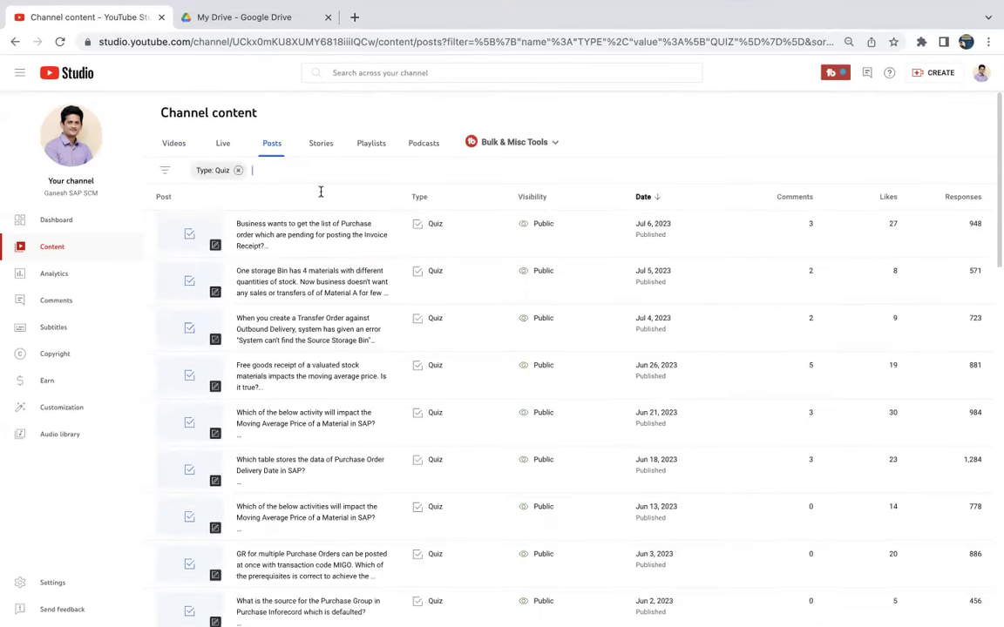
scroll(851, 452, down, 12)
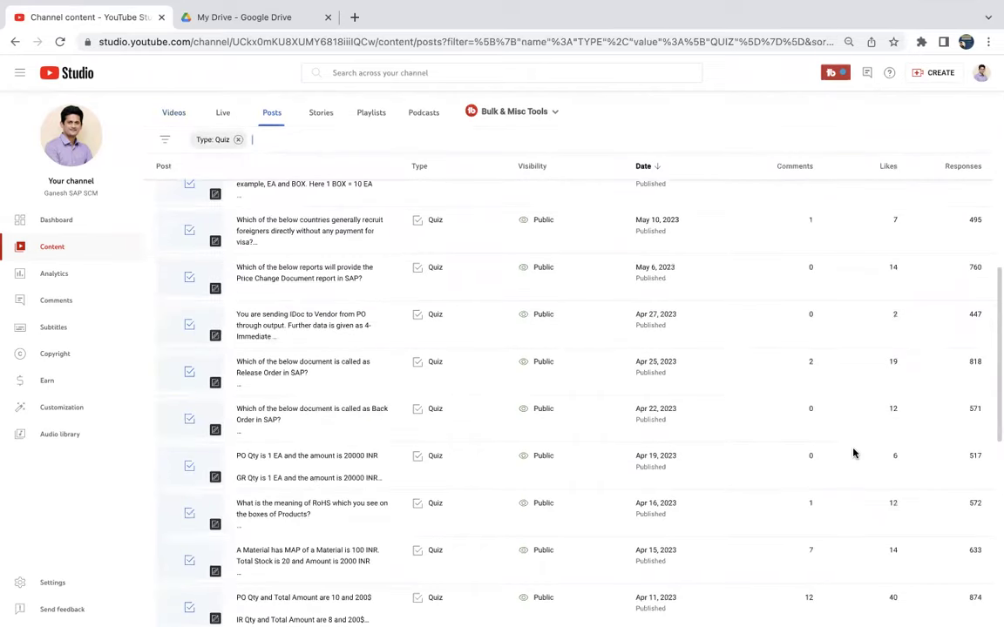
click(833, 571)
click(826, 565)
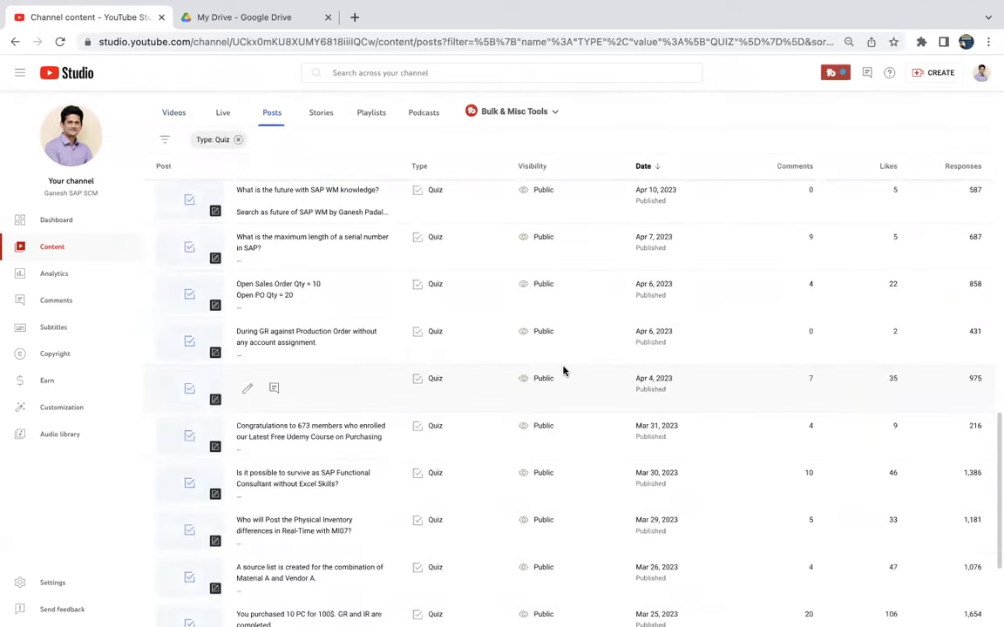
scroll(353, 392, down, 3)
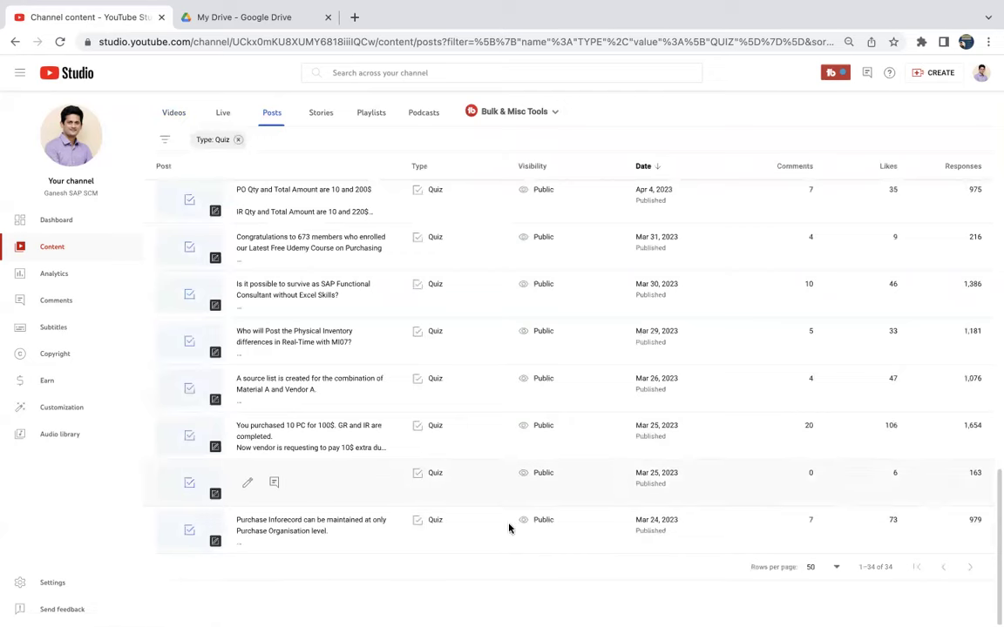
click(215, 541)
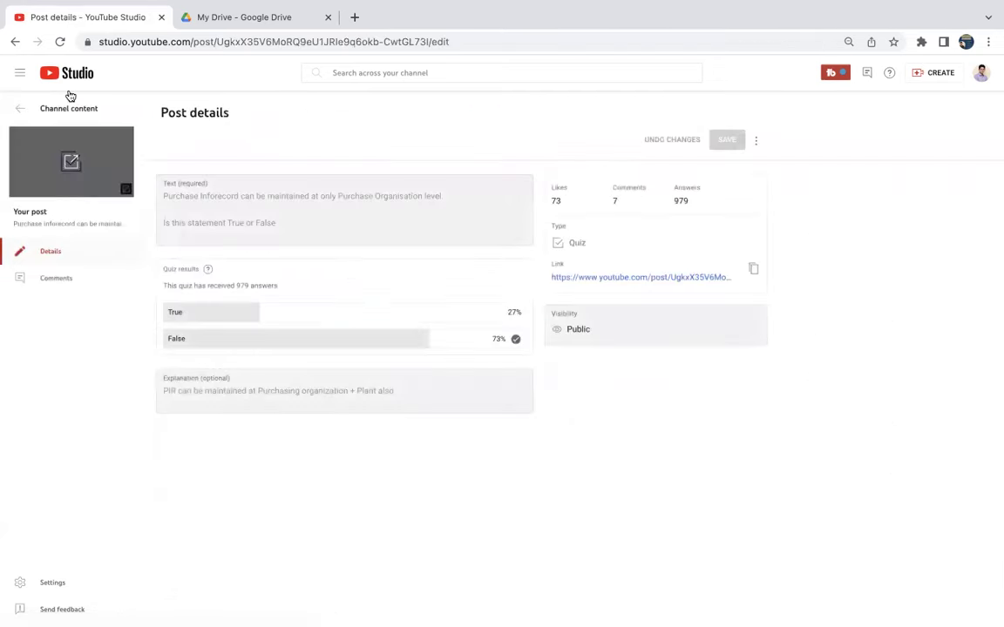
click(18, 108)
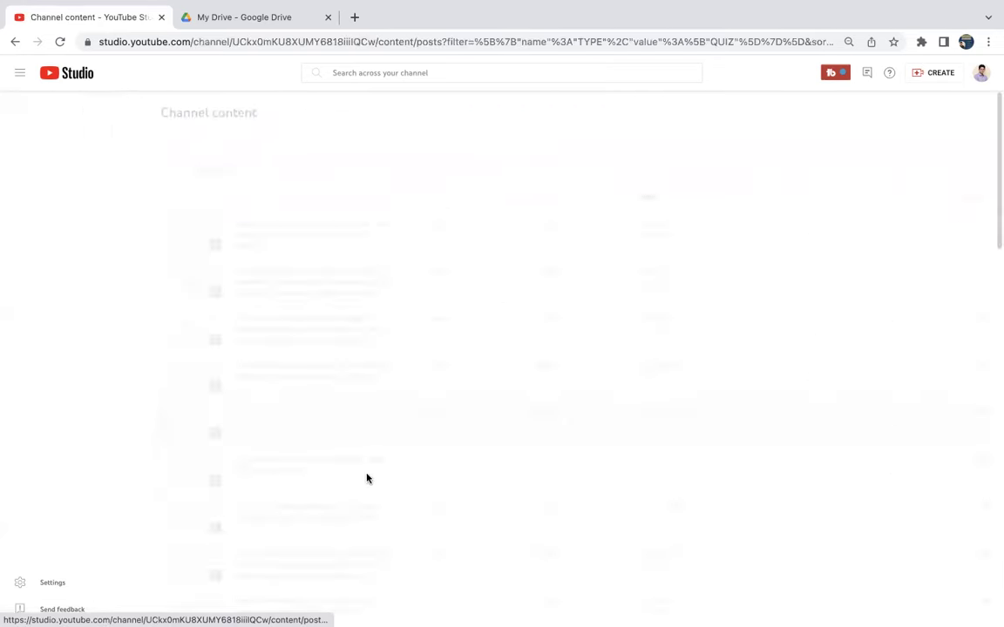
scroll(261, 523, down, 15)
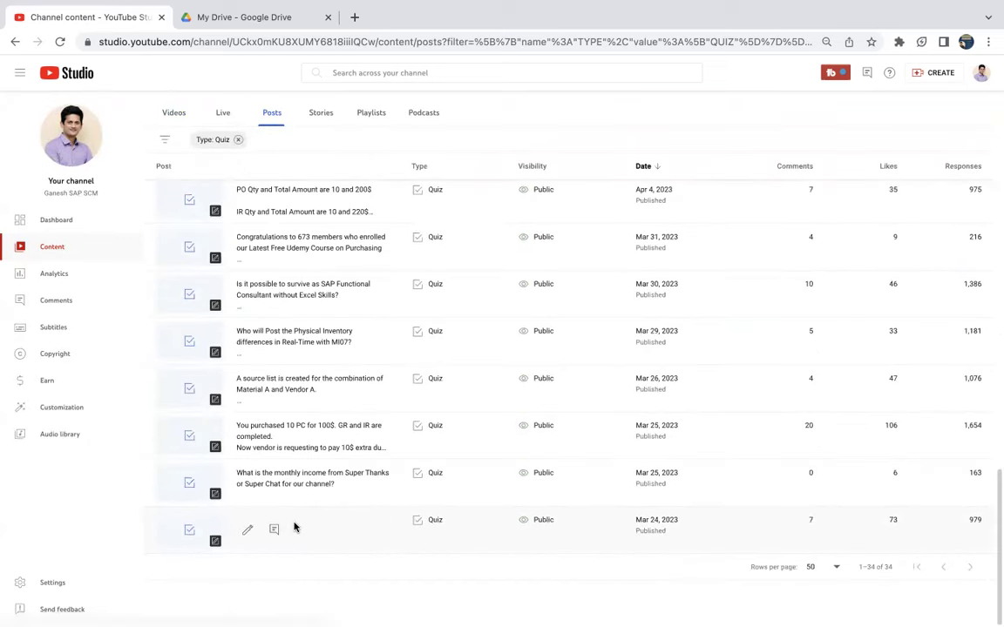
Step: Open the Mar 24, 2023 quiz about Purchase Inforecord levels in a new tab and view its public YouTube post
right_click(245, 530)
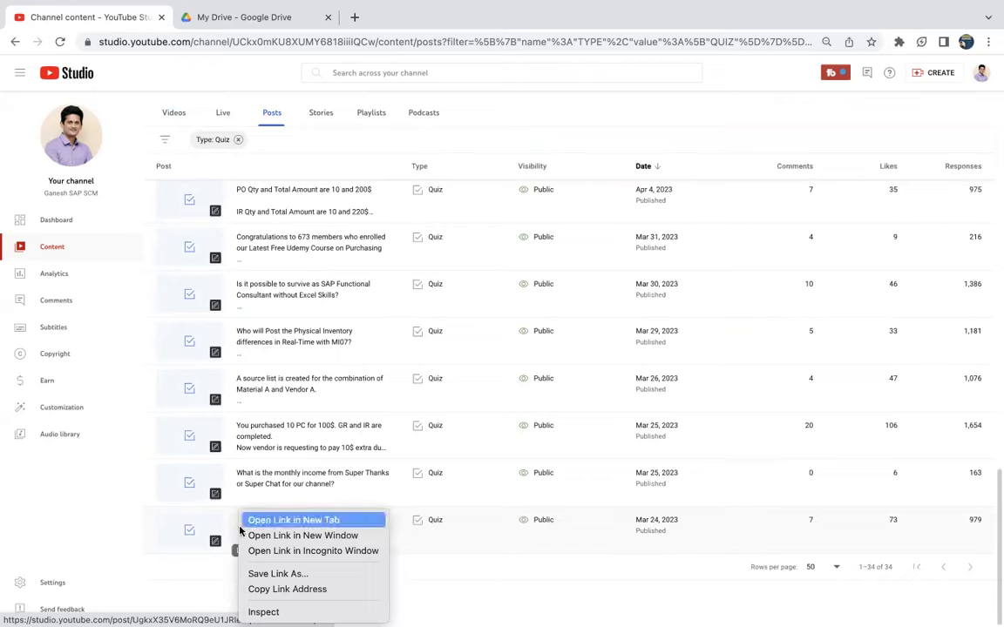
click(262, 521)
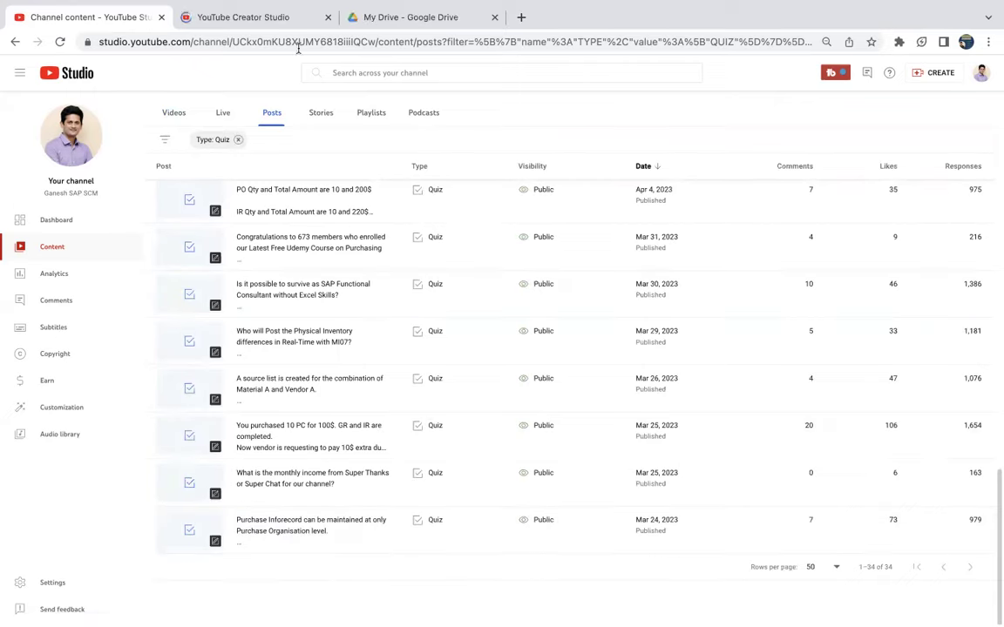
click(266, 19)
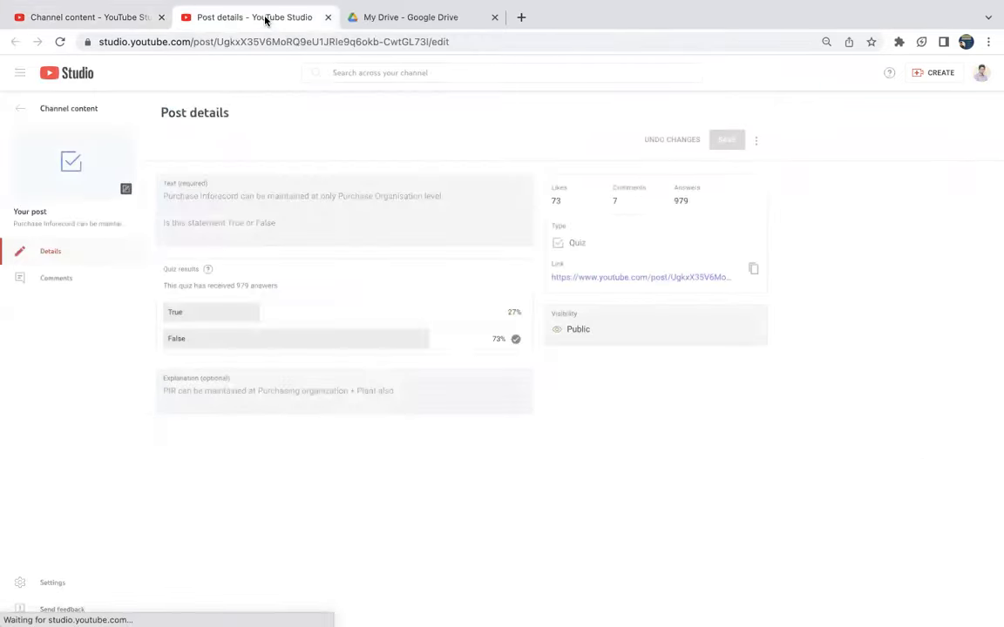
click(72, 159)
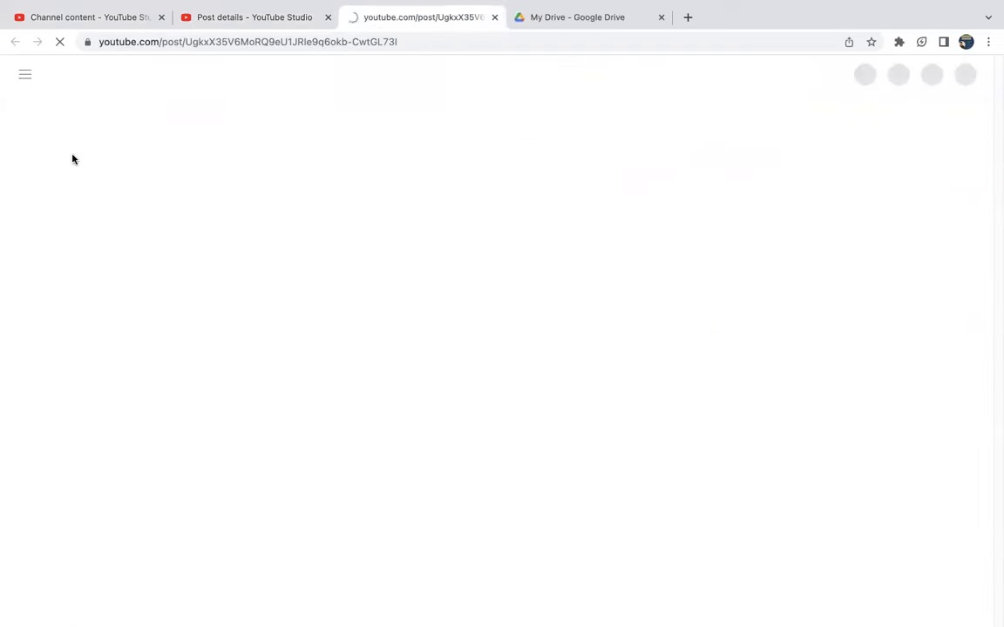
click(328, 17)
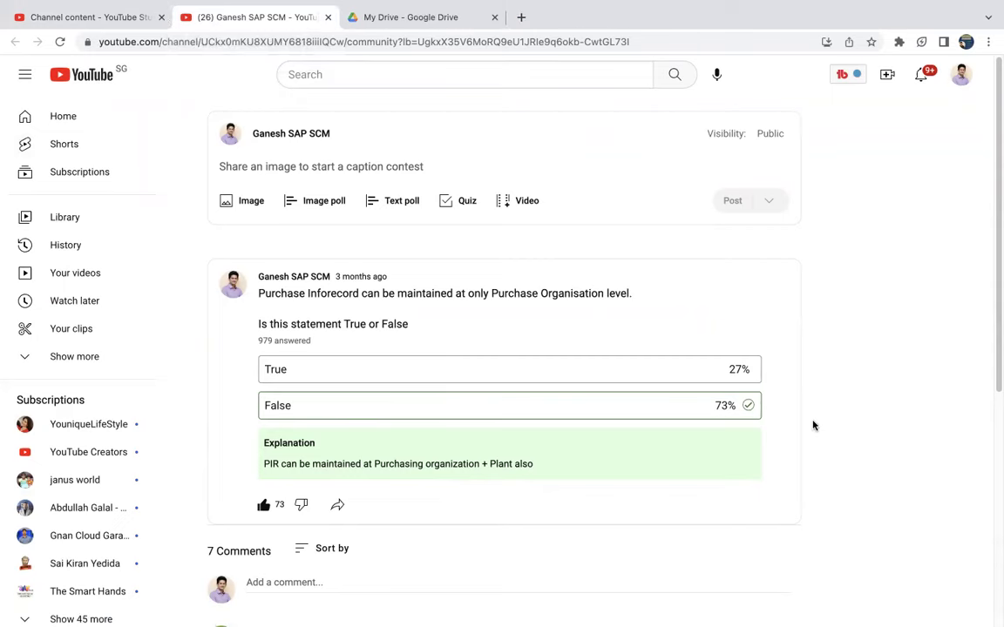
scroll(829, 427, down, 1)
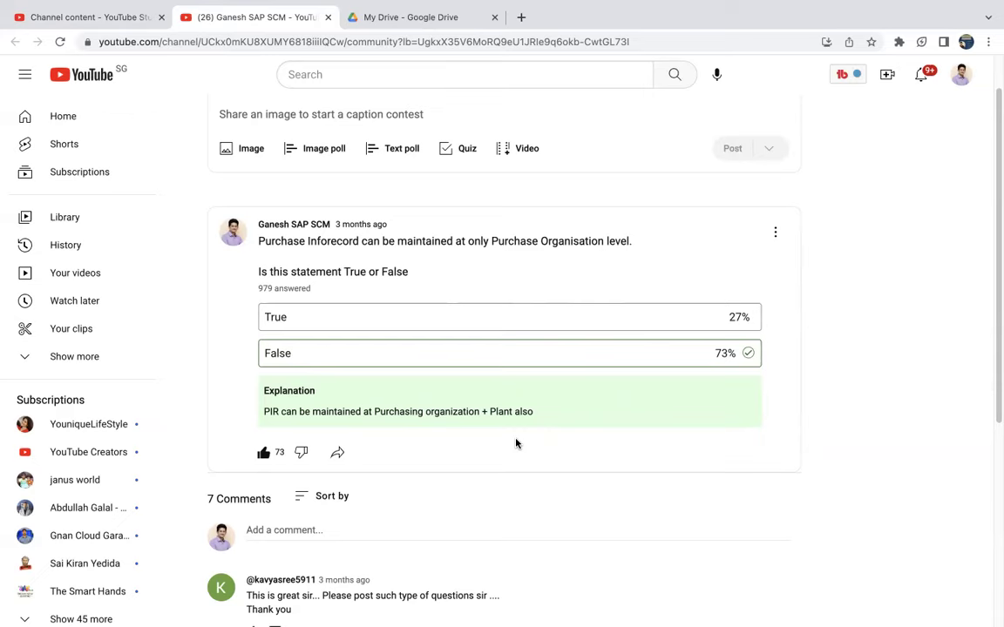
Step: Switch to Excel and create a blank workbook
key(F11)
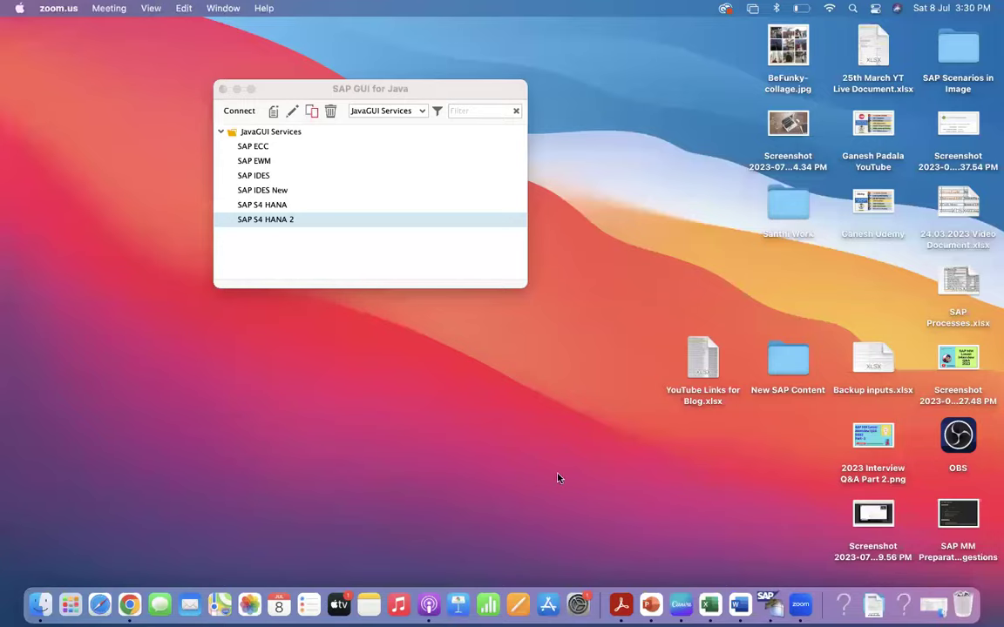
key(F11)
key(ctrl+Left)
click(710, 605)
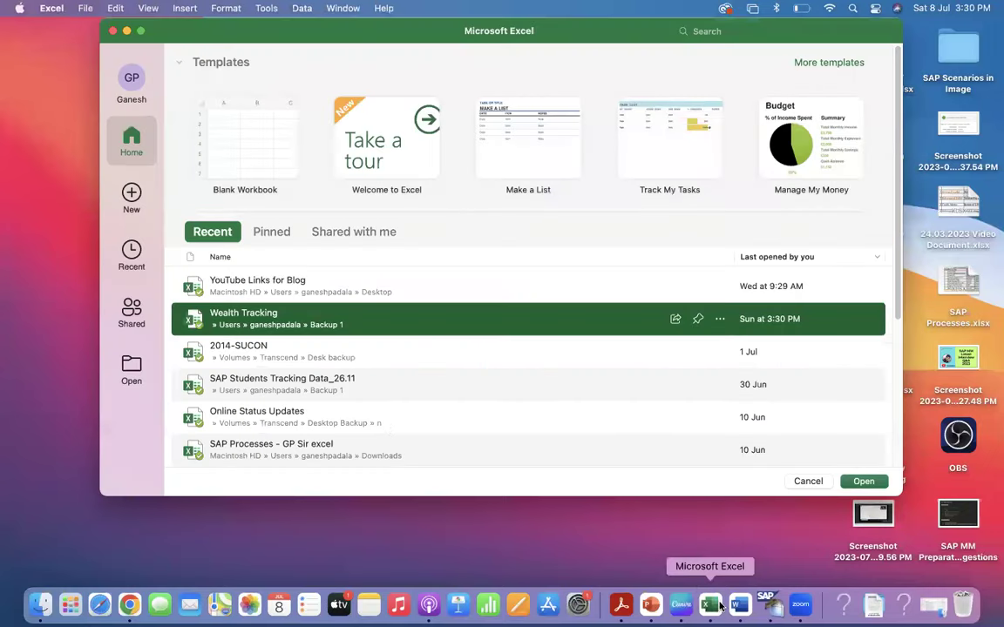
double_click(209, 157)
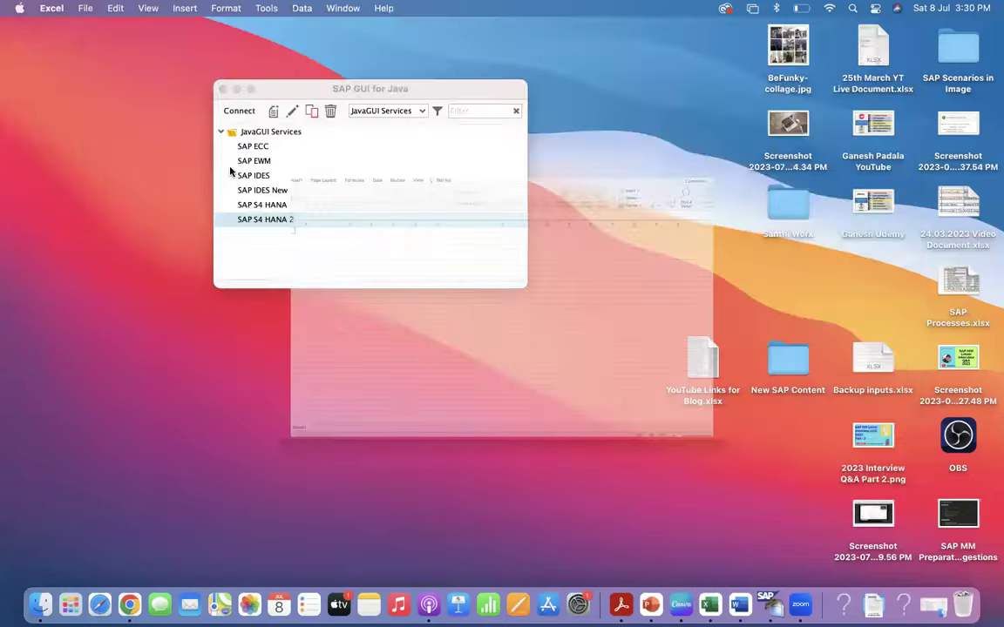
Step: Set the font size of the entire sheet to 20
click(21, 140)
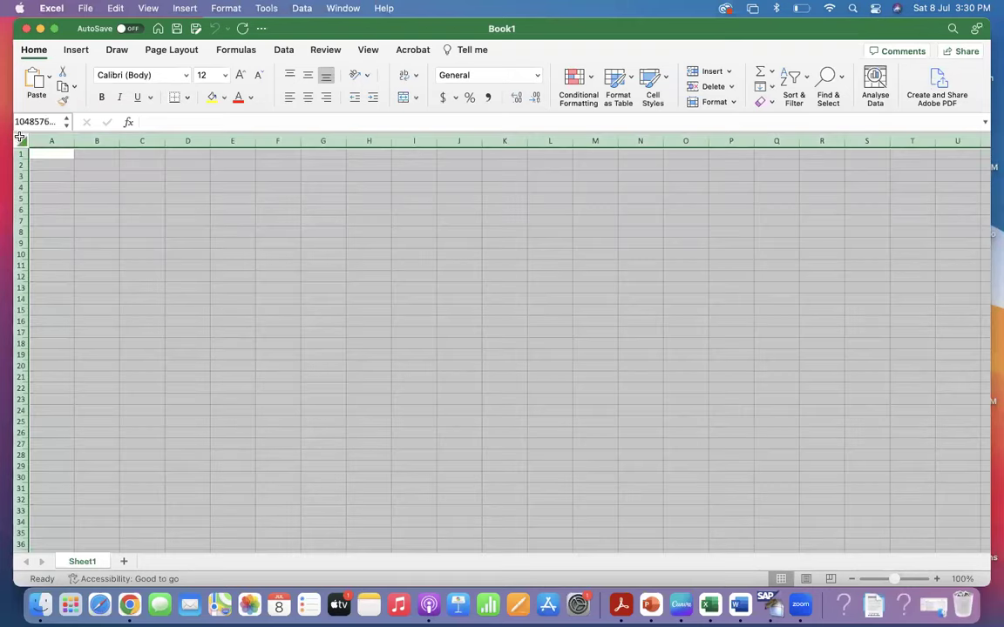
click(205, 77)
text(20)
key(Return)
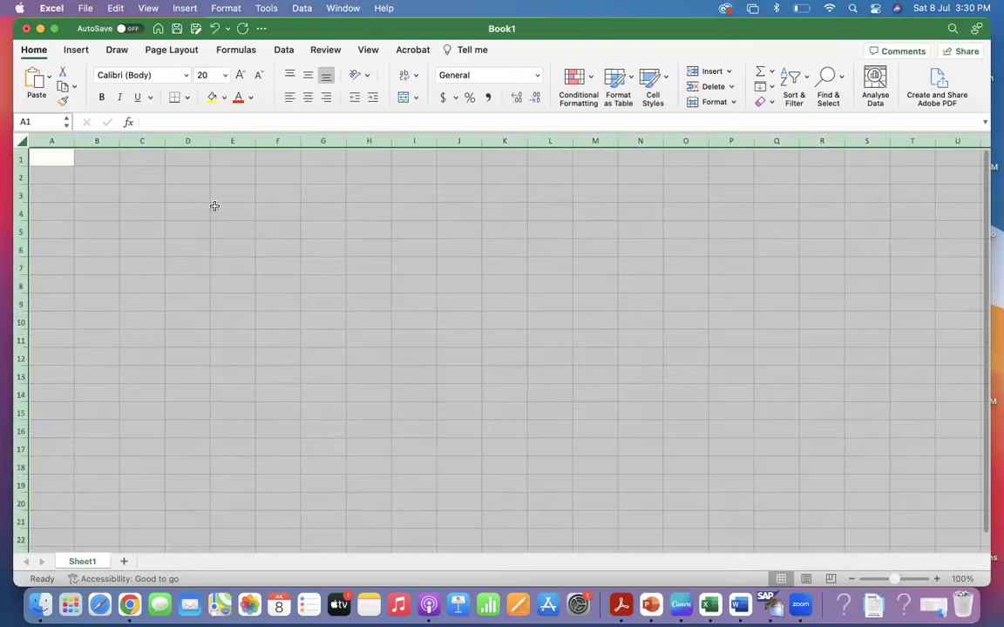
Step: Enter "Material" in cell D7 and autofit the width of column D
click(191, 274)
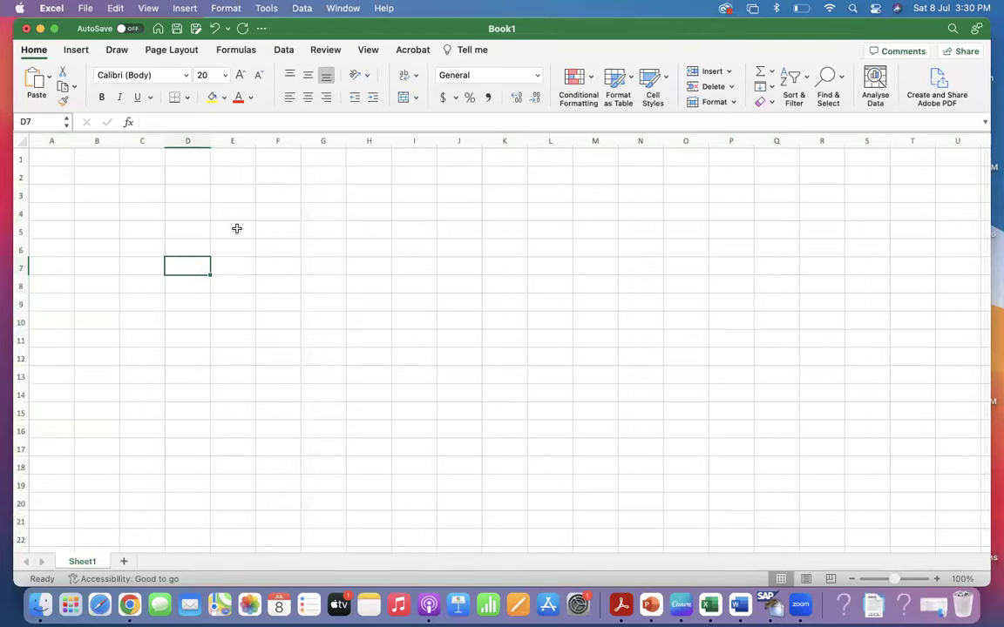
text(Material)
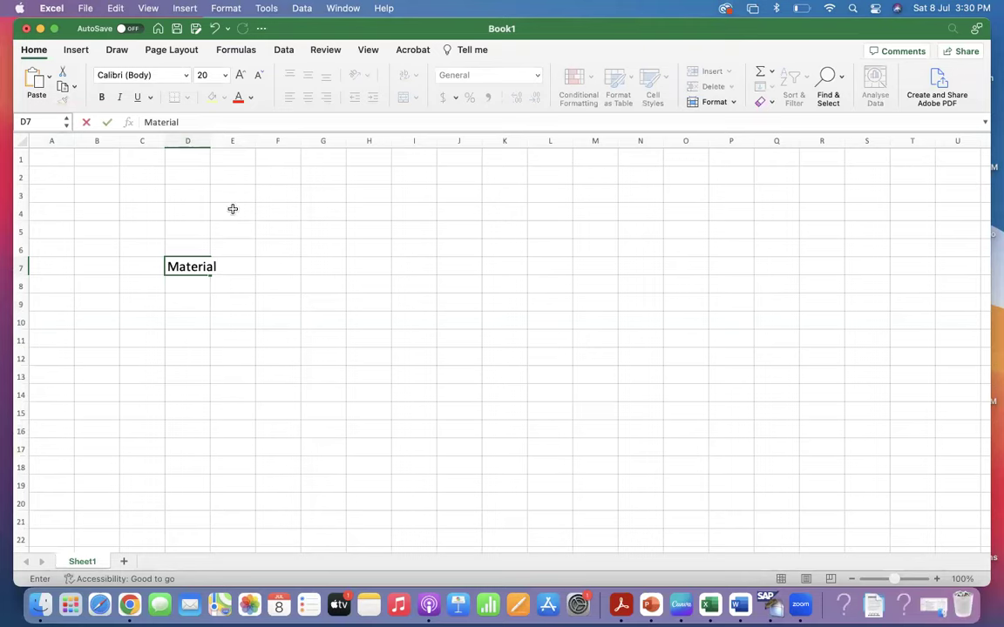
double_click(211, 141)
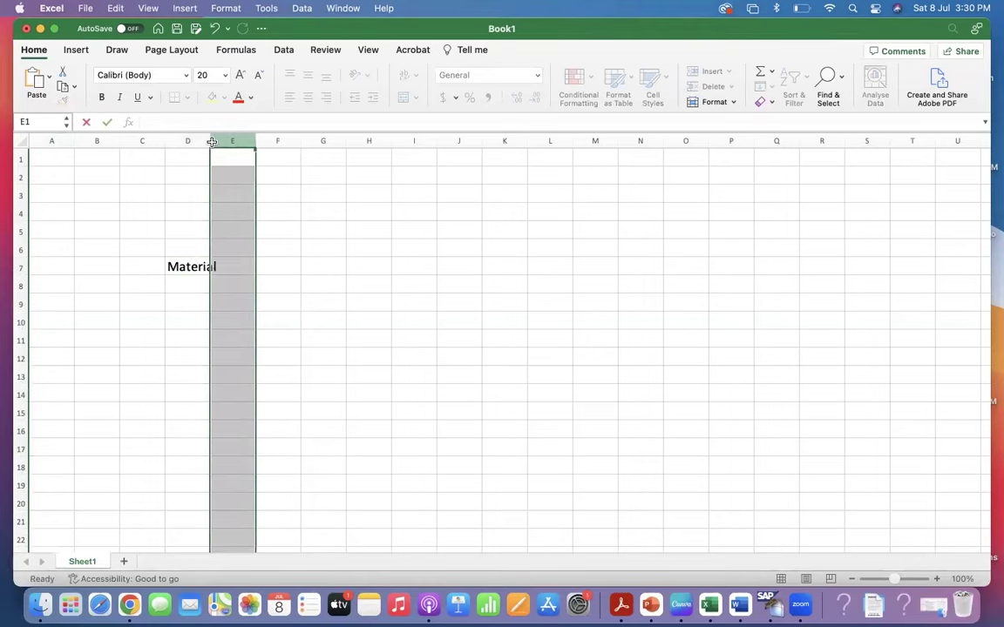
click(191, 286)
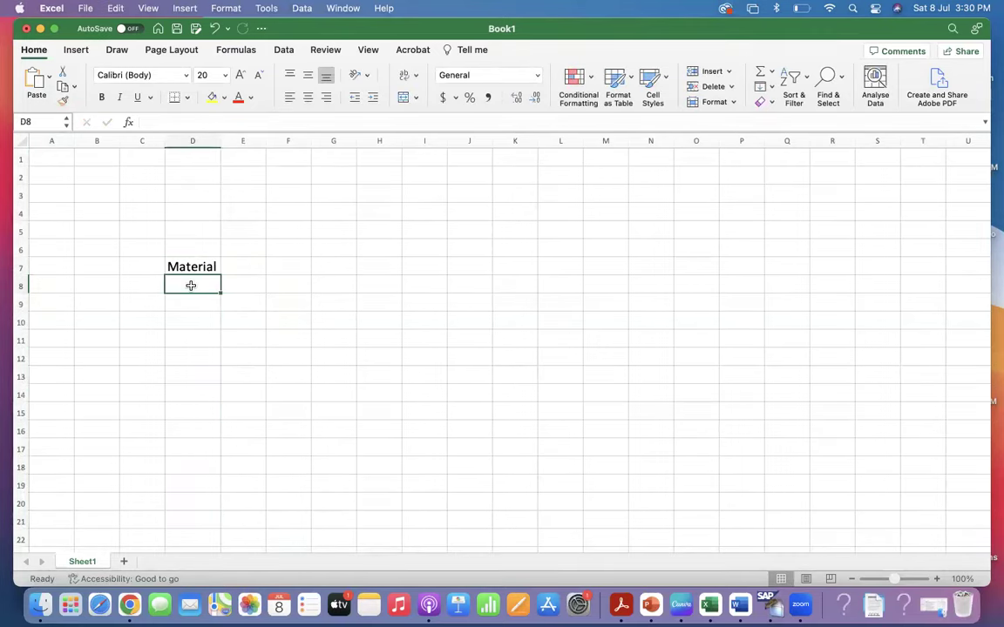
text(Plant)
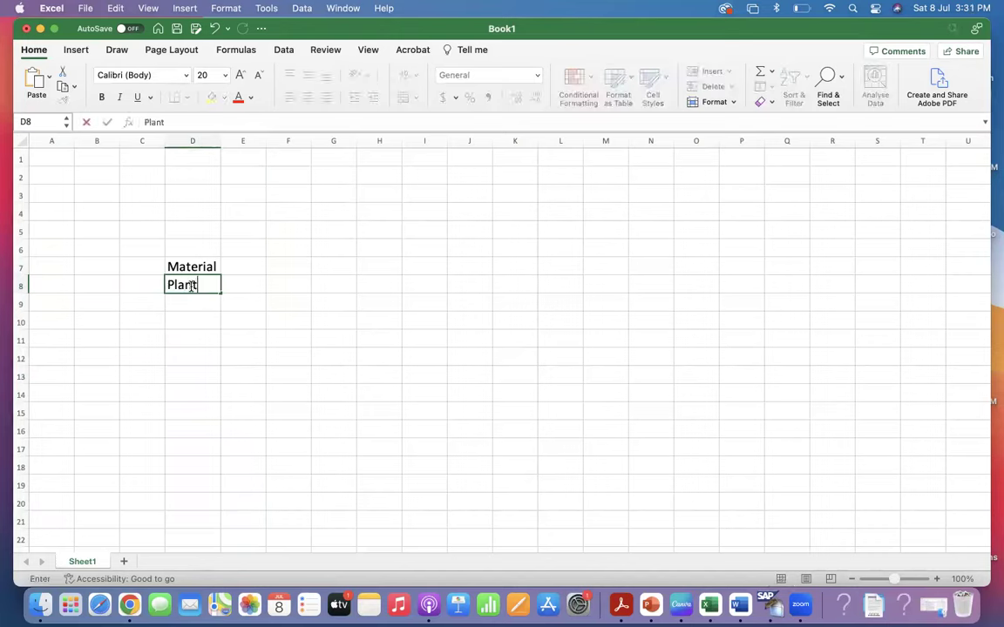
key(Return)
Step: Enter "Vendor" in D8 and "Purchase Organization" in D9, and widen column D to fit the text
click(191, 286)
text(Vendor)
key(Return)
text(Pur)
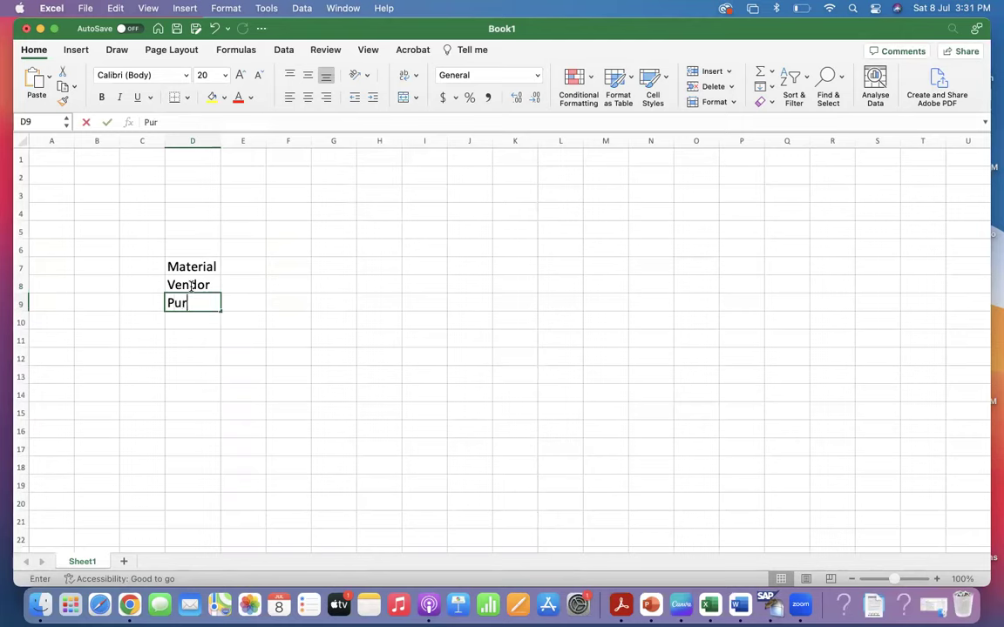
text(chase Org)
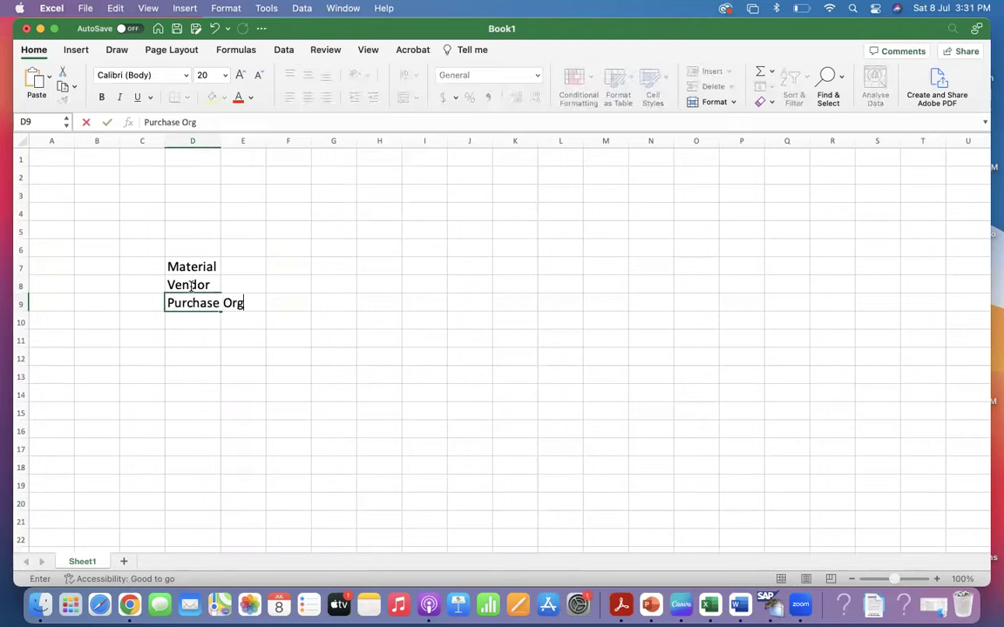
text(anization)
key(Return)
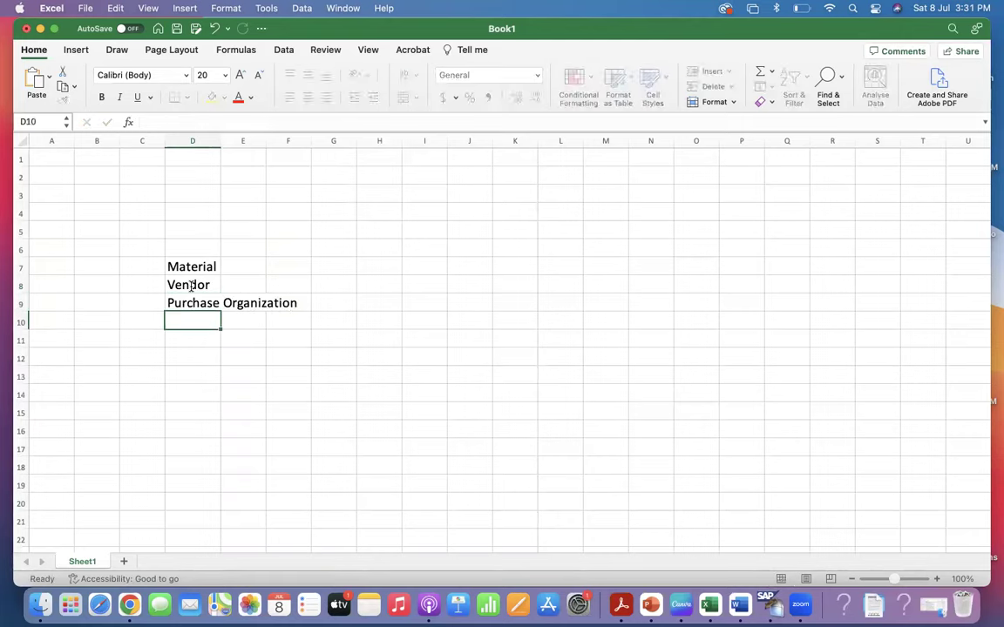
drag(221, 141, 304, 140)
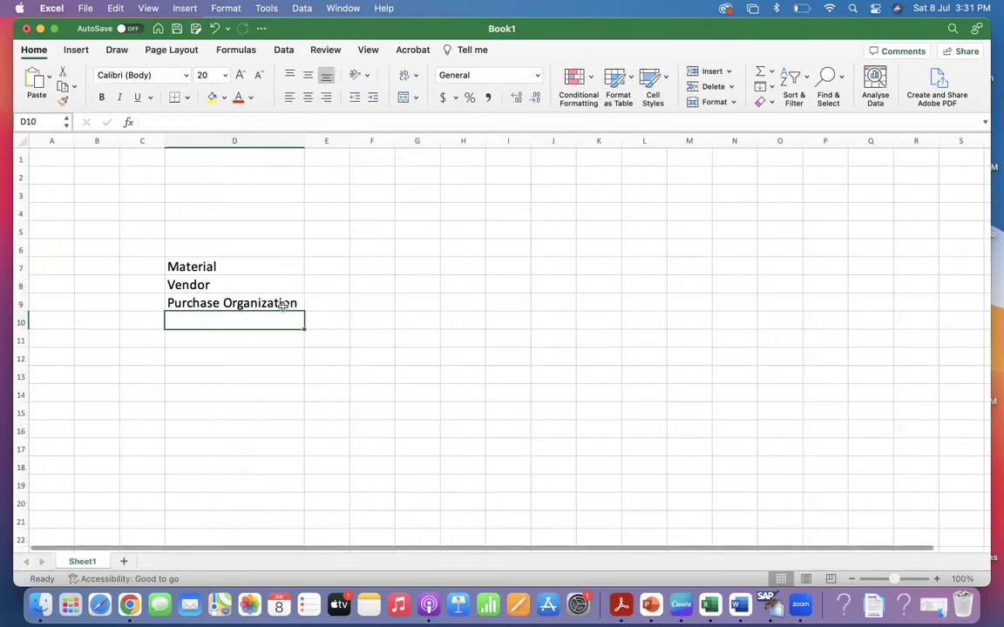
Step: Merge cells E7:E9, enter "100 INR" in the merged cell and slightly widen column E
drag(325, 264, 325, 296)
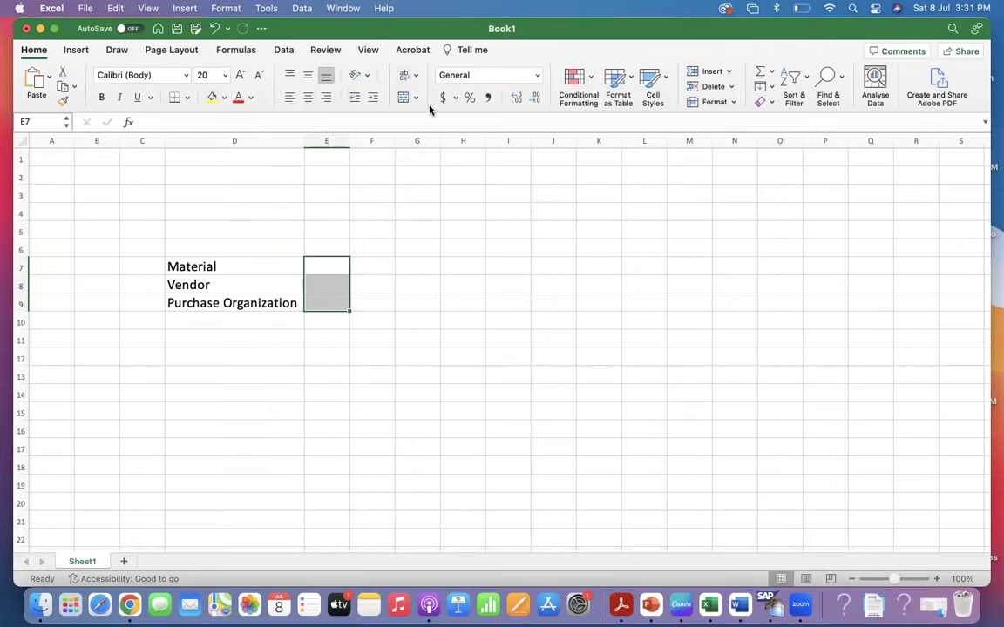
click(403, 100)
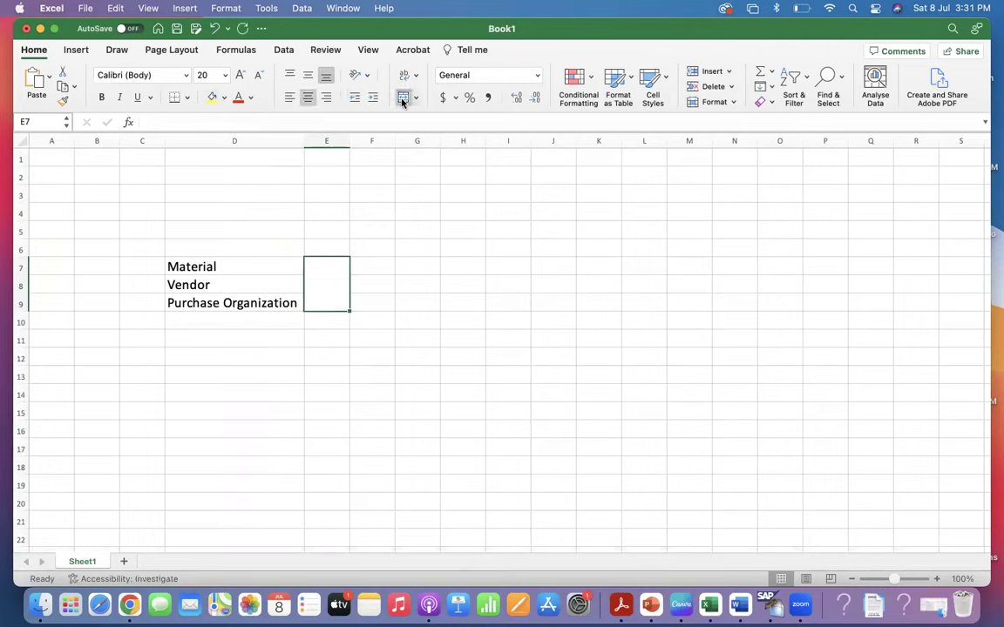
text(0 INR)
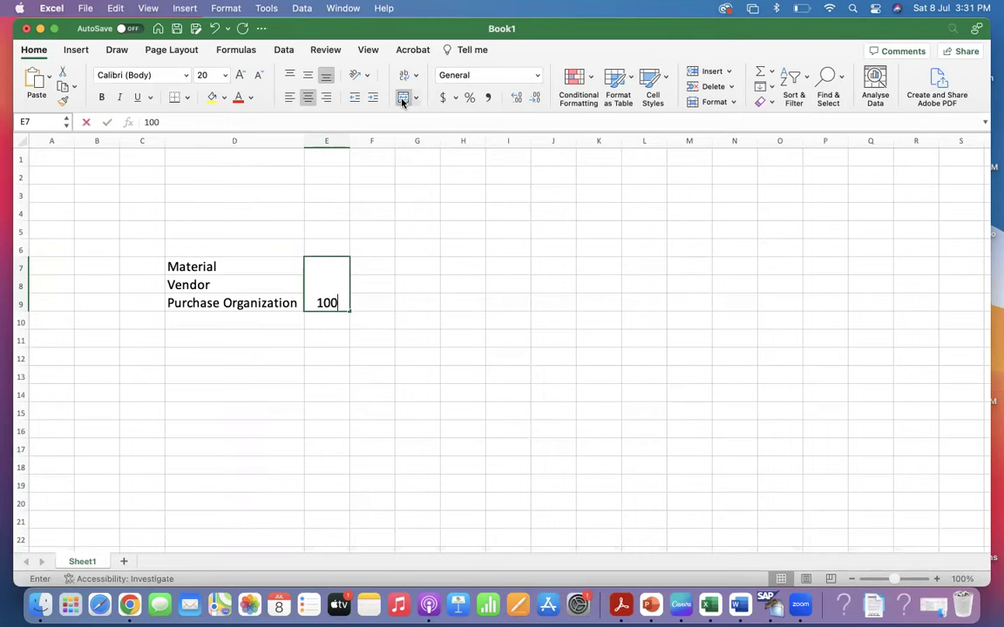
key(Return)
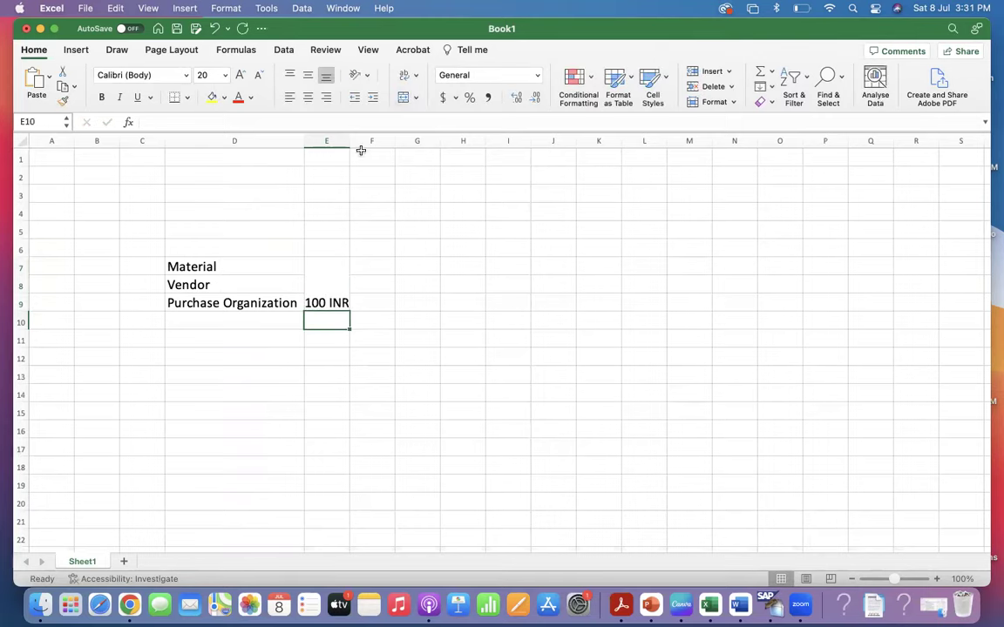
drag(349, 140, 354, 140)
Step: Apply all borders to the labels in D7:D9
drag(216, 267, 222, 304)
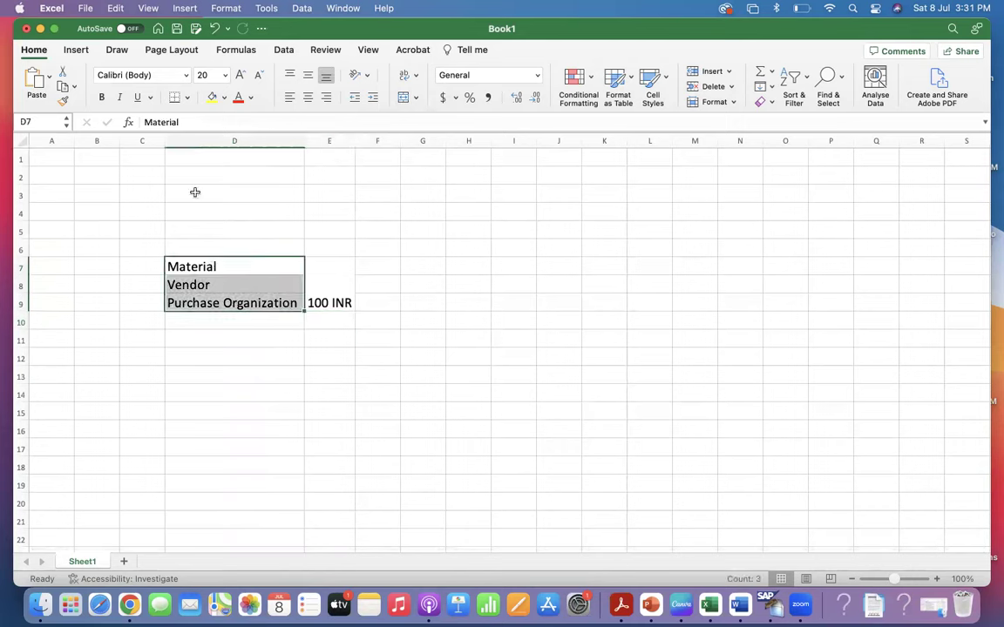
click(185, 96)
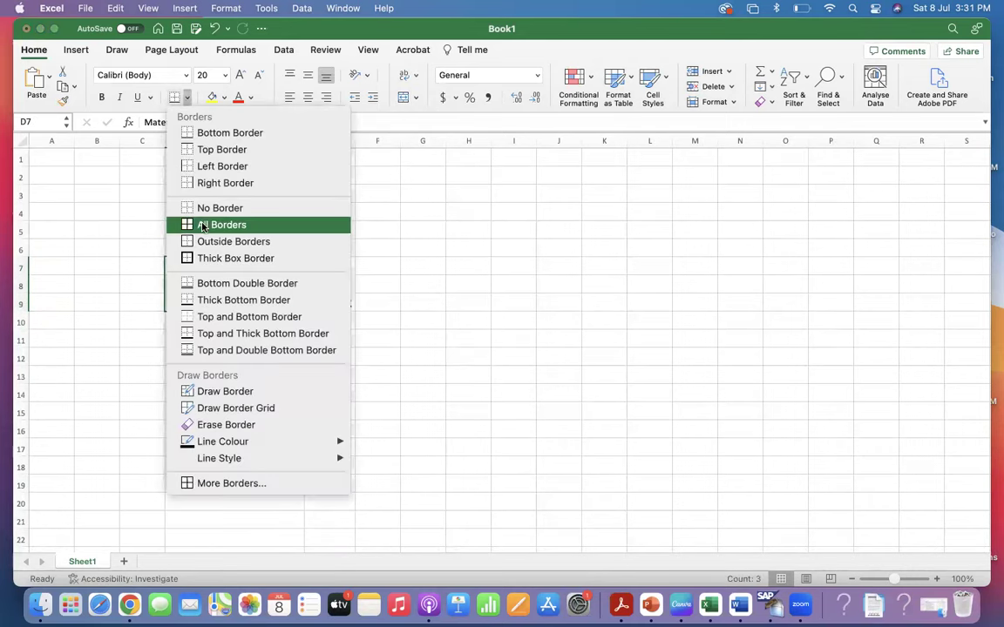
click(202, 225)
click(225, 324)
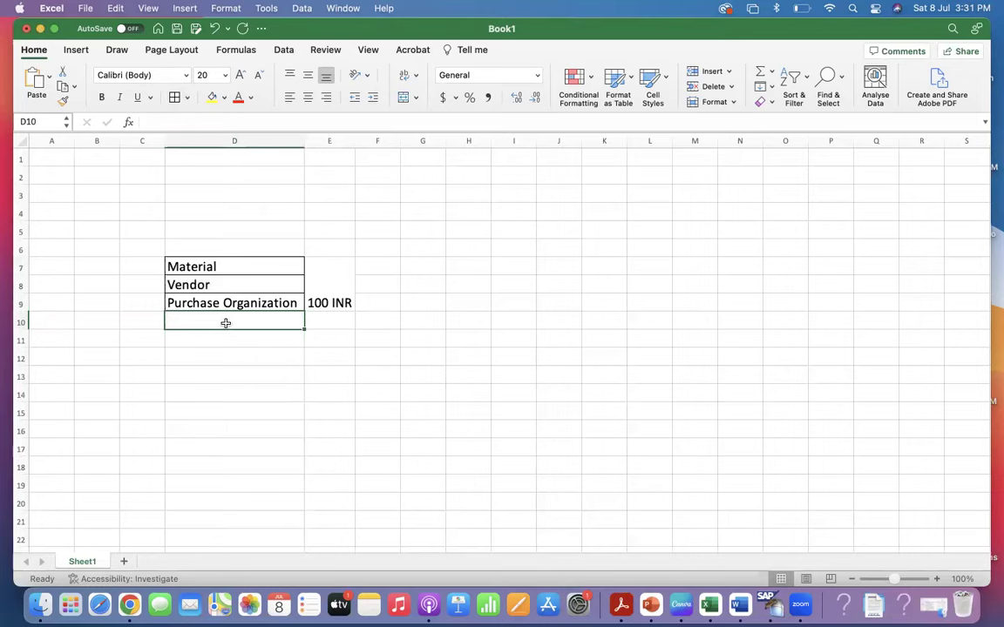
Step: Copy the labels in D7:D9 to G7:G9 and enter "Plant" in G10
drag(227, 267, 229, 296)
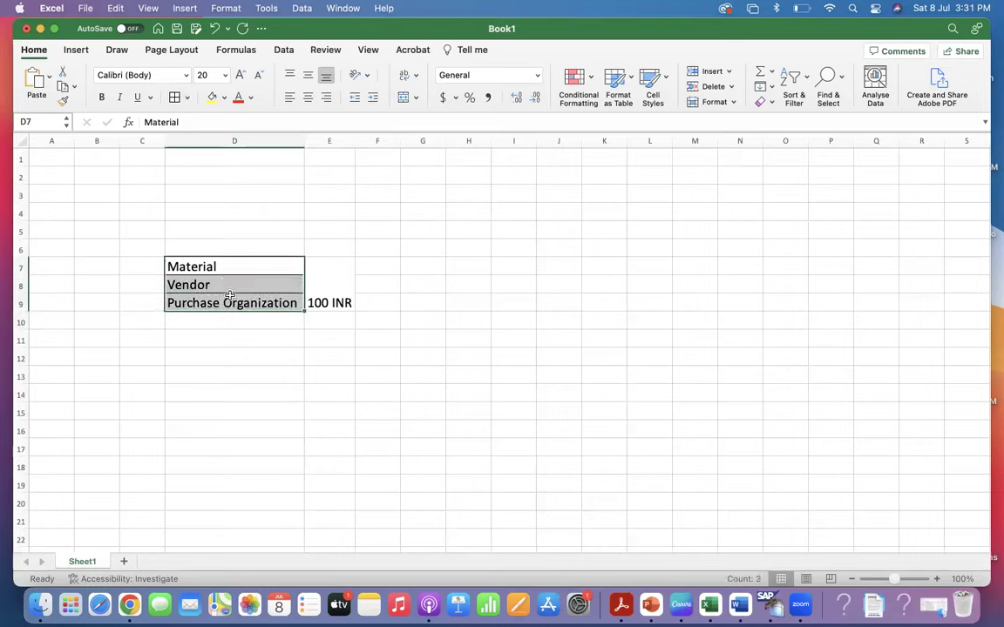
key(super+c)
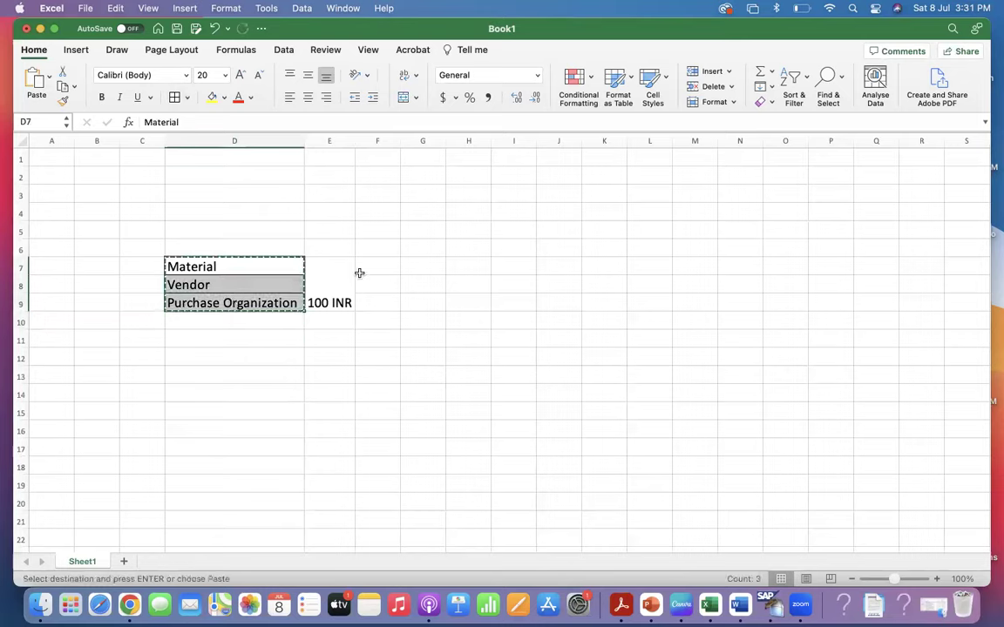
click(426, 263)
key(super+v)
click(430, 321)
text(pLANT)
key(Return)
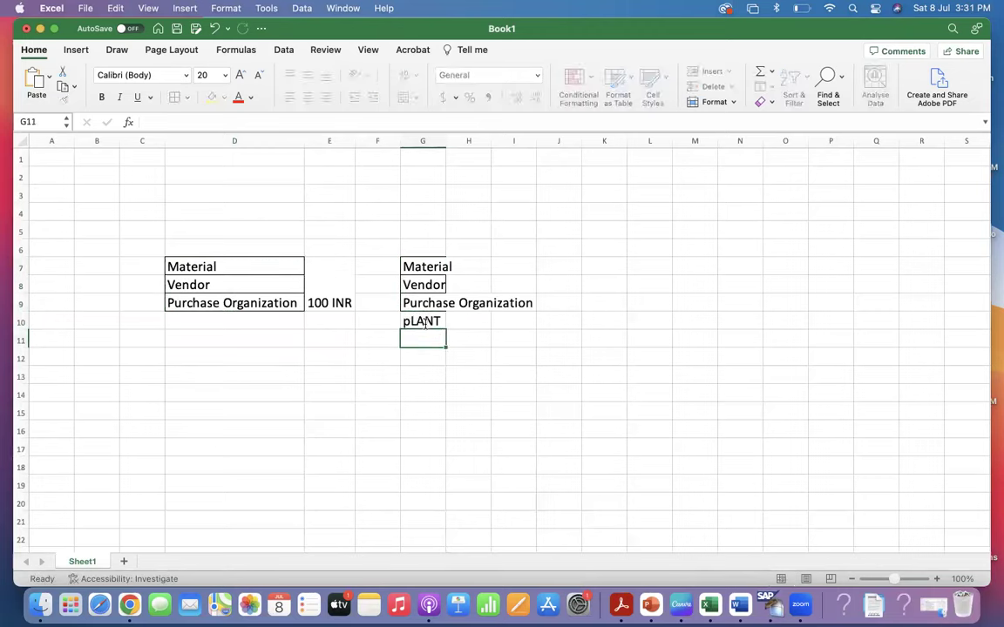
click(412, 315)
text(Plant)
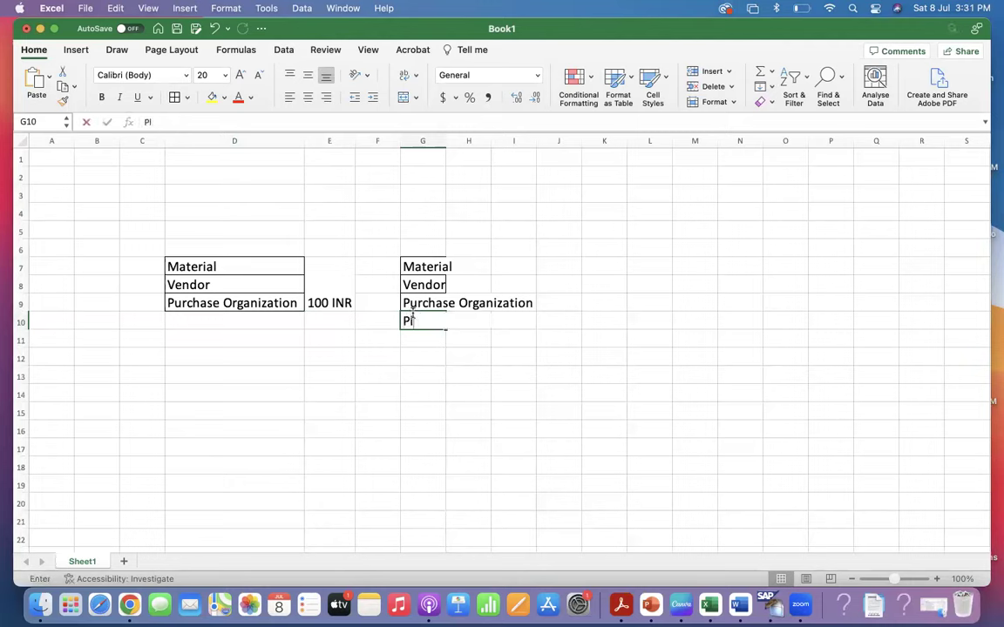
key(Return)
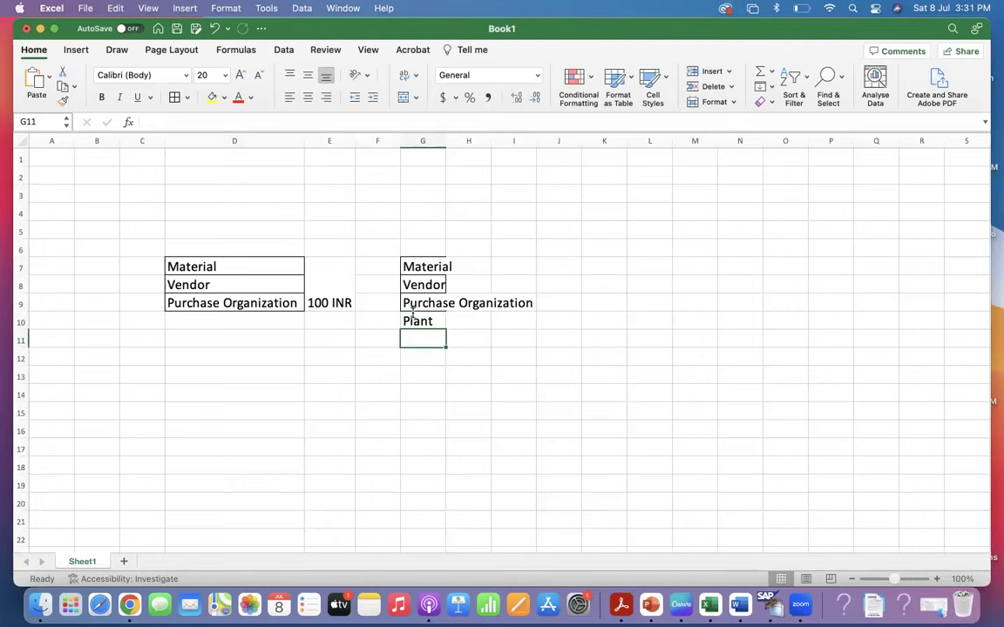
Step: Autofit the width of column G and apply all borders to G7:G10
double_click(447, 141)
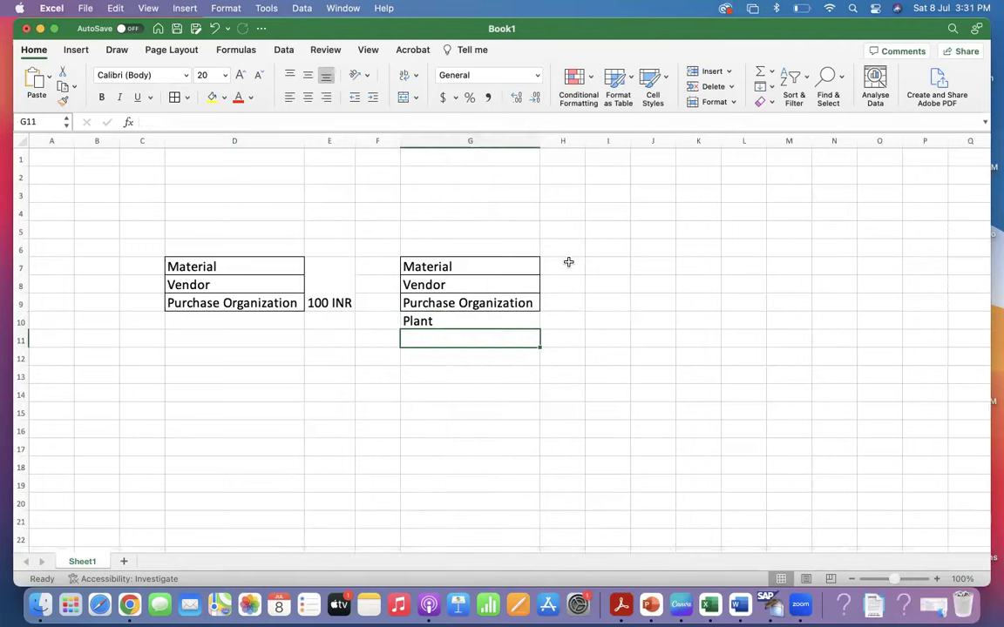
drag(477, 267, 478, 318)
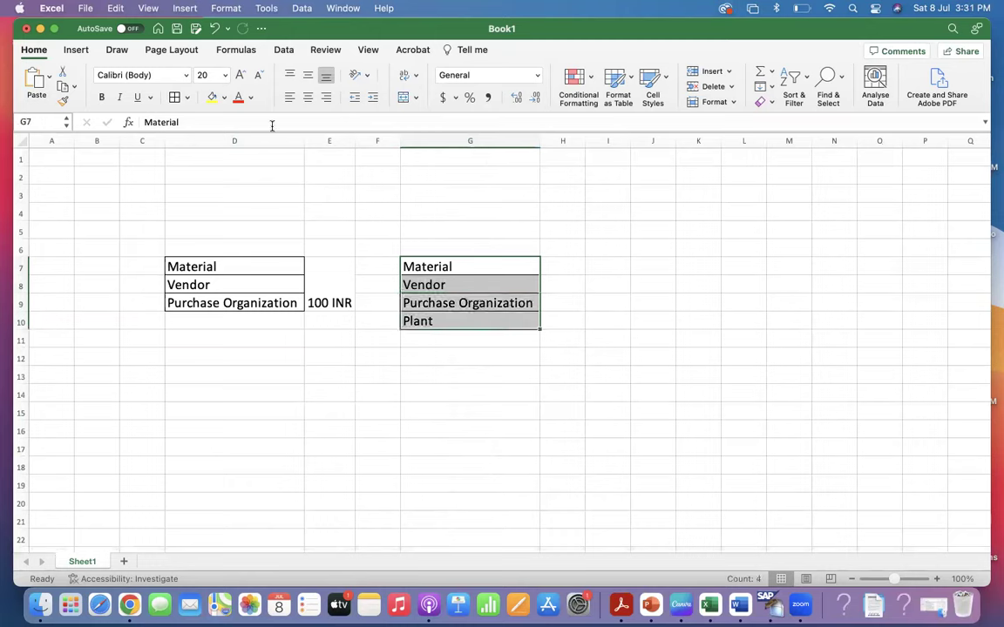
Step: Merge cells H7:H10, enter "110 INR" in the merged cell and widen column H
drag(558, 262, 561, 320)
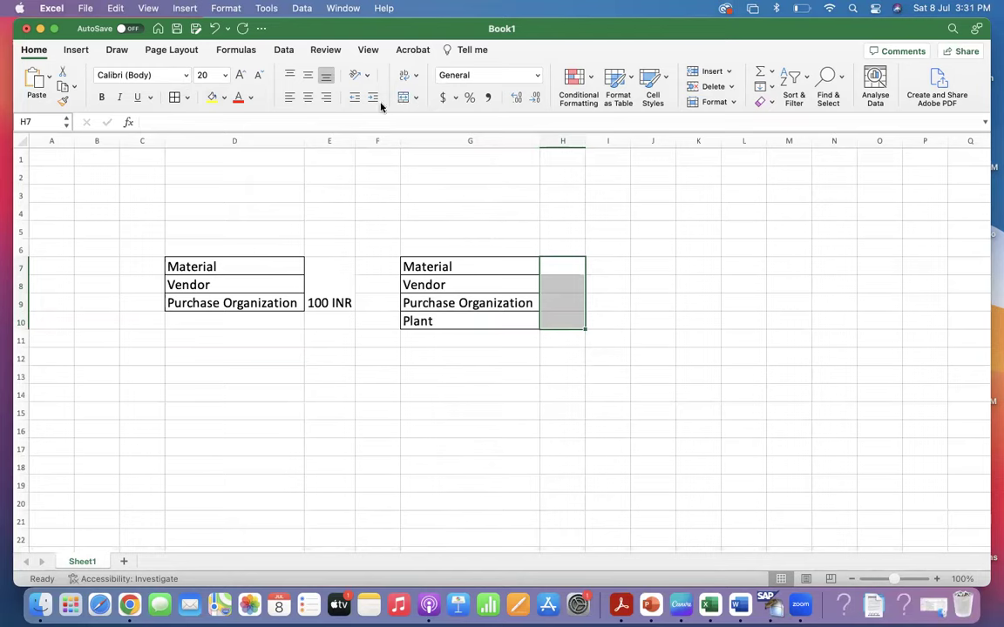
click(404, 98)
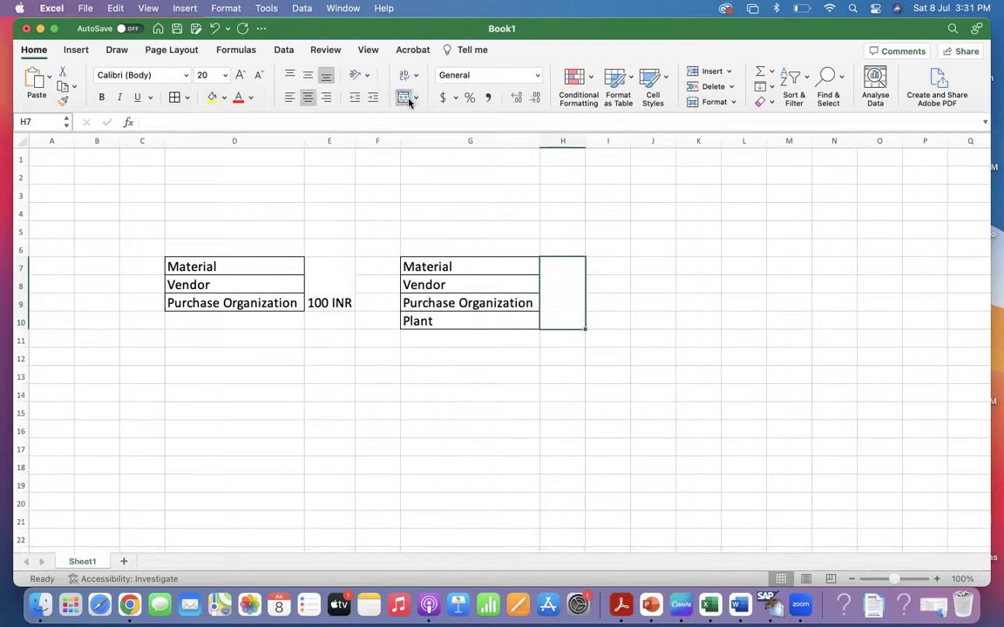
text(110 )
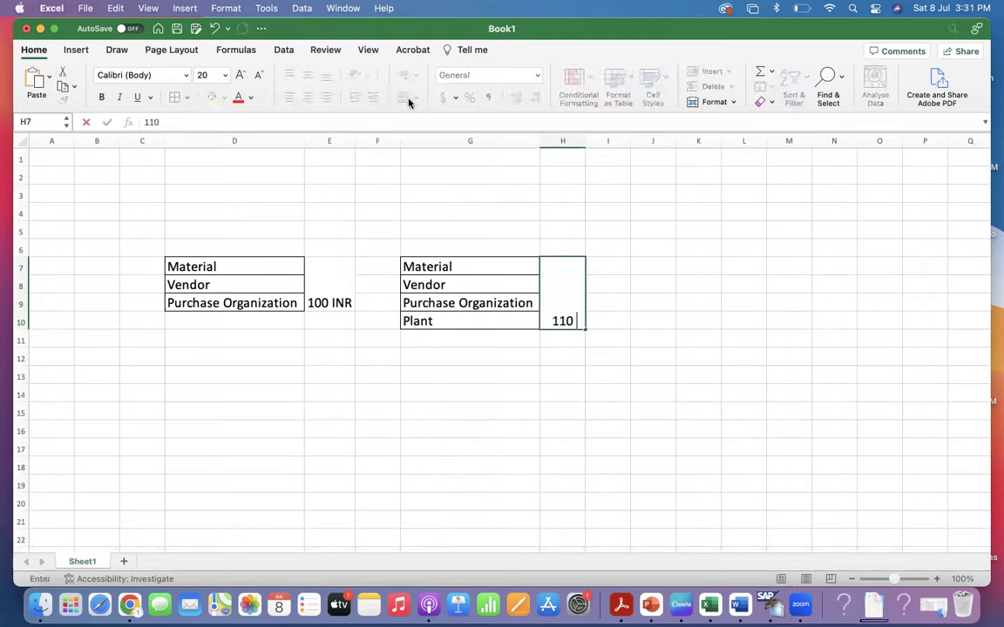
text(INR)
key(Return)
drag(588, 139, 665, 141)
Step: Change the plant label in G10 to "Plant- A"
click(449, 321)
double_click(449, 320)
text(- a)
key(BackSpace)
text(A)
key(Return)
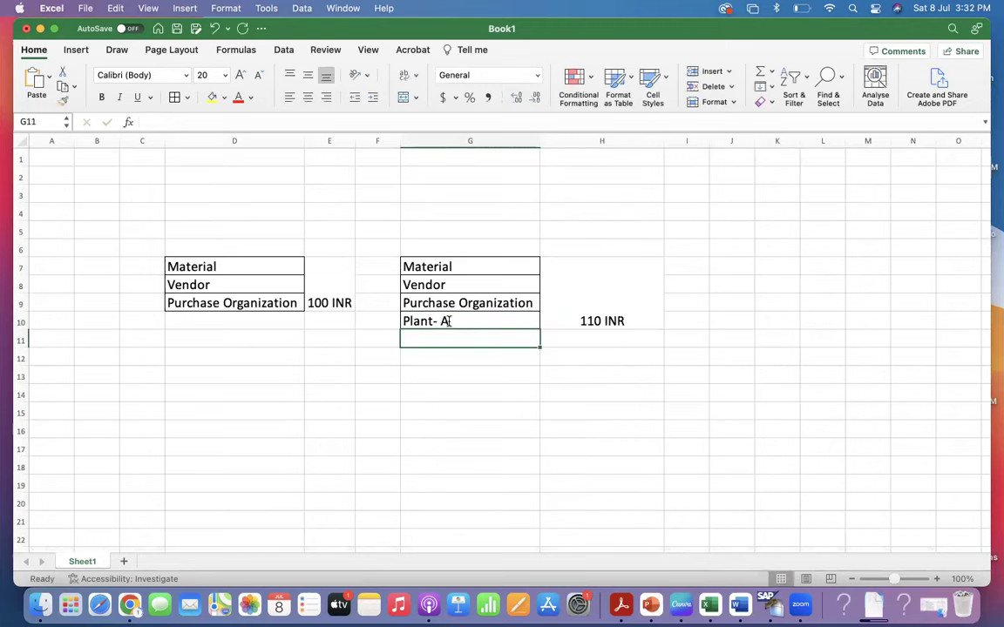
Step: Enter "PO for Plant B" in cell D13
click(937, 579)
click(937, 580)
click(937, 580)
click(568, 502)
click(291, 450)
text(PO)
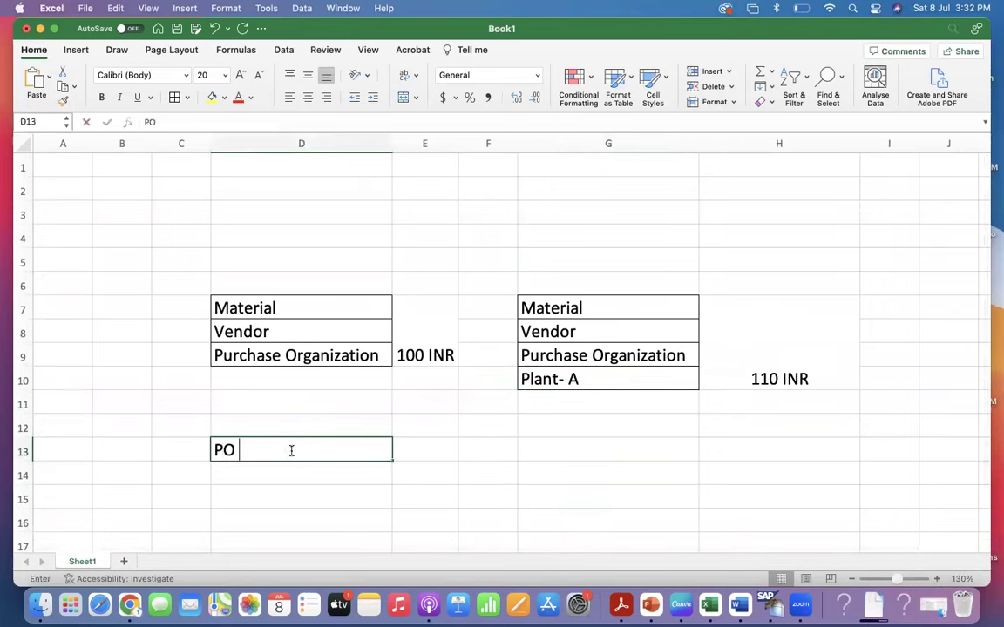
text( for Plant B)
Step: Add the heading "Price" in E12 and enter 100 in E13 as the price for Plant B
key(Tab)
key(Up)
key(Up)
key(Down)
text(Price)
key(Return)
text(100)
key(Return)
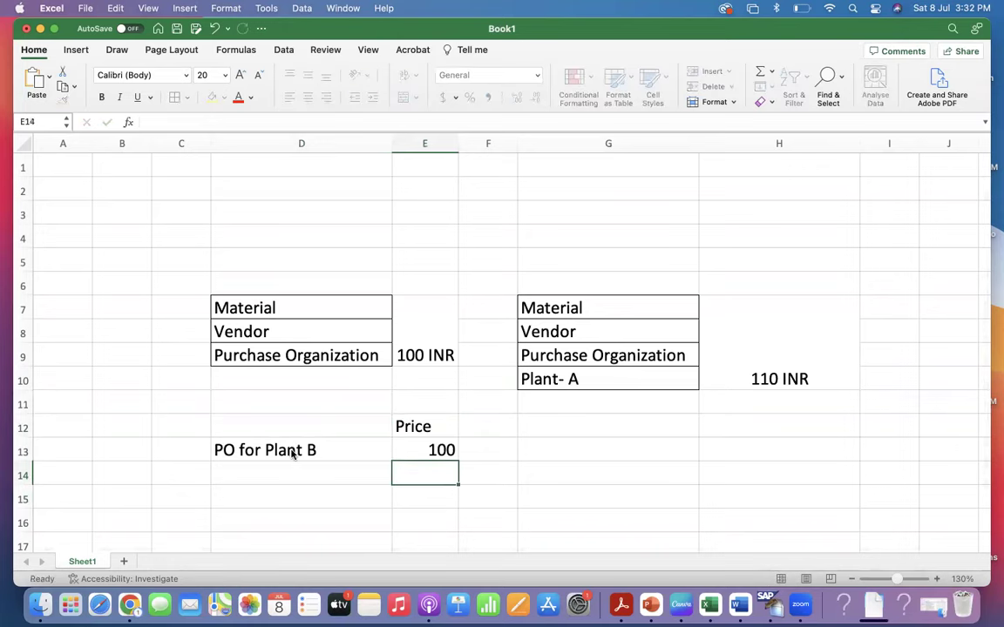
Step: Enter "PO for Plant C" in D14 with a price of 100 in E14
key(Left)
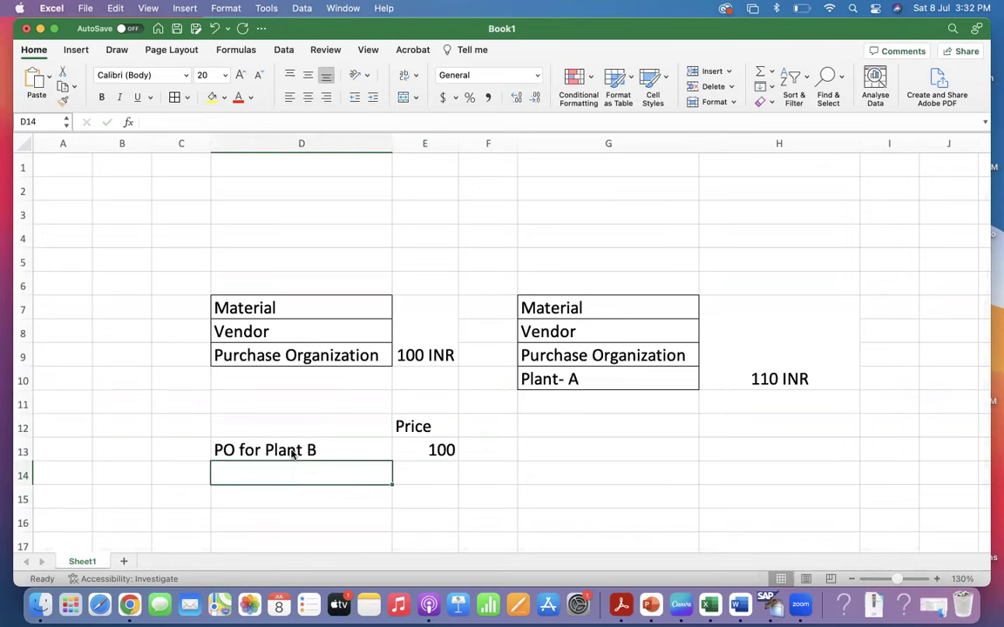
text(PO for Plan)
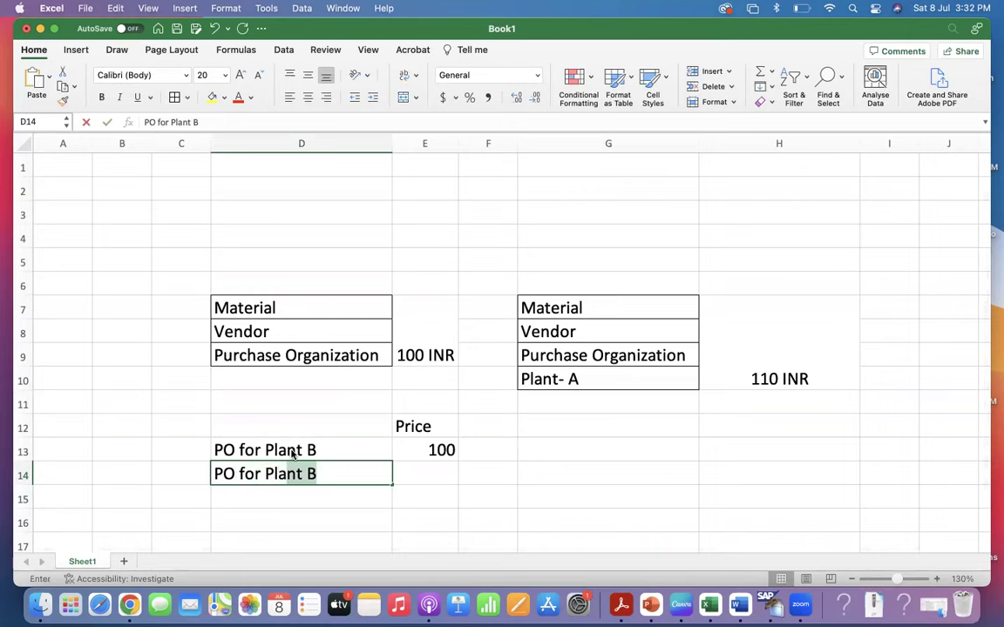
text(t C)
key(Tab)
text(100)
key(Return)
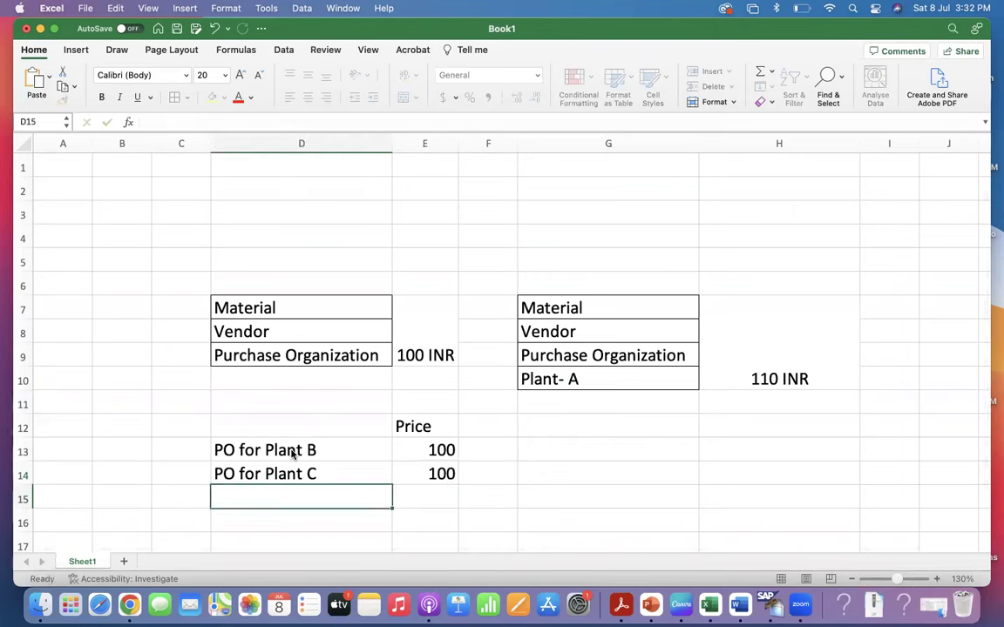
Step: Enter "PO for Plant A" in D15 with a price of 110 in E15
text(po)
key(BackSpace)
key(BackSpace)
text(PO)
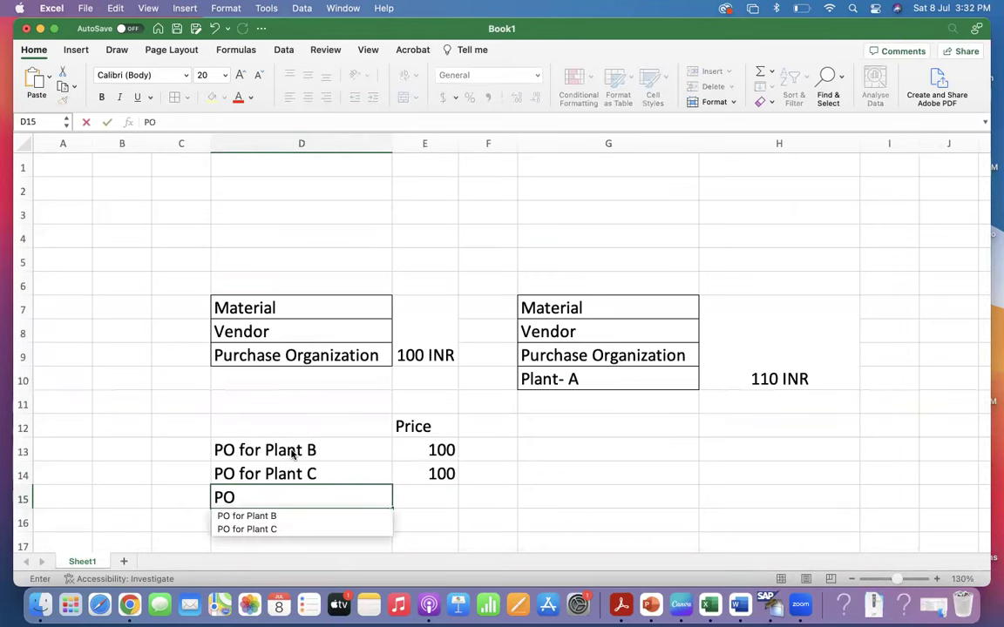
text( for Plant)
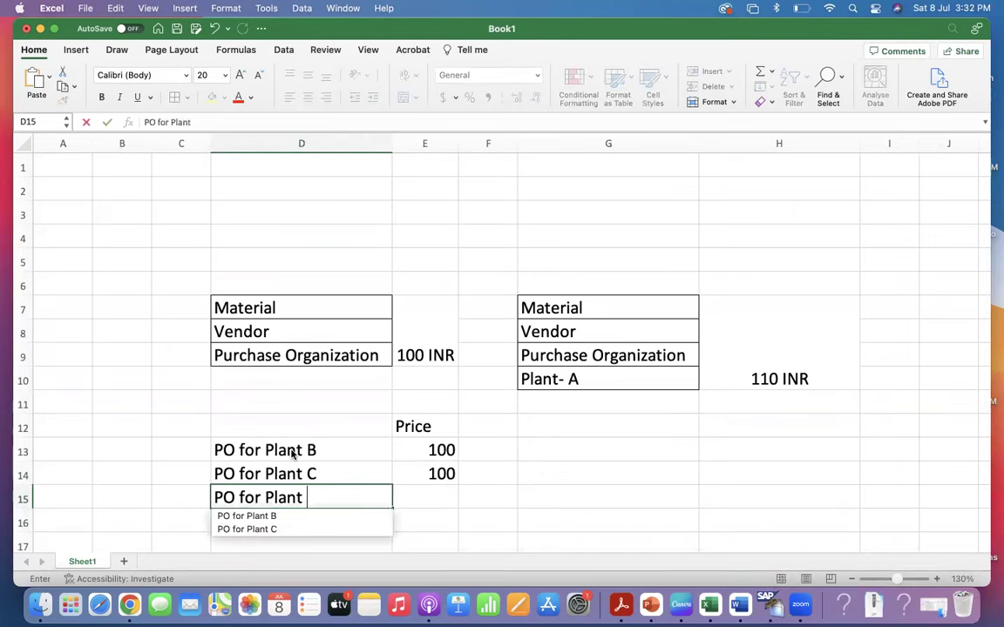
text( A)
key(Tab)
text(110)
key(Return)
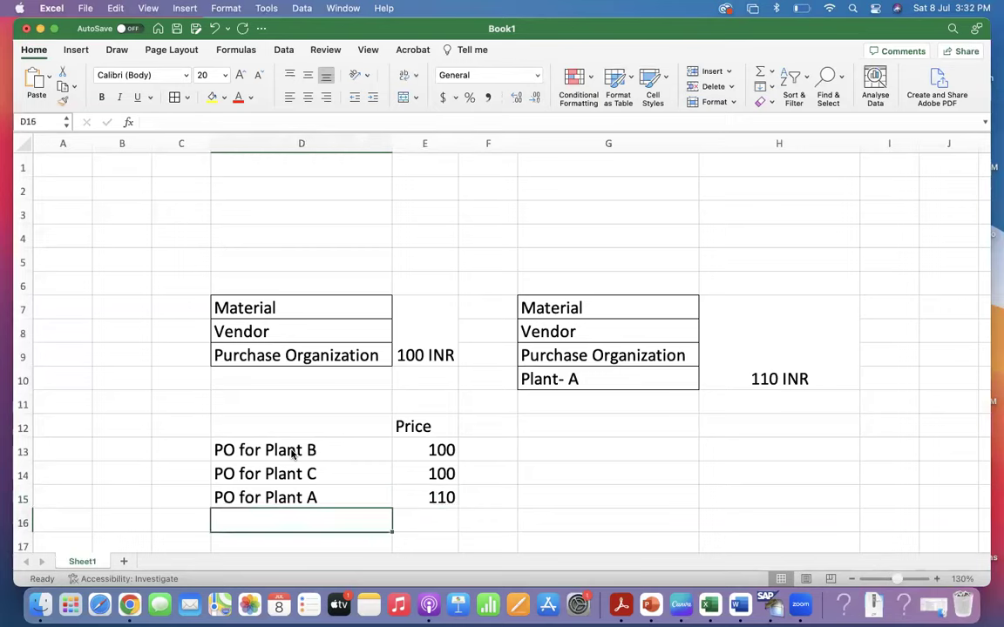
Step: Compare the plant-level record in G7:G10 with the purchase organization record in D7:D9 by selecting each block
drag(569, 305, 574, 379)
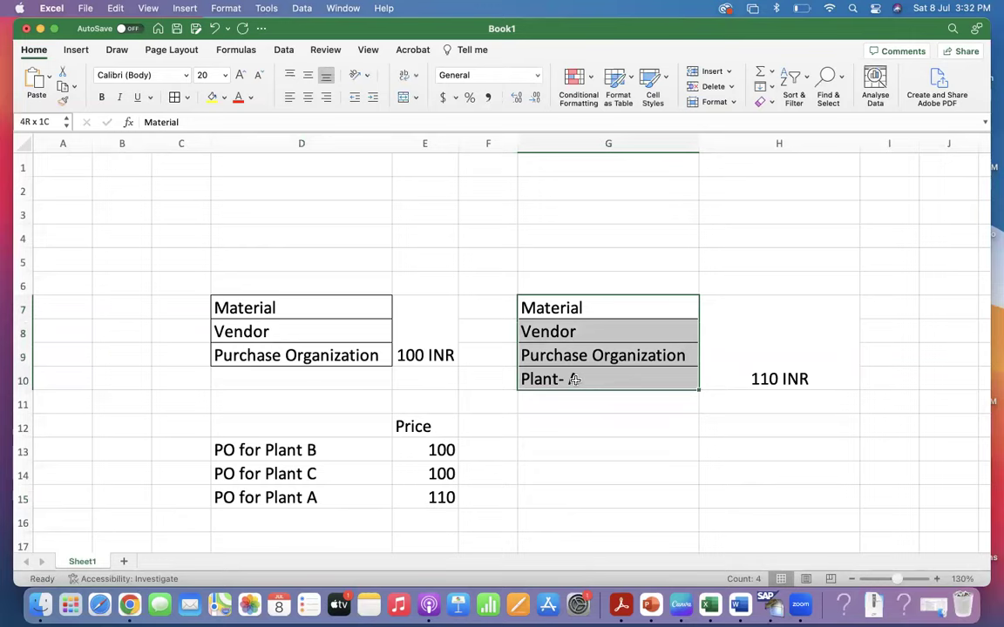
drag(262, 309, 286, 355)
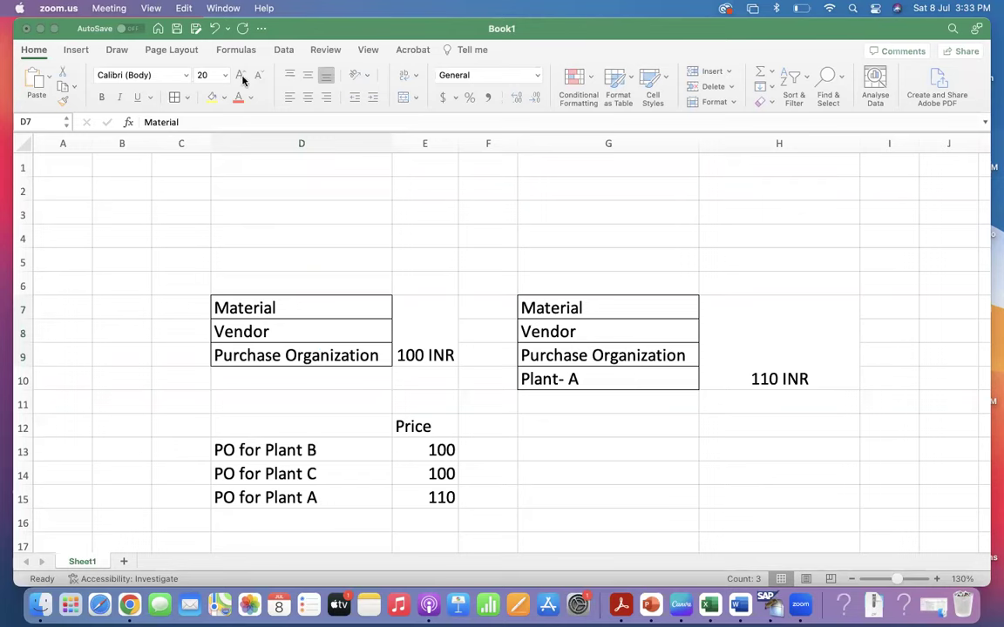
click(216, 345)
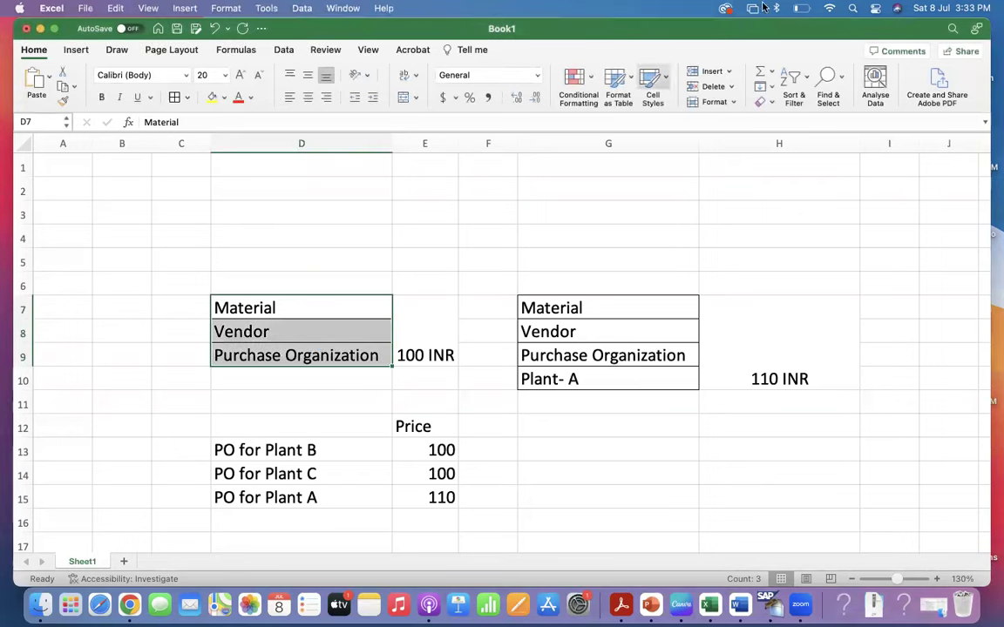
Step: Switch to the browser and return to the list of quiz posts in YouTube Studio
key(super+Tab)
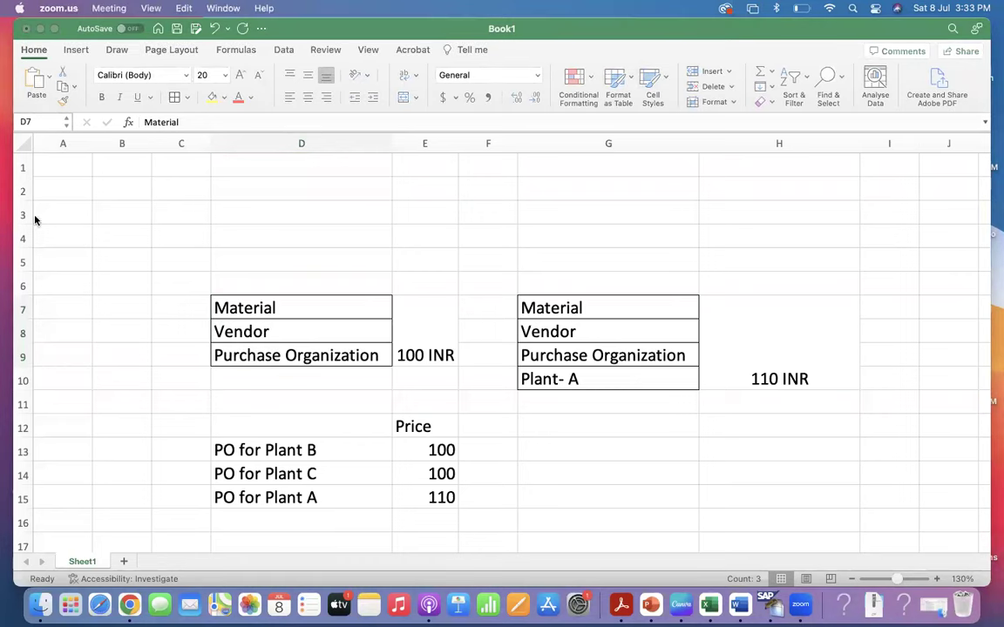
key(super+Tab)
key(super+Tab)
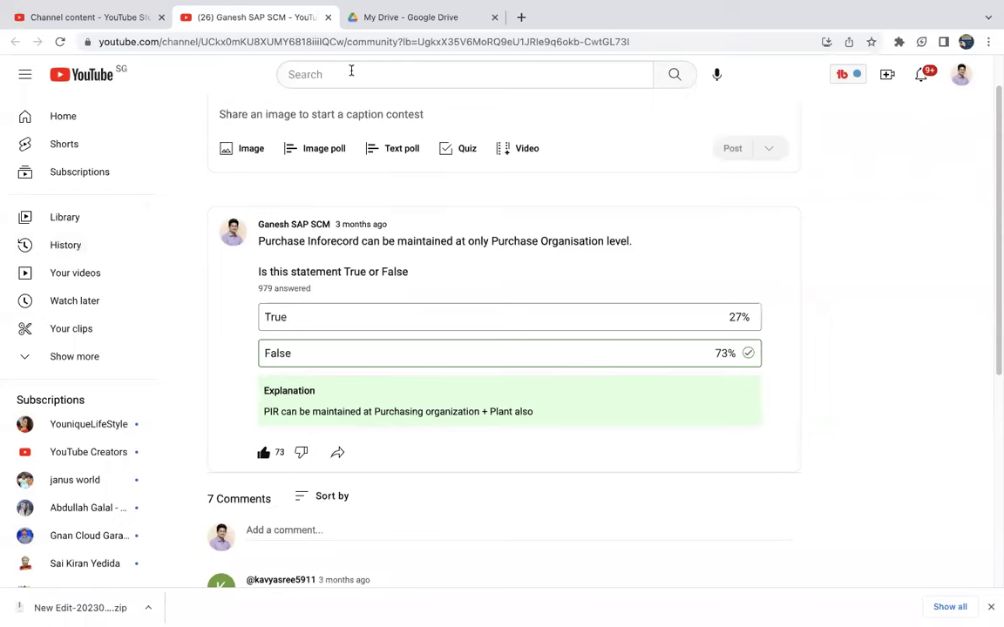
click(134, 19)
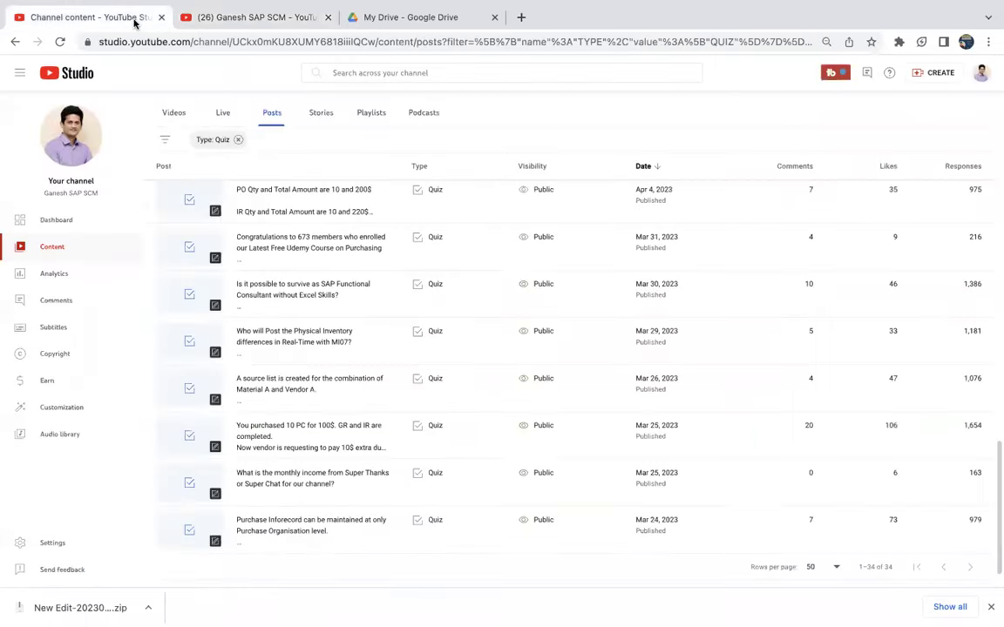
Step: Open the Super Thanks or Super Chat income quiz's post details in a new tab and follow its public post link
right_click(207, 499)
click(253, 398)
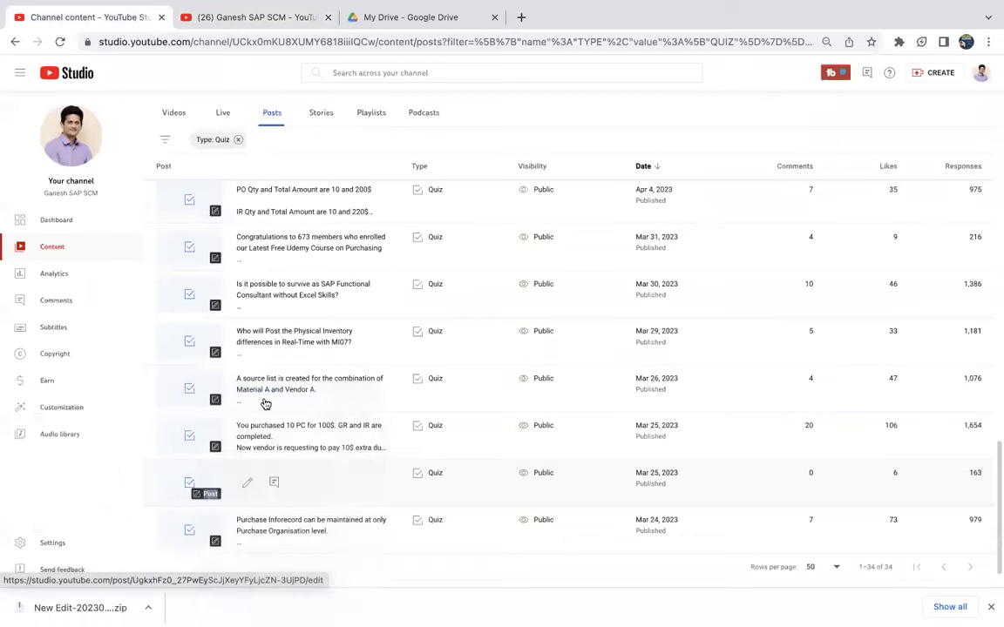
click(261, 18)
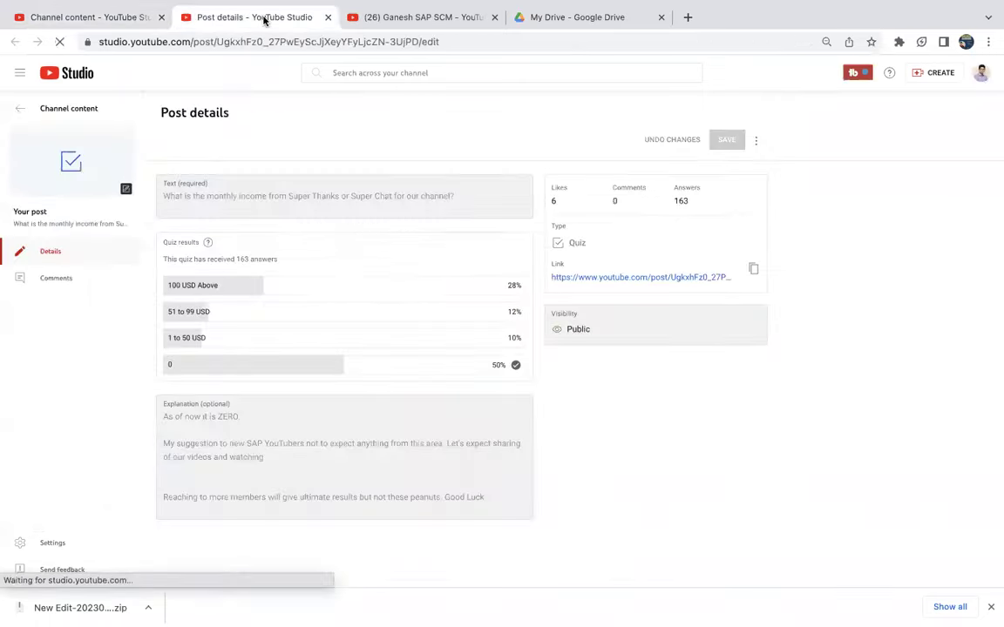
click(640, 278)
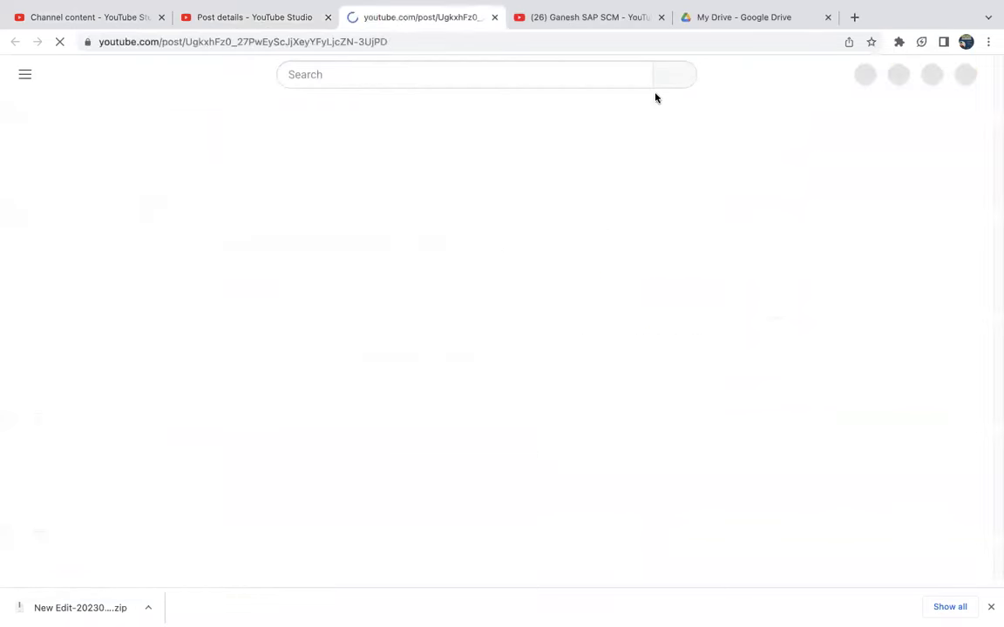
Step: Close the extra community post and the Super Thanks quiz's post details, returning to the list of quiz posts in YouTube Studio
click(660, 17)
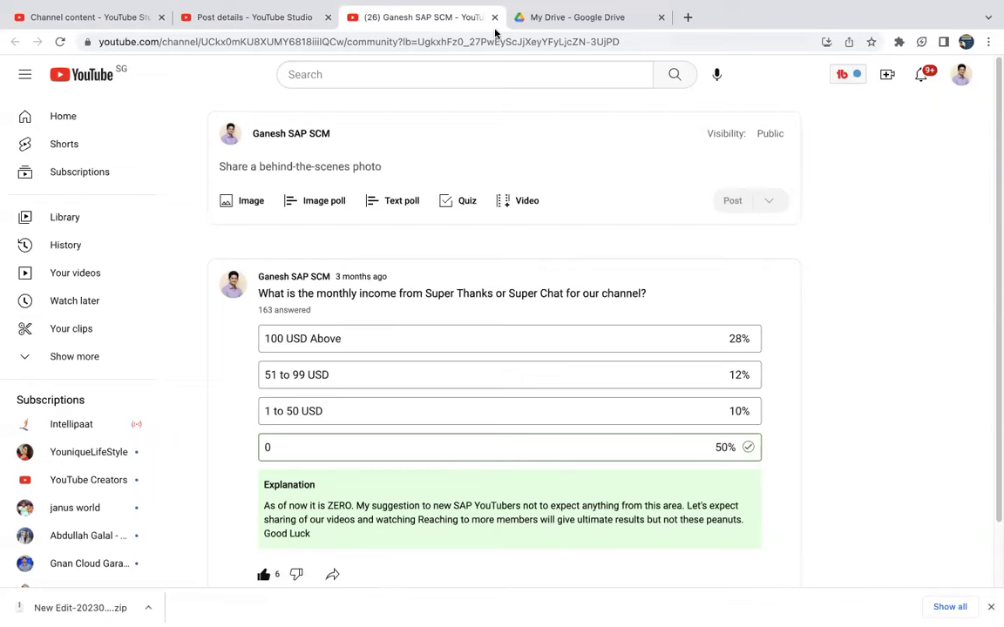
click(269, 24)
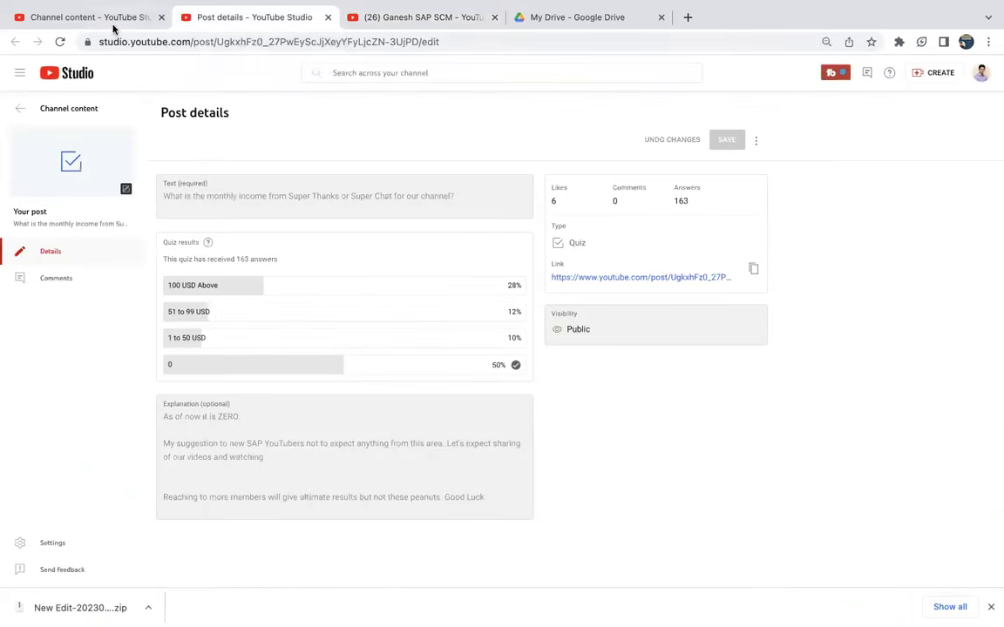
click(327, 18)
click(137, 17)
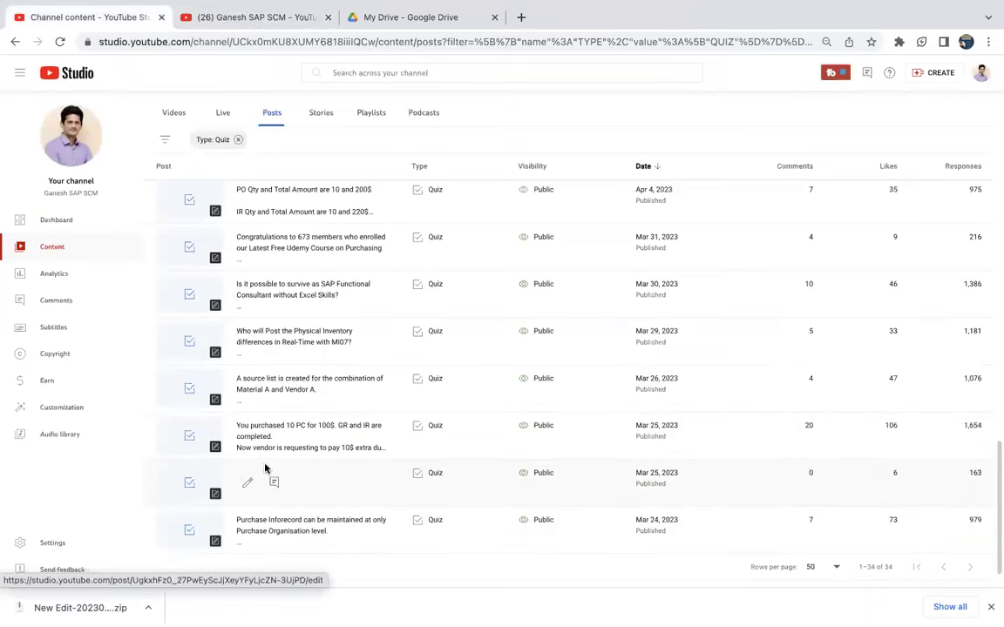
Step: Open the "You purchased 10 PC for 100$" quiz's post details in a new tab and view its public post on YouTube
right_click(205, 450)
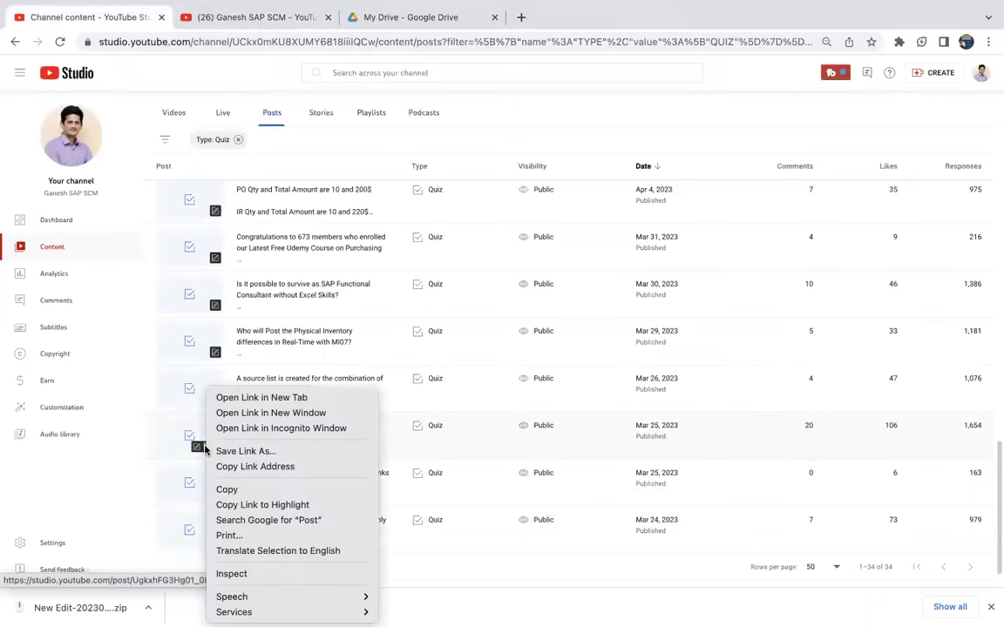
click(259, 399)
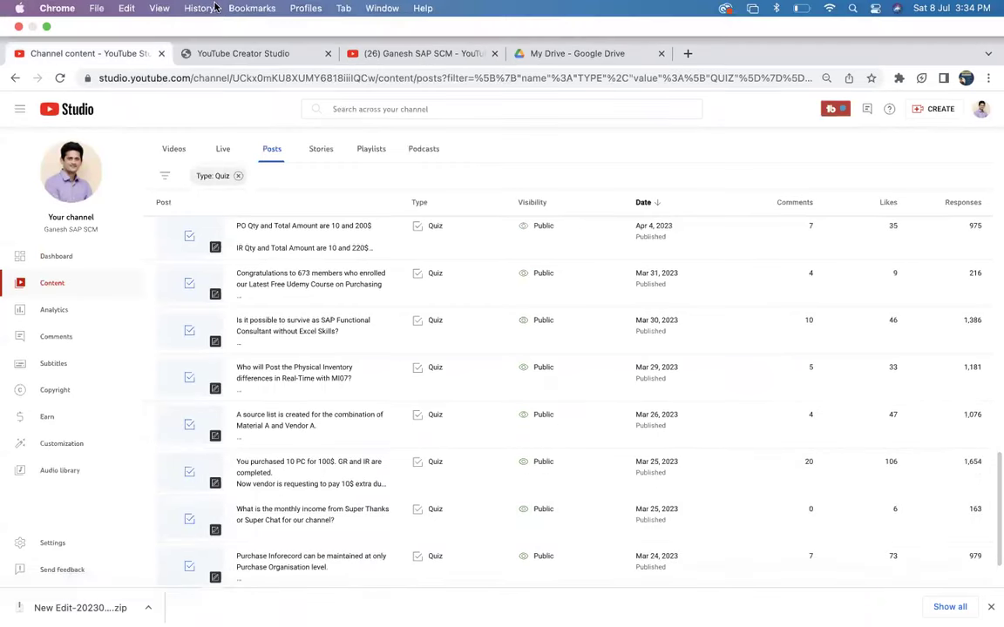
click(257, 55)
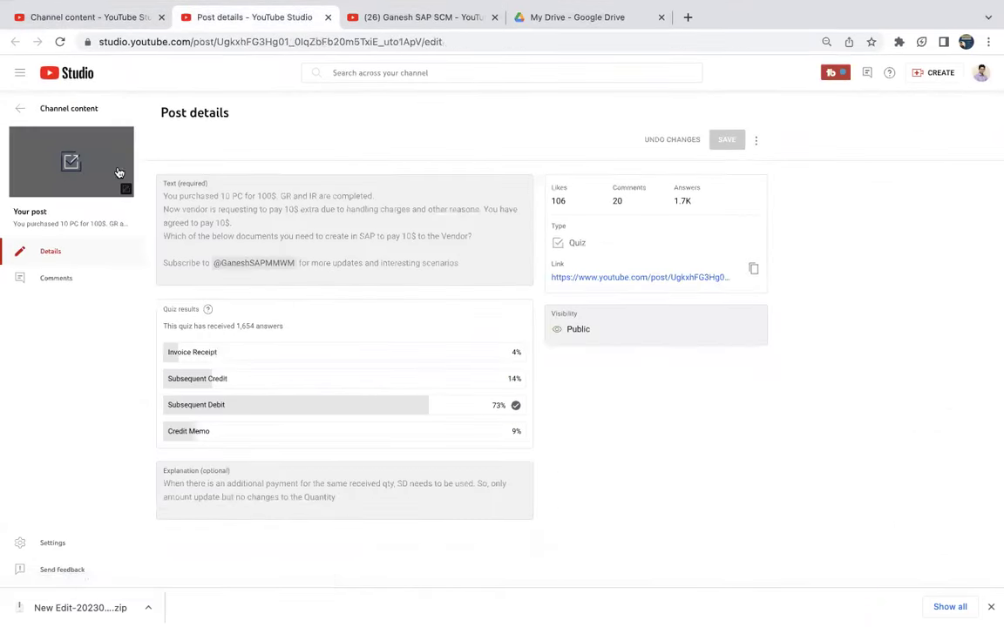
click(83, 177)
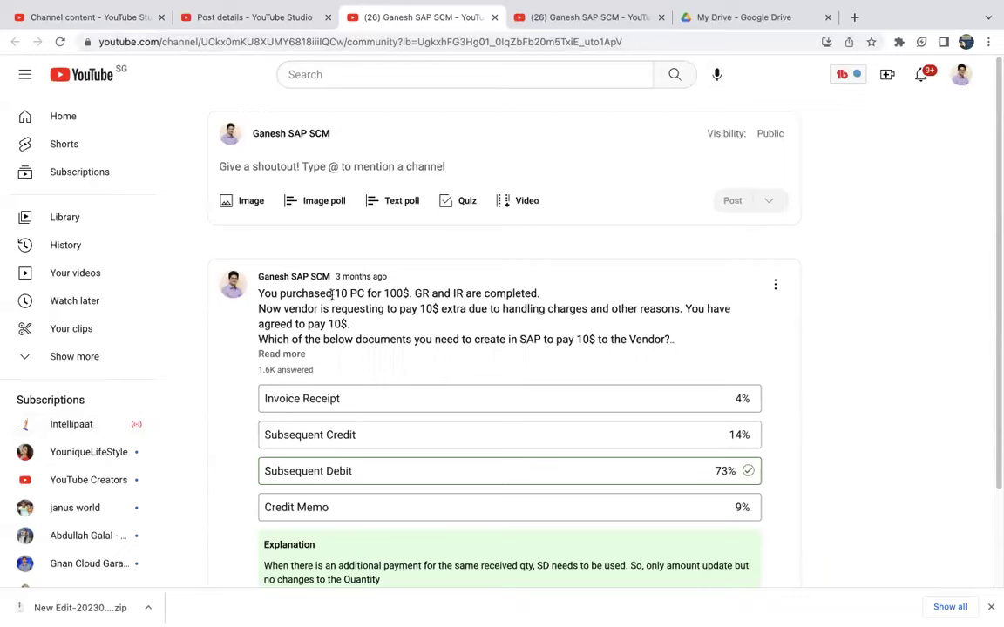
Step: Highlight "10 PC for 100$." in the quiz question and expand the full question text
drag(335, 294, 414, 294)
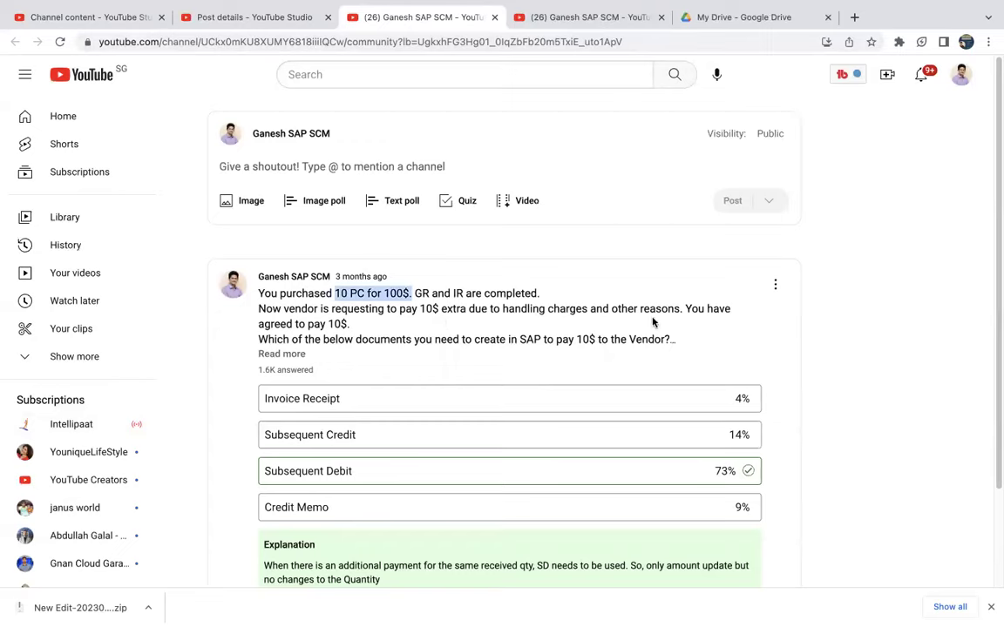
click(288, 354)
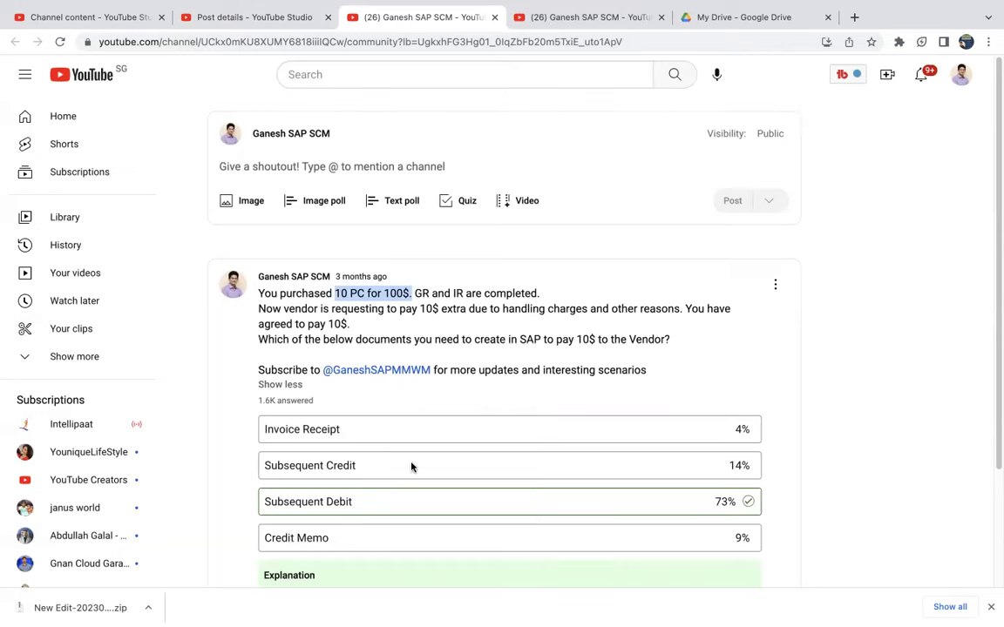
scroll(384, 435, down, 1)
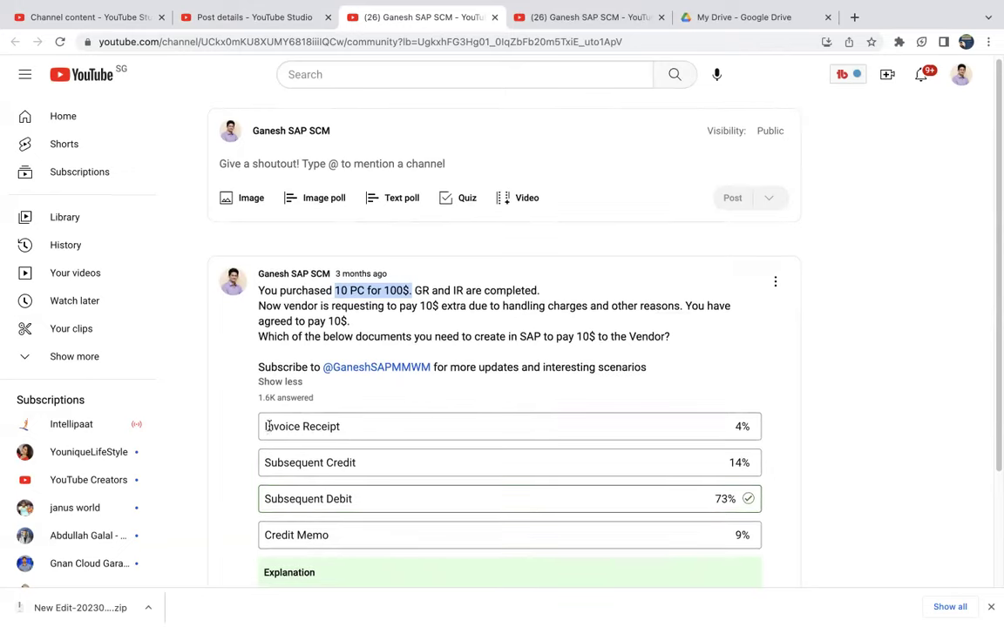
Step: Review the Invoice Receipt and Subsequent Credit options by highlighting each, and read the explanation below the answers
drag(267, 426, 399, 430)
click(390, 427)
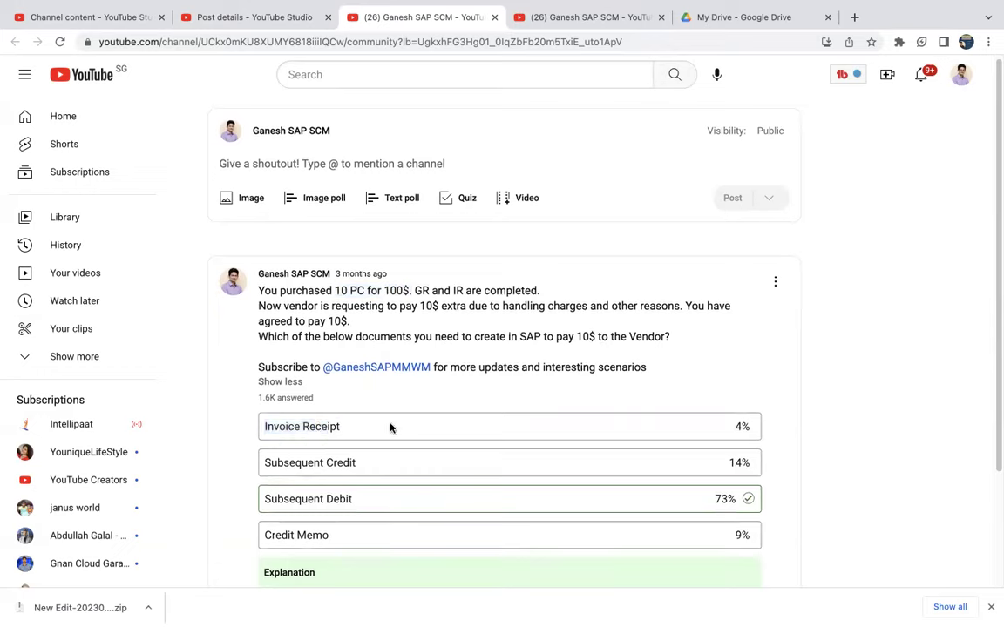
mouse_move(620, 604)
drag(264, 461, 399, 465)
click(392, 468)
mouse_move(536, 3)
scroll(383, 537, down, 3)
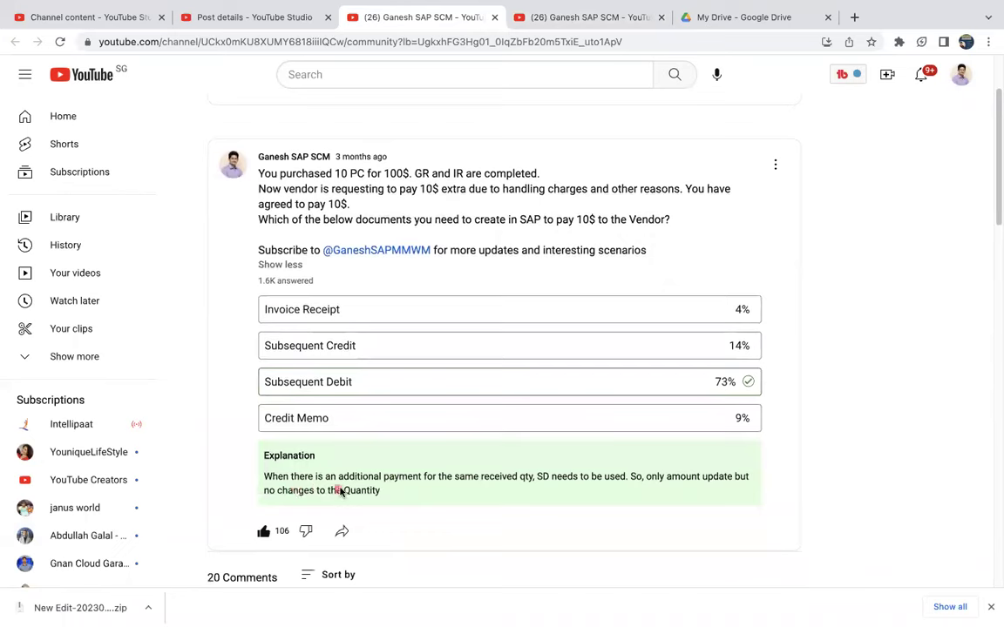
Step: Close the 10 PC purchase quiz's public post and post details, and return to the list of quiz posts
click(494, 20)
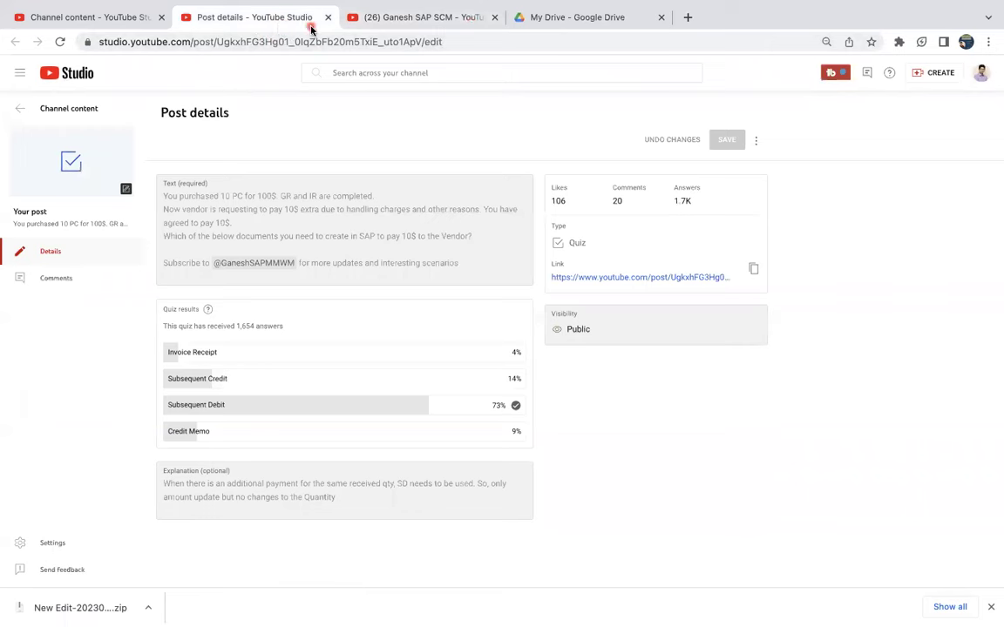
key(ctrl+Tab)
click(327, 19)
click(82, 16)
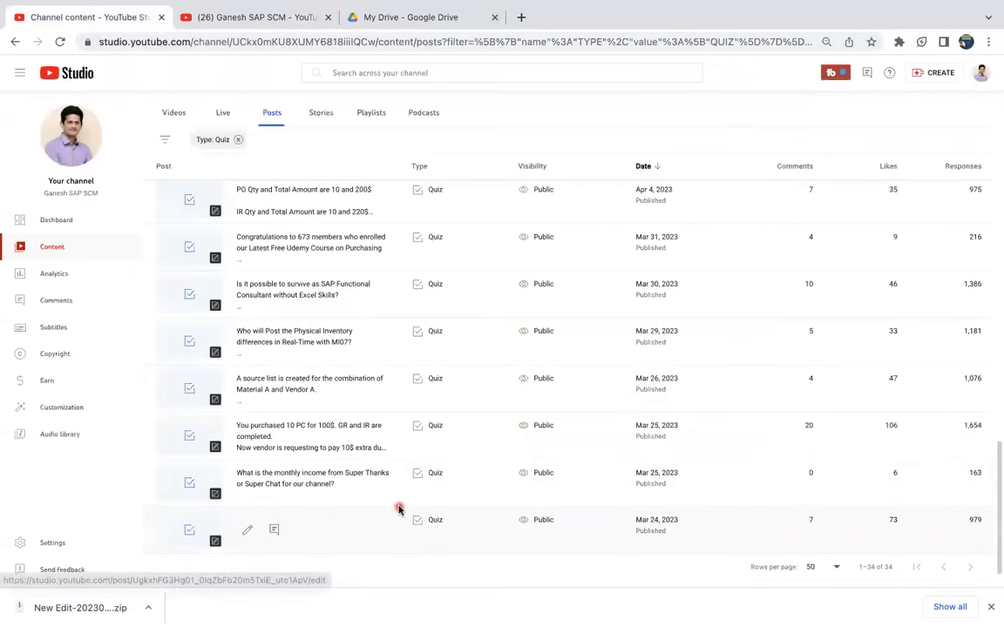
Step: Open the post details of the source list, MI07, Excel Skills and Apr 4 PO quantity quizzes in separate new tabs
right_click(242, 387)
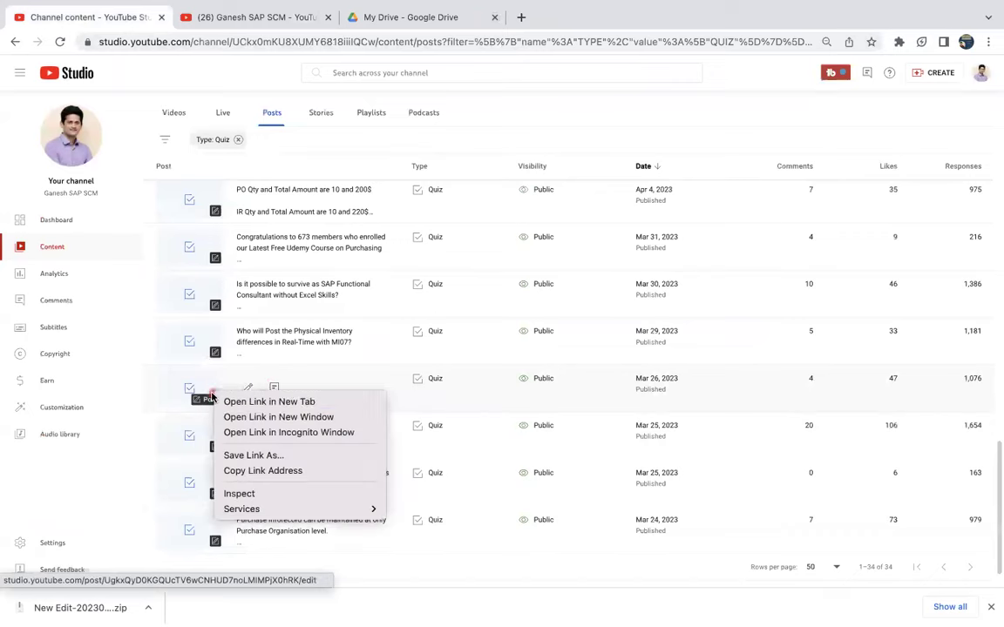
click(261, 400)
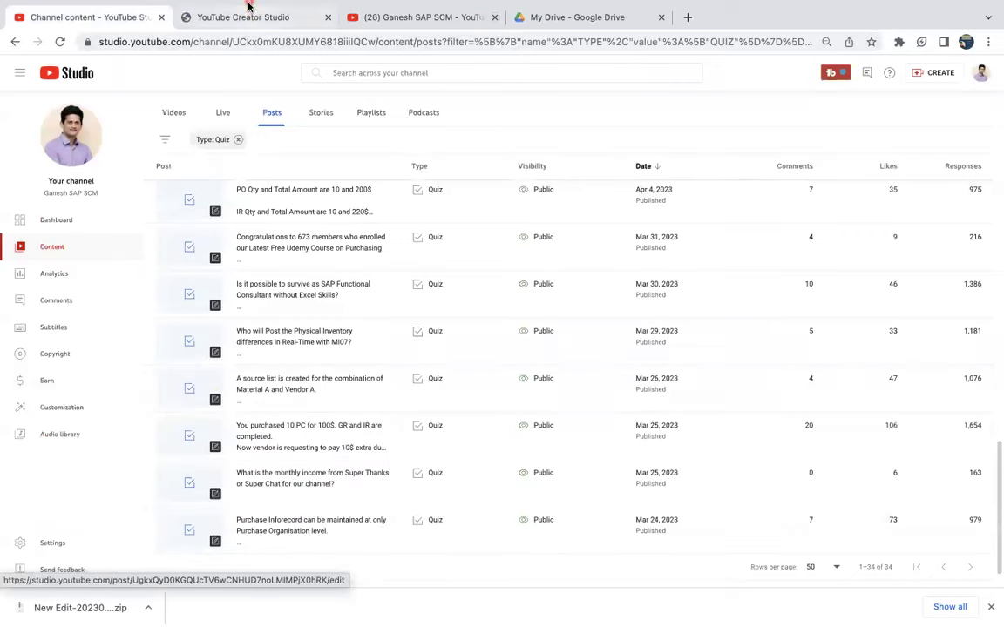
click(116, 55)
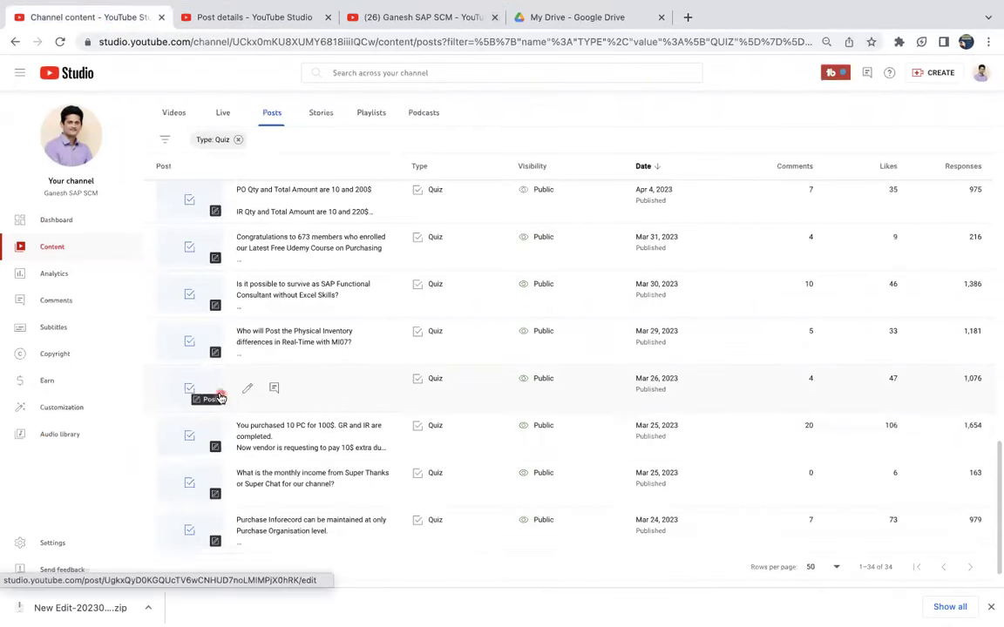
right_click(211, 351)
click(263, 356)
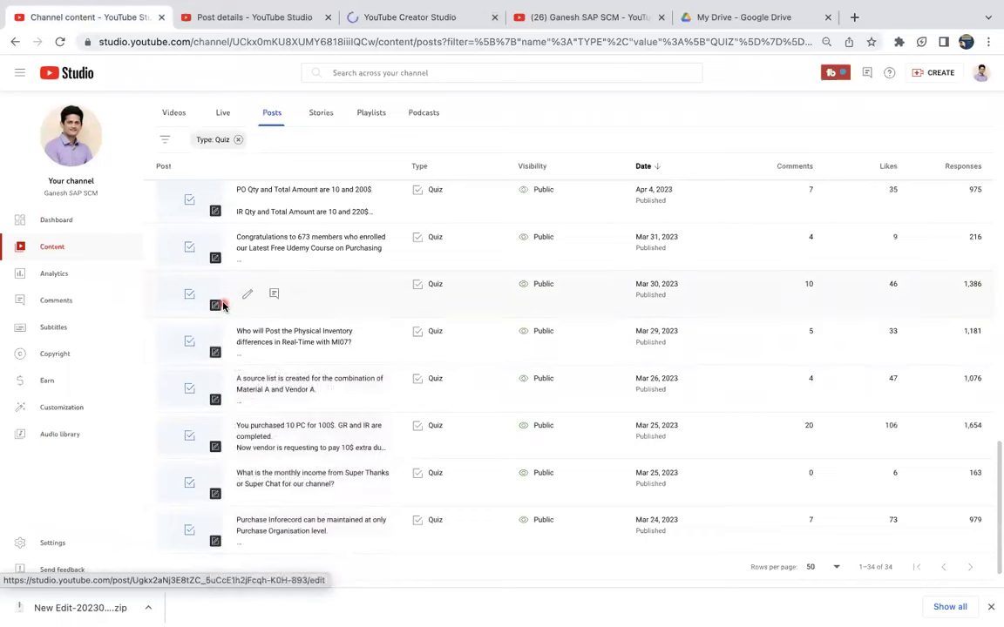
right_click(220, 305)
click(247, 313)
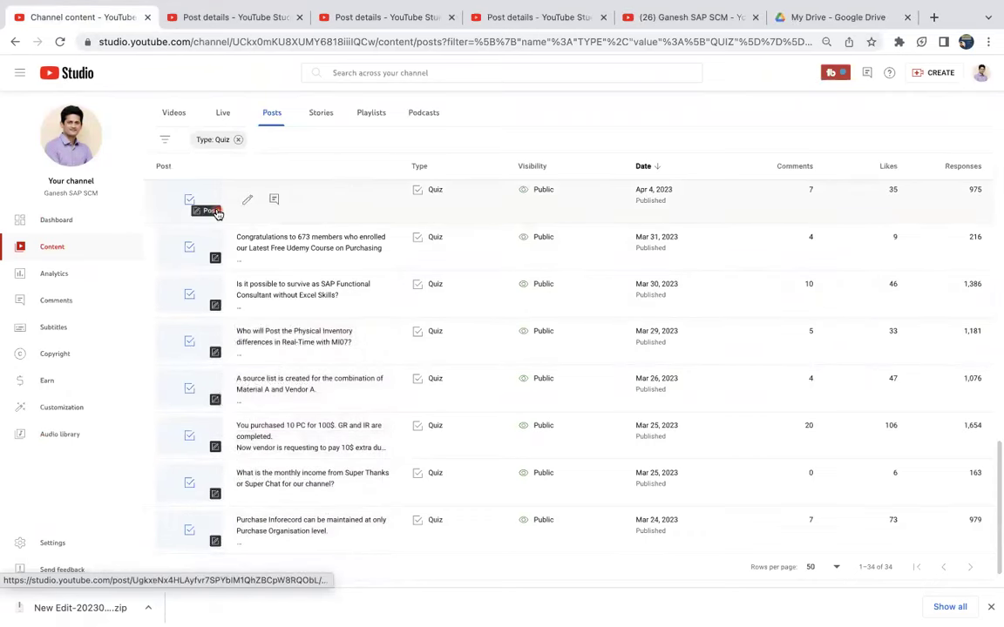
right_click(218, 214)
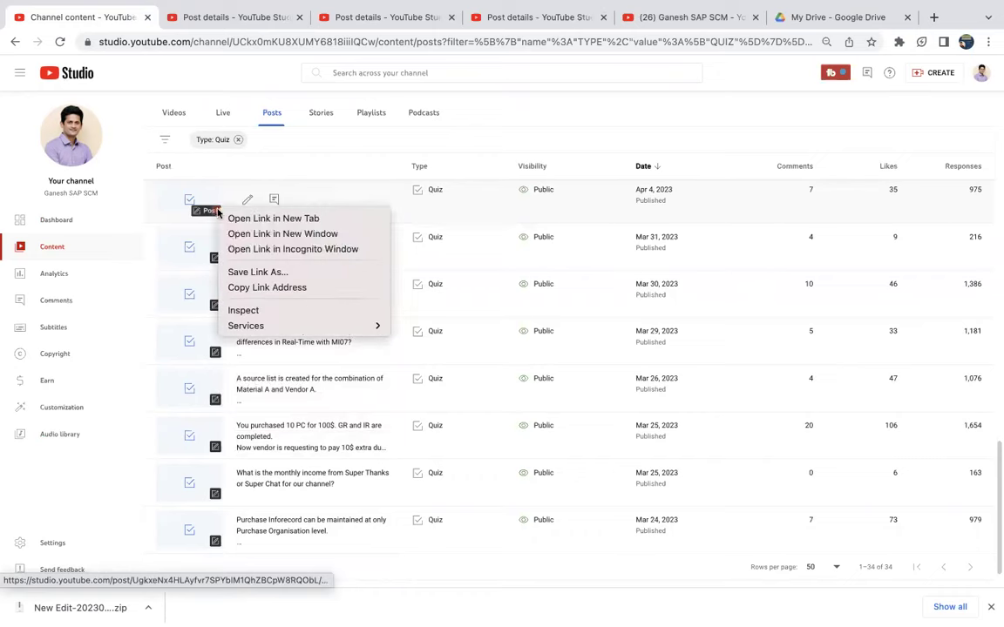
click(262, 217)
scroll(264, 379, up, 2)
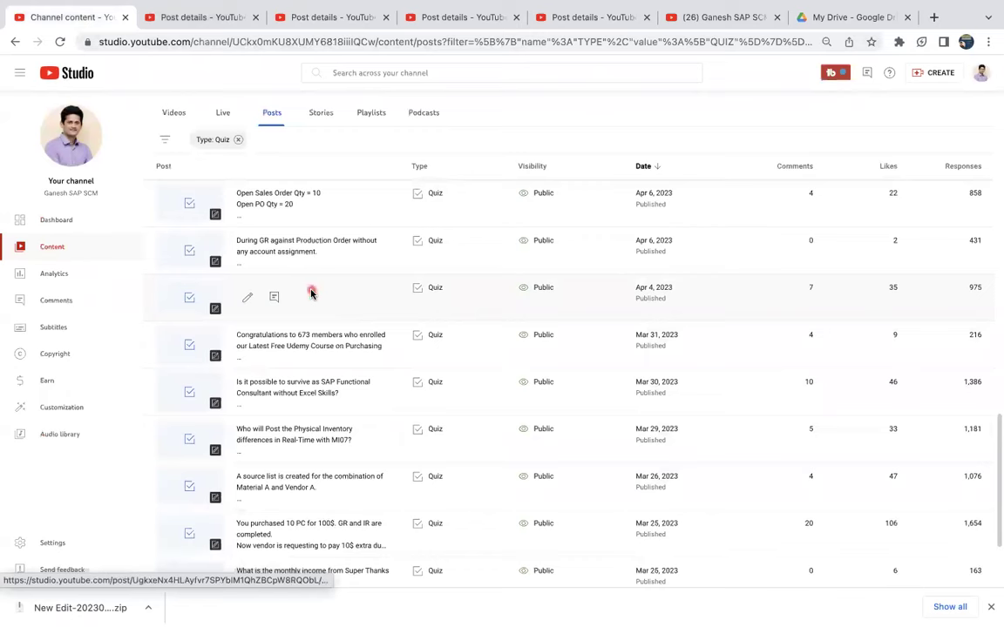
Step: View the source list quiz's public post on YouTube and close its post details tab
click(222, 18)
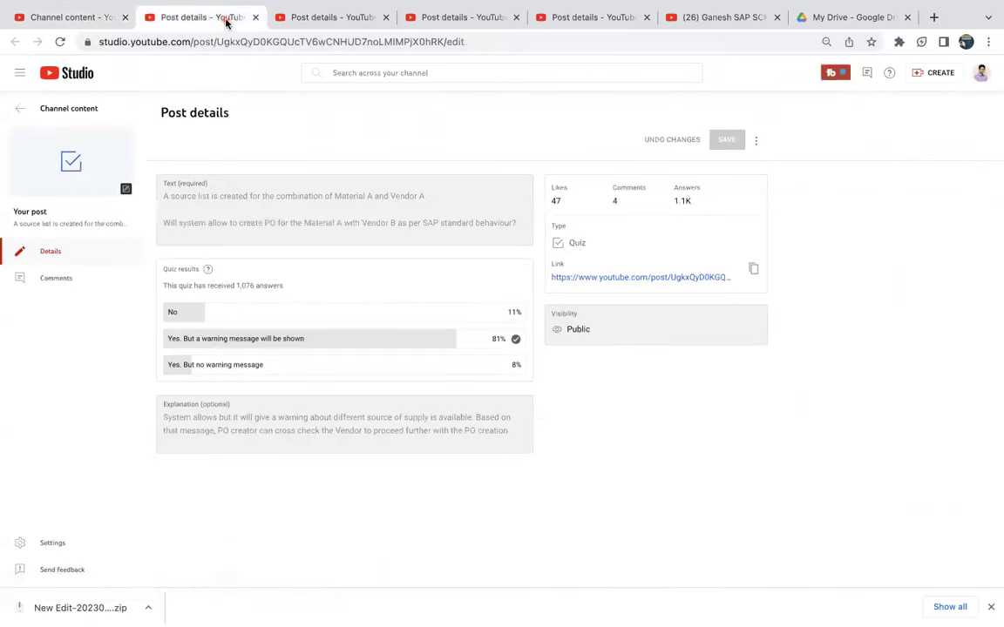
click(73, 170)
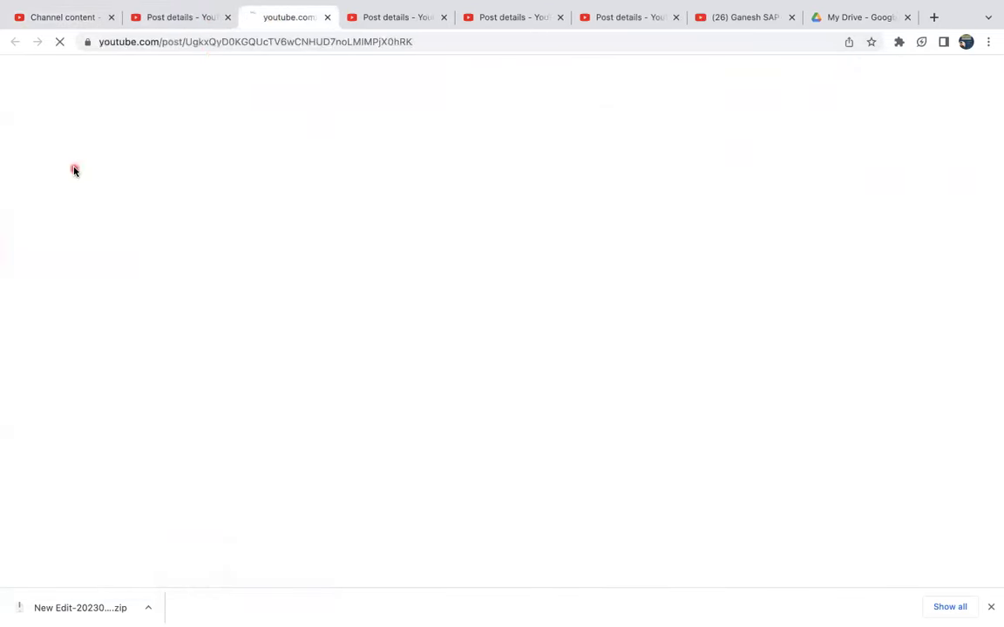
click(223, 17)
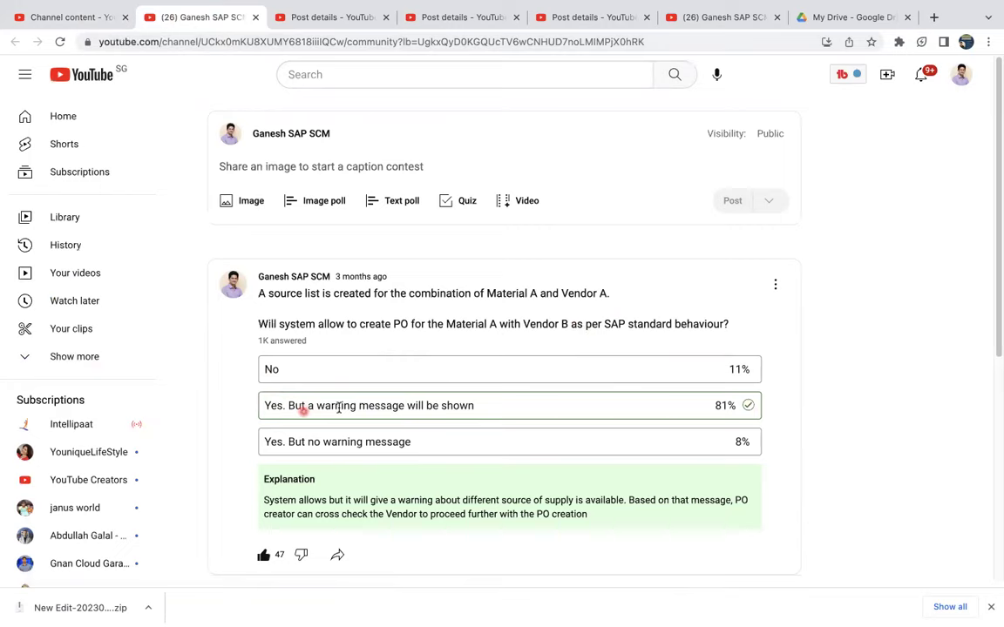
Step: Review the source list quiz by highlighting the "Yes. But a warning message will be shown" answer and the answered count
drag(269, 406, 769, 416)
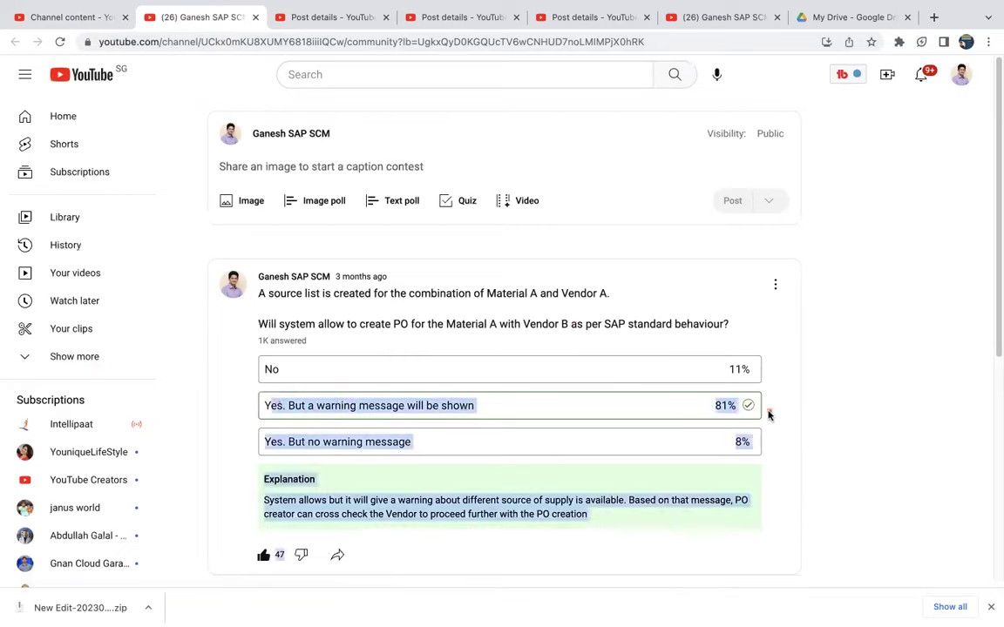
click(261, 340)
drag(261, 339, 311, 342)
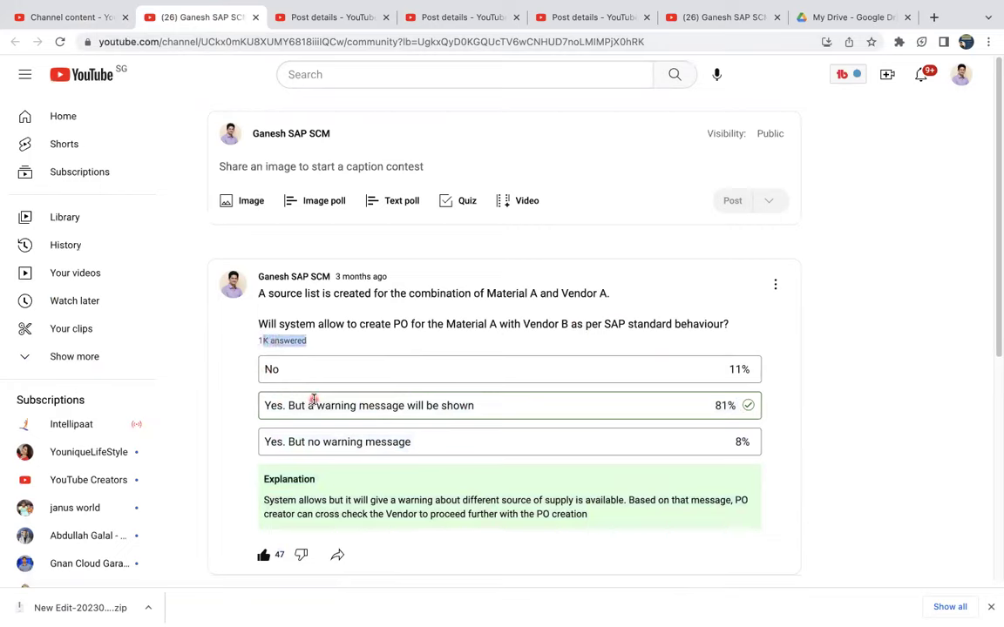
click(275, 340)
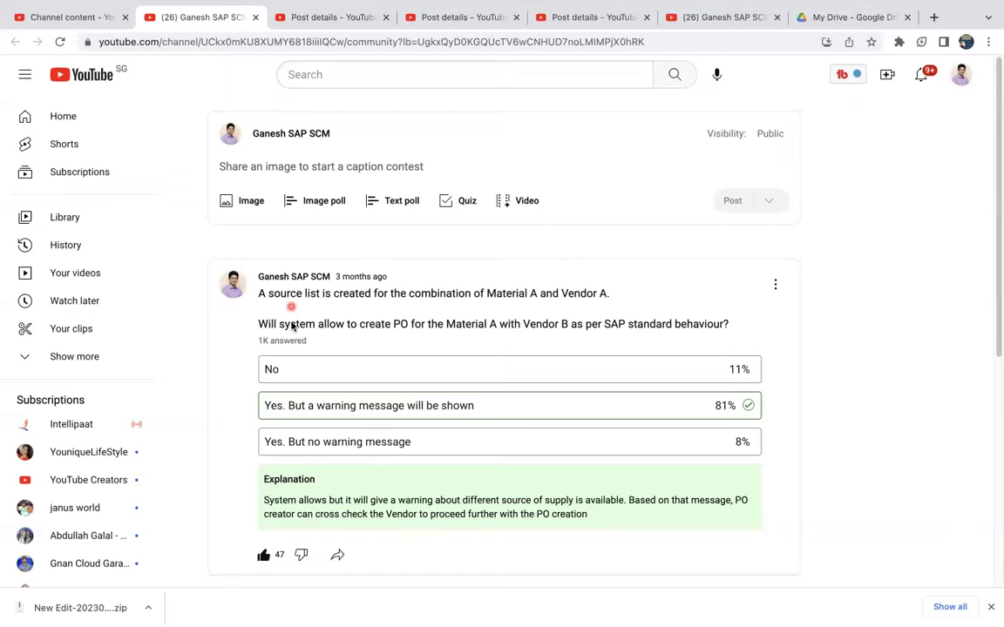
Step: Close the source list quiz and replace the MI07 physical inventory quiz's post details with its public post for reading
click(254, 17)
right_click(64, 168)
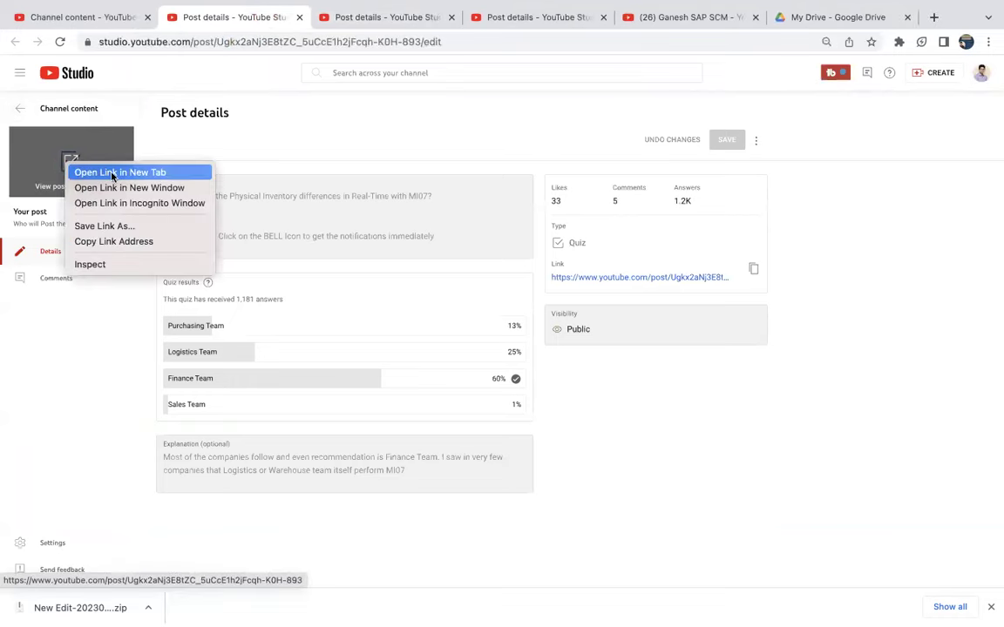
click(118, 165)
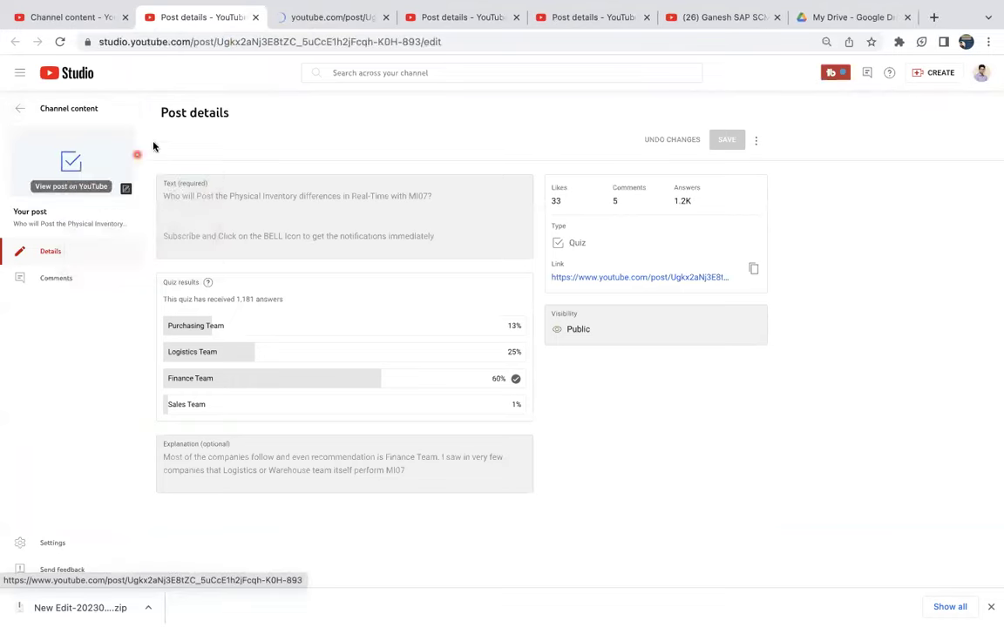
click(255, 17)
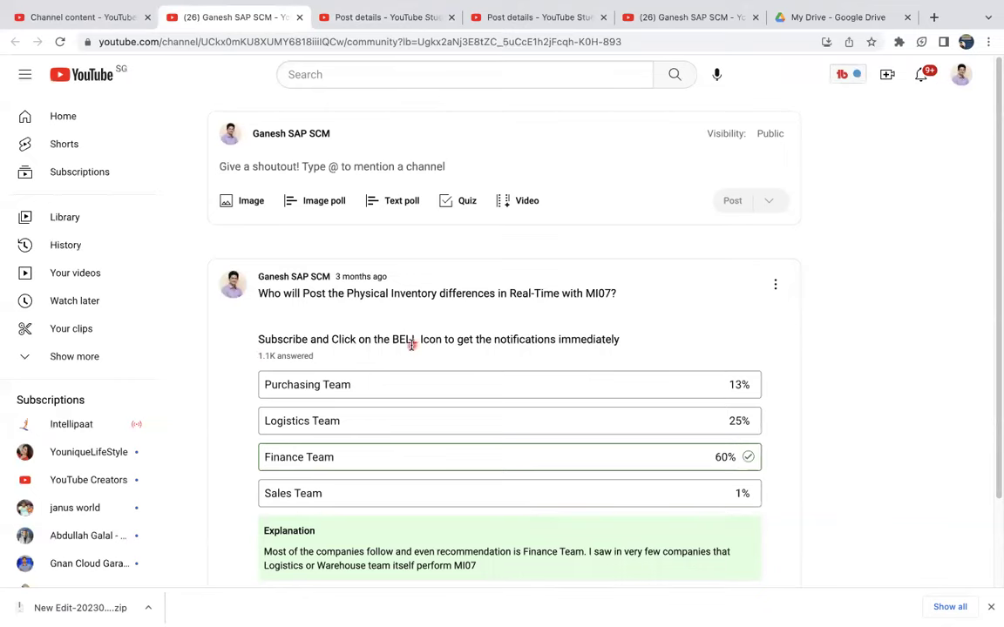
scroll(404, 467, down, 1)
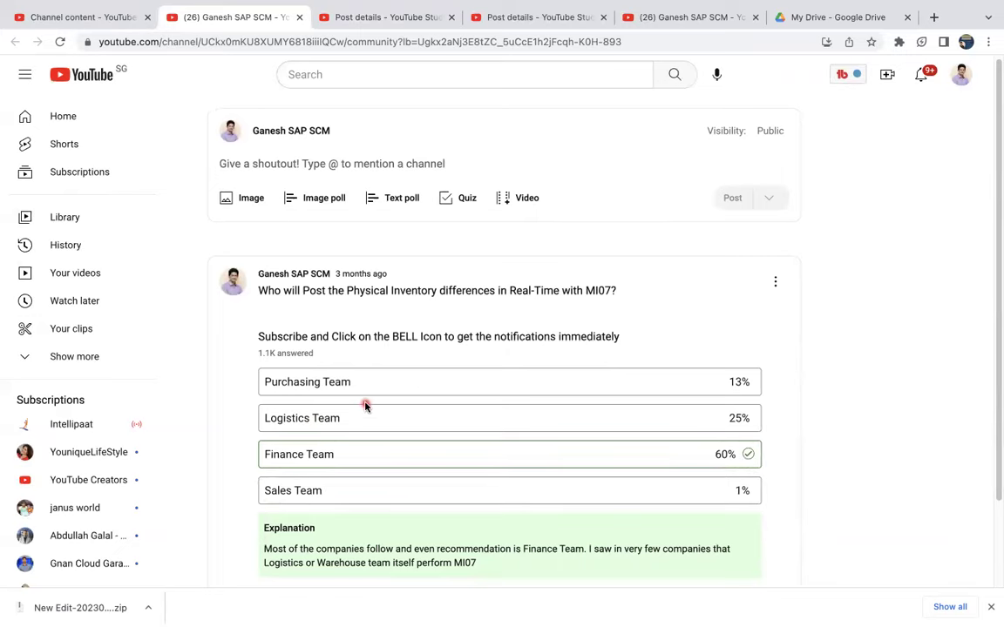
scroll(366, 405, down, 1)
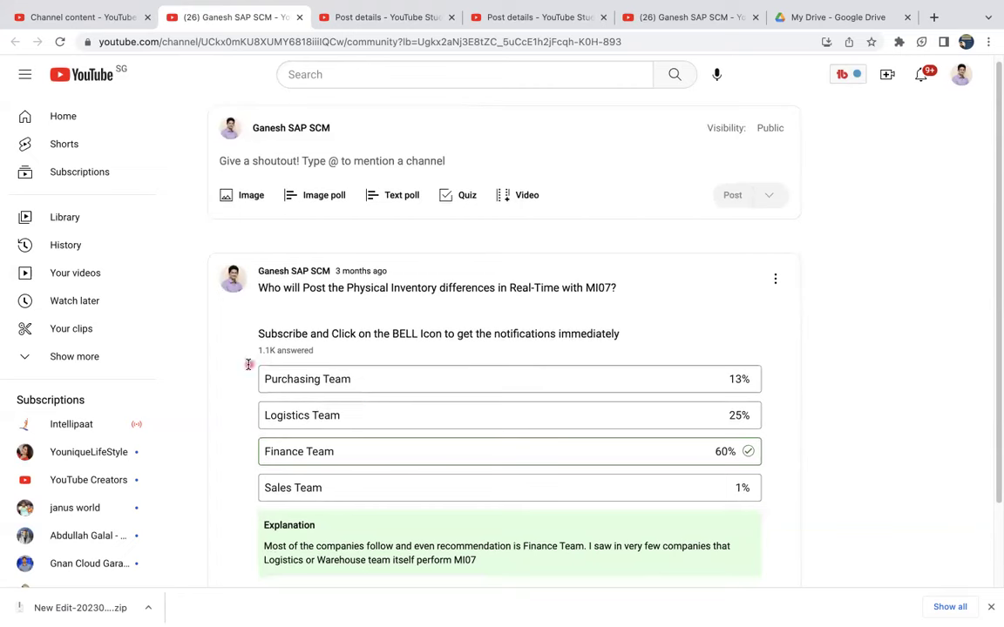
Step: Close the MI07 quiz and replace the Excel Skills quiz's post details with its public post opened in a new tab
click(300, 18)
right_click(82, 170)
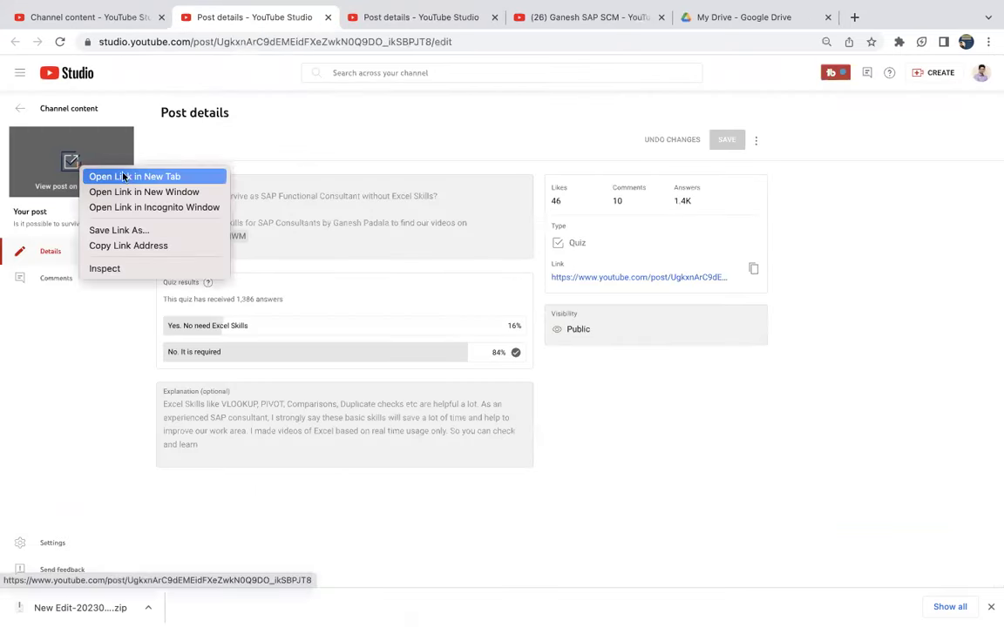
click(123, 177)
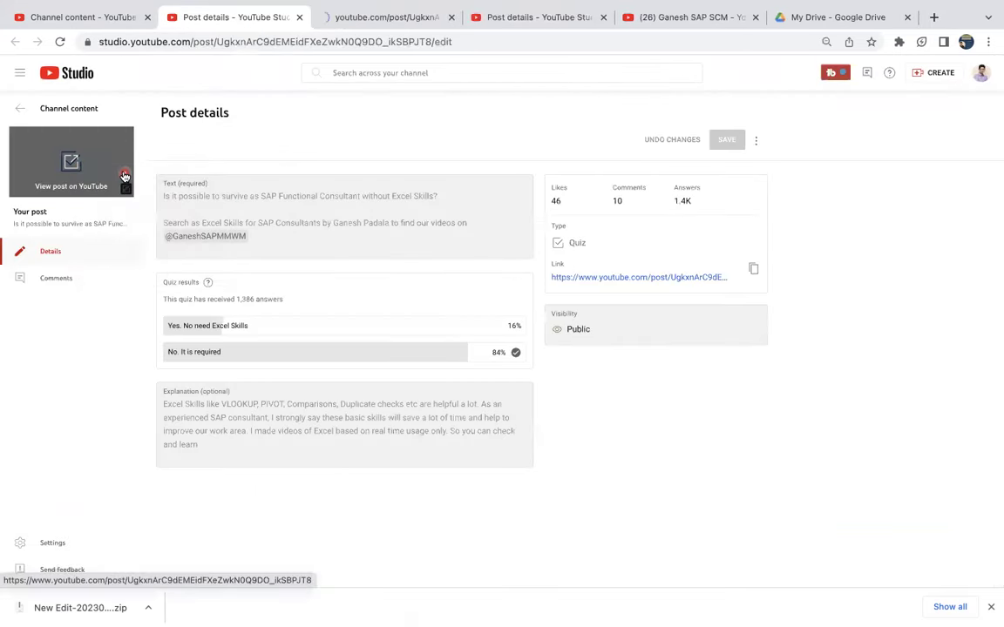
click(299, 18)
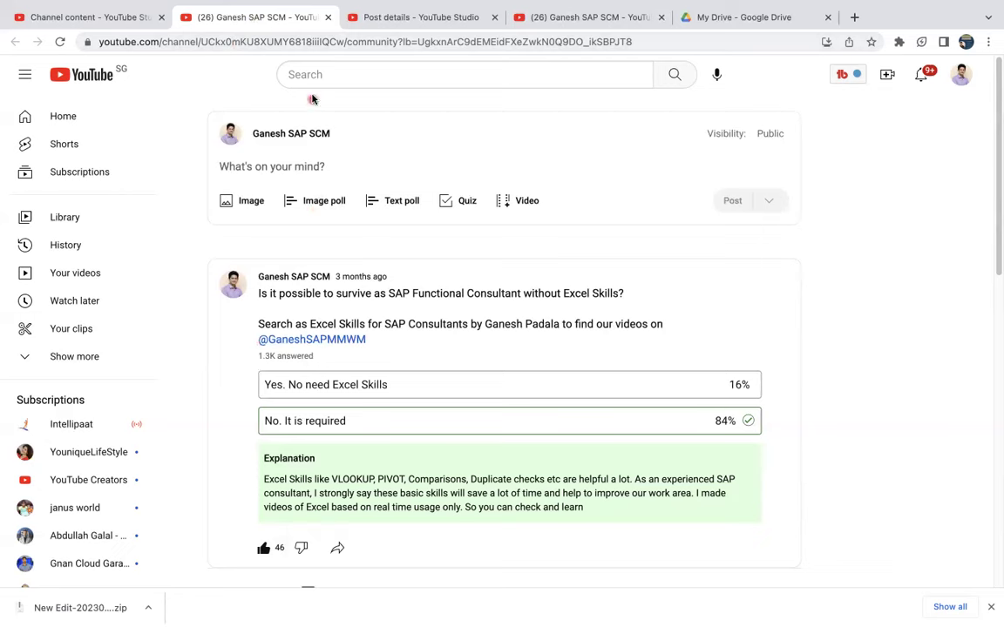
Step: Close the Excel Skills quiz and replace the PO and IR amount quiz's post details with its public post
click(328, 18)
right_click(79, 165)
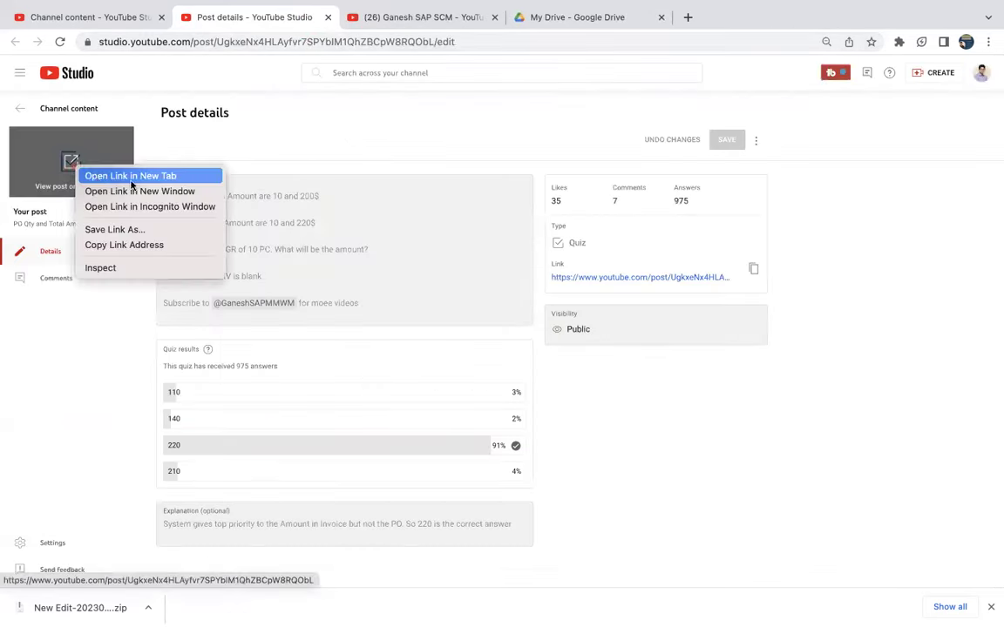
click(131, 175)
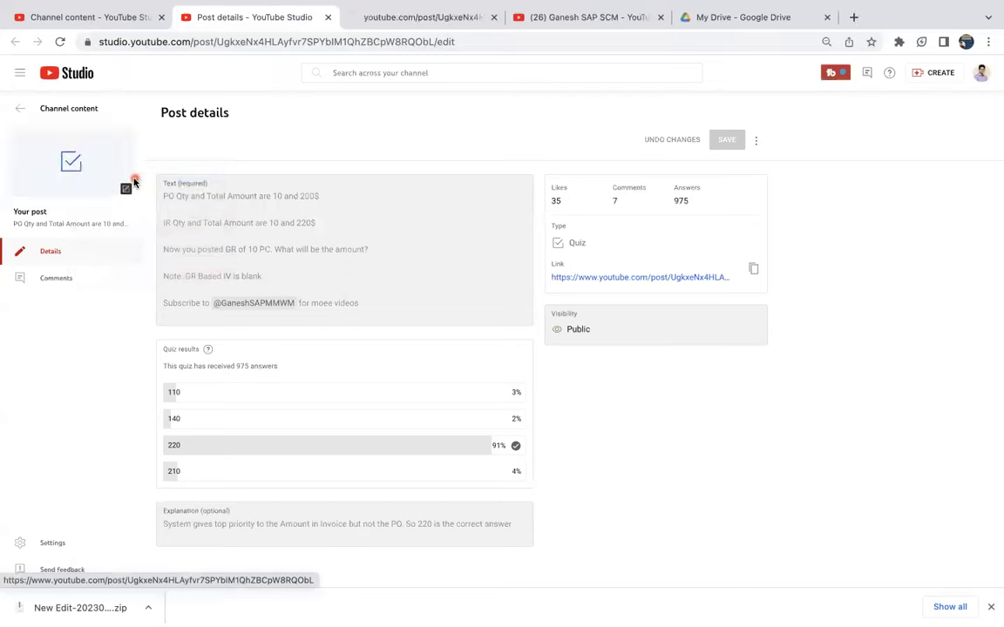
click(328, 17)
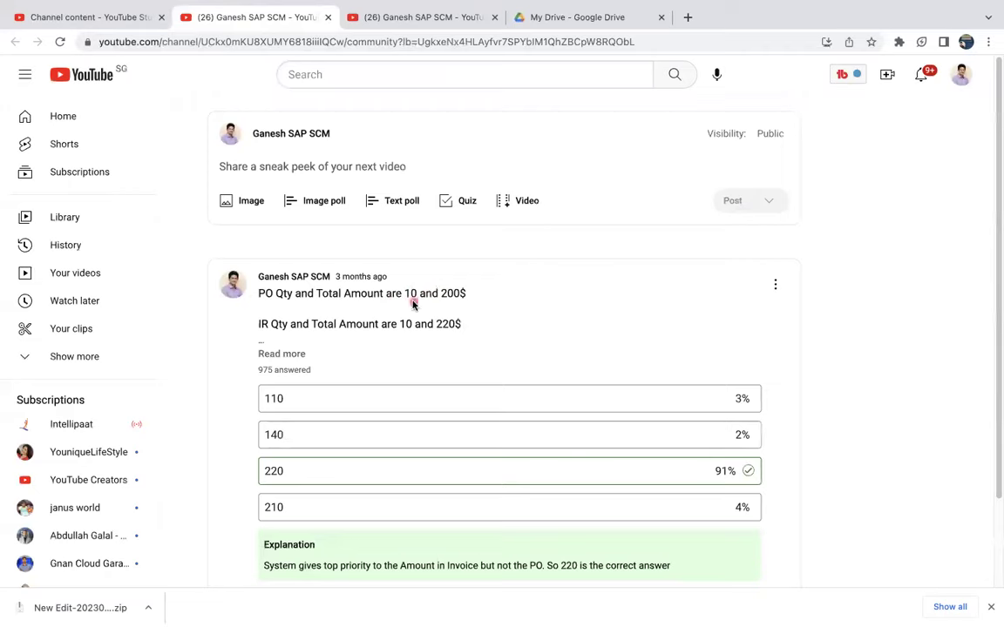
Step: Expand the full quiz text and highlight the "GR Based IV is blank" note and the IR quantity and amount line
click(270, 355)
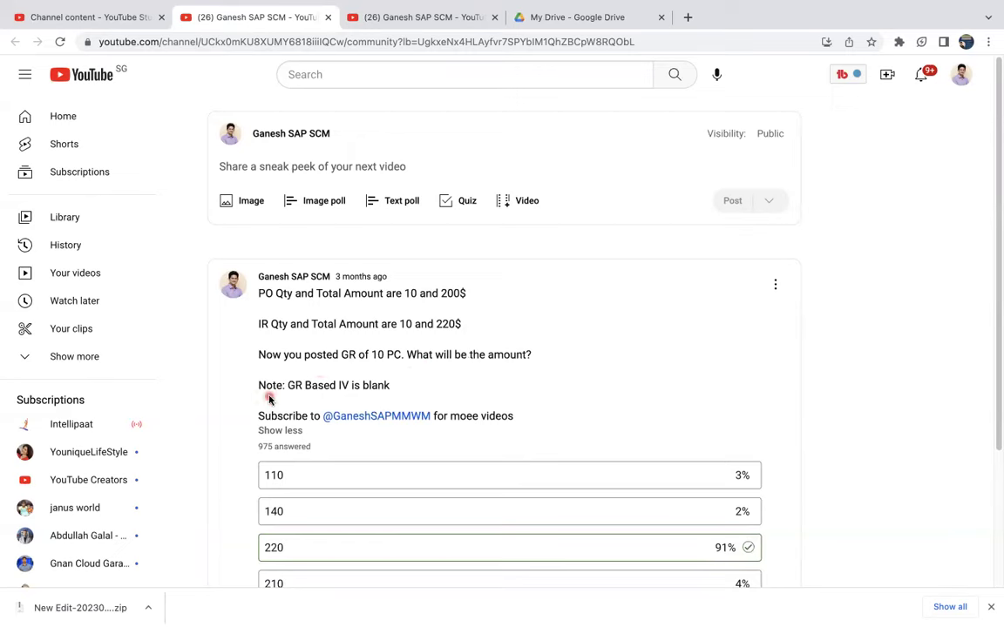
drag(255, 385, 403, 385)
click(401, 386)
drag(258, 324, 477, 324)
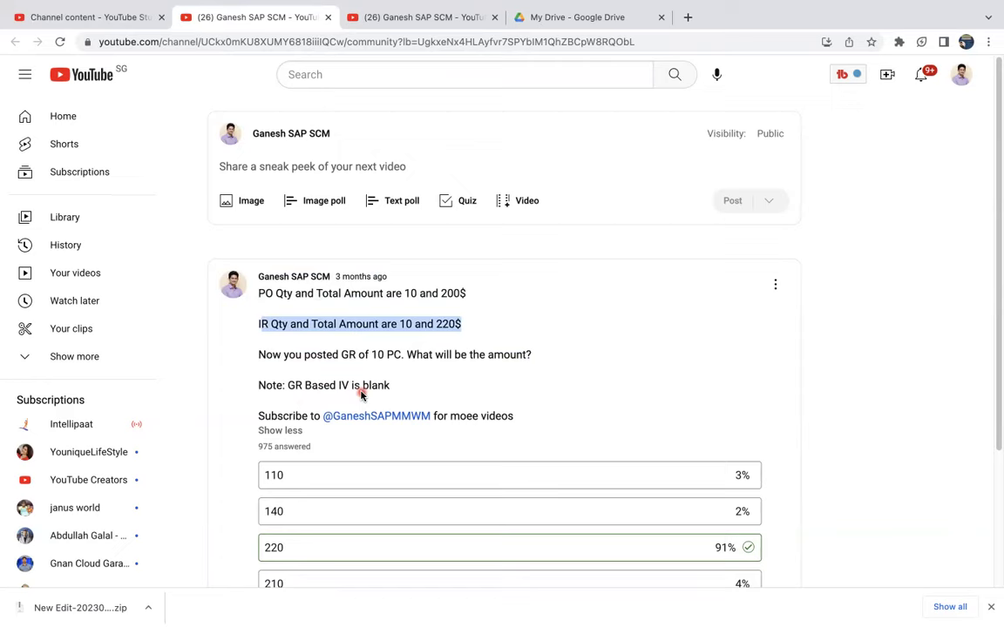
Step: Switch to SAP GUI to point out the purchase order item's GR-Bsd IV checkbox, and return to the quiz in Chrome
mouse_move(524, 4)
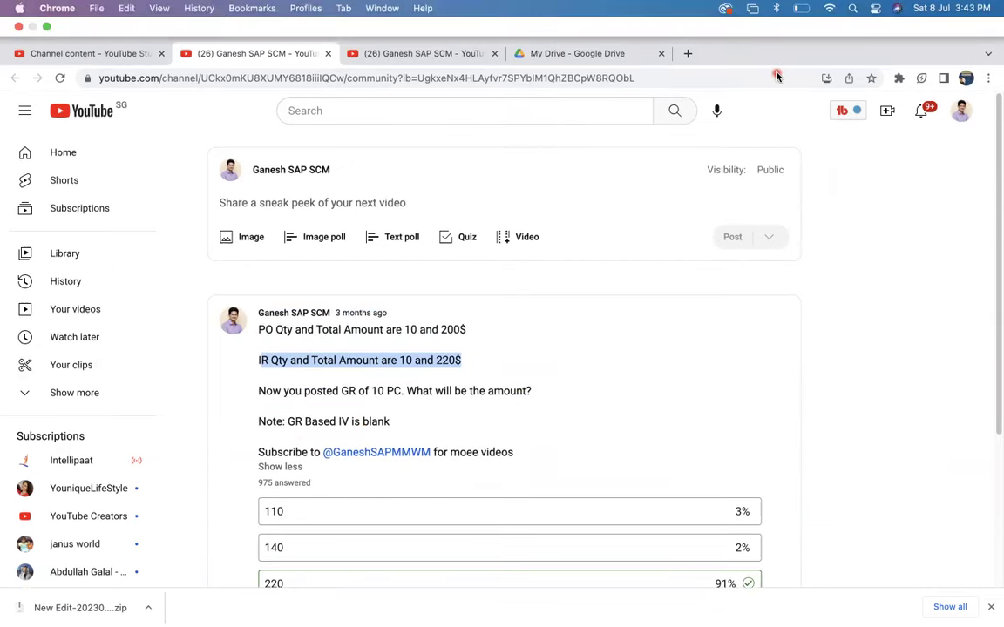
key(super+Tab)
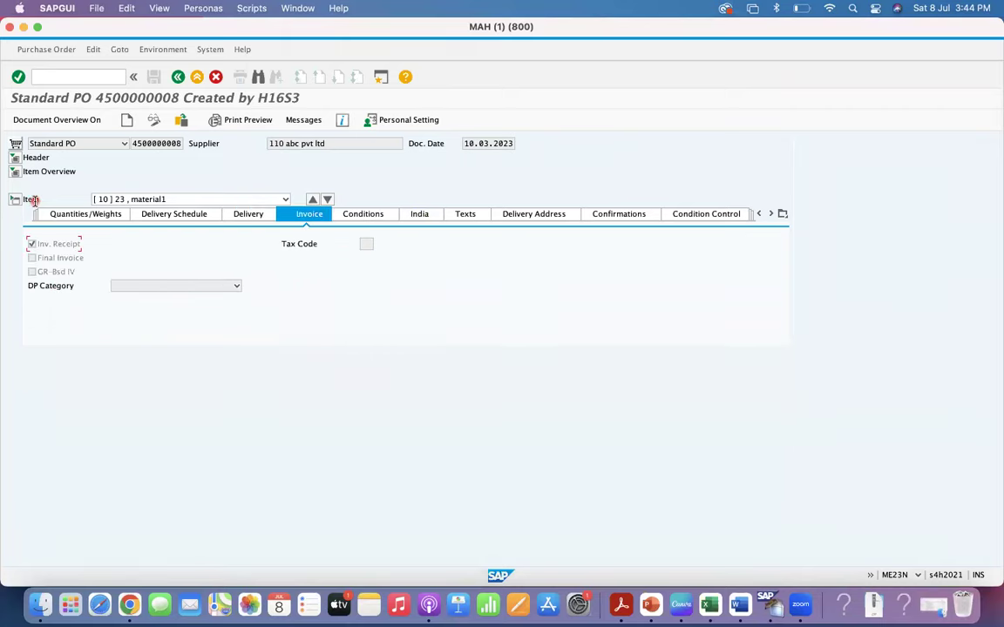
click(34, 272)
click(237, 411)
key(super+Tab)
key(super+Tab)
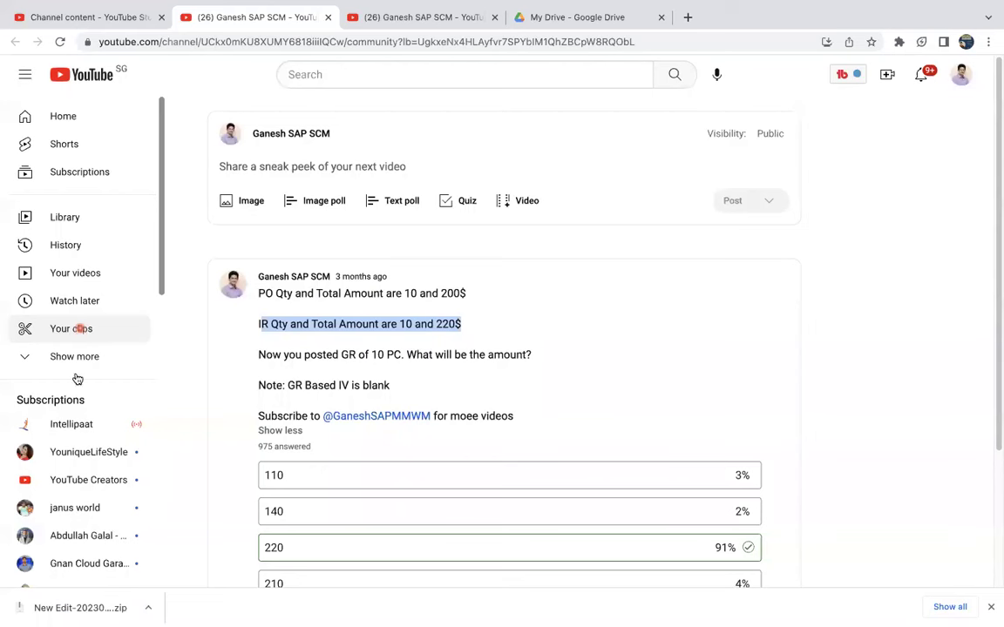
Step: Review the quiz's answers and explanation, highlight the 220$ invoice amount in the question, and close the post
scroll(513, 444, down, 2)
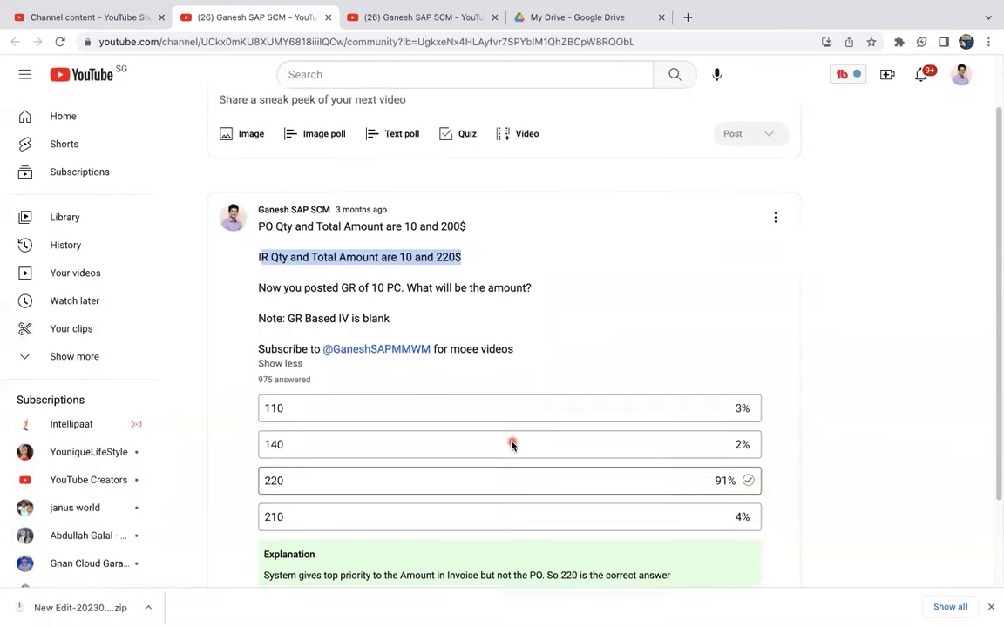
click(307, 253)
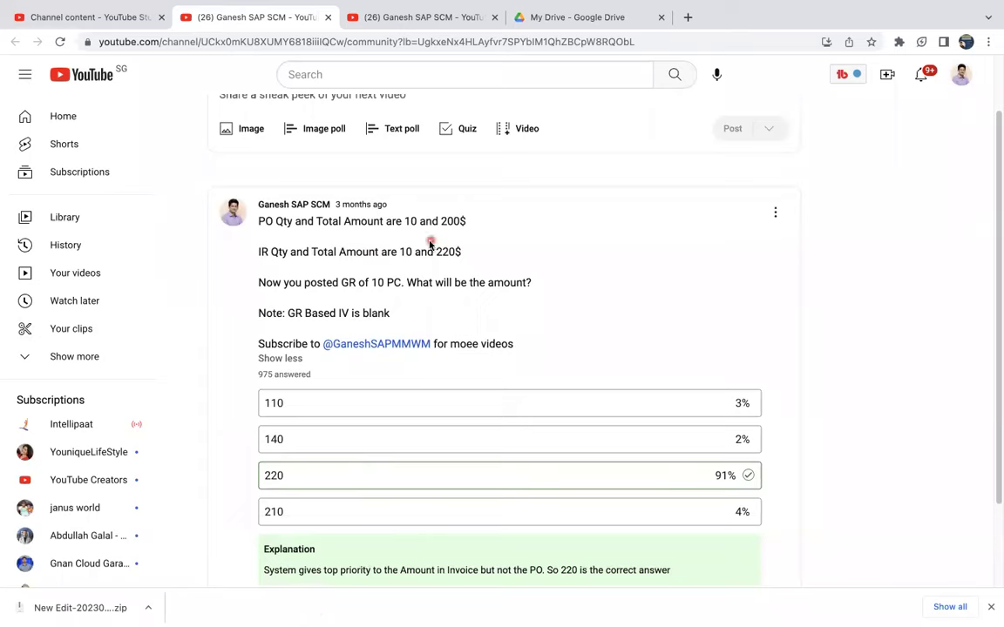
drag(440, 250, 488, 255)
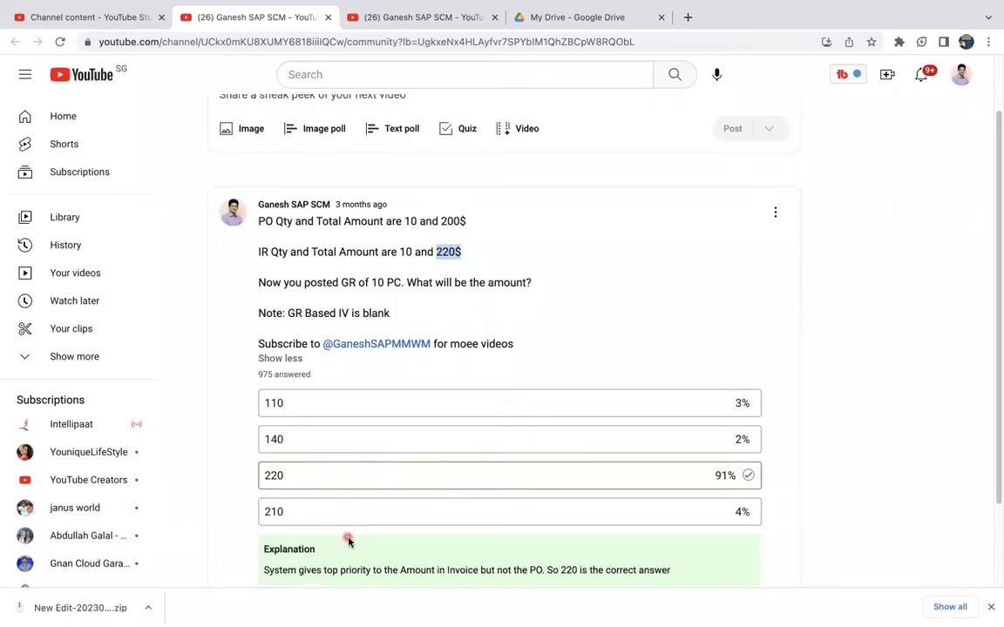
scroll(367, 549, down, 1)
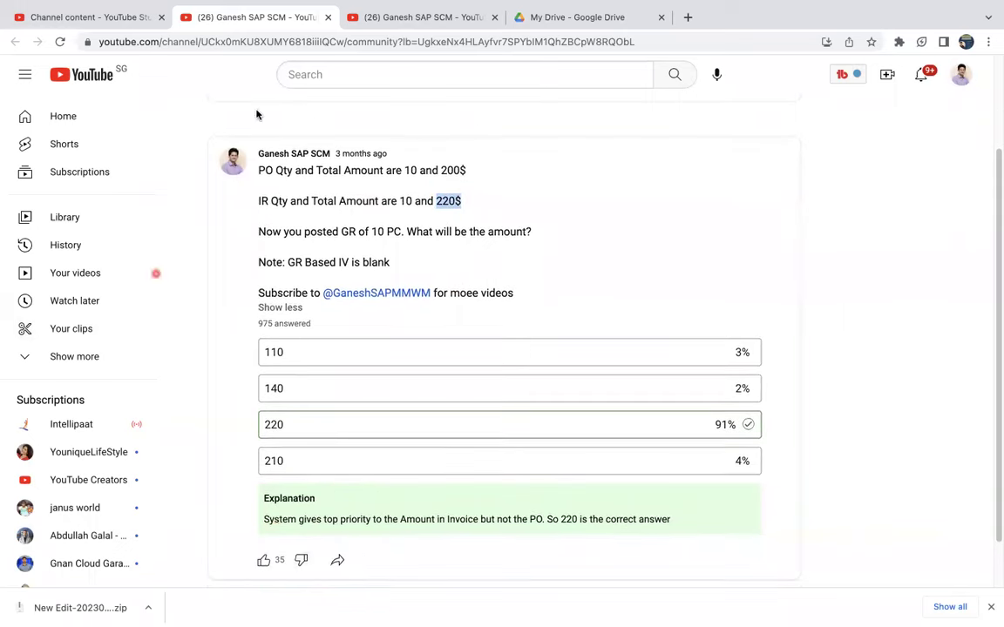
click(327, 17)
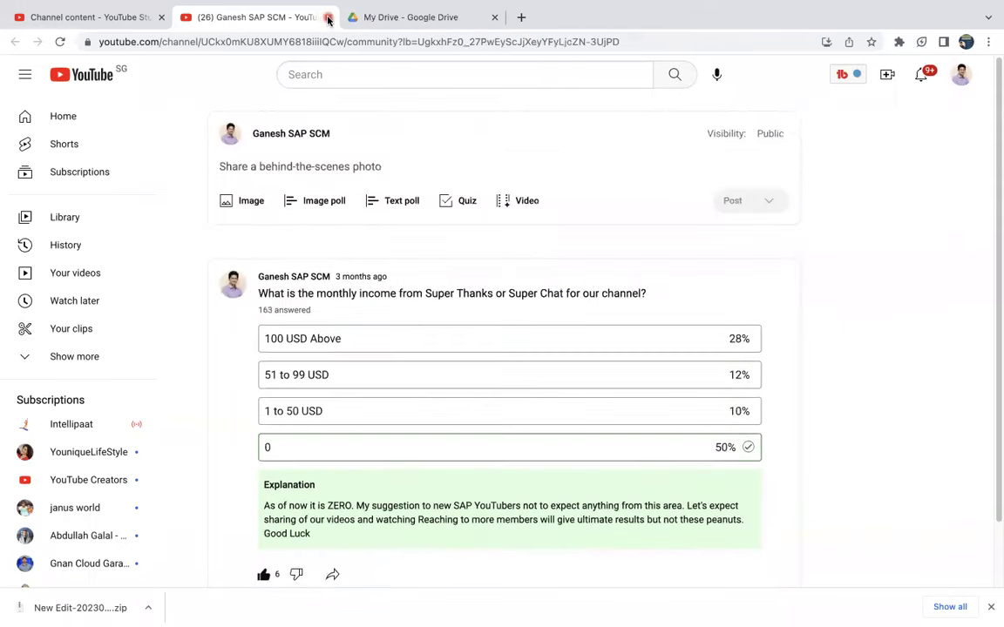
Step: From the channel's quiz list, open the post details of the Production Order GR and Open Sales Order Qty quizzes in new tabs
click(122, 15)
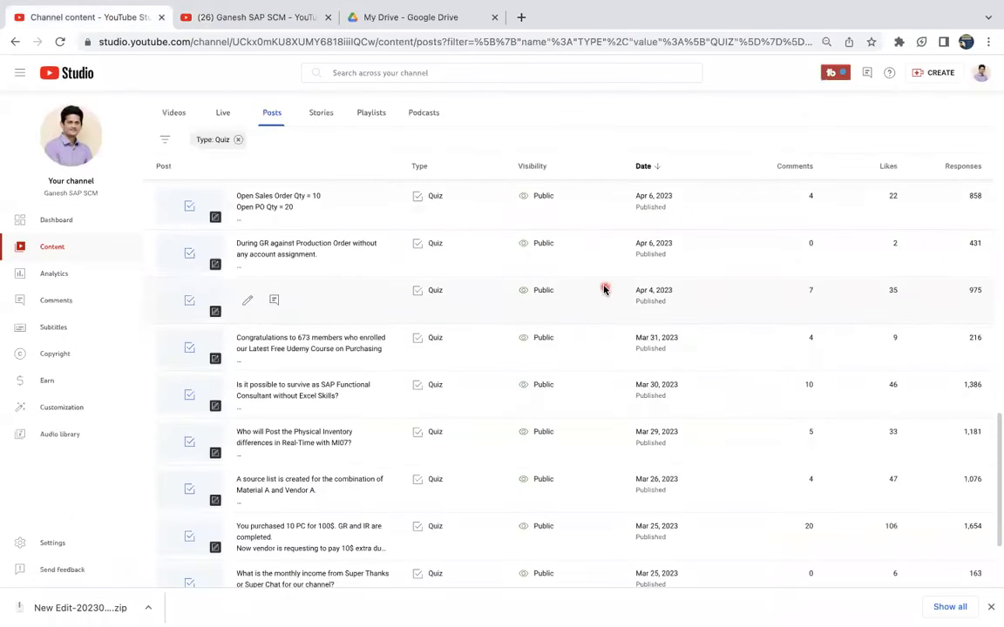
right_click(217, 257)
click(239, 264)
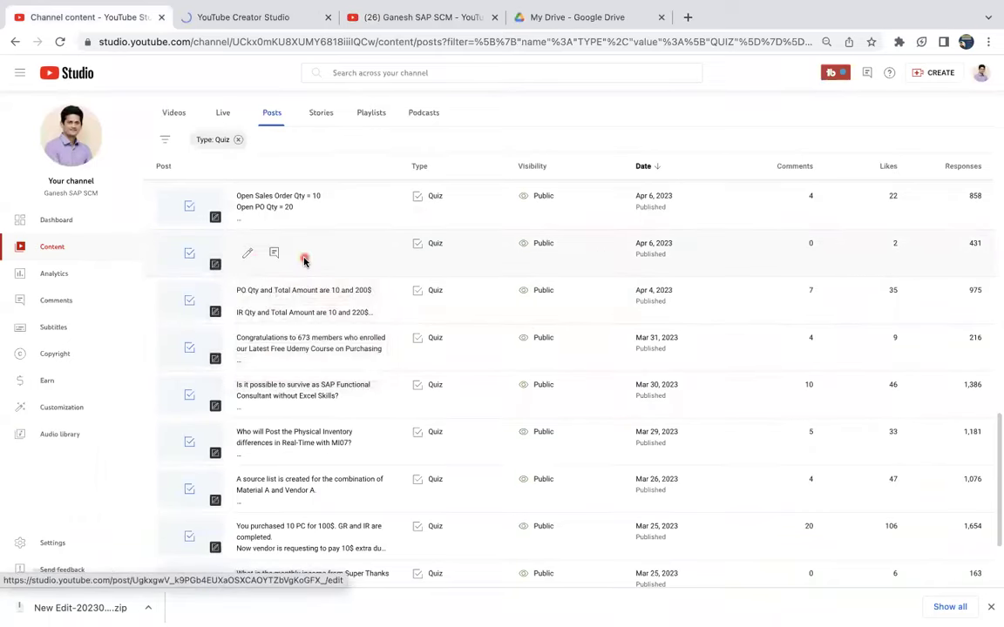
scroll(303, 262, up, 2)
scroll(302, 262, up, 3)
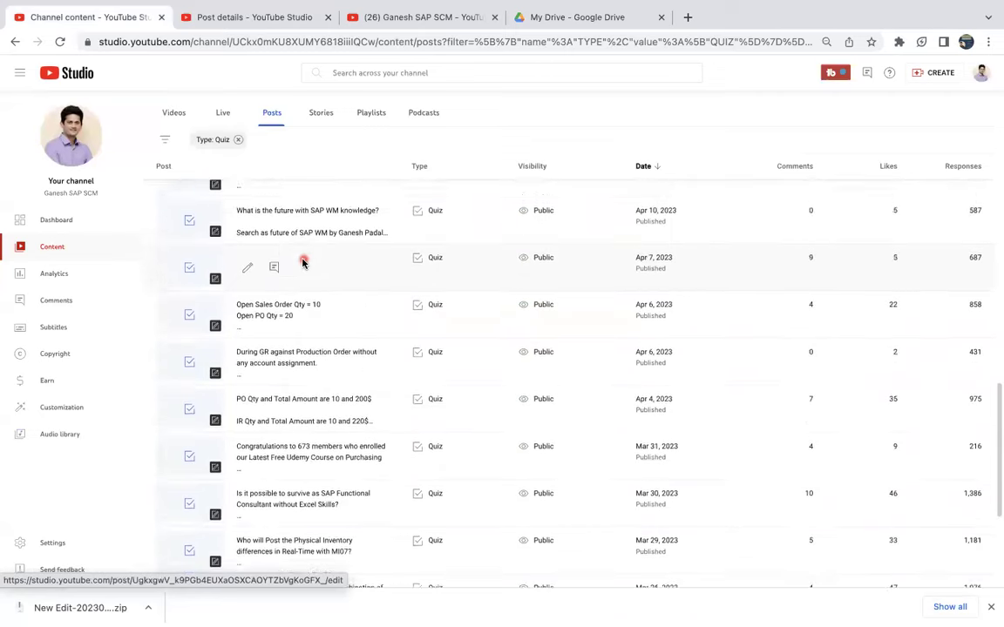
right_click(202, 394)
click(243, 400)
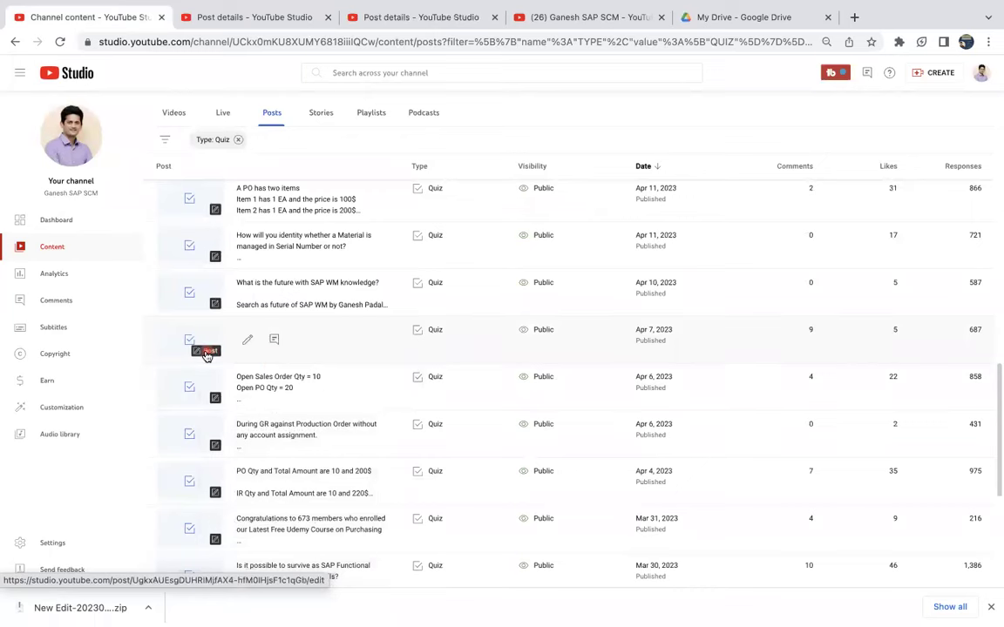
Step: Open the post details of the serial number length, SAP WM future, serial number identification and two-item PO quizzes in new tabs
right_click(204, 351)
click(231, 362)
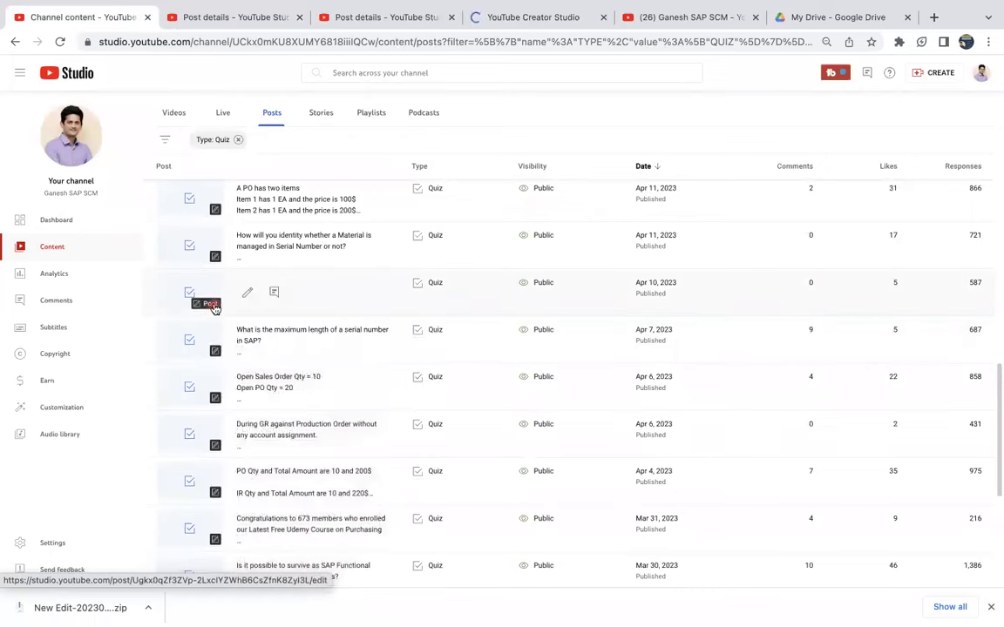
right_click(210, 304)
click(233, 318)
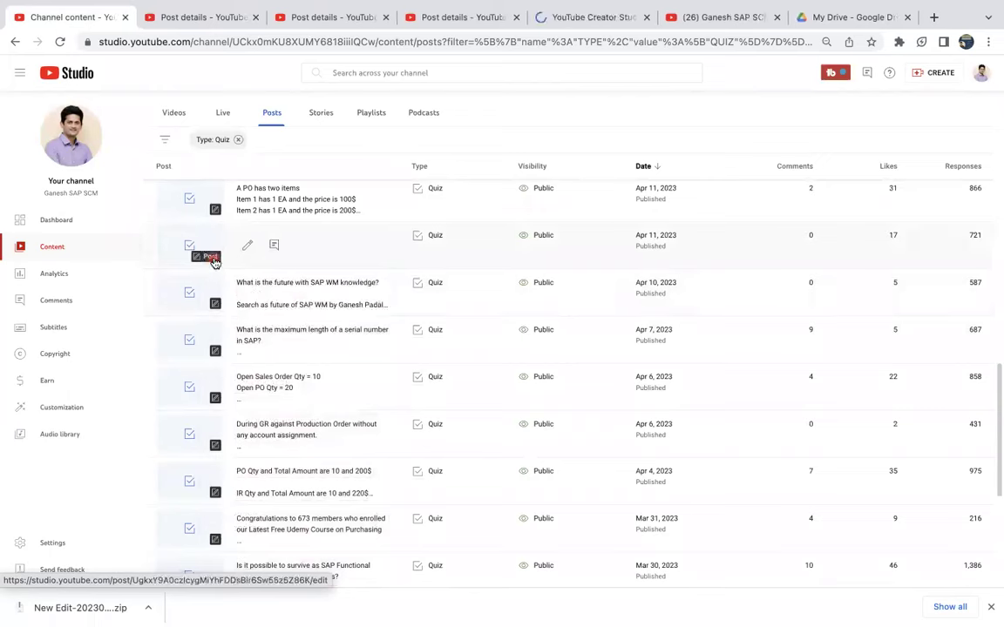
right_click(216, 258)
click(236, 267)
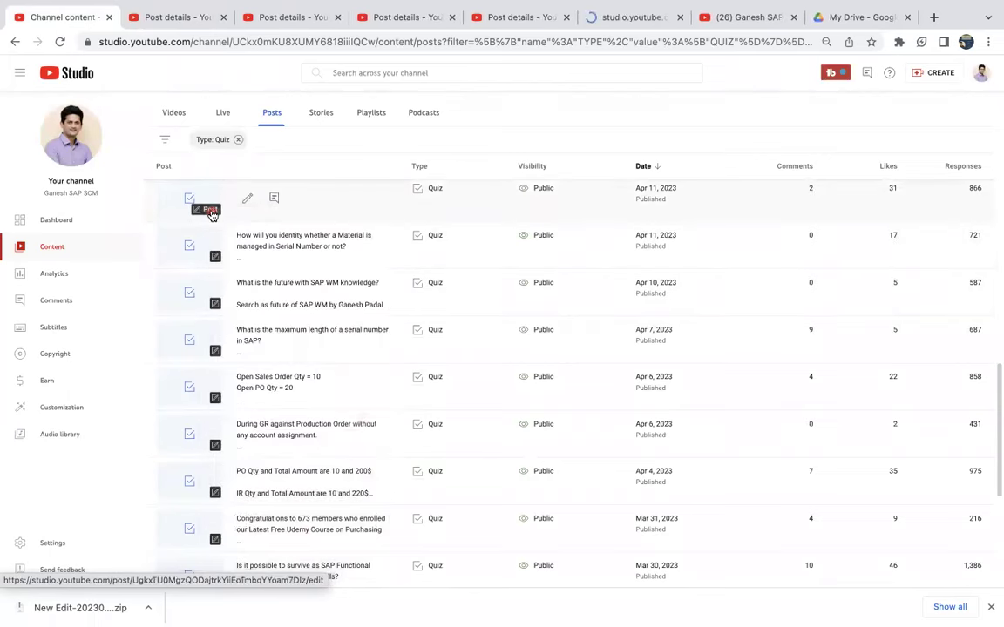
right_click(214, 212)
click(231, 223)
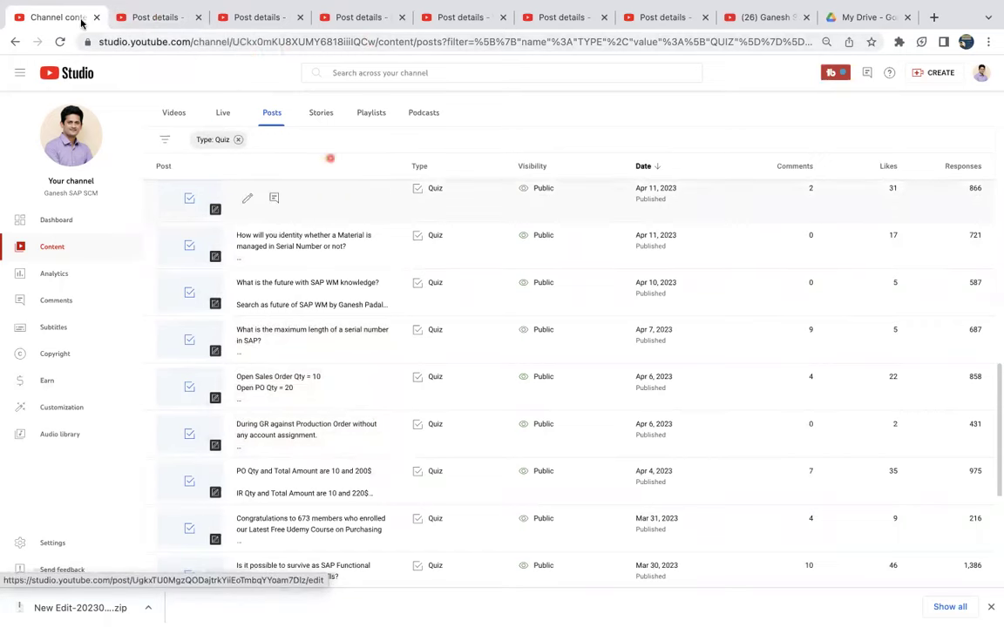
Step: Replace the Production Order GR quiz's post details with its public post for reading
click(151, 55)
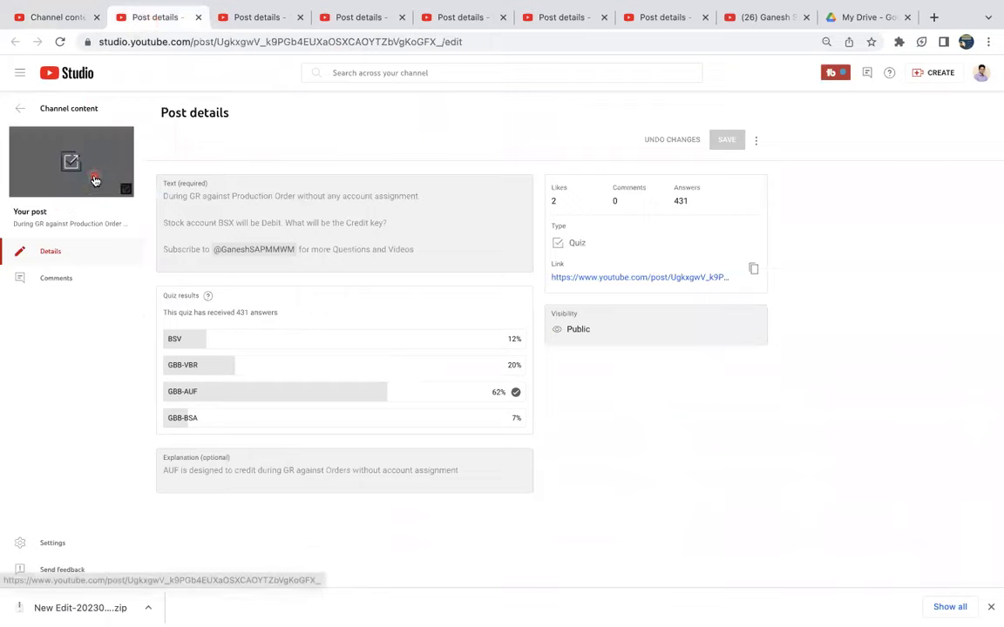
click(611, 278)
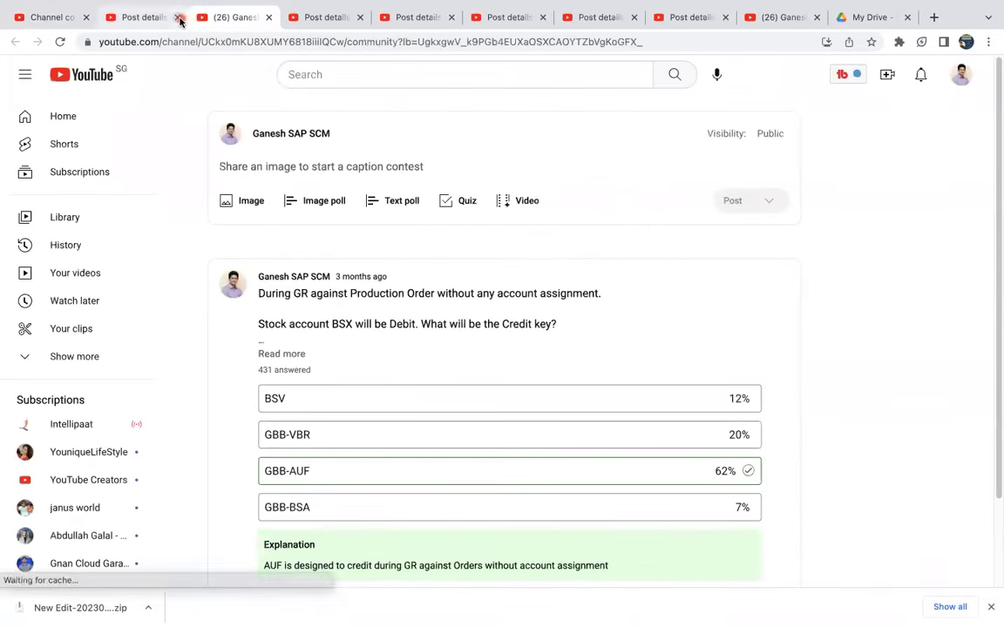
click(177, 17)
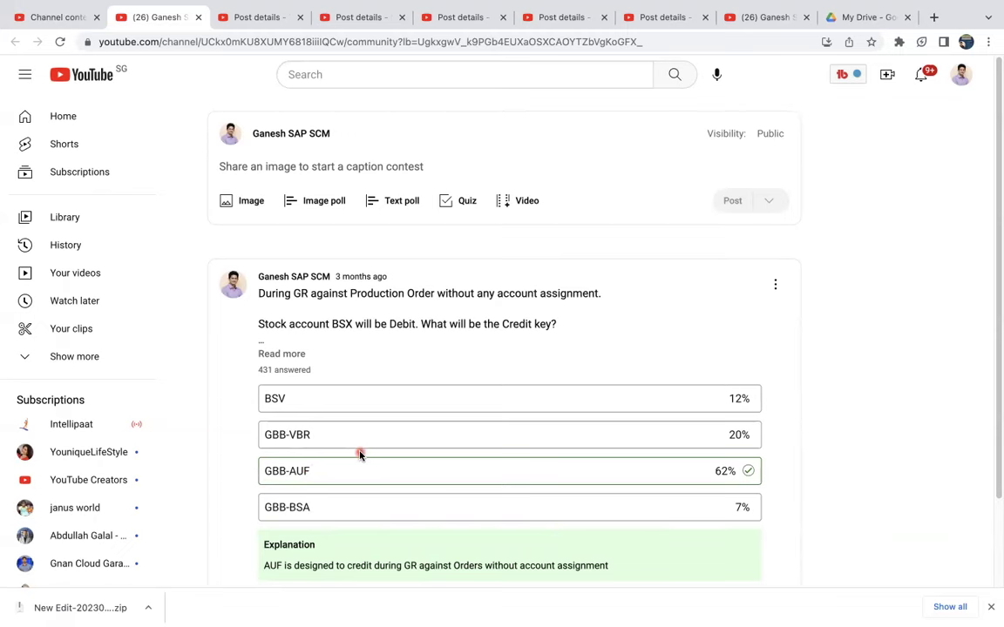
Step: Switch to SAP GUI, run transaction /nspro and display the SAP Reference IMG
key(super+Tab)
key(super+Tab)
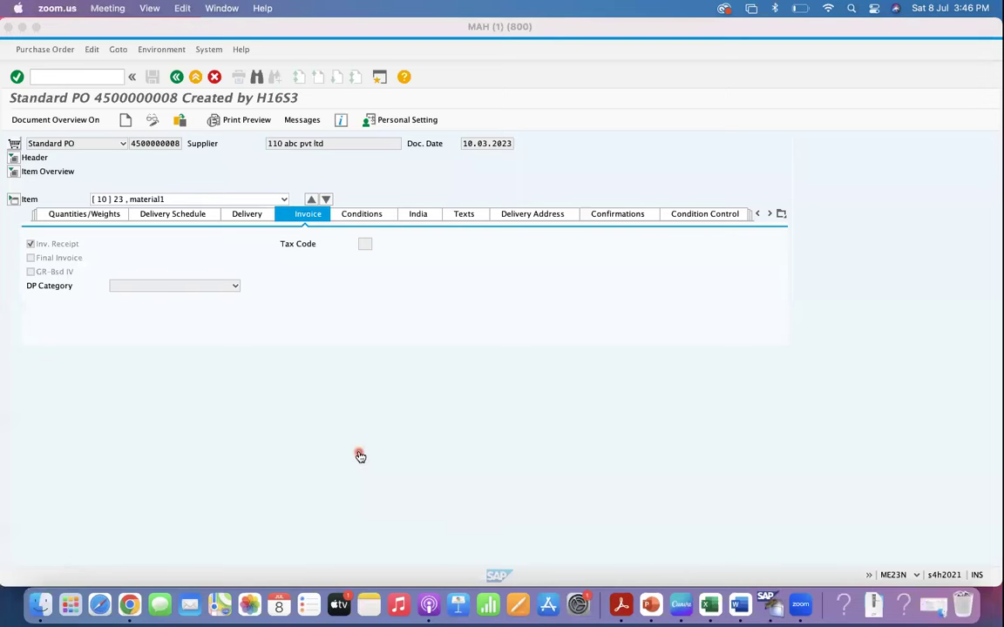
key(super+Tab)
key(super+Tab)
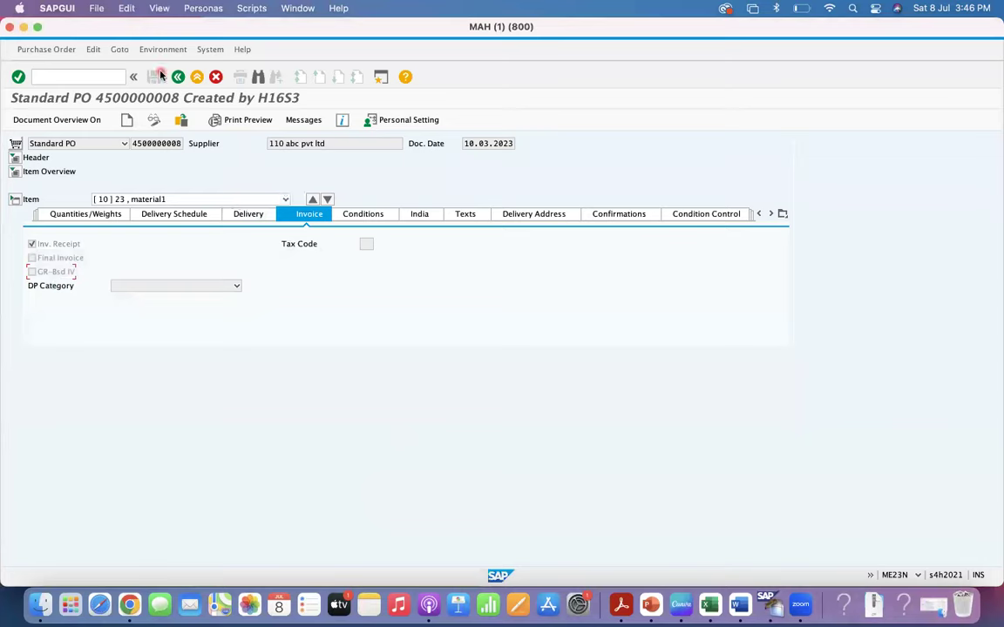
click(94, 76)
text(/nspro)
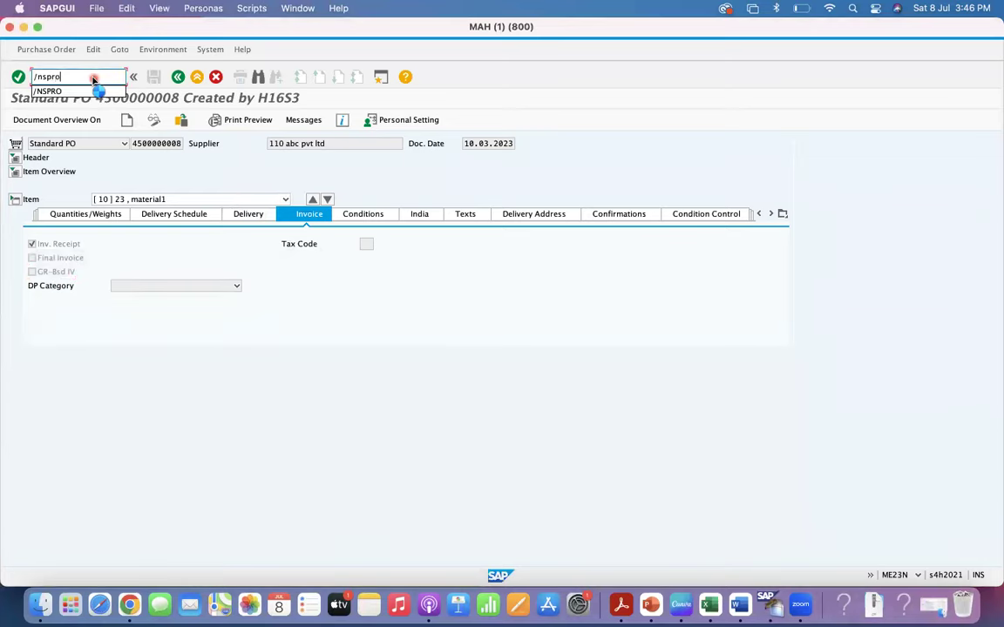
key(Return)
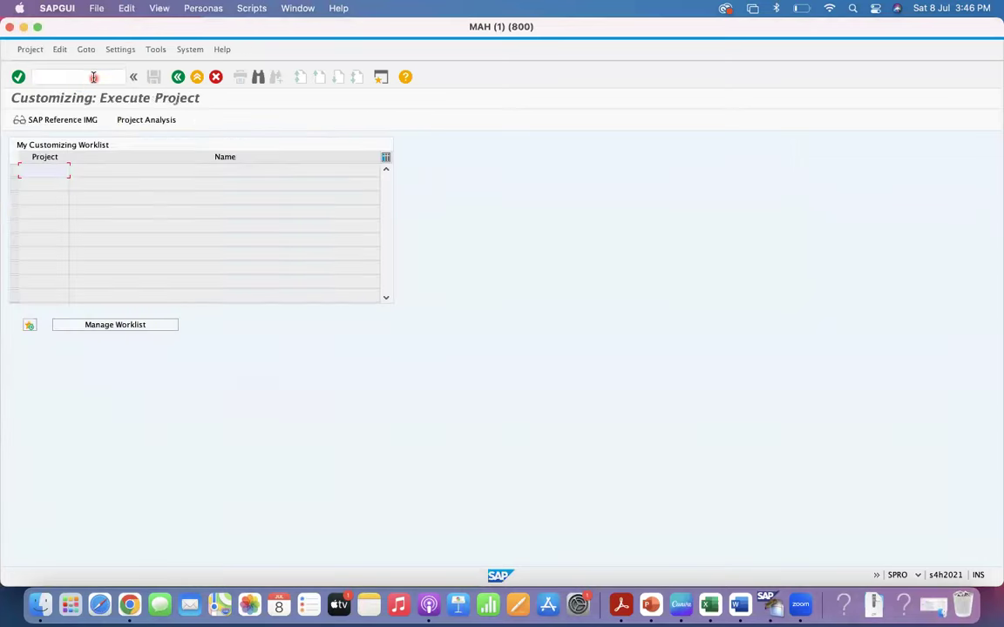
click(45, 121)
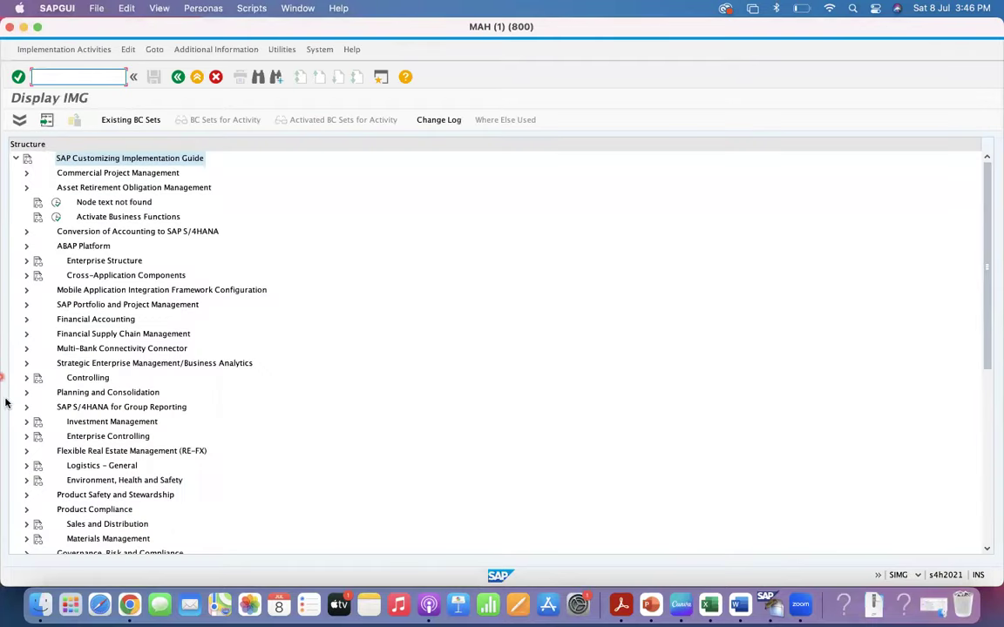
Step: Open and enlarge the documentation for Configure Automatic Postings under Materials Management, Valuation and Account Assignment, Account Determination Without Wizard
click(26, 539)
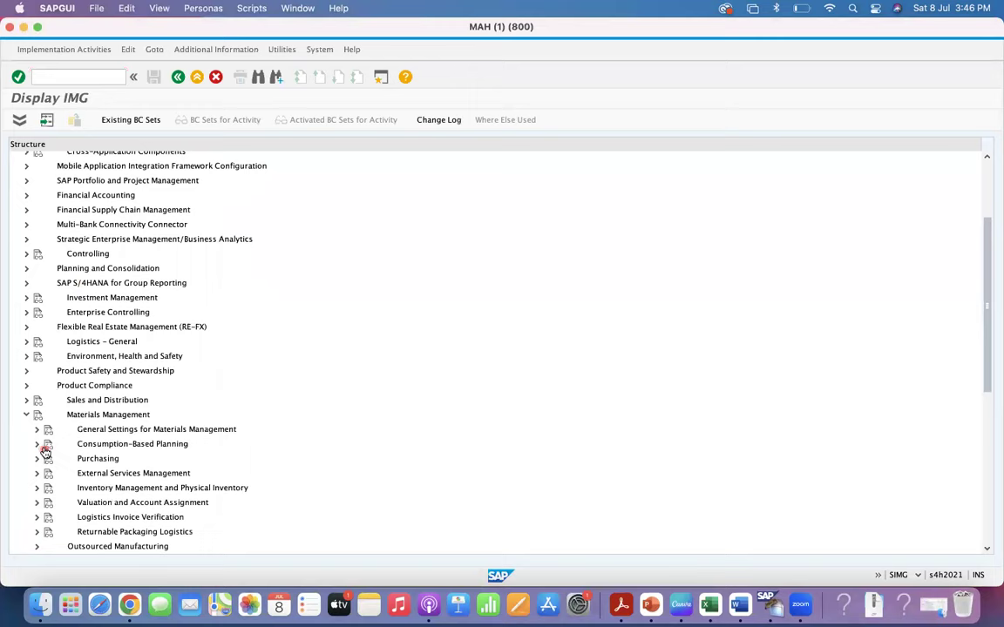
click(36, 504)
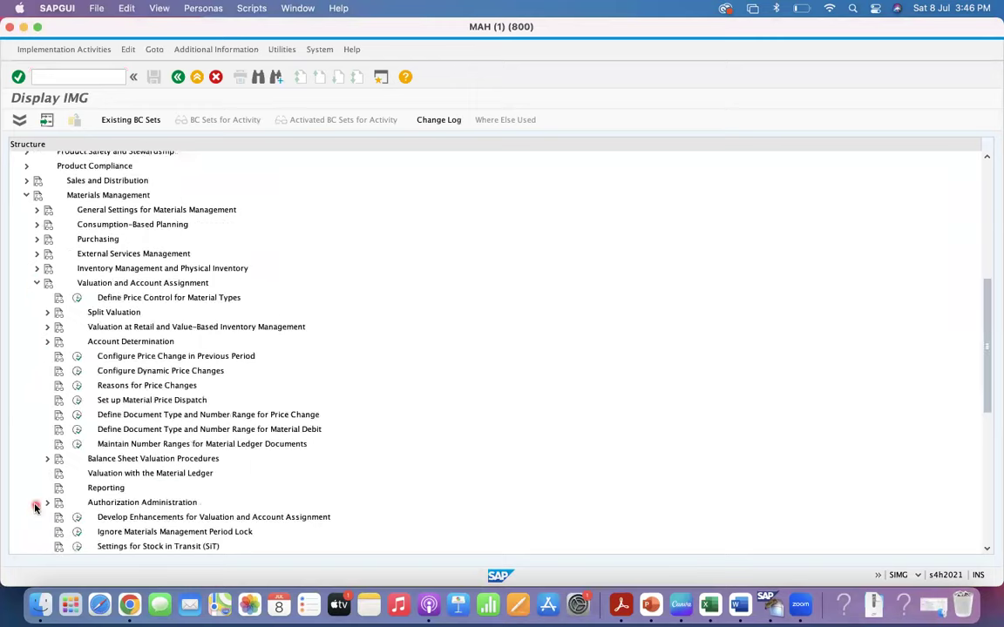
click(47, 342)
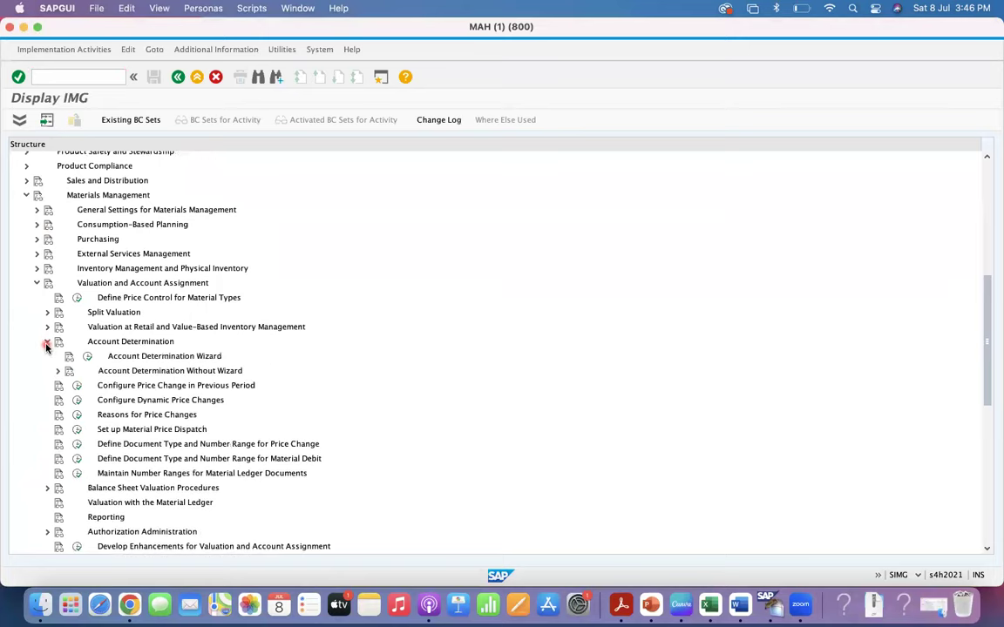
click(57, 371)
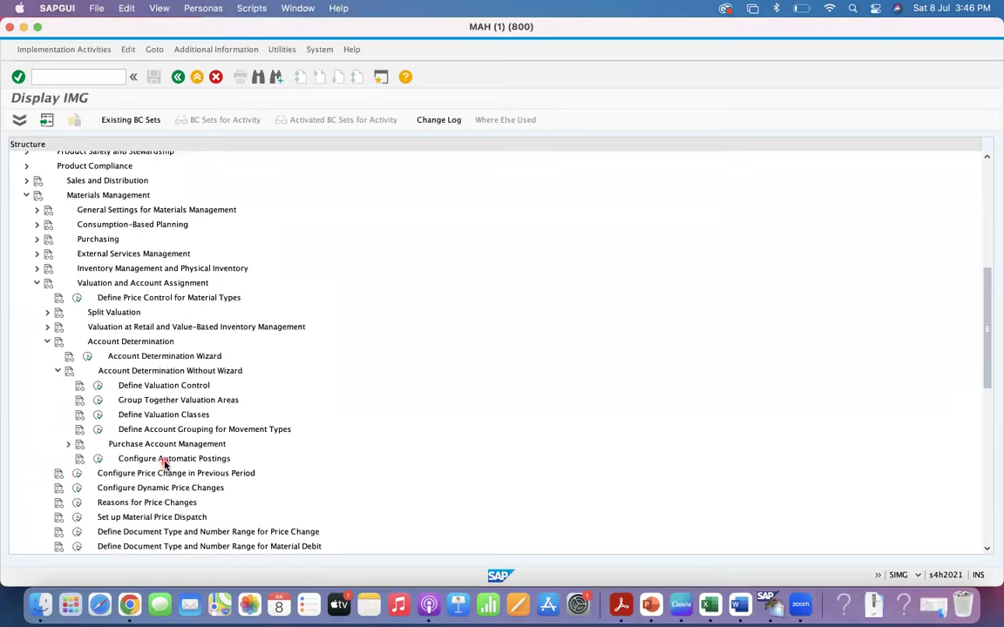
click(79, 460)
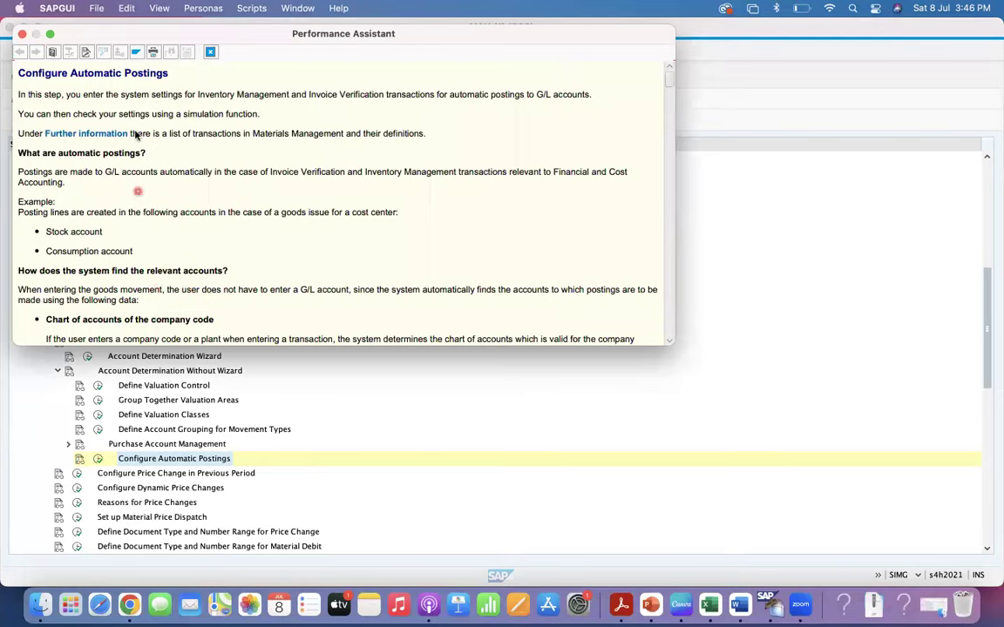
click(51, 36)
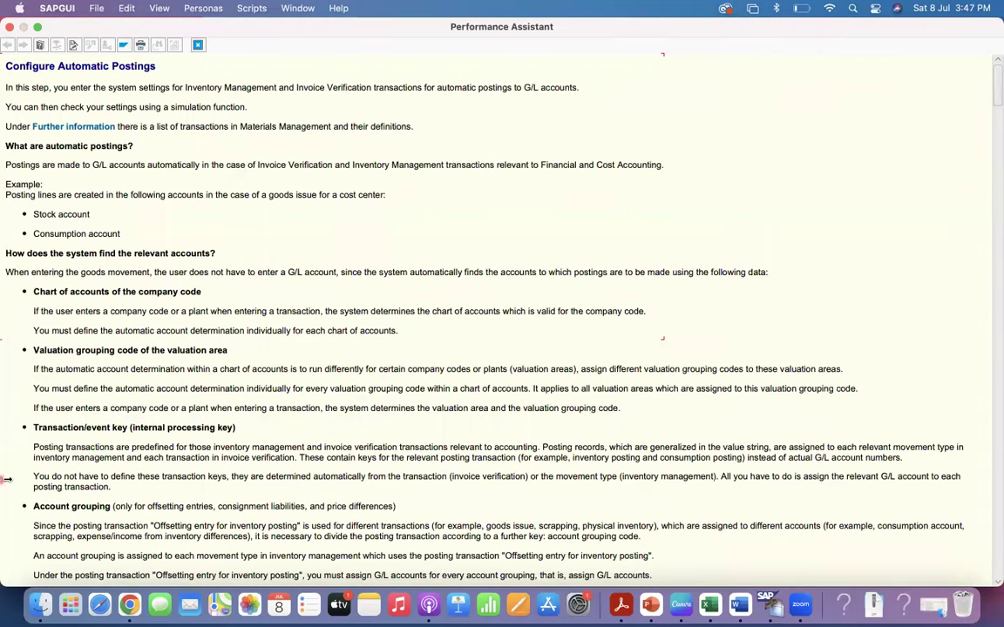
Step: Look through the Configure Automatic Postings documentation for Offsetting entry for stock posting (GBB) and highlight its AUF account grouping
scroll(166, 488, down, 15)
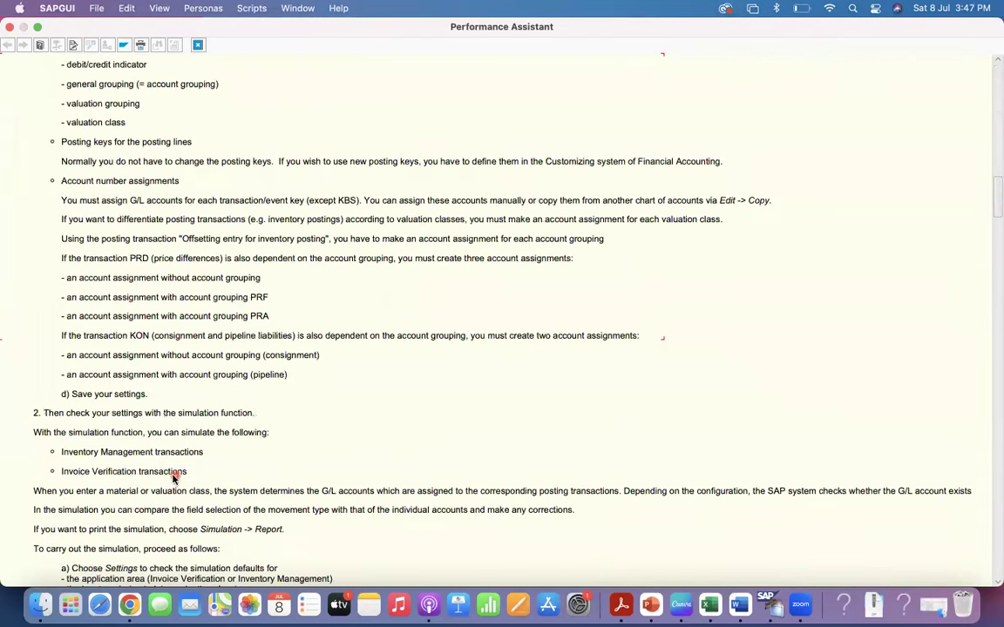
scroll(174, 479, down, 15)
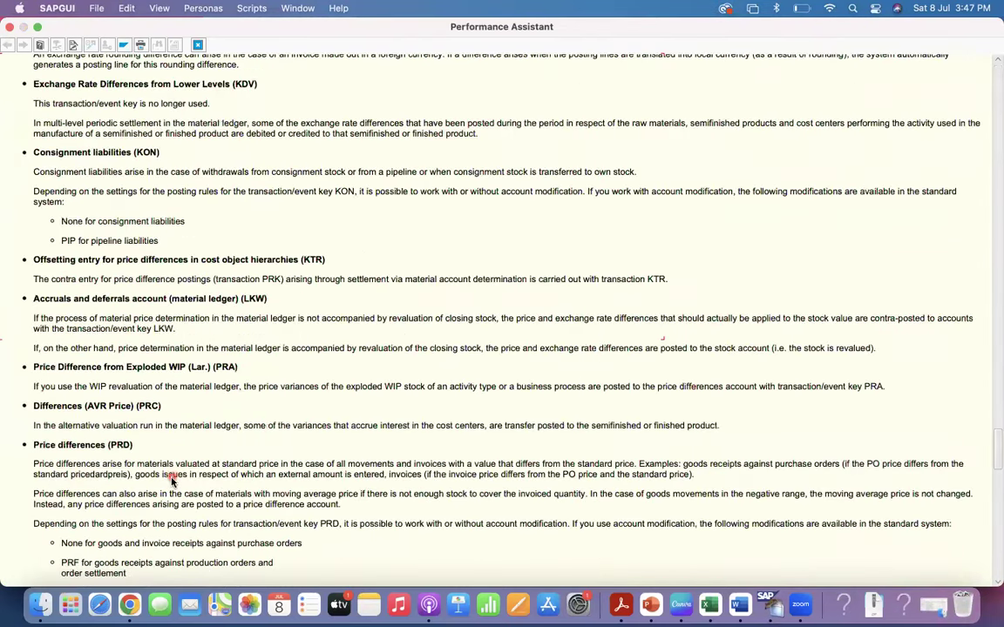
scroll(172, 479, up, 15)
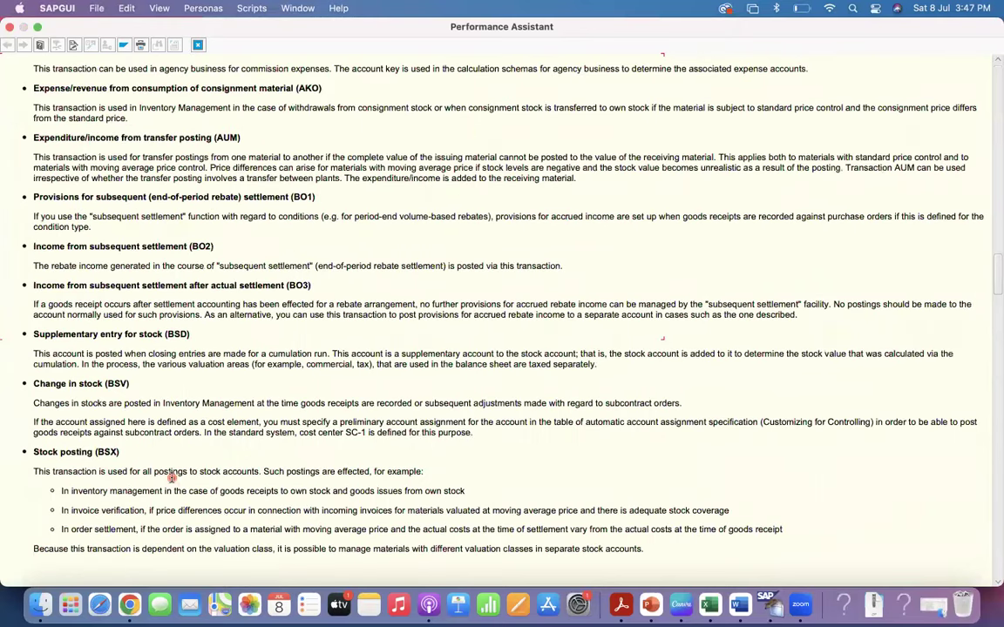
scroll(171, 478, up, 15)
scroll(171, 477, up, 10)
scroll(172, 478, down, 15)
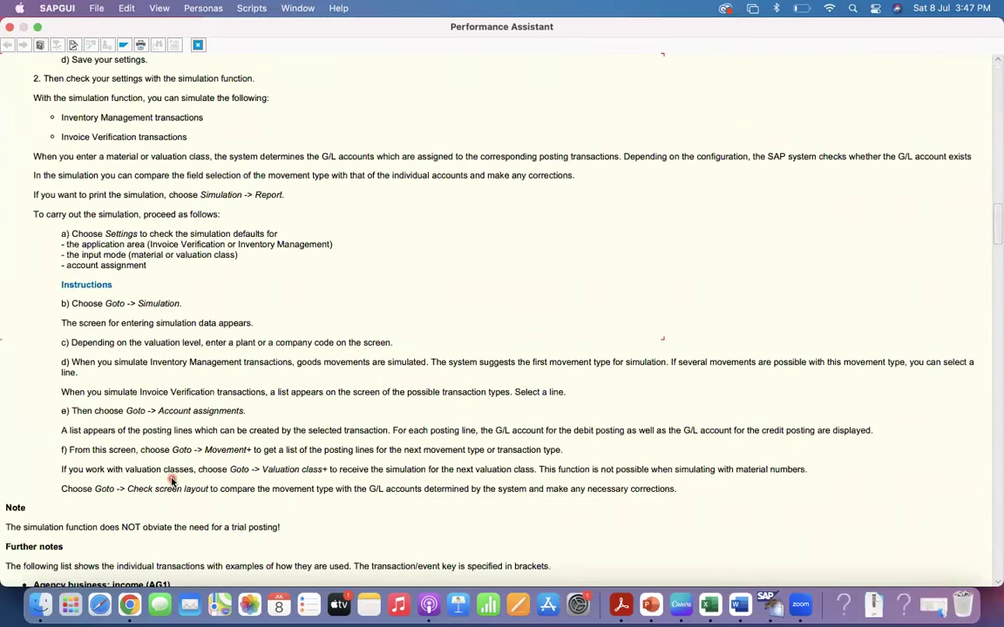
scroll(172, 480, down, 10)
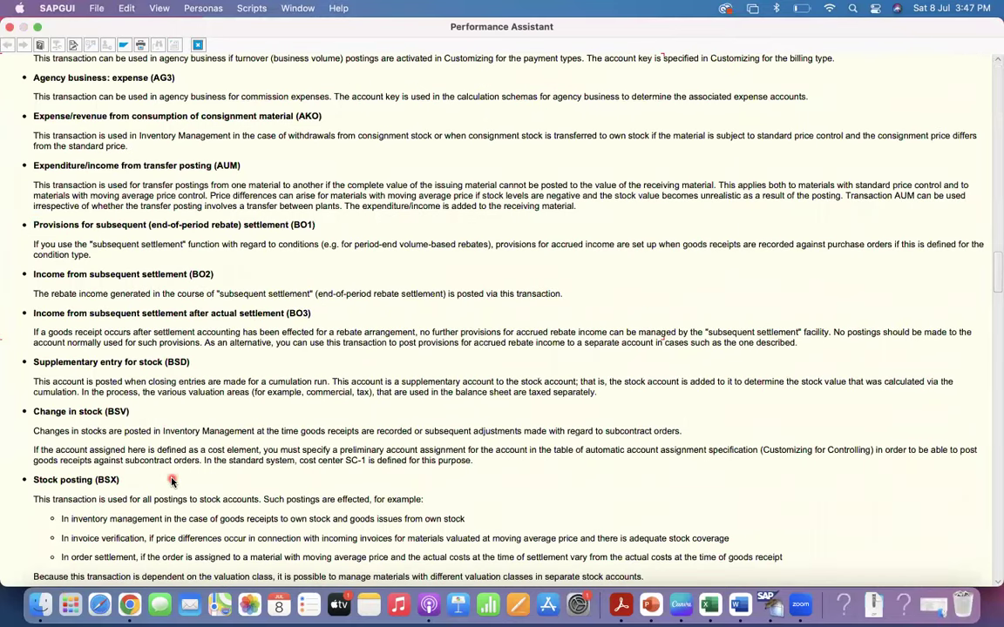
scroll(171, 480, down, 8)
scroll(172, 479, down, 15)
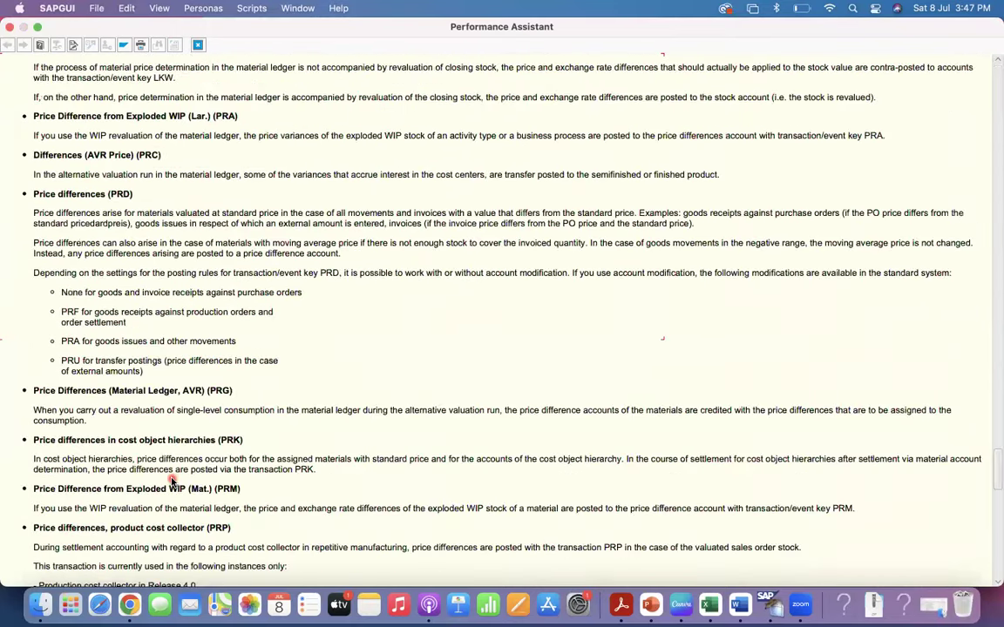
scroll(172, 479, down, 15)
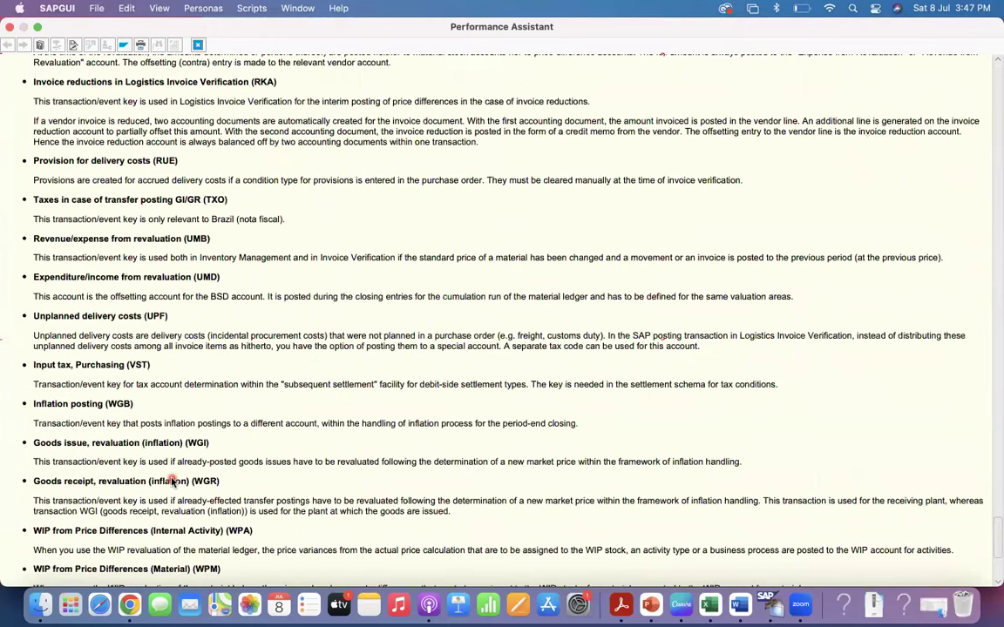
scroll(171, 479, up, 15)
scroll(172, 481, up, 10)
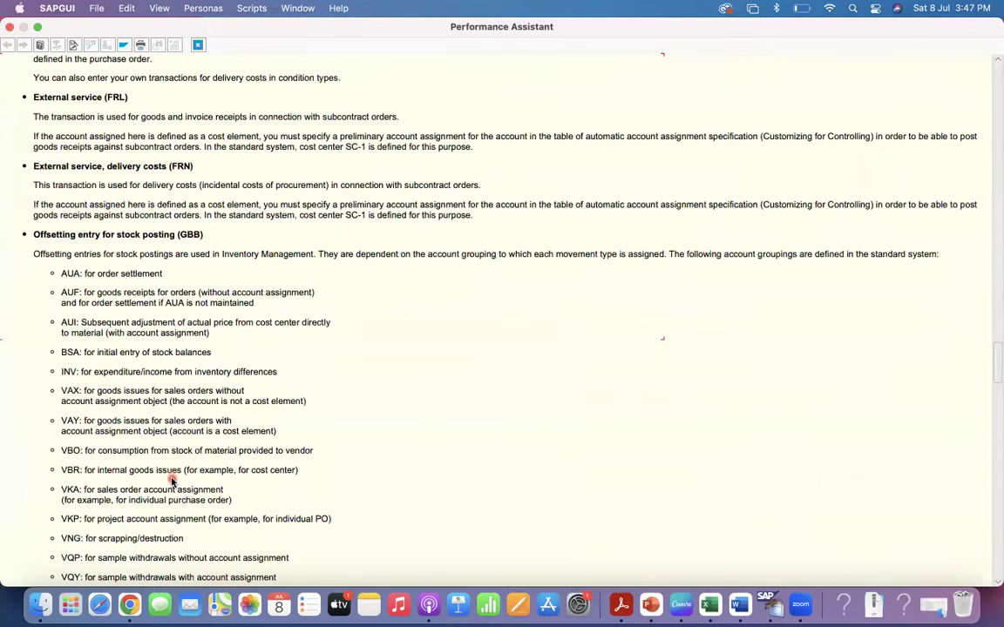
scroll(172, 480, down, 3)
drag(67, 236, 35, 237)
click(217, 247)
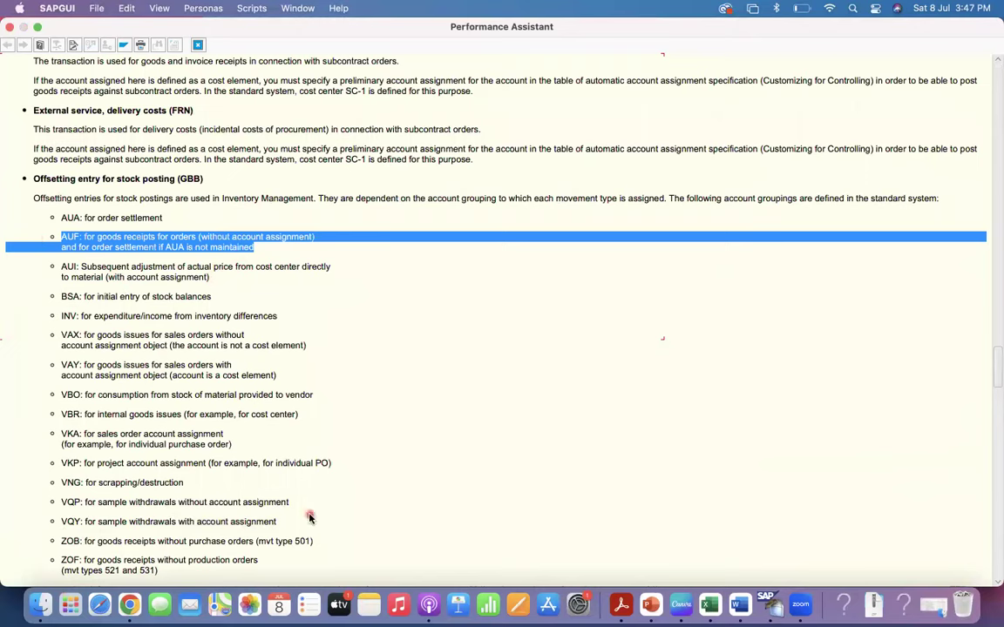
Step: Switch back to Chrome and highlight the number of answers on the Production Order GR quiz
key(super+Tab)
key(super+Tab)
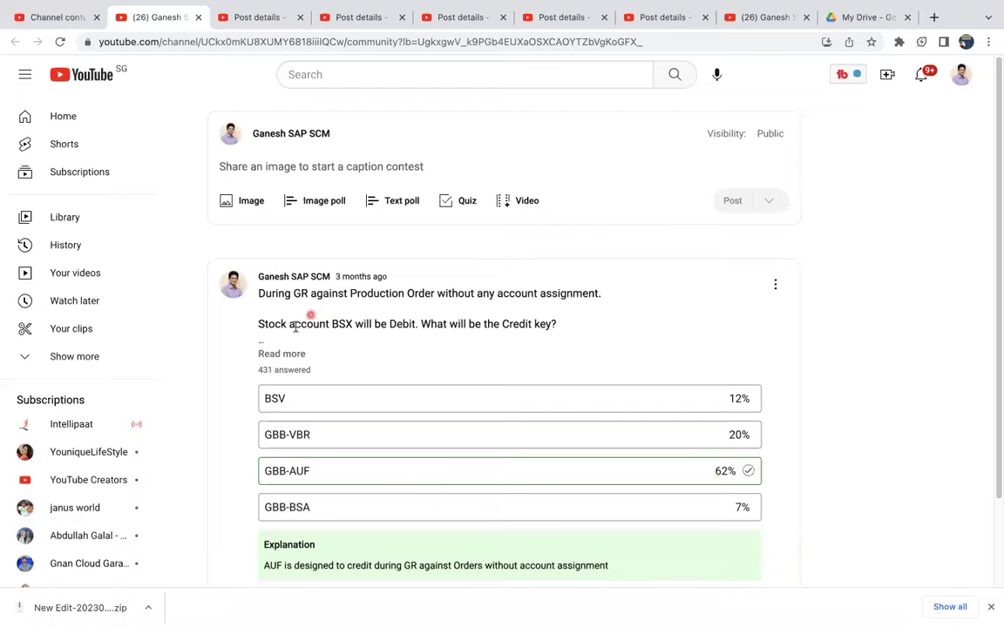
drag(260, 370, 359, 372)
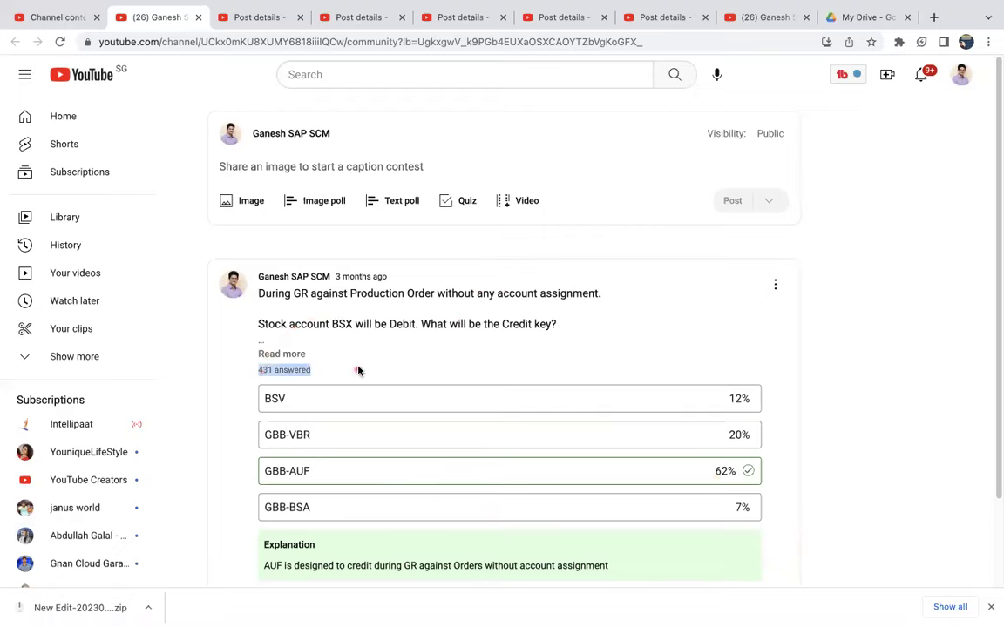
Step: Close the Production Order GR quiz and replace the open sales order quiz's post details with its public post
mouse_move(995, 7)
click(201, 18)
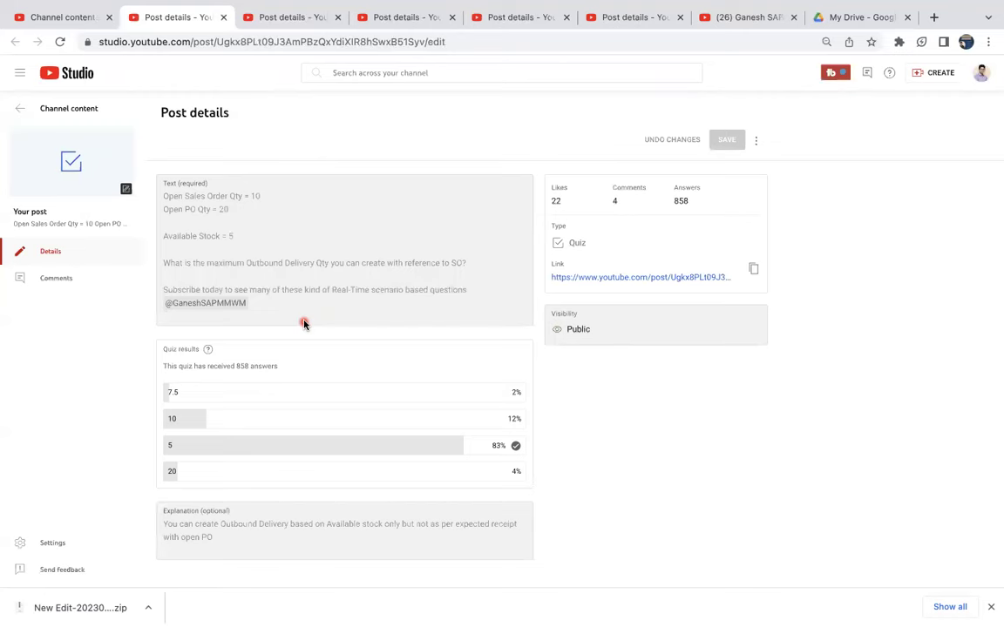
click(67, 165)
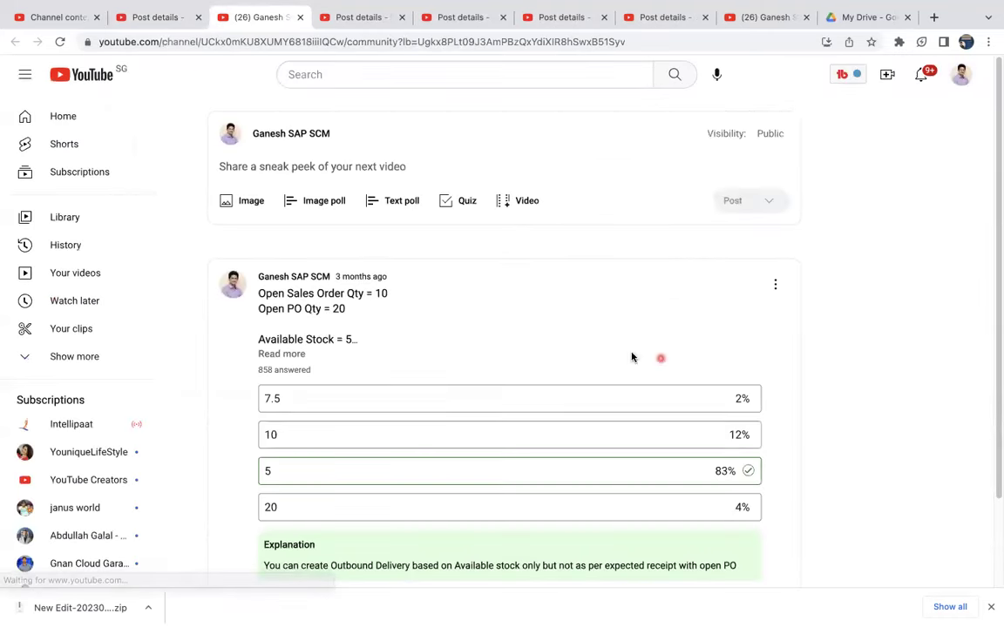
click(198, 18)
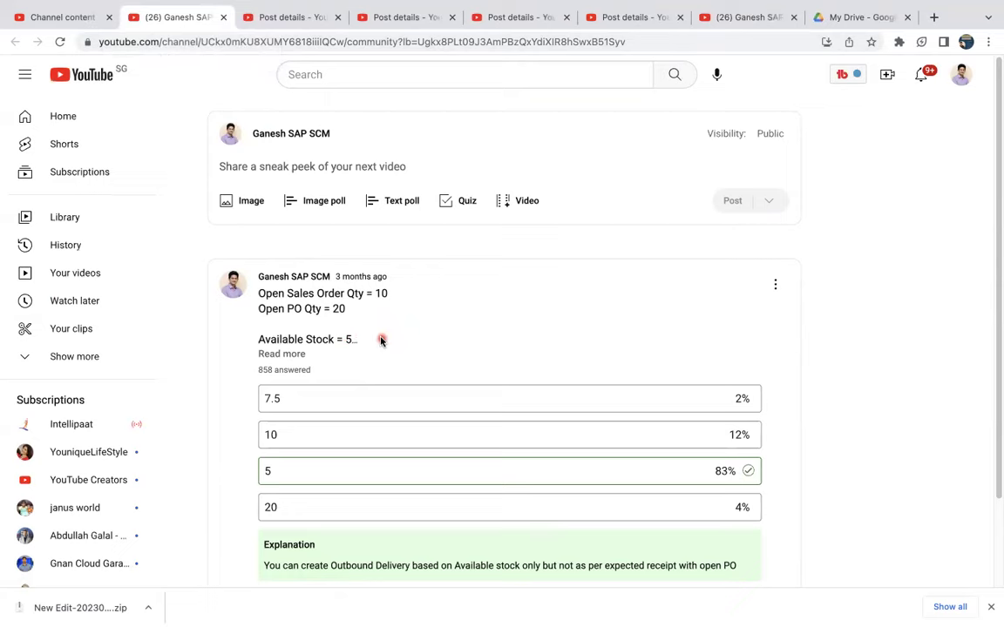
Step: Expand the full text of the open sales order quiz and read its question, answer options and explanation
click(279, 355)
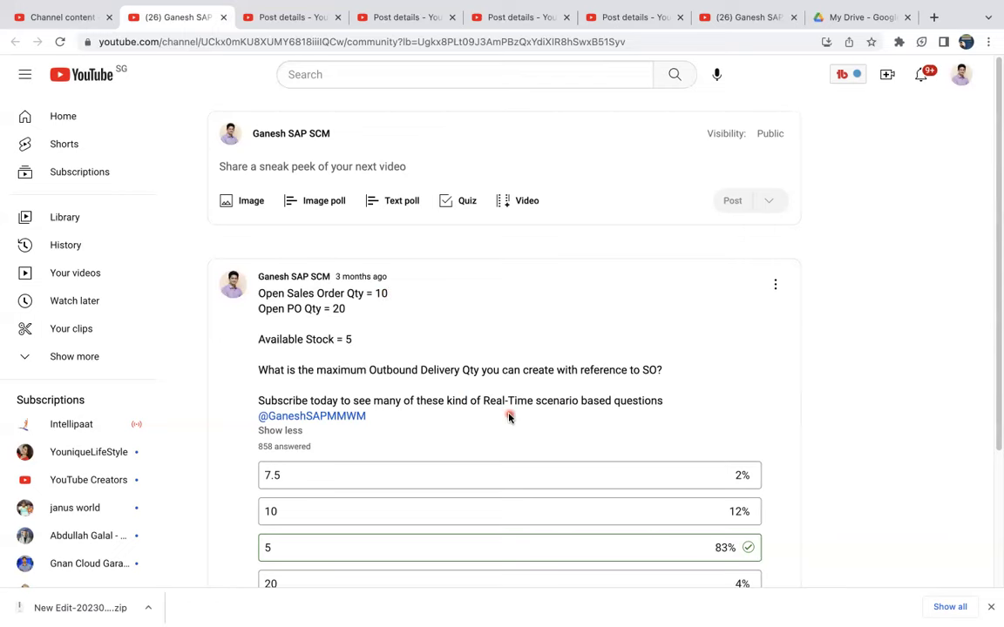
scroll(506, 417, down, 2)
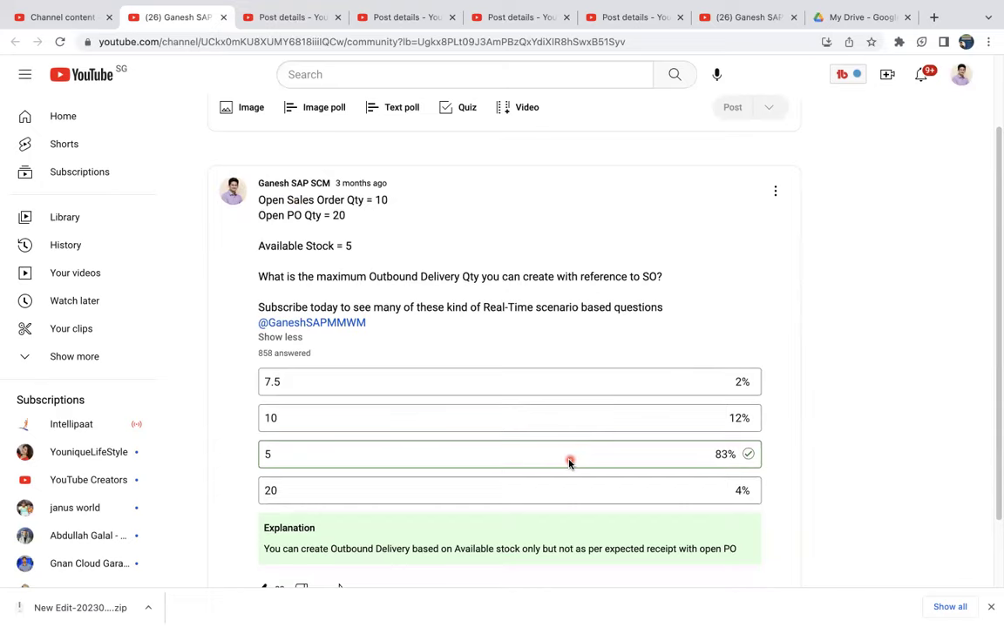
scroll(569, 461, down, 2)
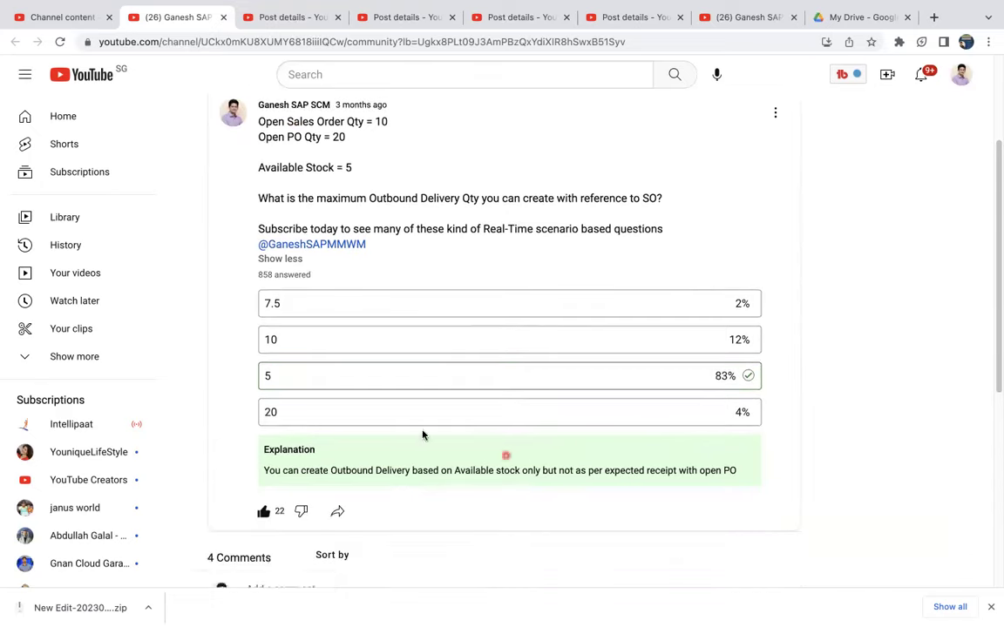
Step: Close the open sales order quiz and replace the serial number length quiz's post details with its public post
click(224, 18)
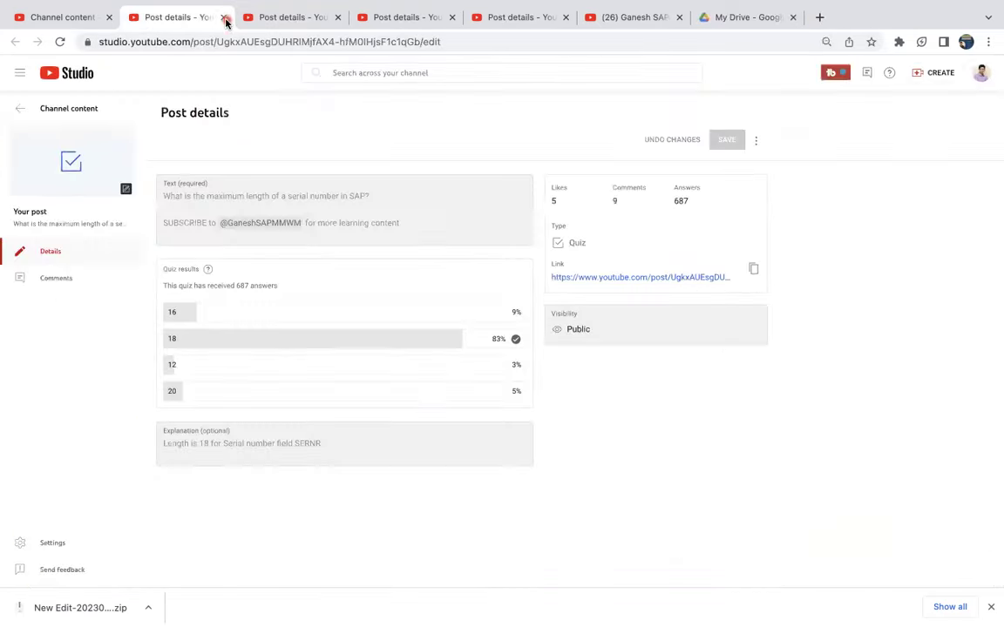
right_click(75, 168)
click(104, 176)
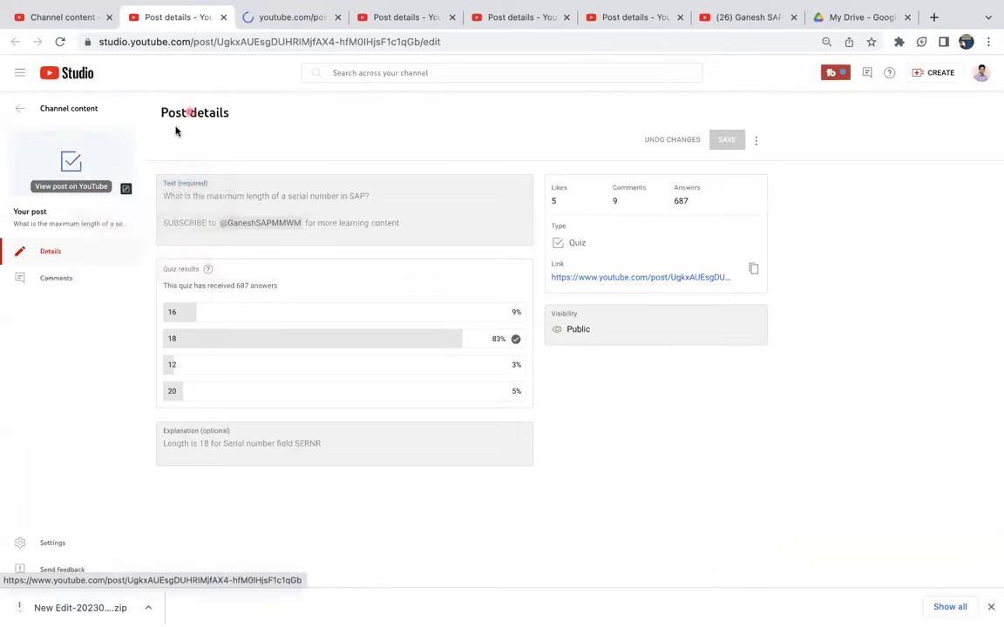
click(223, 17)
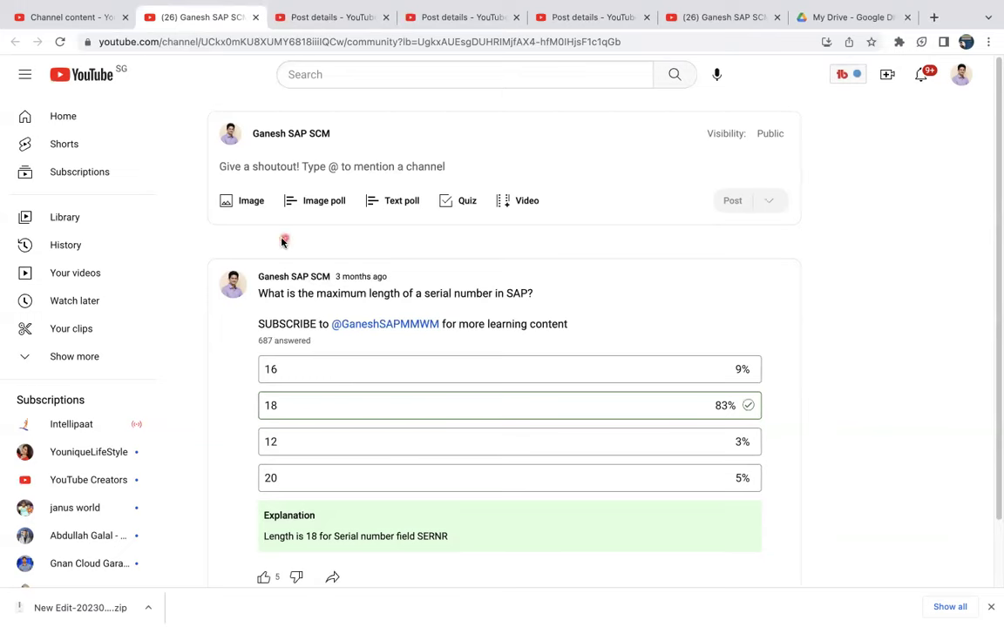
Step: Close the serial number length quiz and replace the SAP WM future quiz's post details with its public post for reading
click(258, 18)
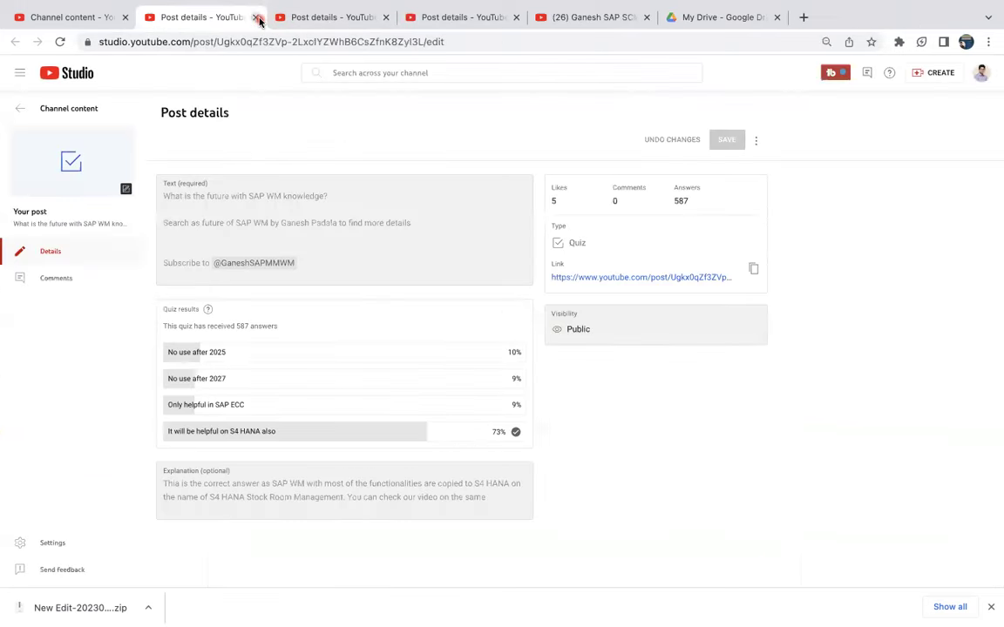
right_click(61, 166)
click(83, 178)
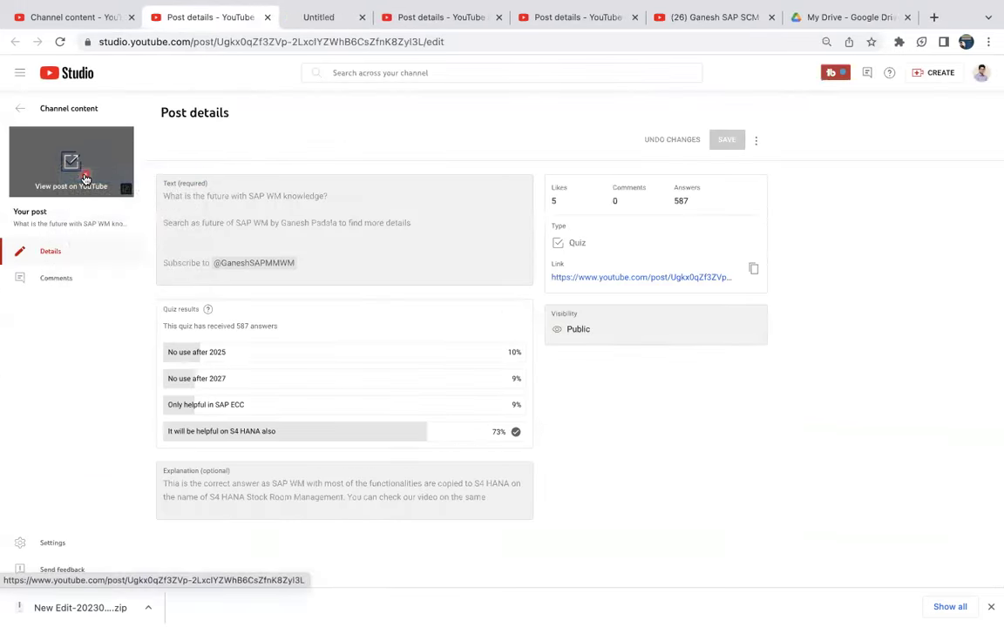
click(258, 19)
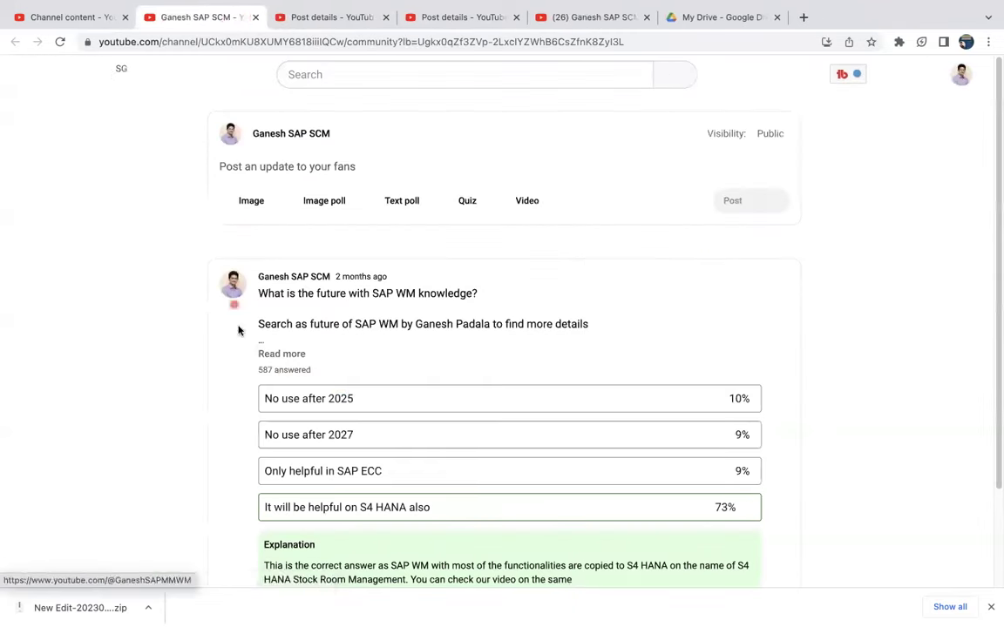
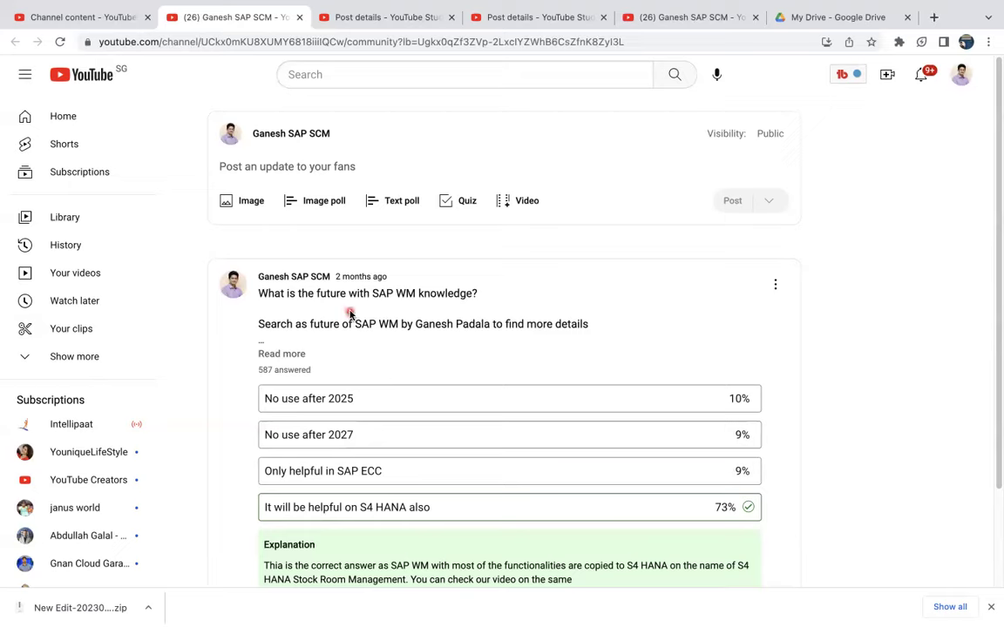
scroll(492, 407, down, 1)
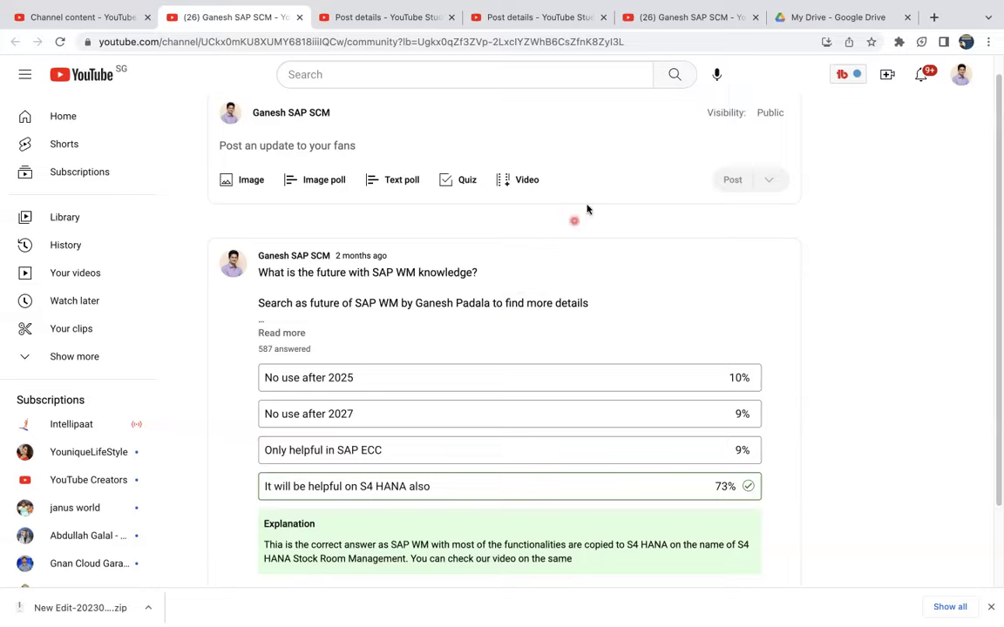
Step: Switch to SAP GUI and close the Configure Automatic Postings documentation to return to Display IMG
key(ctrl+Left)
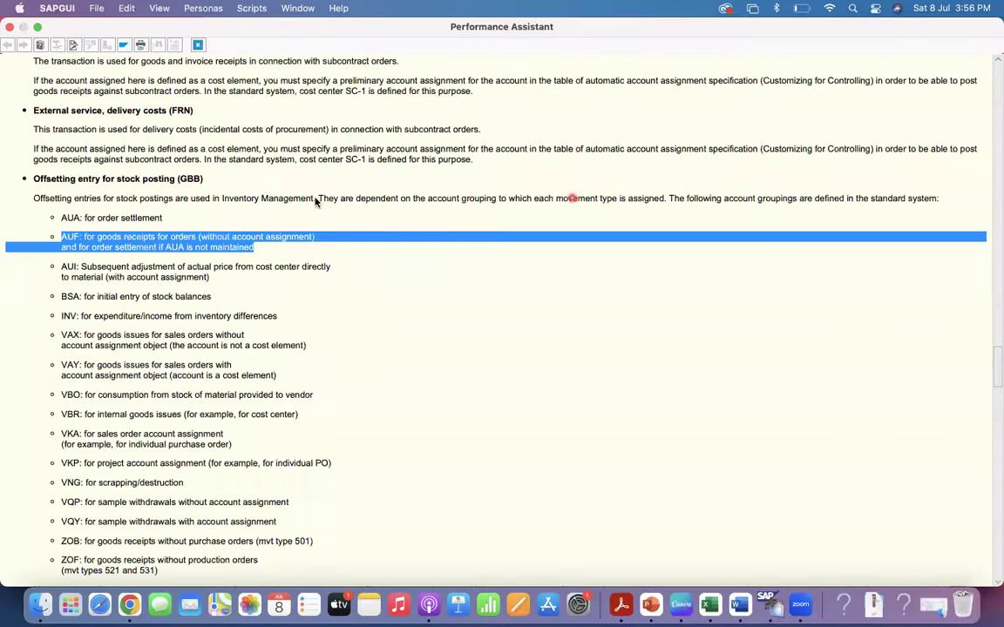
key(ctrl+Right)
key(ctrl+Left)
click(197, 45)
Step: Try to run /OBYC from Display IMG and check which SAP GUI windows are open
click(81, 78)
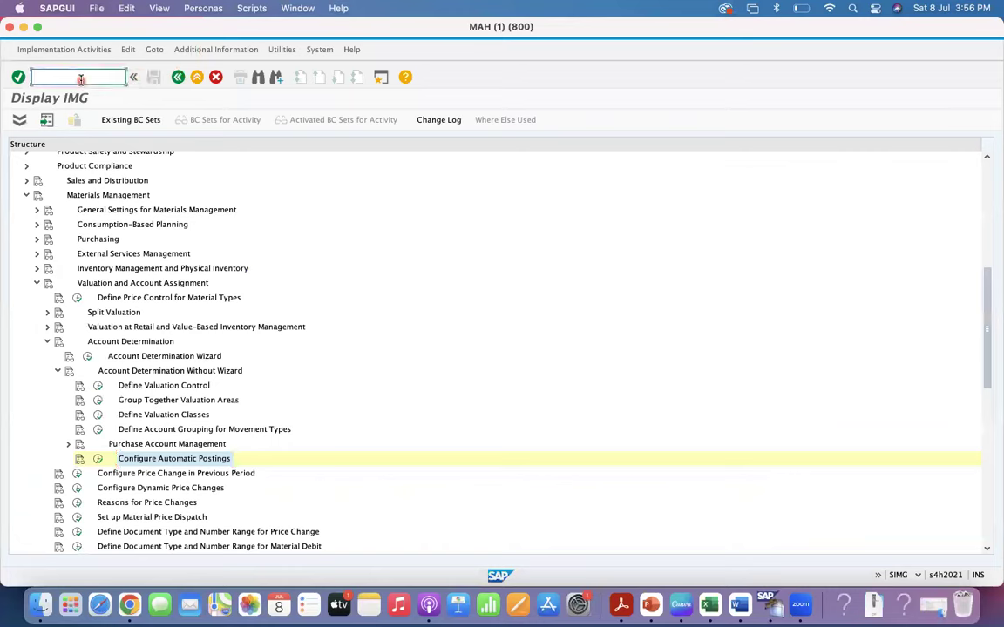
text(/O)
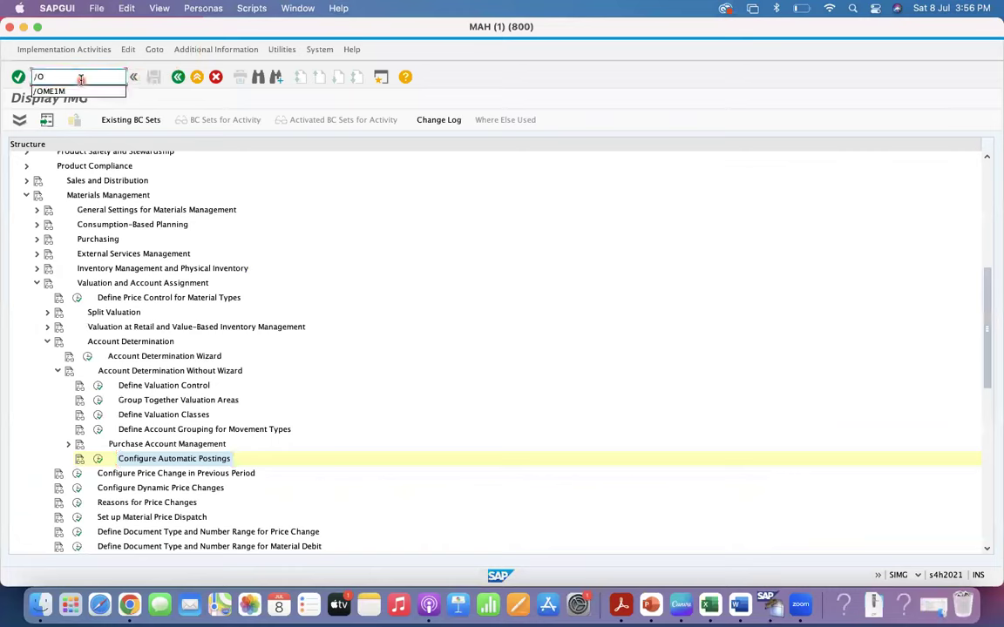
text(BYC)
key(Return)
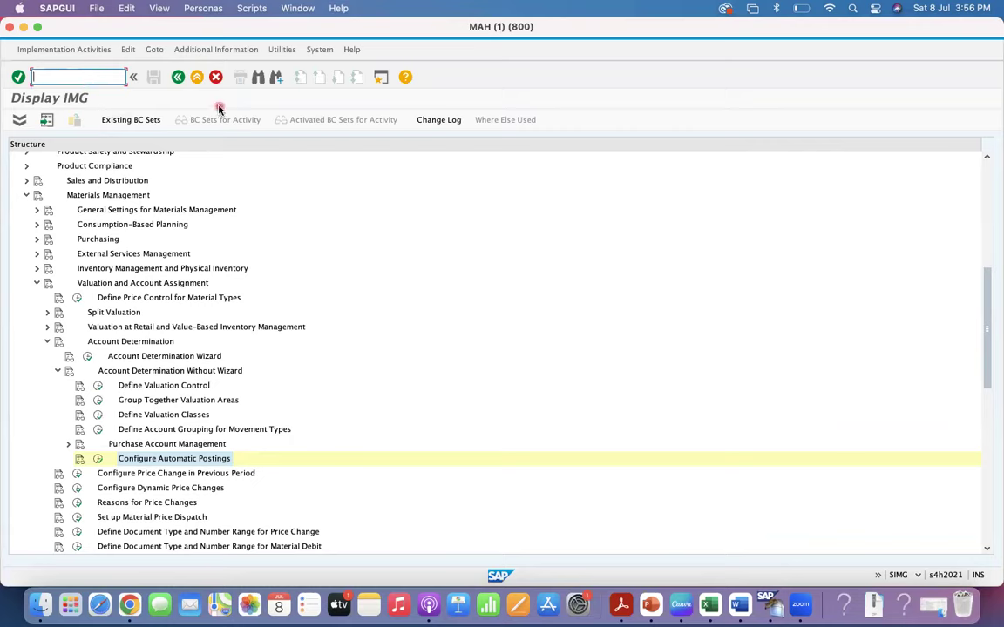
right_click(770, 604)
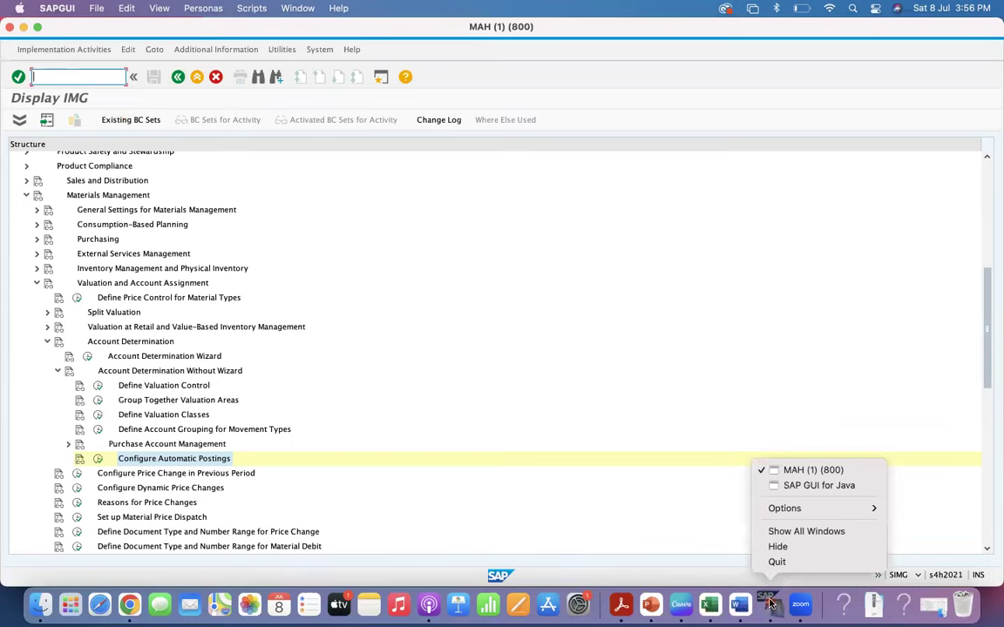
click(599, 378)
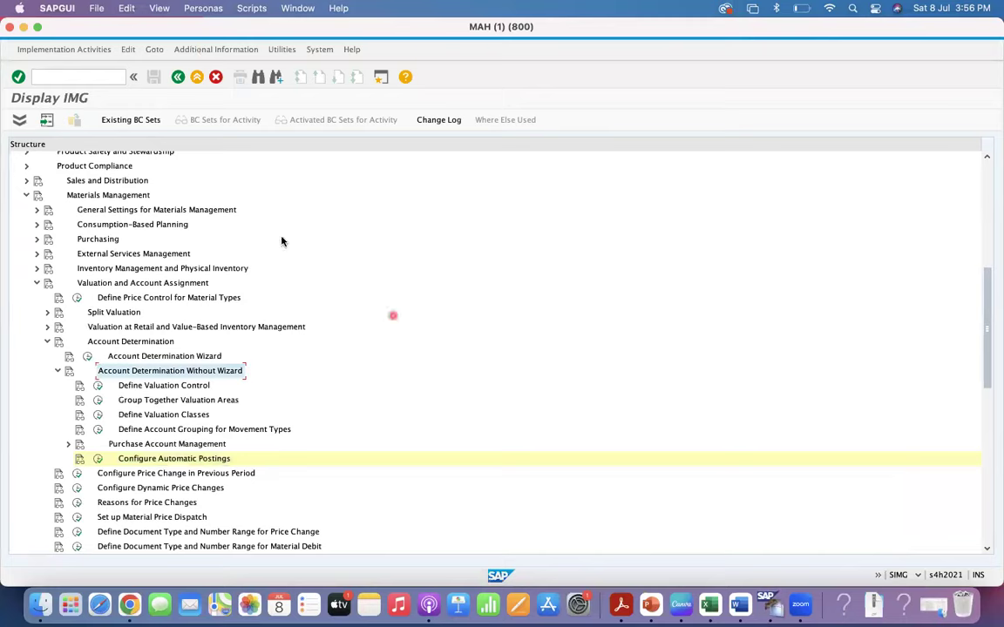
Step: Try to open transaction LS26 in a new session and exit the error dialog
click(57, 77)
text(/ols26)
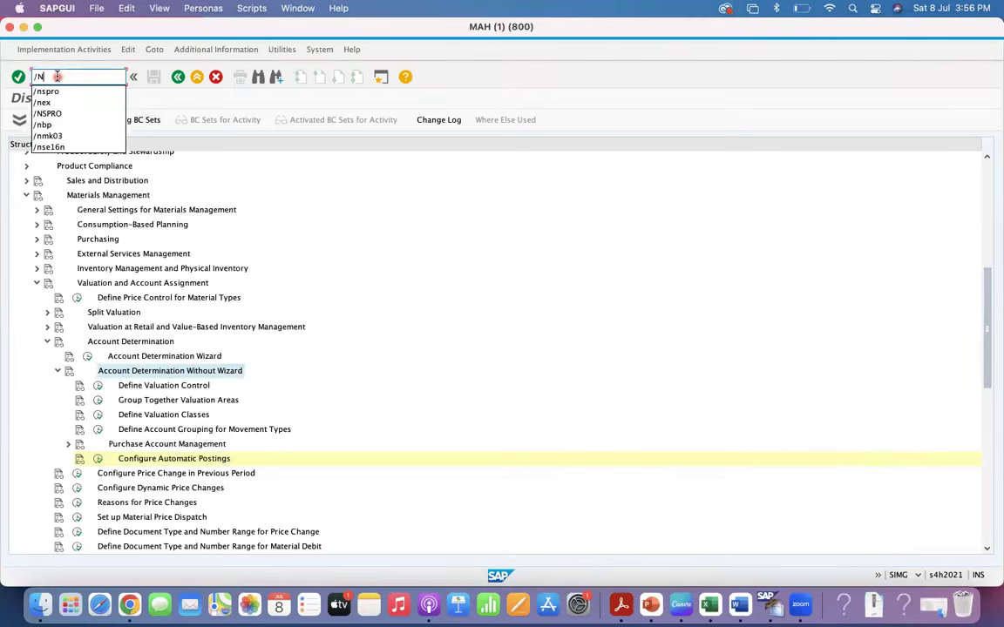
key(Return)
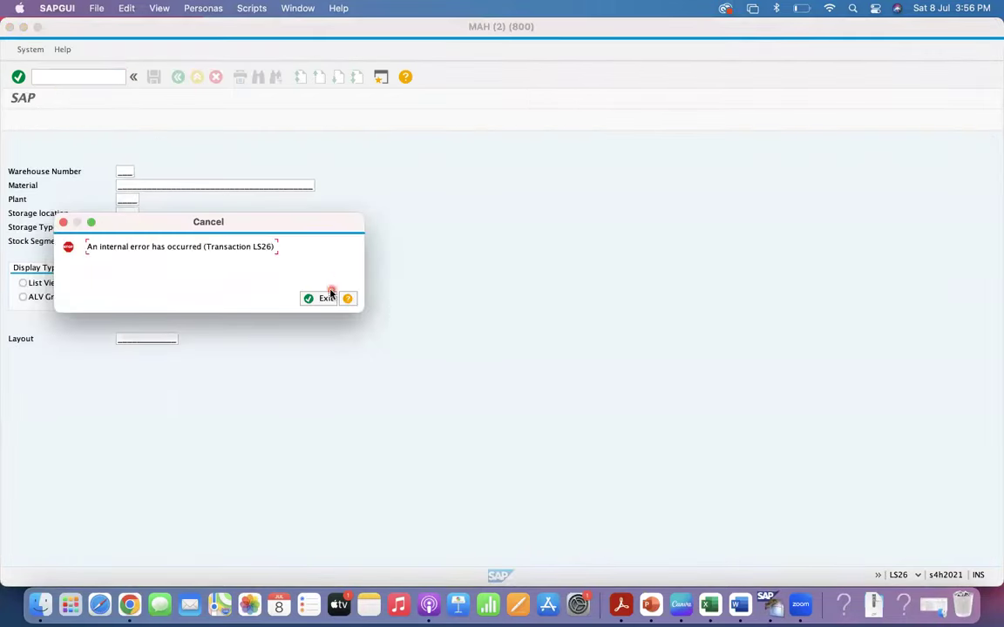
click(317, 299)
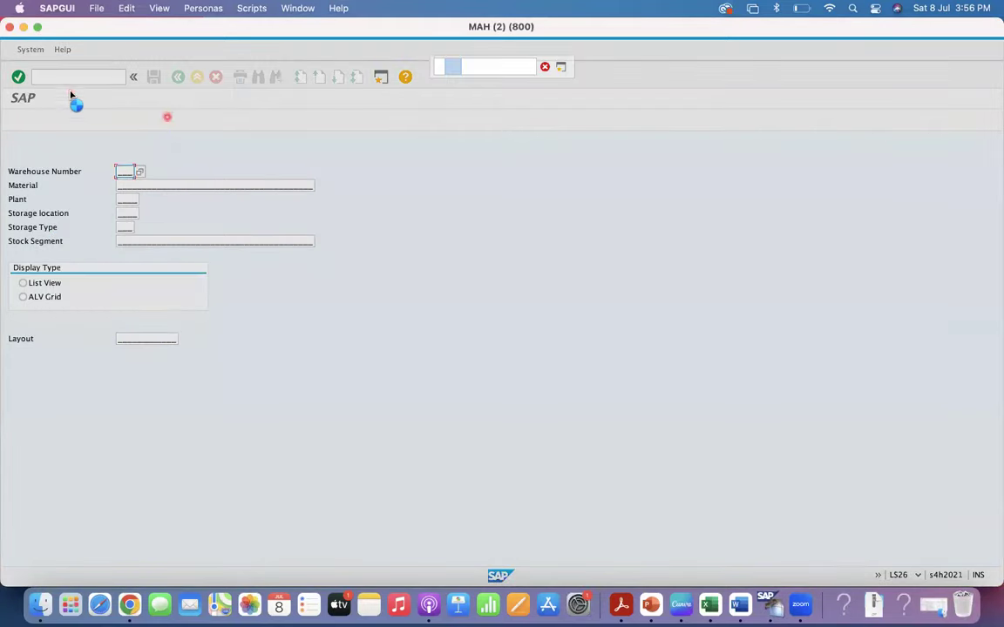
Step: Switch to the Display IMG session window and try to run transaction LT21 from there
right_click(776, 610)
click(823, 455)
text(/N)
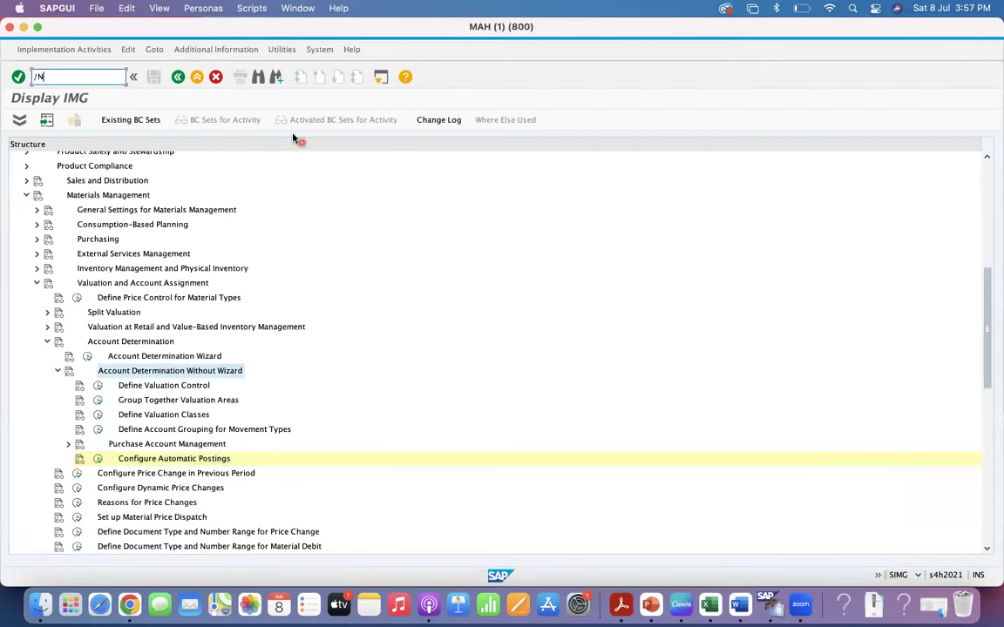
text(LT21)
key(Return)
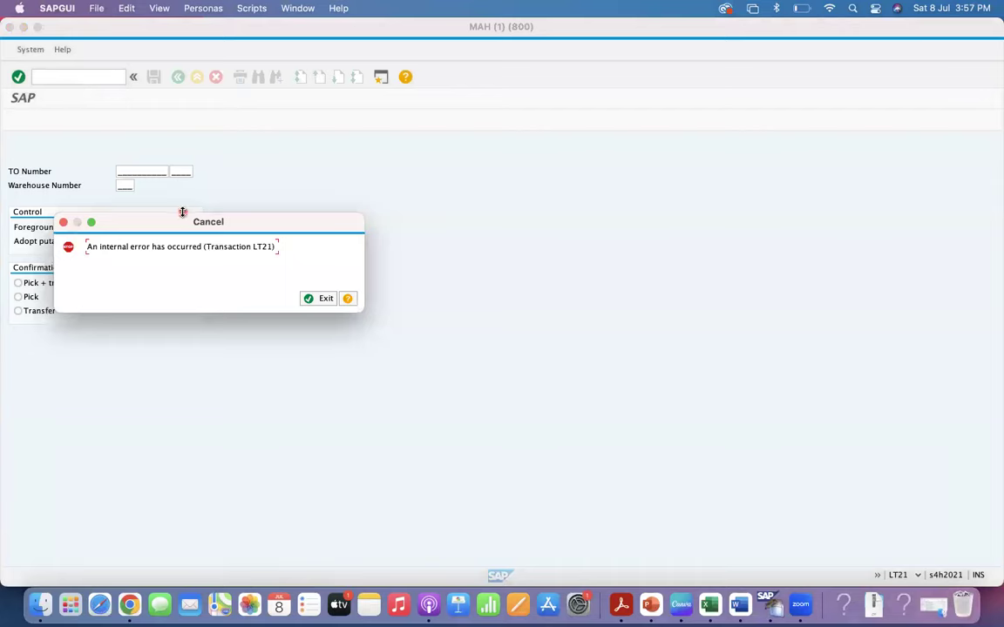
Step: Read the detailed help for the LT21 error message, close it and exit the error dialog
click(349, 299)
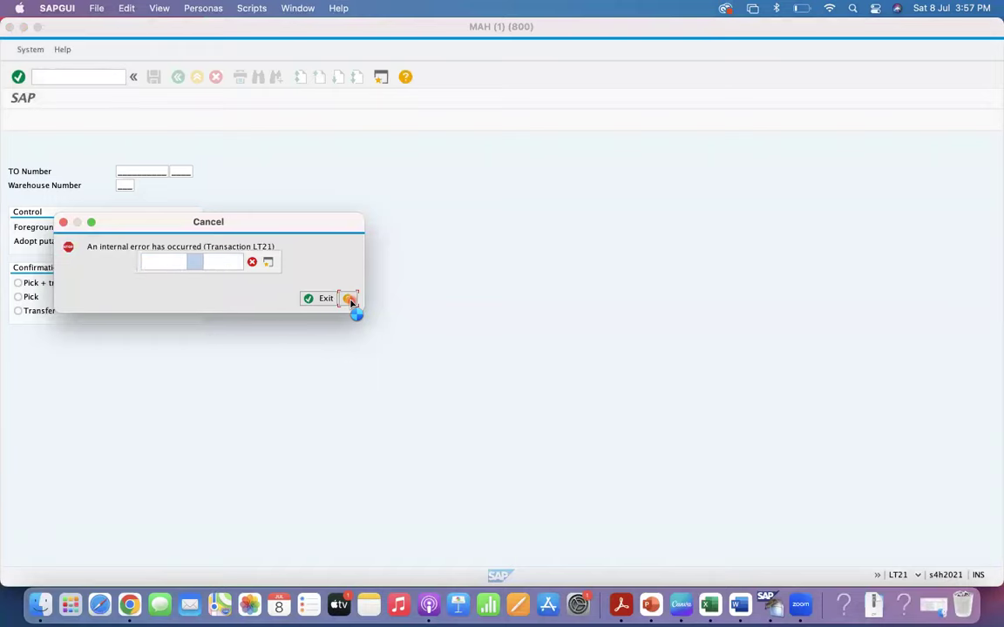
click(350, 299)
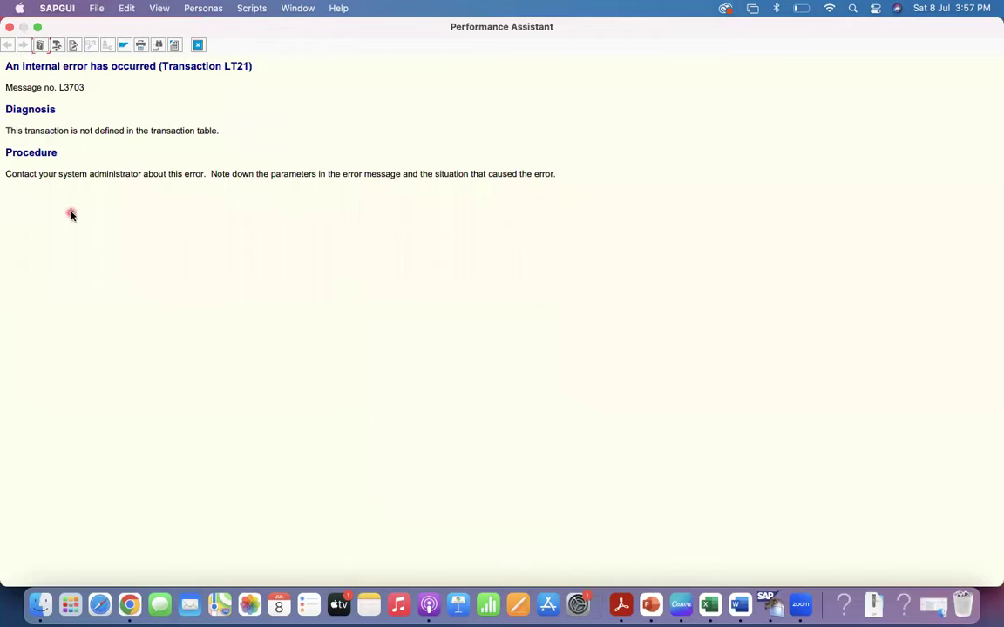
click(198, 45)
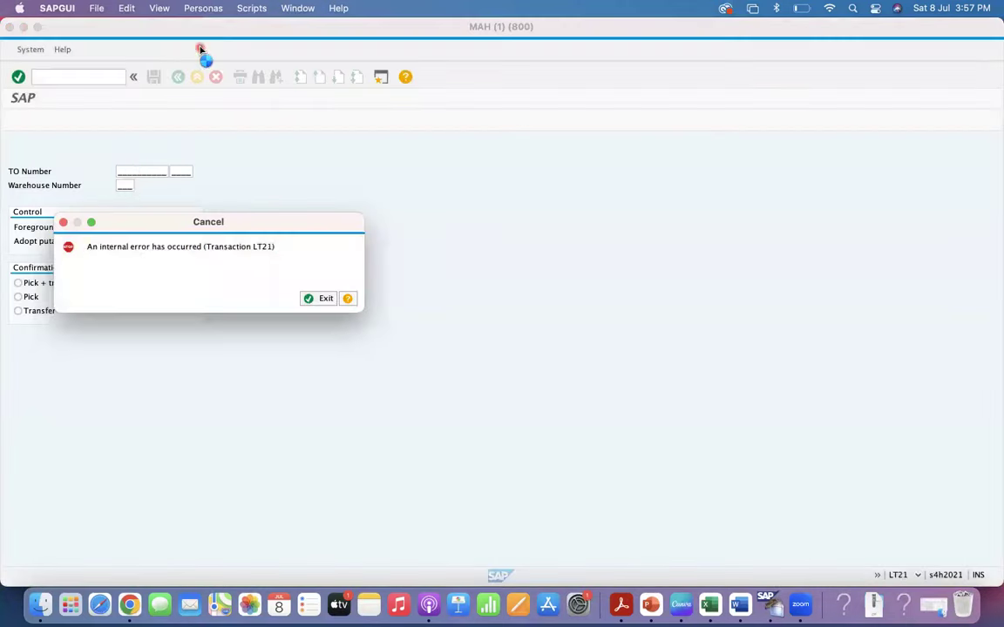
click(332, 299)
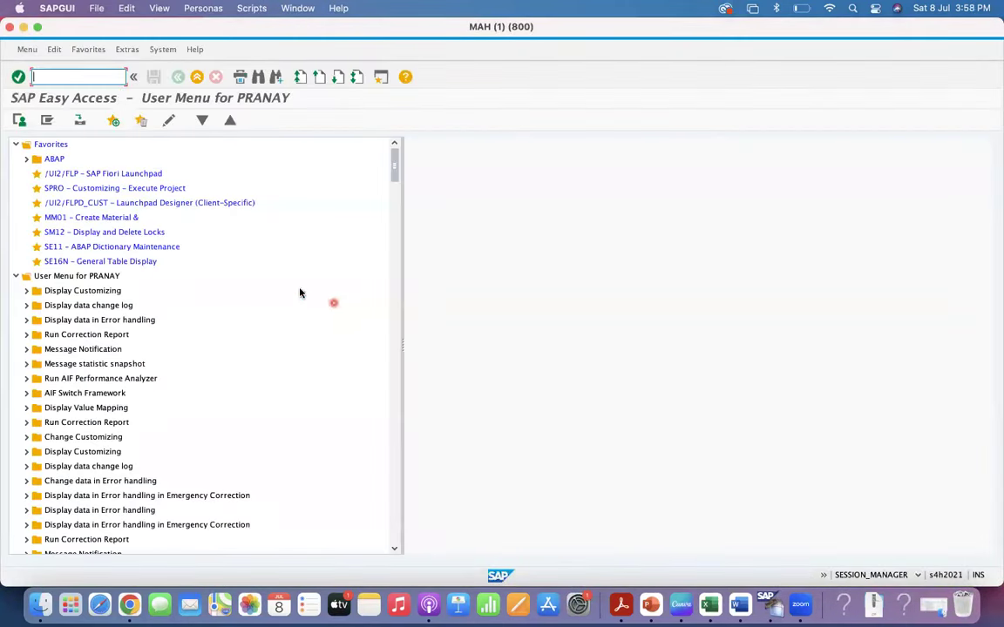
Step: Back in the browser, close the SAP WM future quiz and replace the serial number identification quiz's post details with its public post
key(super+Tab)
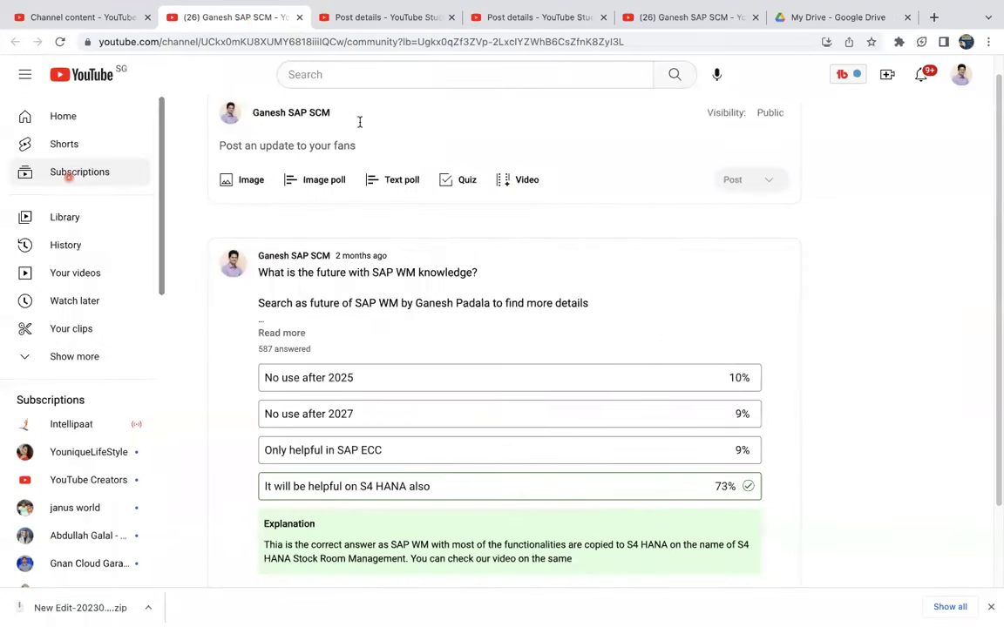
click(298, 17)
right_click(91, 166)
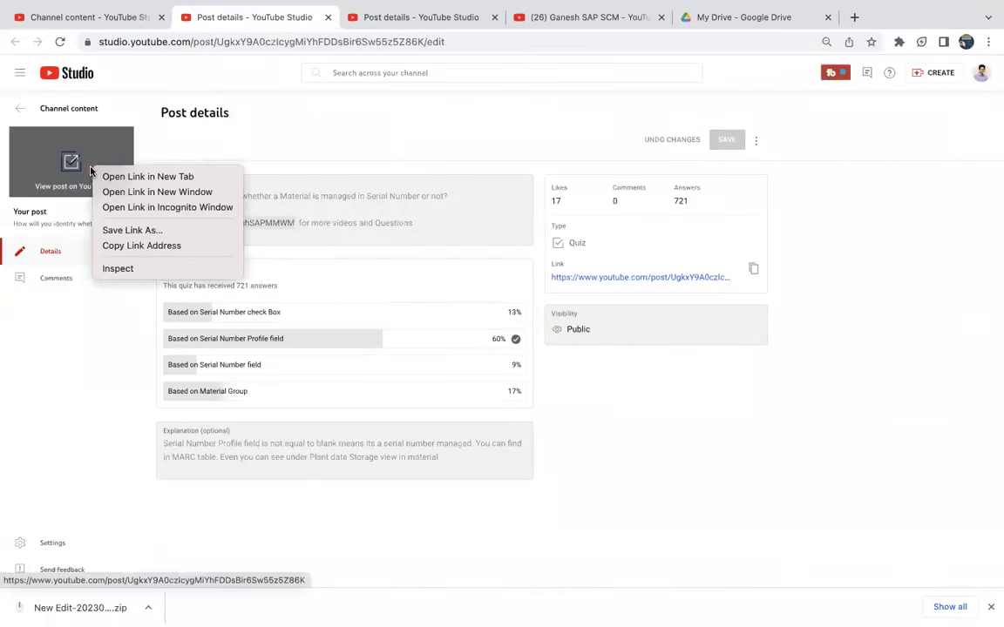
click(136, 182)
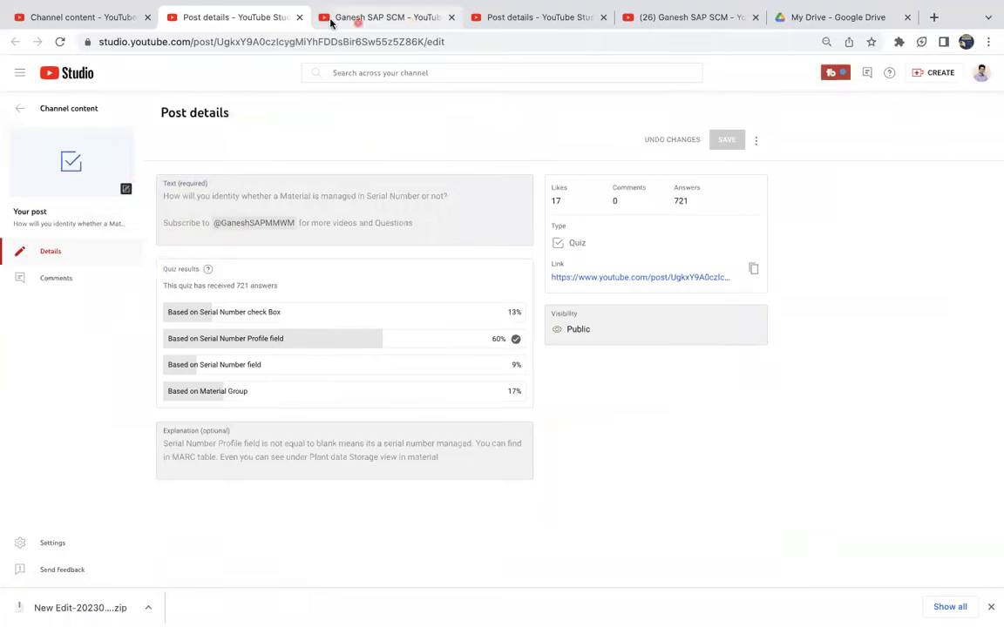
click(301, 18)
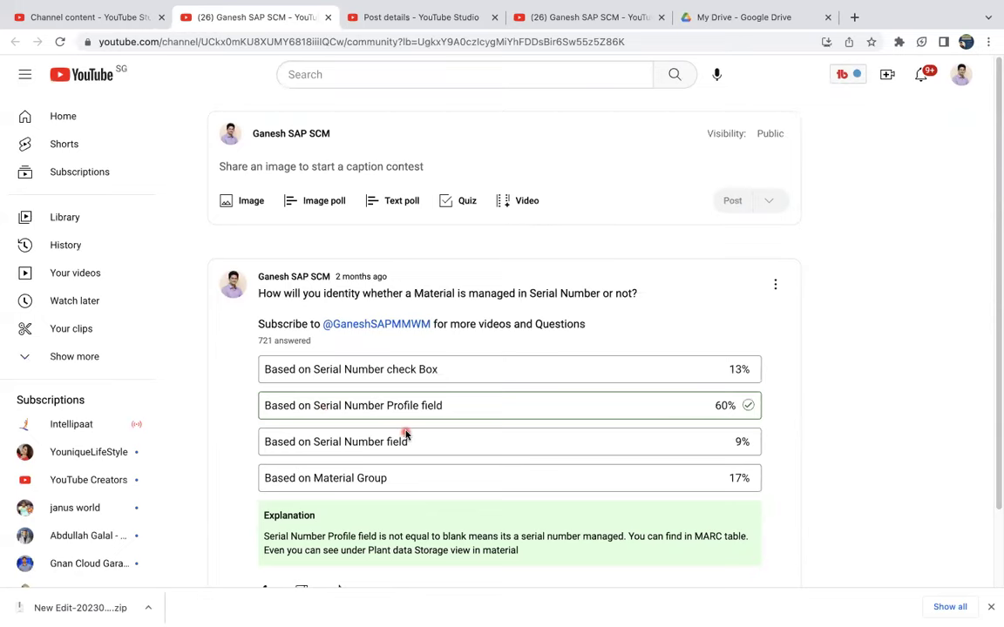
Step: Switch to SAP GUI and load table MARC in General Table Display with transaction SE16N
key(ctrl+Left)
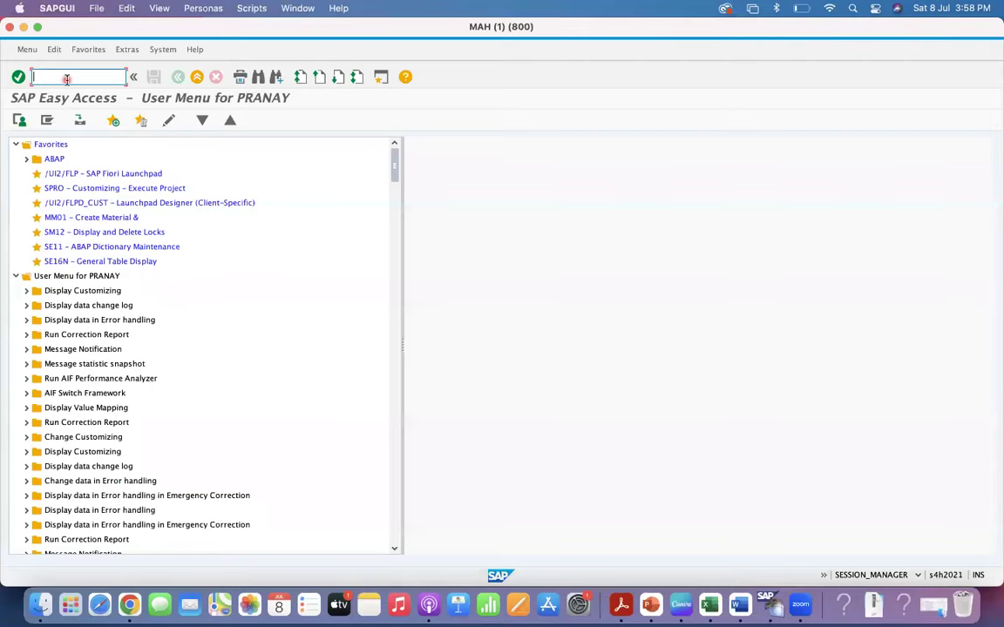
key(ctrl+Right)
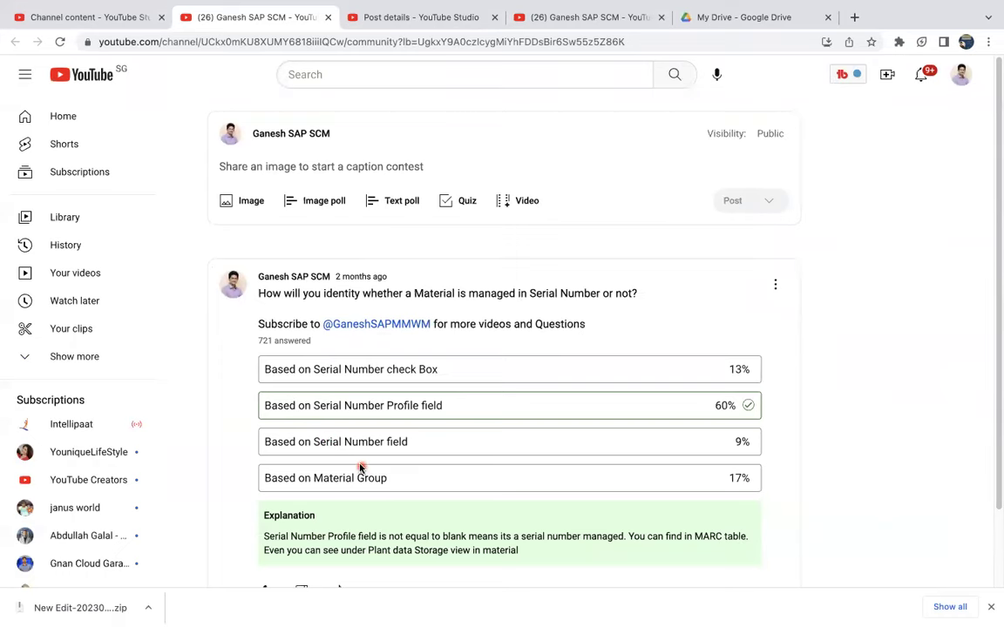
key(ctrl+Left)
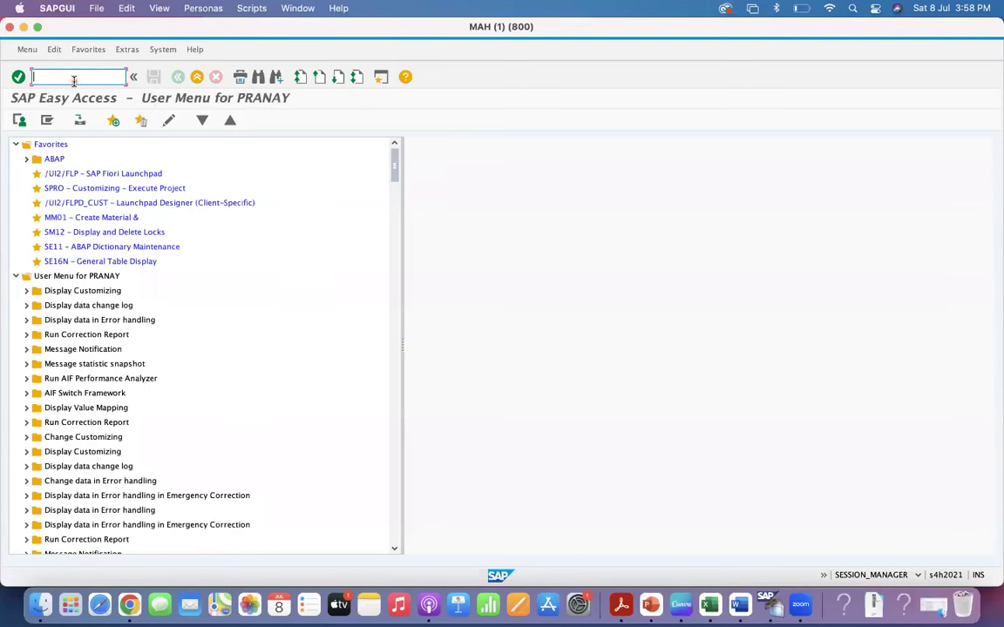
text(/N)
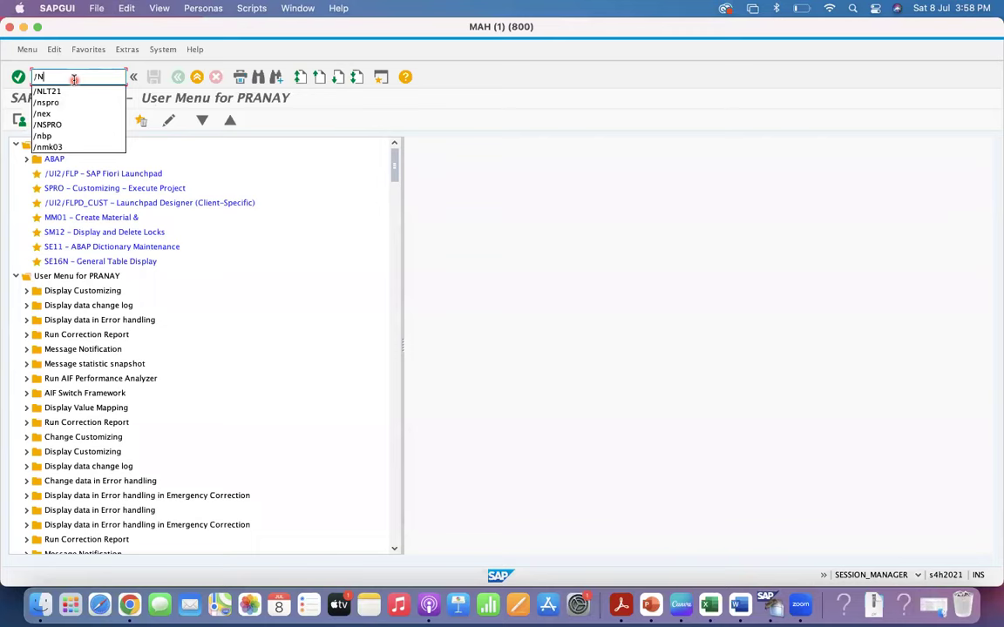
text(SE16N)
key(Return)
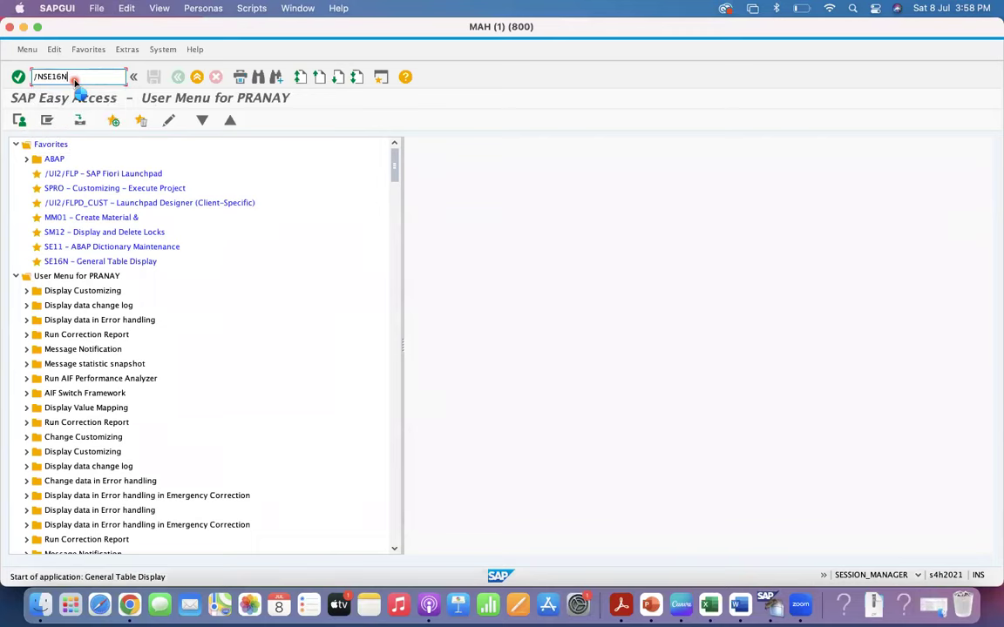
text(MARC)
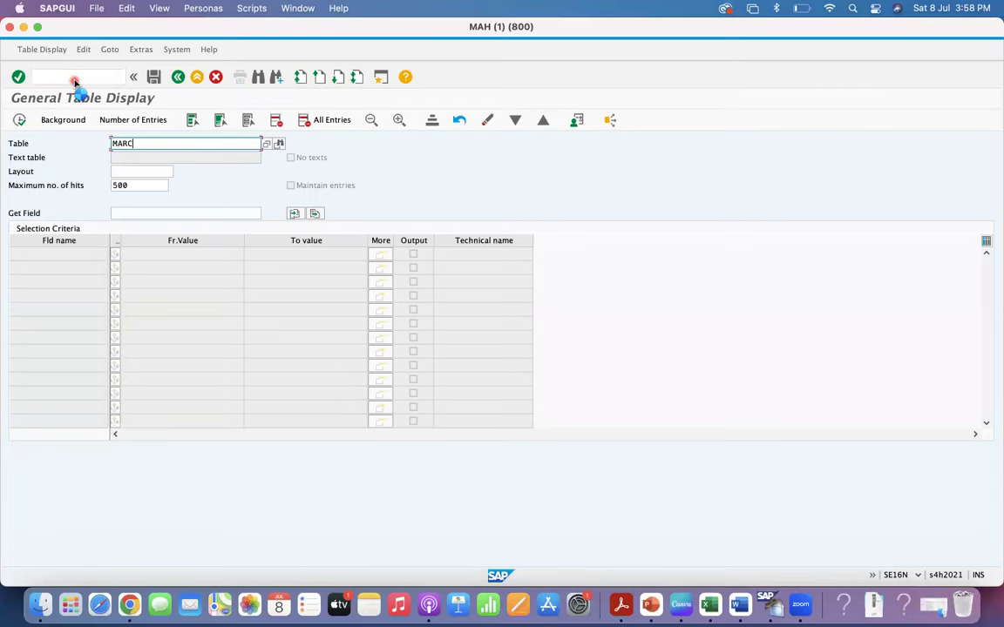
key(Return)
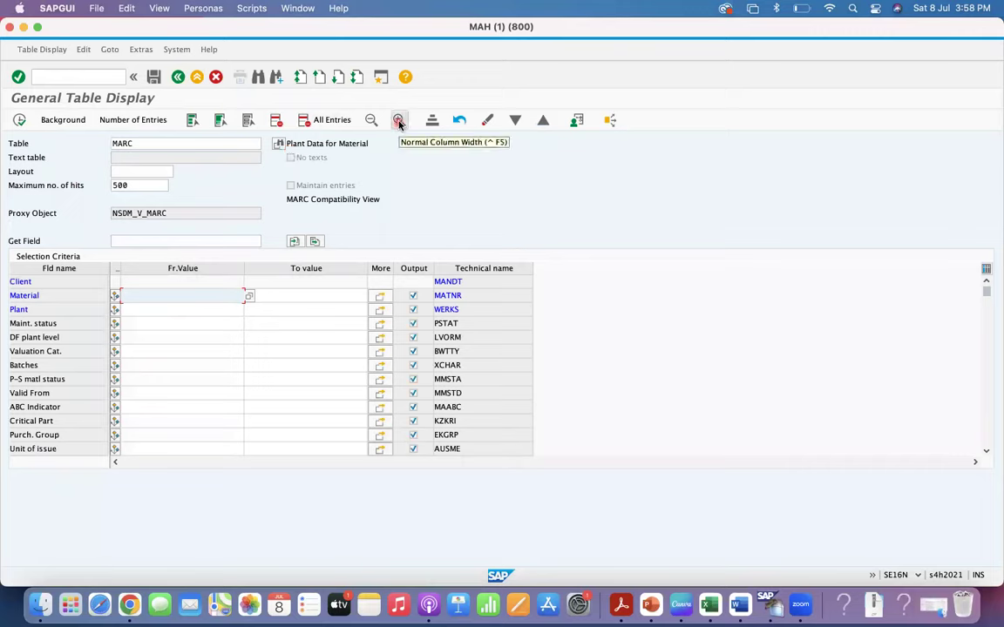
Step: Find field SERNP in the selection criteria, set it to not equal to blank and display the matching MARC entries
click(258, 77)
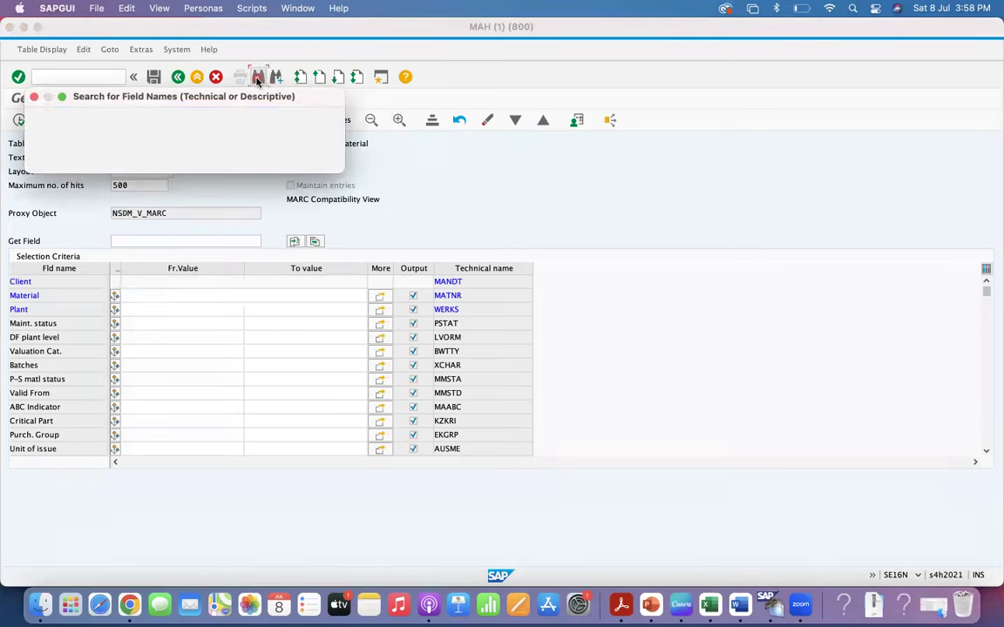
text(SERNP)
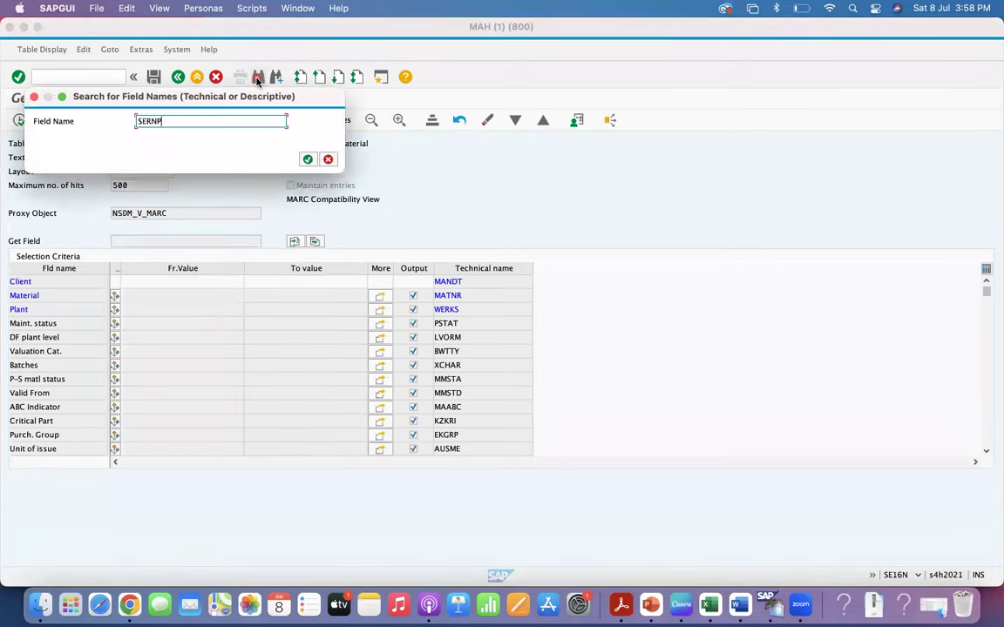
key(Return)
click(116, 281)
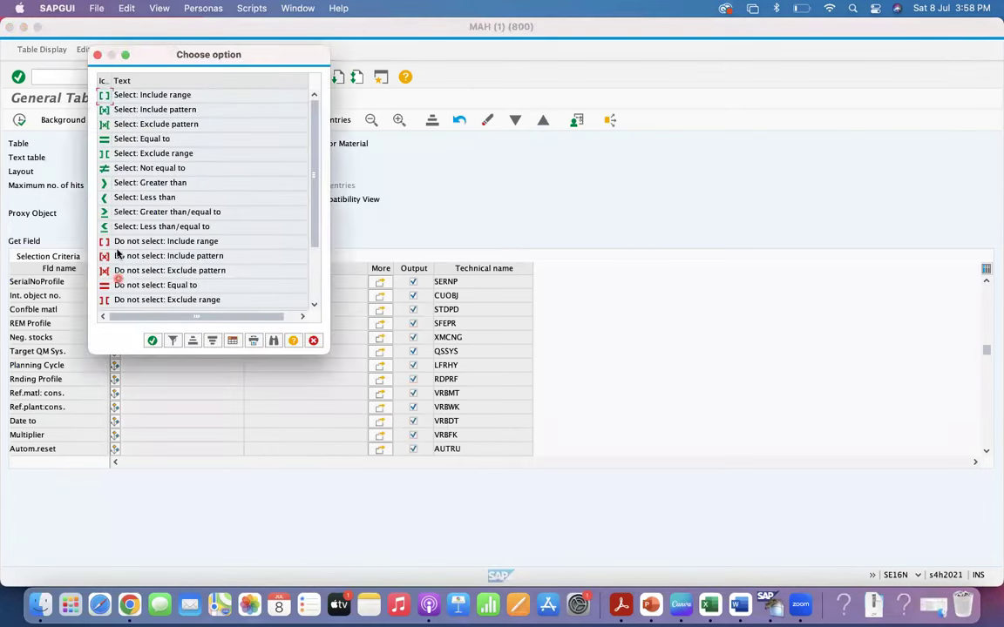
double_click(106, 169)
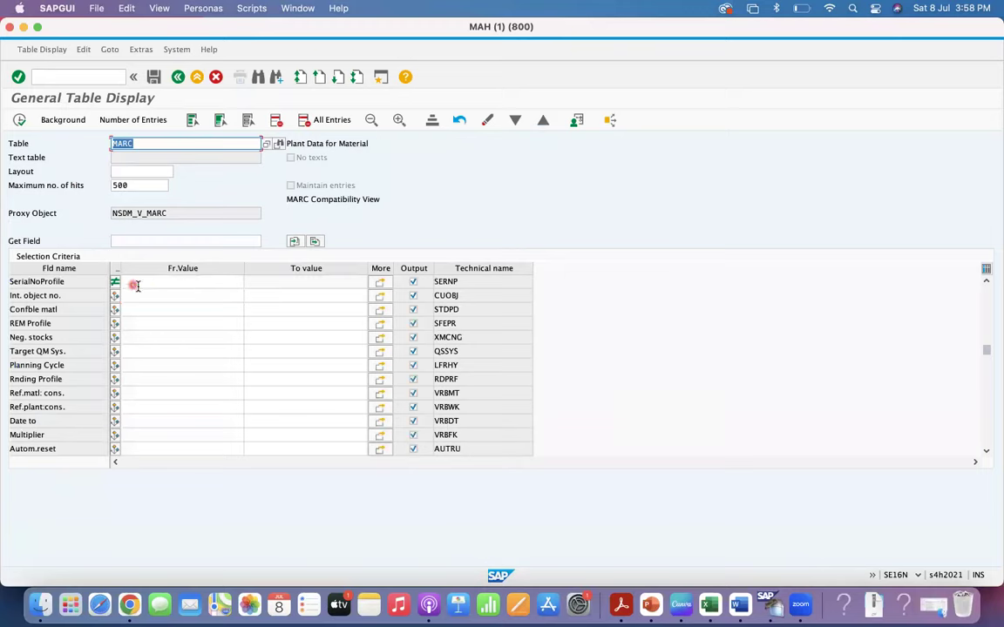
click(19, 121)
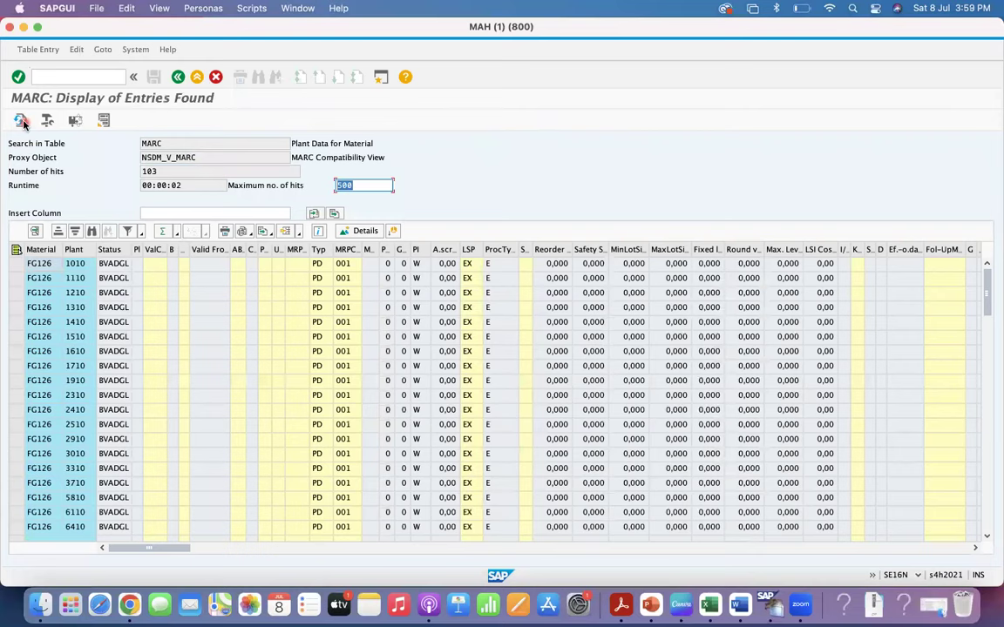
Step: Open transaction MM03 for material FG126 from the MARC results and bring up its view selection
click(44, 354)
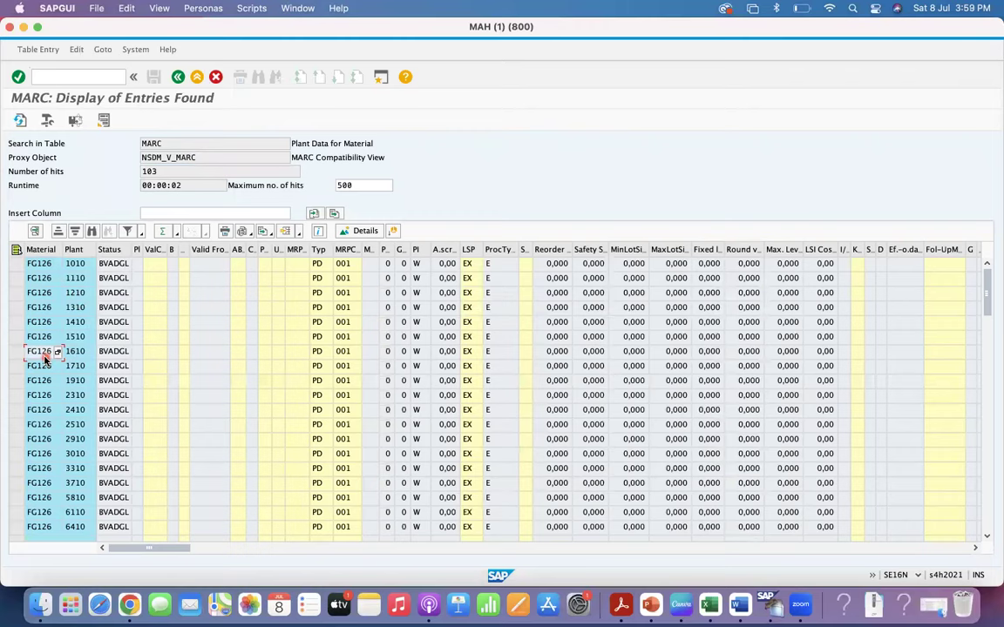
click(49, 75)
text(/NMM03)
key(Return)
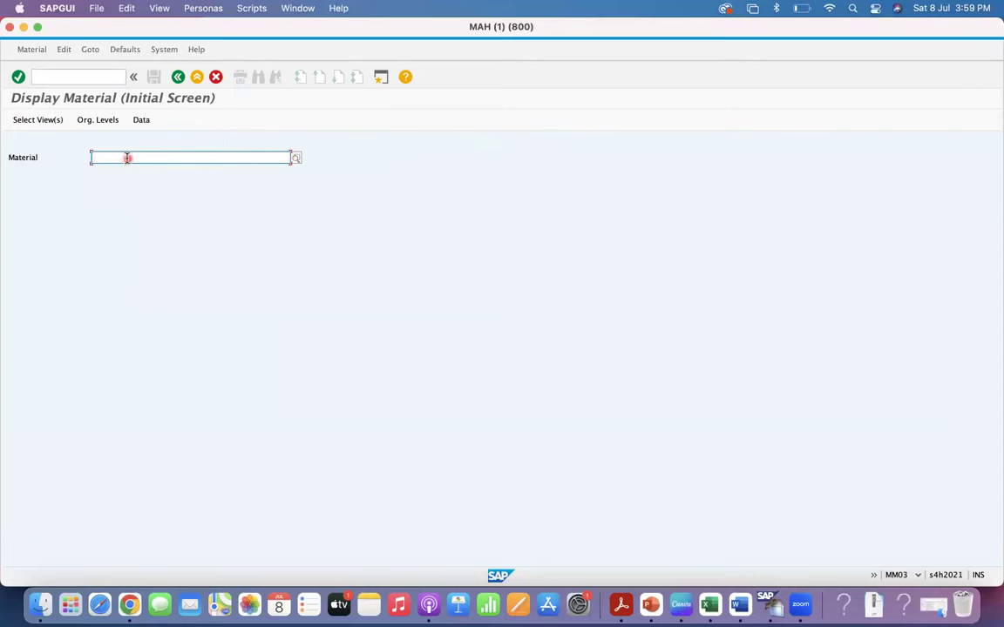
text(FG126)
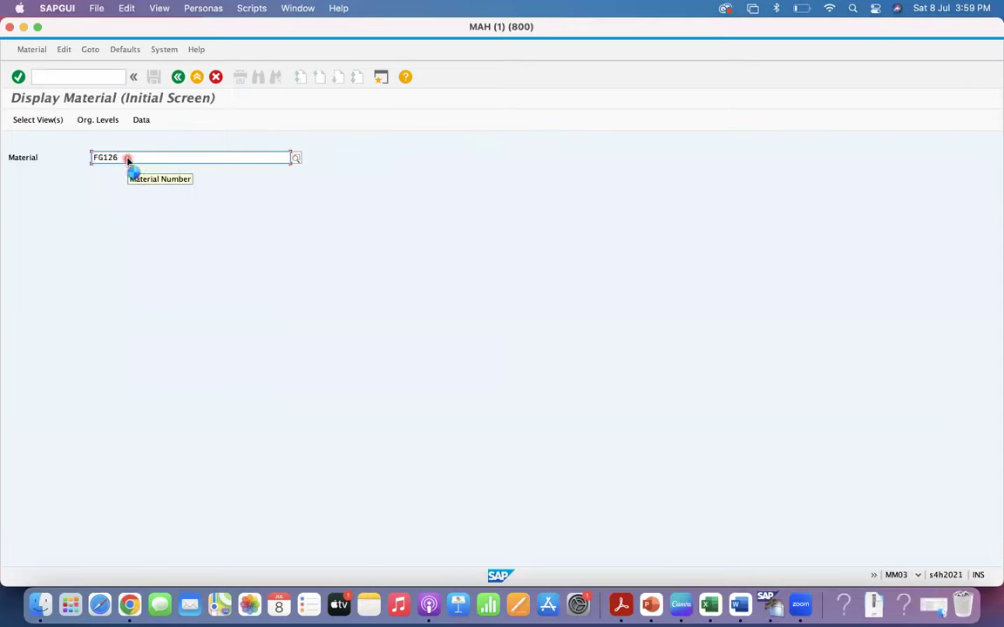
key(Return)
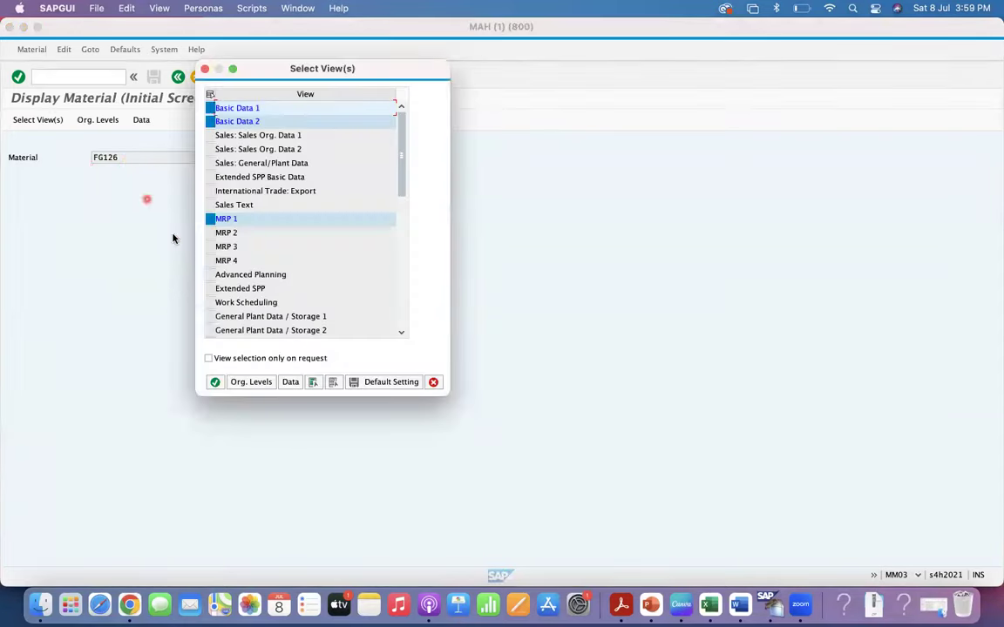
Step: Replace MRP 1 with General Plant Data / Storage 2 in the view selection, enter plant 1010 and advance to that view
click(209, 218)
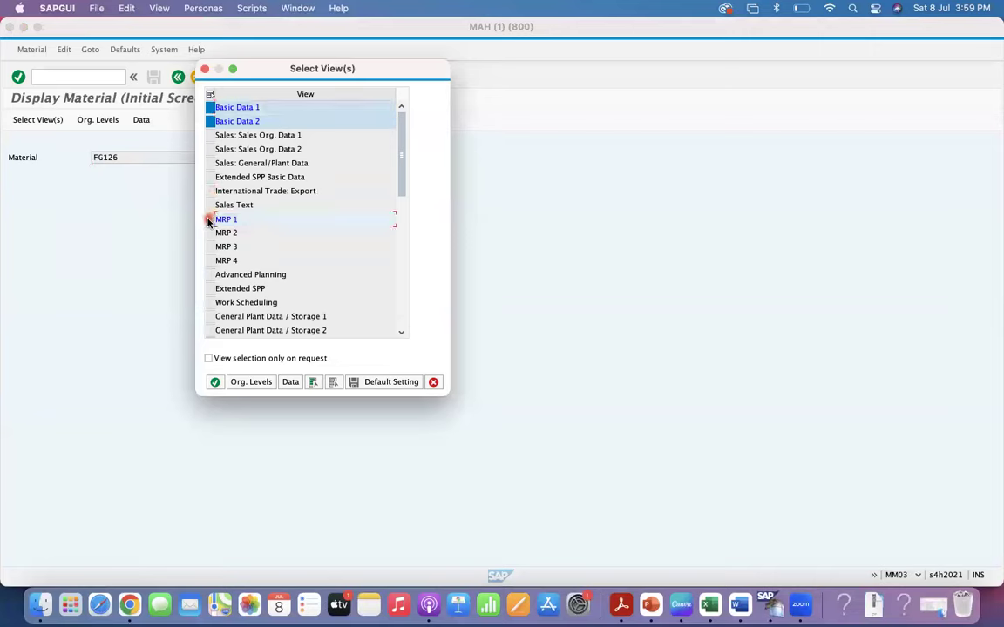
click(210, 330)
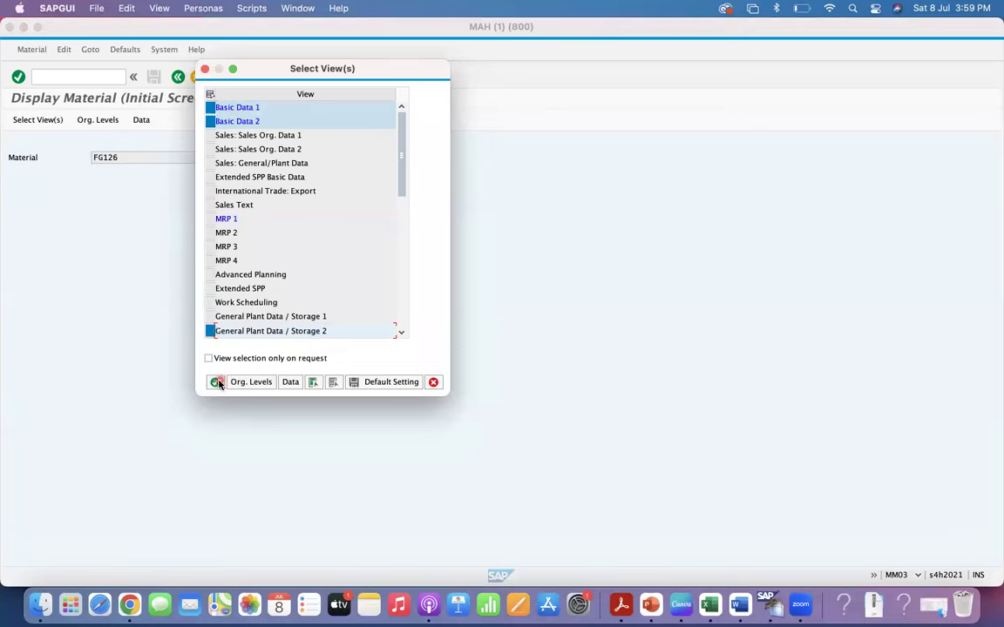
click(214, 382)
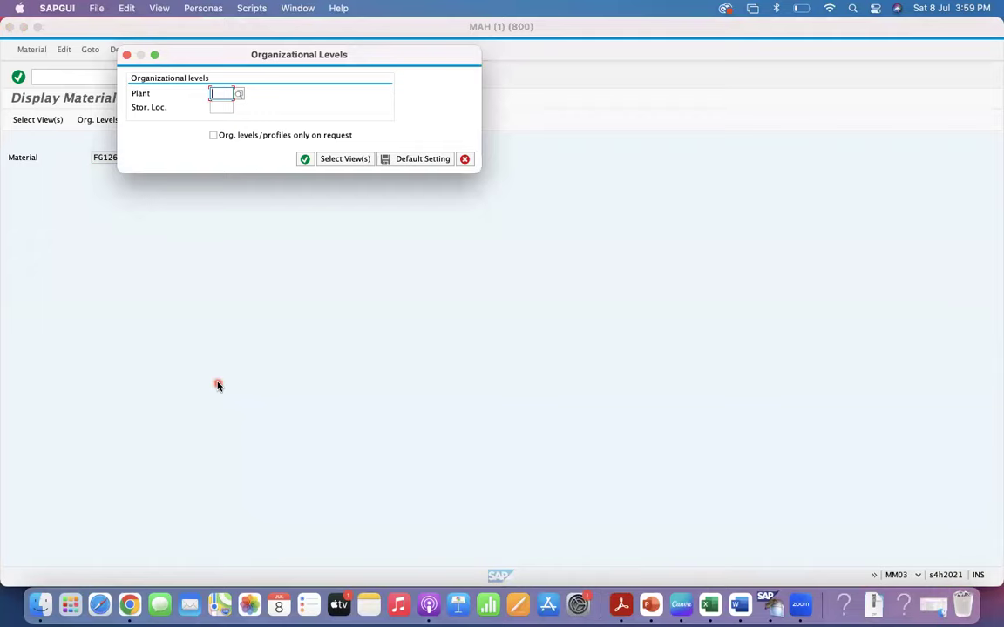
text(1010)
key(Return)
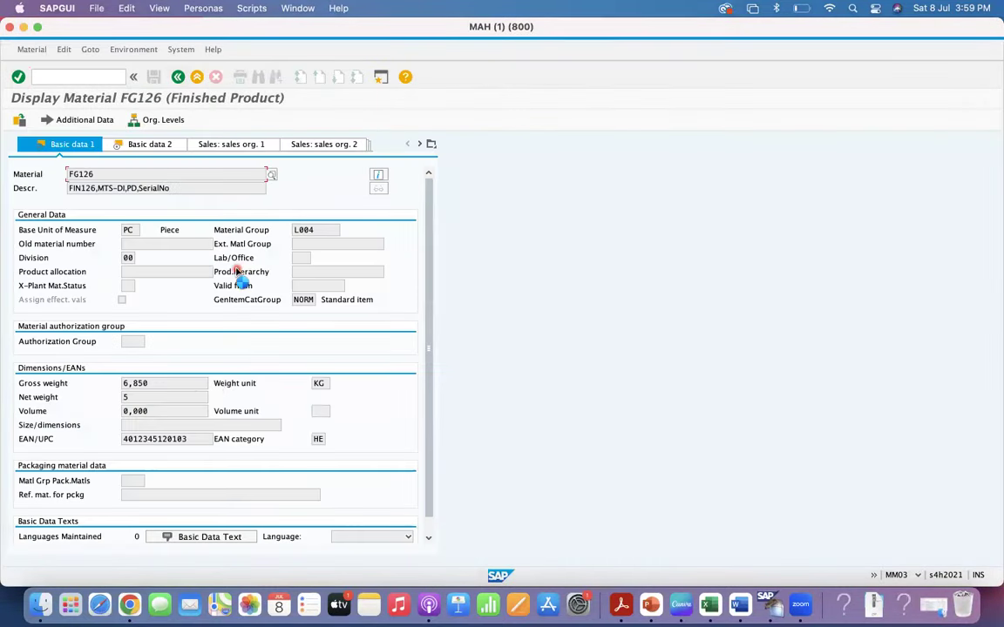
key(Return)
key(Return)
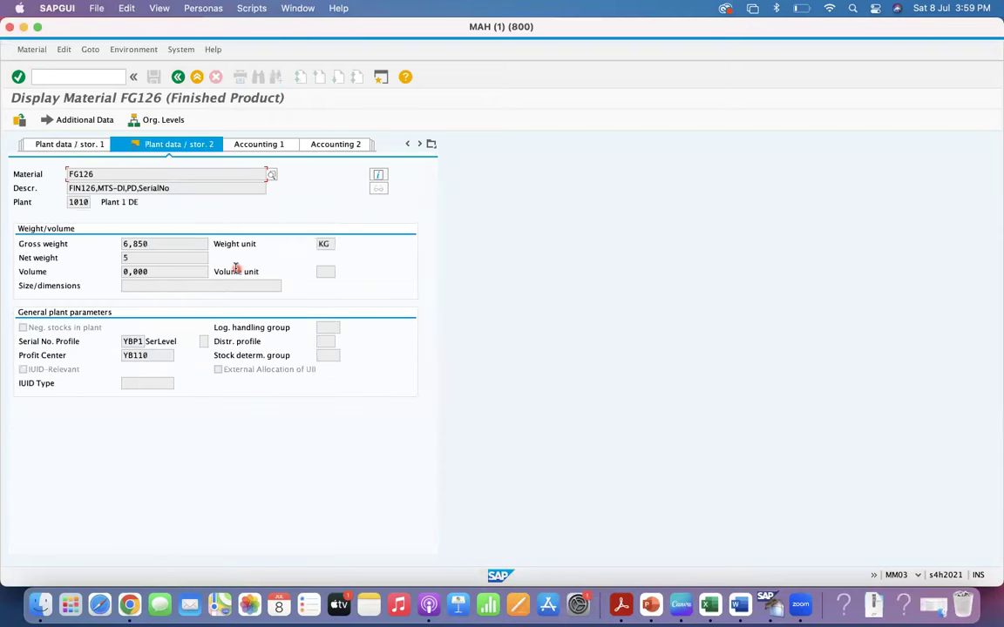
Step: Highlight the Serial No. Profile value in the material's Plant data / stor. 2 view
drag(122, 341, 151, 343)
click(204, 146)
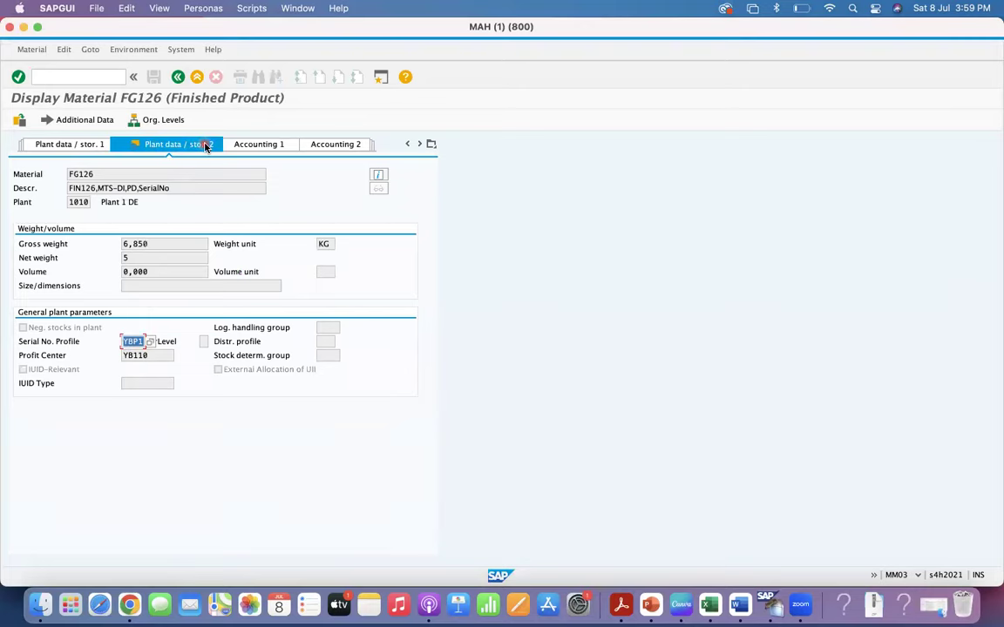
click(135, 349)
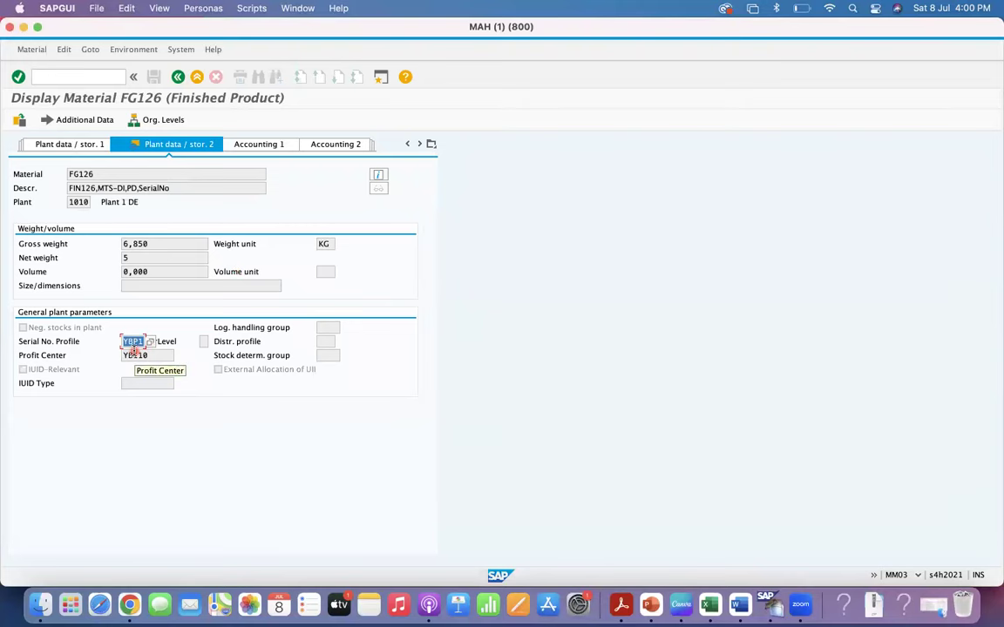
Step: Switch to the browser and close the serial number identification quiz
key(super+Tab)
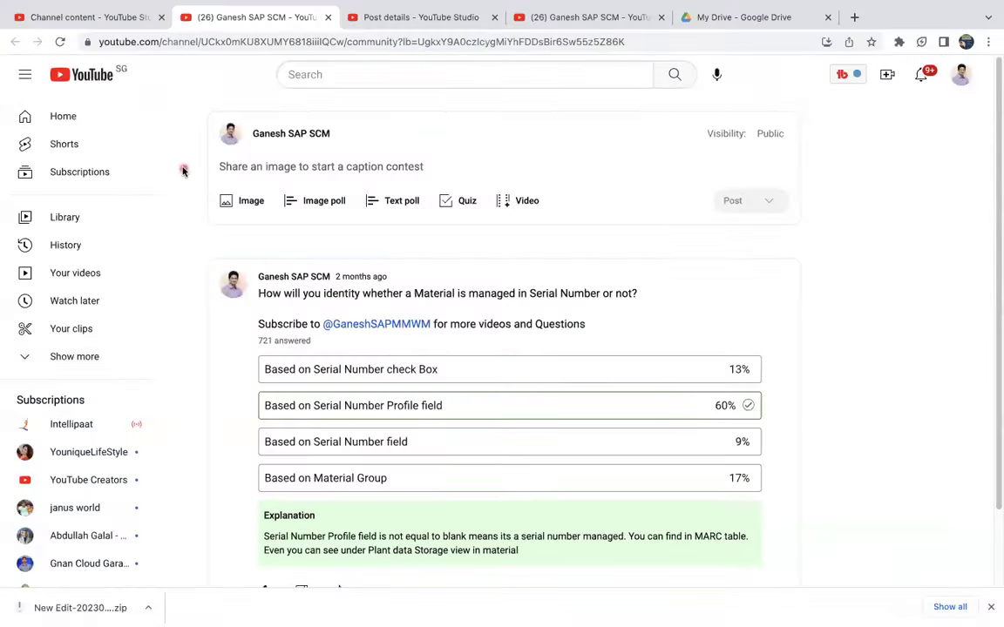
click(328, 18)
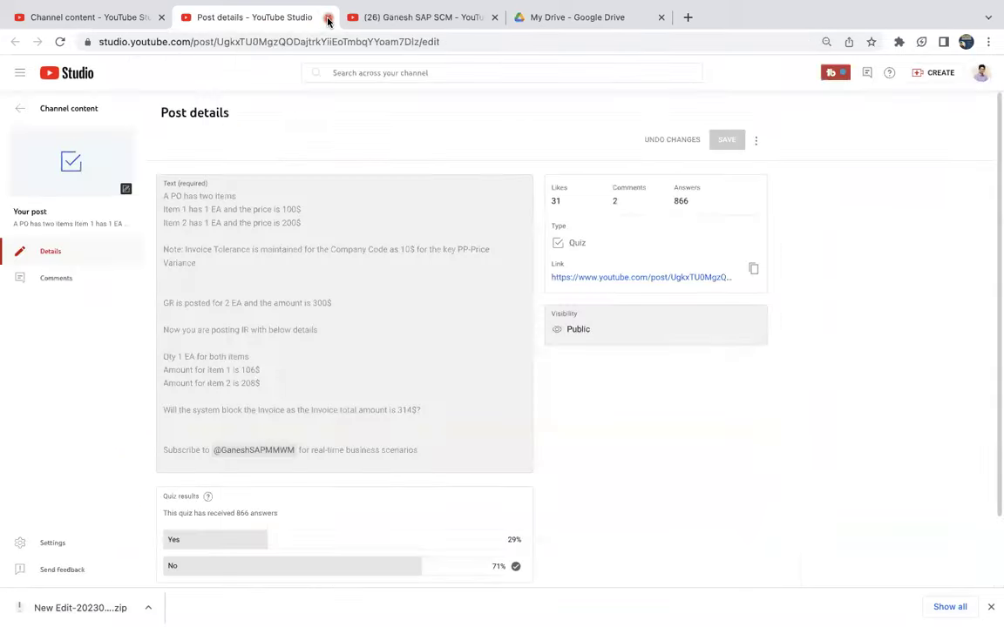
Step: Open the public page of the two-item PO invoice quiz, close its Studio details page and expand the full question
right_click(91, 163)
click(134, 166)
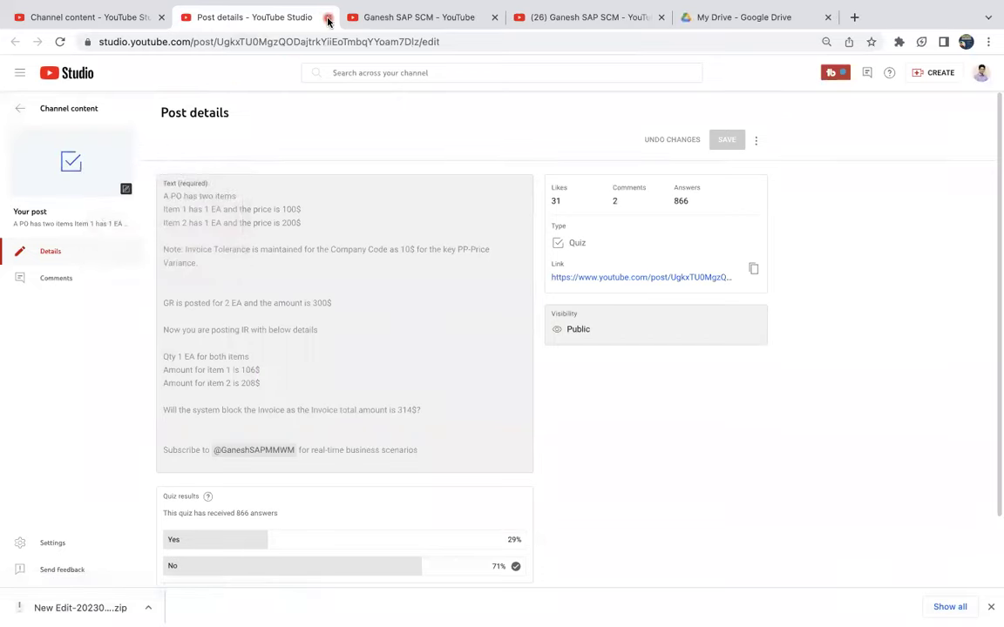
click(328, 18)
click(280, 345)
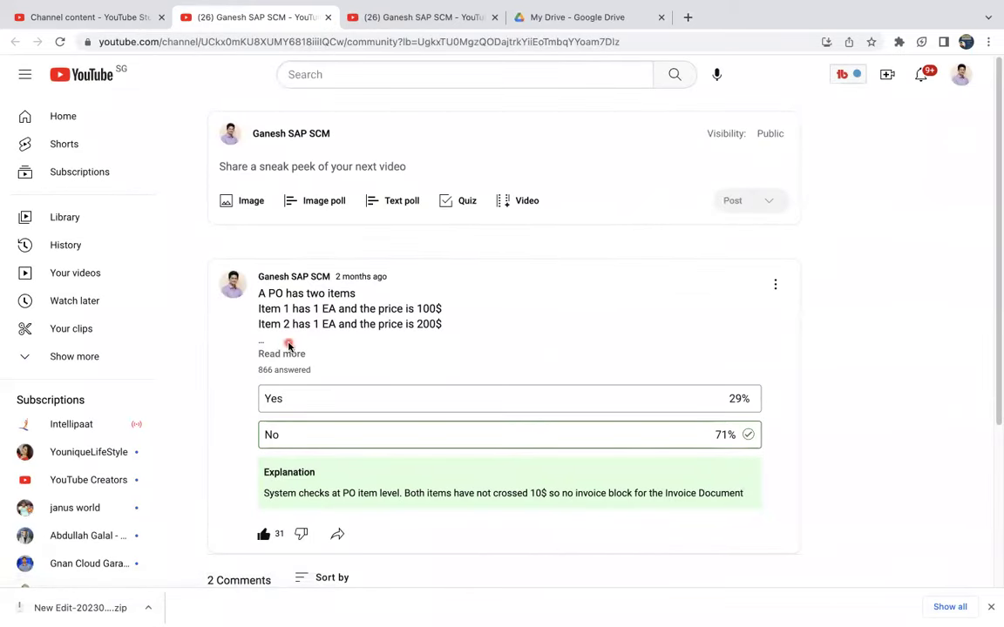
click(281, 355)
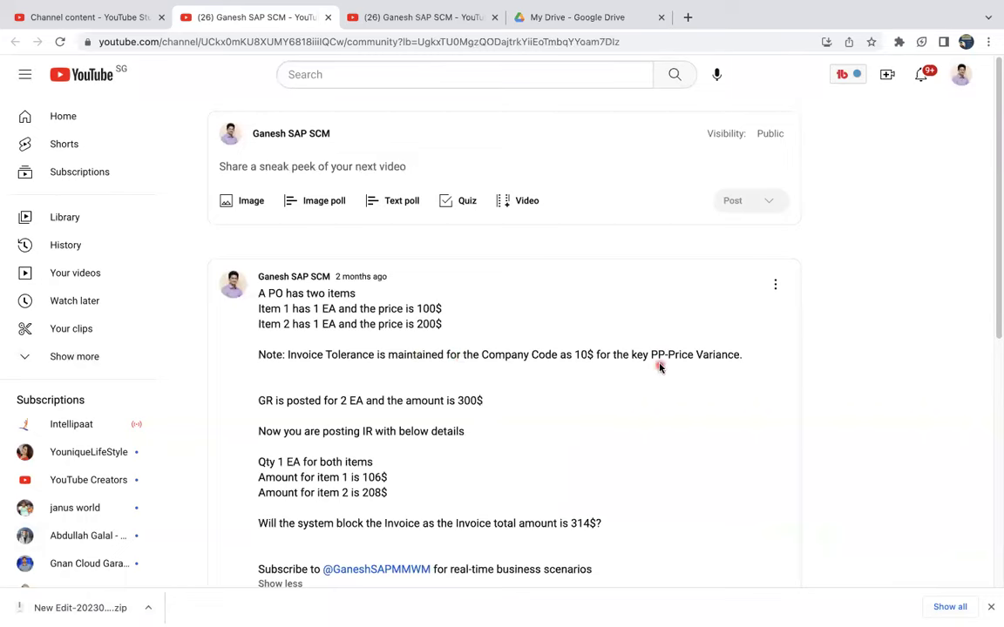
Step: Highlight the quiz's invoice tolerance note, the PO item quantities and prices, and the goods receipt amount
drag(286, 357, 780, 361)
click(638, 397)
drag(284, 309, 457, 331)
drag(458, 401, 493, 404)
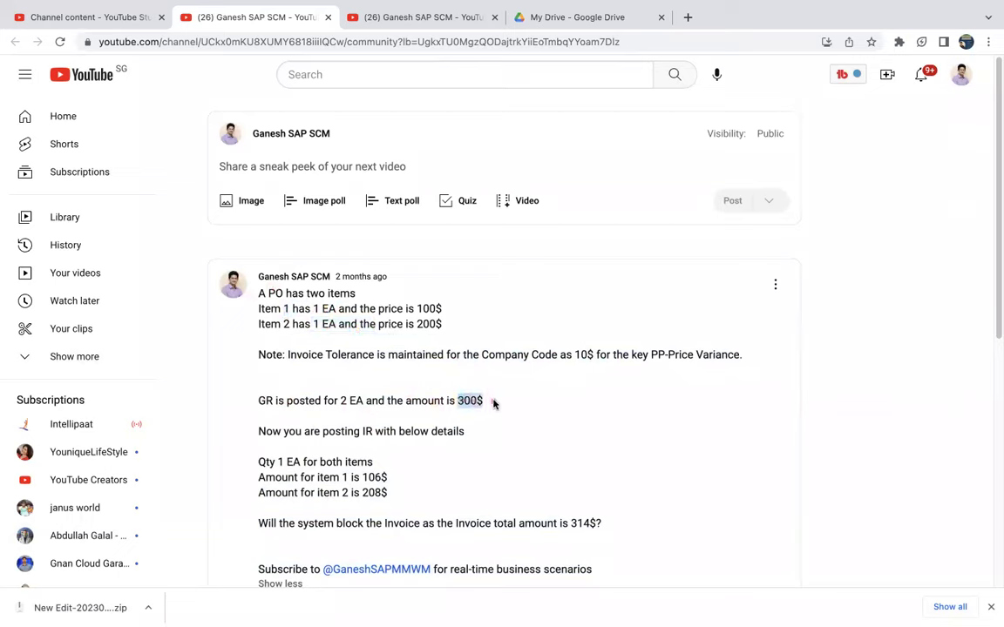
drag(416, 309, 449, 325)
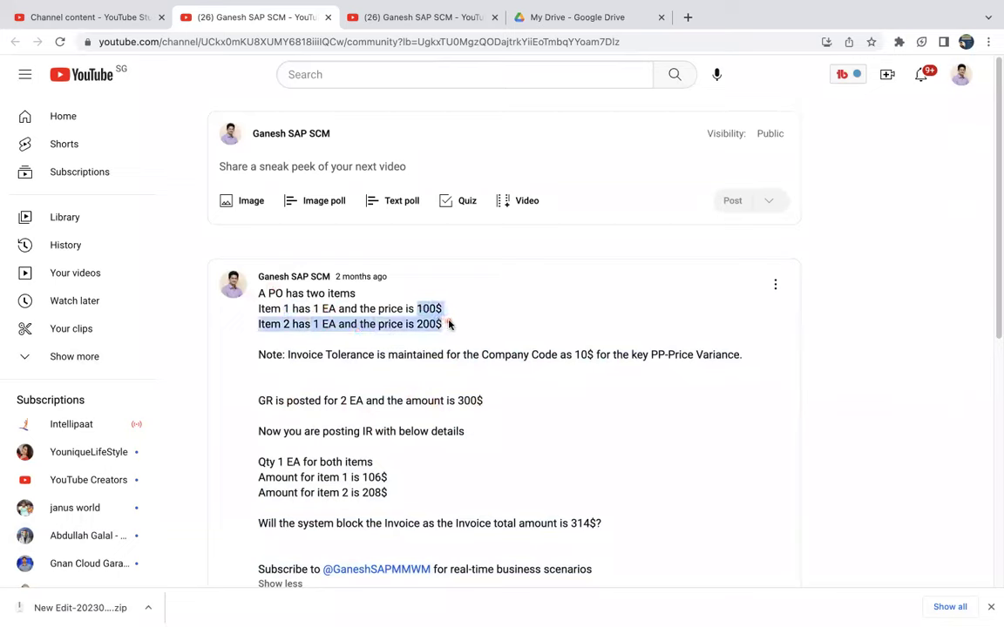
click(325, 399)
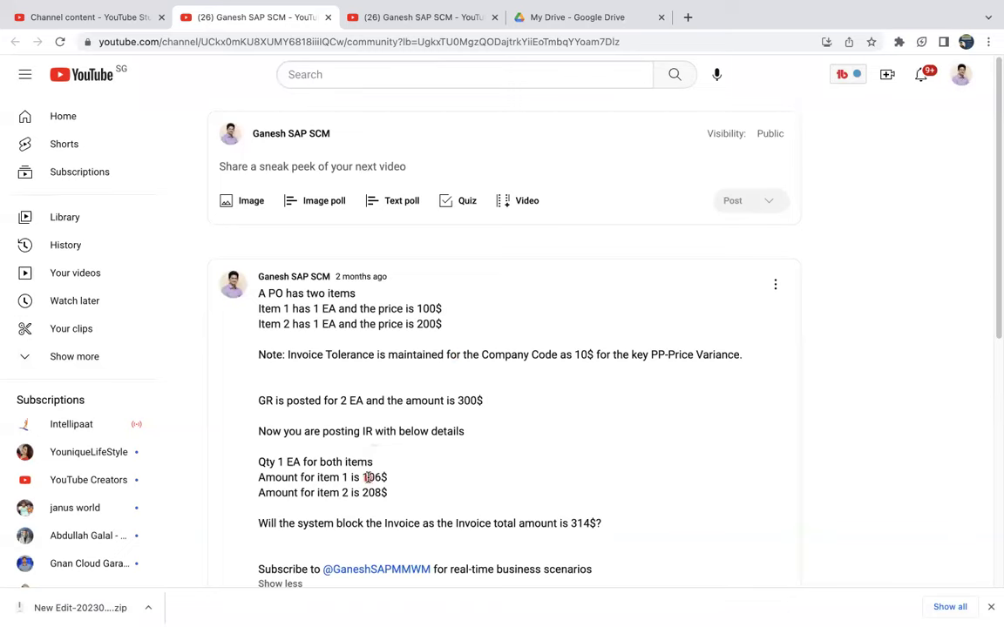
Step: Highlight each PO item's price and review the quiz answers with the explanation
drag(423, 308, 462, 309)
click(264, 492)
drag(417, 324, 447, 325)
scroll(459, 521, down, 1)
scroll(508, 486, down, 4)
scroll(508, 487, down, 2)
scroll(470, 479, up, 1)
scroll(483, 445, up, 1)
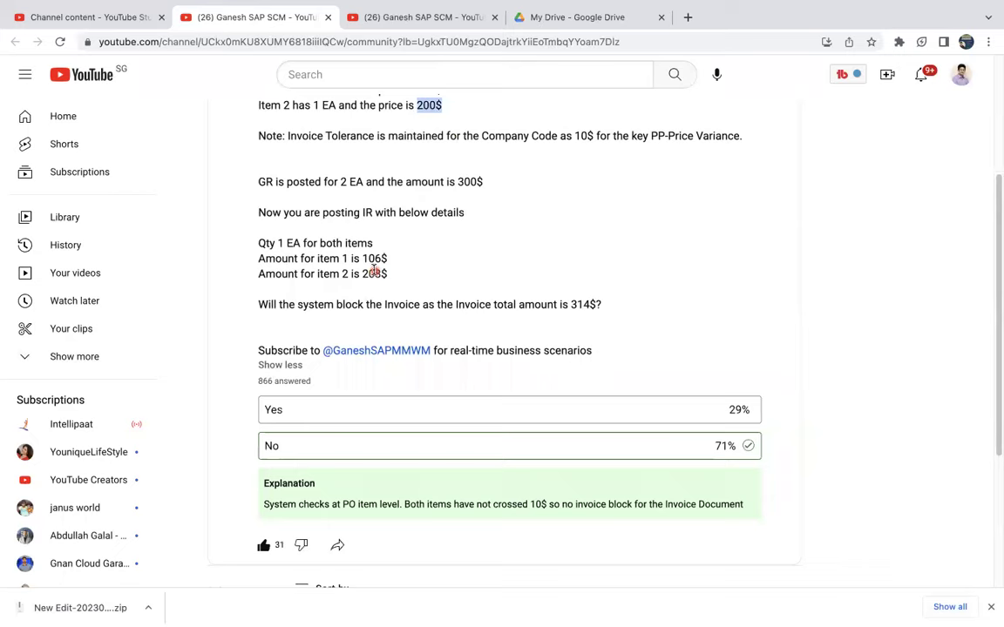
Step: Compare the invoice amounts of both items with the company code tolerance by highlighting them in the question
drag(362, 258, 390, 259)
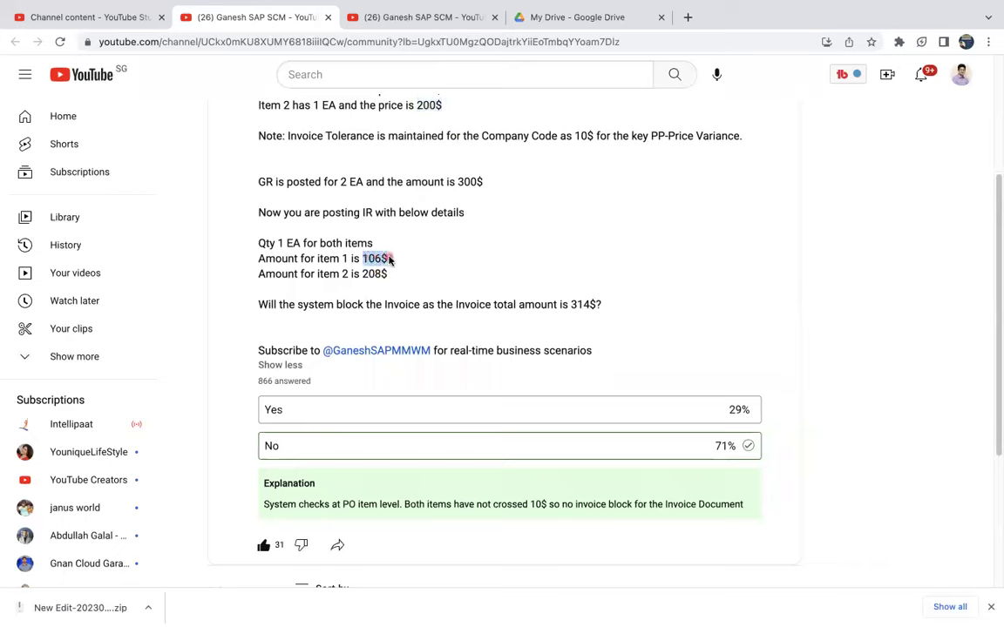
click(377, 258)
drag(574, 136, 604, 136)
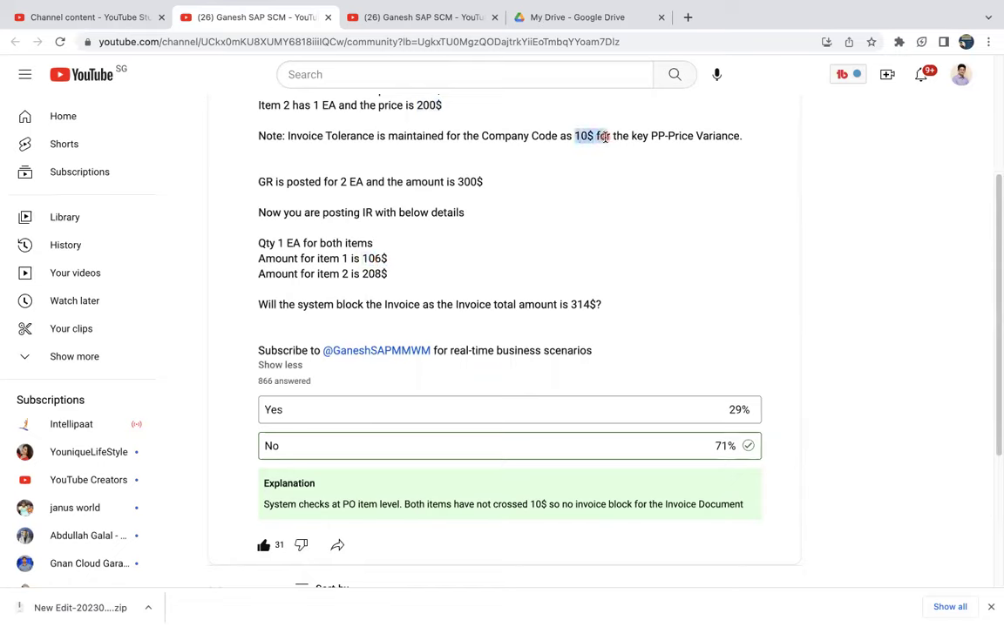
drag(375, 274, 390, 276)
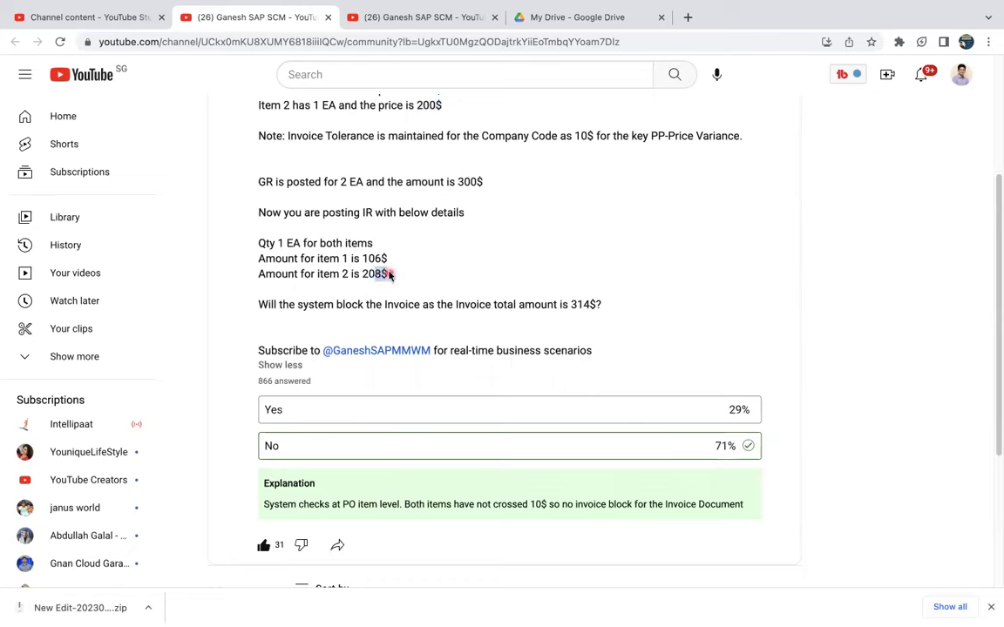
click(578, 132)
drag(388, 274, 255, 264)
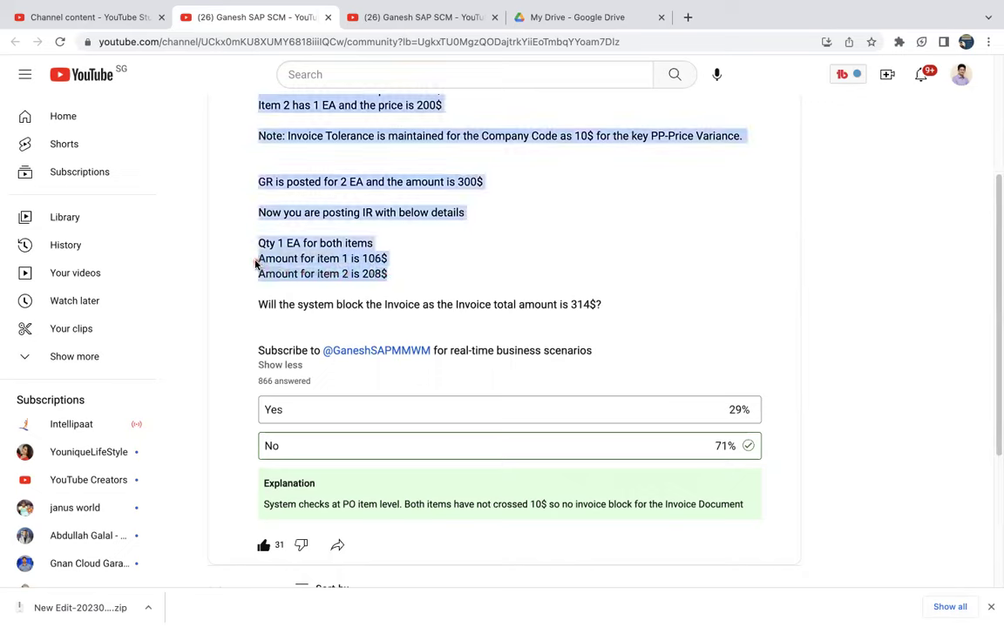
click(575, 138)
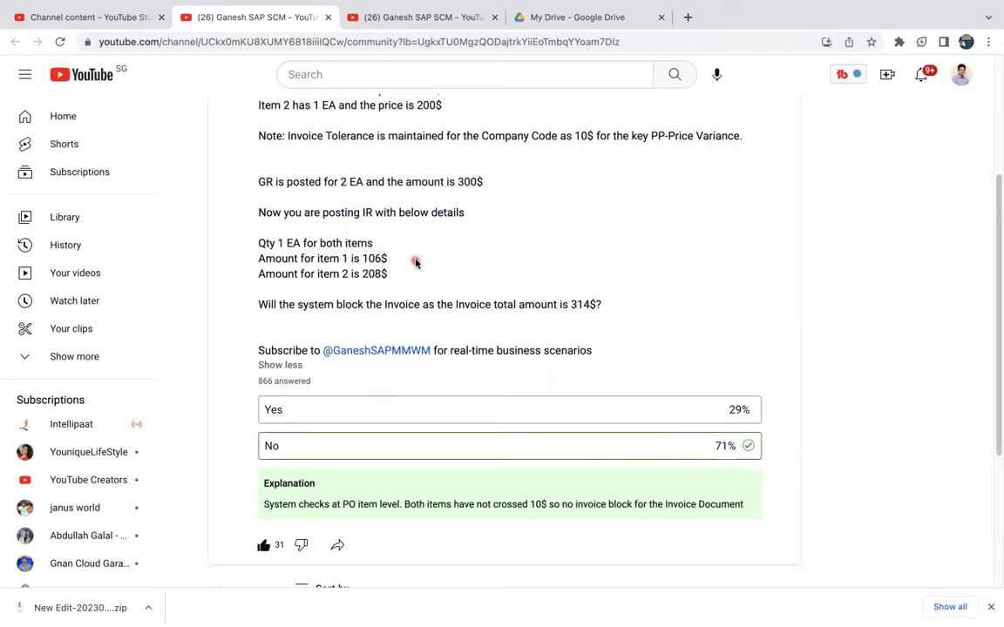
Step: Switch to SAP GUI, start transaction SPRO and display the SAP Reference IMG
key(super+Tab)
click(61, 79)
text(/N)
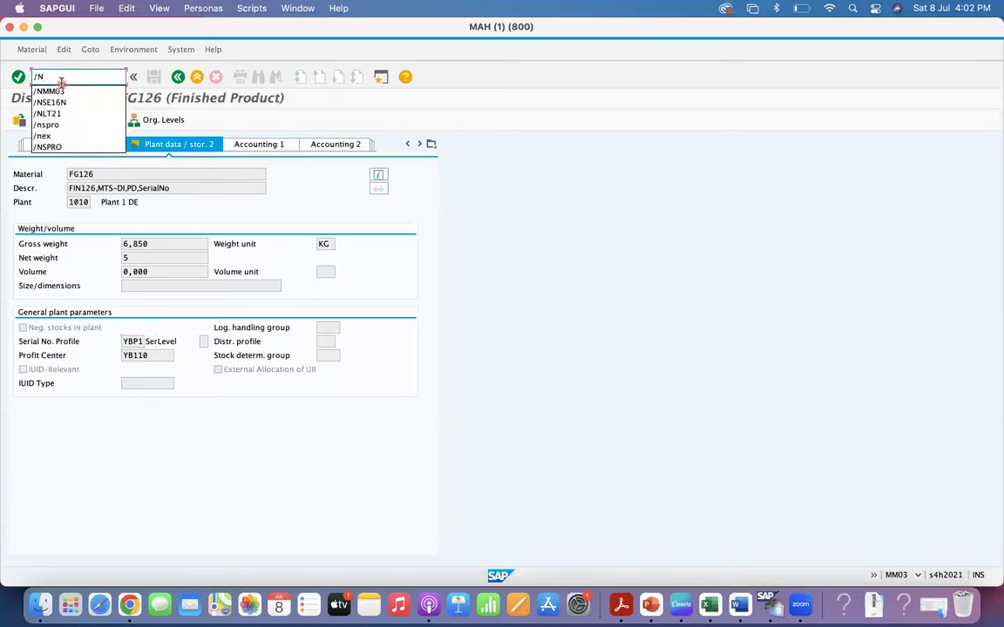
text(SPRO)
key(Return)
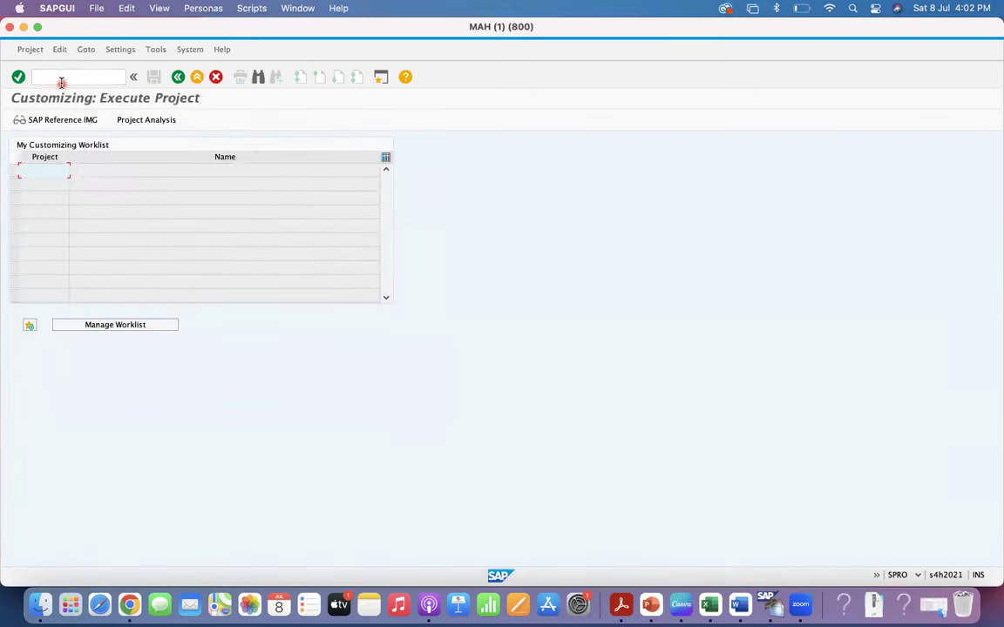
click(55, 120)
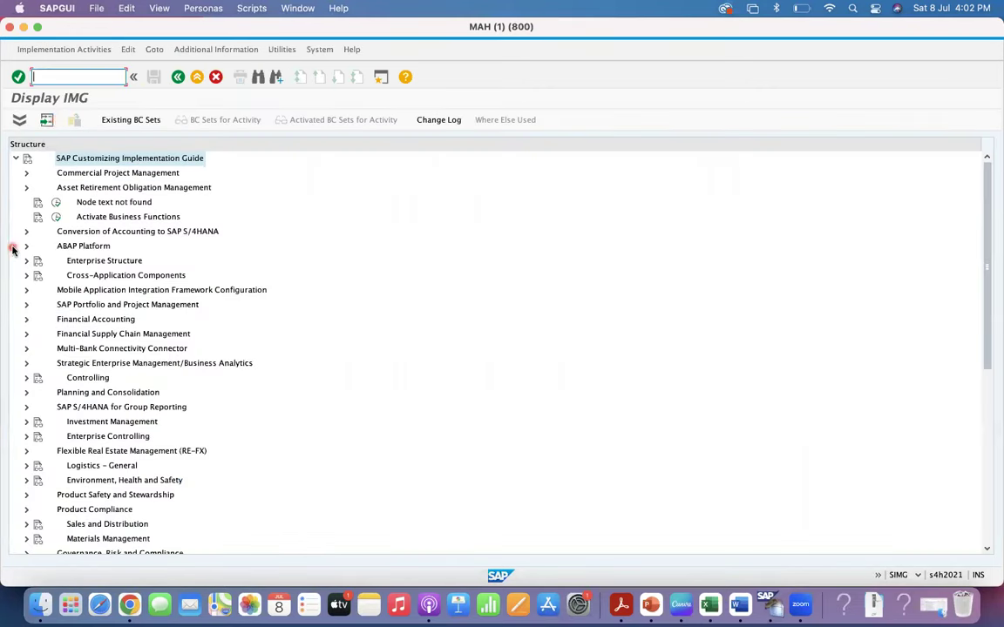
Step: Open the Set Tolerance Limits activity under Materials Management, Logistics Invoice Verification, Invoice Block
click(27, 540)
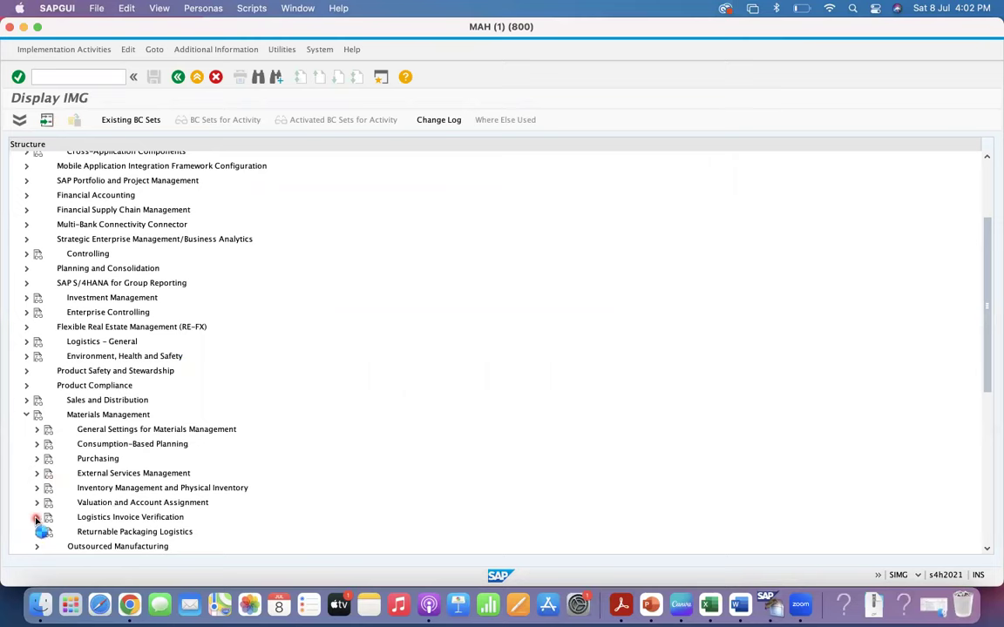
click(35, 517)
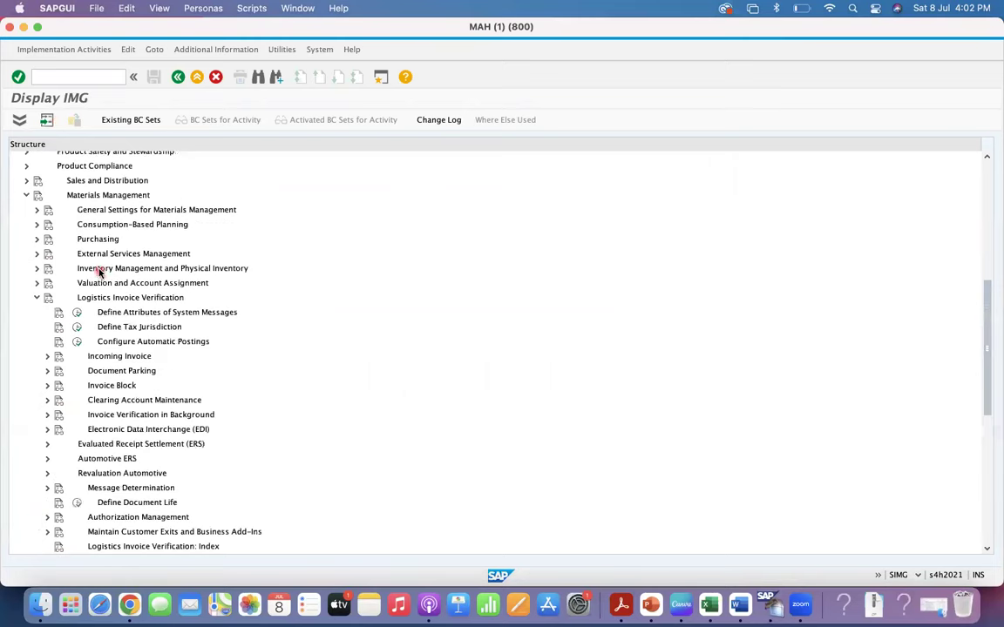
click(106, 299)
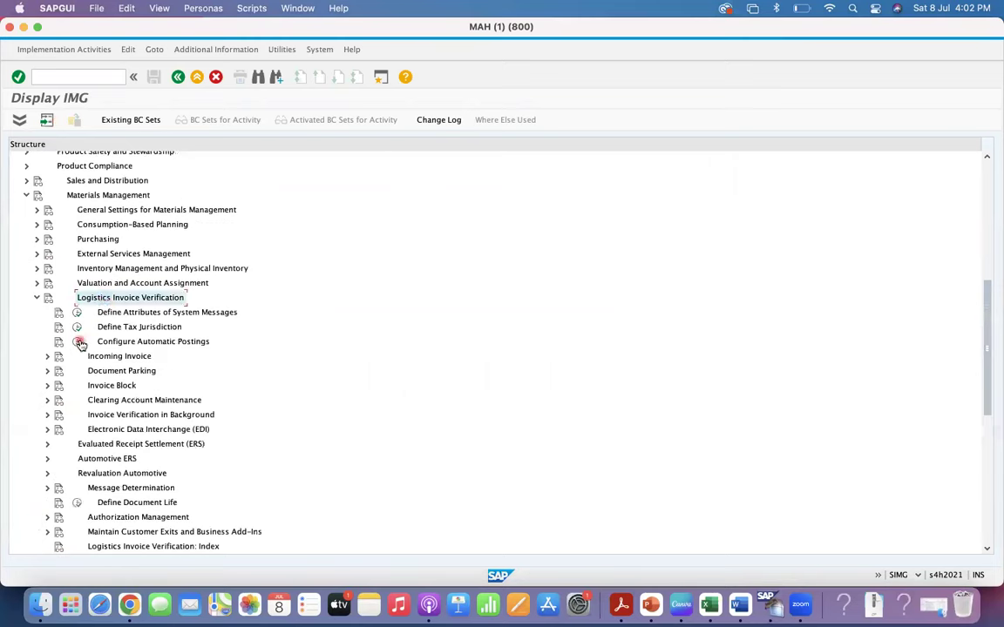
click(46, 385)
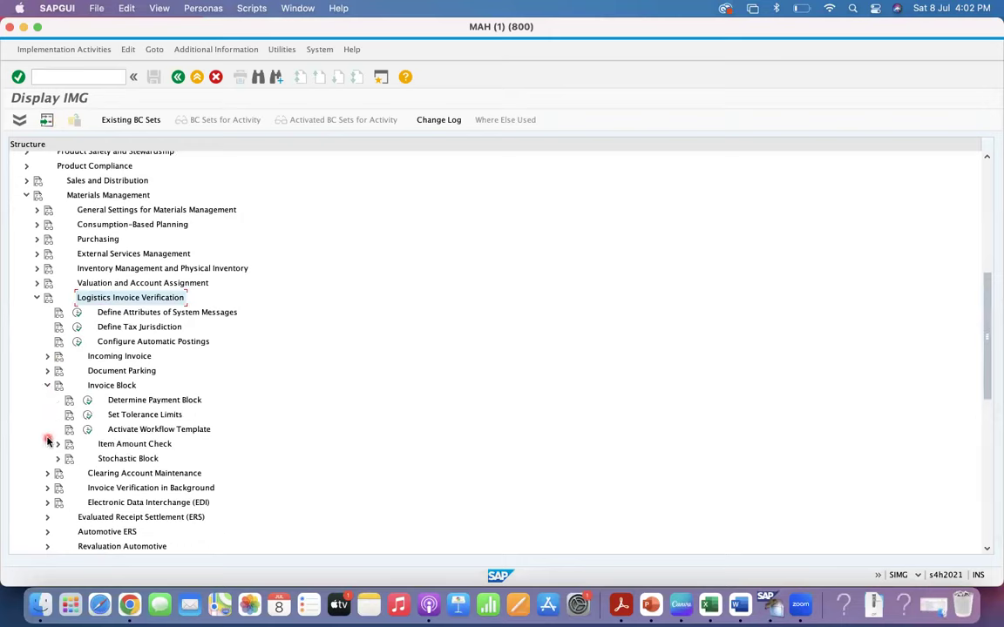
click(88, 415)
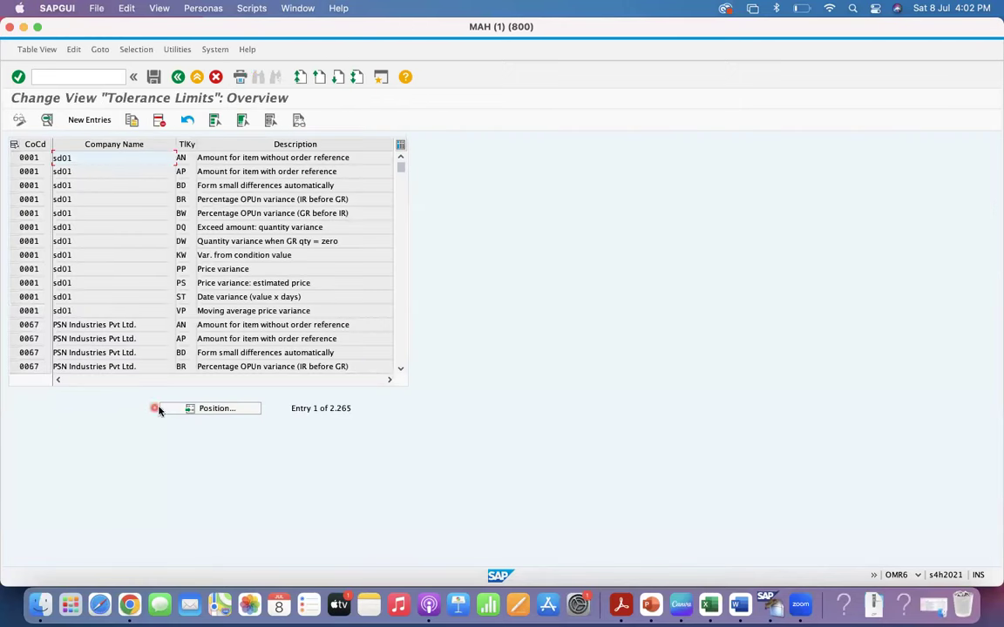
Step: Find the tolerance entry for company code 1000 with key PP and open its details
click(185, 409)
text(1000)
key(Tab)
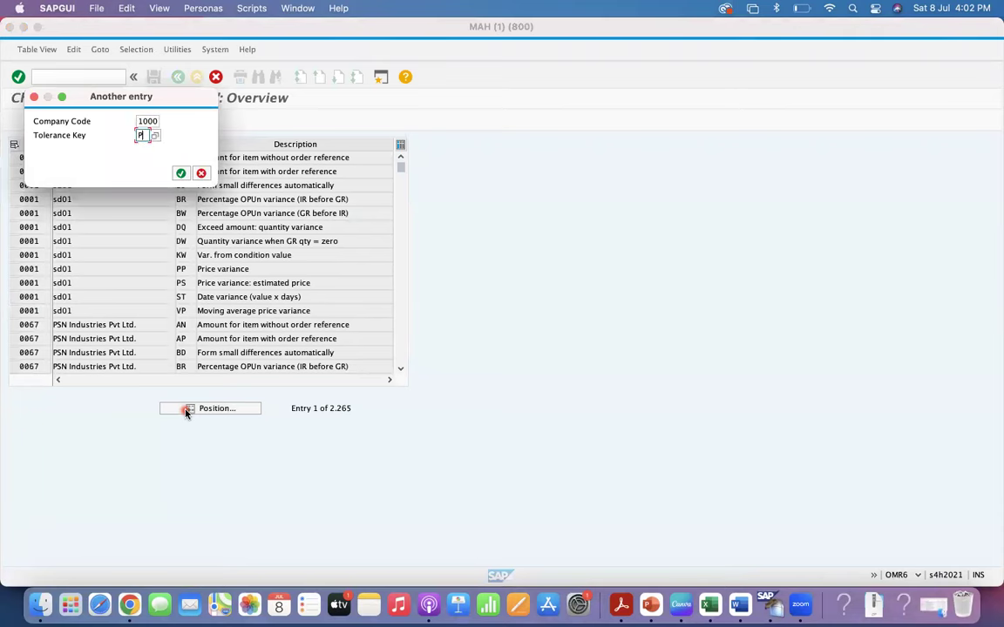
key(Return)
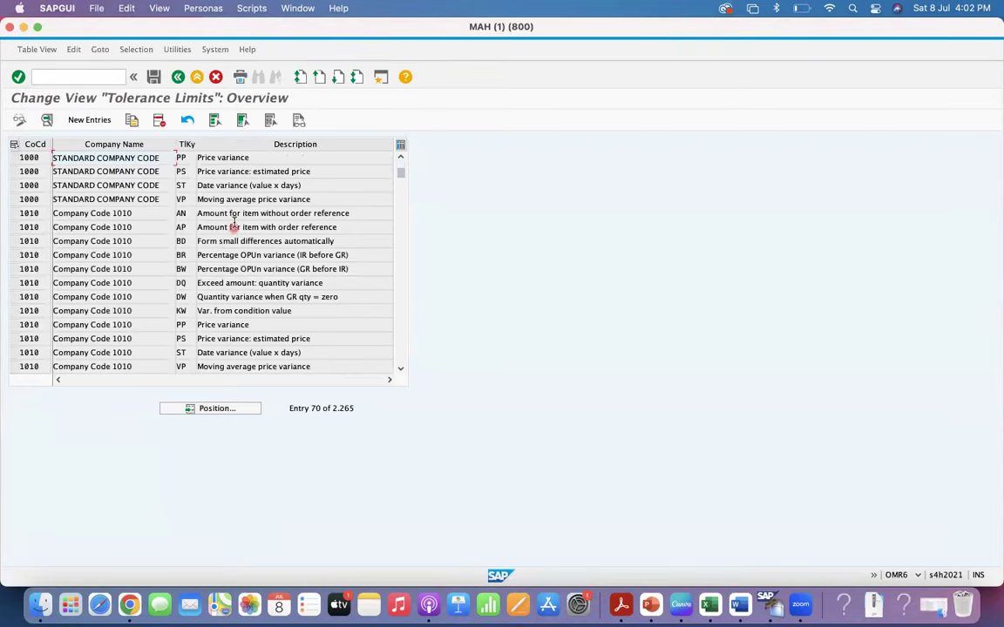
click(14, 159)
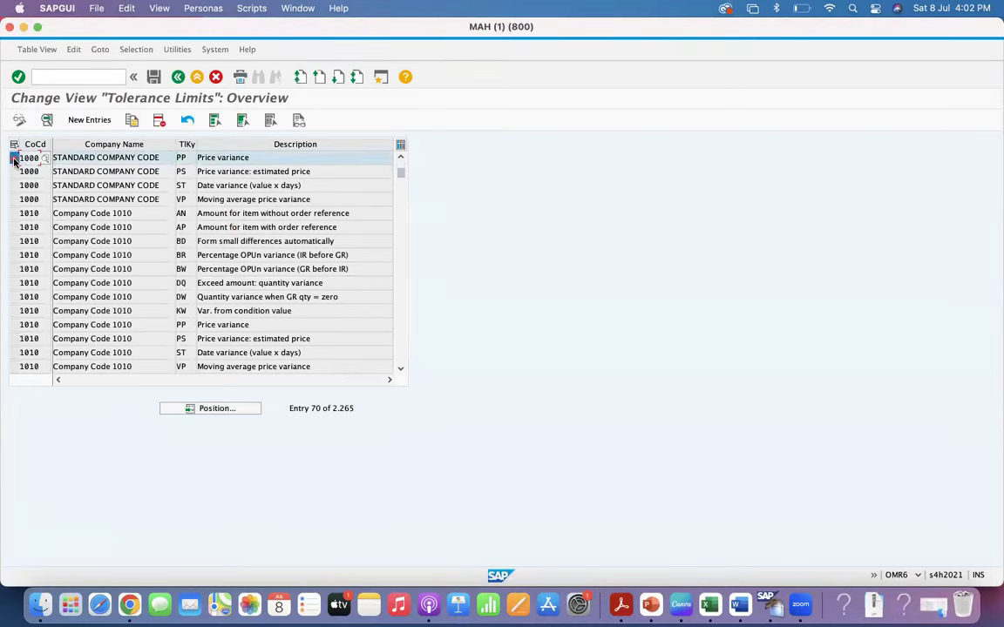
click(46, 121)
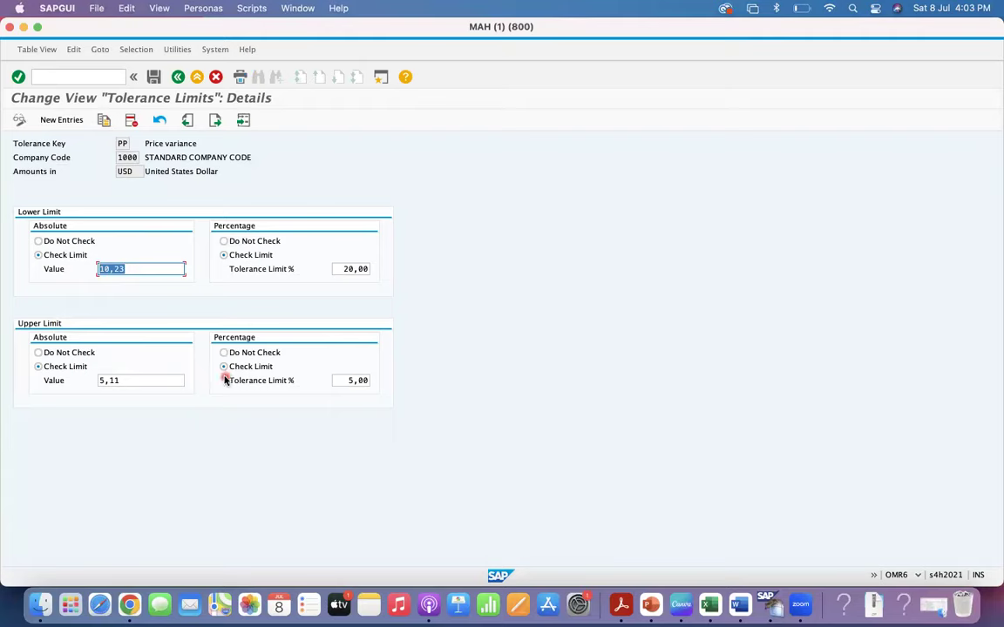
Step: Examine the upper limit's absolute value and percentage for price variance, return to the overview and deselect the entry
click(148, 381)
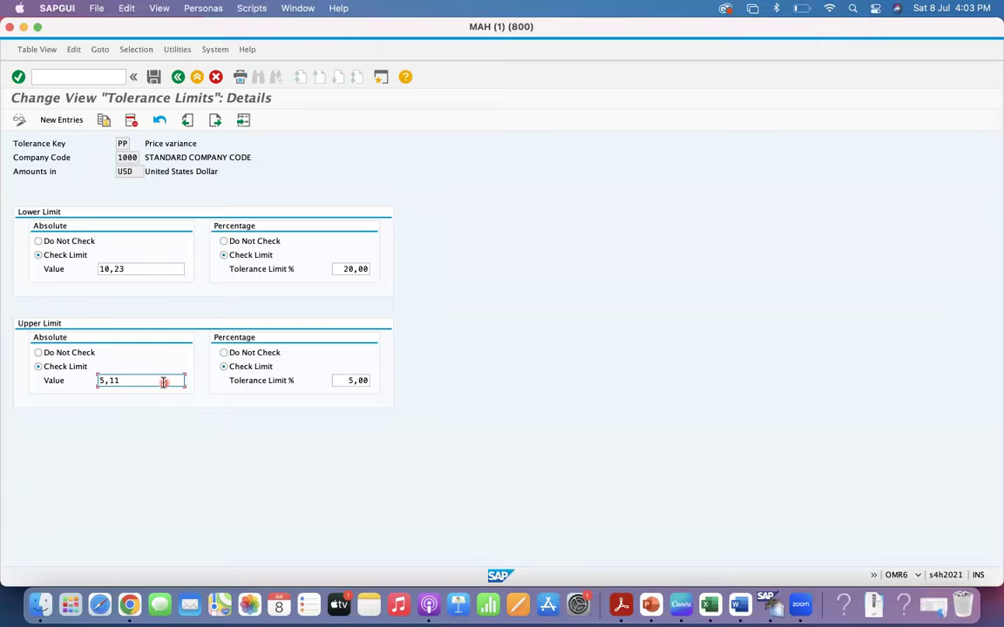
click(342, 380)
drag(342, 380, 369, 380)
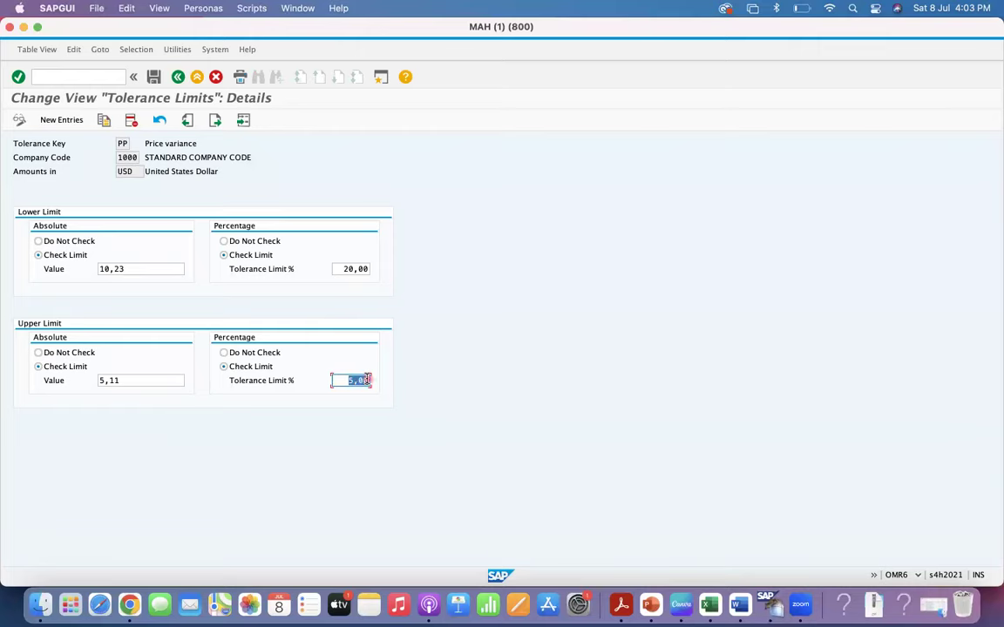
click(135, 378)
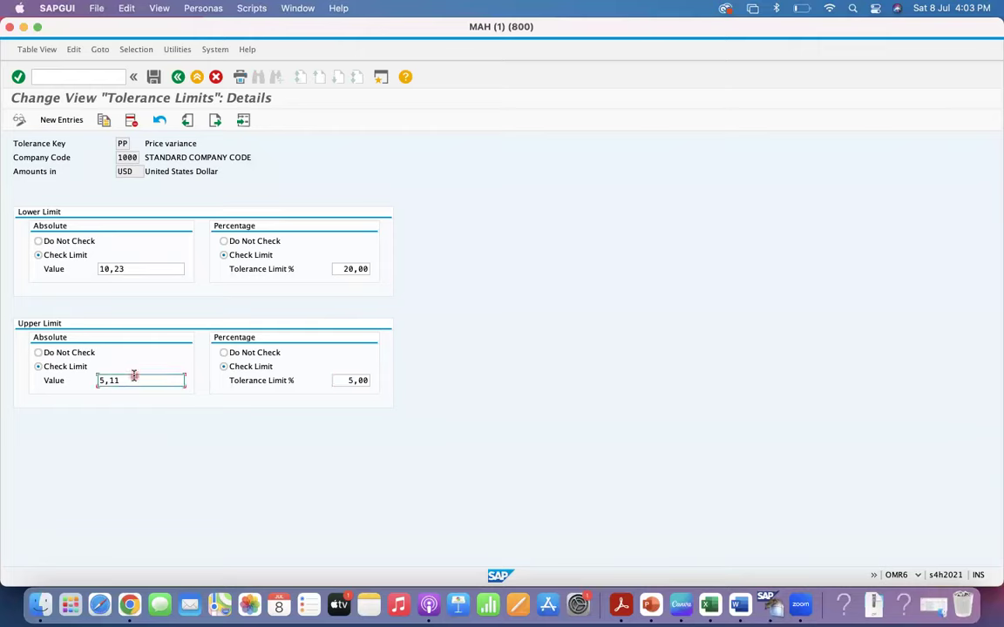
drag(134, 378, 94, 381)
click(178, 78)
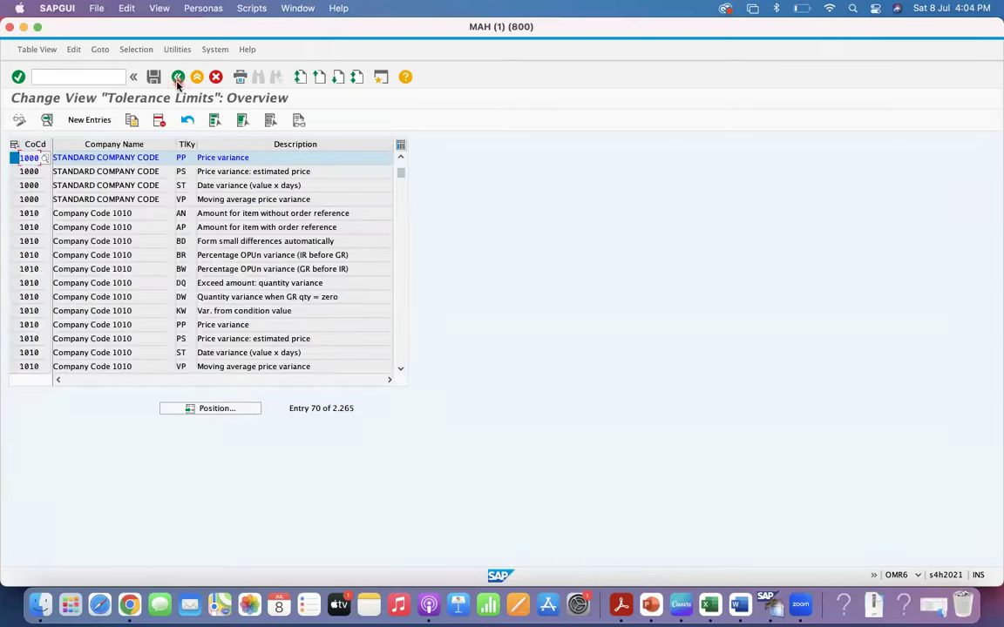
click(11, 159)
Step: Switch to the browser's channel content list and open the Apr 11 quiz on PO and IR quantities and amounts in a new tab
key(super+Tab)
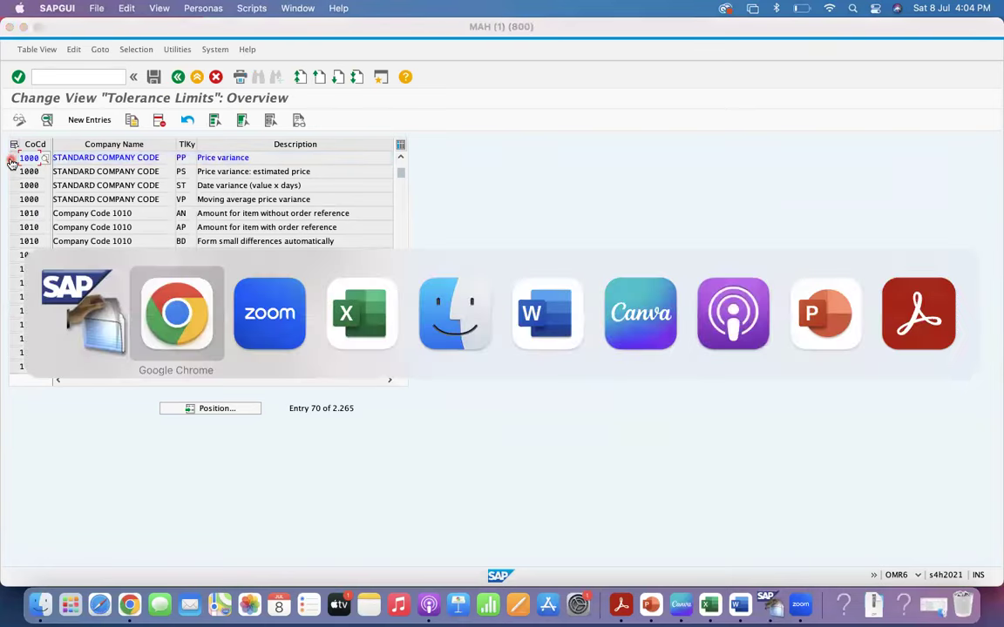
click(92, 18)
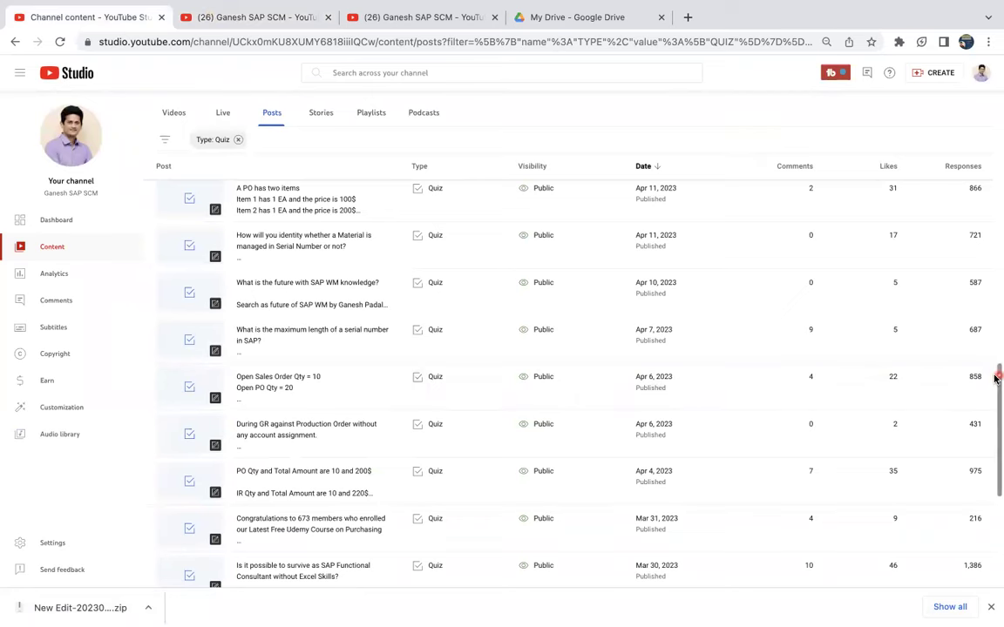
drag(996, 377, 995, 281)
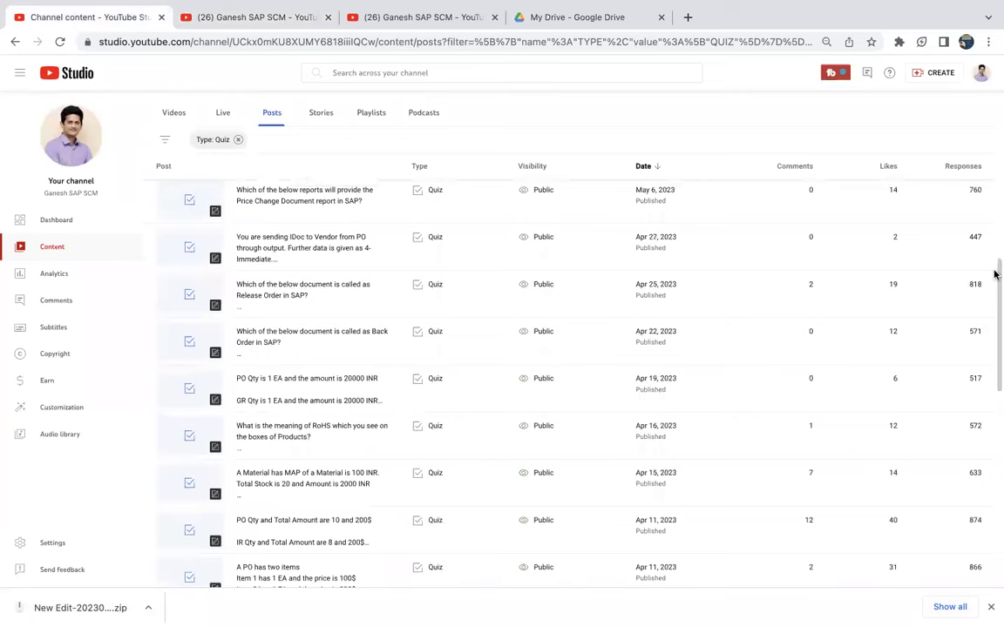
right_click(198, 526)
click(229, 505)
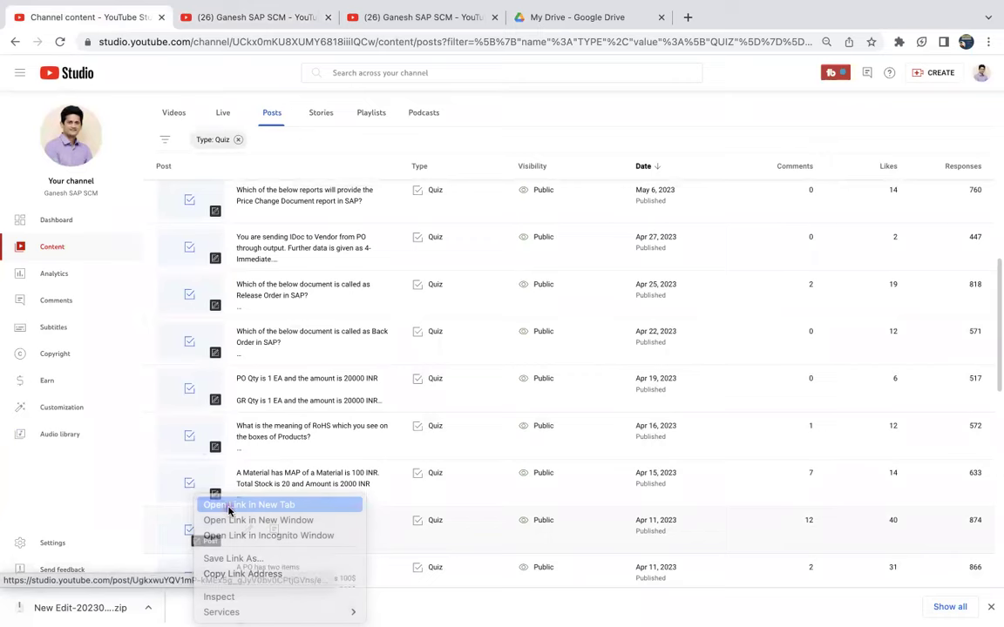
Step: Open each of the seven quiz posts dated Apr 15 through May 6, 2023 in its own new tab
right_click(208, 498)
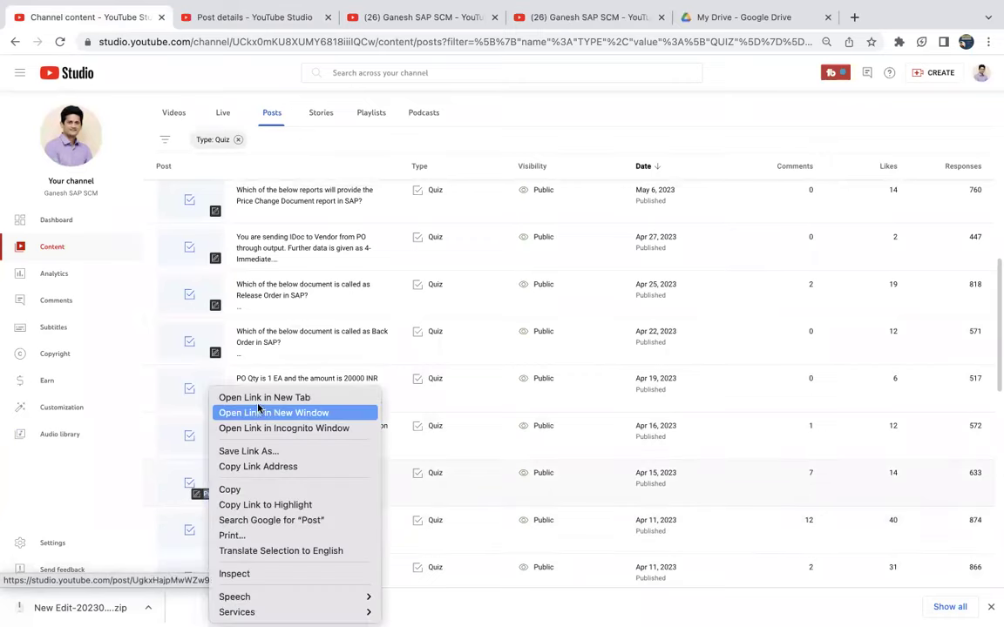
click(235, 357)
right_click(215, 445)
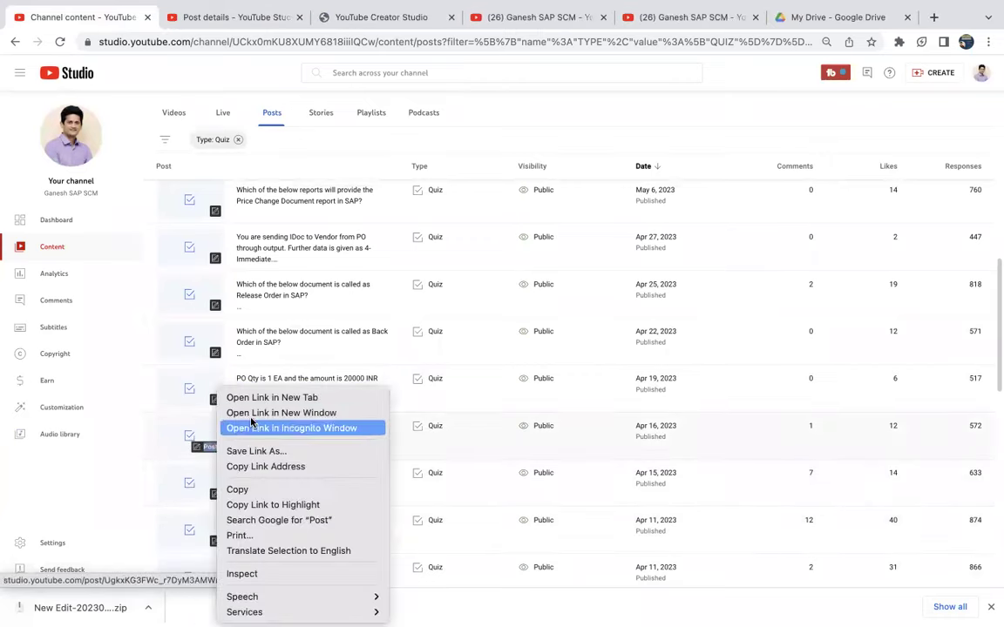
click(248, 401)
right_click(216, 394)
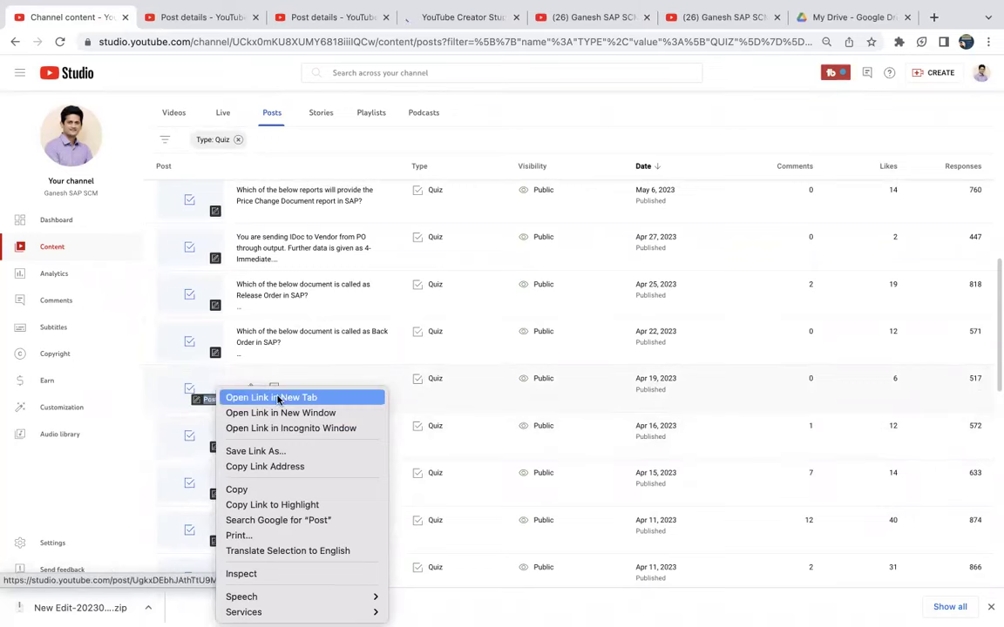
click(247, 398)
right_click(215, 354)
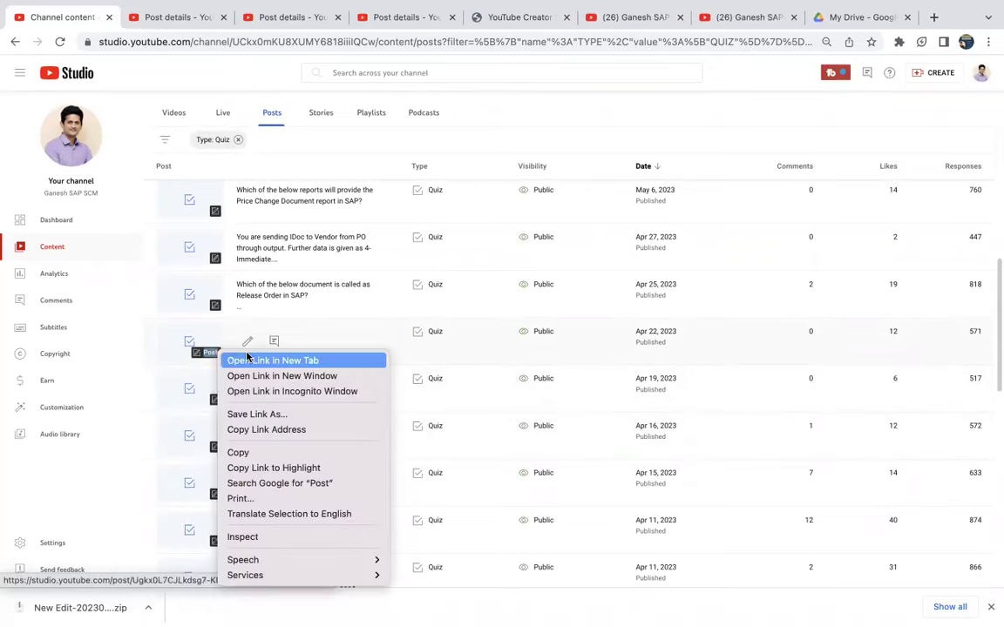
click(244, 359)
right_click(214, 305)
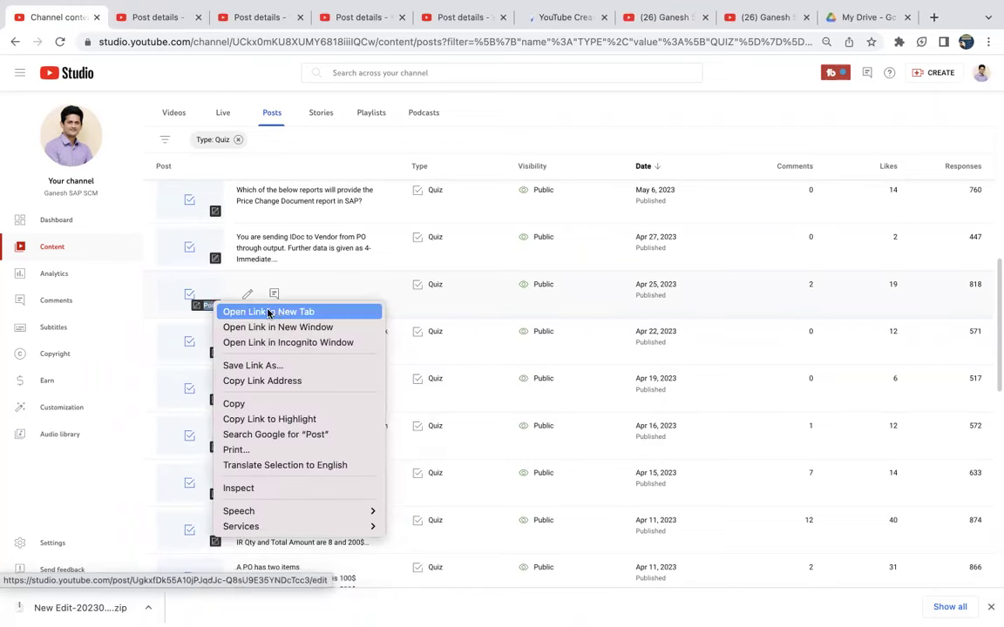
click(246, 311)
right_click(216, 259)
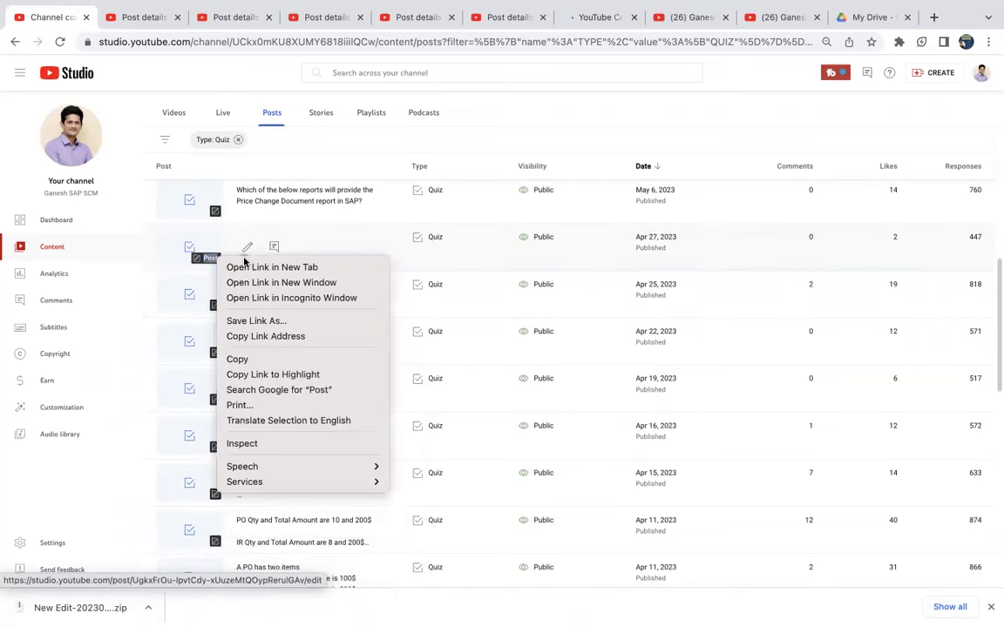
click(246, 265)
right_click(216, 211)
click(232, 219)
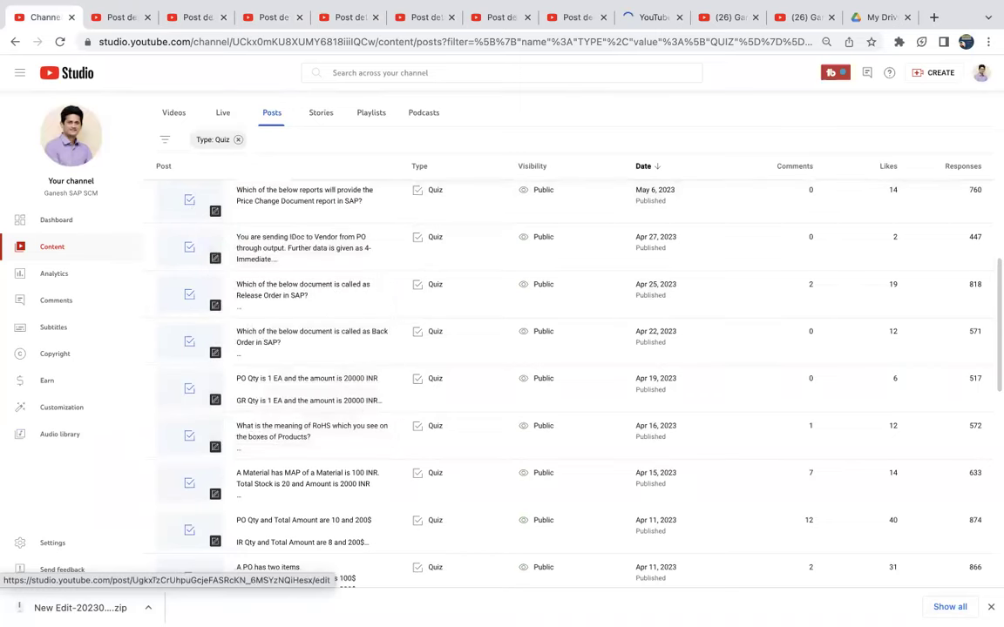
Step: View the Apr 11 quiz on PO and IR quantities as a public post in a new tab and close its details tab
click(117, 17)
right_click(70, 185)
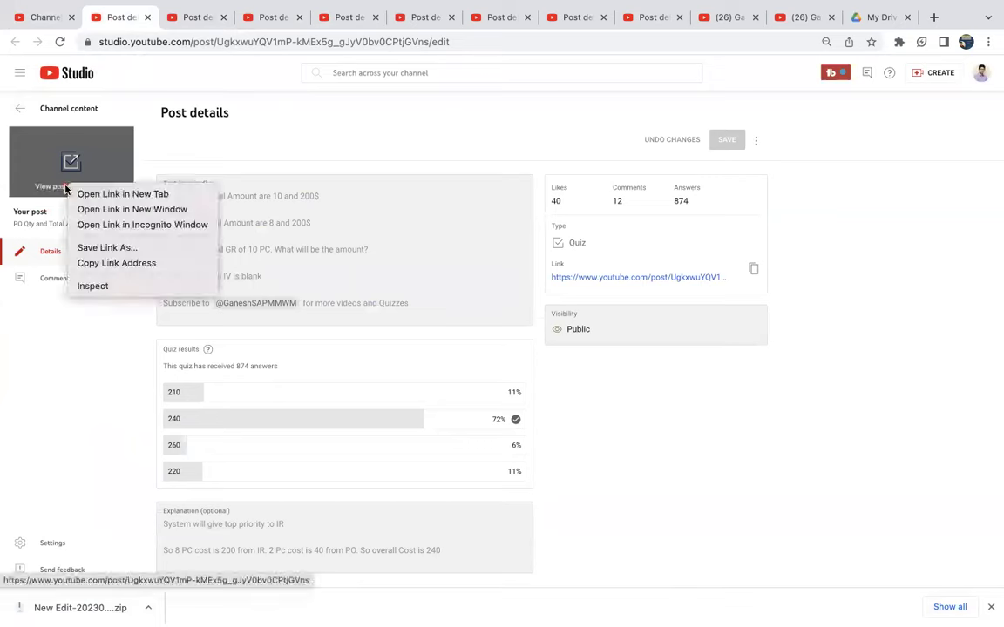
click(118, 201)
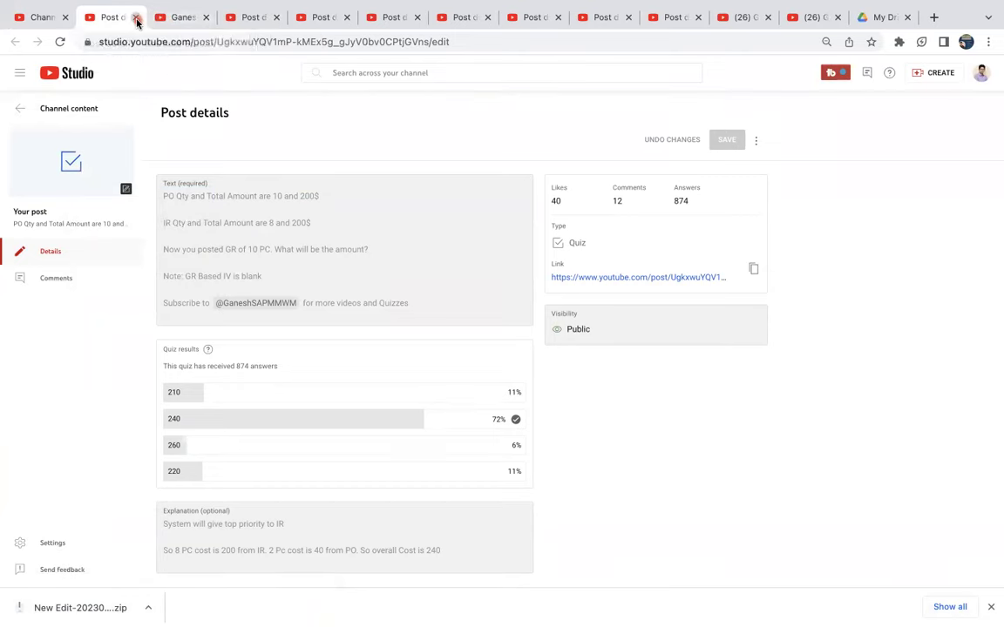
click(136, 18)
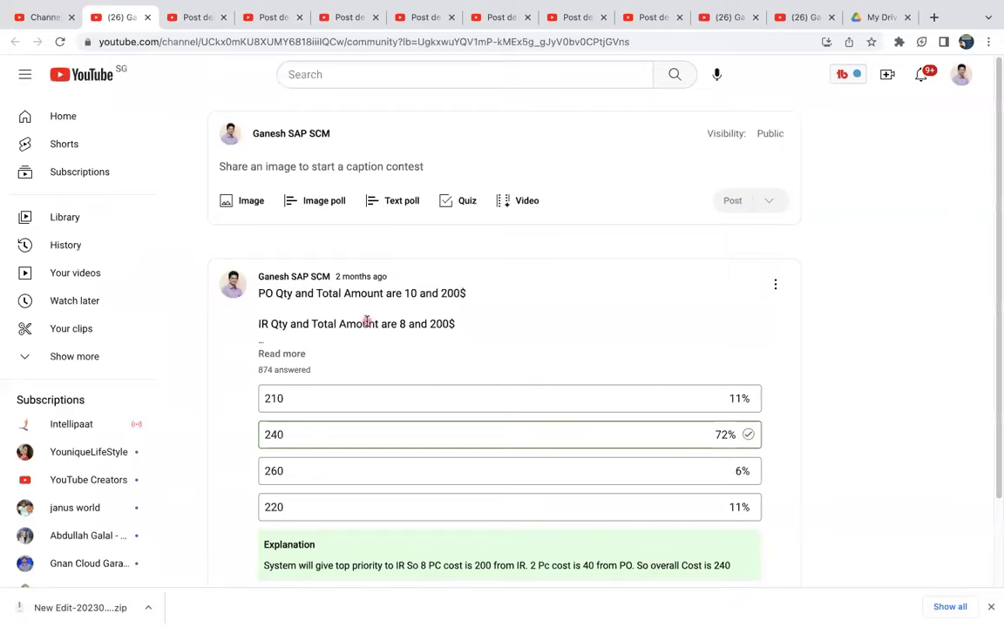
Step: Expand the full quiz question and examine its answer options and explanation
click(301, 354)
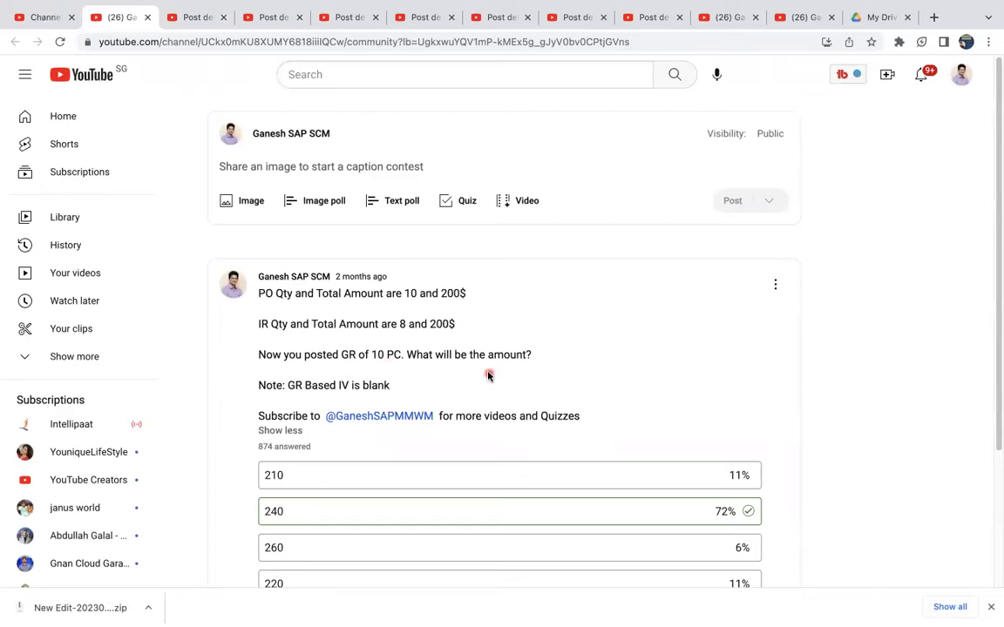
scroll(489, 375, down, 1)
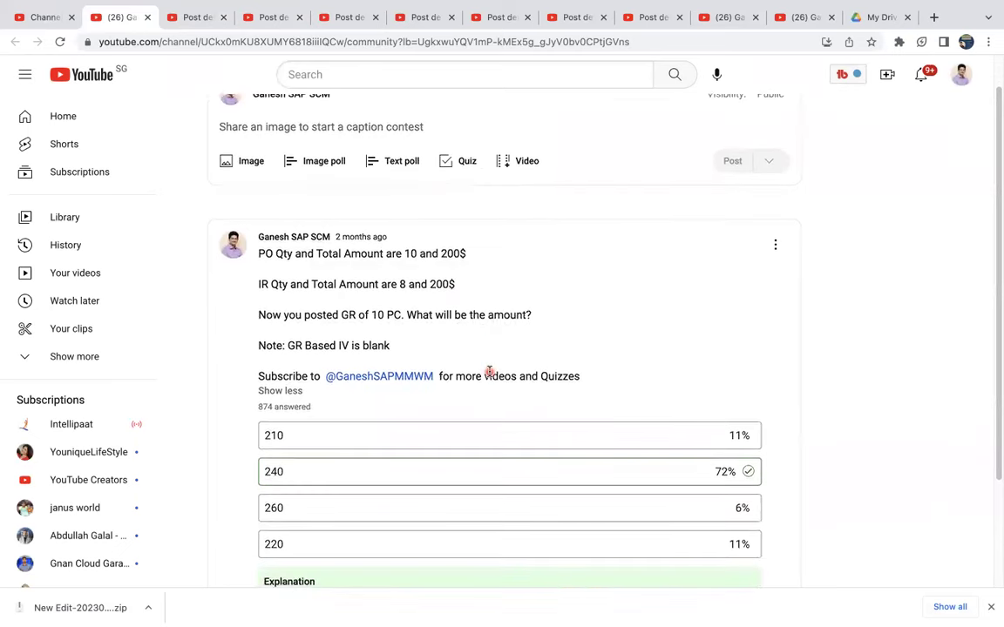
scroll(484, 405, down, 3)
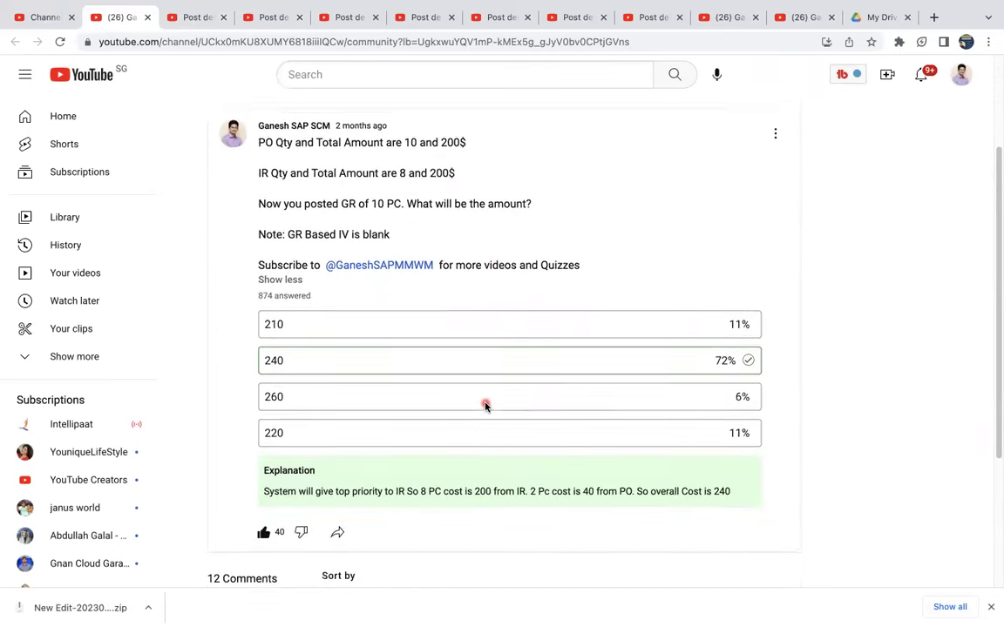
scroll(485, 405, up, 2)
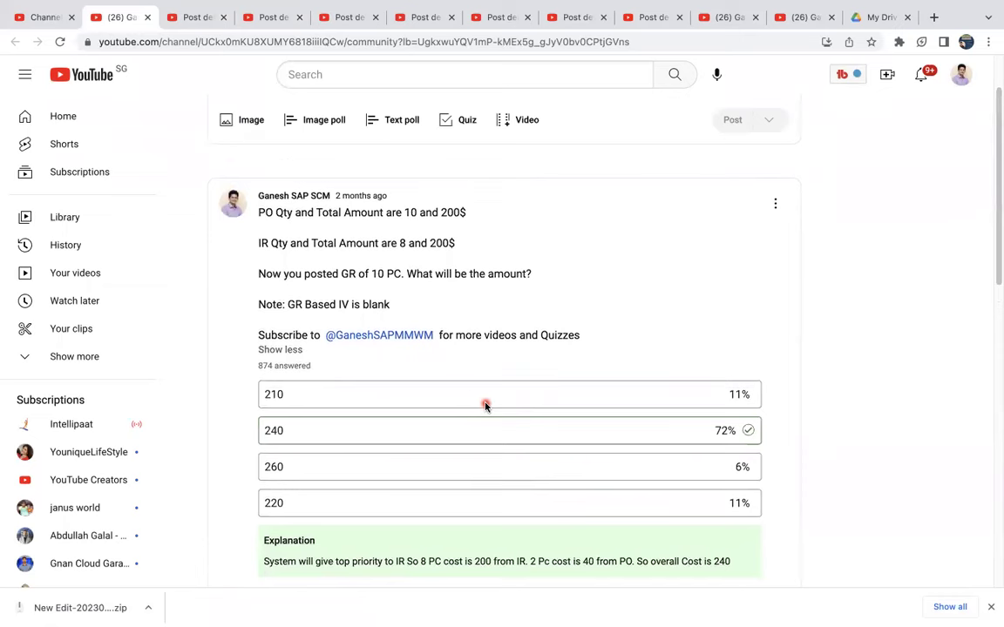
Step: Switch to the Excel workbook Book1, go to the empty rows below the plant price list and recheck the quiz question
key(super+Tab)
key(super+Tab)
key(super+Tab)
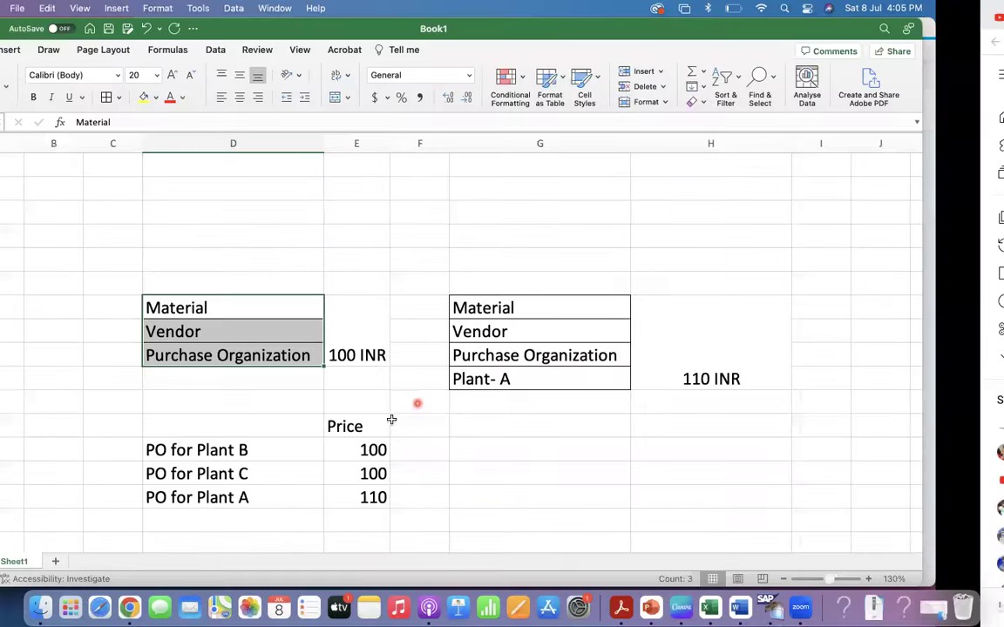
click(286, 531)
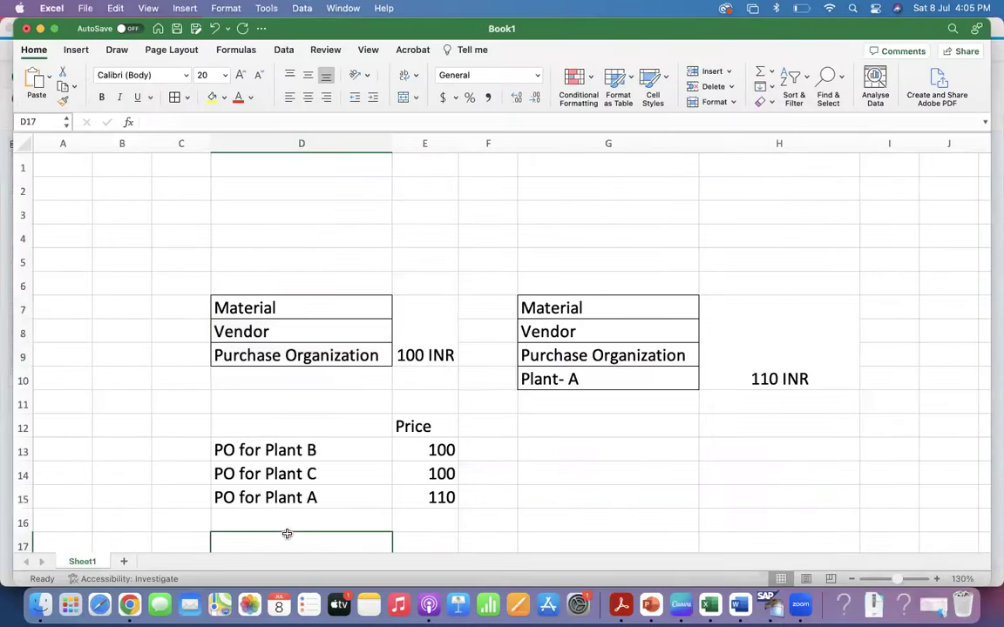
scroll(287, 534, down, 10)
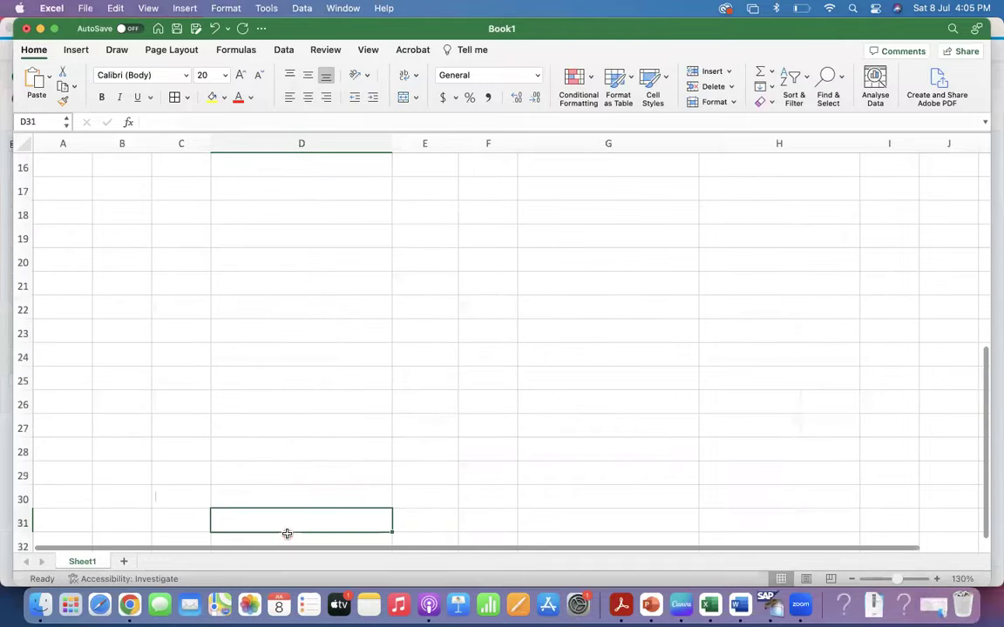
key(super+Tab)
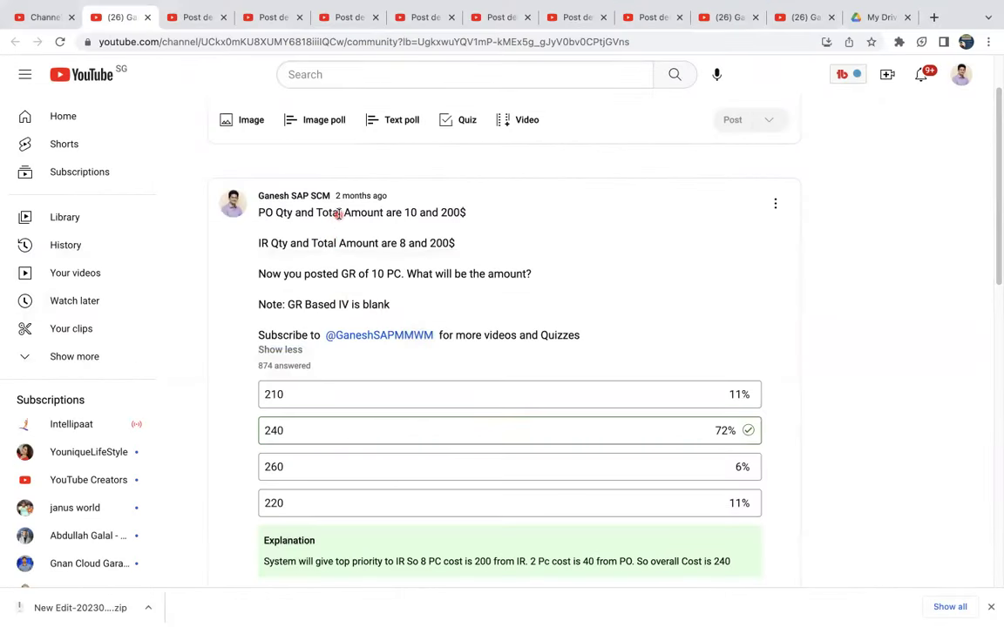
key(super+Tab)
Step: Enter PO in cell C20, Quantity in D20 and the quiz's PO quantity of 10 in E20
click(187, 254)
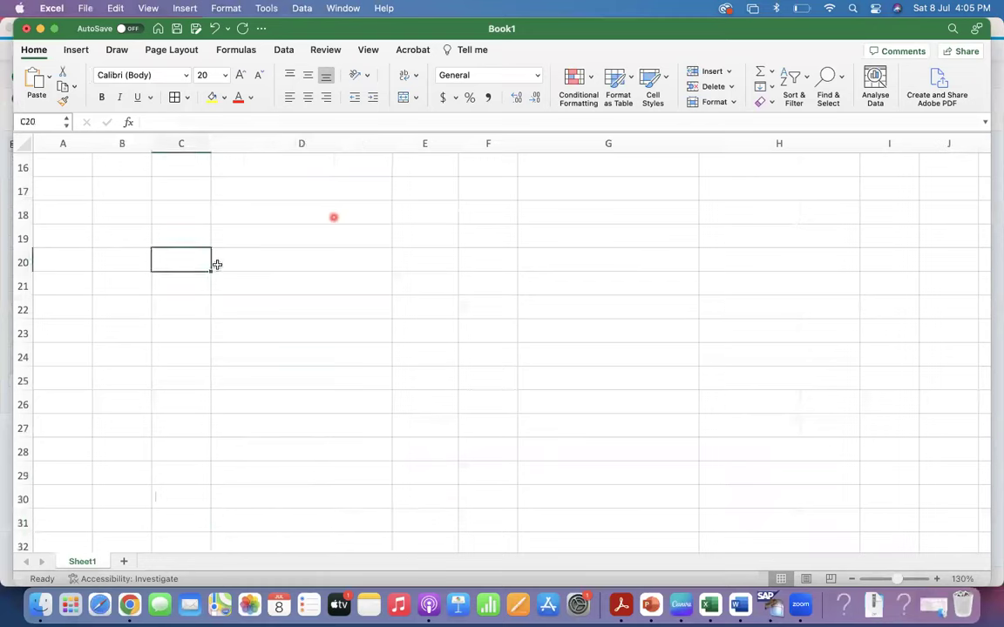
text(p)
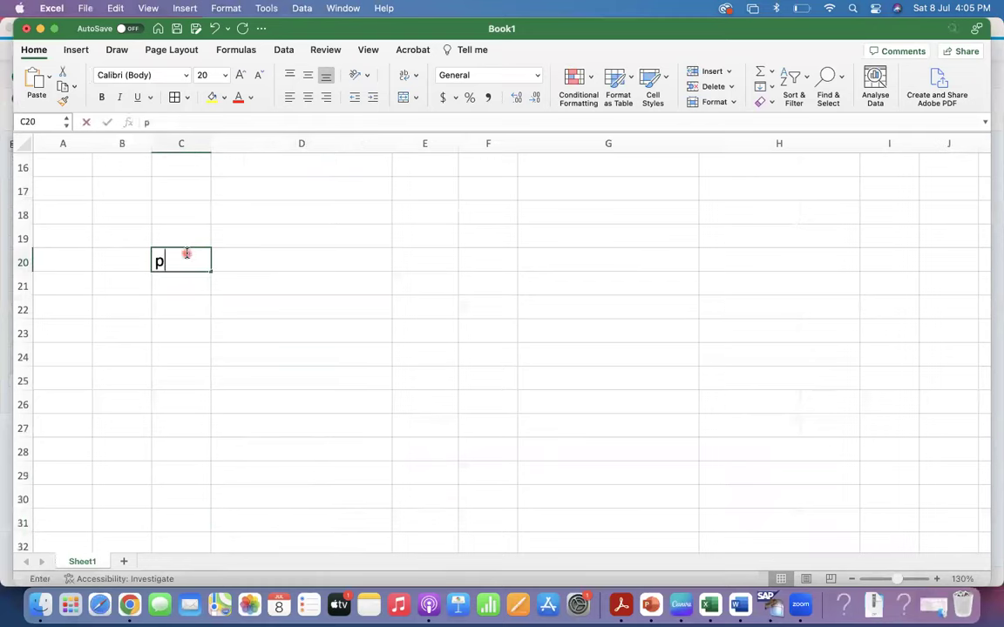
key(BackSpace)
text(o)
key(BackSpace)
text(PO)
key(Tab)
text(Quantity)
key(Tab)
key(super+Tab)
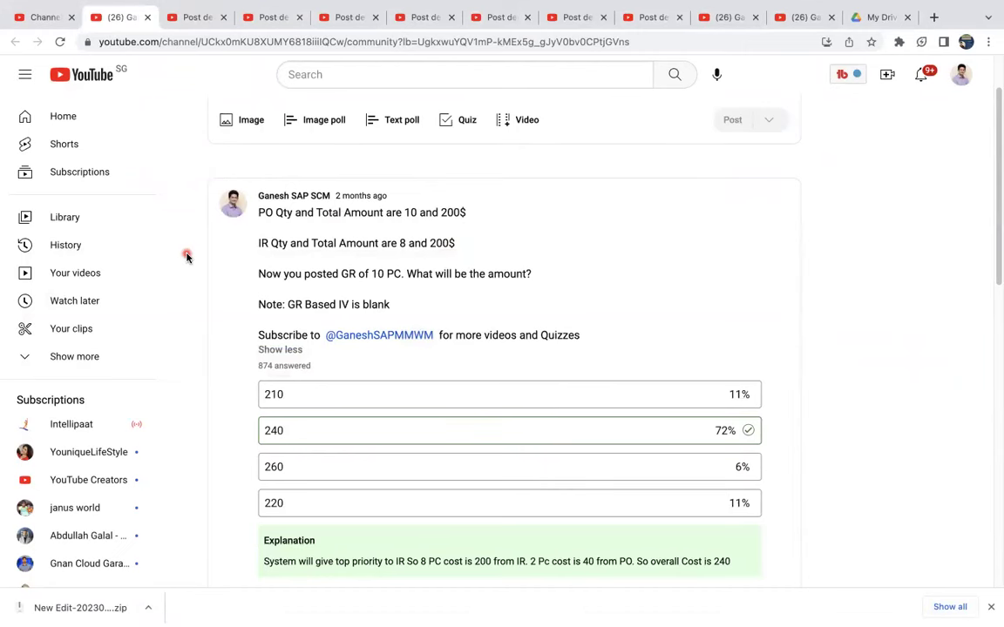
key(super+Tab)
text(10)
key(Return)
Step: Add the PO's Amount label in D21 and, checking the quiz question, enter 200 in E21
key(Tab)
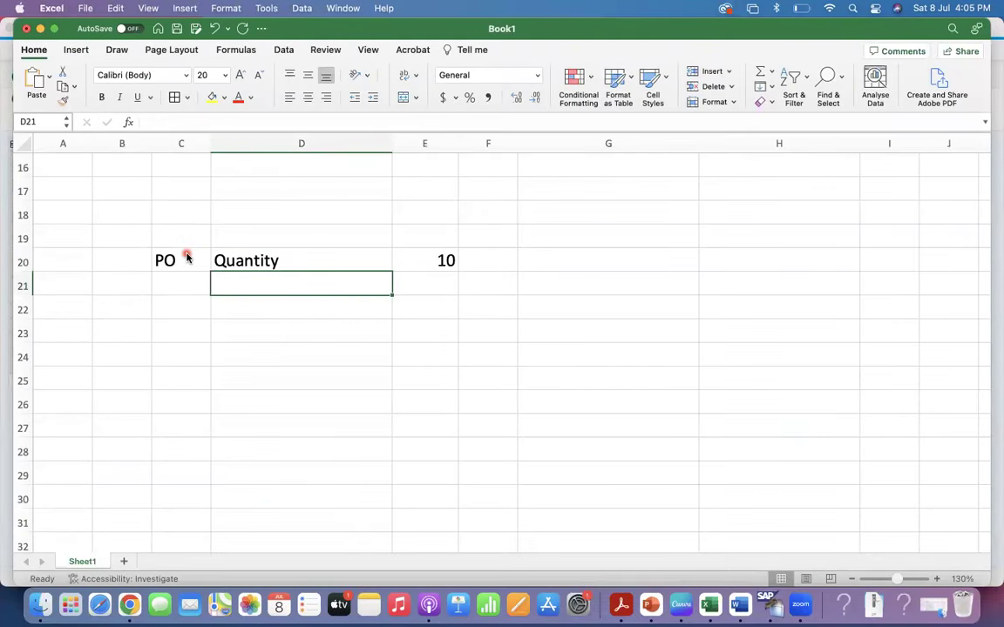
text(Amount)
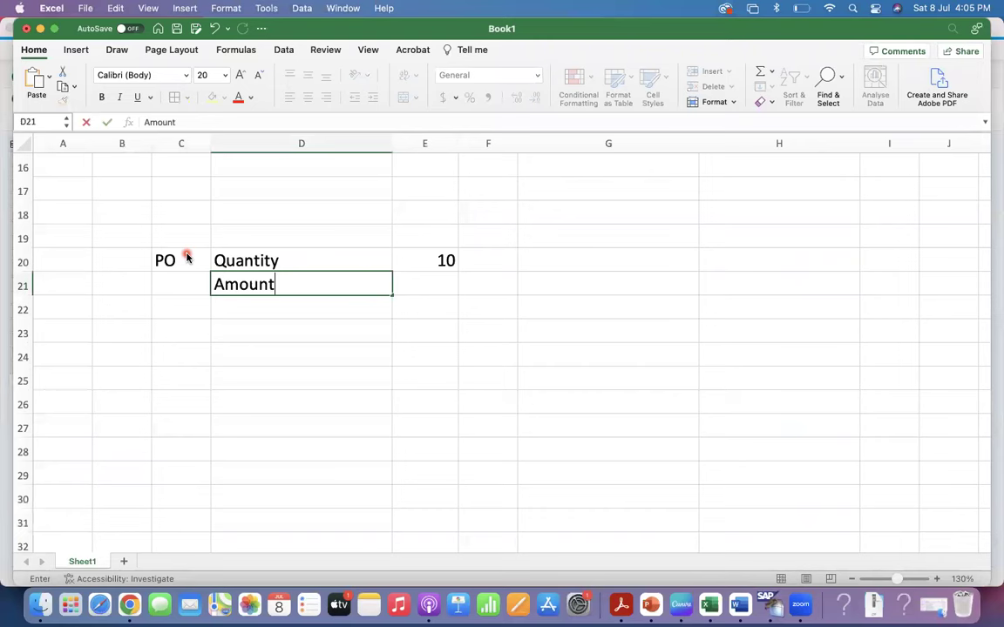
key(Tab)
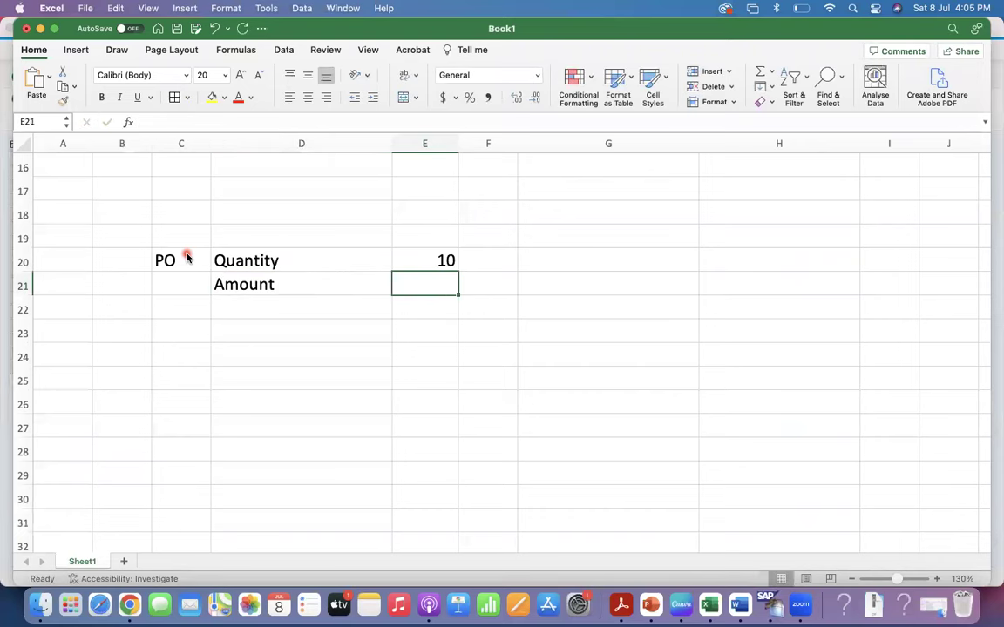
key(super+Tab)
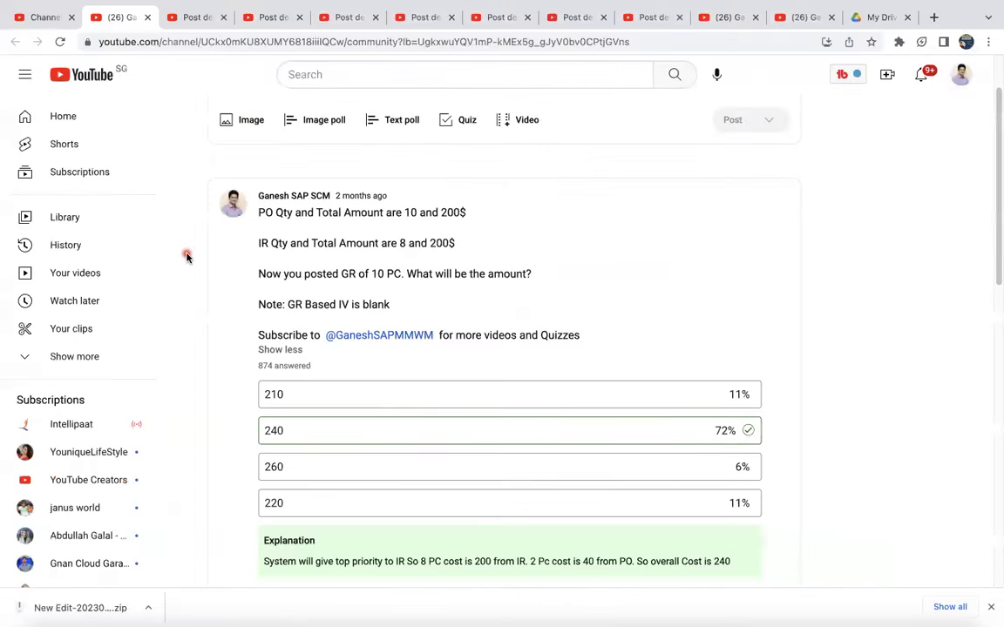
key(super+Tab)
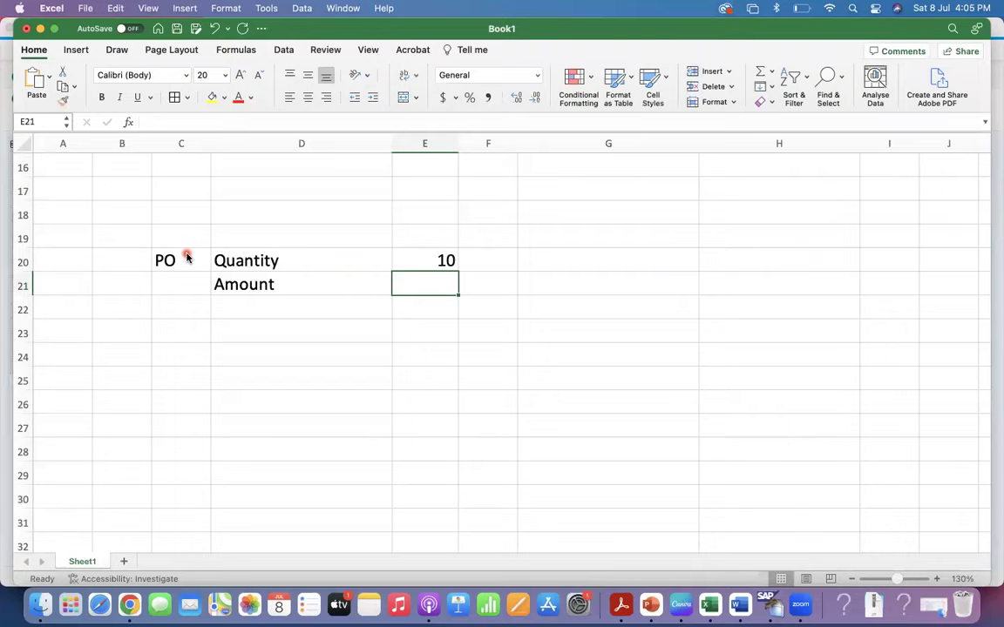
key(super+Tab)
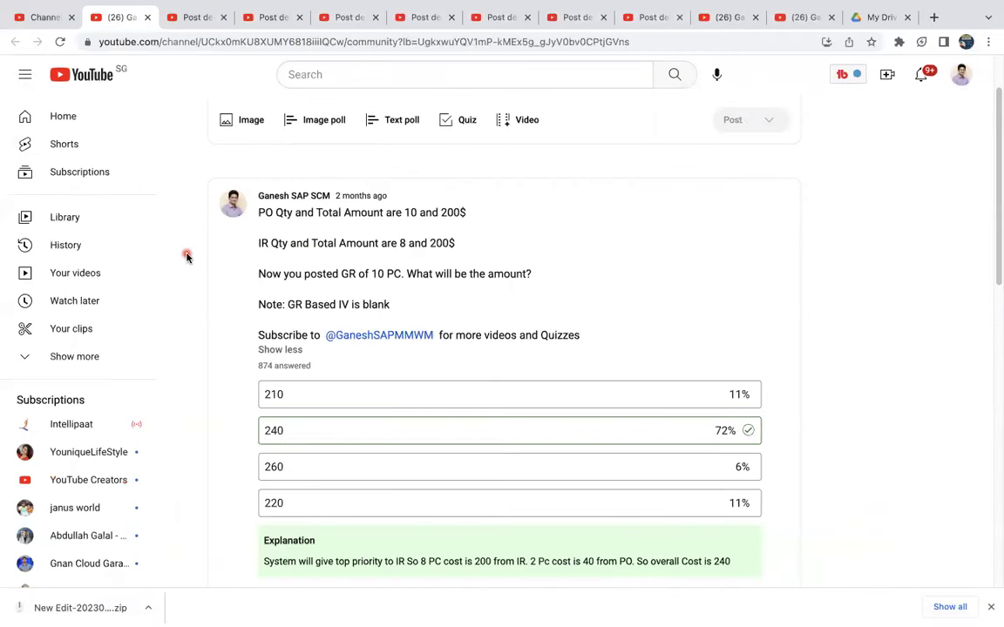
key(super+Tab)
text(200)
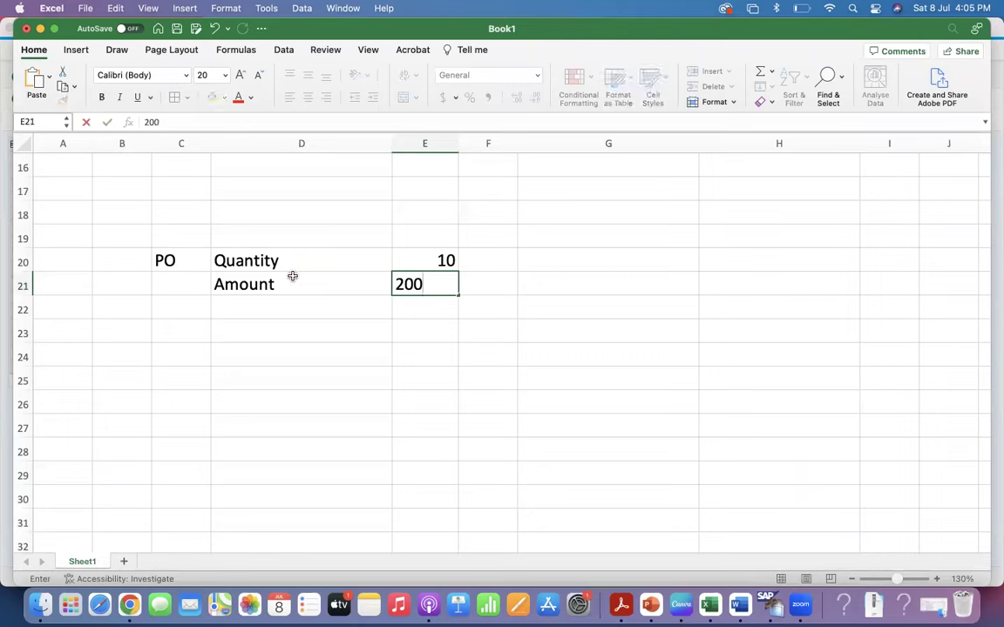
key(Tab)
Step: Add a Per Unit row for the PO in row 22 with the value 20
click(258, 313)
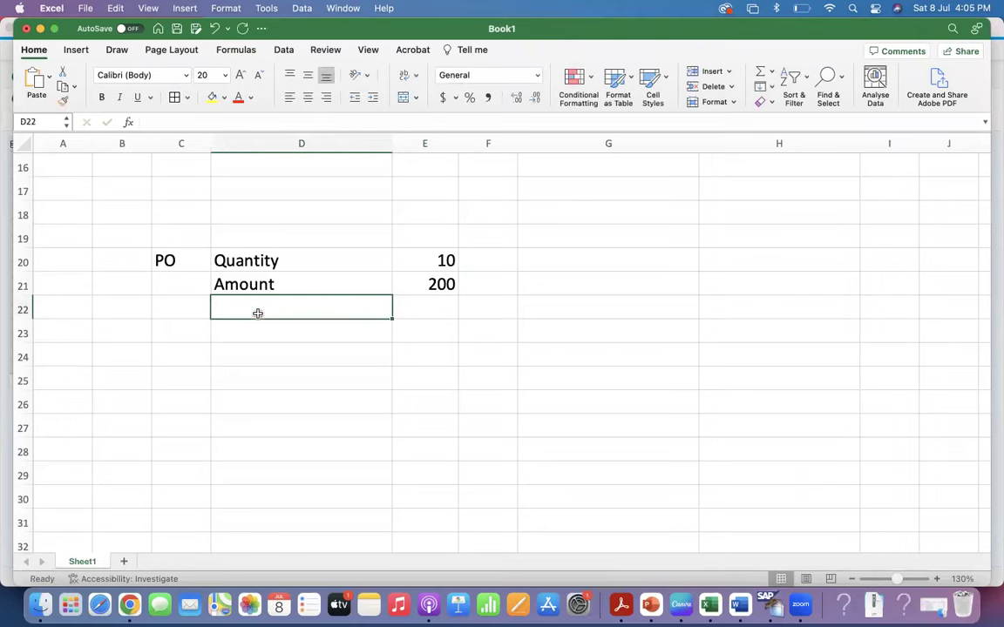
text(Per Unit)
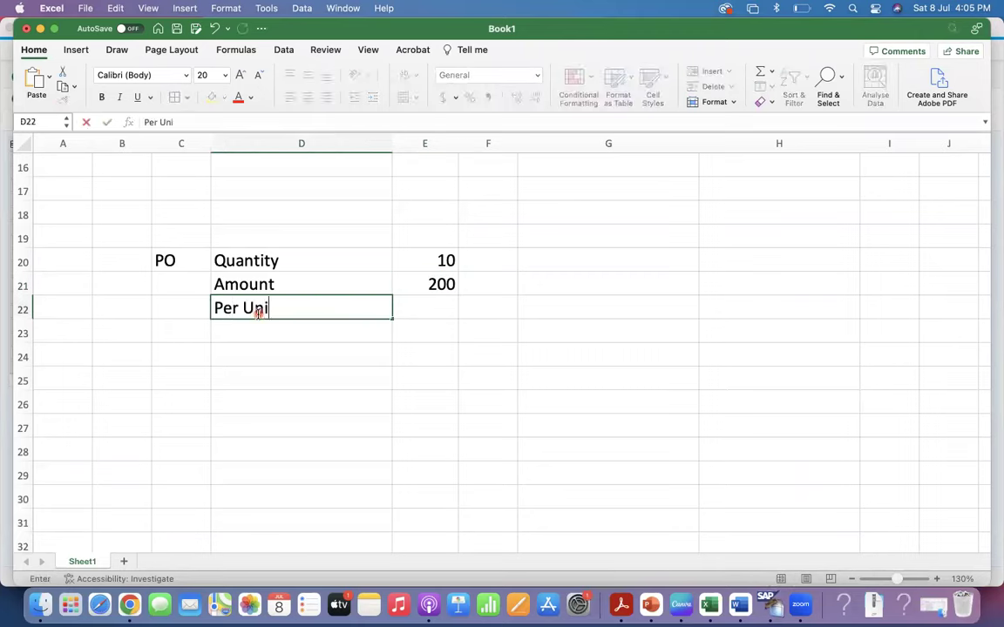
key(Tab)
text(20)
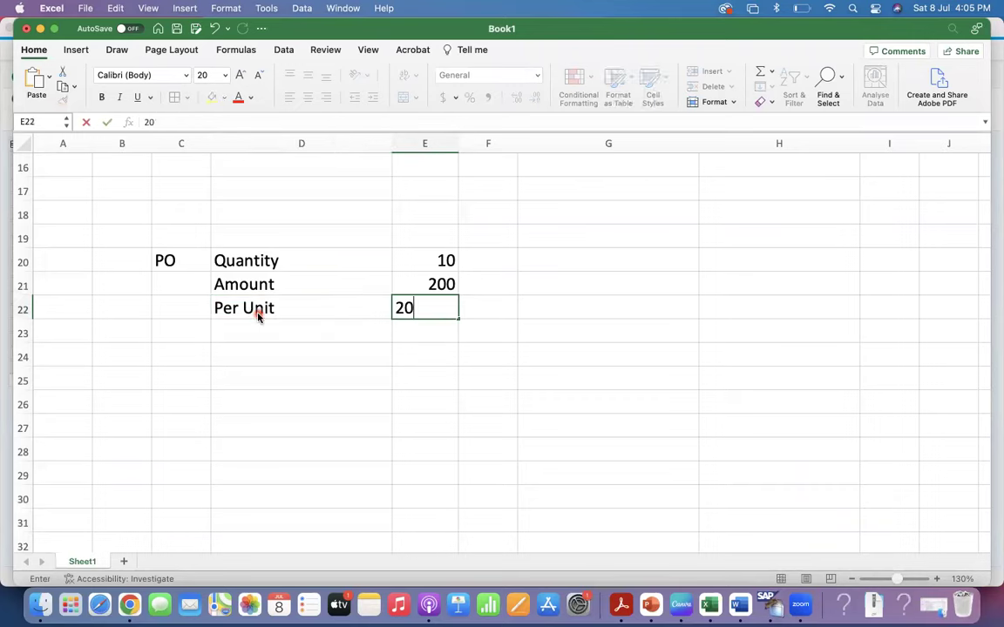
key(Return)
Step: Make the PO label bold and add a bold IR label in cell C24
click(172, 258)
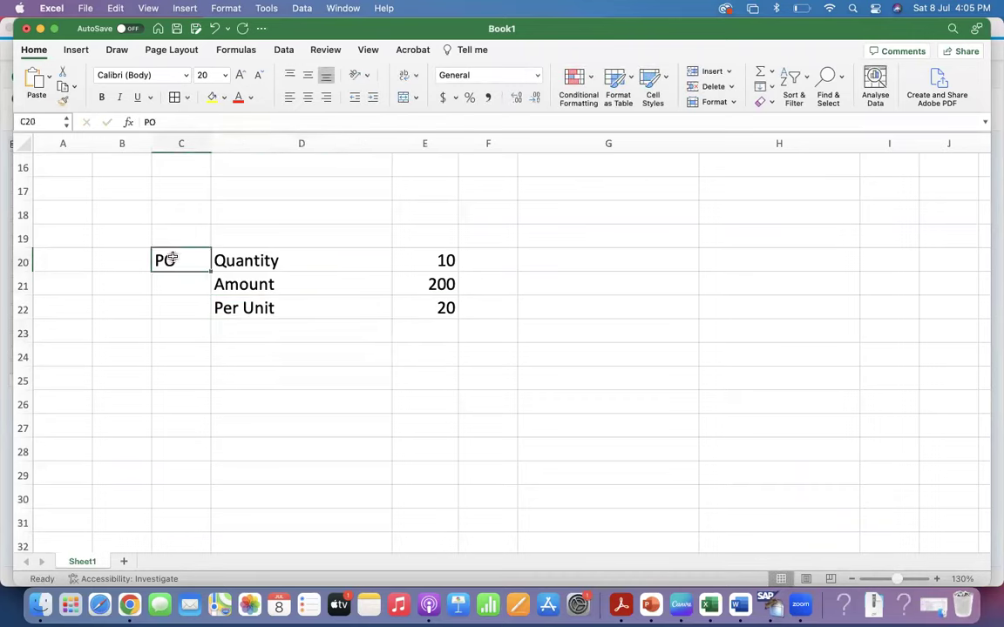
key(super+b)
click(175, 350)
text(IR)
key(Return)
click(175, 353)
key(super+b)
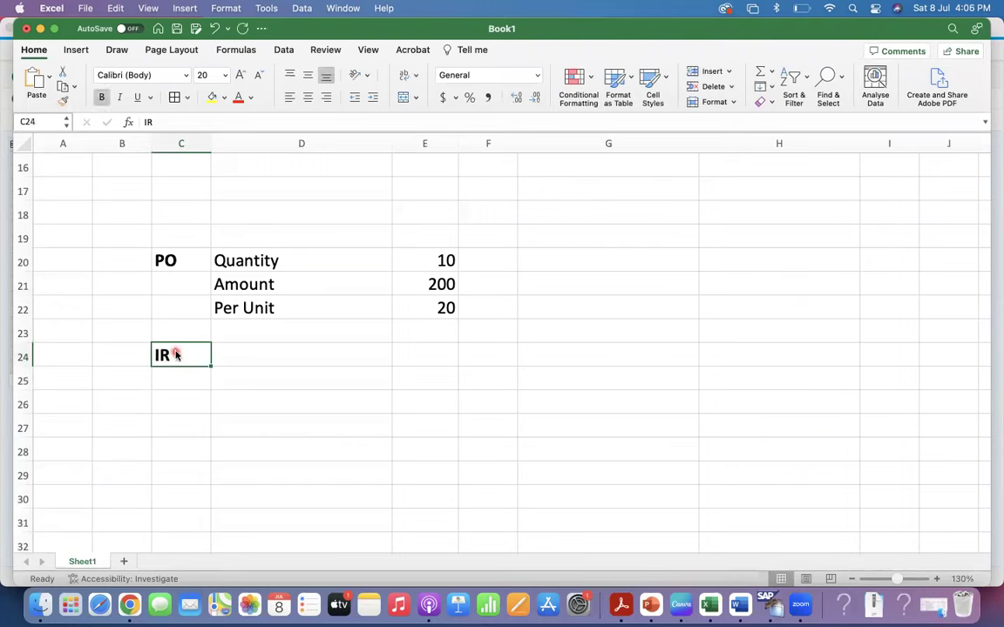
Step: Copy the PO's Quantity, Amount and Per Unit rows with their values into the IR block starting at D24
click(266, 353)
drag(296, 254, 421, 307)
key(super+c)
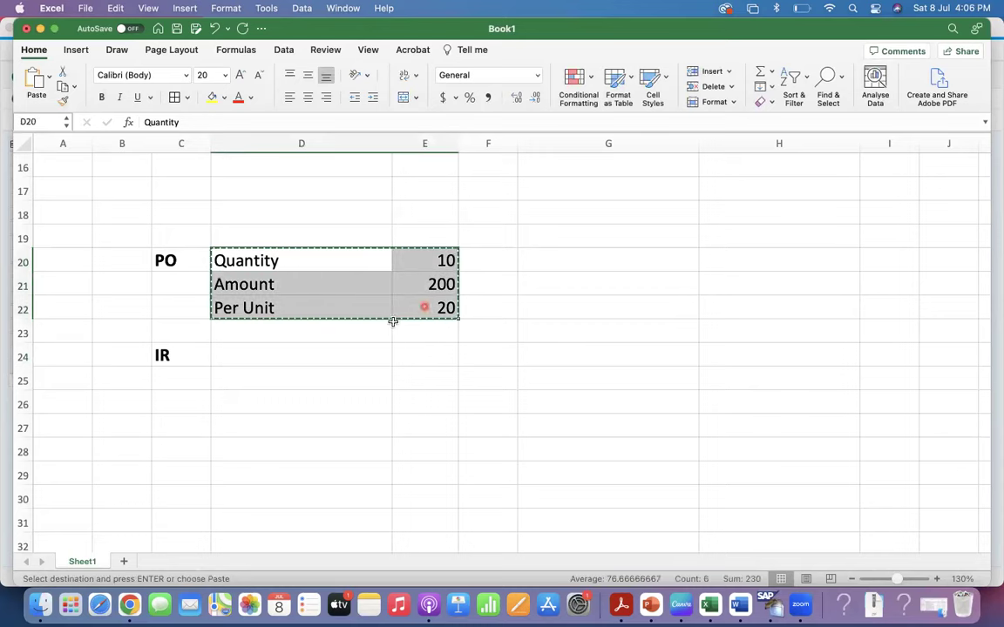
click(282, 356)
key(super+v)
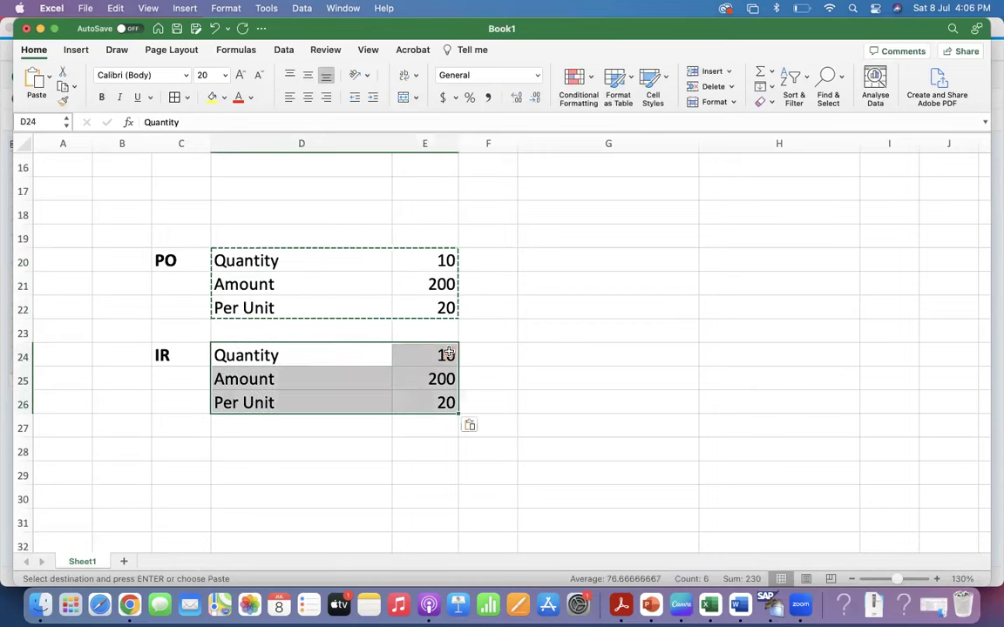
Step: Set the IR block's Quantity in E24 to 8
click(446, 354)
key(BackSpace)
key(Return)
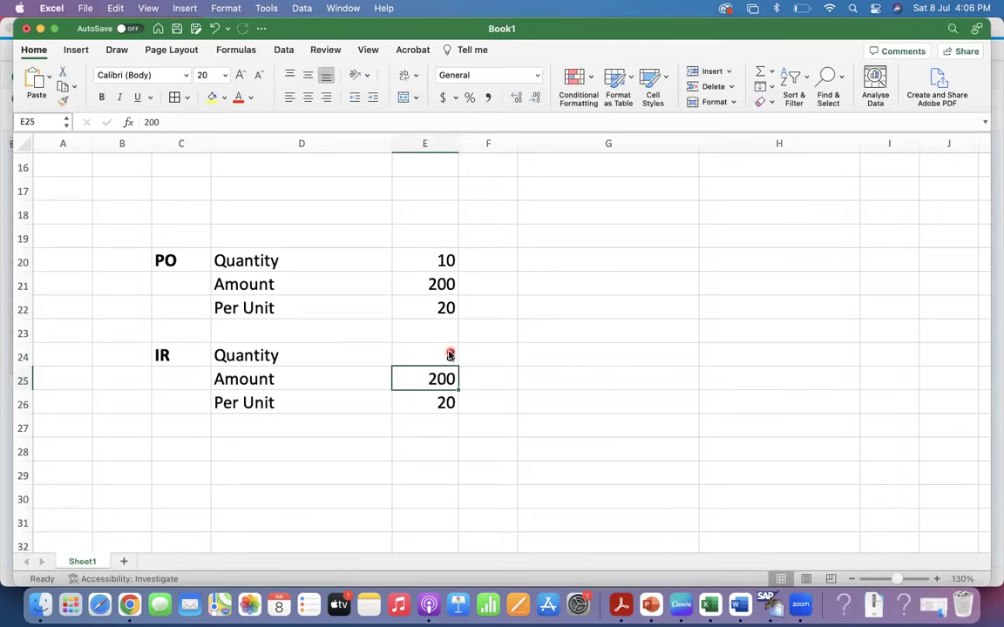
Step: Try to calculate the IR's Per Unit value in E26 with the formula =E24/E25
key(Return)
text(=)
key(Up)
key(Up)
text(/)
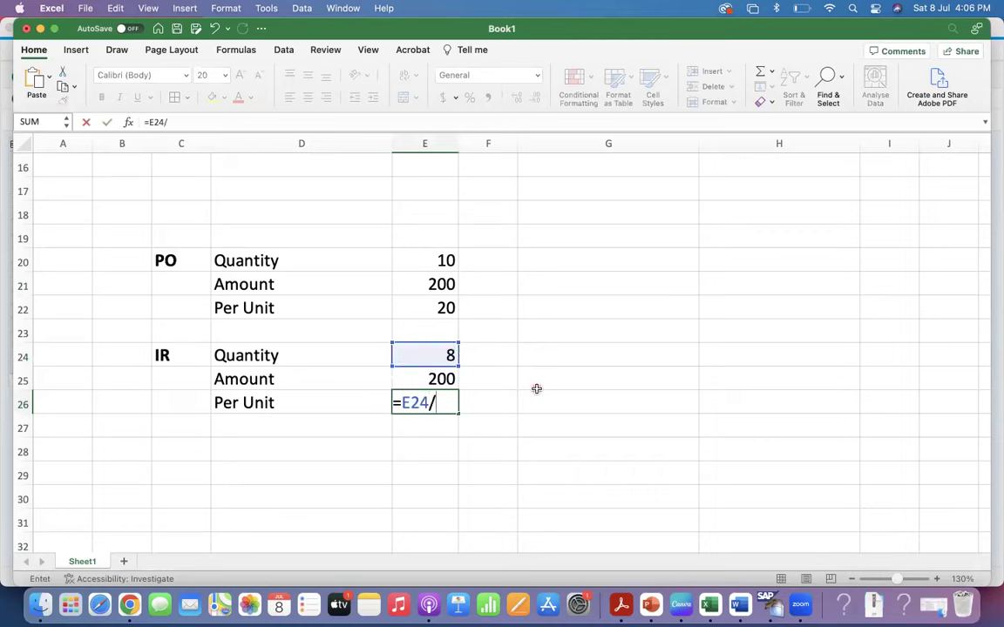
key(Up)
key(Return)
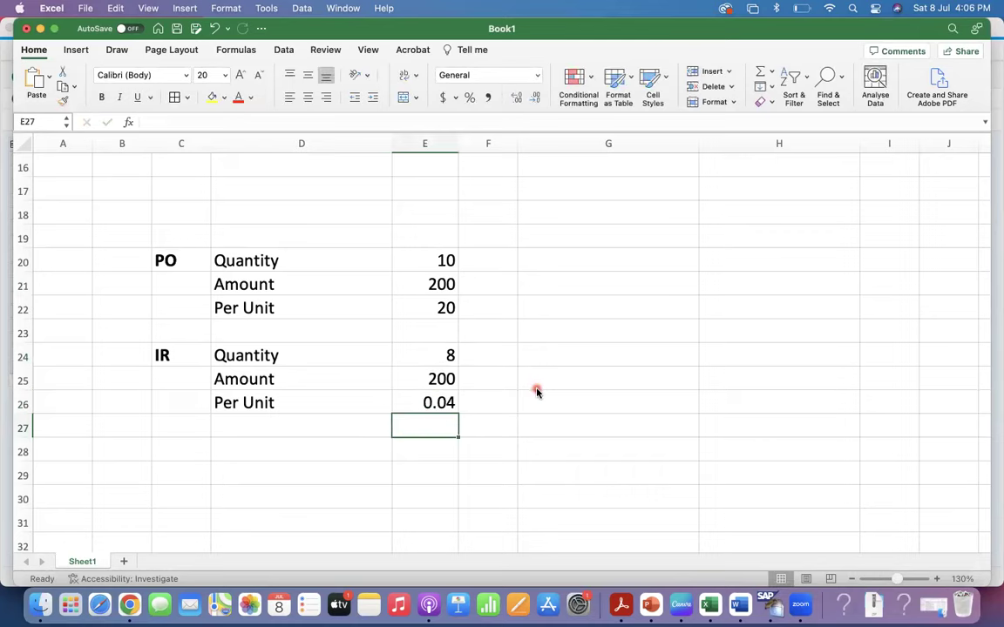
Step: Calculate the IR's Per Unit value in E26 with =E25/E24 and highlight the cell in yellow
key(Up)
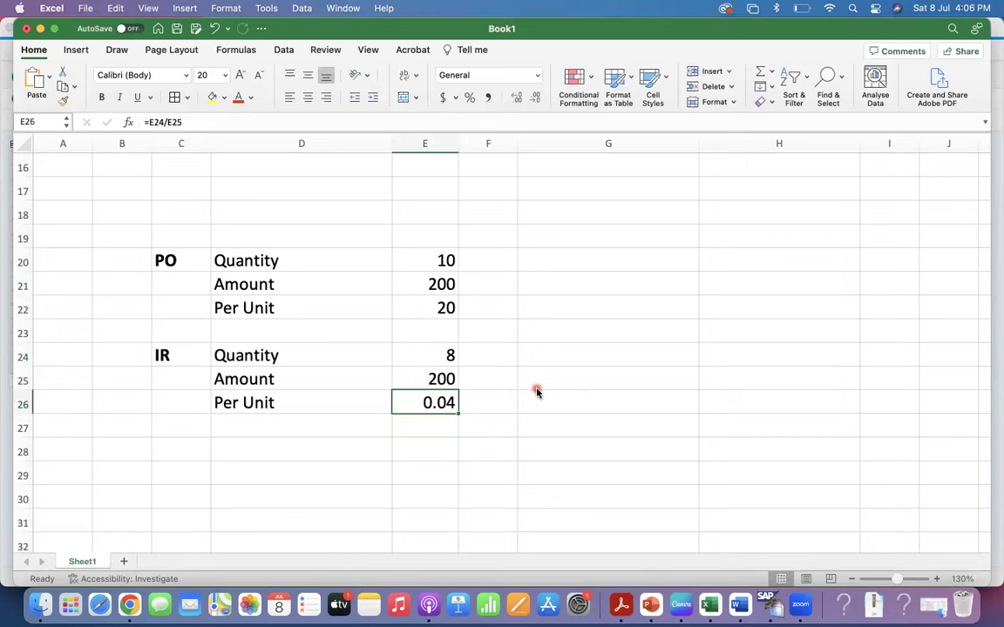
text(=)
key(Up)
text(/)
key(Up)
key(Up)
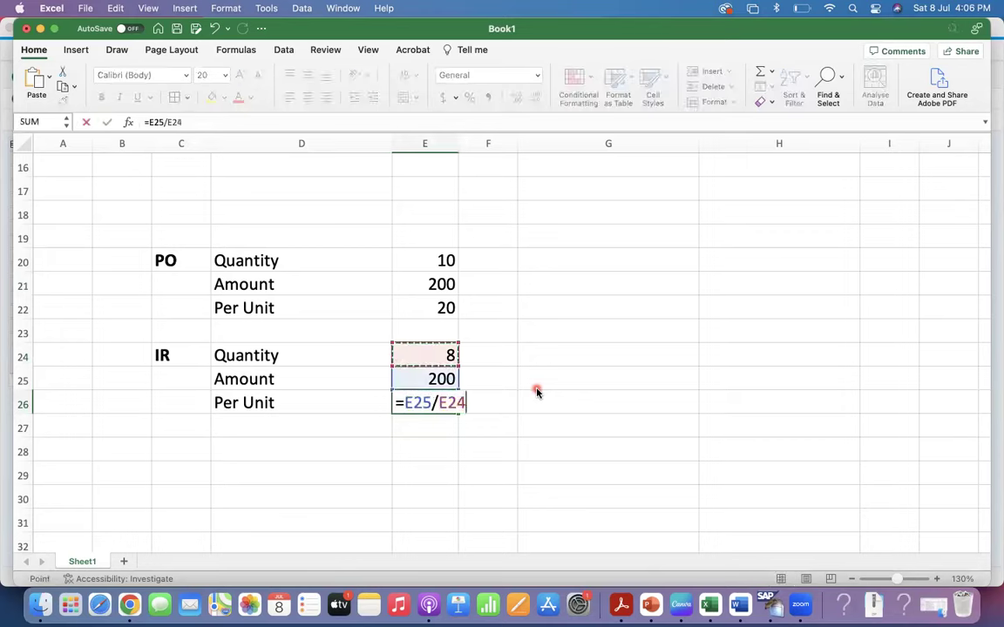
key(Return)
click(448, 404)
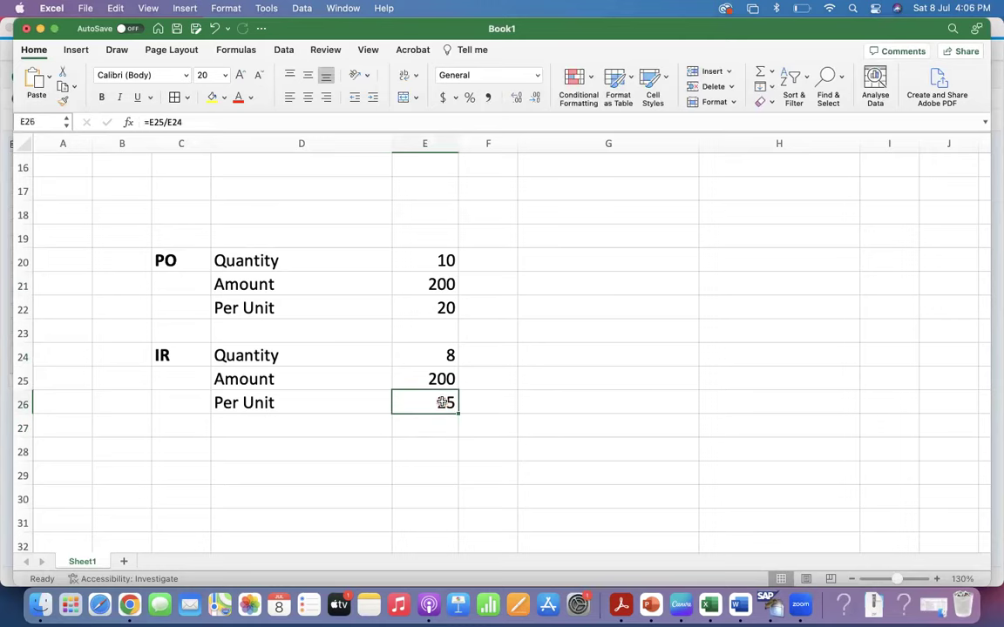
click(212, 97)
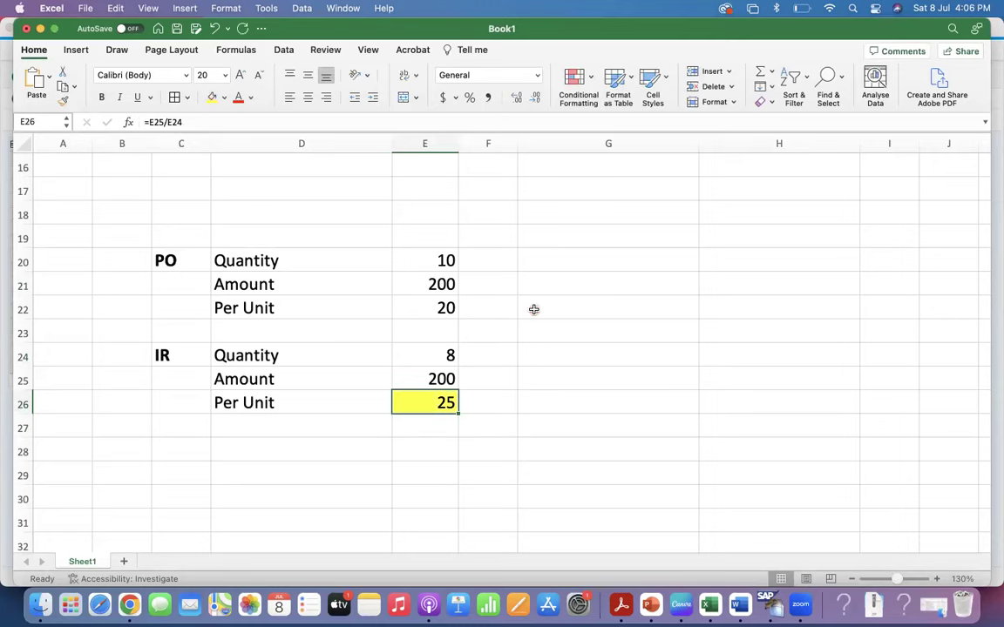
Step: Switch to the YouTube quiz post and review its GR Based IV note and answered count by marking them
key(ctrl+Right)
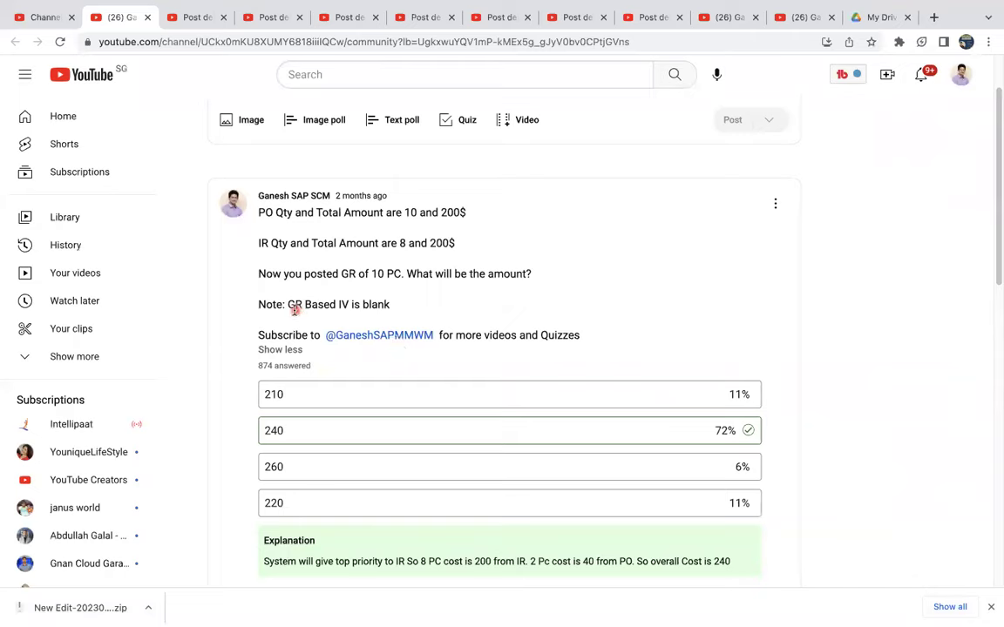
drag(258, 305, 392, 306)
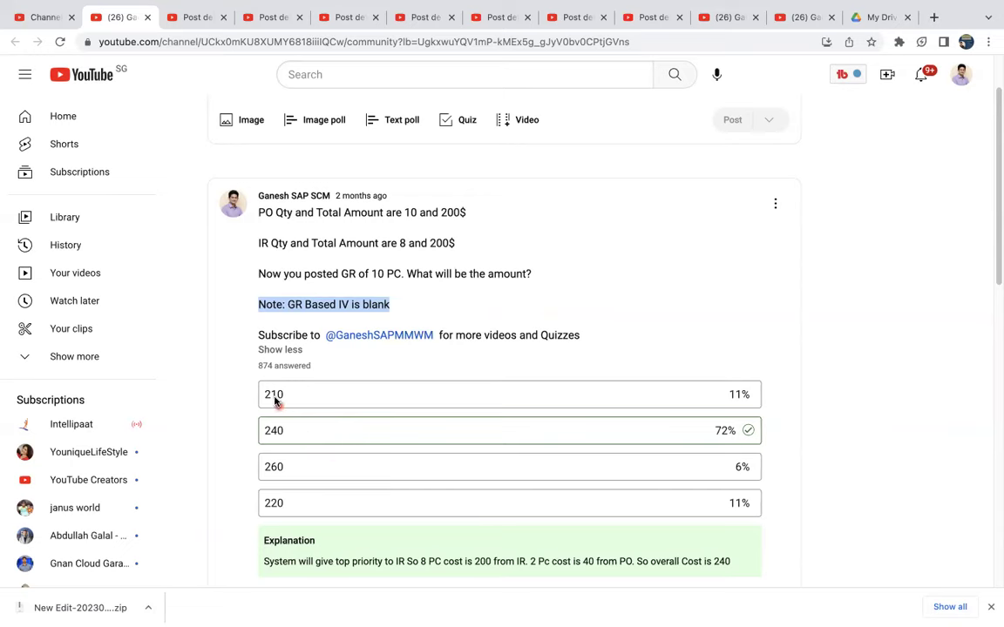
click(259, 366)
drag(259, 366, 316, 367)
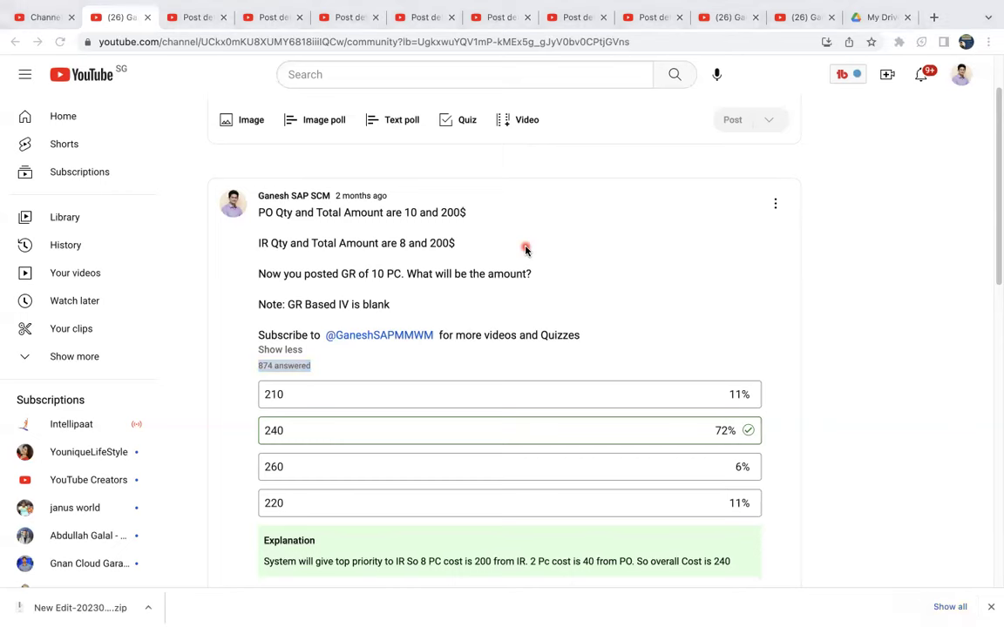
Step: Switch back to Excel and add a bold GR label in cell C28
key(super+Tab)
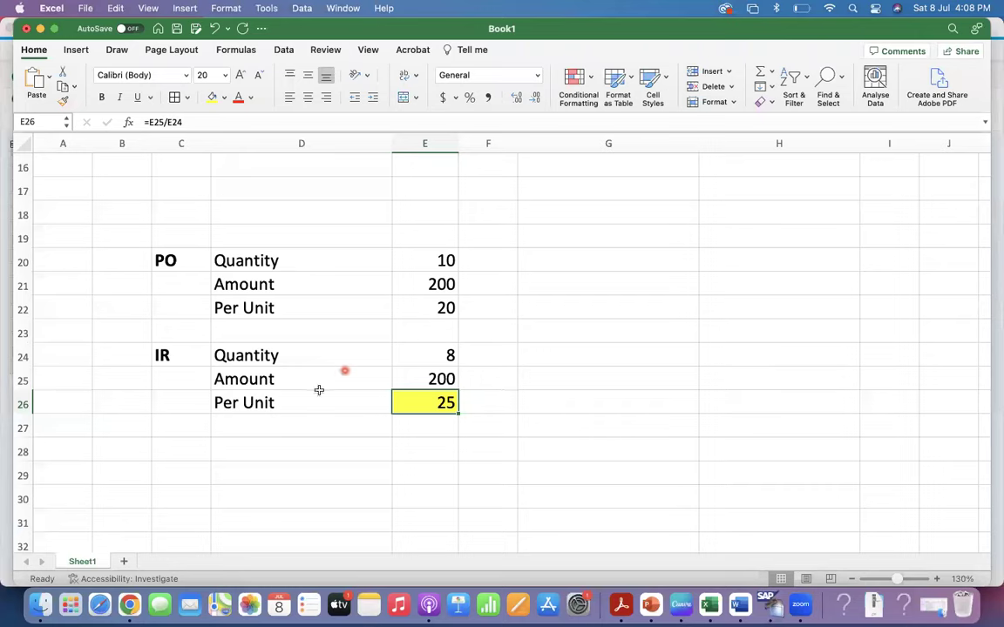
click(189, 453)
key(super+b)
text(GR)
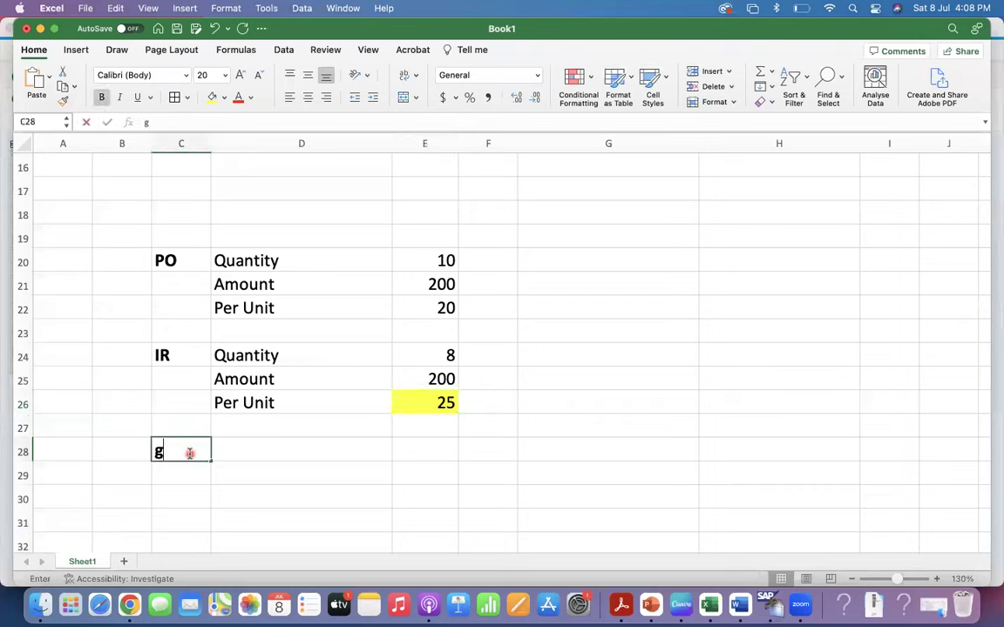
key(Tab)
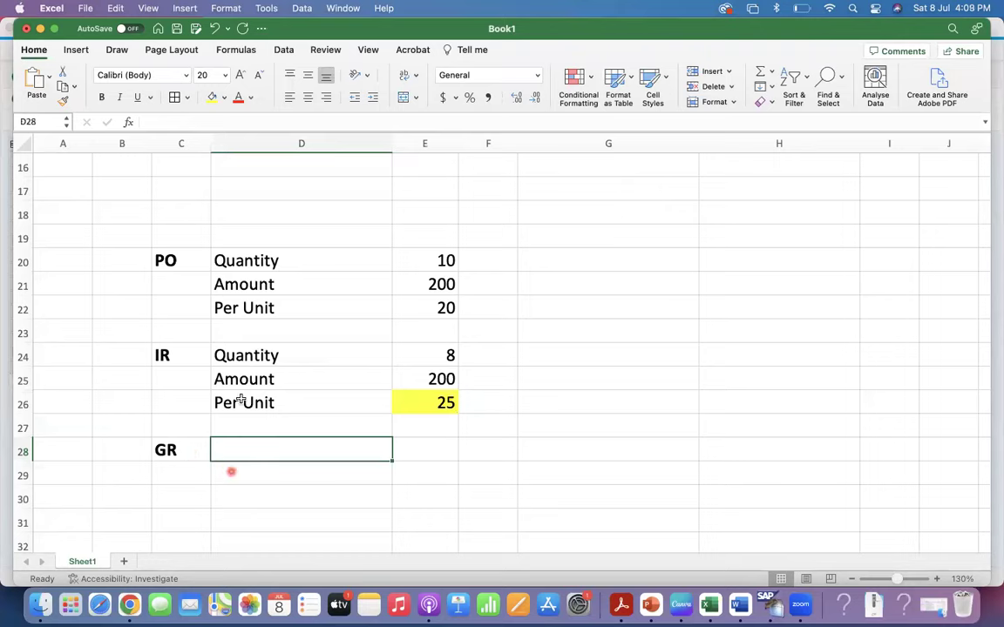
Step: Copy the PO's Quantity, Amount and Per Unit rows with their values into the GR block starting at D28
drag(261, 259, 415, 297)
key(super+c)
click(258, 444)
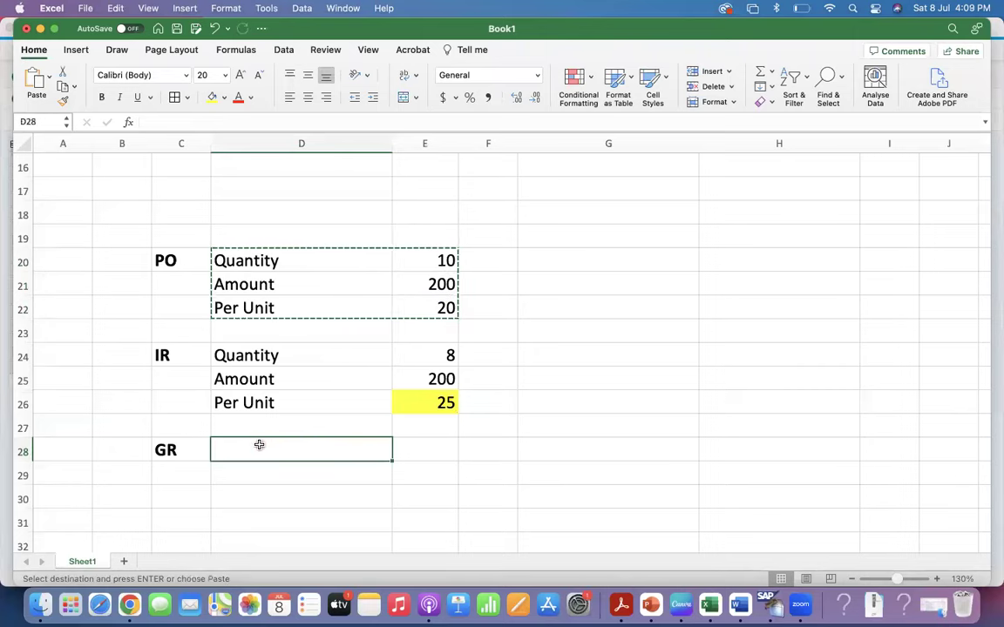
key(super+v)
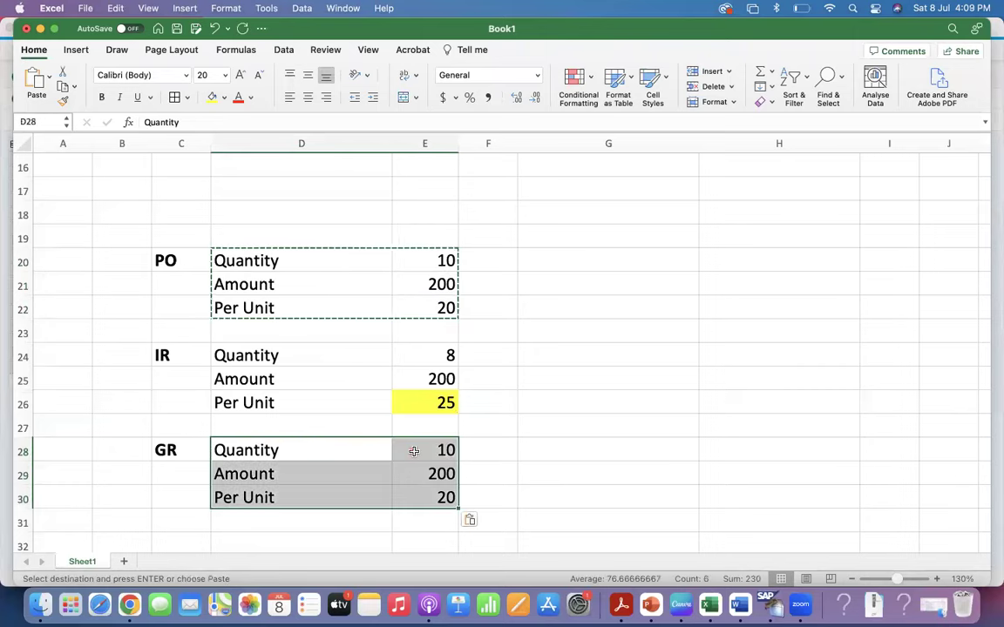
click(414, 451)
Step: Try to move the GR's Amount and Per Unit rows to F29
drag(277, 476, 410, 497)
key(super+c)
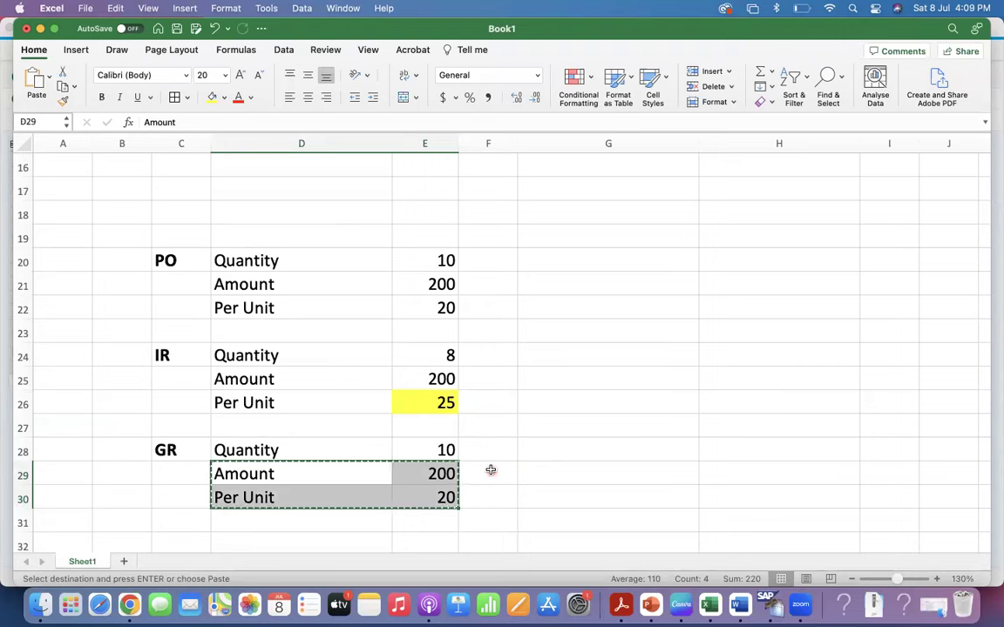
click(491, 470)
key(super+v)
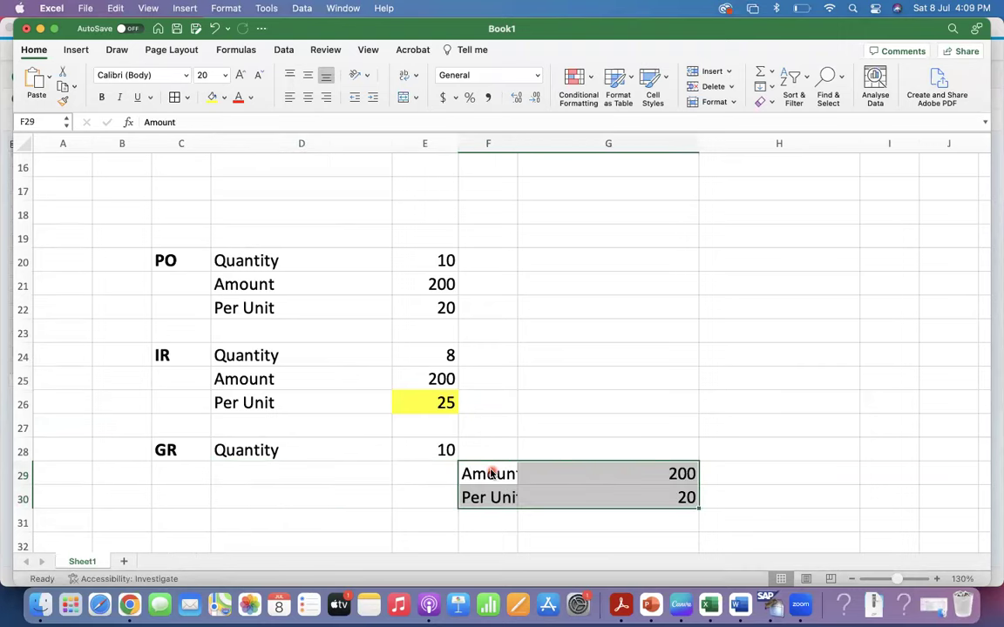
key(super+z)
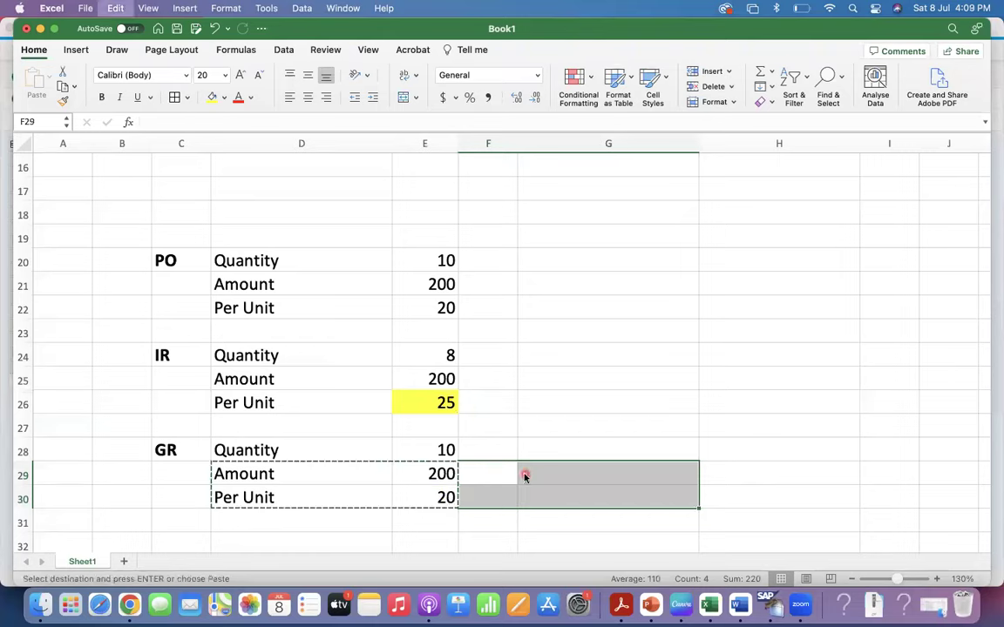
Step: Copy the GR's Amount and Per Unit rows with their values to the cells starting at F29
drag(293, 471, 414, 496)
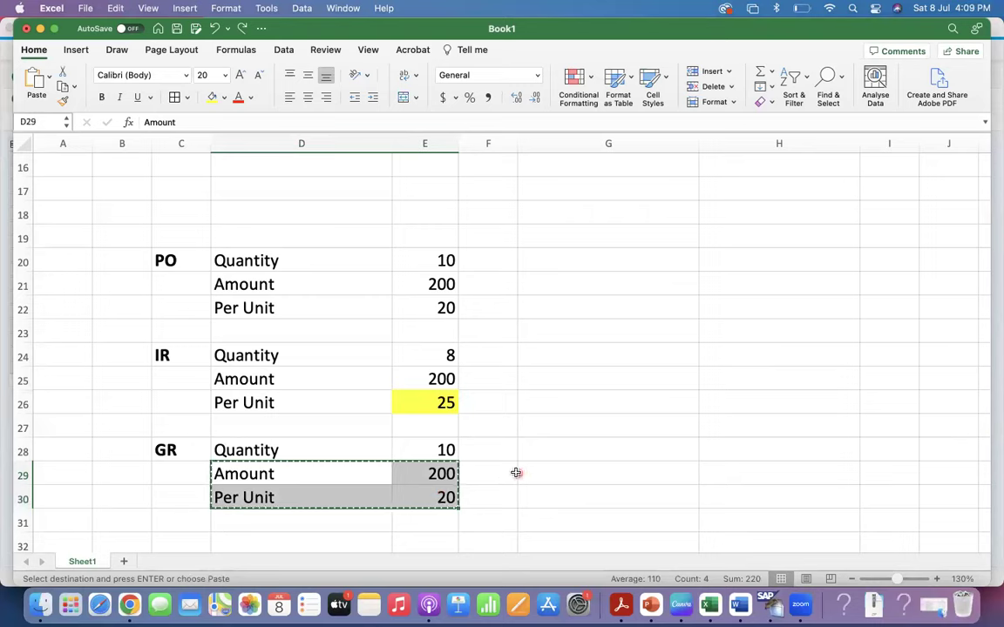
click(449, 471)
click(504, 465)
key(super+v)
click(576, 470)
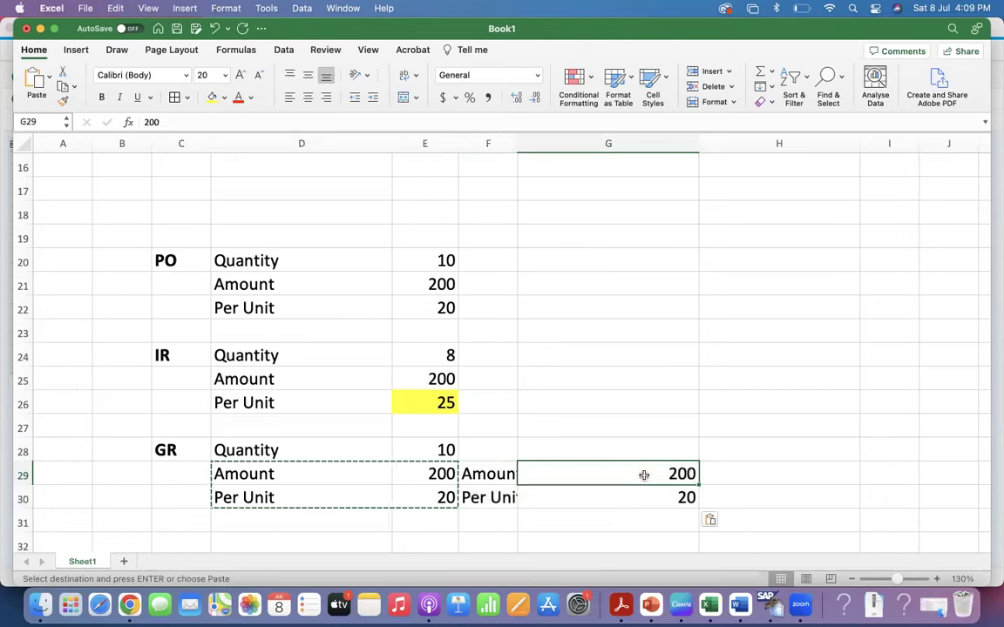
Step: Clear the GR's original Amount and Per Unit values in E29:E30
click(424, 446)
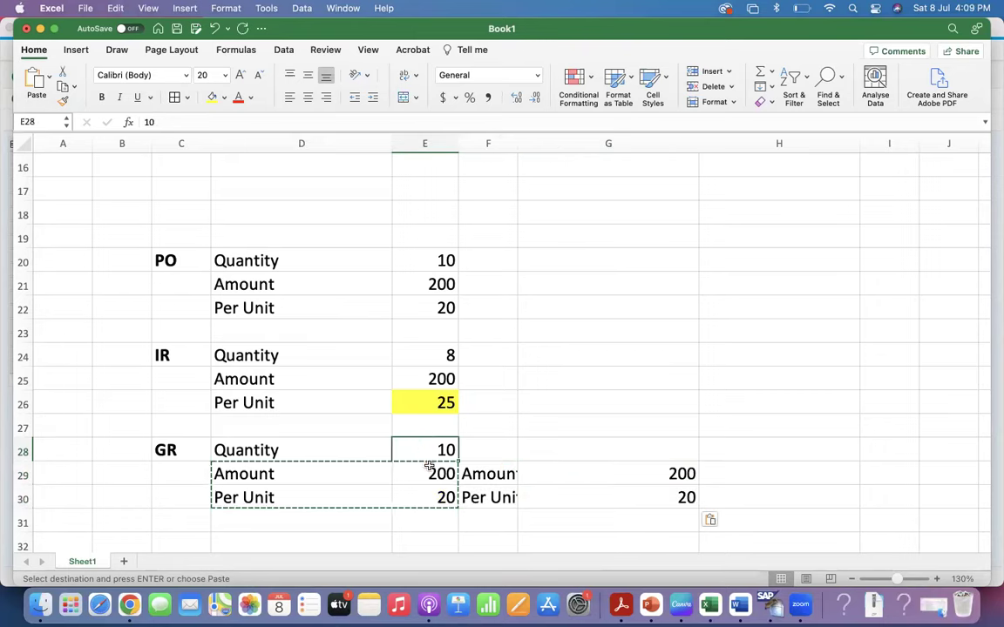
drag(433, 473, 436, 497)
key(Delete)
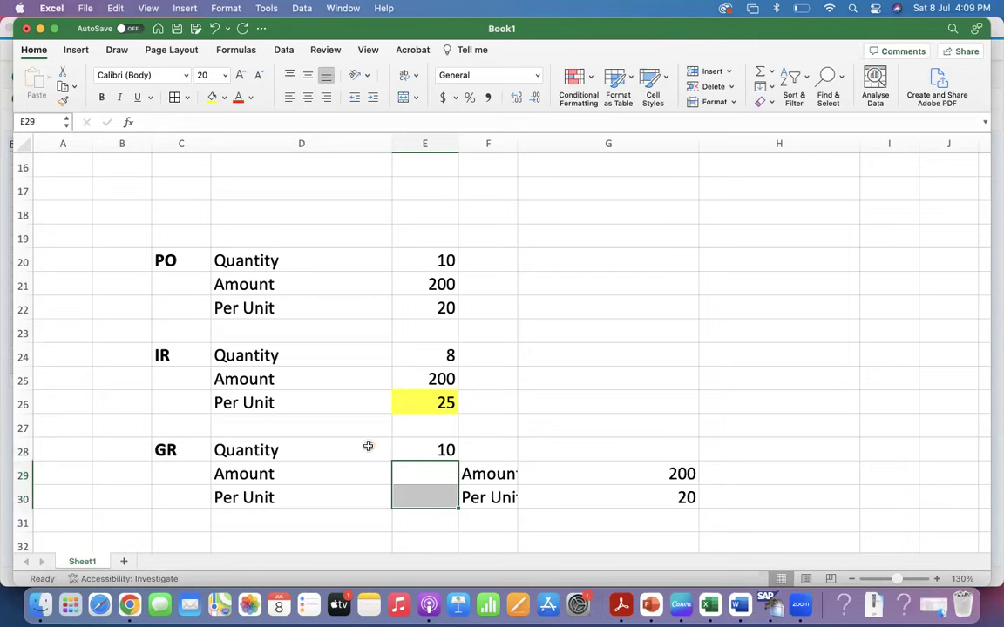
Step: Delete the empty rows 17 to 19 above the PO block
drag(24, 238, 57, 184)
key(super+minus)
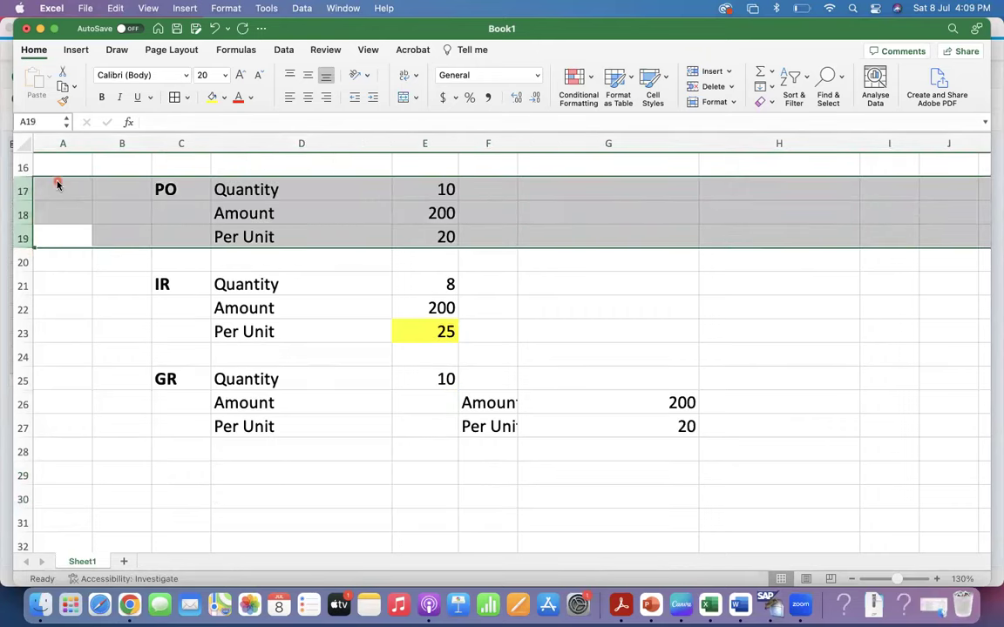
click(260, 405)
Step: Colour the PO label's text green, the IR label's purple and the GR label's dark red
click(170, 189)
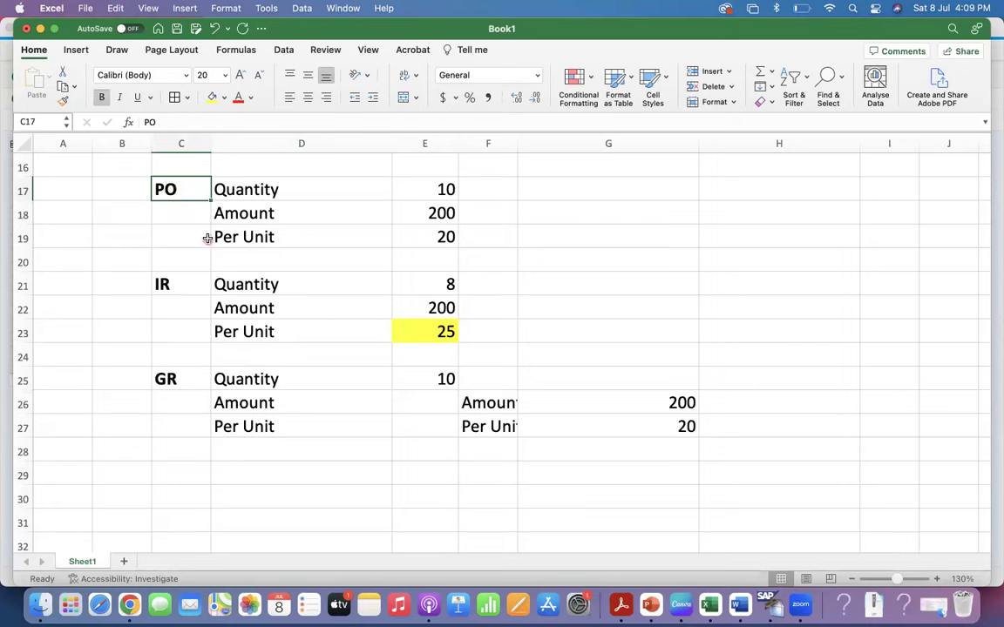
click(251, 97)
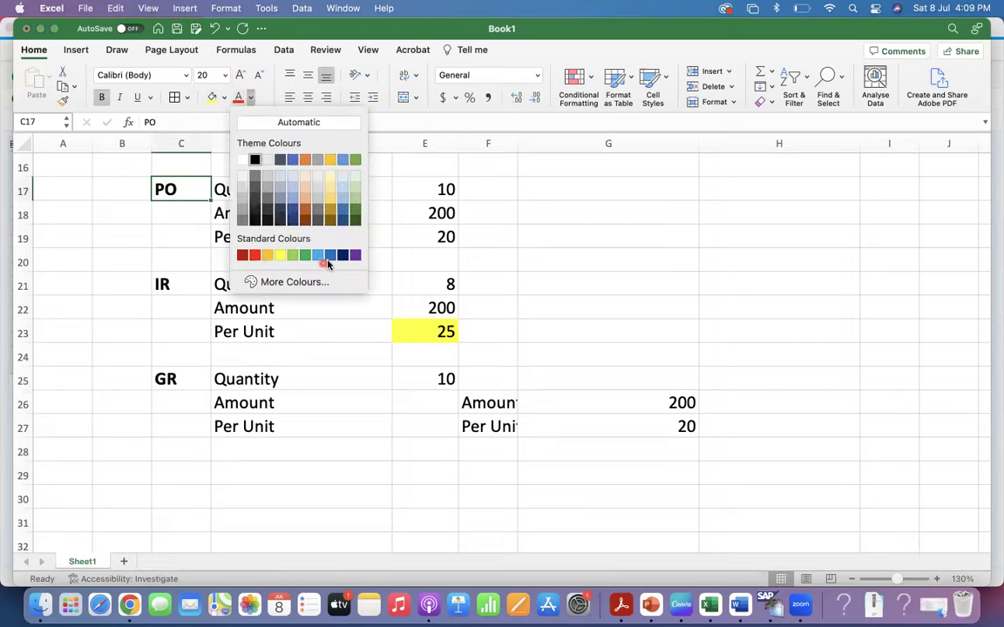
click(307, 255)
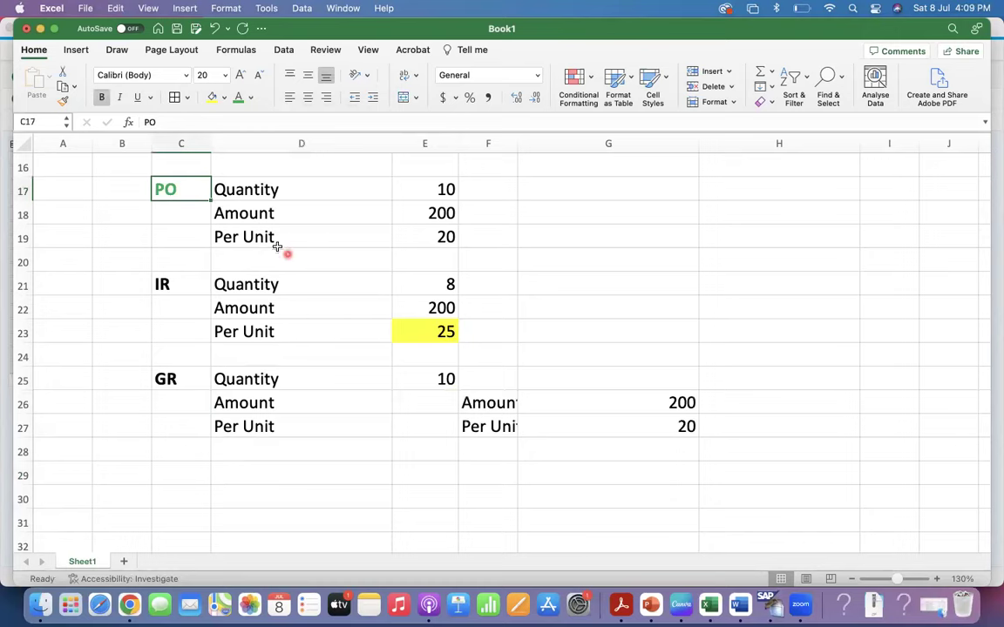
click(192, 284)
click(251, 97)
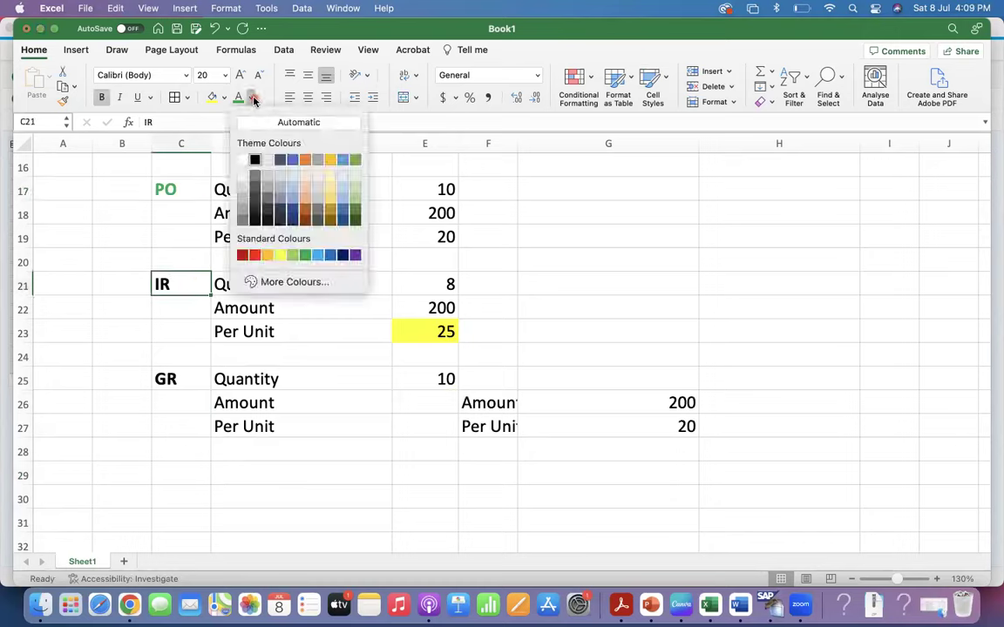
click(354, 256)
click(183, 376)
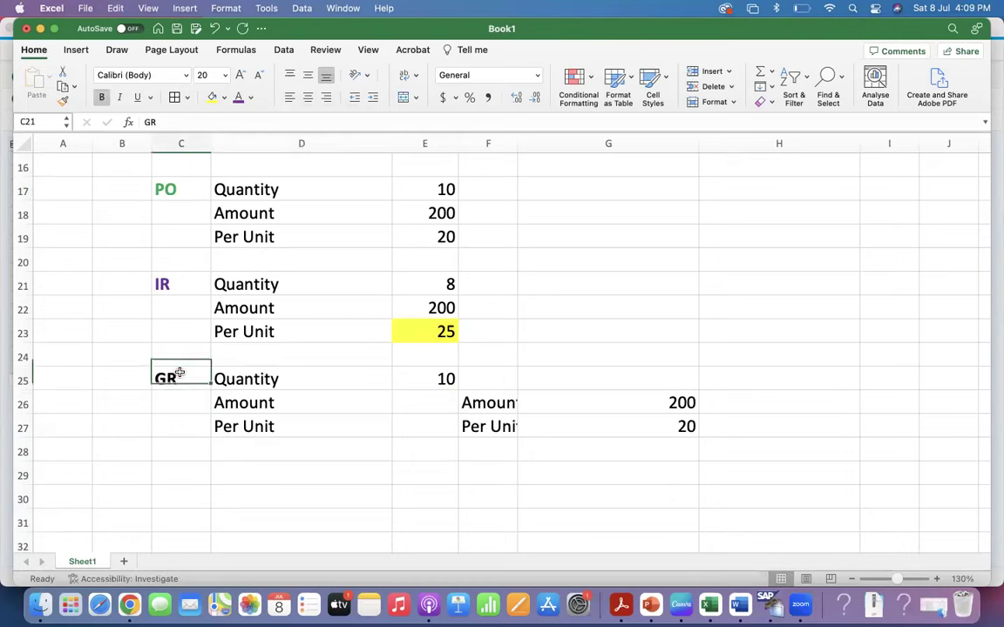
click(250, 97)
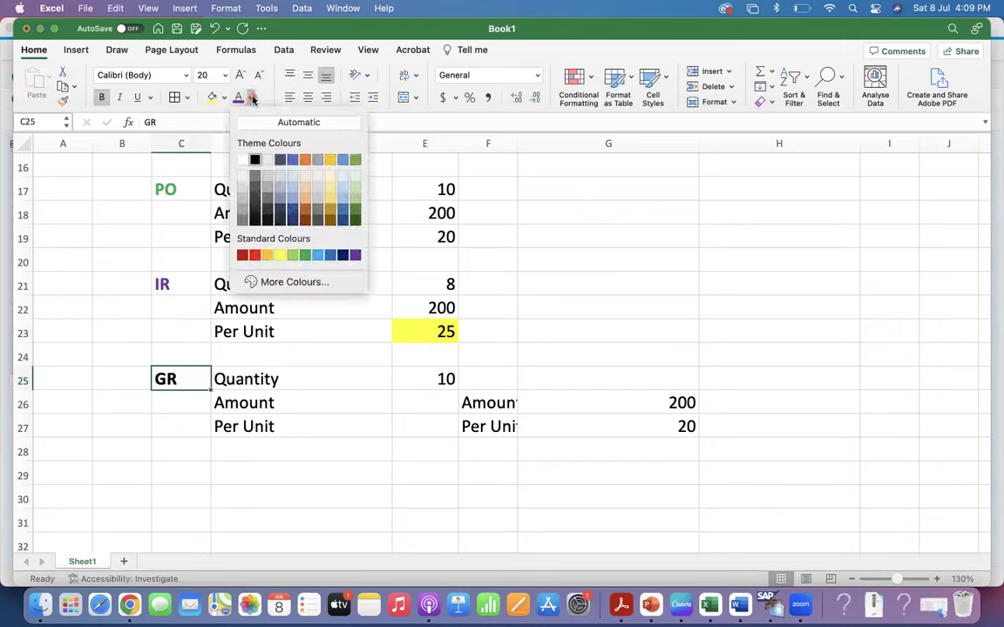
click(244, 255)
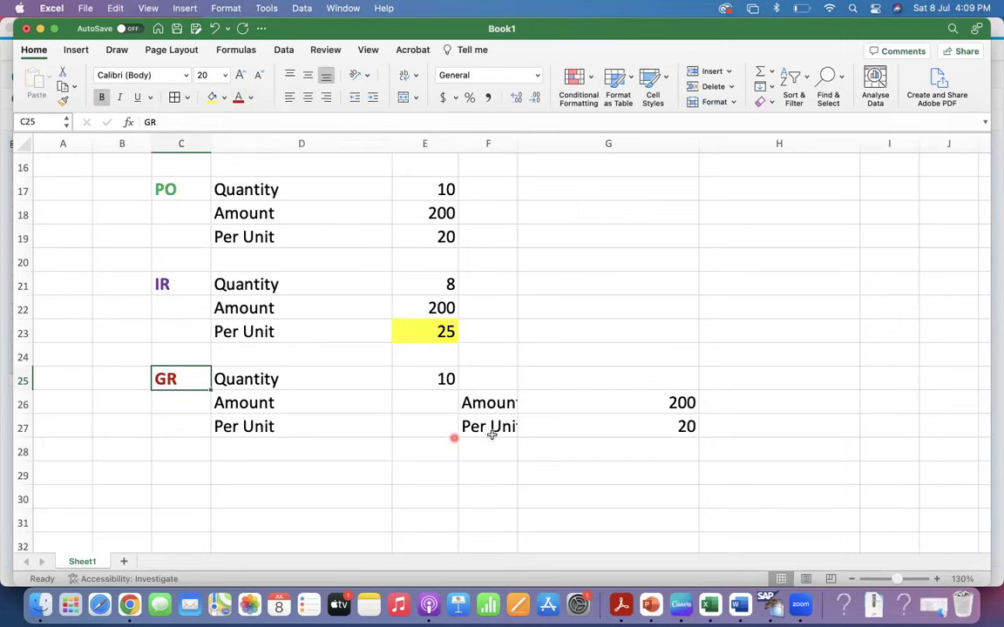
Step: Fit column F's width to its contents
double_click(518, 143)
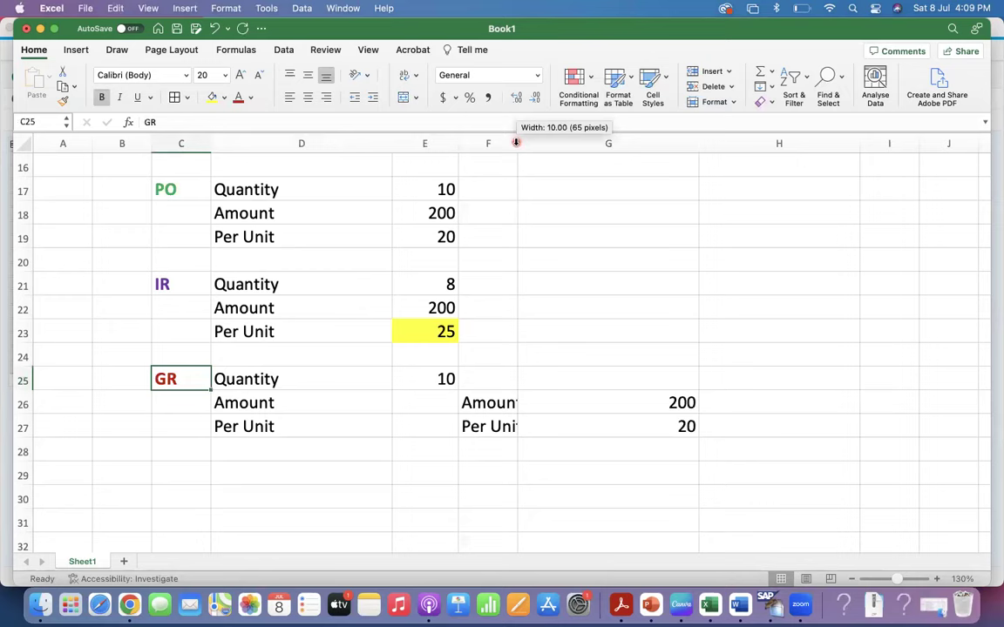
click(338, 383)
Step: Compare the GR's Quantity with the IR's Quantity, Amount and Per Unit values in column E
click(426, 373)
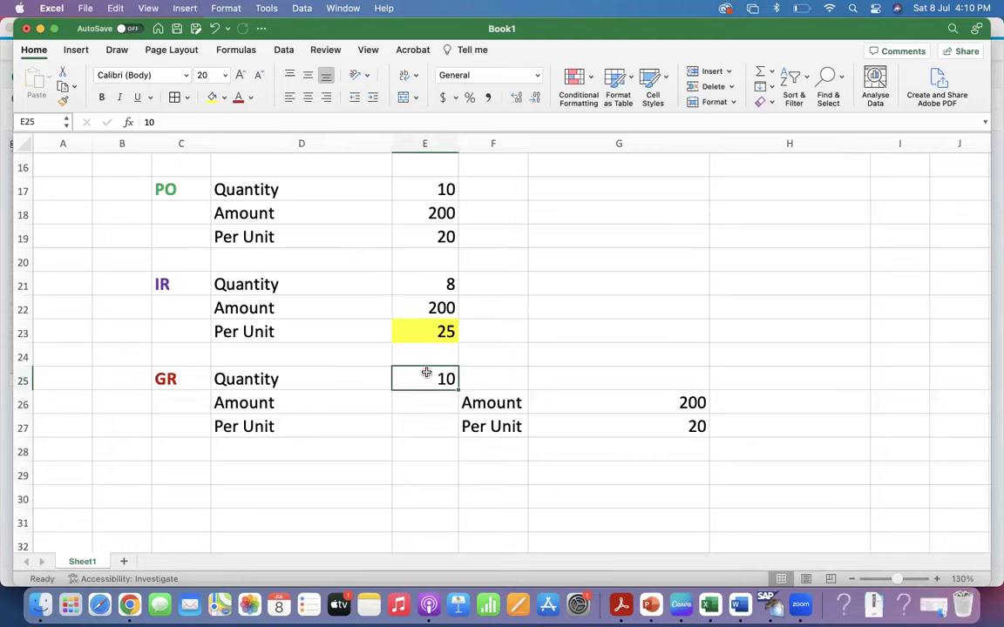
click(433, 283)
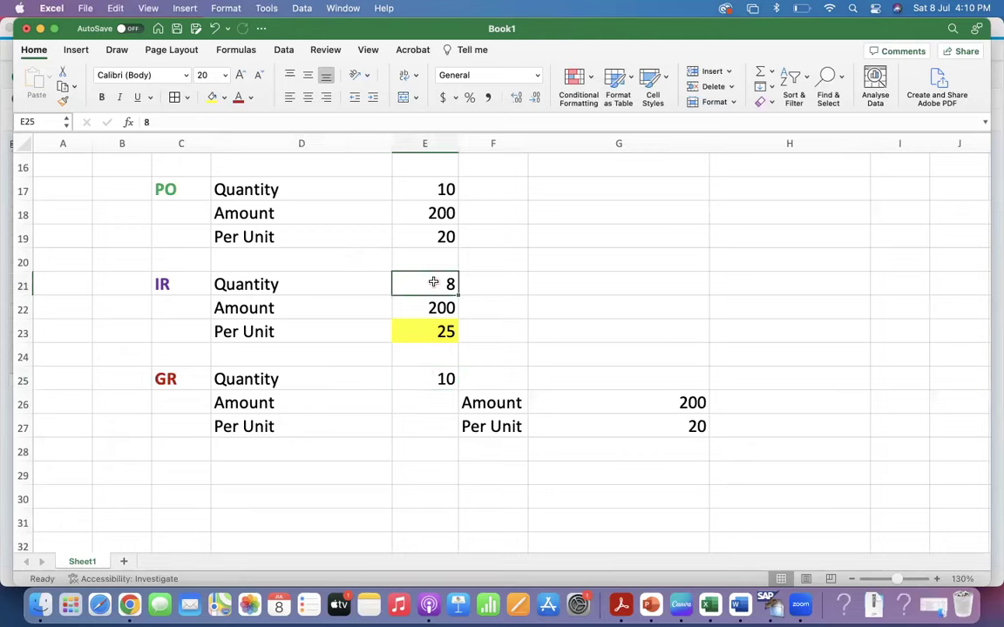
key(Down)
key(Down)
key(Down)
key(Down)
key(Up)
key(Up)
key(Up)
key(Up)
Step: Enter the headings "Based on IR" in G25 and "Based on PO" in H25 beside the GR quantity
click(581, 381)
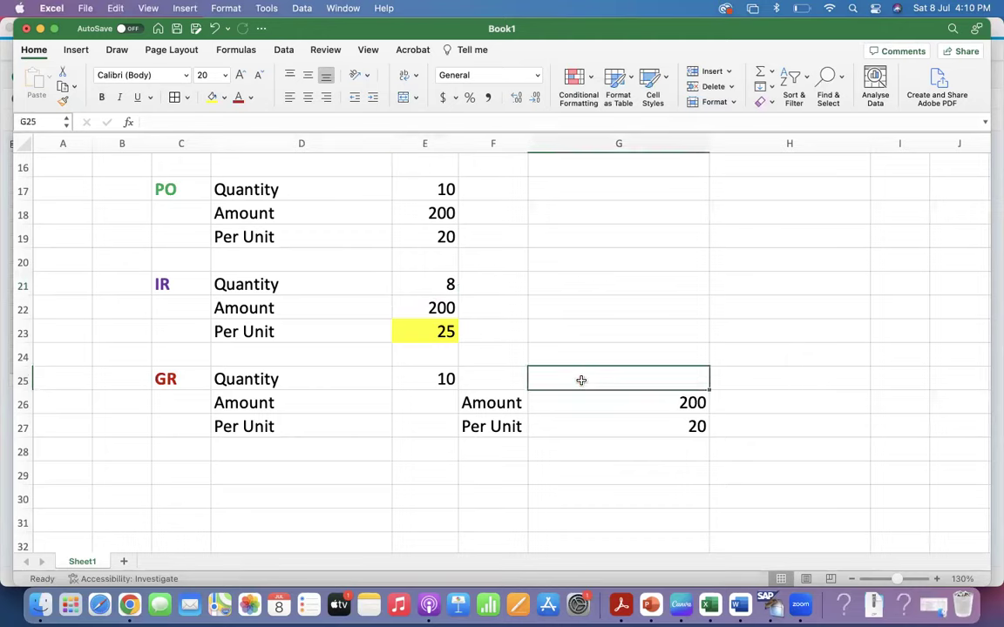
text(B)
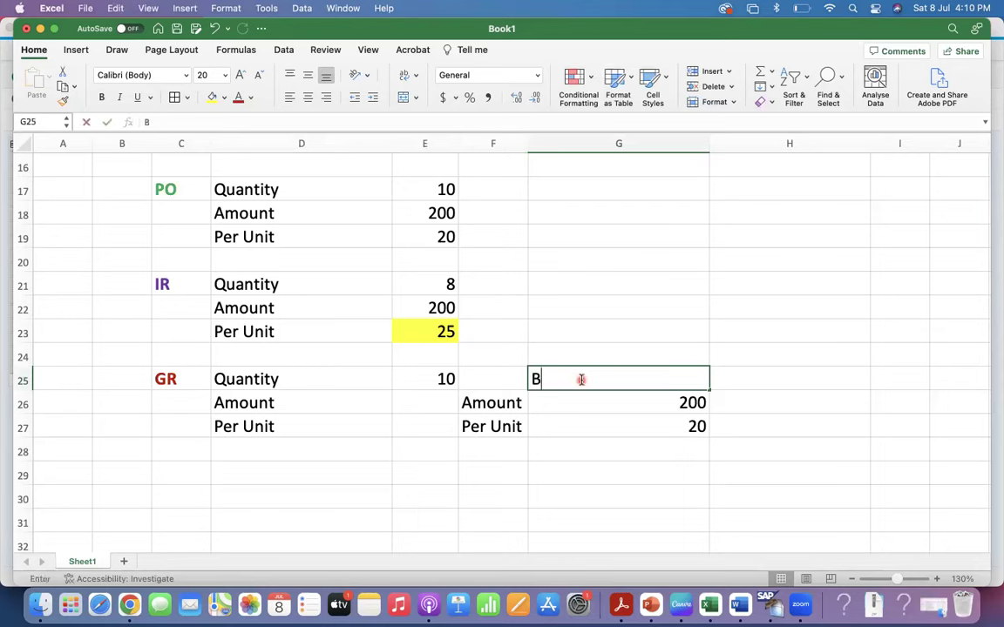
text(ased on IR)
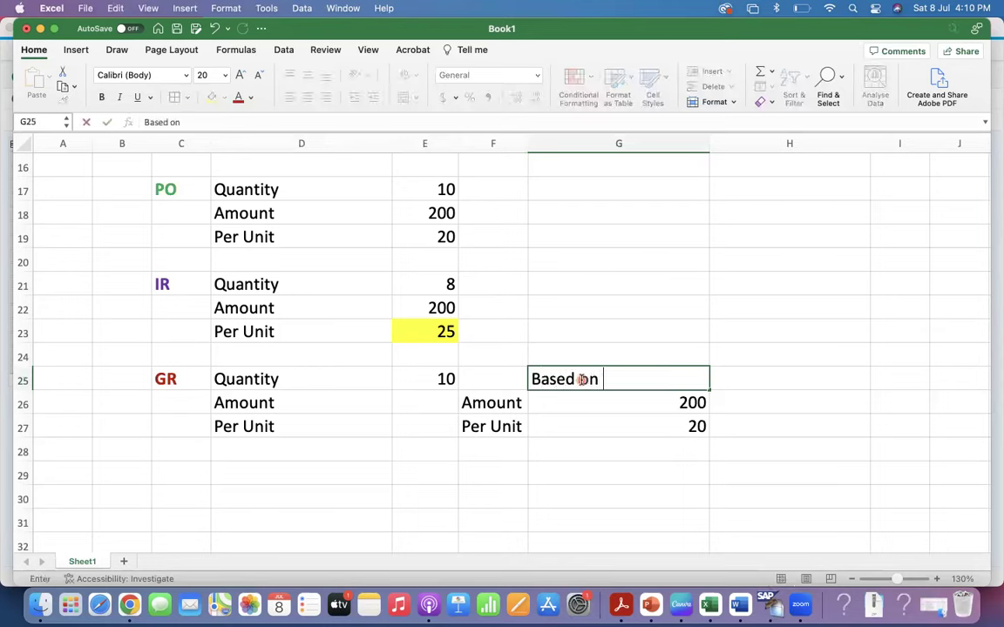
key(Tab)
text(bA)
key(BackSpace)
key(BackSpace)
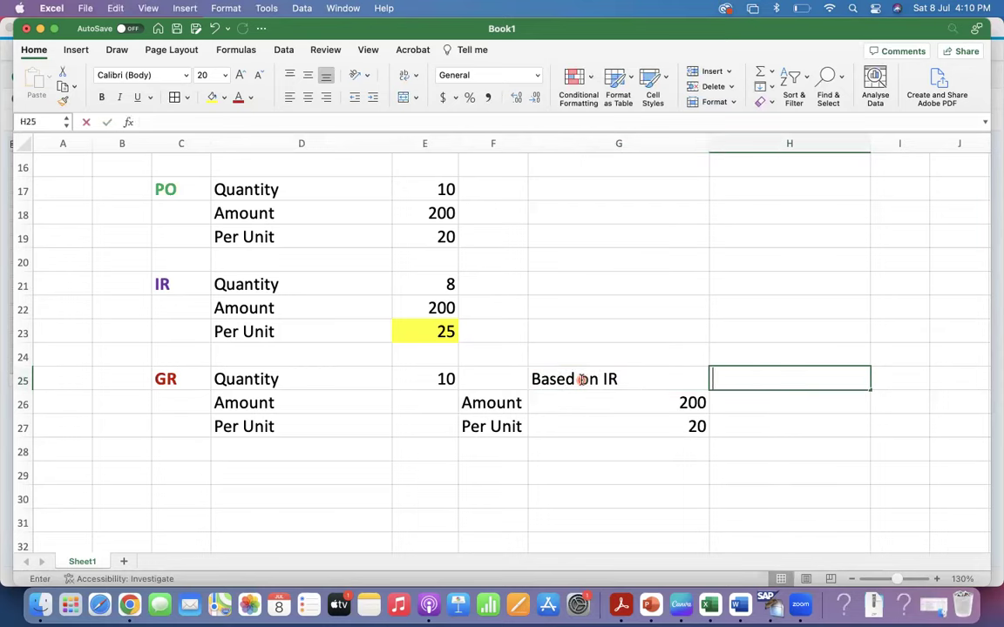
text(Based on PO)
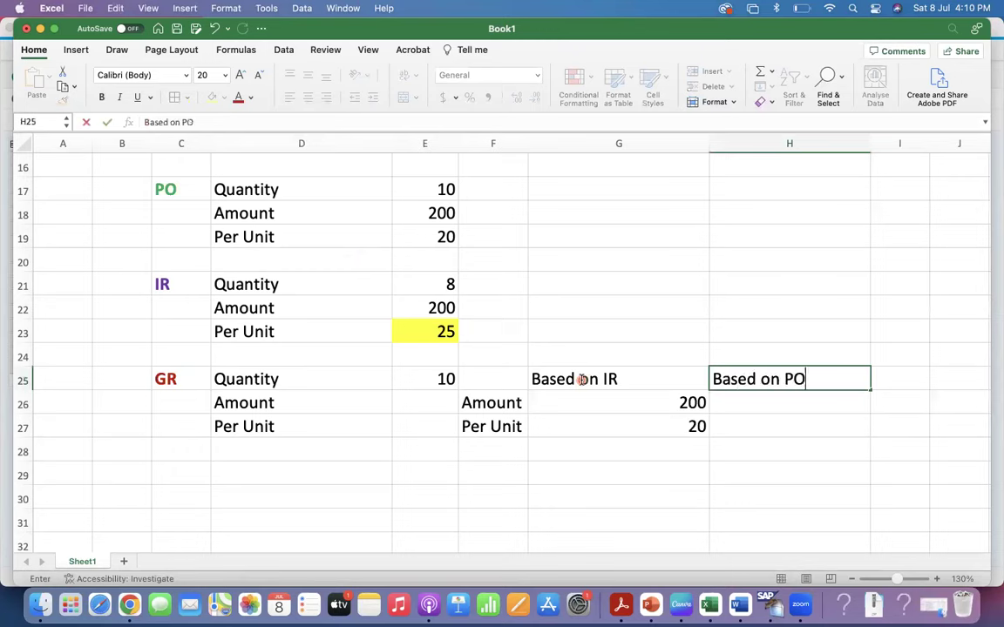
key(Return)
Step: Replace the Per Unit entry in F27:G27 with the label "Qty" and the value 8 under "Based on IR"
click(571, 378)
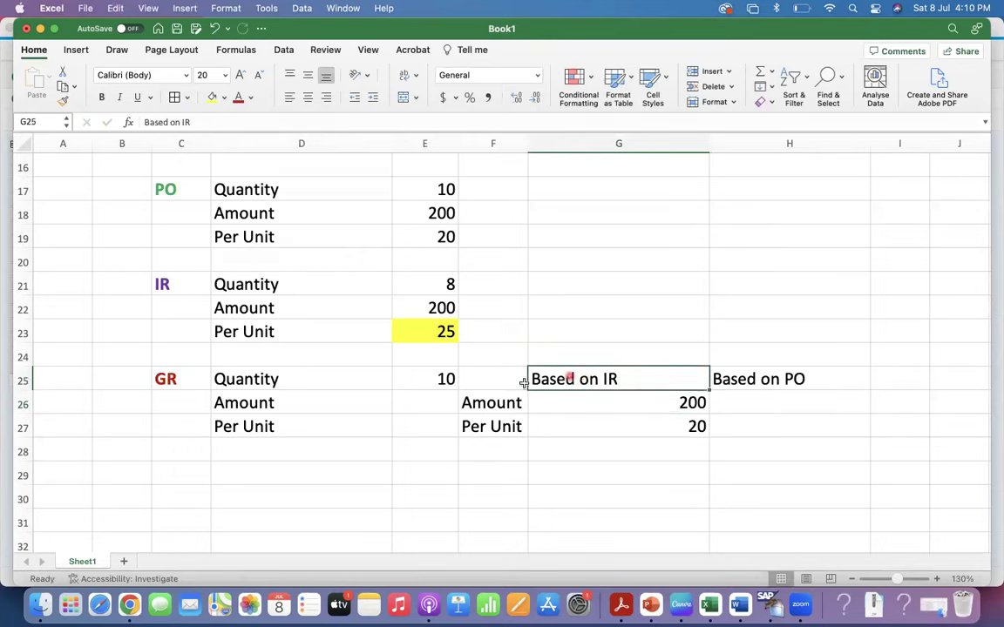
click(448, 287)
click(441, 307)
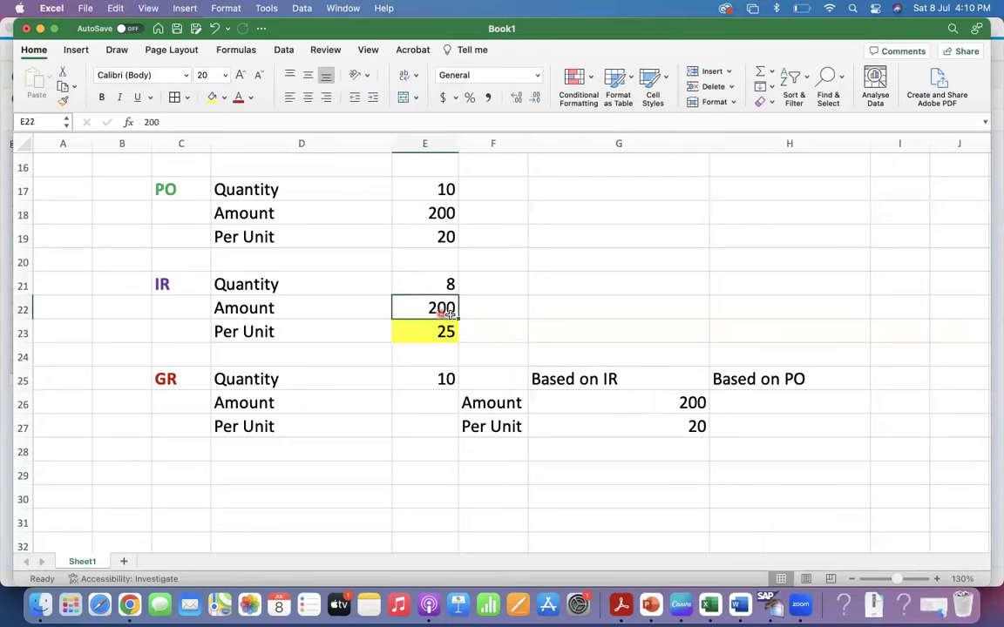
click(675, 400)
click(682, 426)
drag(488, 426, 619, 431)
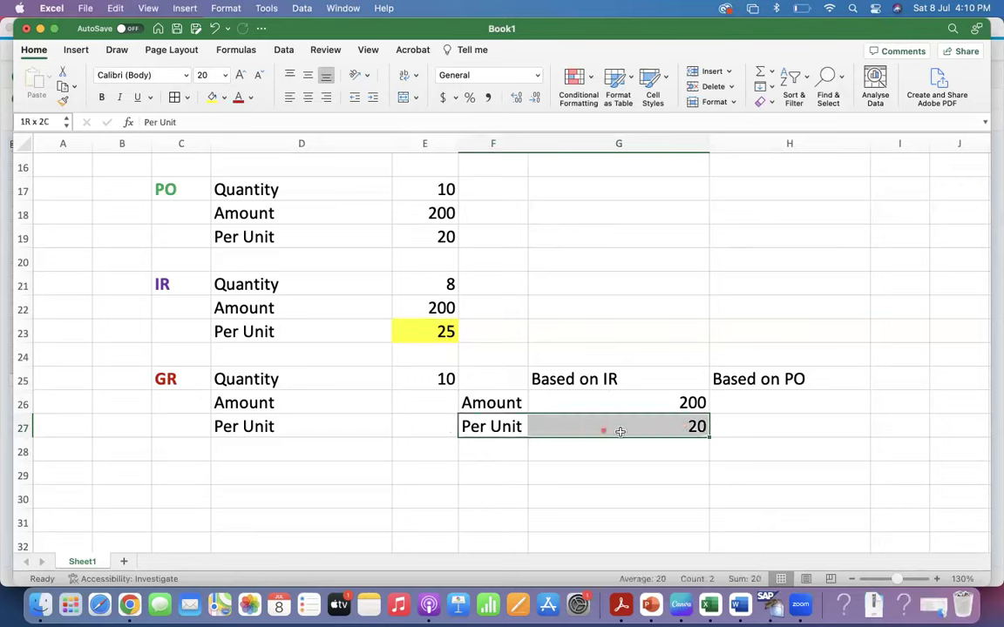
key(Delete)
click(509, 427)
text(Qty)
key(Tab)
text(8)
key(Tab)
Step: Enter an amount of 40 and a quantity of 2 under "Based on PO" in H26 and H27
click(744, 401)
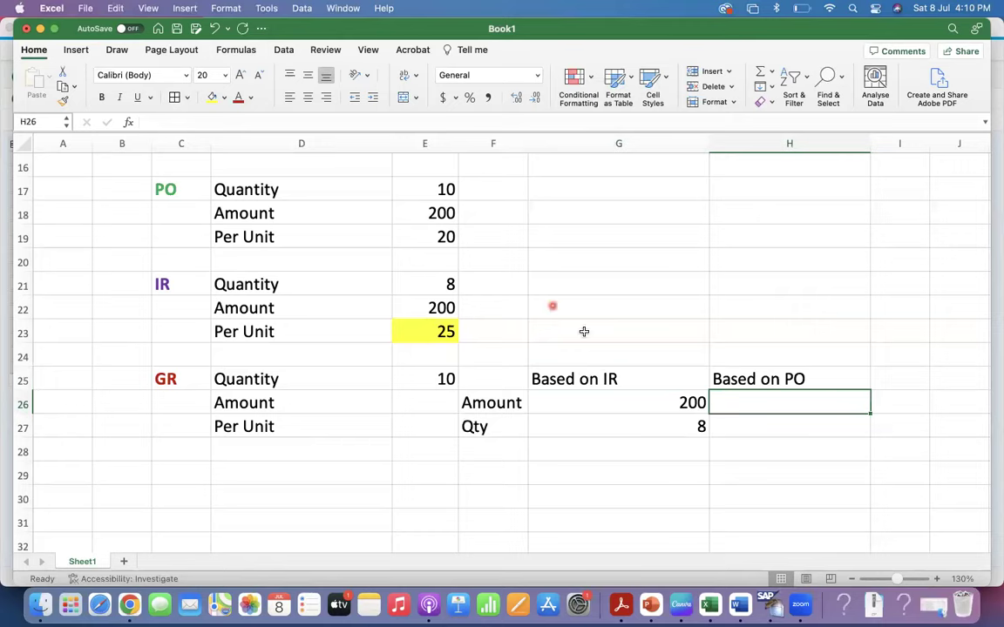
text(40)
key(Return)
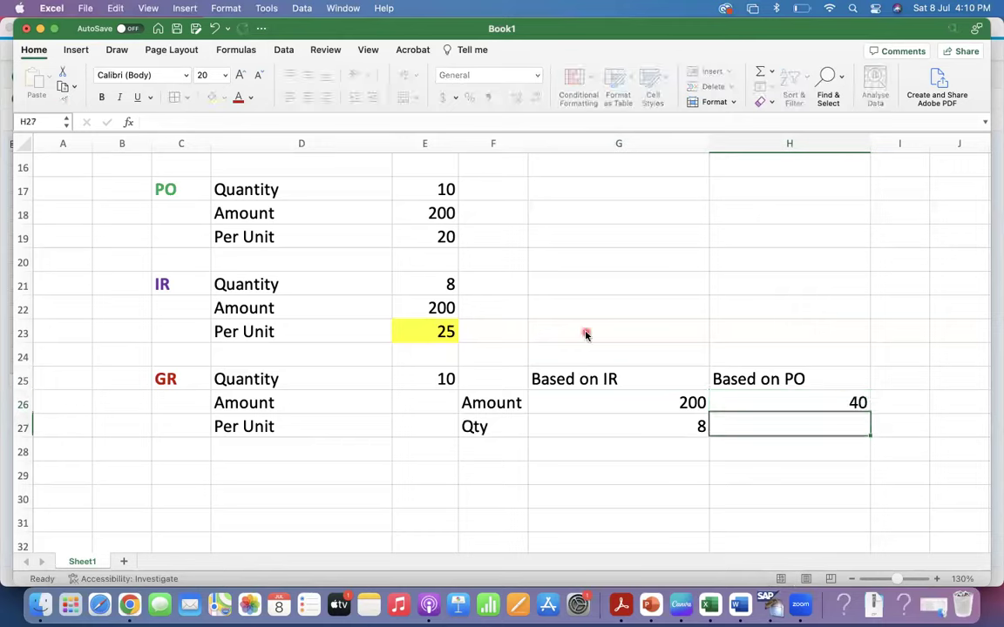
text(2)
key(Return)
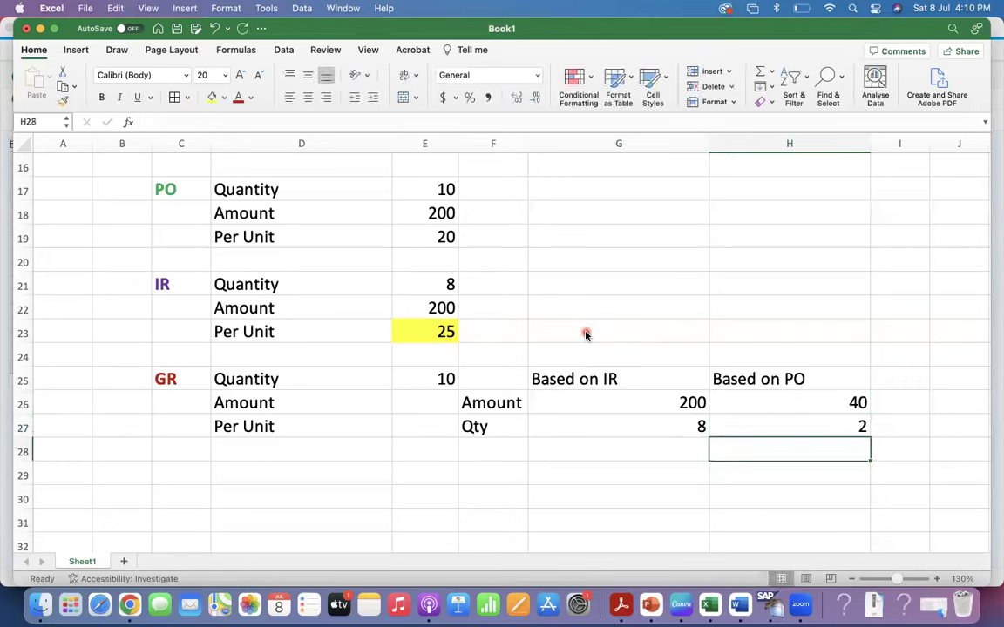
Step: Compare the IR's Quantity and Amount with the GR's "Based on IR" quantity and amount
drag(219, 284, 428, 324)
click(425, 285)
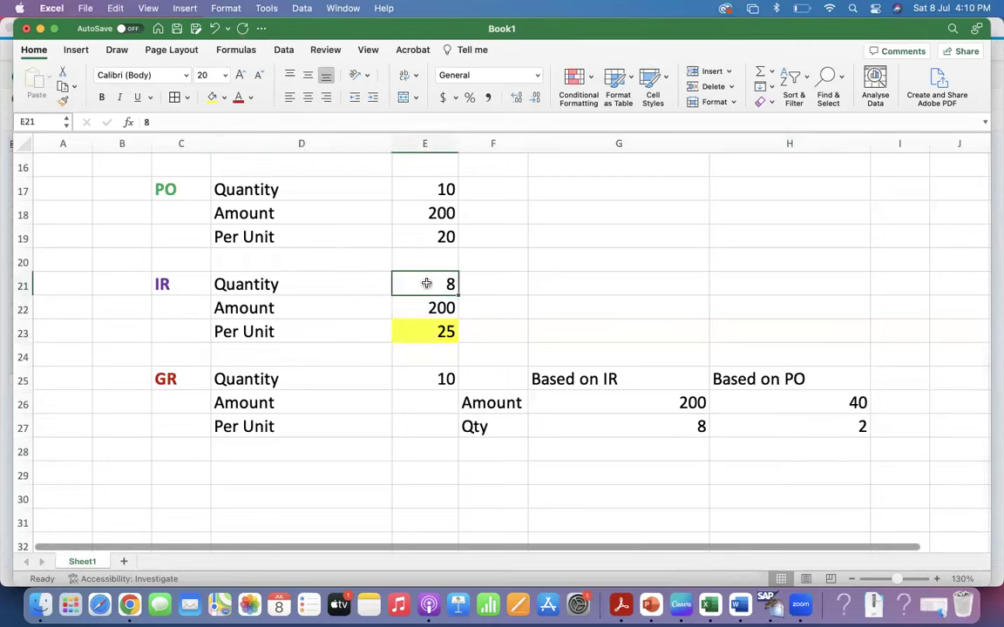
click(669, 424)
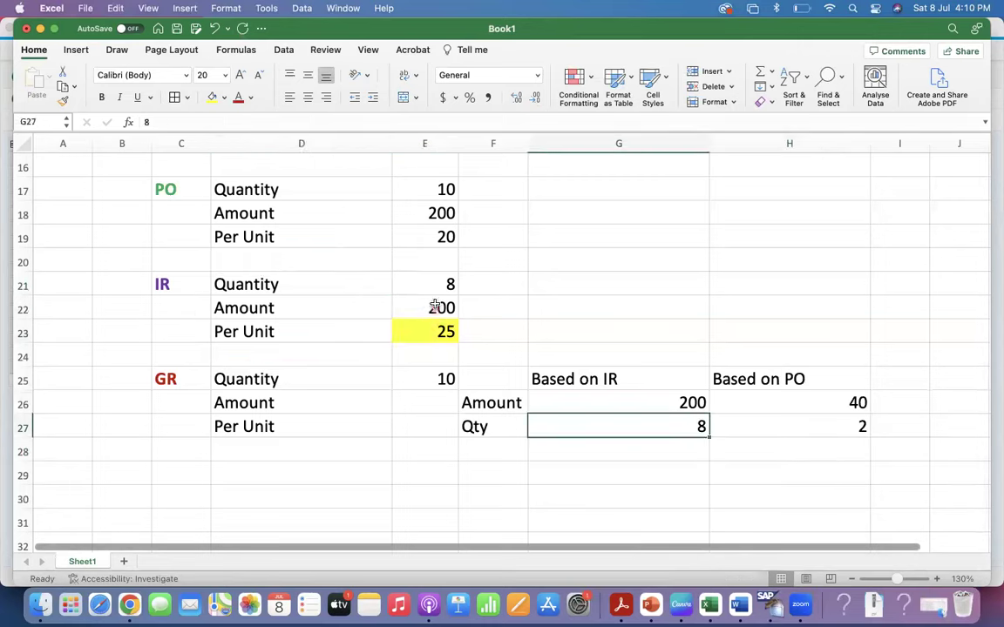
click(647, 402)
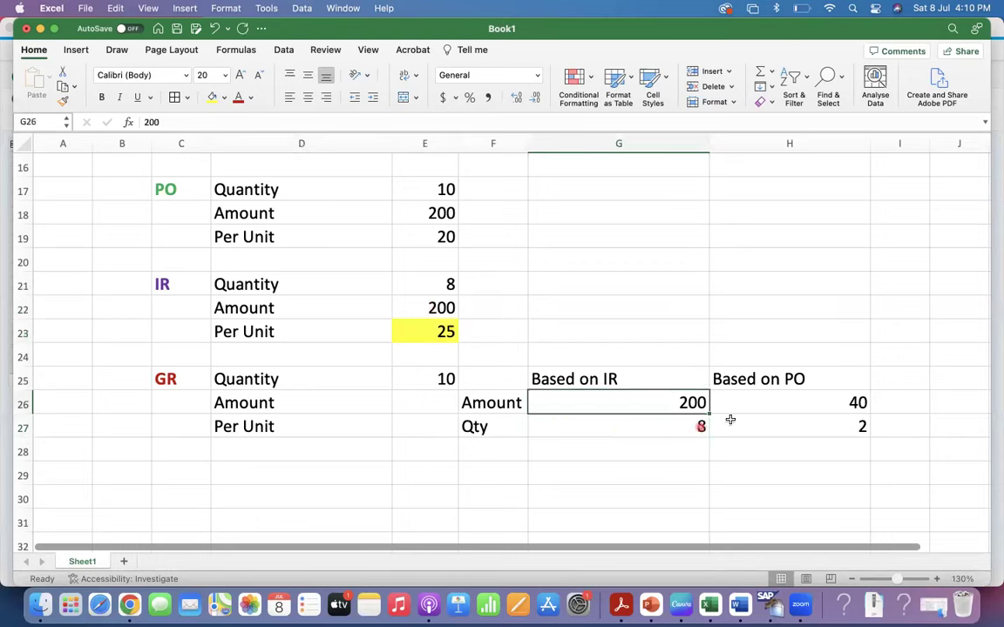
click(688, 425)
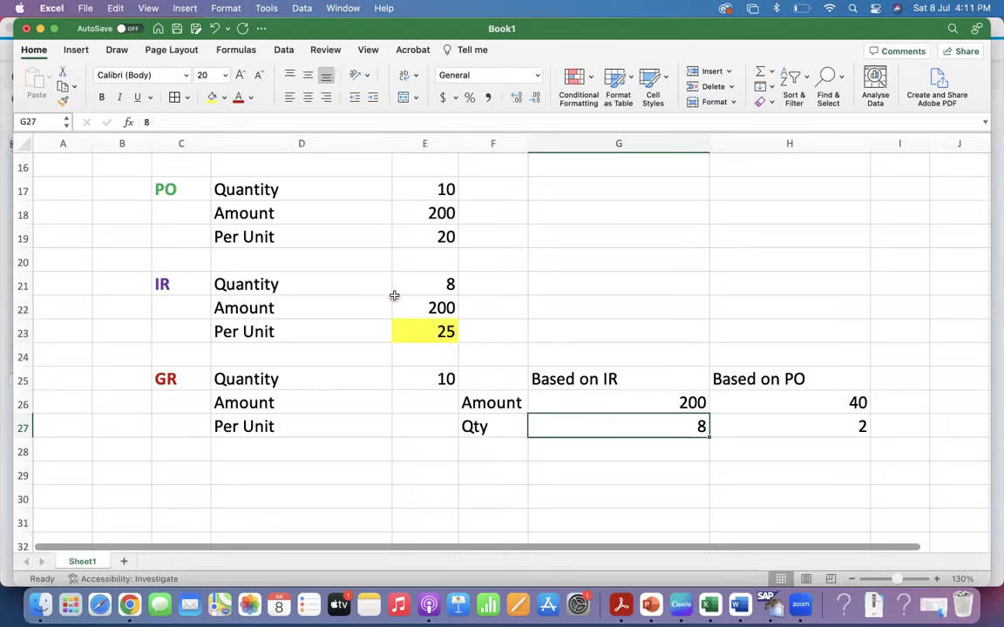
drag(217, 284, 420, 332)
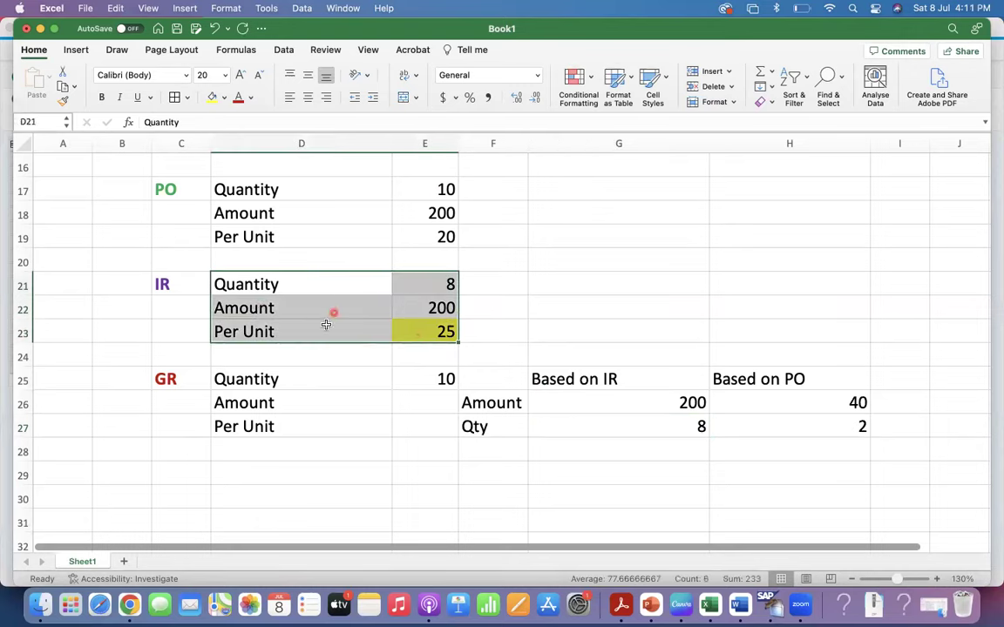
click(674, 403)
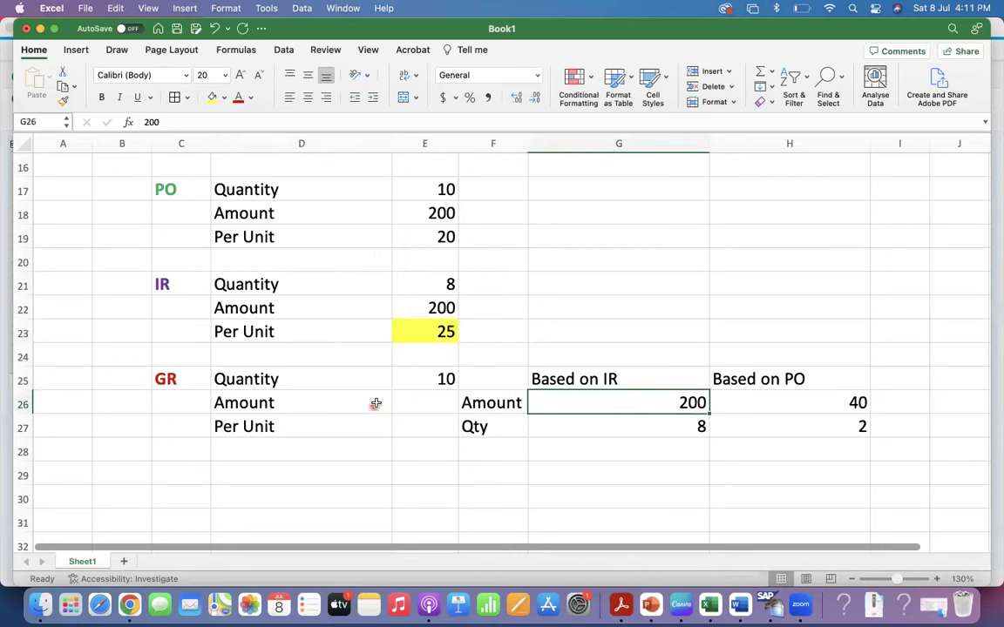
Step: Calculate the GR amount in E26 as G26+H26 and enter 24 as the GR per-unit price in E27
click(425, 403)
text(=)
key(Right)
key(Right)
key(Right)
key(Left)
text(+)
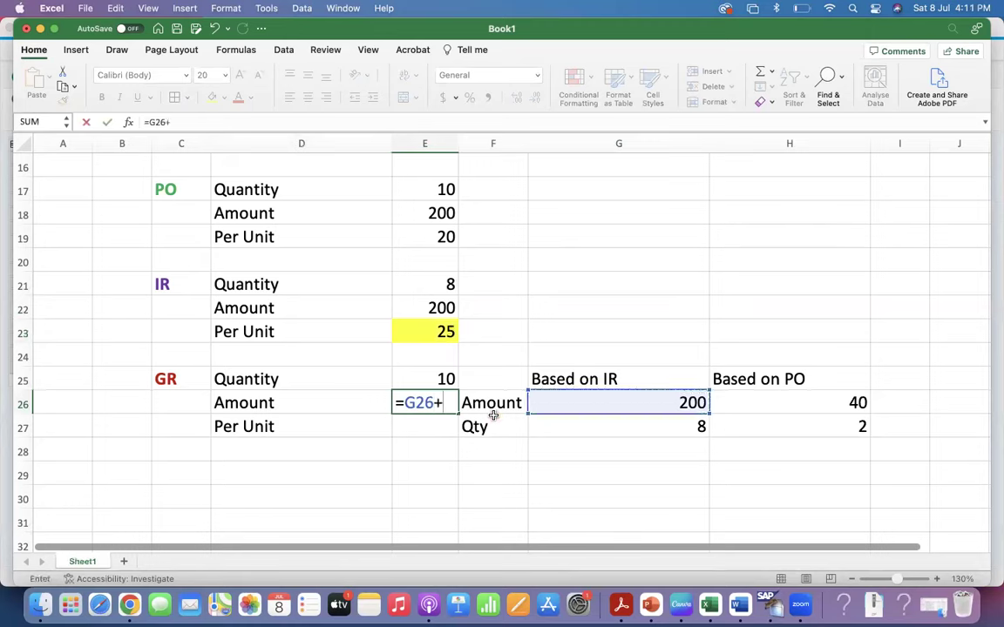
key(Right)
key(Right)
key(Right)
key(Right)
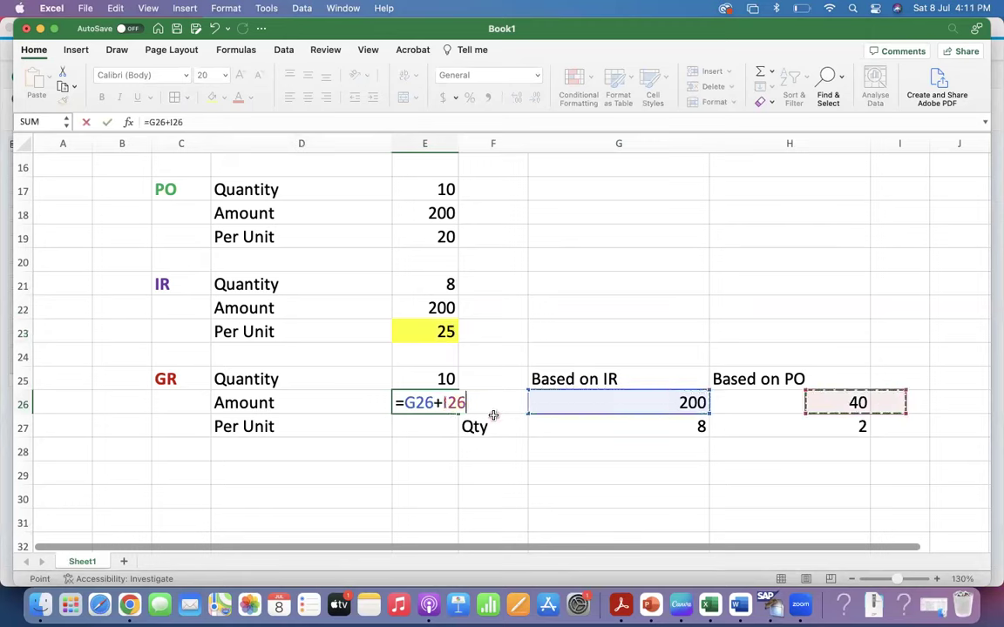
key(Left)
key(Return)
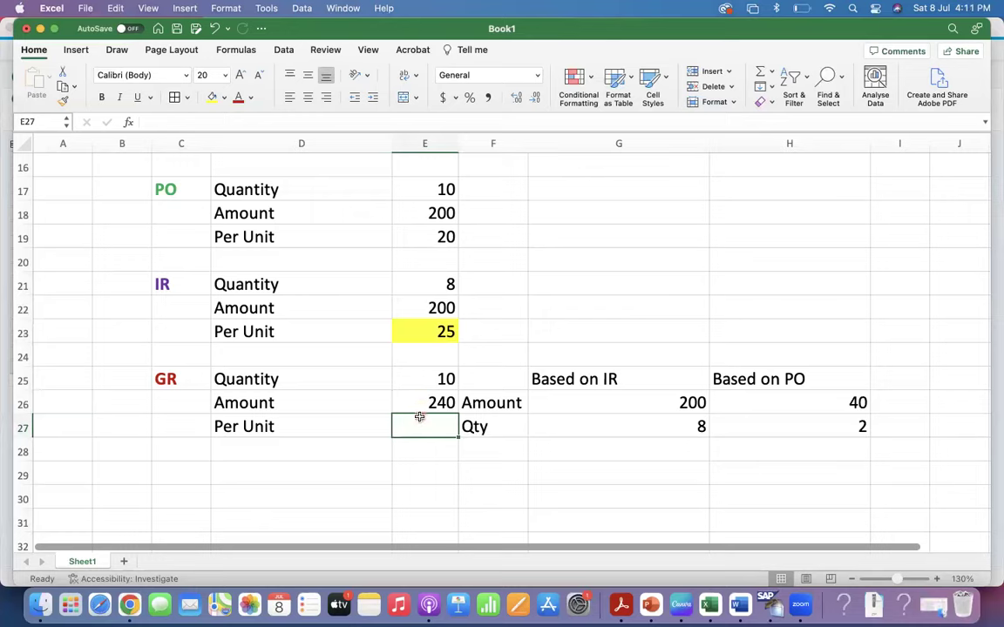
text(24)
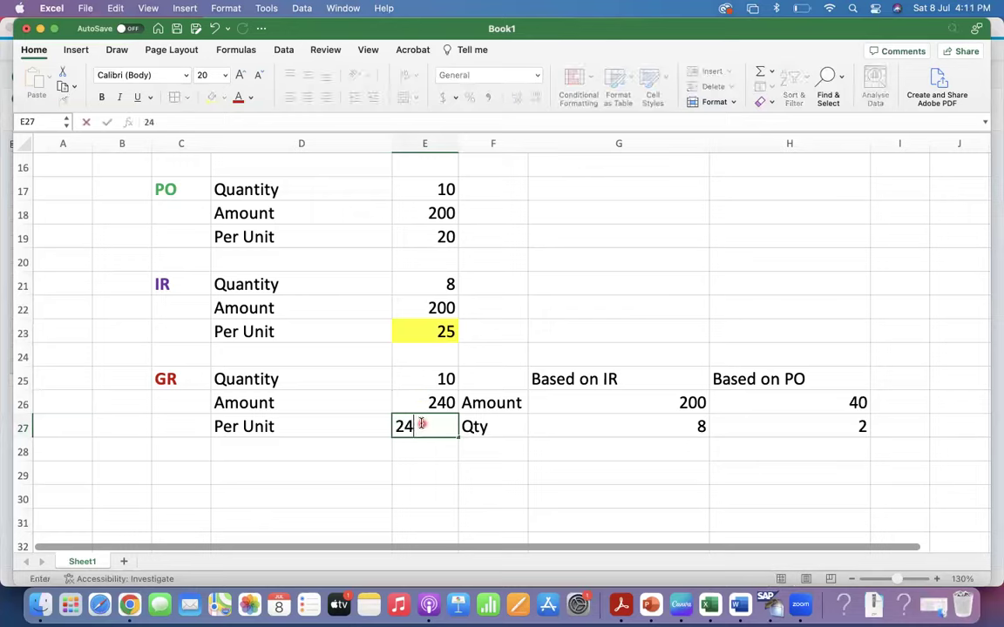
key(Return)
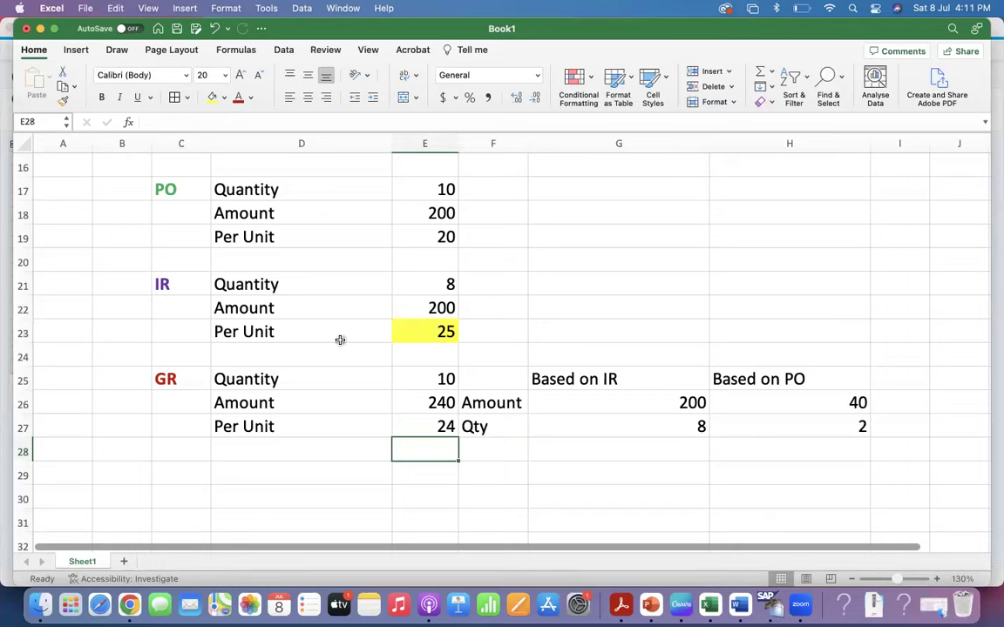
Step: Make the headers "Based on IR" and "Based on PO" in G25:H25 bold with a light blue fill
drag(617, 380, 718, 377)
key(super+b)
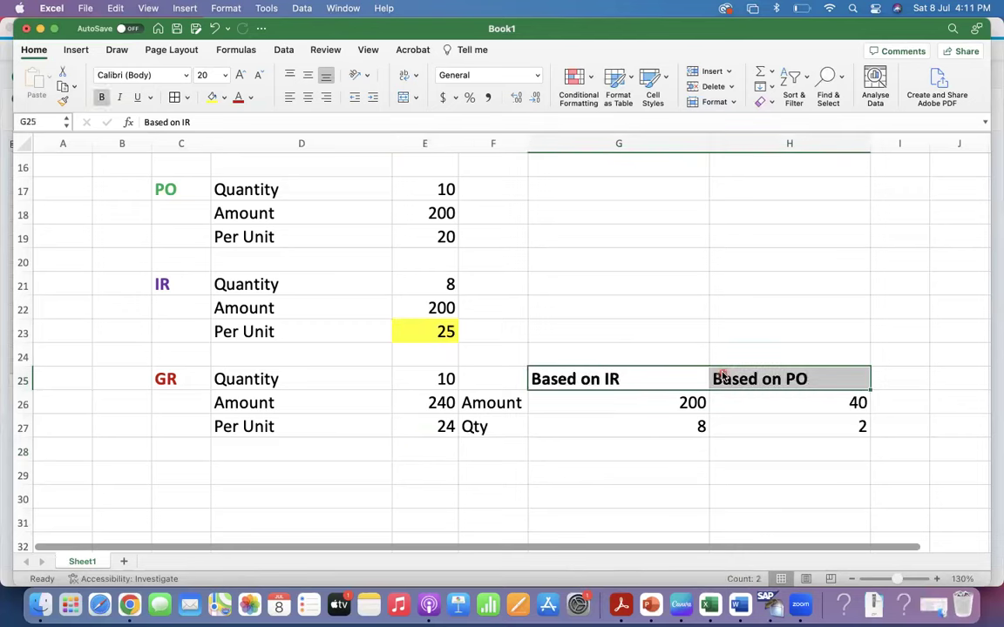
click(224, 97)
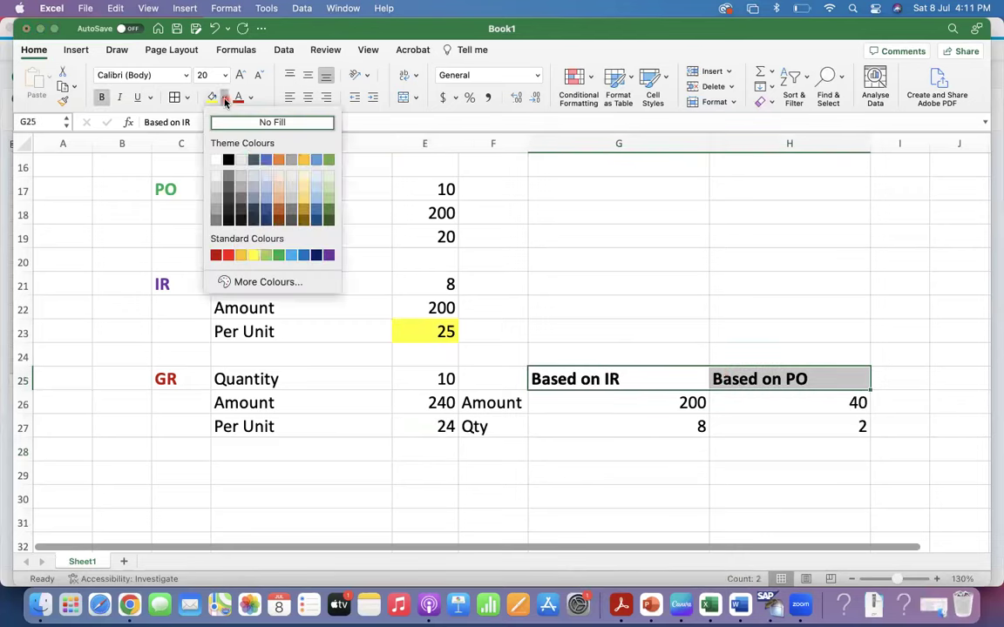
click(315, 175)
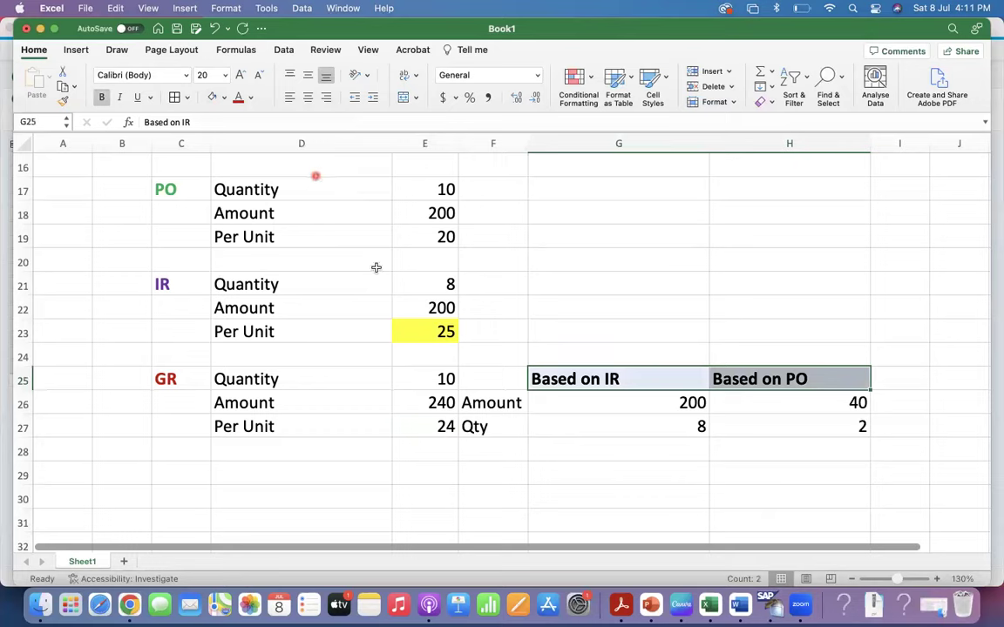
click(631, 452)
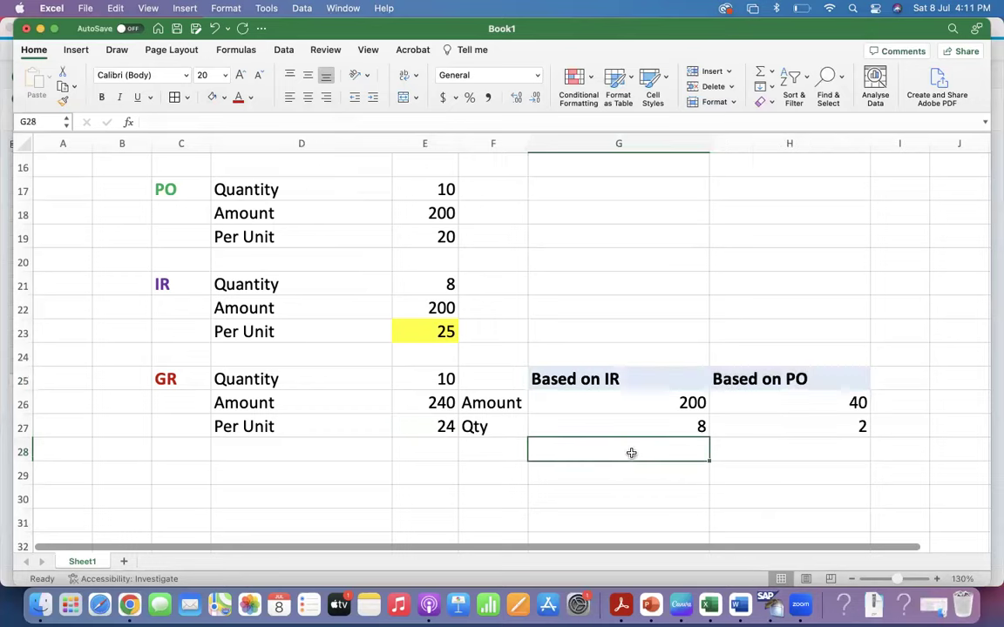
click(425, 426)
Step: Switch to Chrome, replace the finished GR quiz with the public YouTube page of the next quiz post, and close its Studio details page
key(super+Tab)
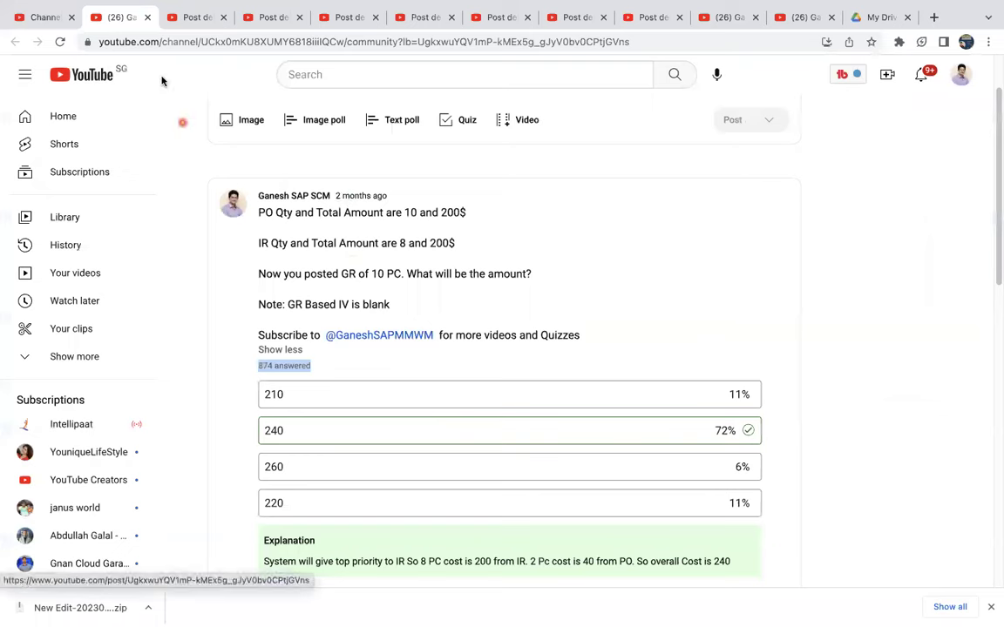
click(148, 17)
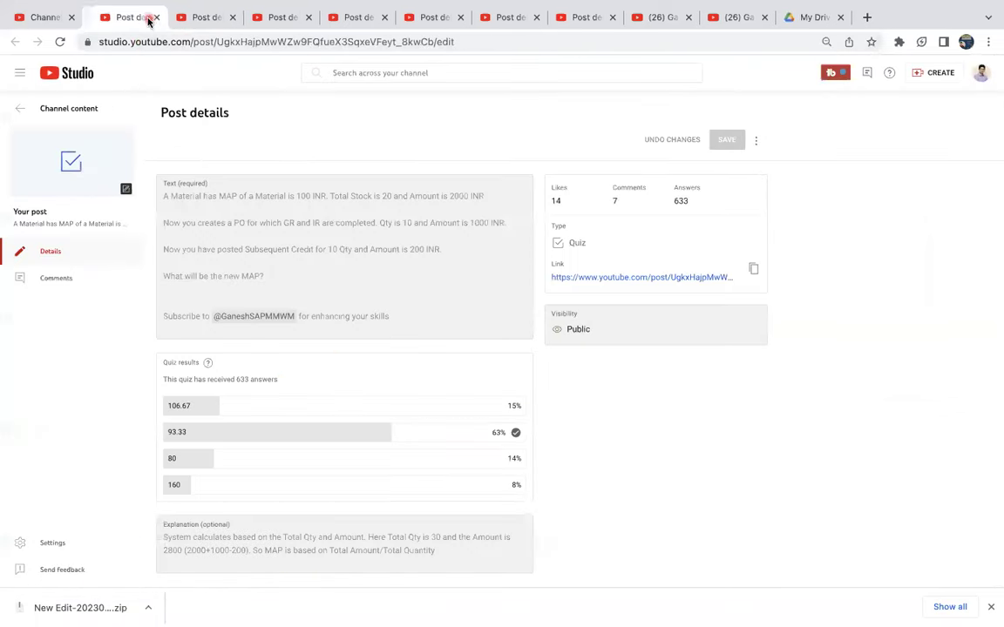
right_click(87, 162)
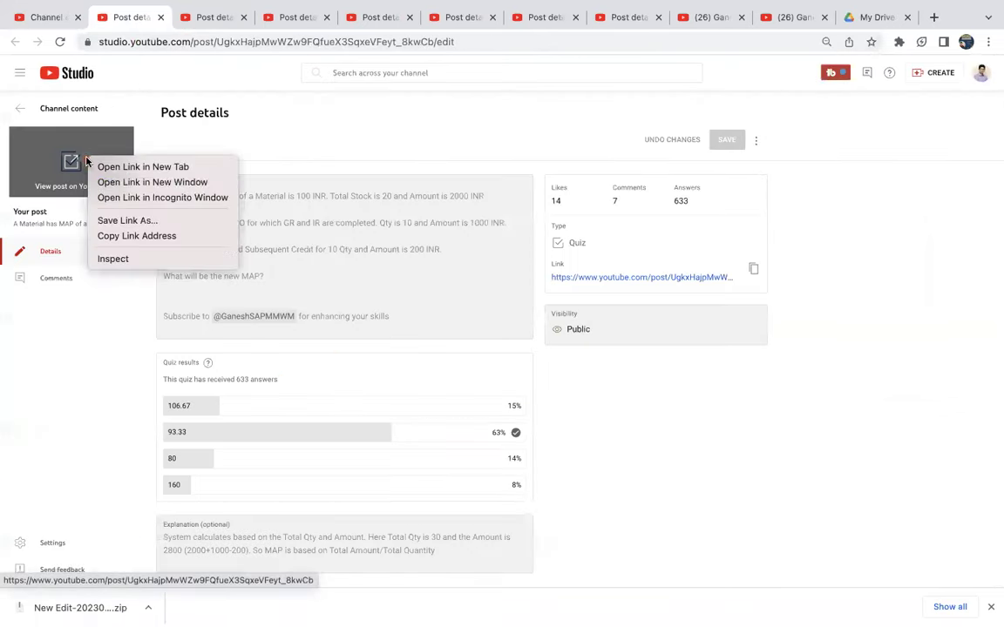
click(105, 164)
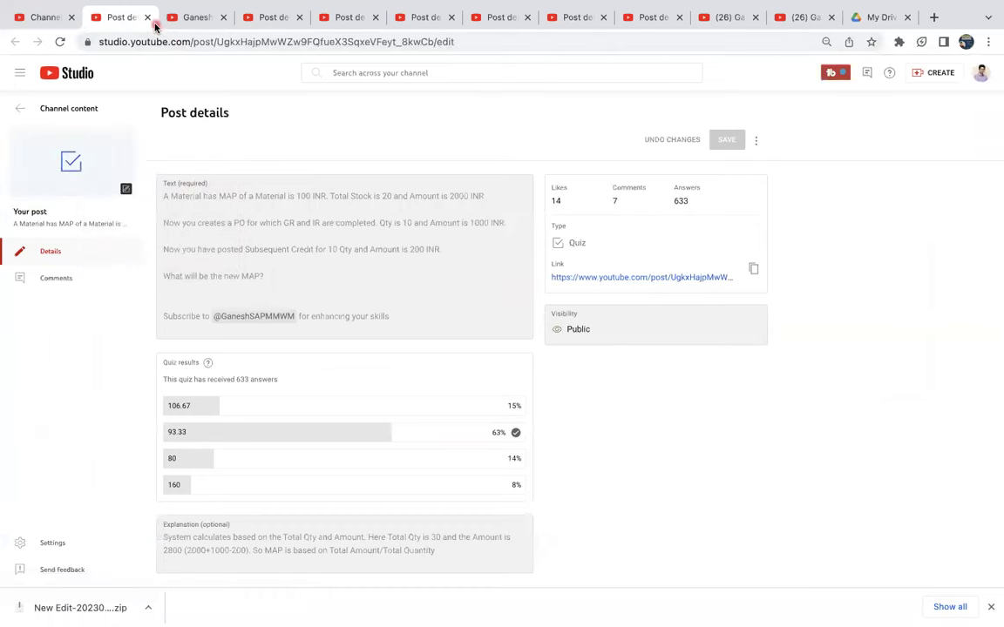
click(148, 18)
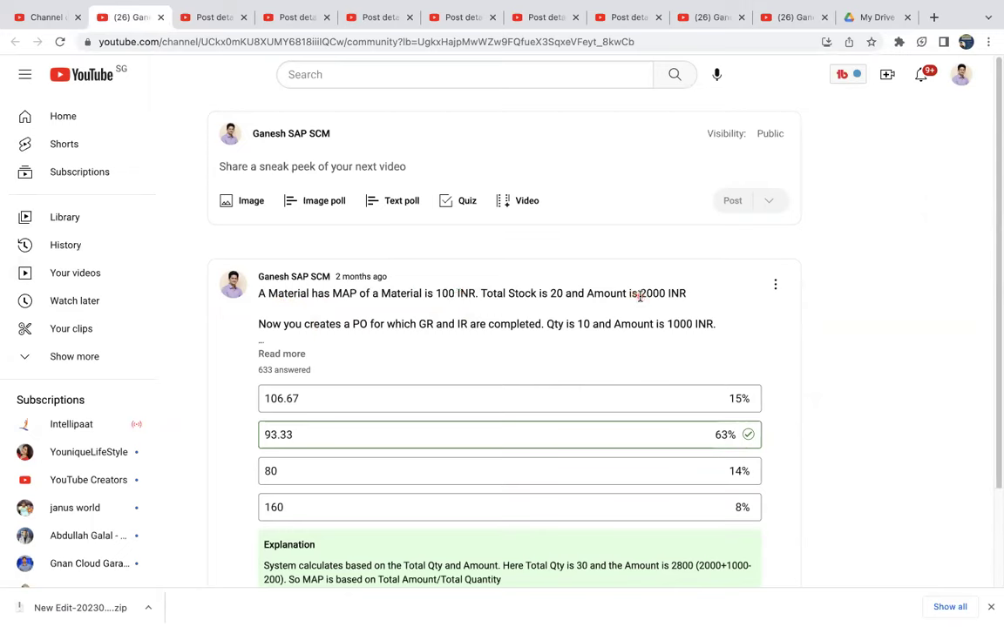
Step: Read the MAP quiz's stock and PO figures and expand the post to its full question about the subsequent credit
drag(640, 296, 717, 298)
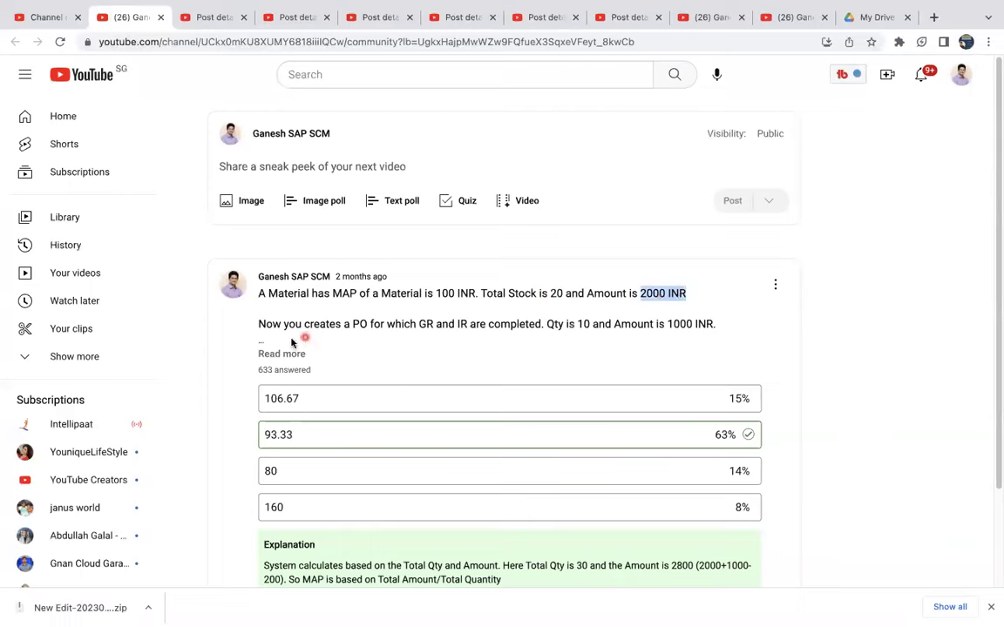
click(776, 289)
click(615, 305)
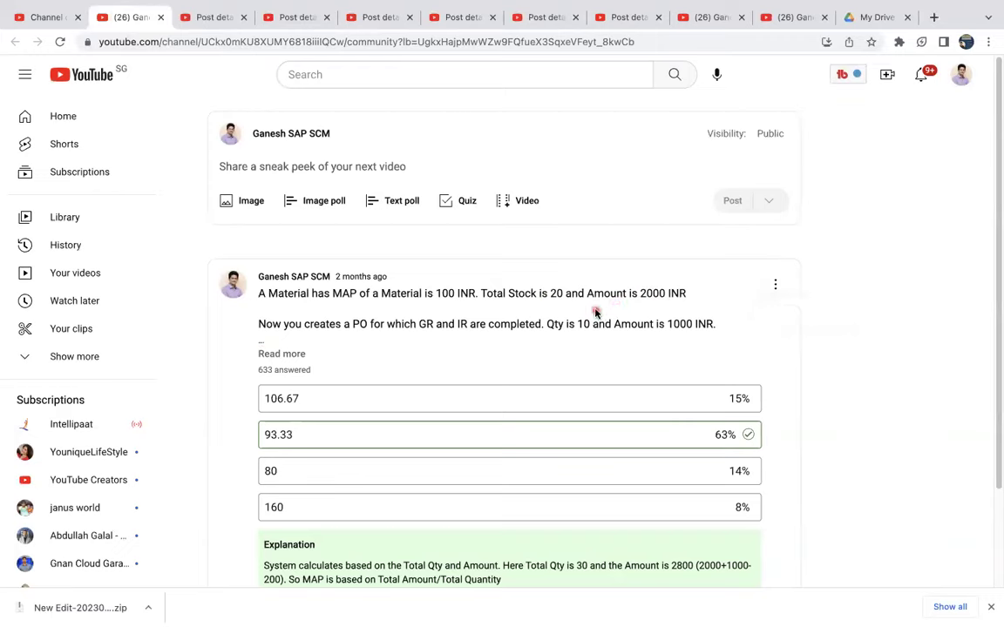
drag(271, 329, 406, 341)
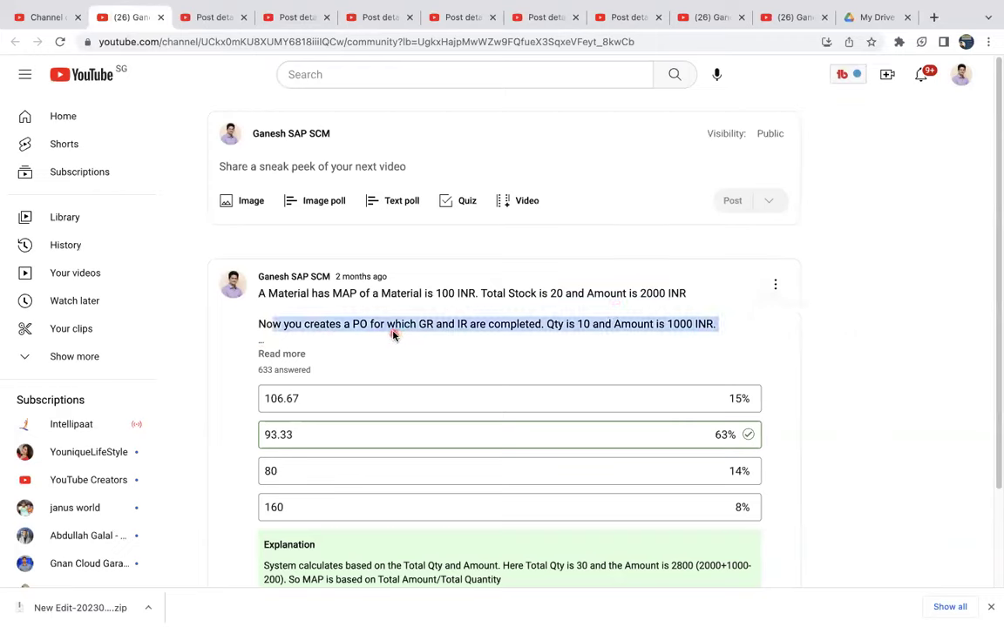
click(394, 331)
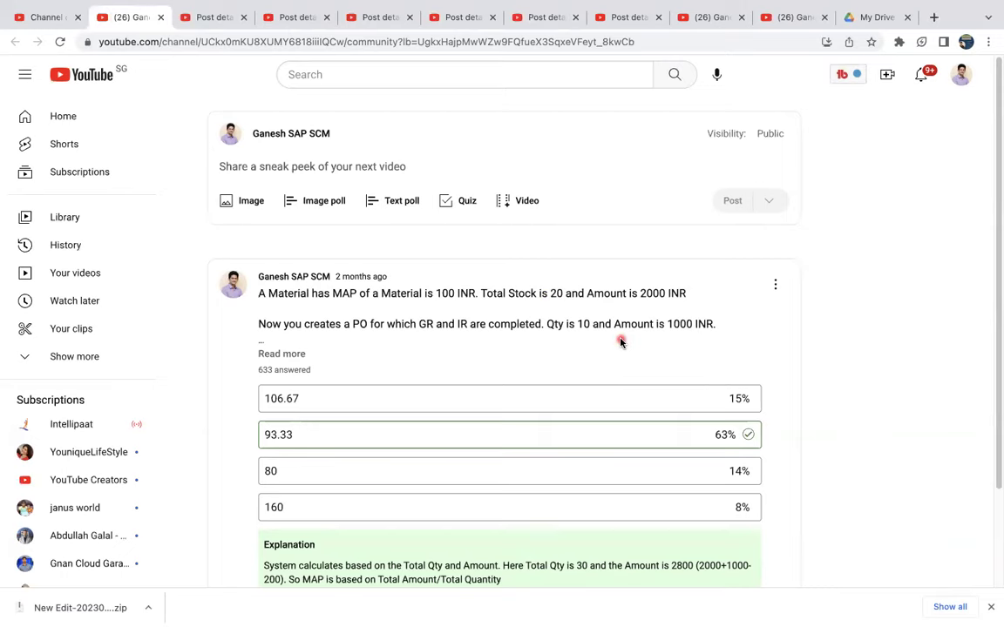
click(278, 354)
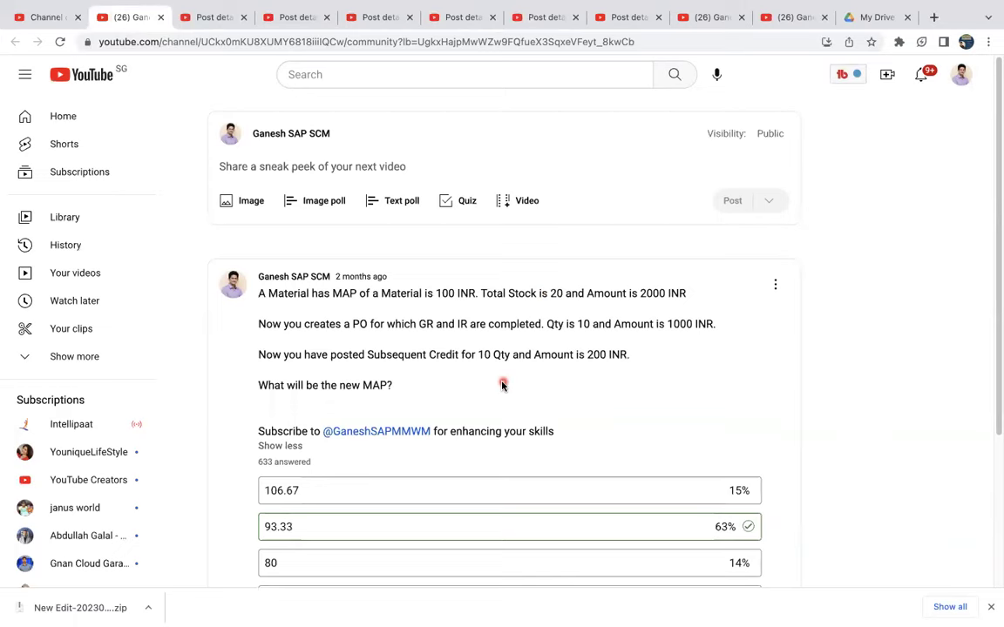
scroll(602, 377, down, 1)
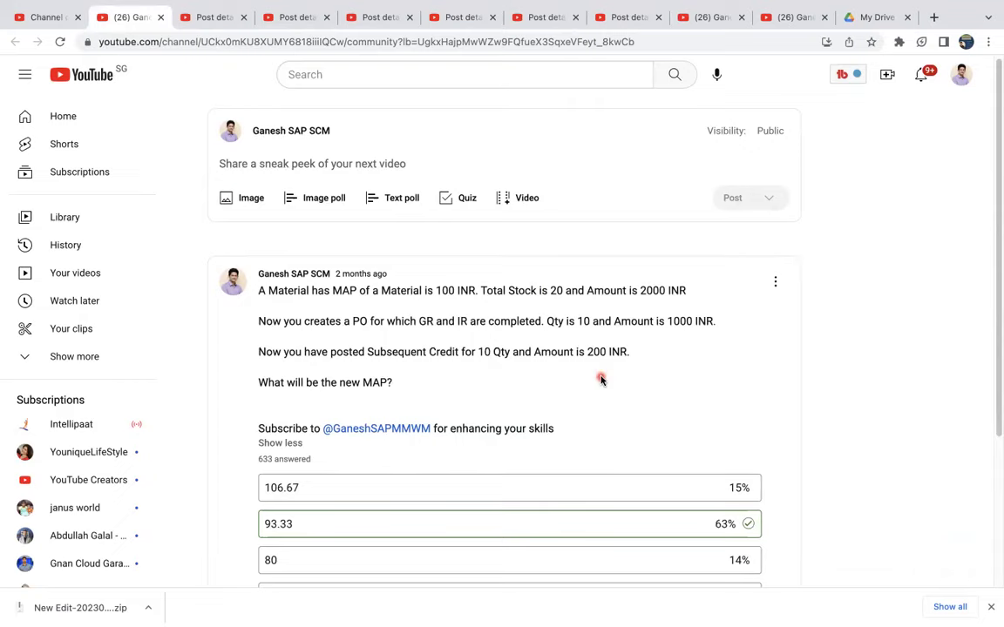
Step: Switch to Excel and label cell D32, below the GR calculation, as "Material"
key(ctrl+Left)
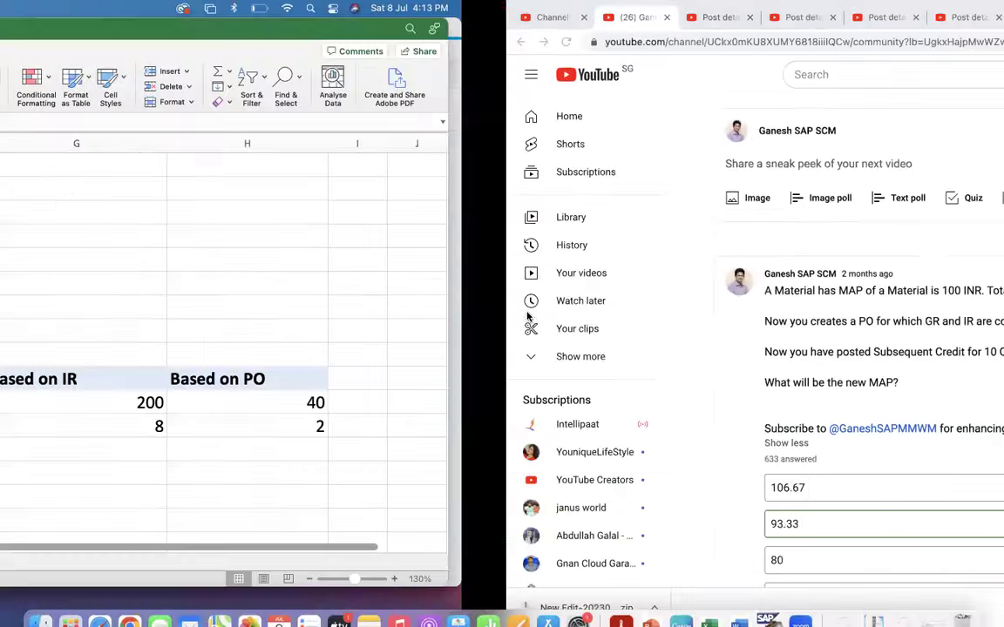
key(Down)
key(Down)
key(Down)
key(Down)
key(Down)
key(Down)
key(Down)
key(Down)
key(Down)
key(Down)
key(Down)
key(Down)
key(Down)
key(Down)
key(Down)
key(Down)
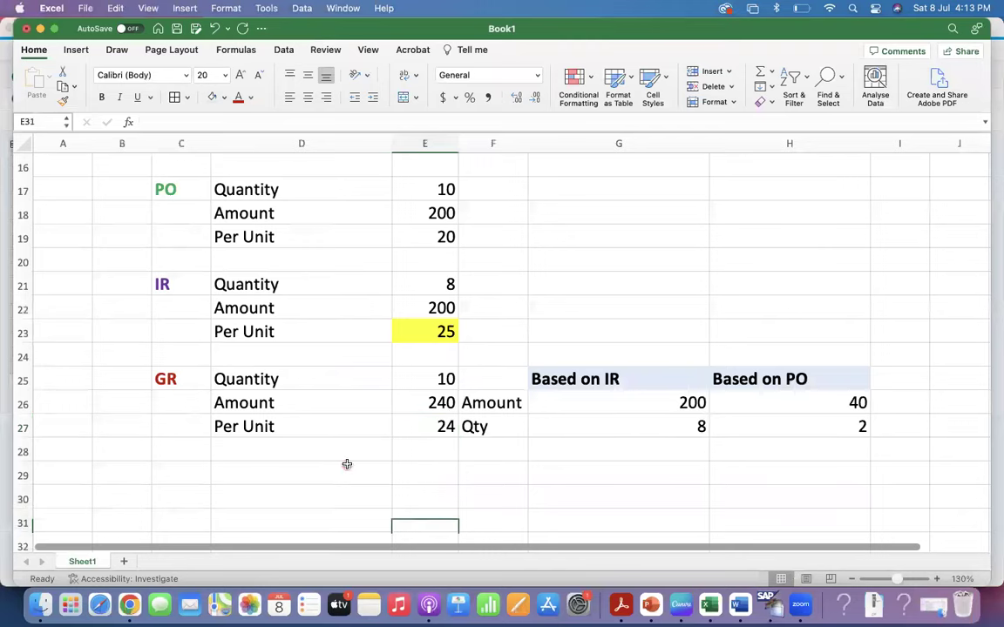
key(Down)
key(Down)
click(177, 218)
key(Right)
text(Material)
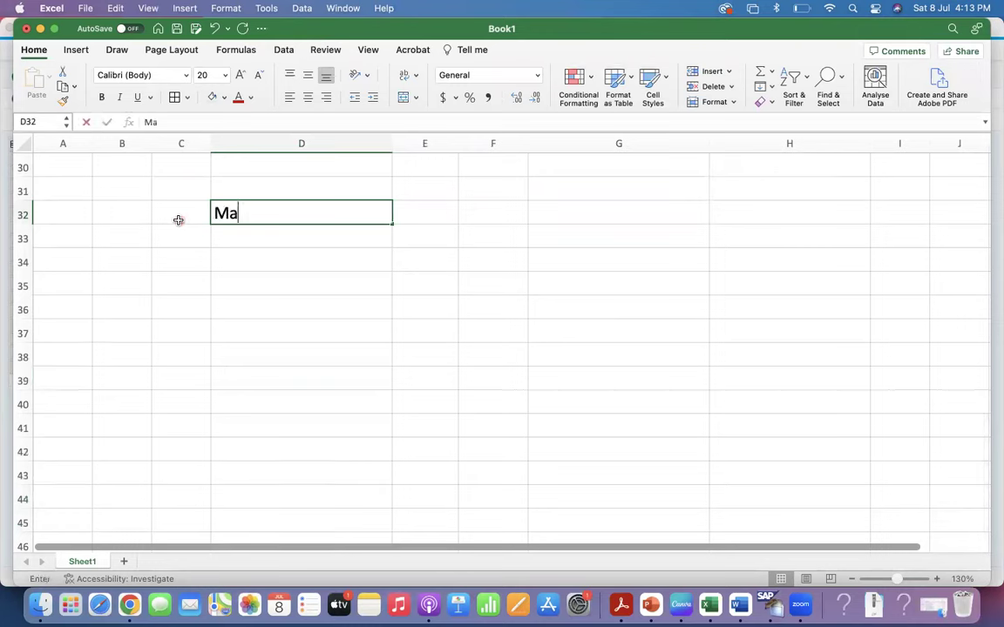
Step: Add the column header "MAP" in E31, above and beside the Material label
key(Tab)
key(Up)
text(A)
key(BackSpace)
text(AP)
key(BackSpace)
key(BackSpace)
text(MPA)
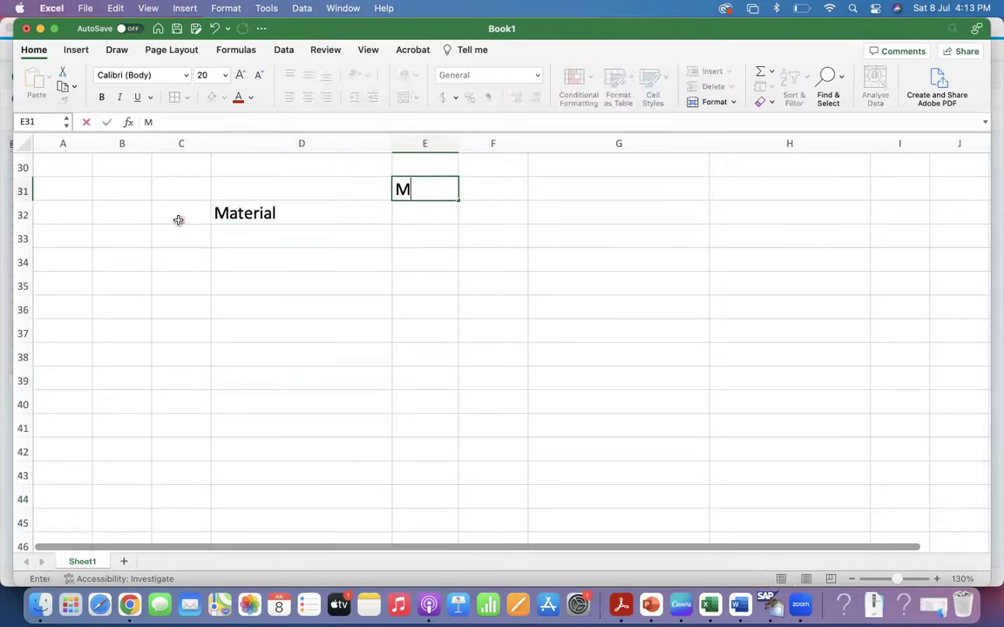
key(BackSpace)
key(BackSpace)
text(AP)
key(Return)
text(2)
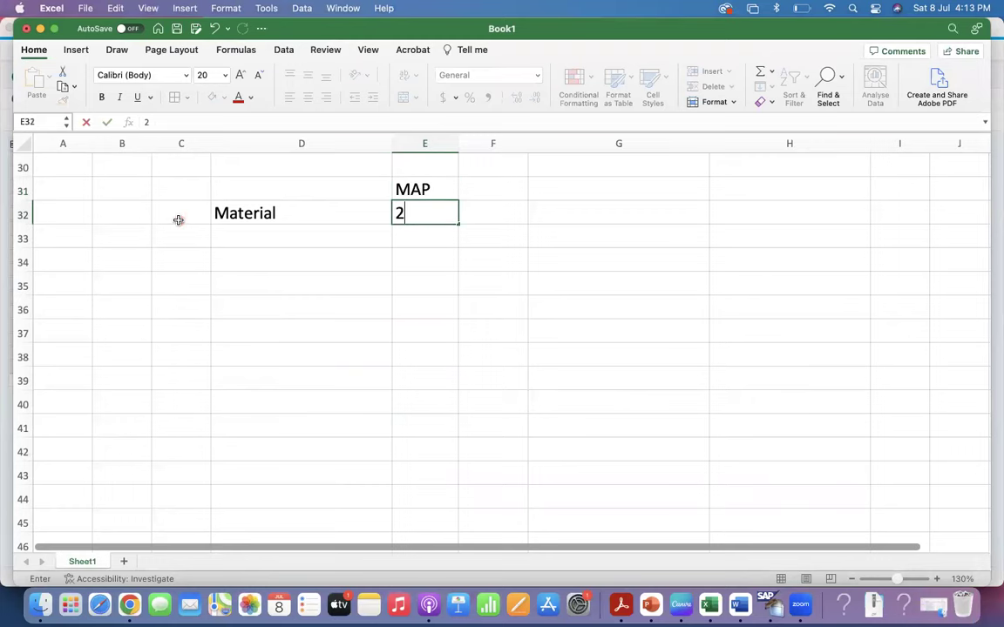
text(0)
key(Tab)
Step: Recheck the quiz question in Chrome and enter 100 as the material's MAP in Excel cell E32
key(ctrl+Right)
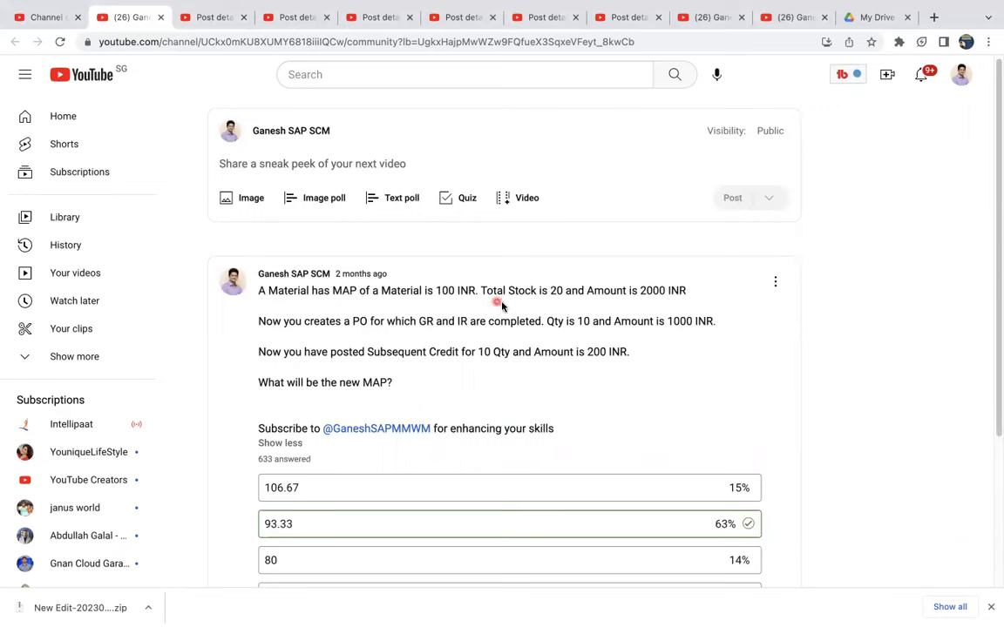
key(ctrl+Left)
click(407, 216)
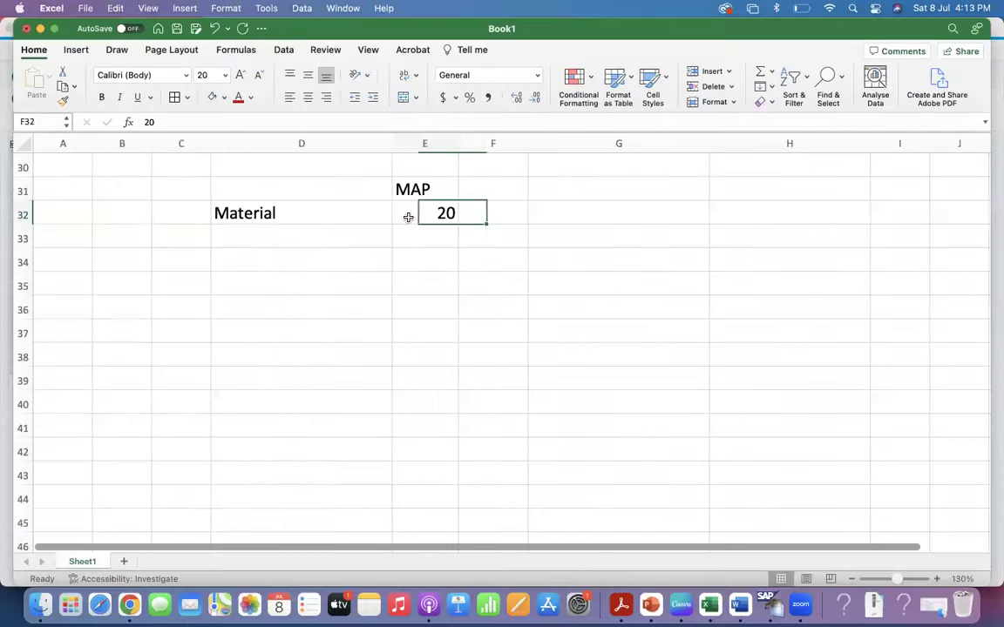
text(100)
key(Tab)
Step: Add the column header "Stock" in F31 and enter 20 as the material's stock in F32
key(Up)
text(sTOCK)
key(Return)
key(Up)
text(s)
key(BackSpace)
text(Sto)
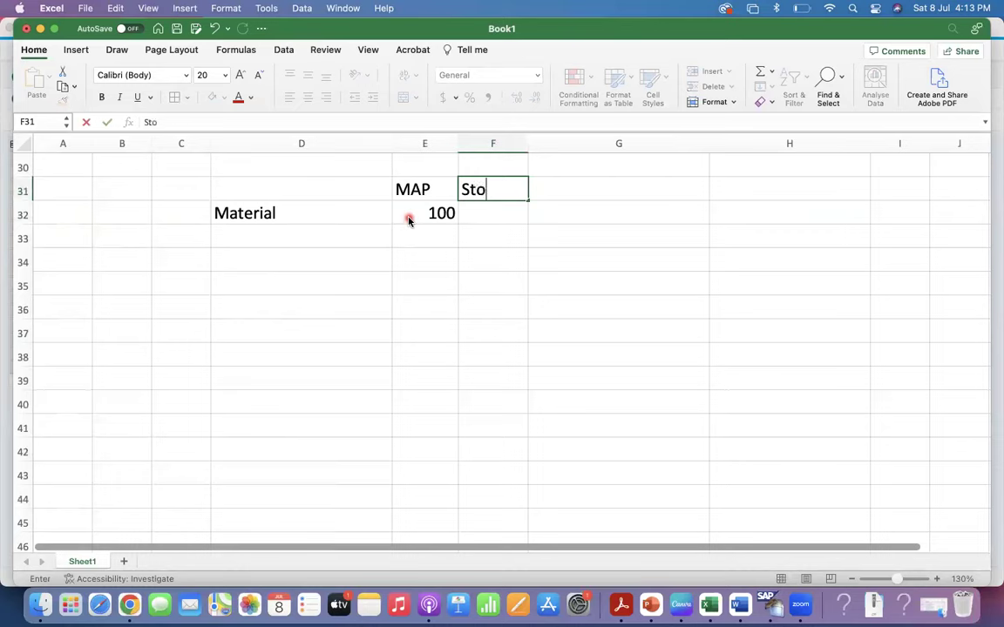
key(Return)
text(20)
key(Tab)
Step: Add the column header "Total Amount" in G31 and enter 2000 for the material in G32
key(Up)
text(Total aM)
key(BackSpace)
key(BackSpace)
text(Amount)
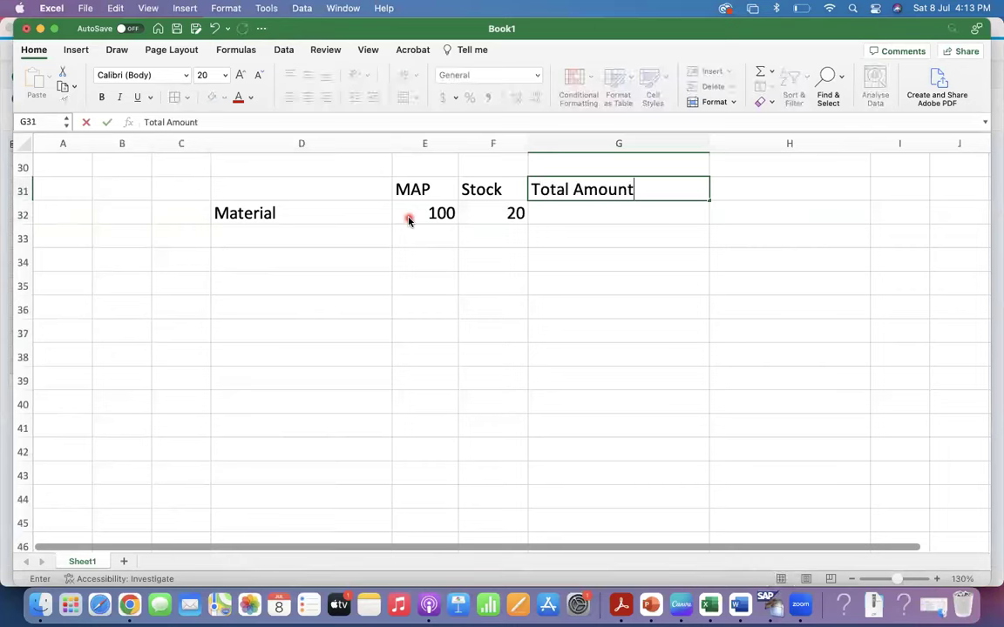
key(Return)
text(2000)
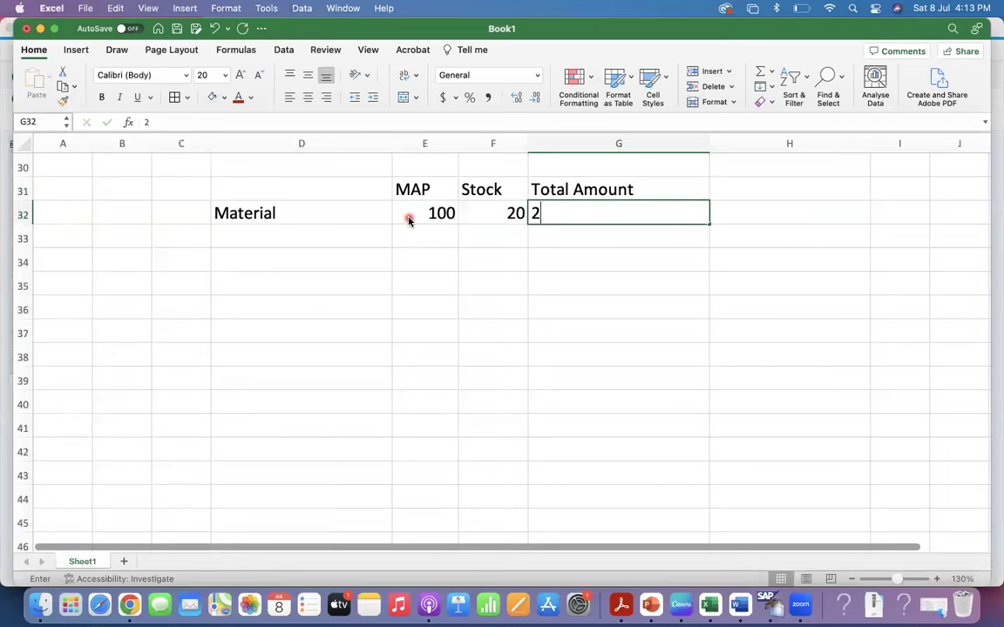
key(Return)
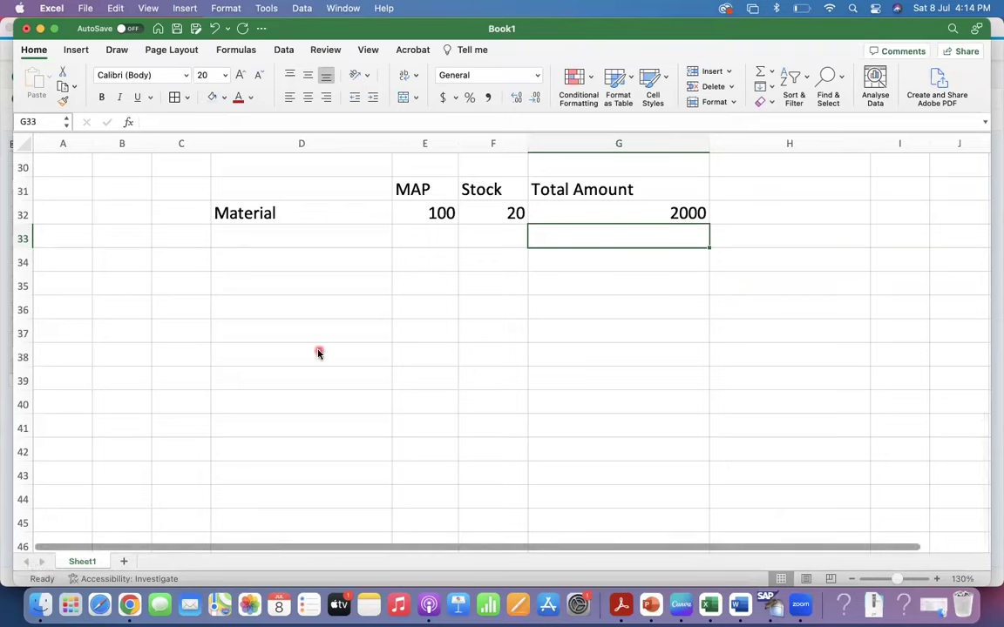
key(XF86AudioRaiseVolume)
click(286, 295)
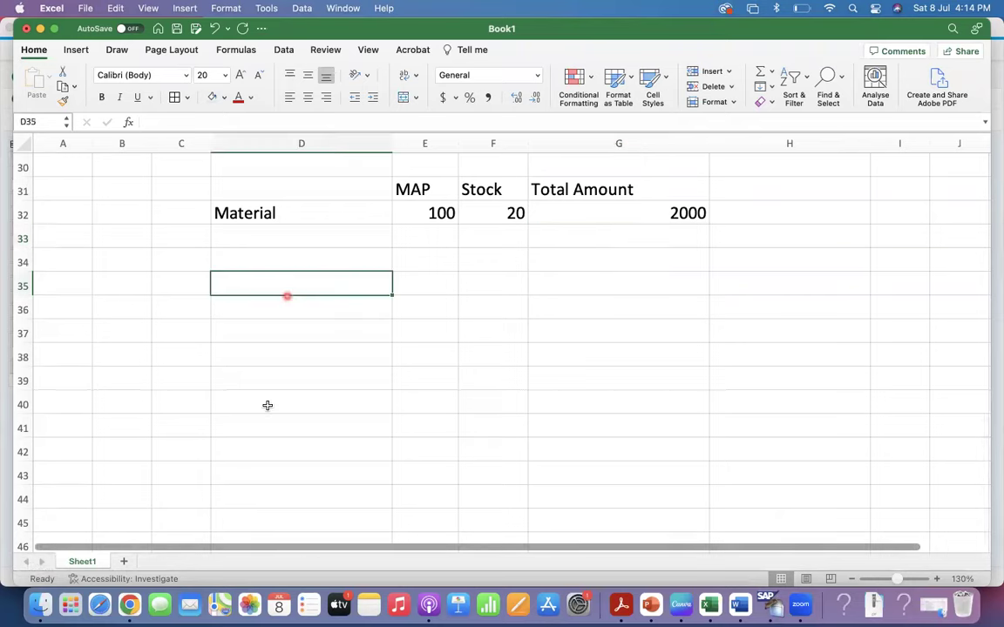
Step: Bold the MAP, Stock and Total Amount headers and add a merged, centred title "Material" across E30:G30
drag(407, 189, 649, 188)
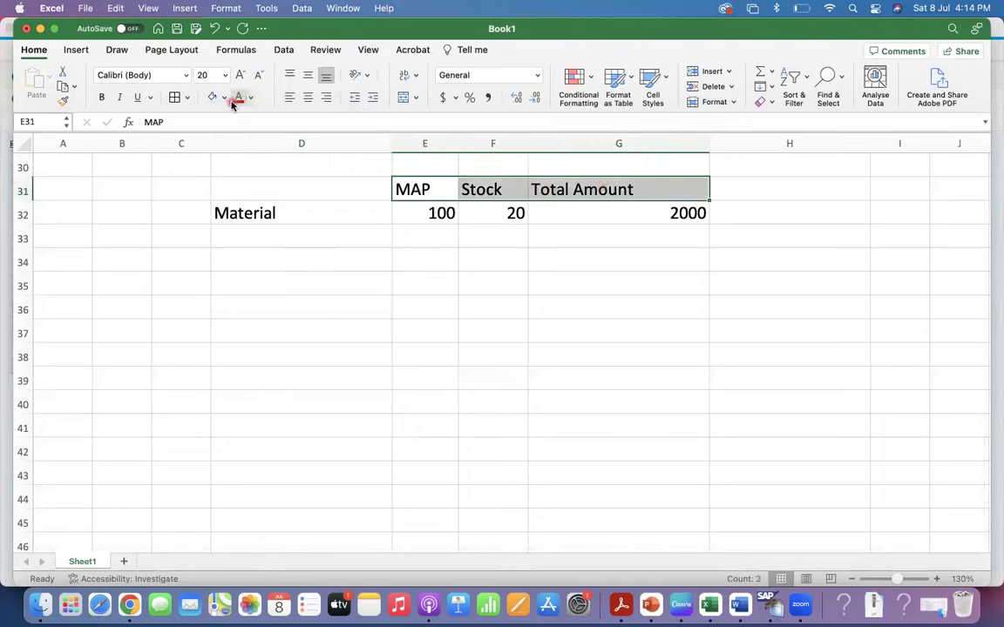
key(super+b)
click(259, 213)
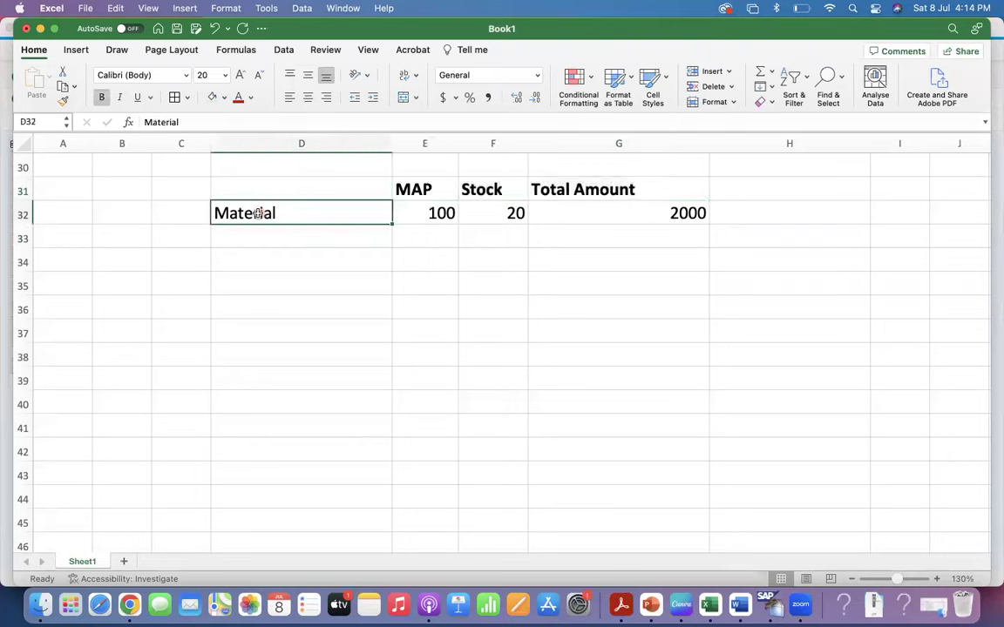
key(super+c)
drag(436, 166, 577, 167)
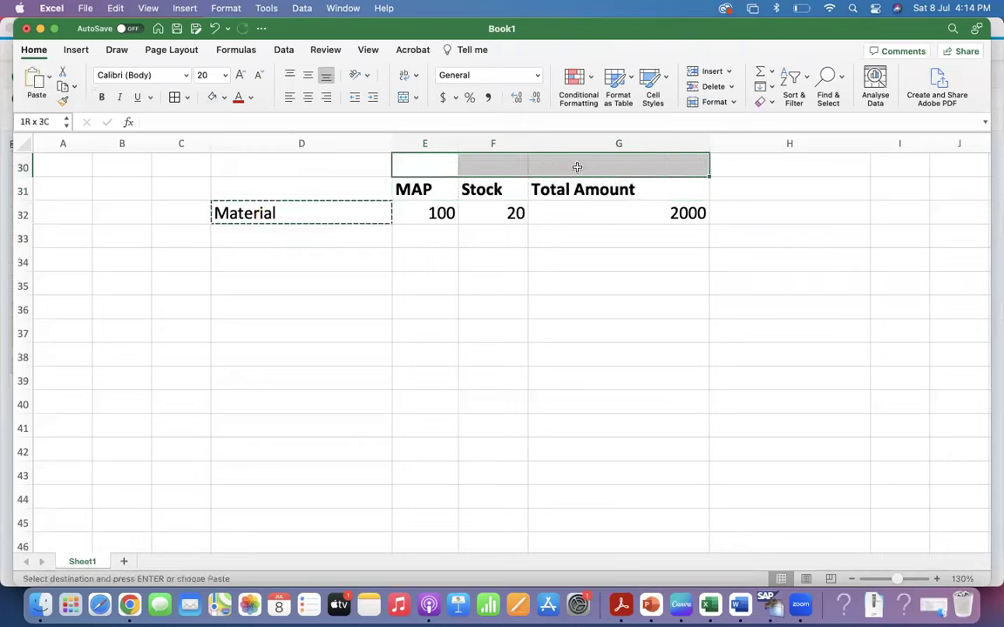
click(403, 97)
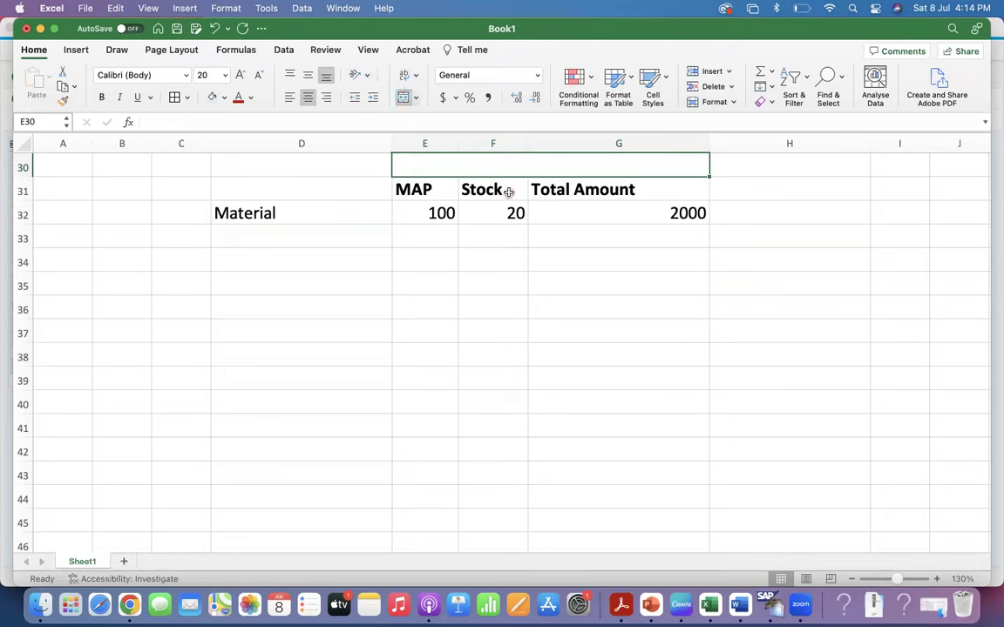
text(Material)
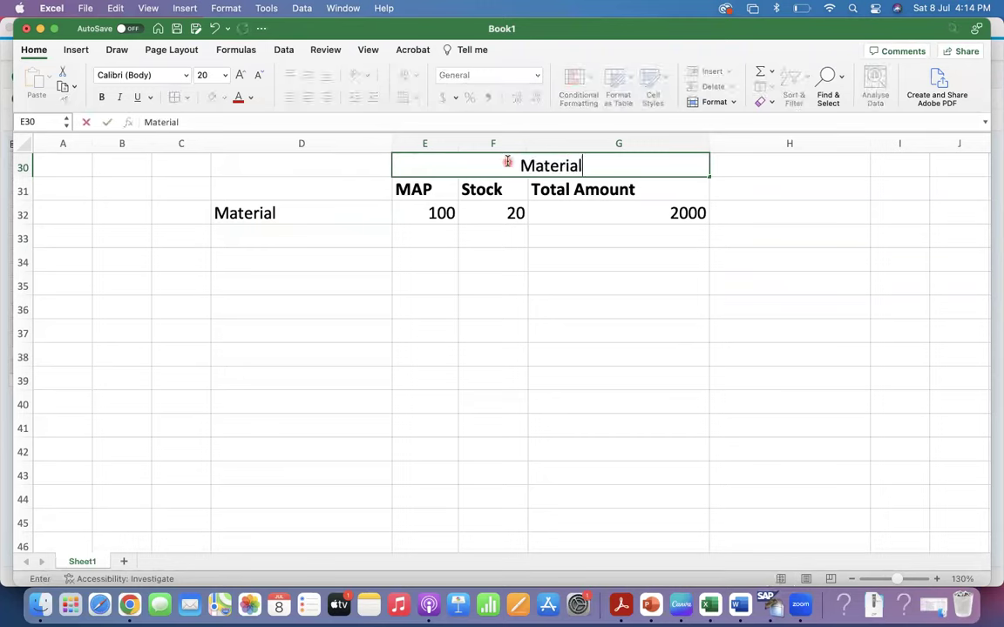
key(Return)
Step: Replace the row label in D32 with "Current Stage"
click(243, 213)
text(Current Stage)
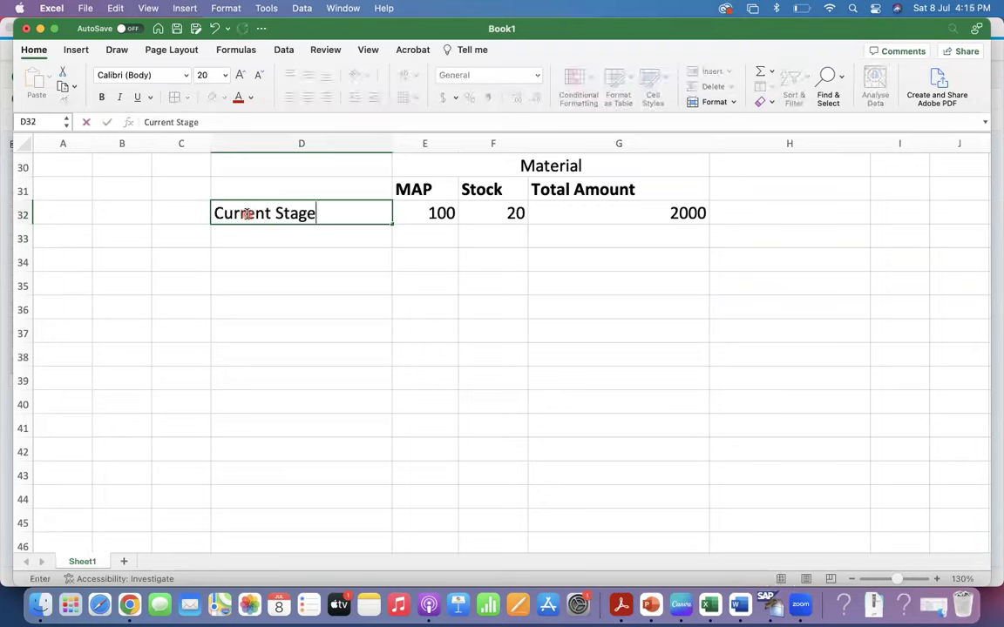
key(Return)
click(248, 214)
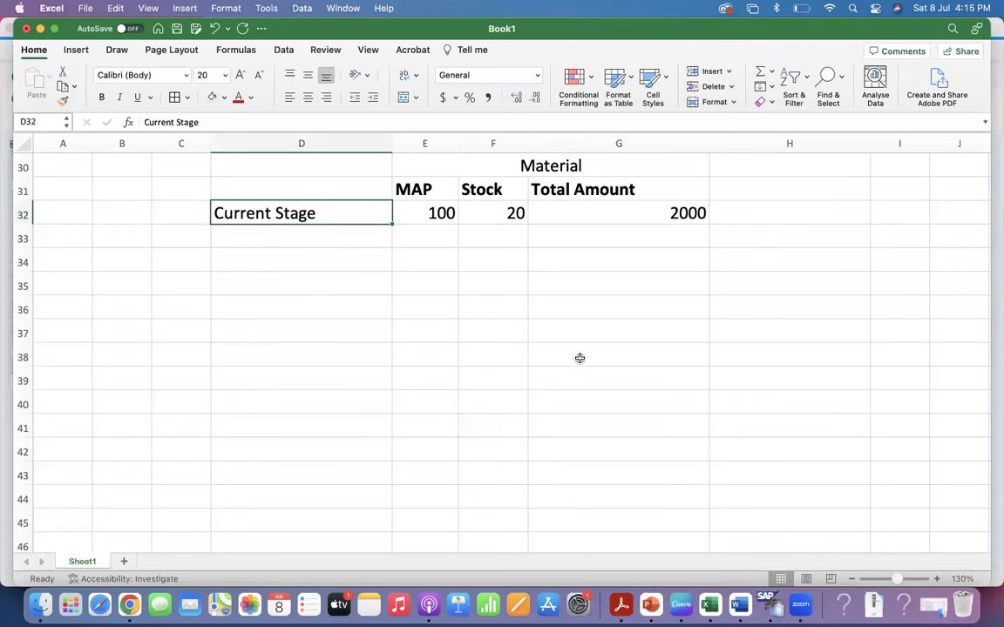
Step: Recheck the quiz question in Chrome and label the next row "New PO - GR&IR" in Excel cell D33
click(938, 579)
click(937, 580)
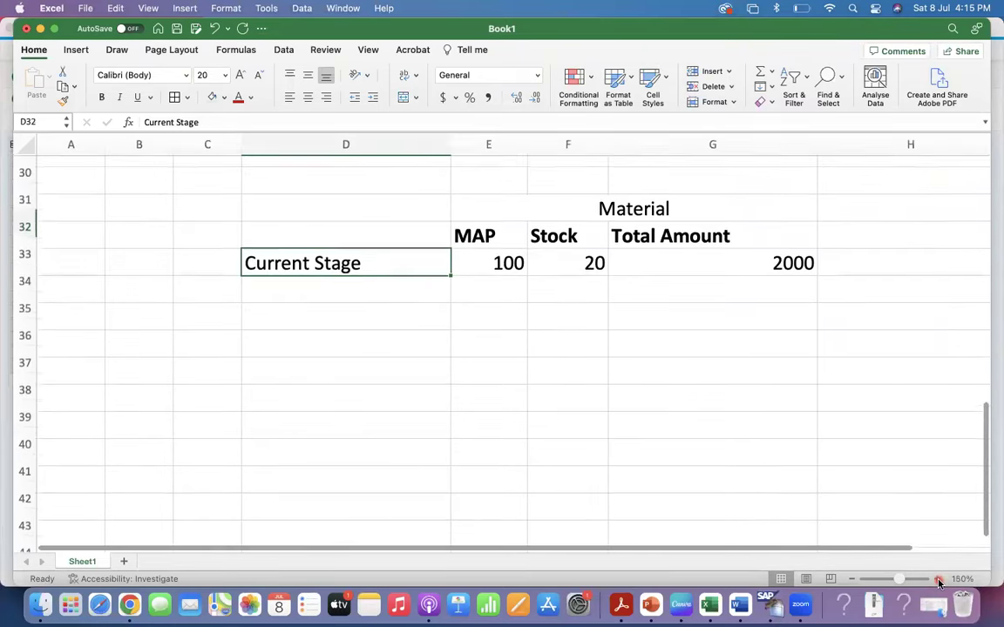
drag(497, 197, 688, 197)
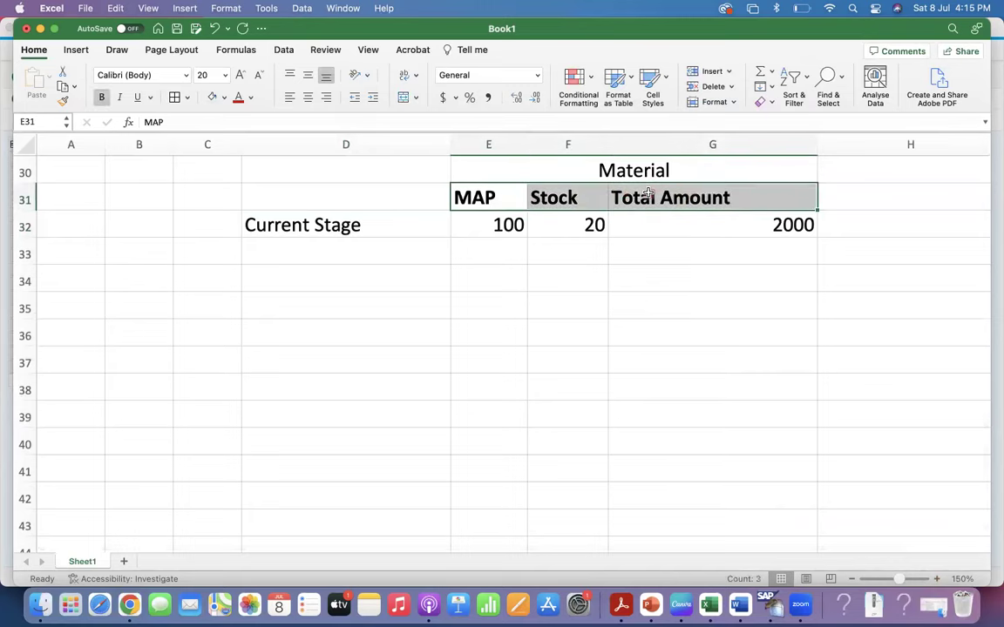
click(352, 254)
key(ctrl+Right)
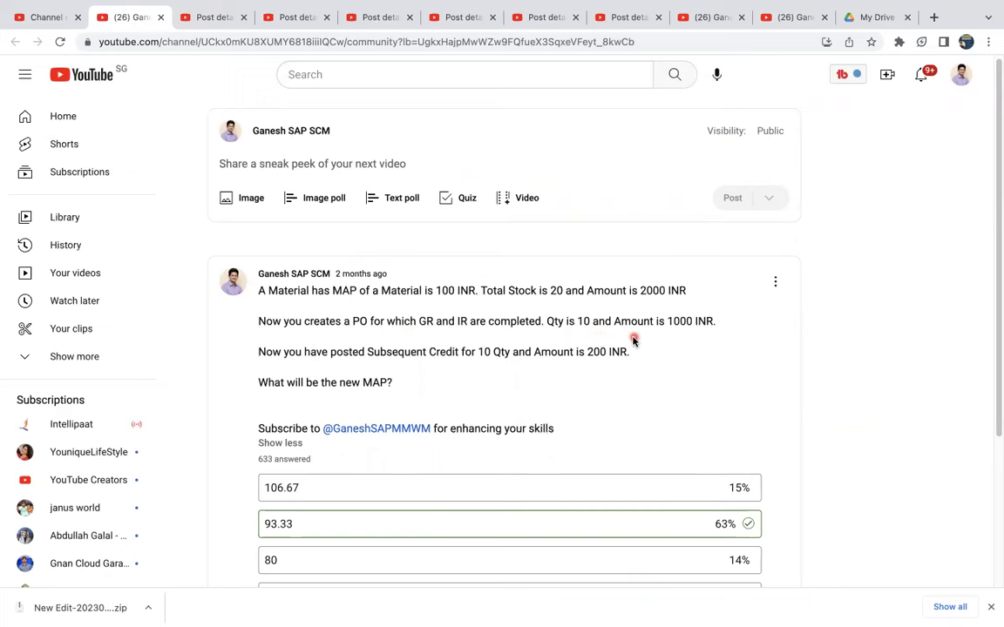
key(ctrl+Left)
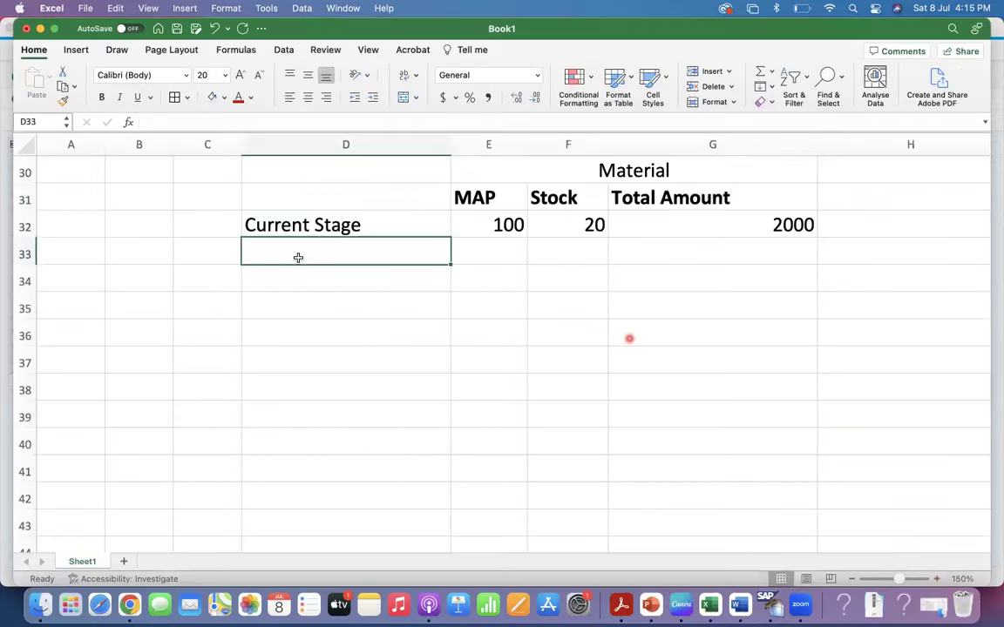
text(Ne)
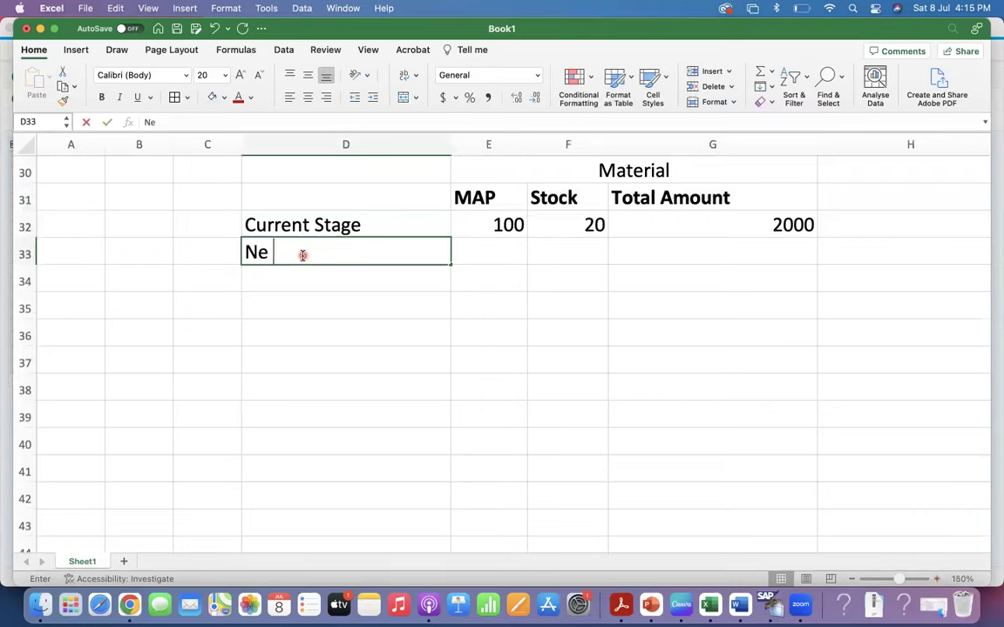
text(W)
key(BackSpace)
text(w pp)
key(BackSpace)
key(BackSpace)
text(PO - gr)
key(BackSpace)
key(BackSpace)
text(Gr)
key(BackSpace)
text(R&)
key(BackSpace)
text(IR)
key(Tab)
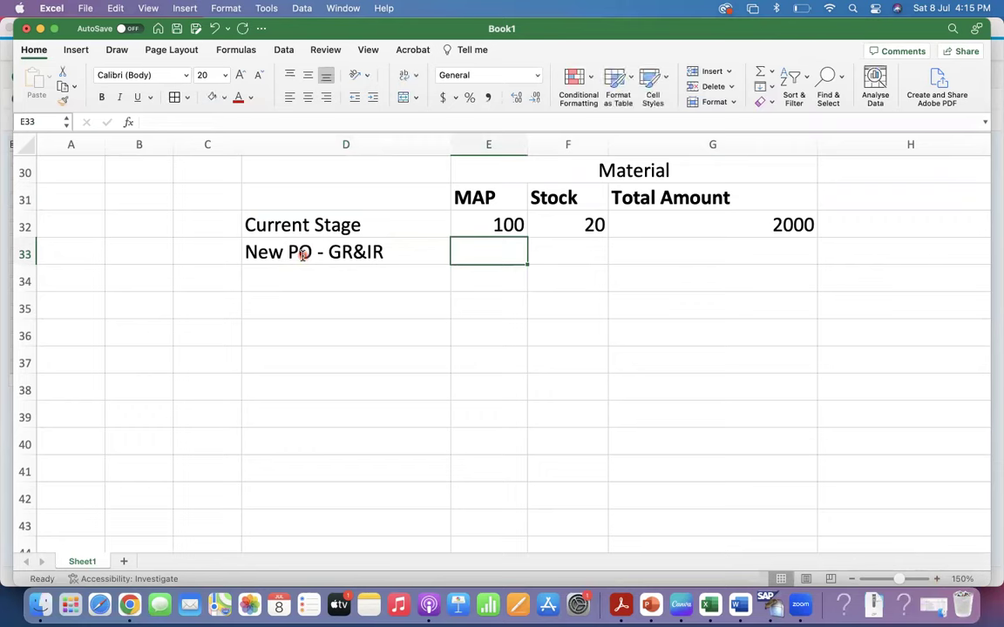
Step: Recheck the PO details in Chrome and enter stock 10 in F33 and total amount 1000 in G33 in Excel
key(Tab)
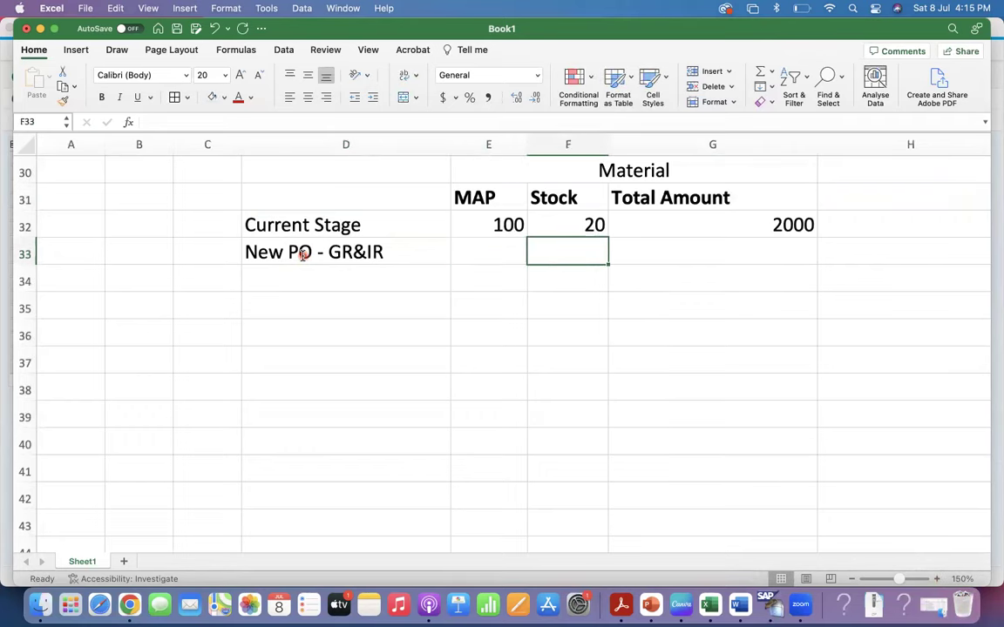
key(super+Tab)
key(super+Tab)
key(super+Tab)
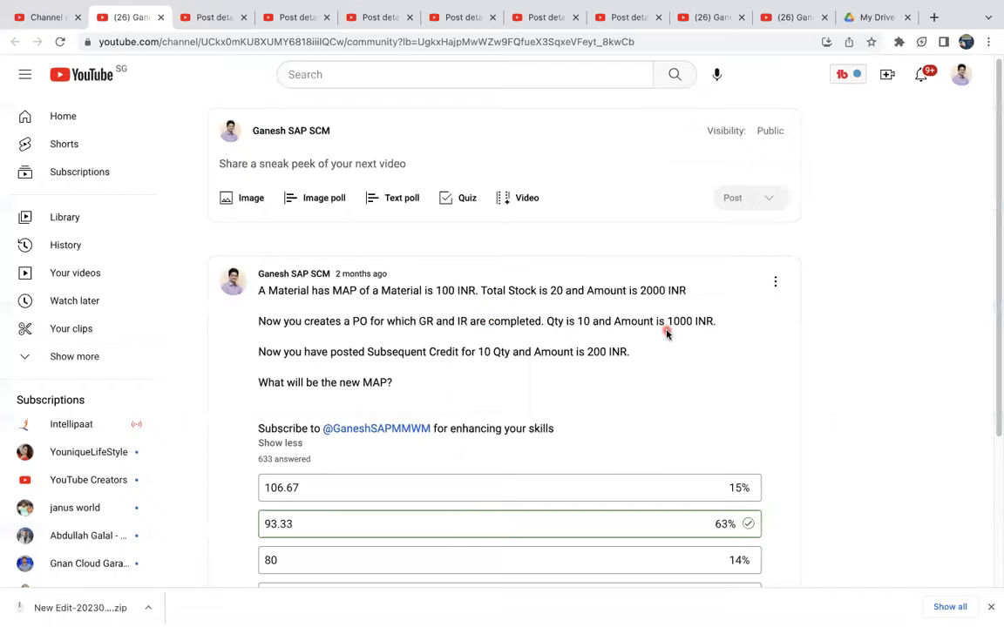
key(super+Tab)
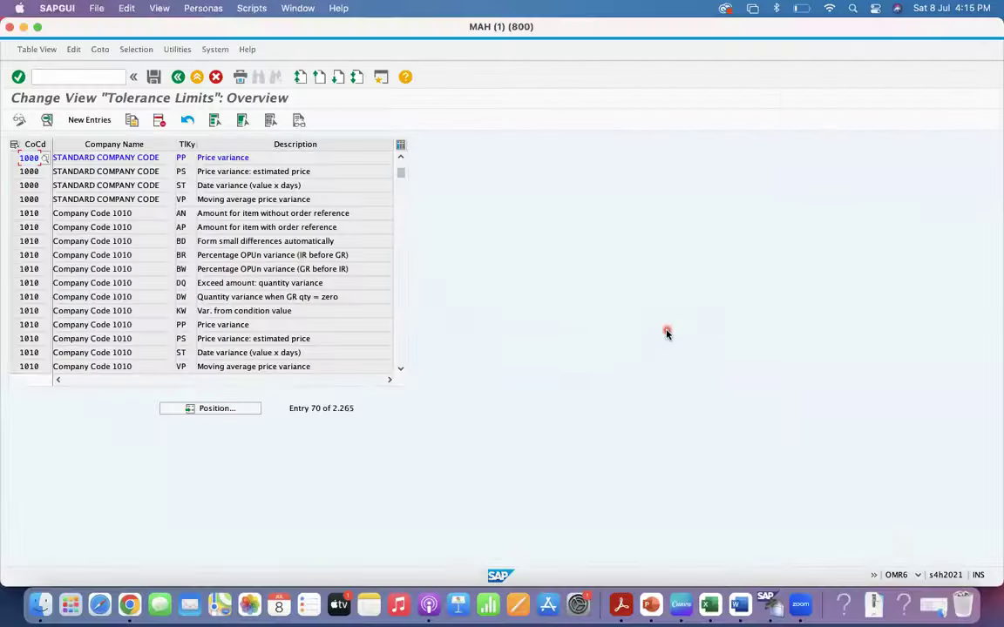
key(super+Tab)
key(super+Tab)
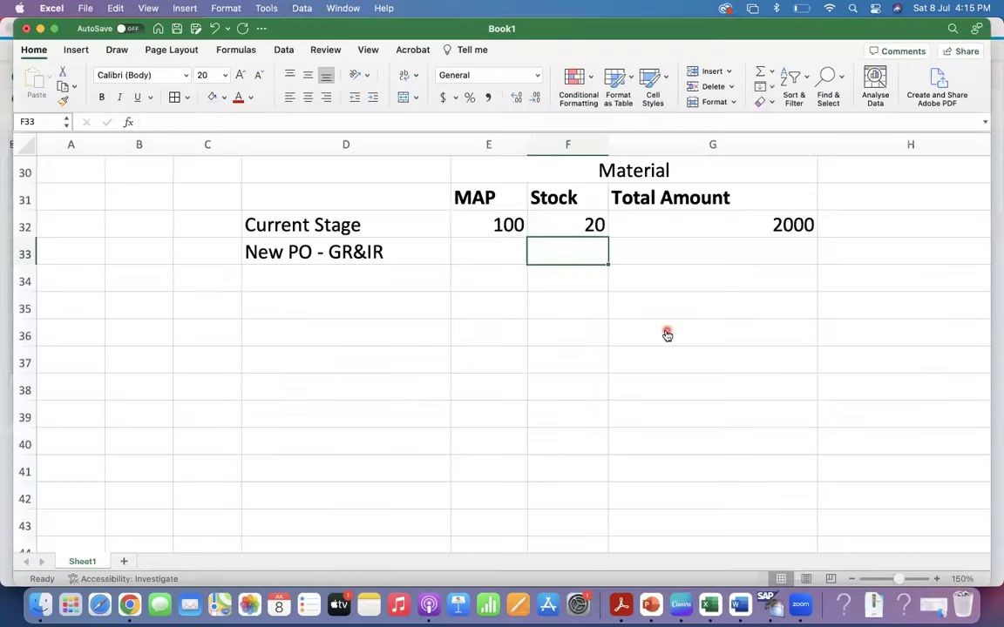
key(super+Tab)
key(super+Tab)
key(super+Tab)
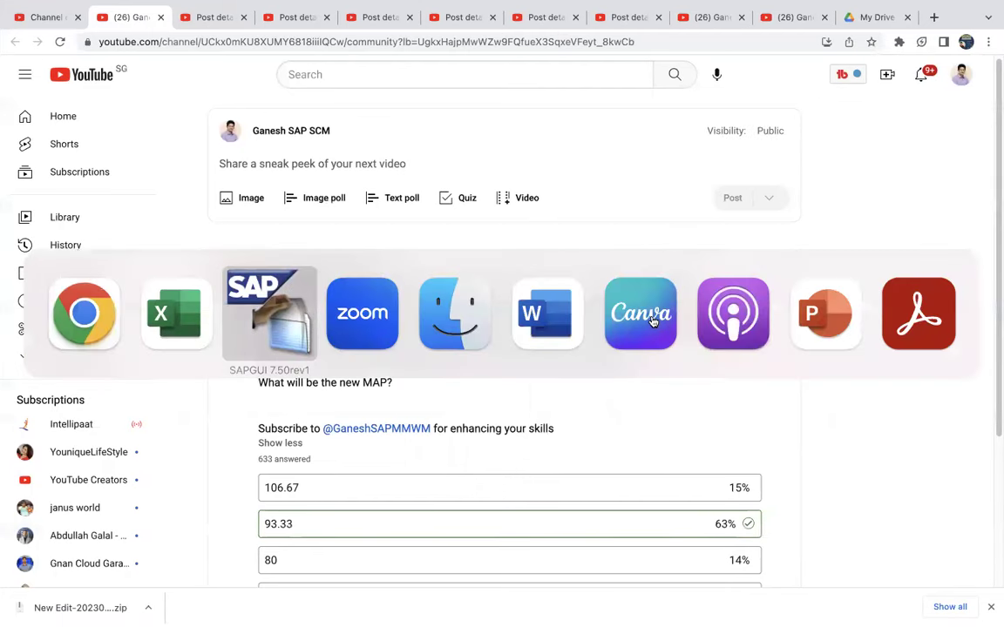
key(super+Tab)
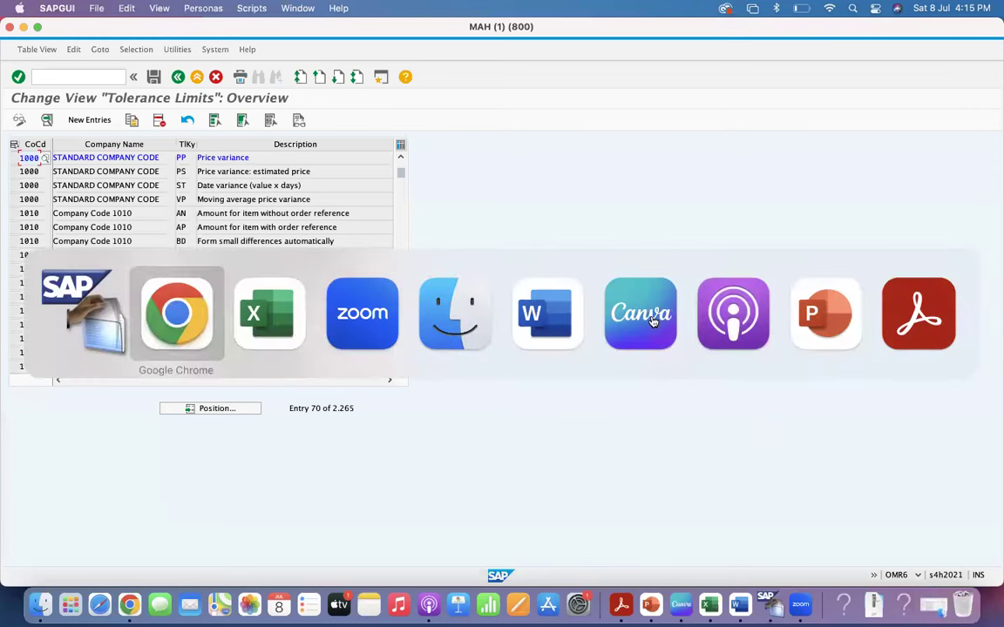
key(super+Tab)
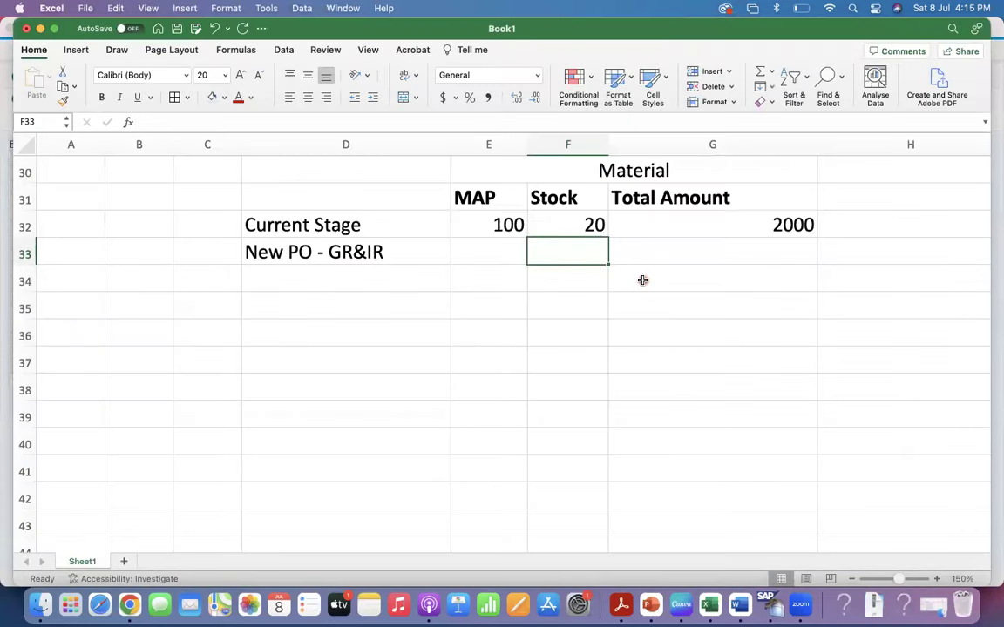
text(10)
key(Tab)
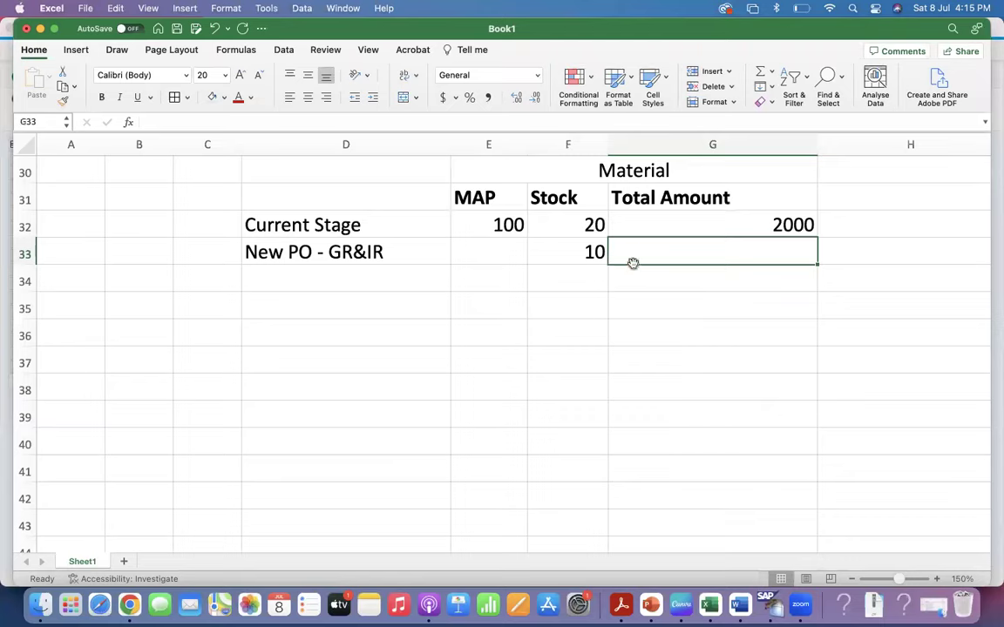
text(1000)
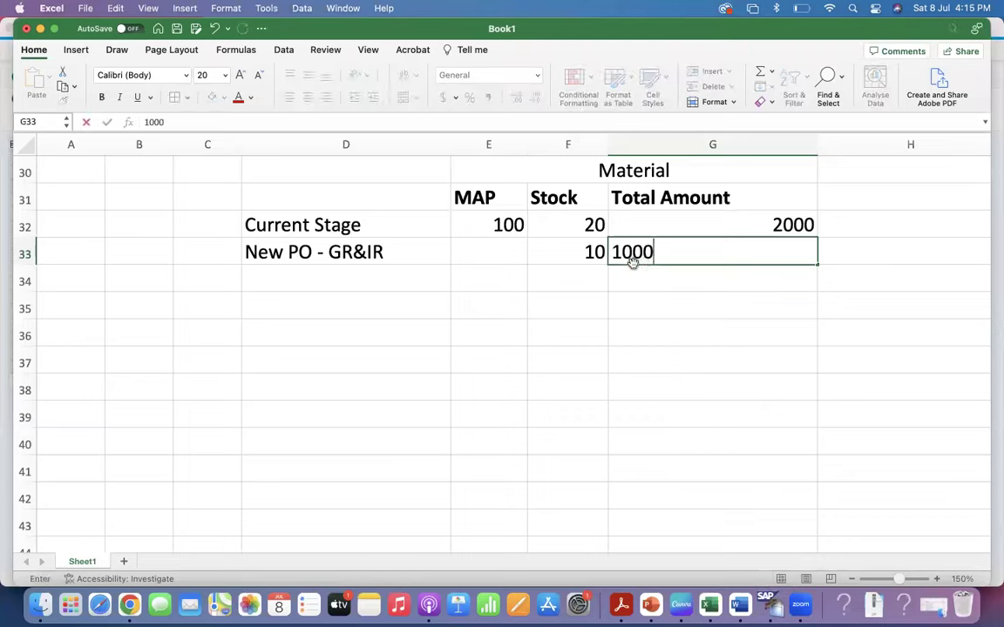
key(Return)
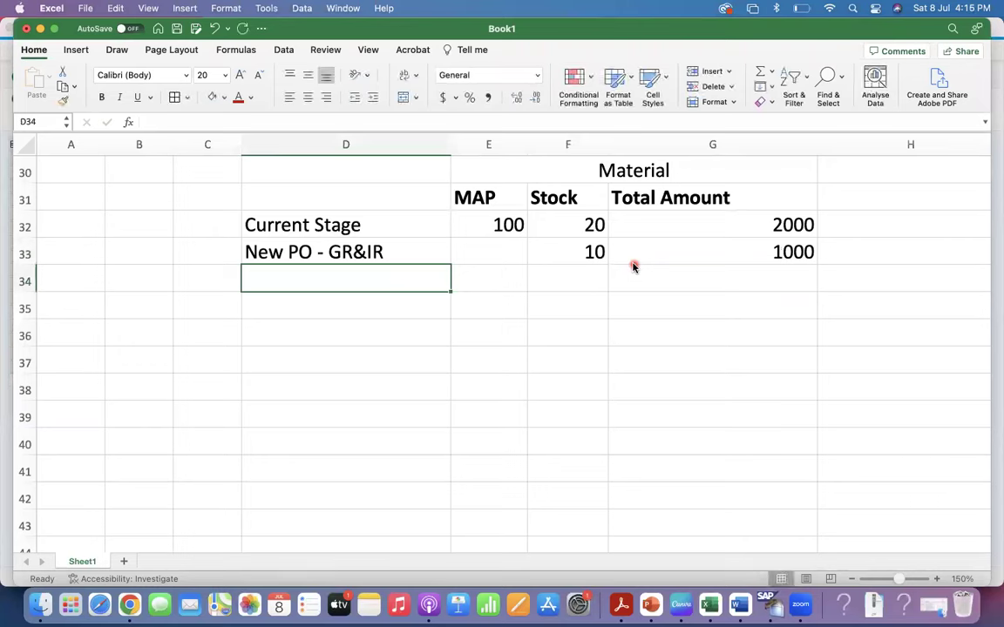
Step: Fill row 34 with the combined stock 30, total amount 3000 and MAP 100
click(506, 251)
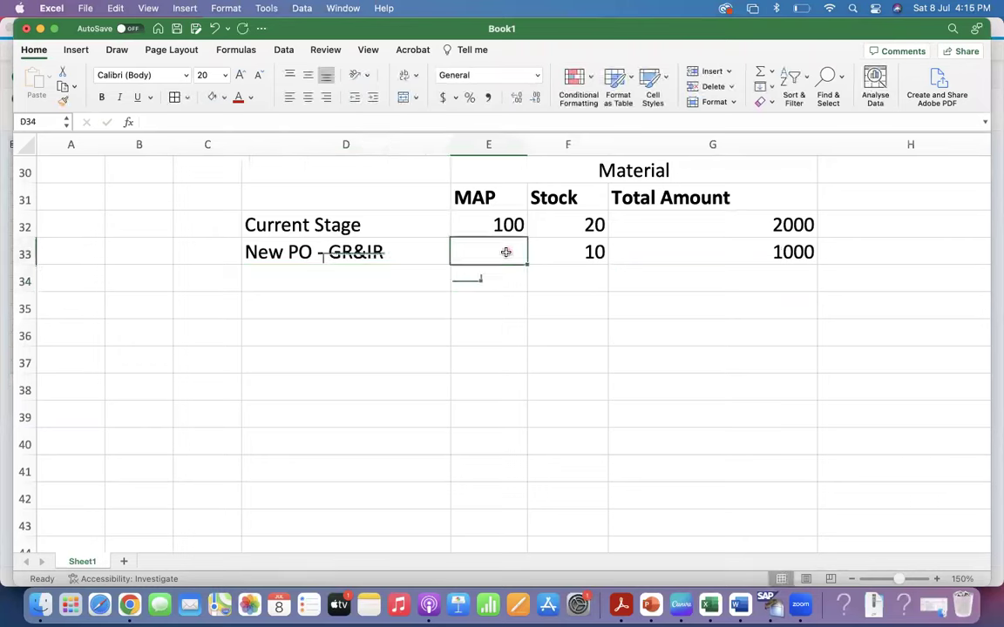
click(500, 279)
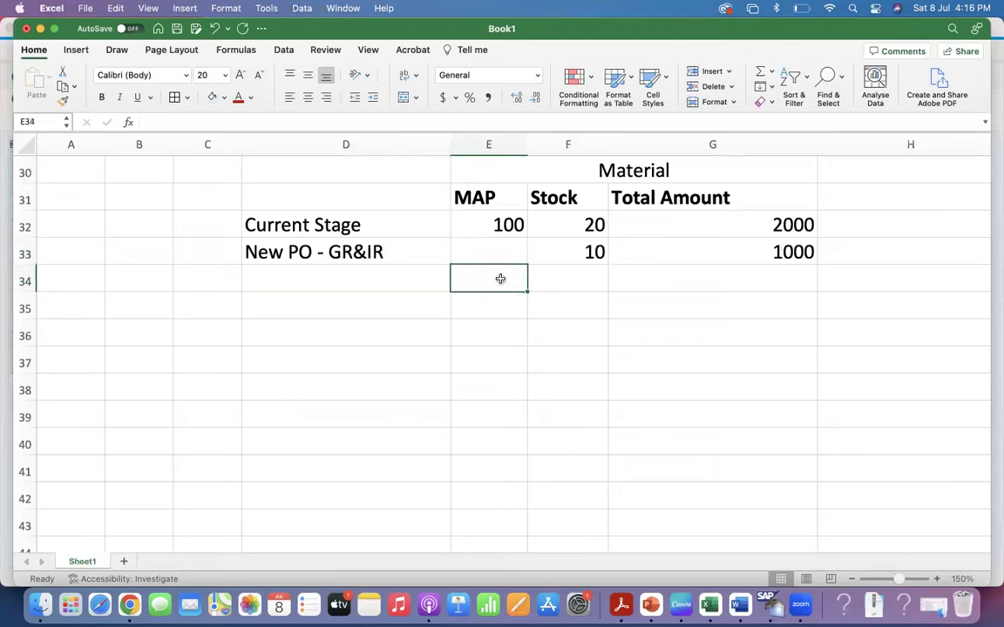
click(581, 277)
text(30)
key(Tab)
text(3000)
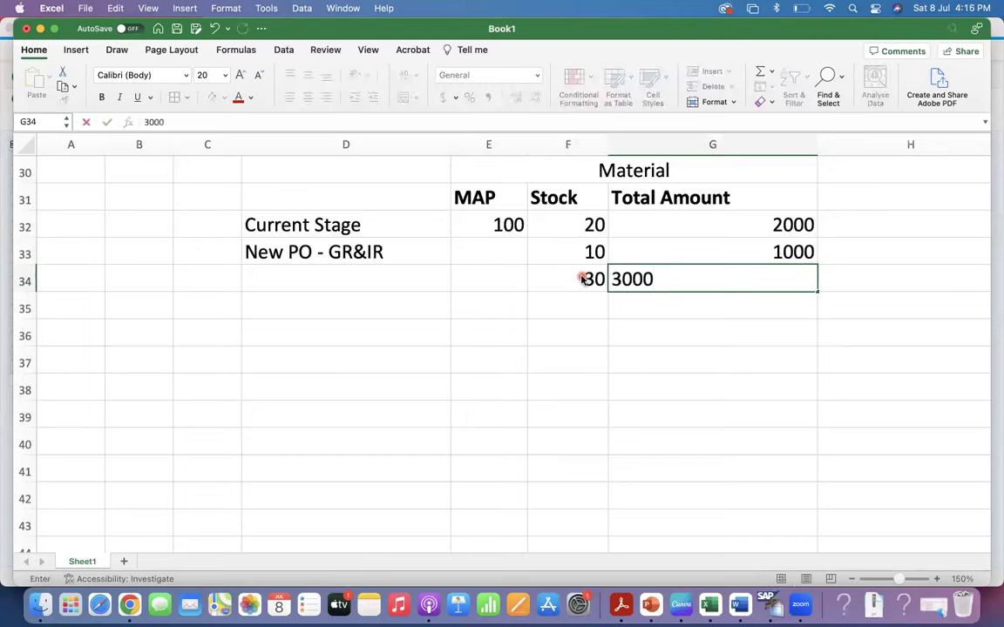
key(Return)
click(503, 279)
text(100)
key(Return)
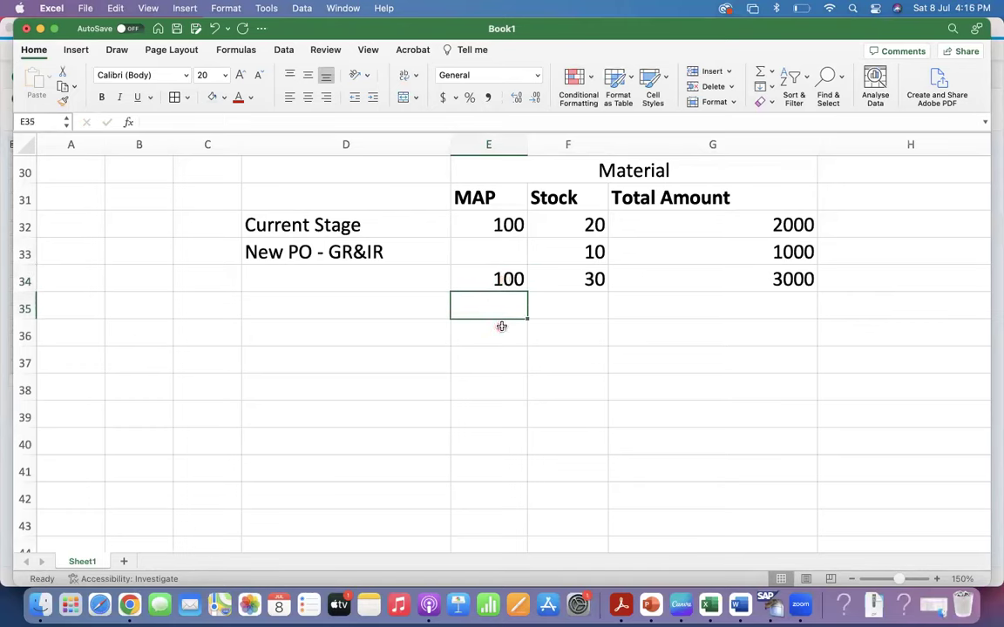
Step: Label the combined totals row "After GR and IR" in D34
click(317, 277)
text(a)
key(BackSpace)
text(After GR)
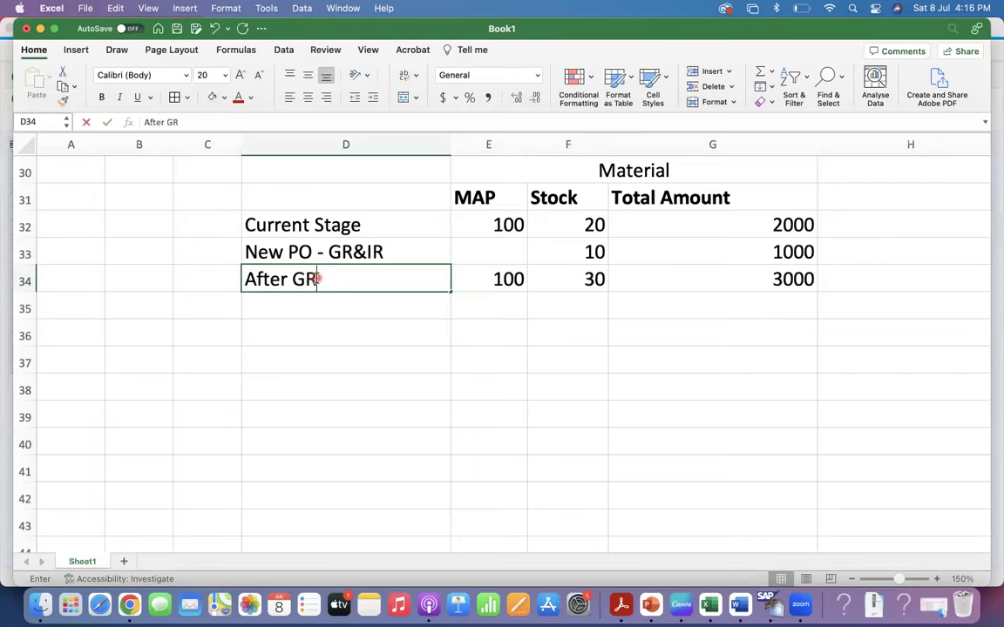
text( and IR)
key(Return)
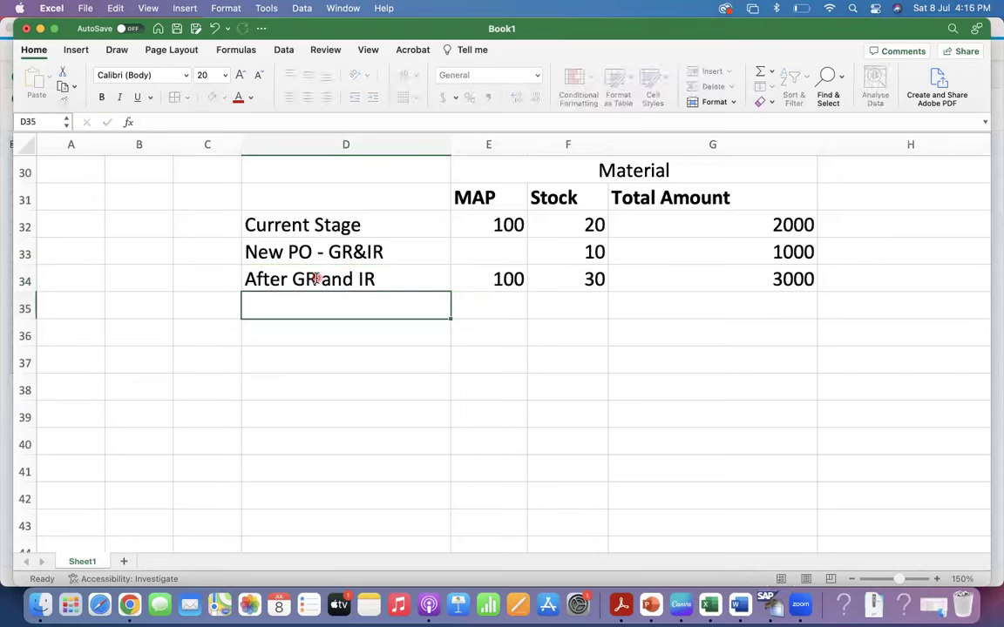
Step: Shorten the purchase order row's label in D33 to "New PO"
double_click(318, 251)
key(Escape)
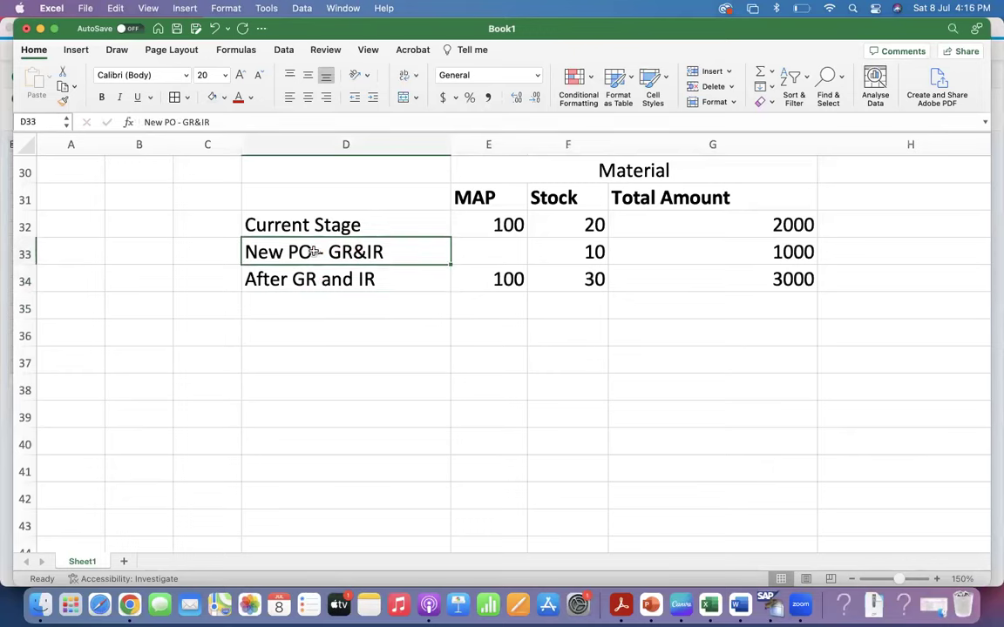
double_click(319, 251)
double_click(391, 251)
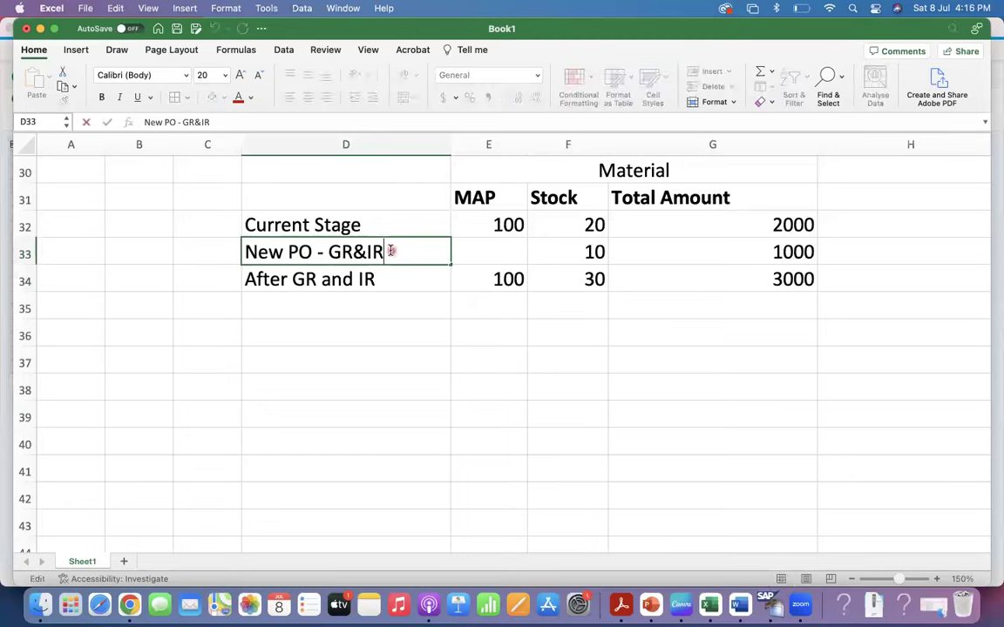
key(BackSpace)
key(BackSpace)
key(BackSpace)
key(BackSpace)
key(BackSpace)
key(BackSpace)
key(BackSpace)
key(BackSpace)
key(Return)
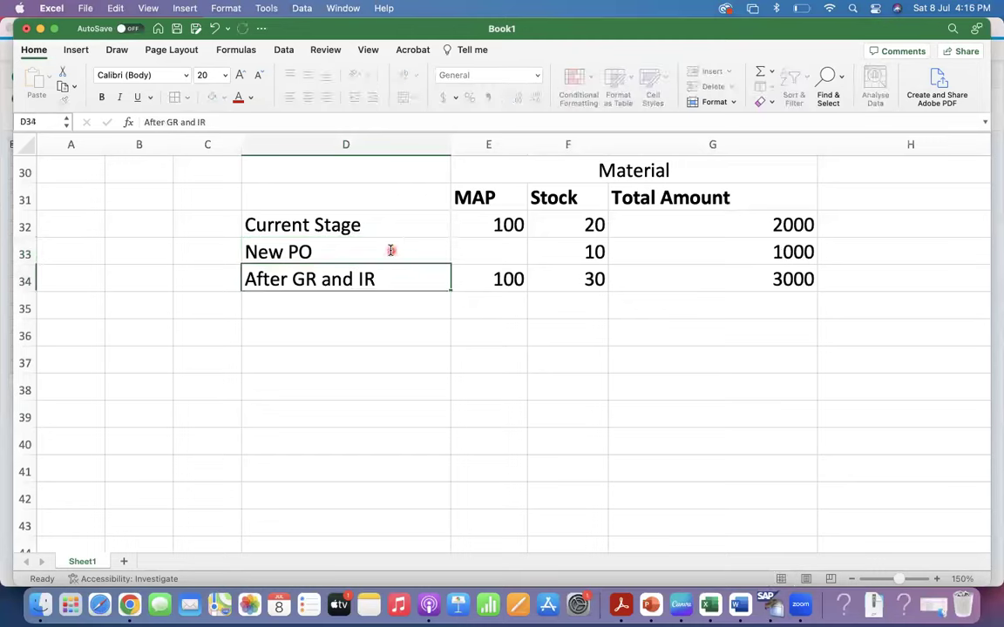
Step: Review the MAP, stock and total amount after GR and IR, and switch to Chrome to reread the quiz question
click(519, 283)
click(588, 280)
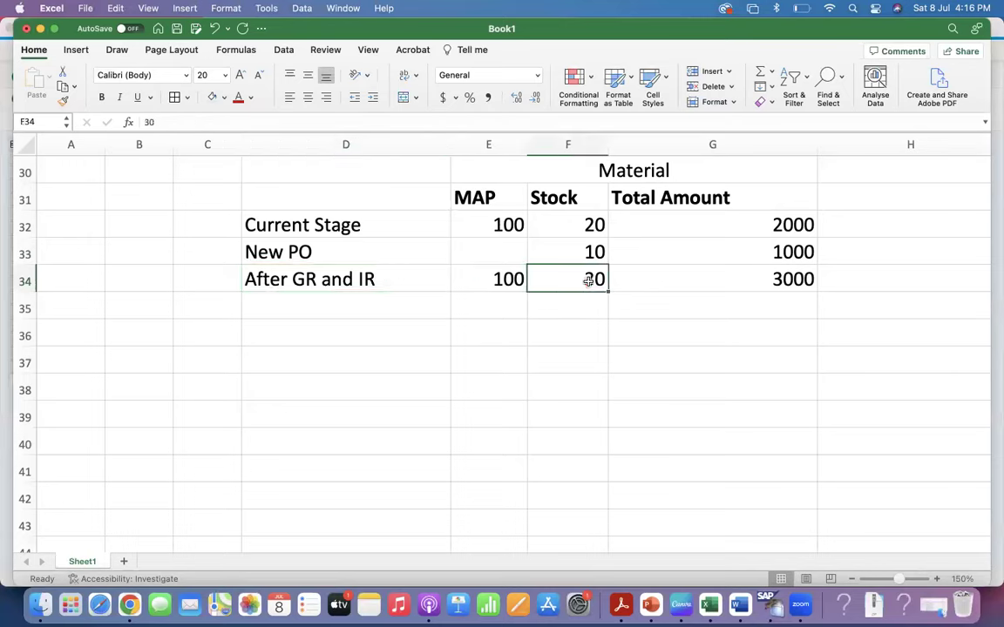
click(762, 277)
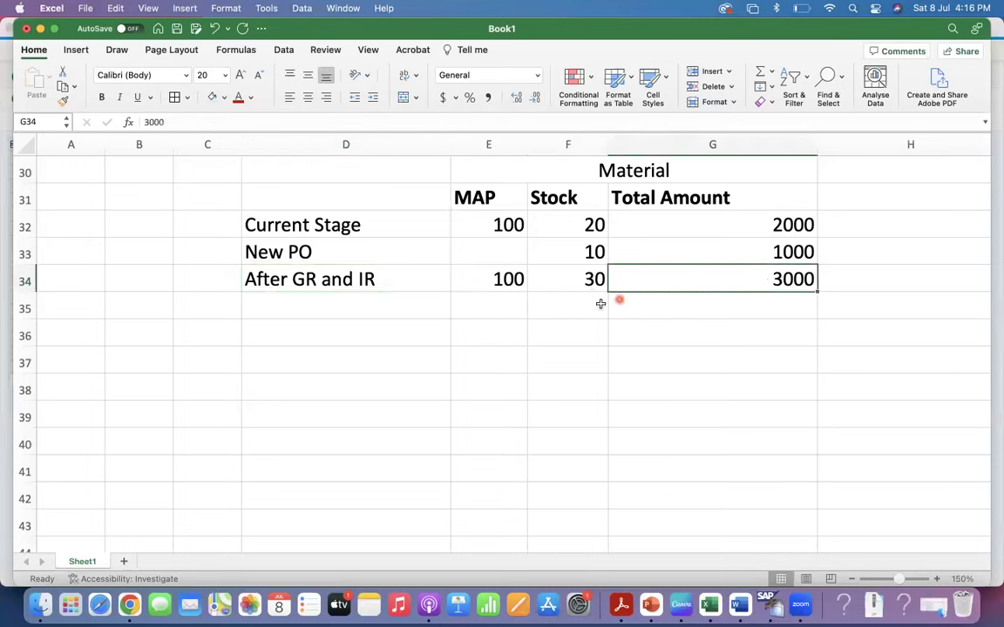
click(345, 305)
key(super+Tab)
key(super+Tab)
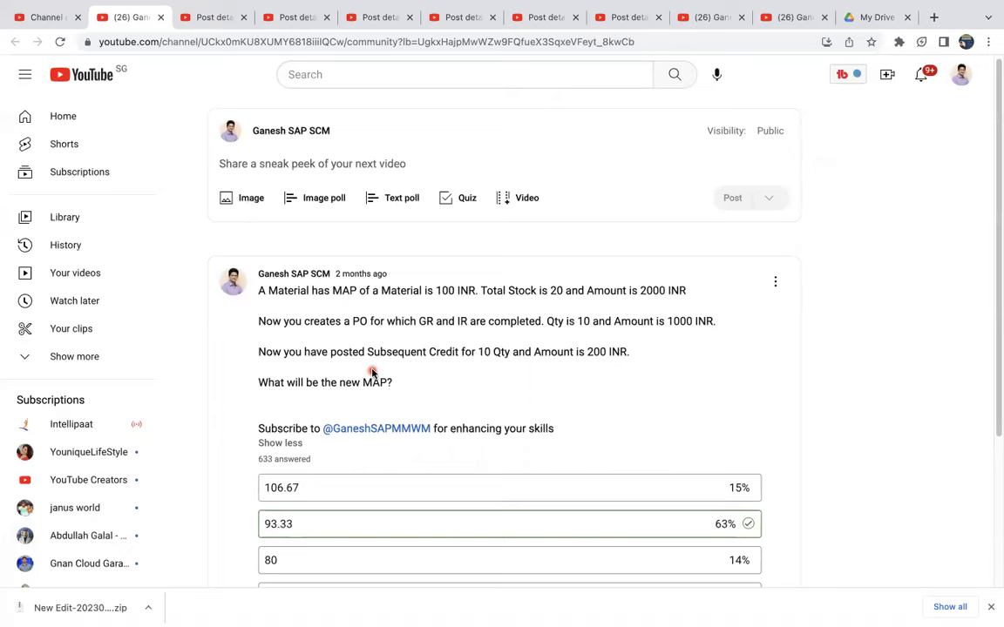
Step: Switch to Excel and label the row below "After GR and IR" as "Subsequent Credit" in D35
key(ctrl+Left)
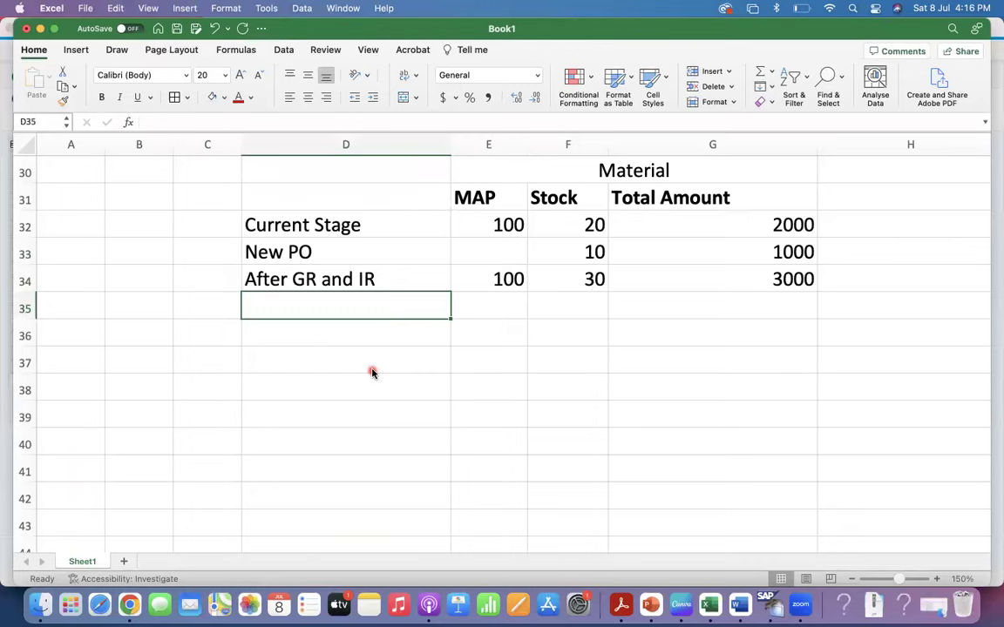
text(Sub)
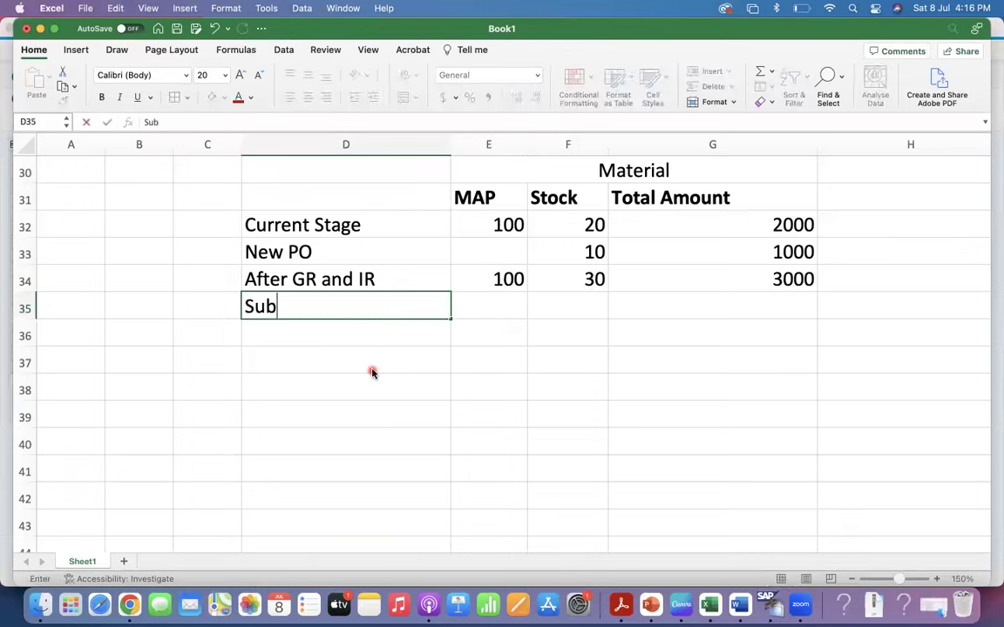
text(sequent Credit)
key(Return)
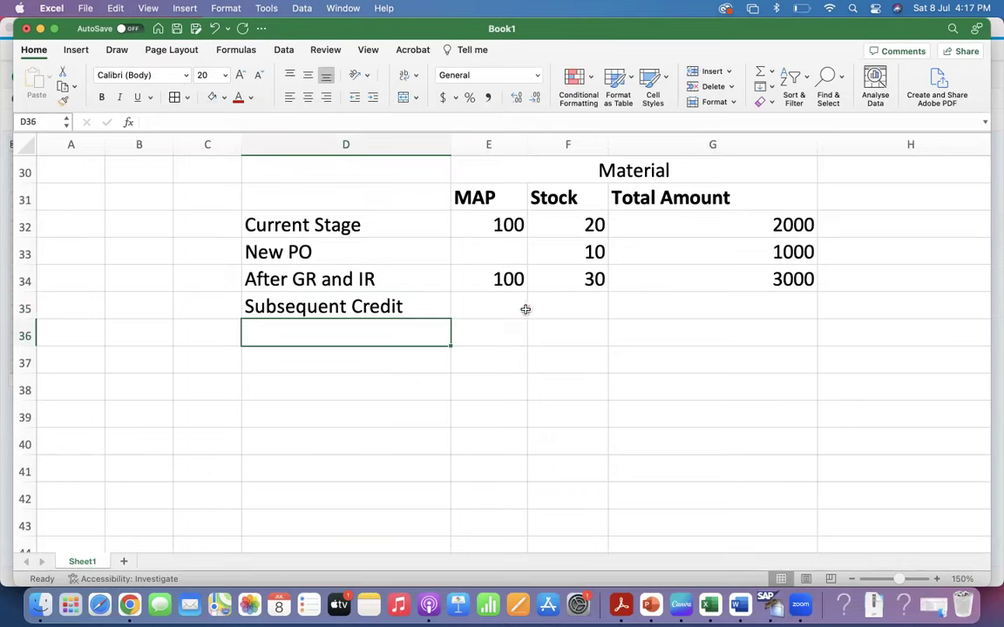
Step: Enter stock 10 and total amount 200 in the Subsequent Credit row
click(652, 300)
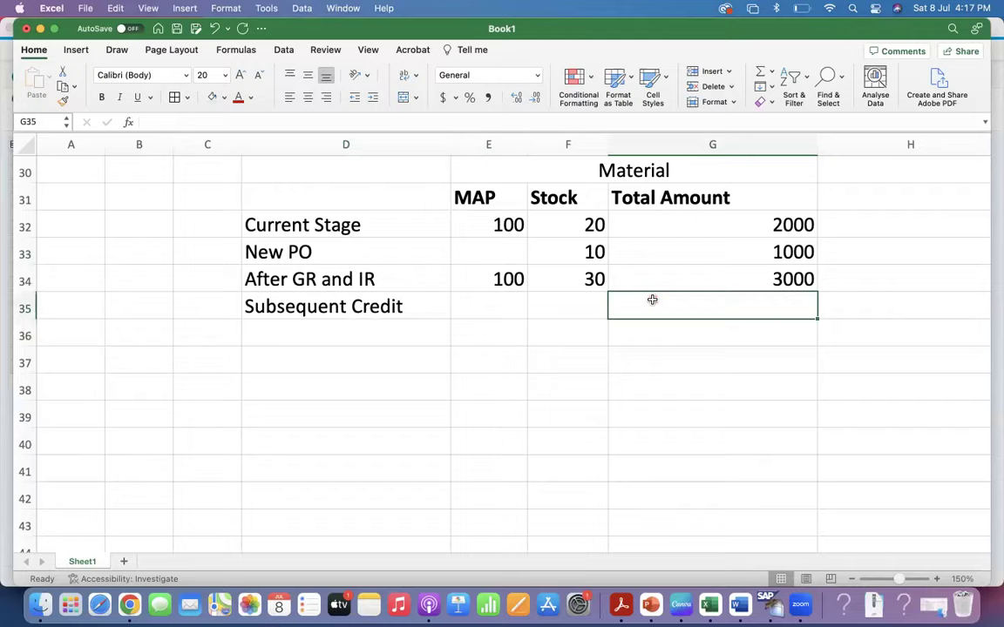
key(ctrl+Right)
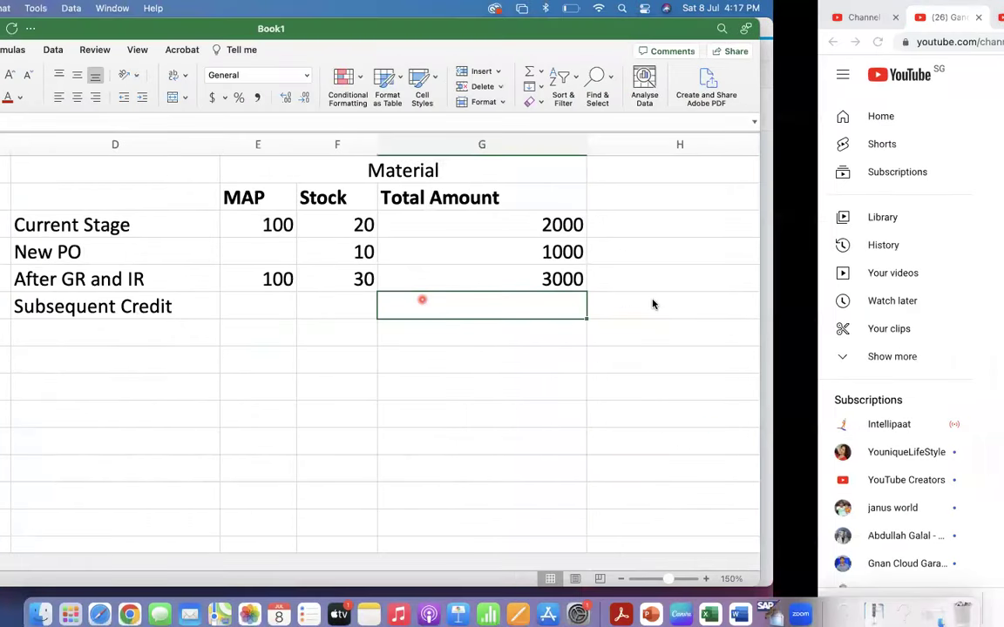
key(Left)
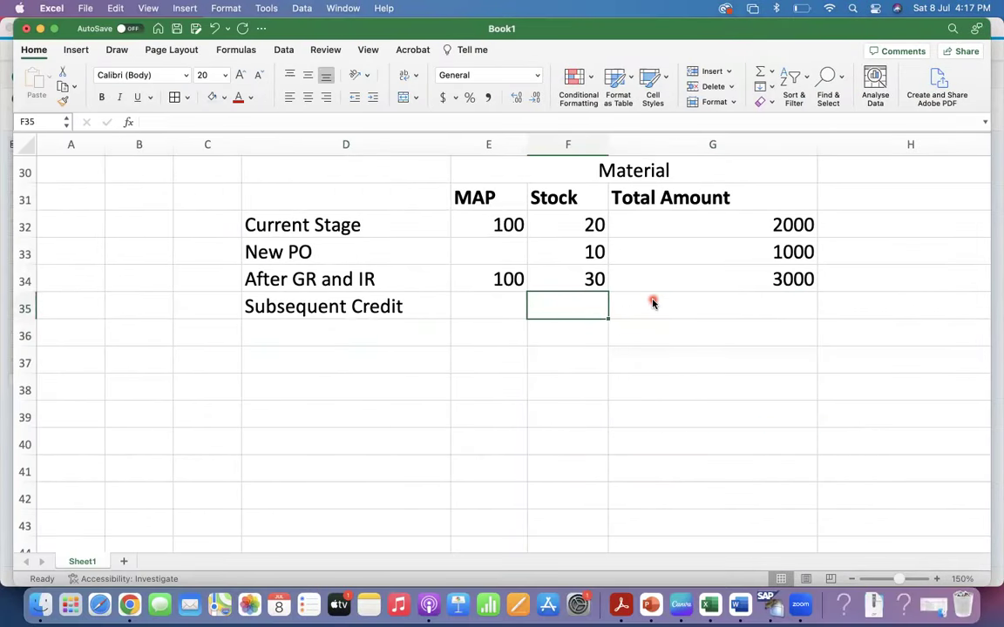
text(10)
key(Tab)
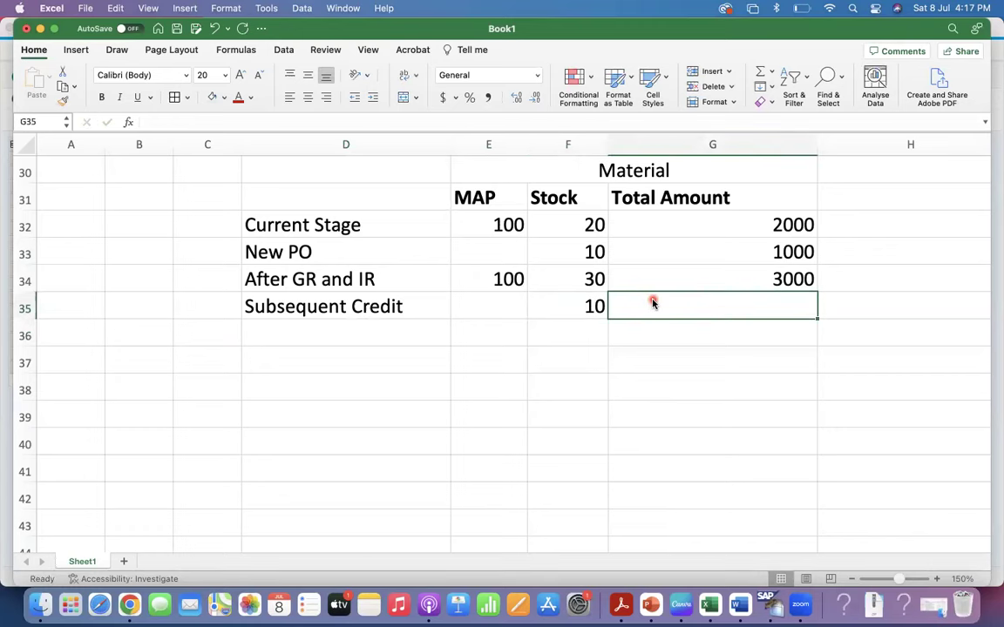
text(200)
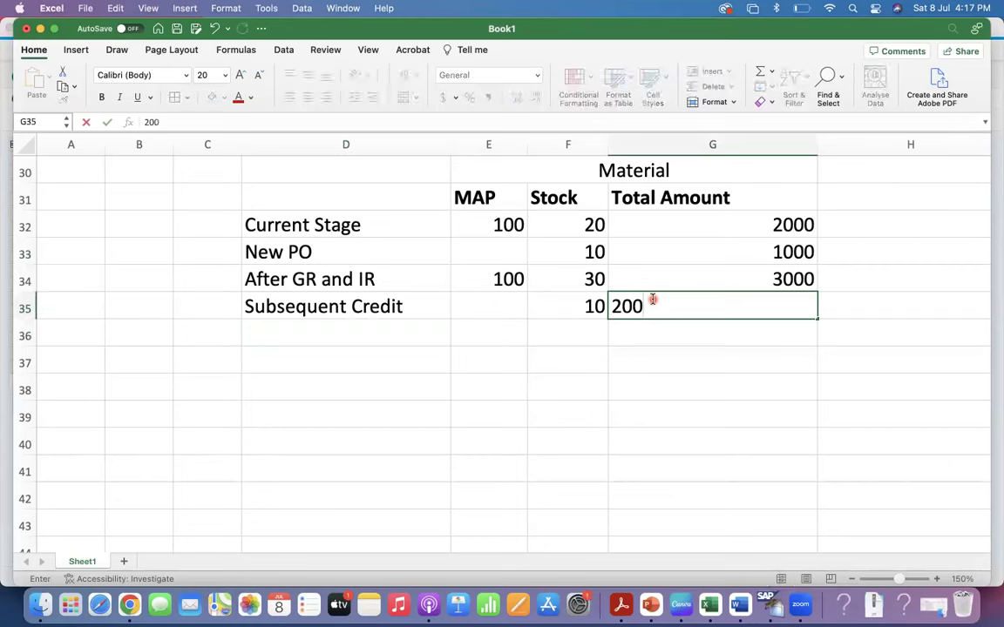
key(Return)
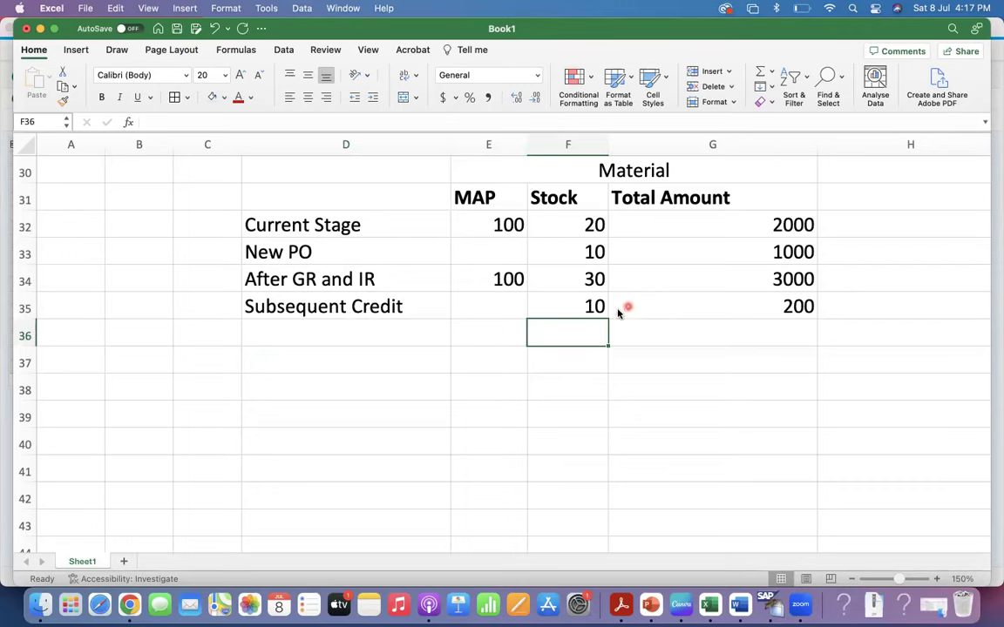
Step: Label D36 "After SC" and enter 30 as its stock, the same quantity as after GR and IR
click(389, 335)
text(After SC)
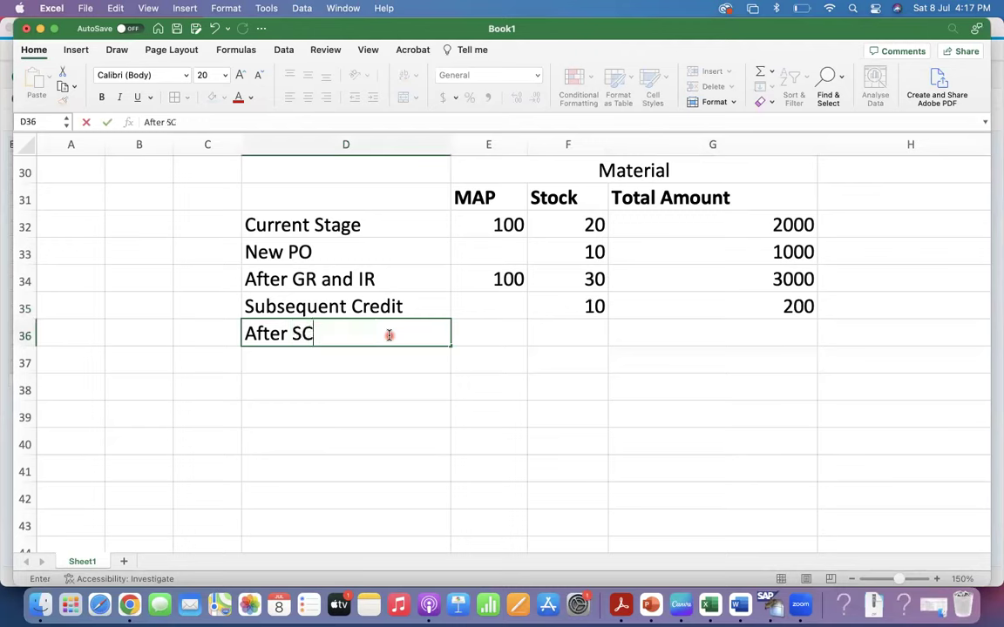
key(Tab)
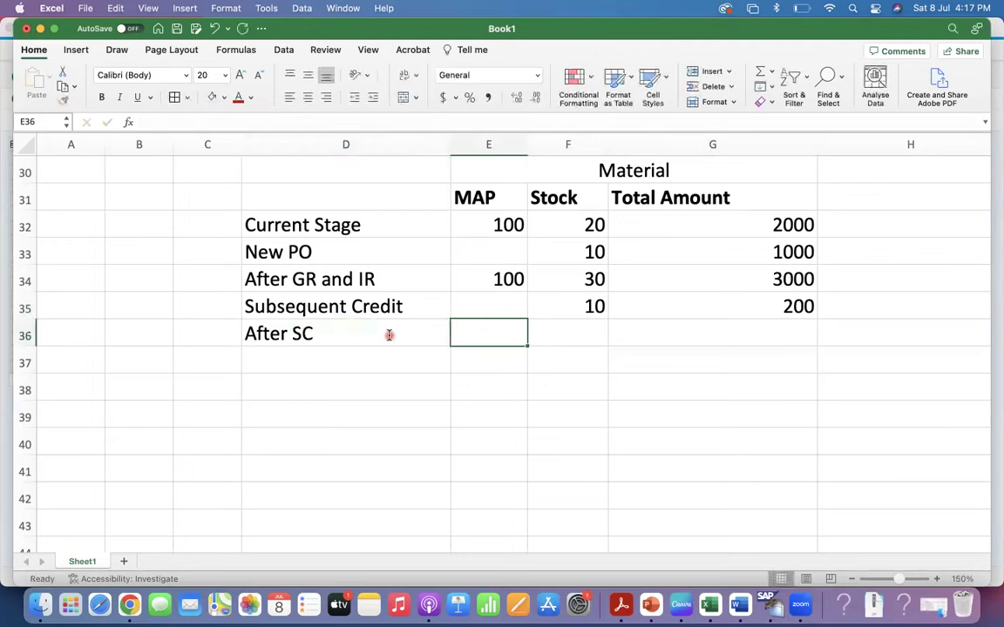
key(Tab)
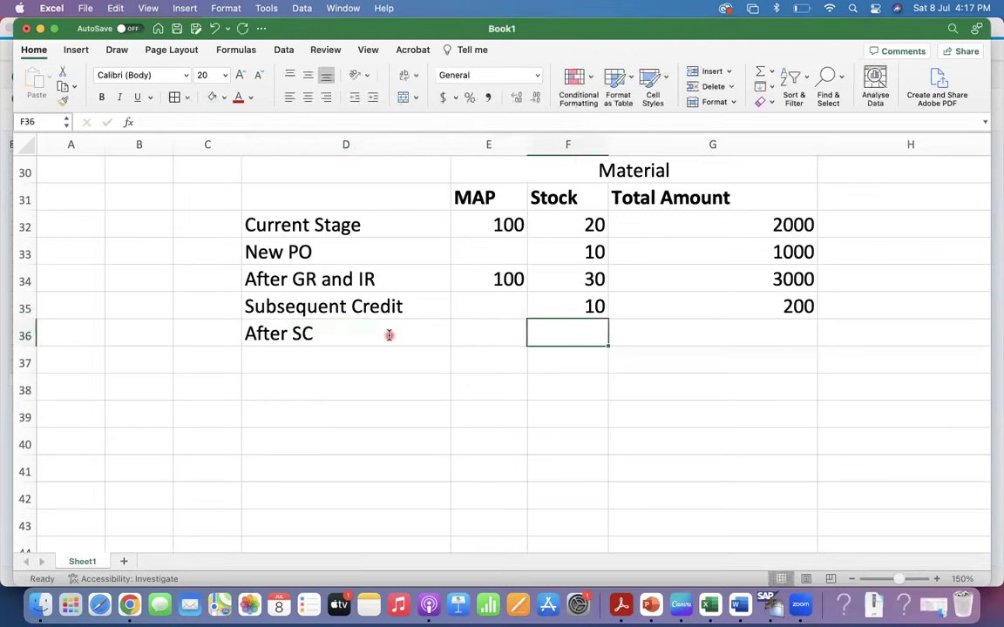
text(30)
key(Return)
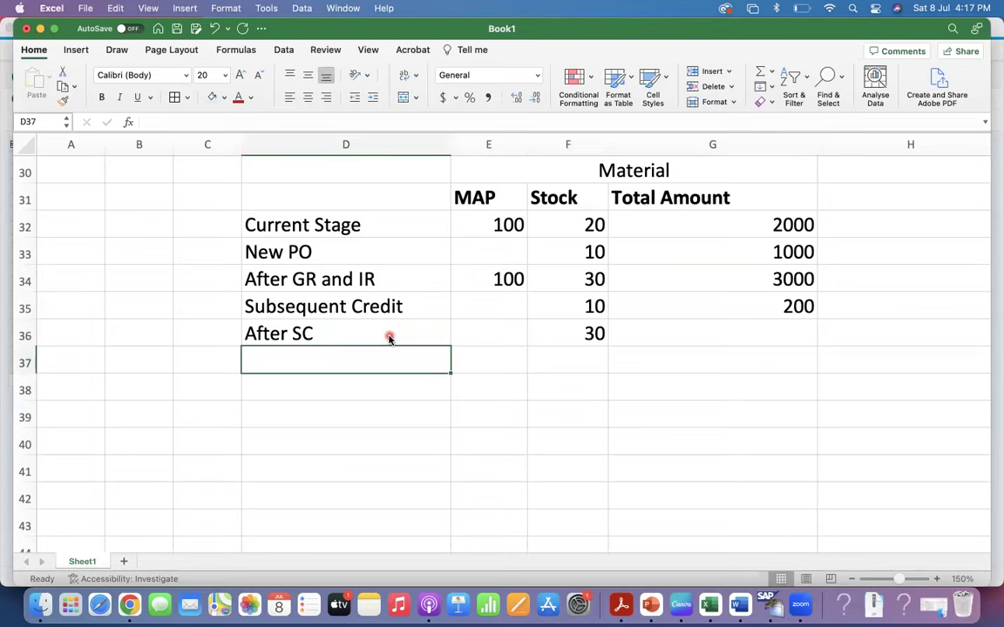
click(582, 330)
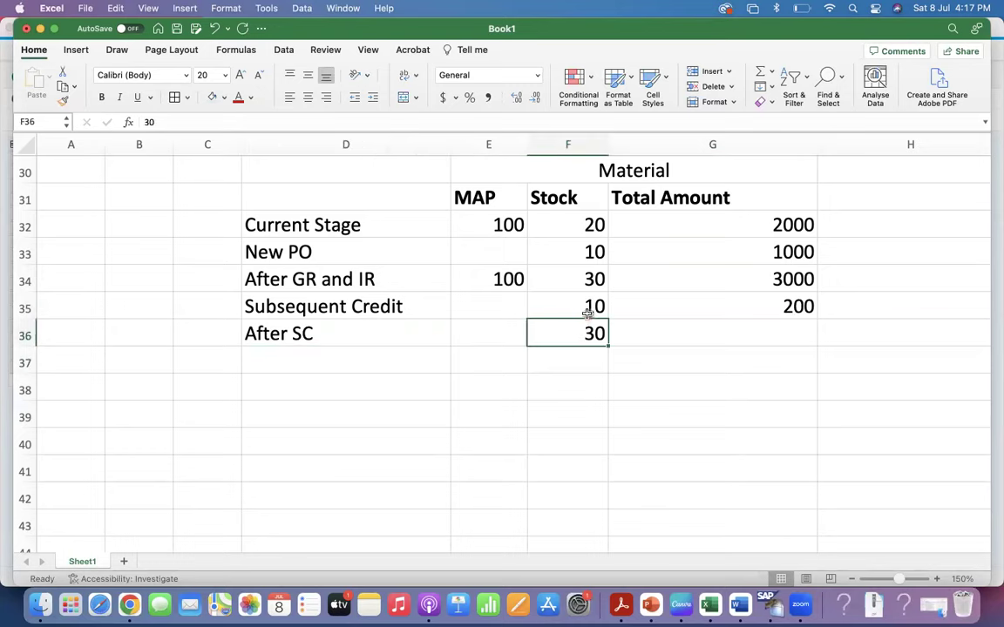
click(584, 280)
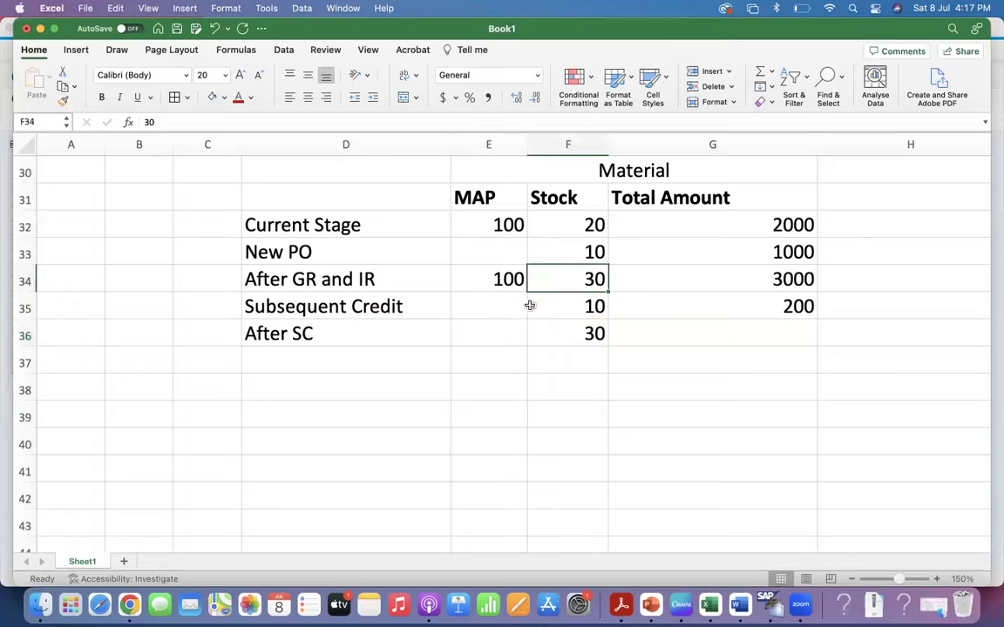
click(579, 329)
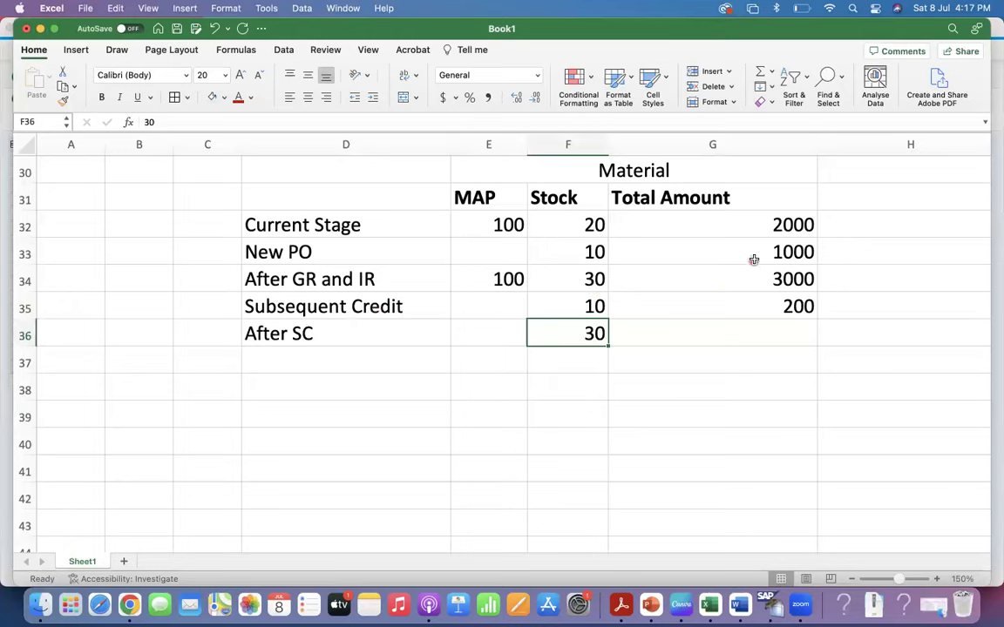
Step: Recheck the quiz question in Chrome, and calculate the After SC total amount in G36 in Excel with =G34-G35
click(696, 338)
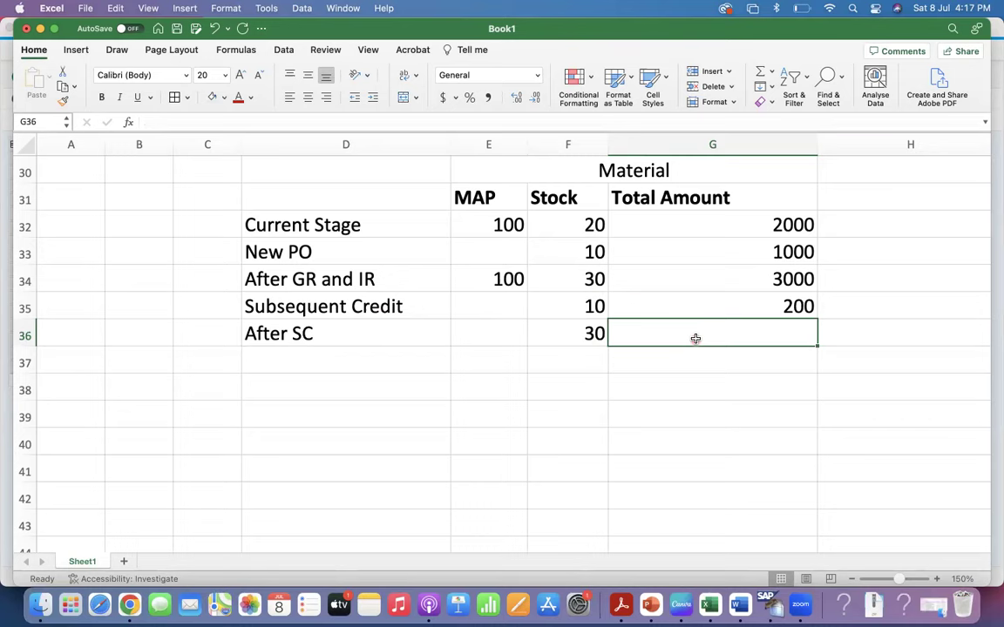
key(ctrl+Right)
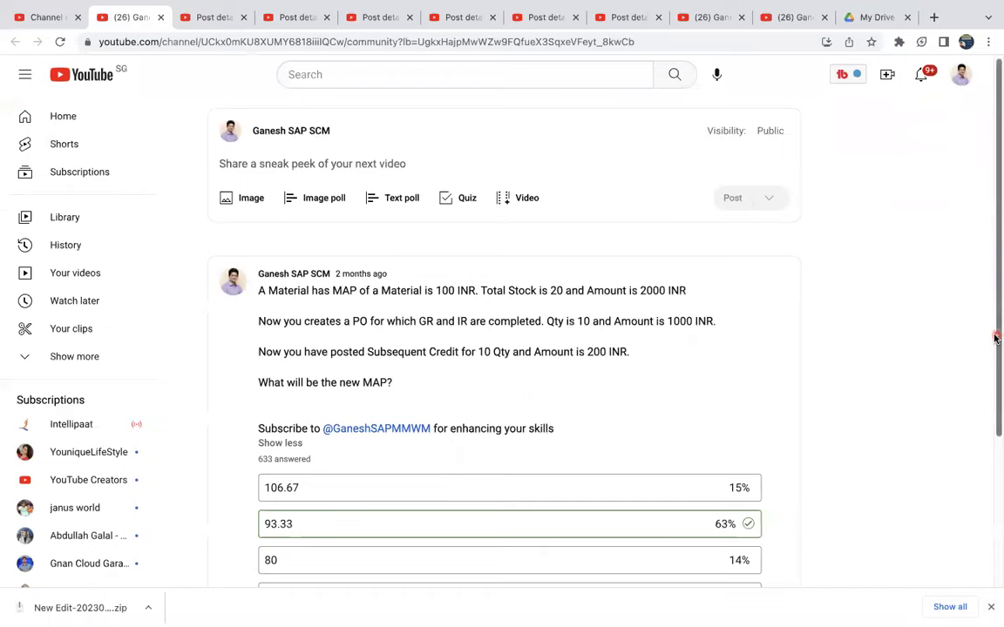
drag(994, 339, 995, 430)
key(ctrl+Left)
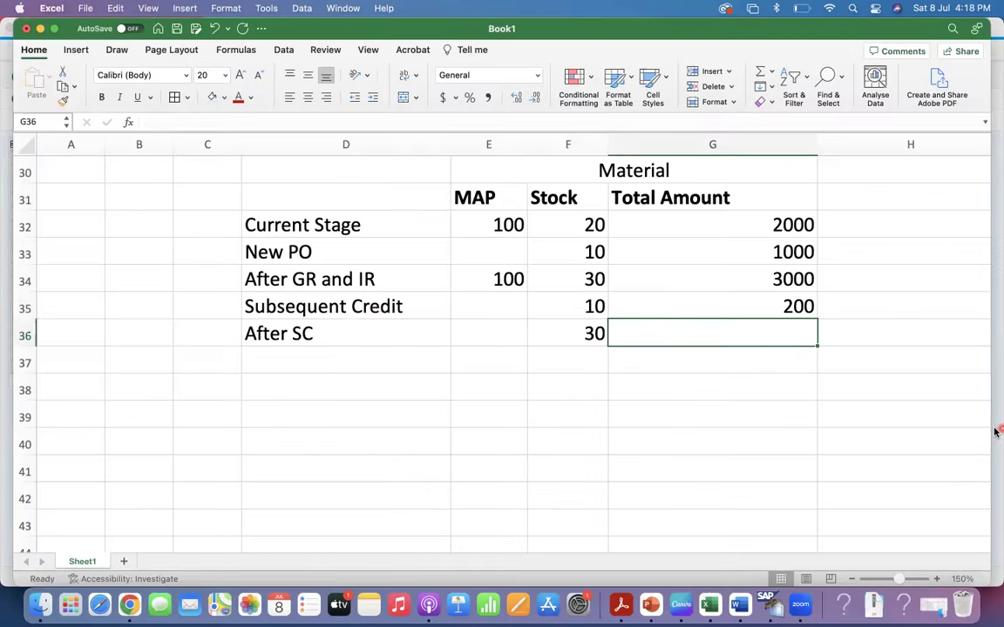
text(=)
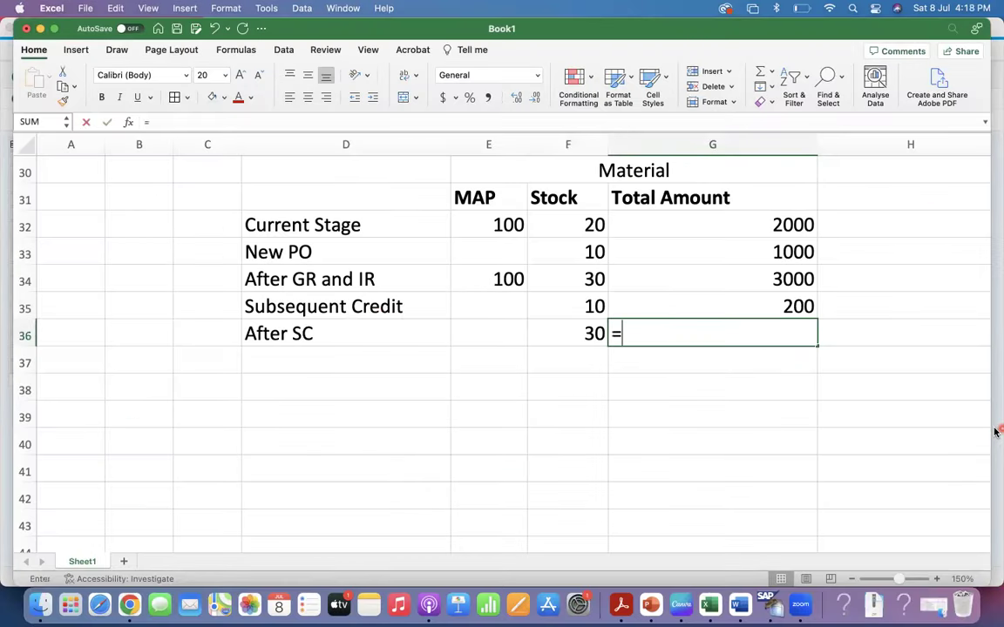
key(Up)
key(Up)
text(-)
key(Up)
key(Return)
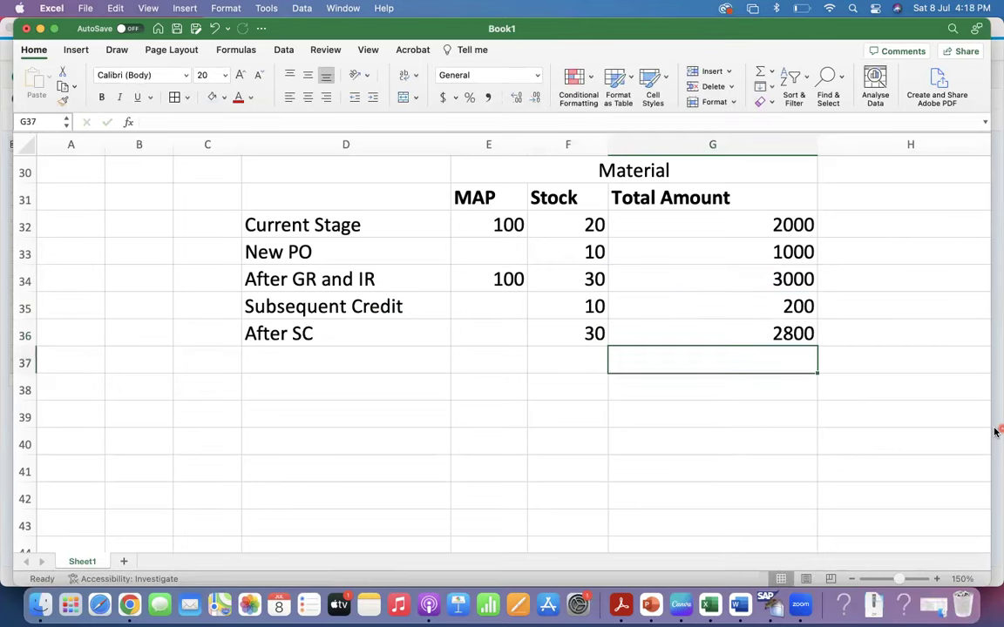
Step: Make the After SC total amount in G36 bold and compare it with the stock and amounts in the rows above
click(780, 277)
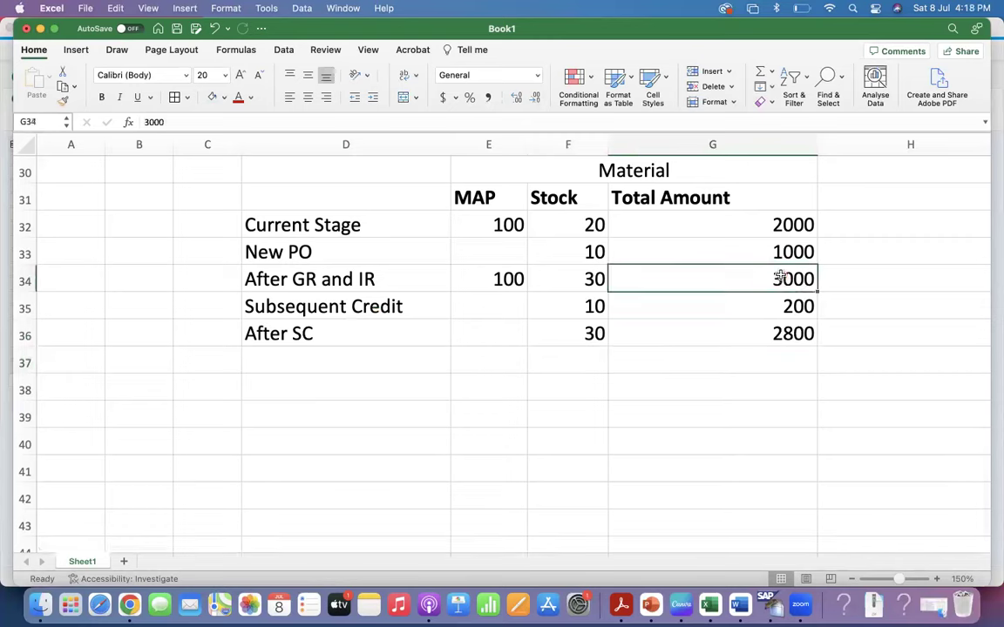
click(587, 275)
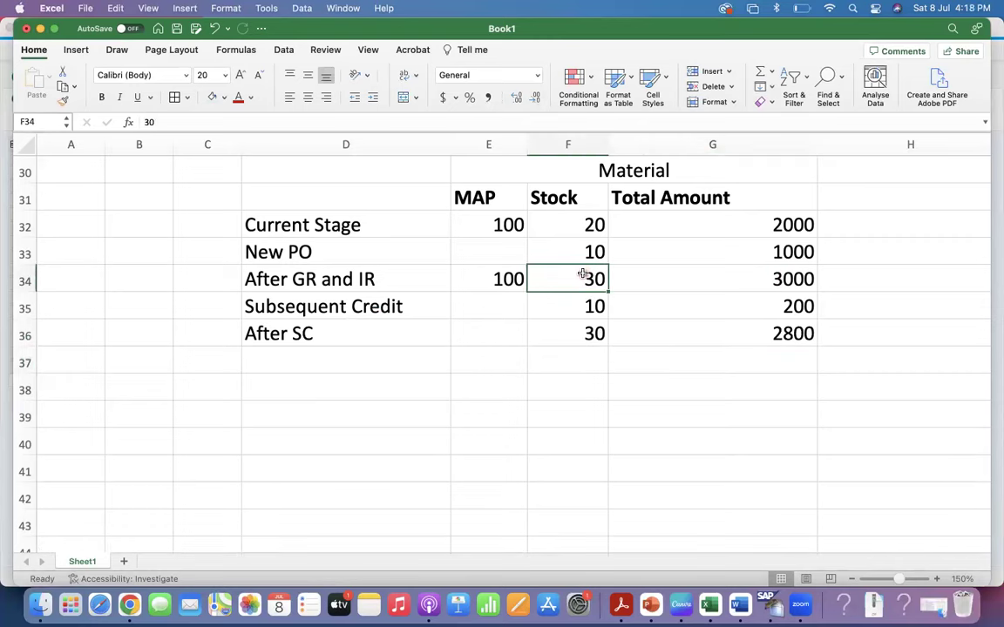
click(777, 307)
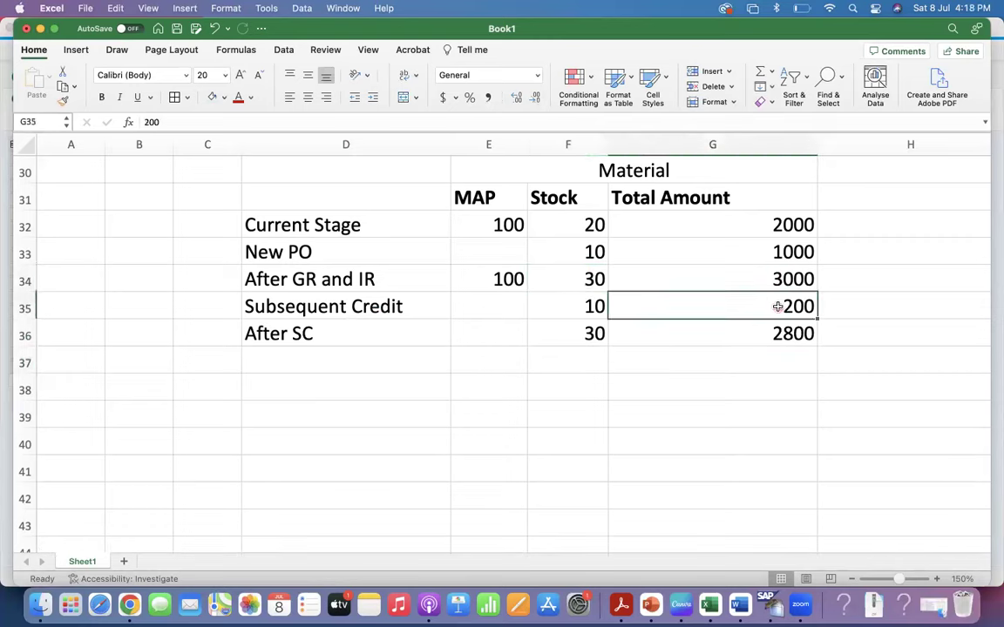
click(733, 329)
key(super+b)
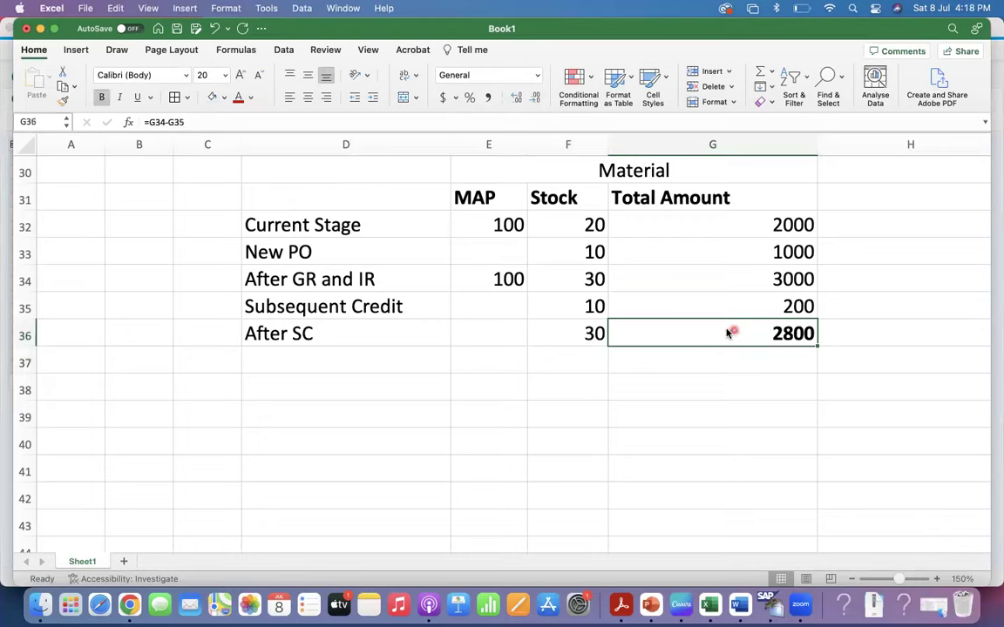
click(390, 297)
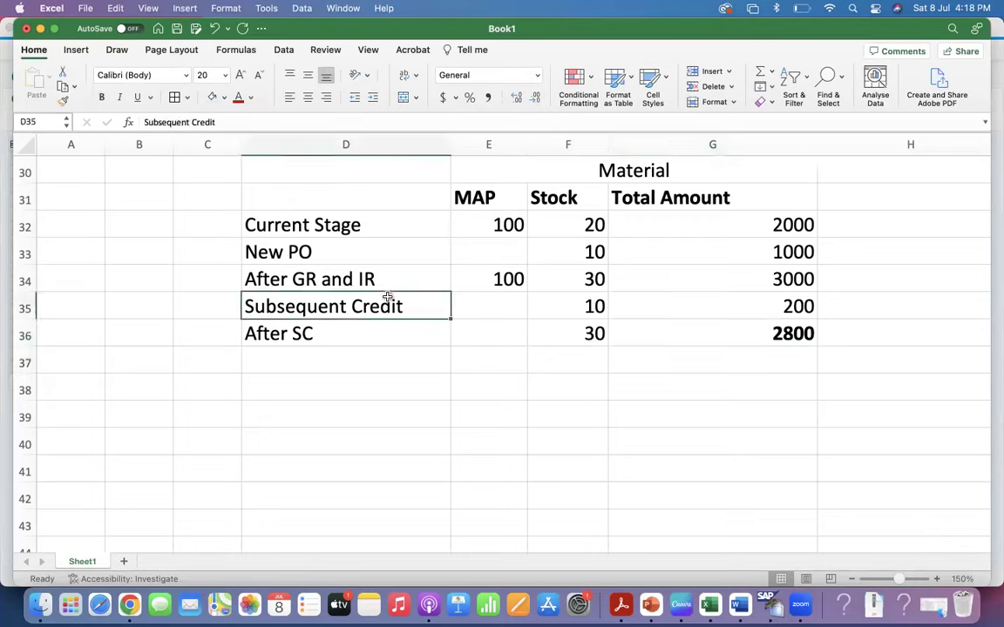
click(747, 274)
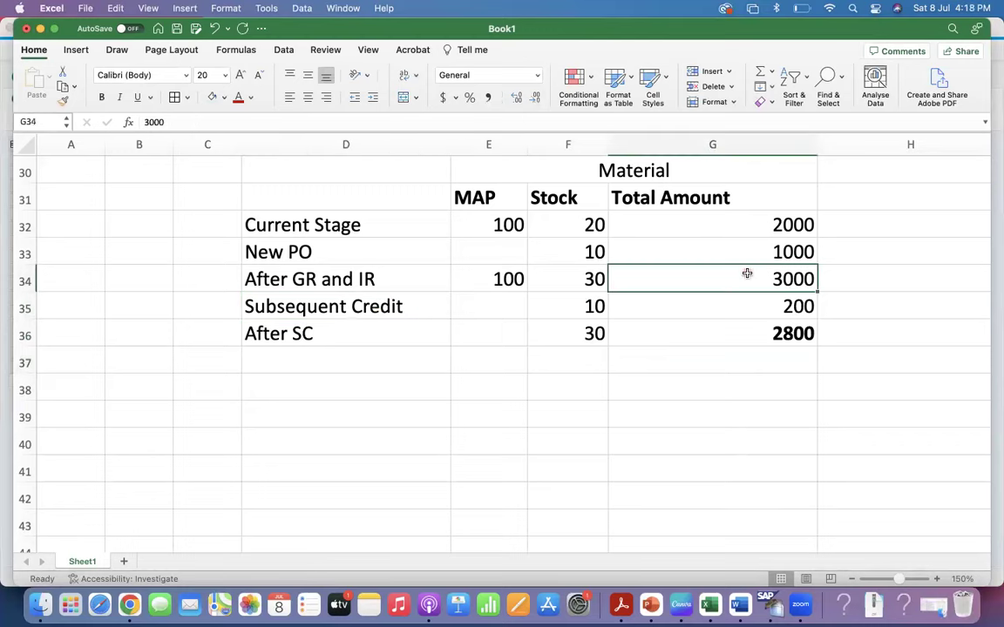
click(567, 278)
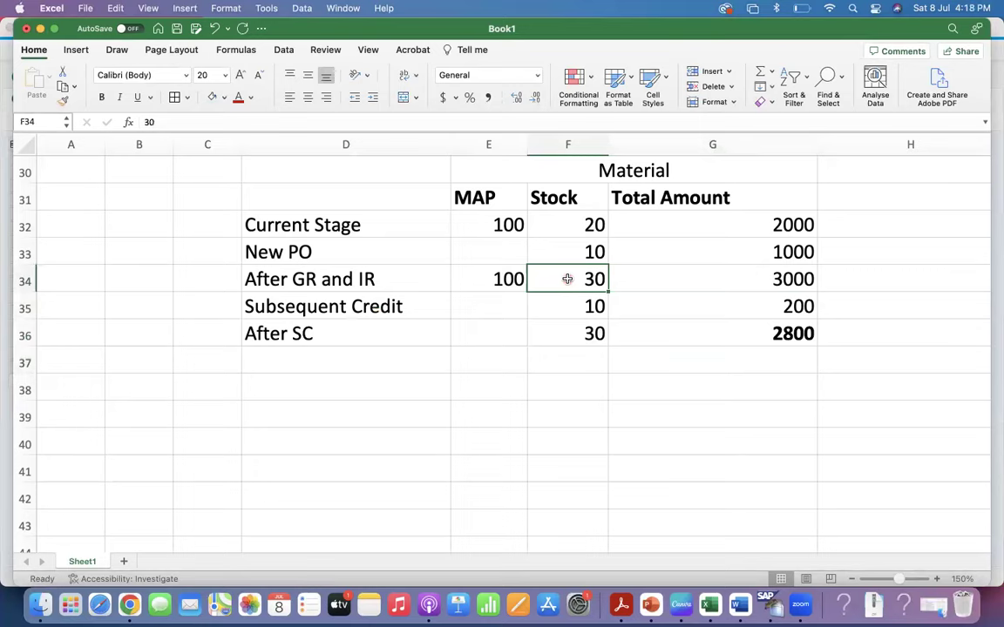
click(734, 270)
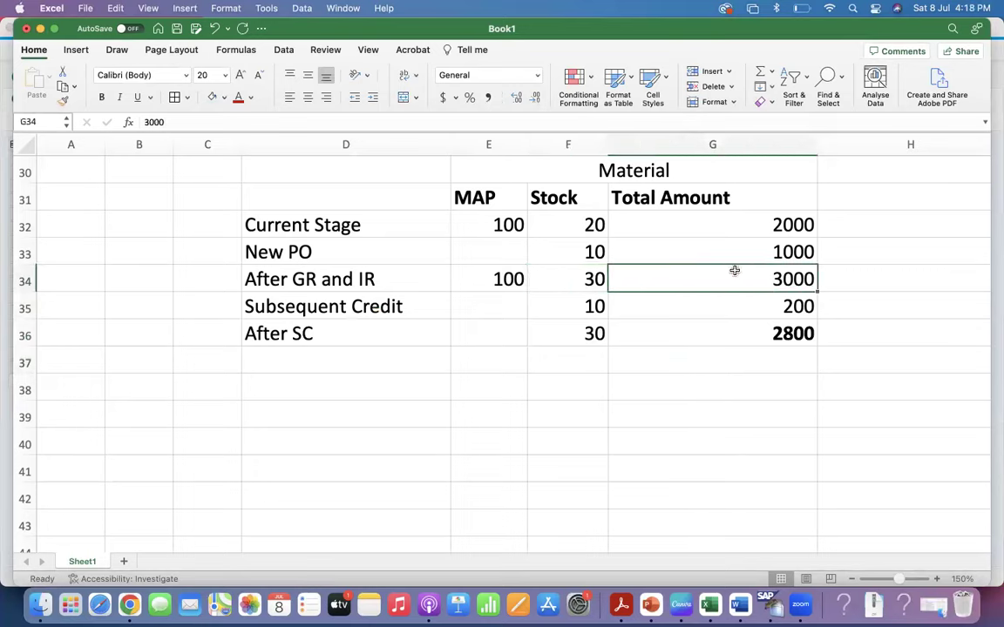
click(796, 333)
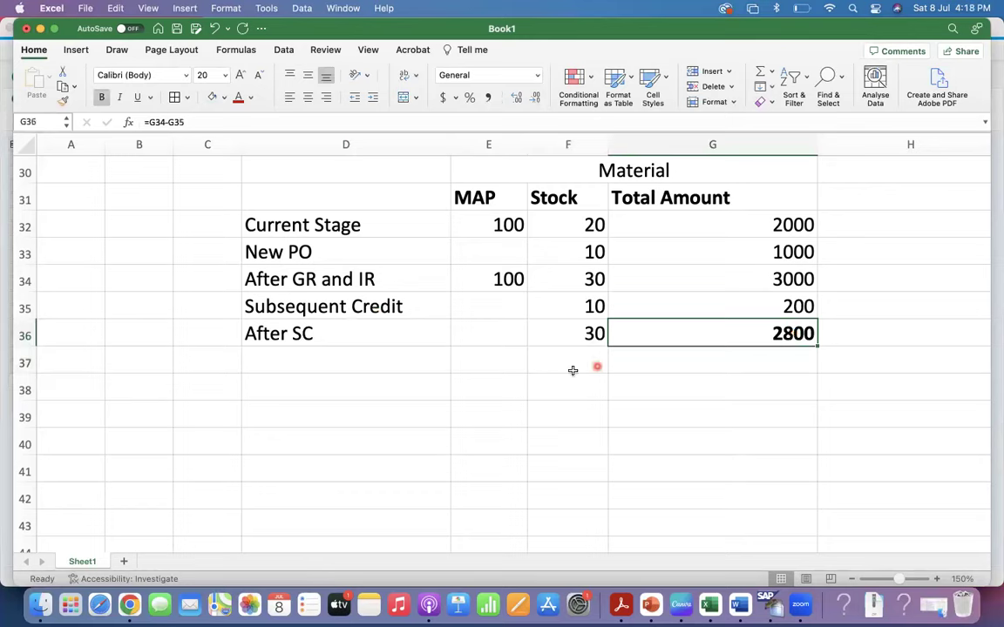
Step: Calculate the After SC MAP in E36 by dividing the total amount in G36 by the stock in F36
click(493, 339)
text(=)
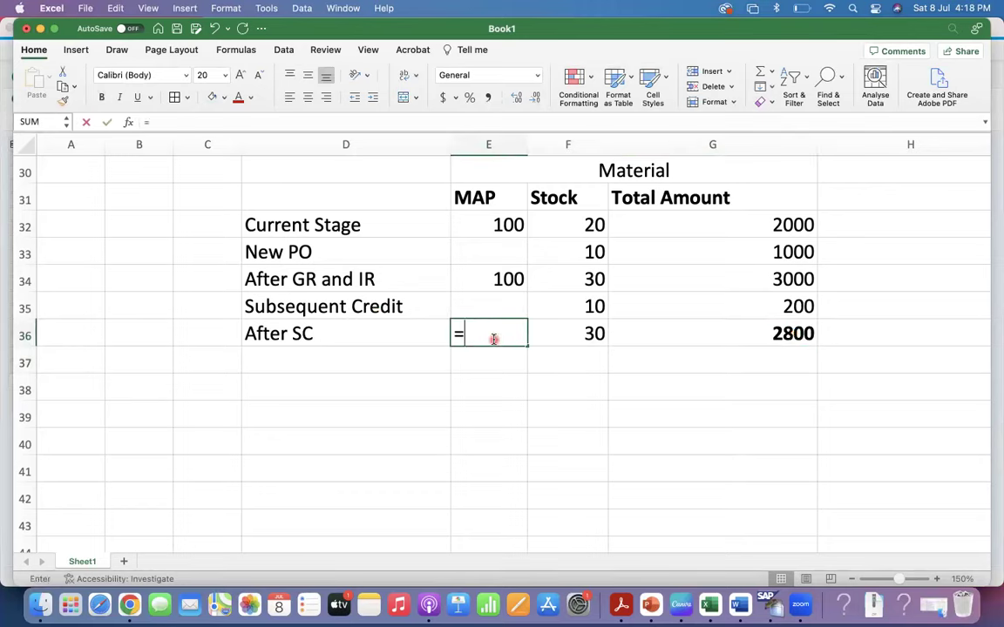
key(Right)
key(Right)
text(/)
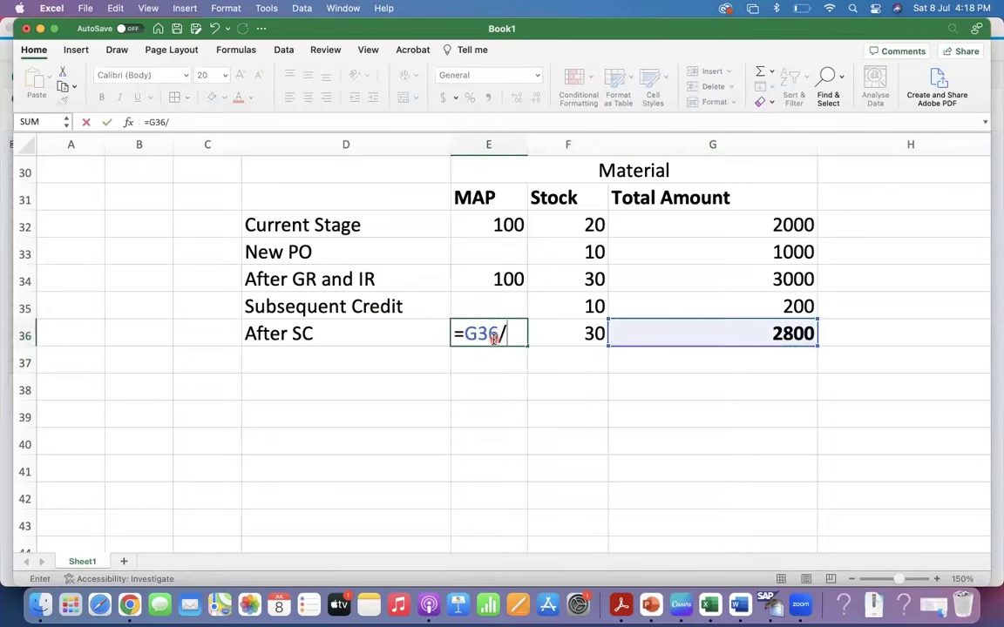
key(Left)
key(Right)
key(Right)
key(Return)
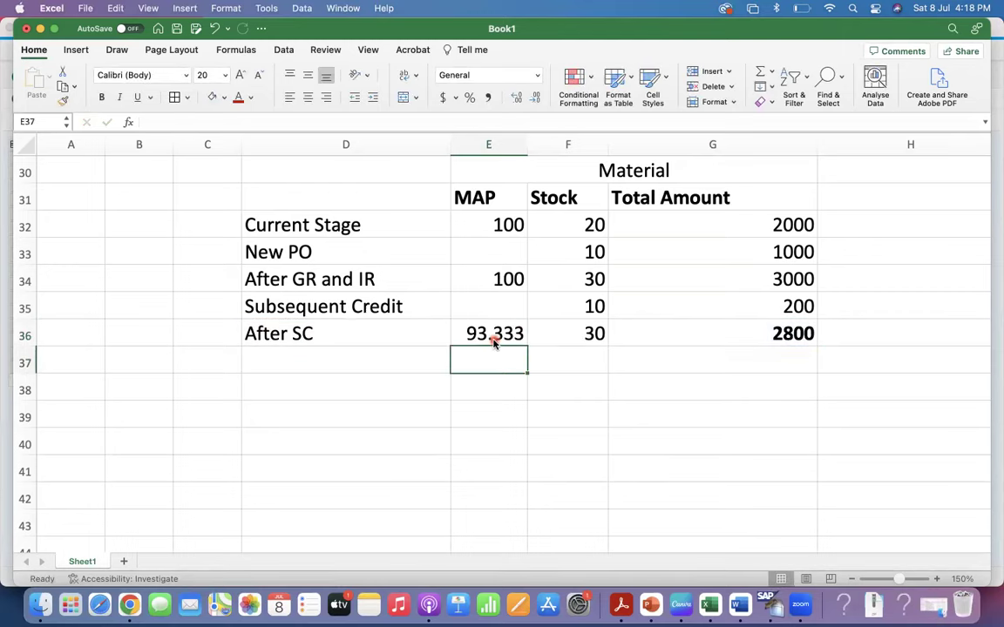
Step: Switch to Chrome to check the calculated MAP against the quiz answer, and highlight the number of people who answered
key(super+Tab)
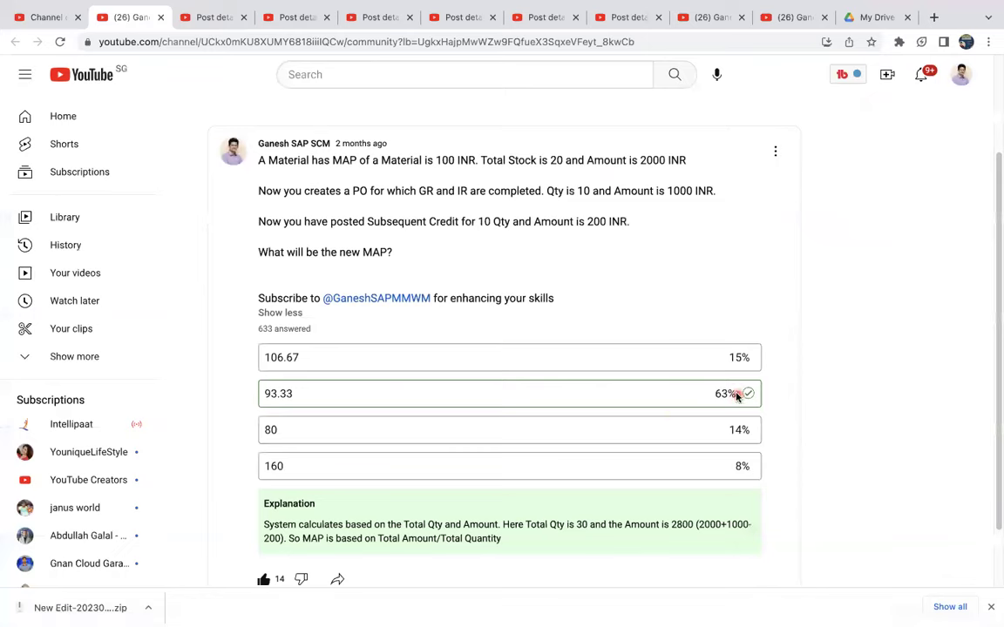
drag(260, 329, 309, 330)
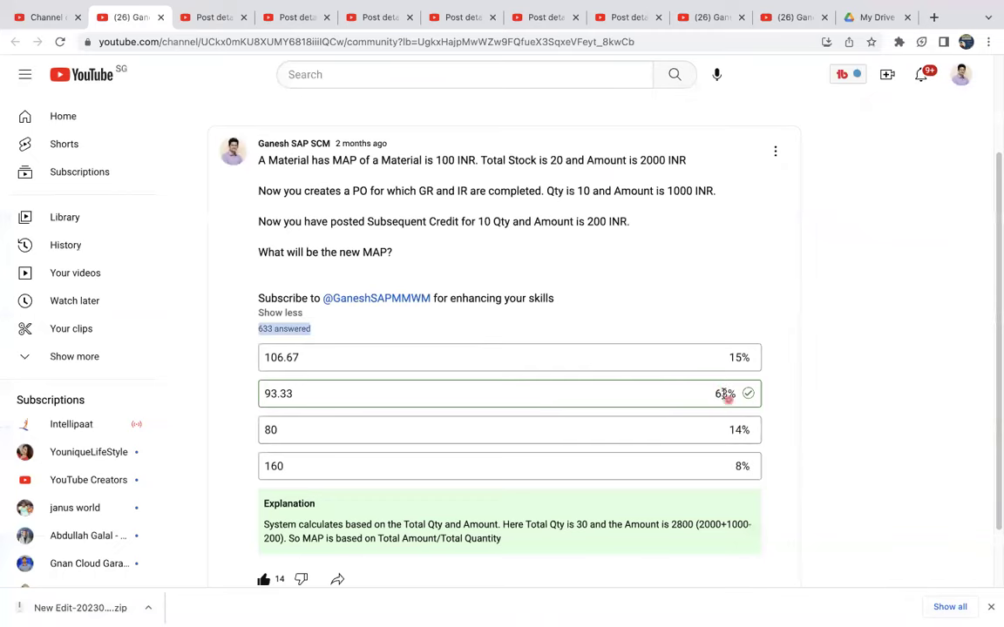
Step: Switch back to Excel and make the After SC MAP in E36 bold with a yellow fill
key(ctrl+Left)
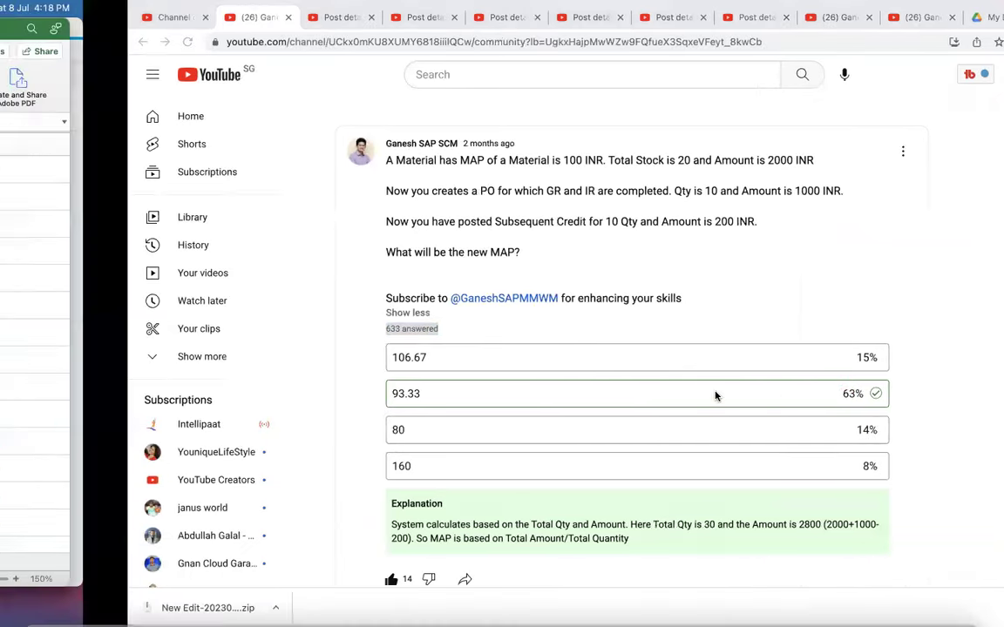
click(513, 336)
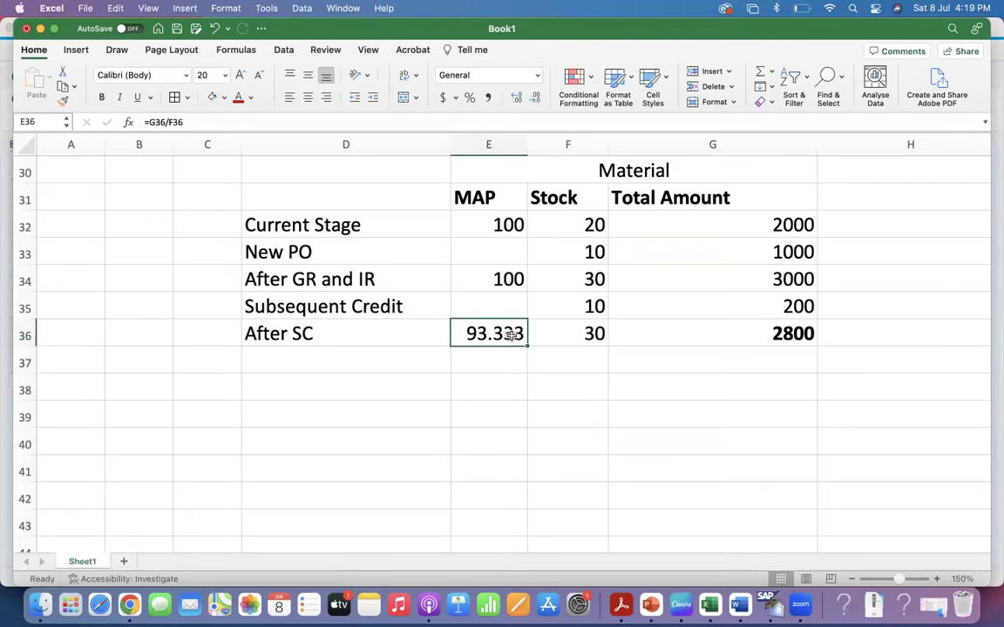
key(super+b)
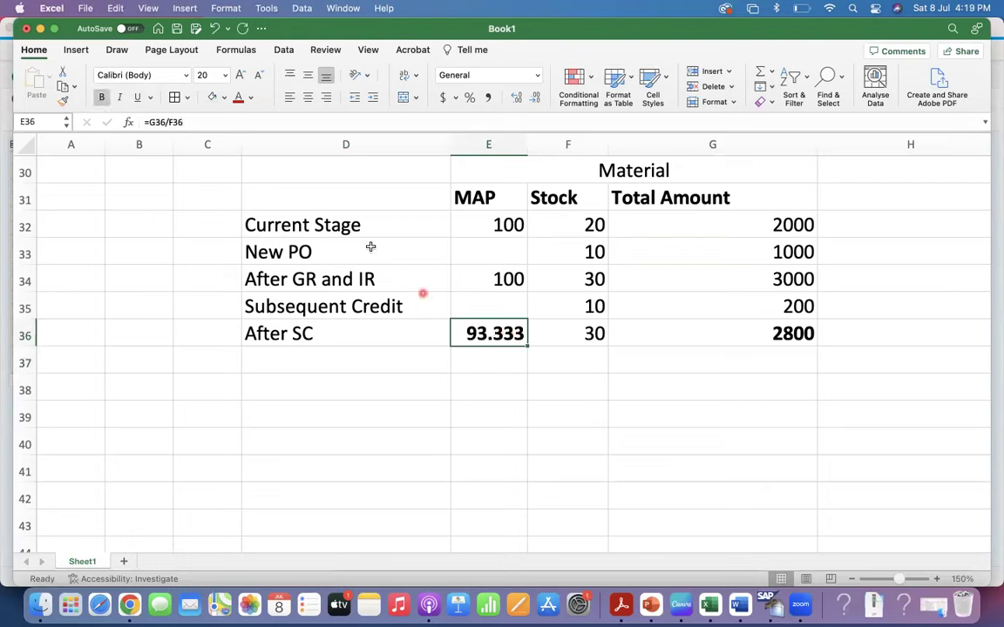
click(225, 99)
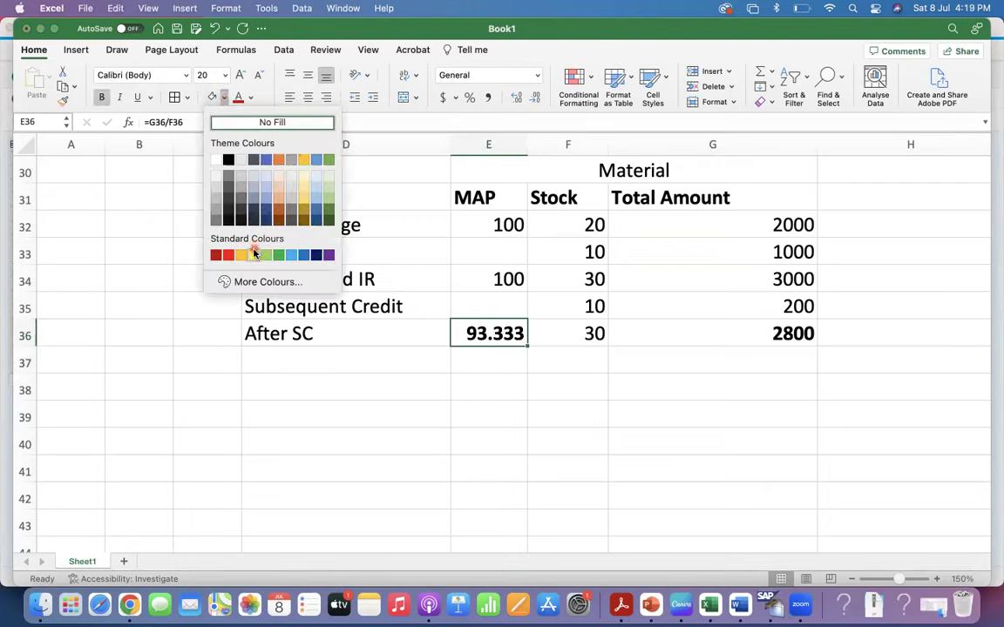
click(251, 252)
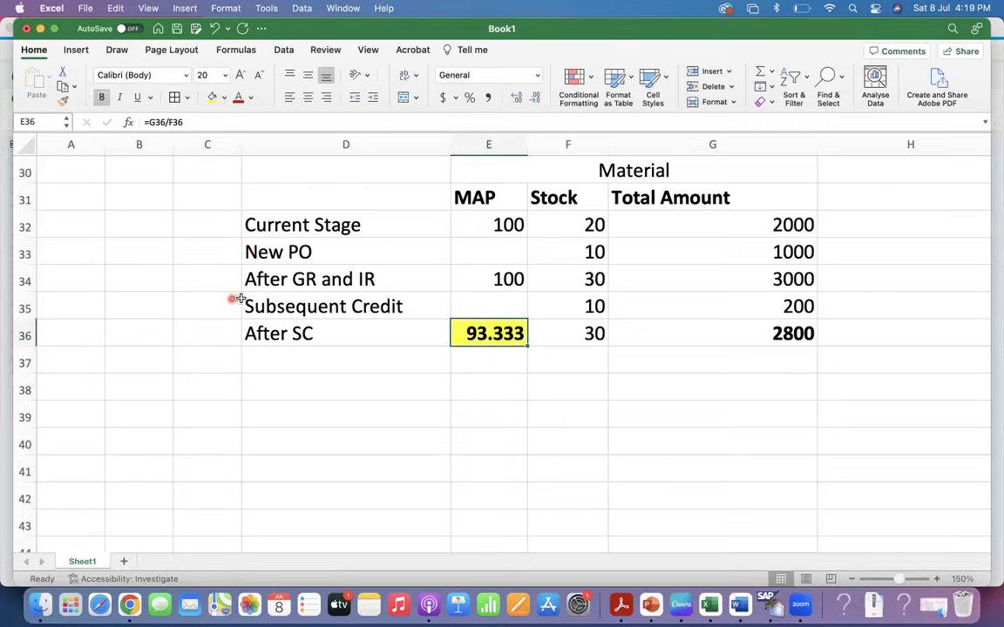
Step: Move the Subsequent Credit label from D35 to C35 to set it apart from the stage labels
click(270, 299)
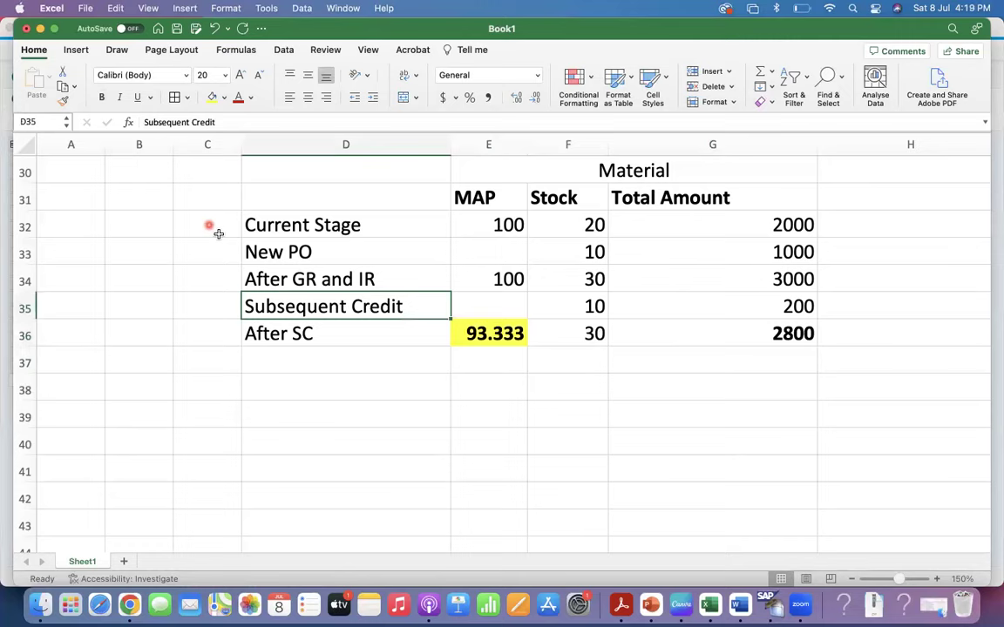
click(271, 252)
click(381, 277)
click(388, 333)
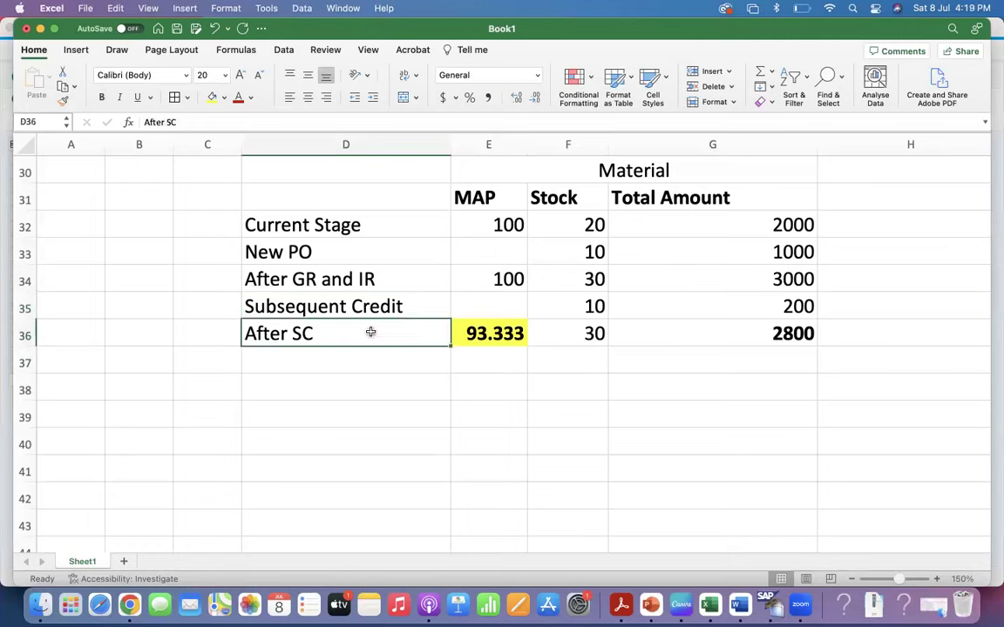
click(301, 307)
drag(301, 307, 207, 304)
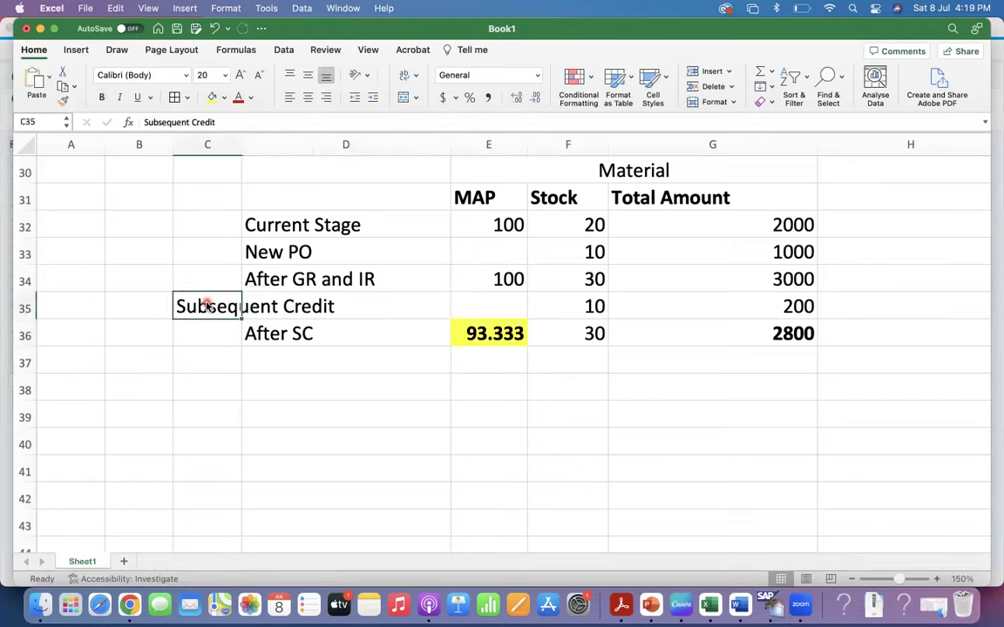
Step: Move the New PO label from D33 to C33 and widen column C so the transaction labels fit
click(279, 254)
drag(278, 253, 205, 254)
drag(242, 144, 347, 144)
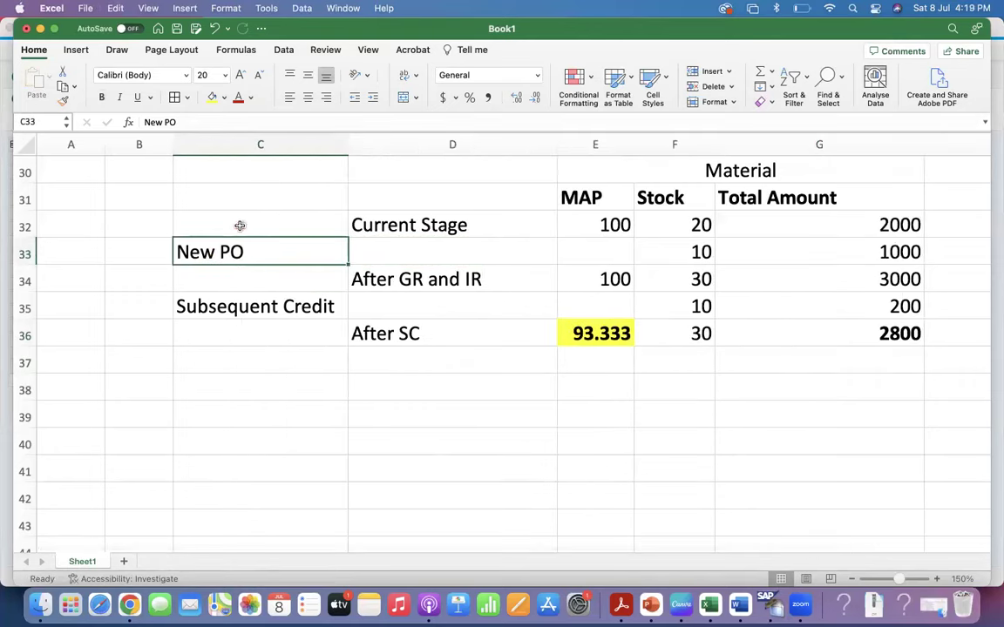
click(262, 206)
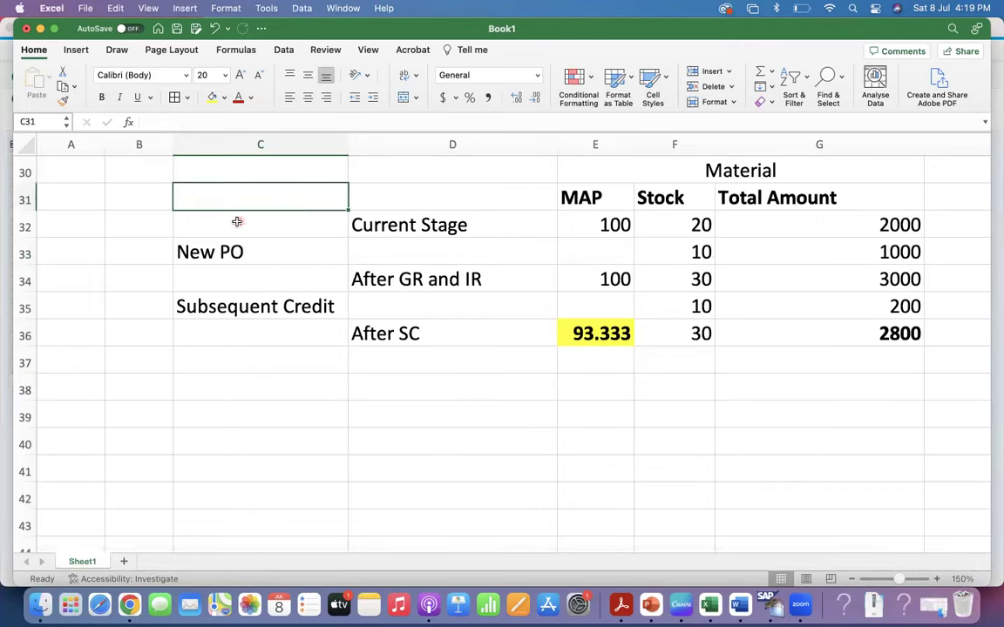
click(359, 217)
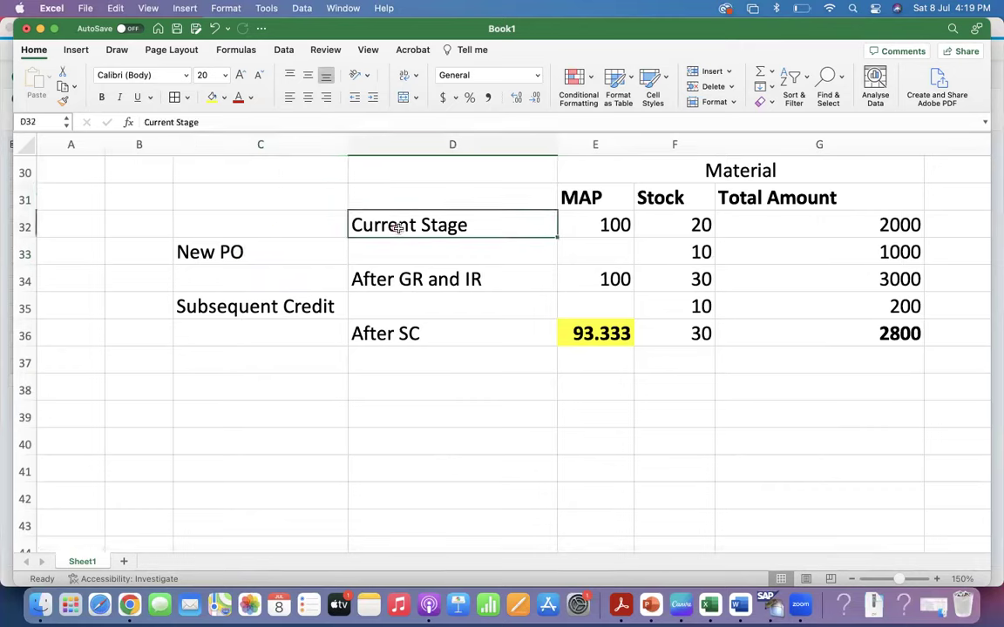
click(383, 277)
click(372, 333)
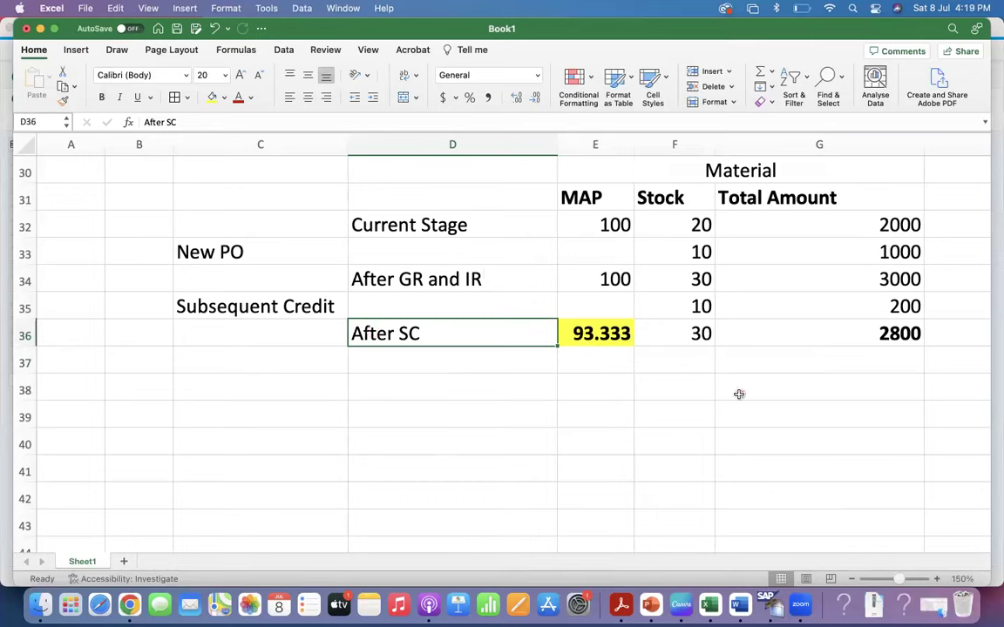
Step: Format the After SC MAP in E36 to show two decimal places
click(596, 339)
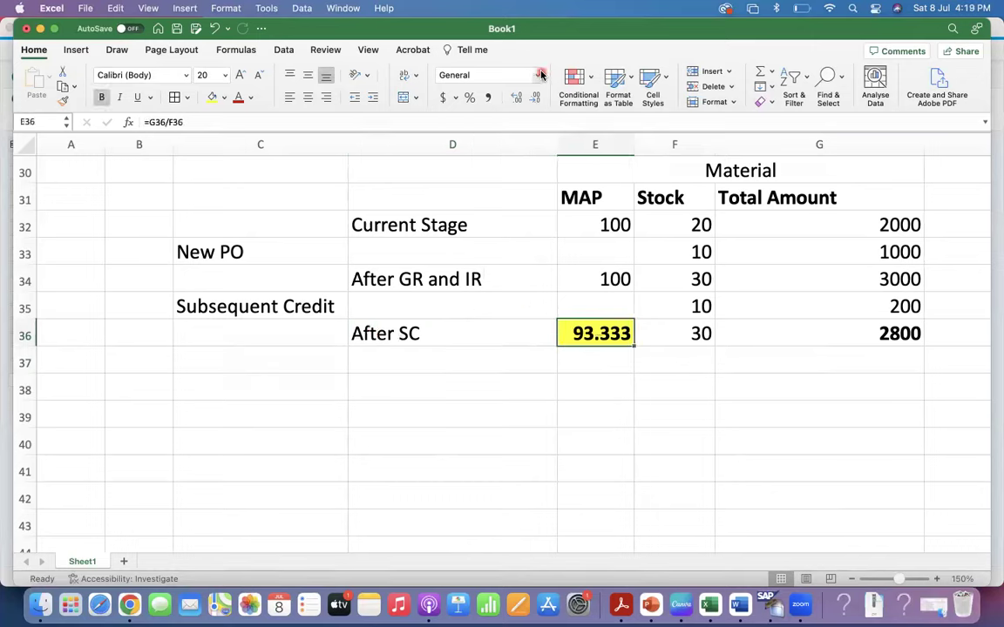
click(520, 96)
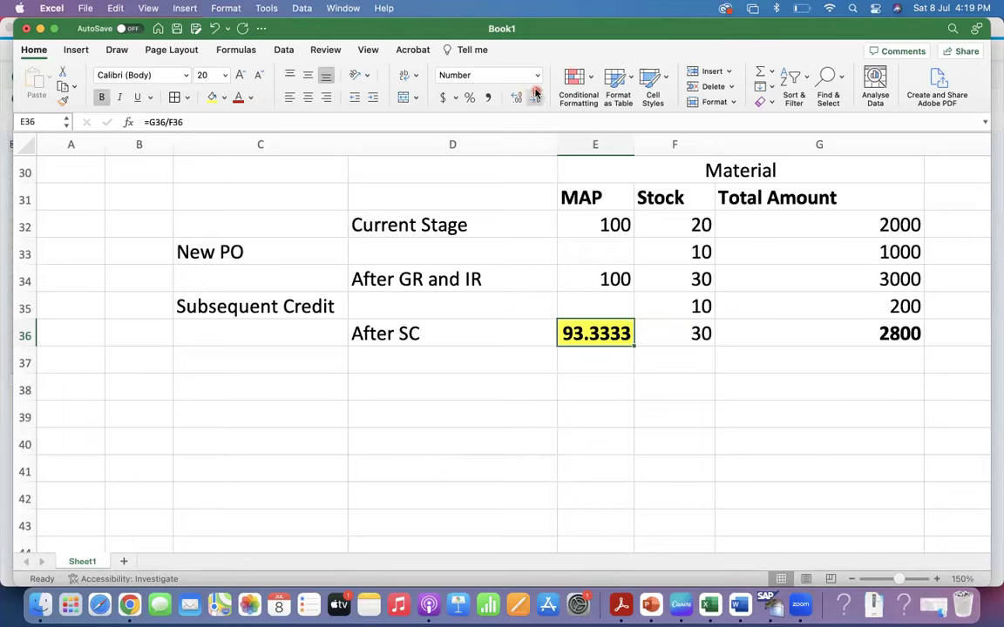
click(536, 95)
click(535, 96)
click(514, 463)
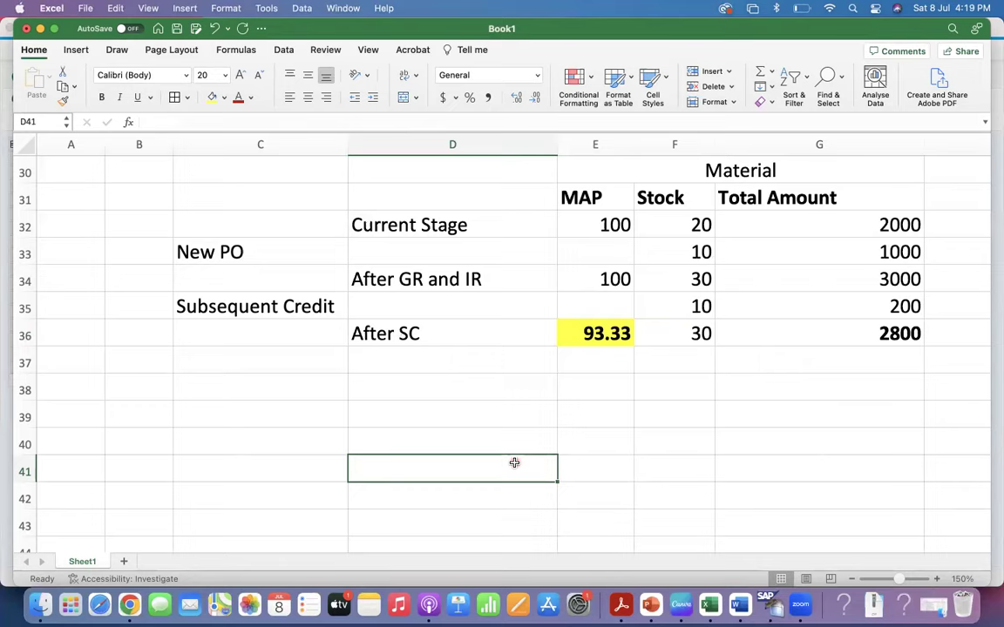
Step: Switch to Chrome, close the finished MAP quiz, and open the RoHS quiz's YouTube post in place of its Studio details page
key(ctrl+Right)
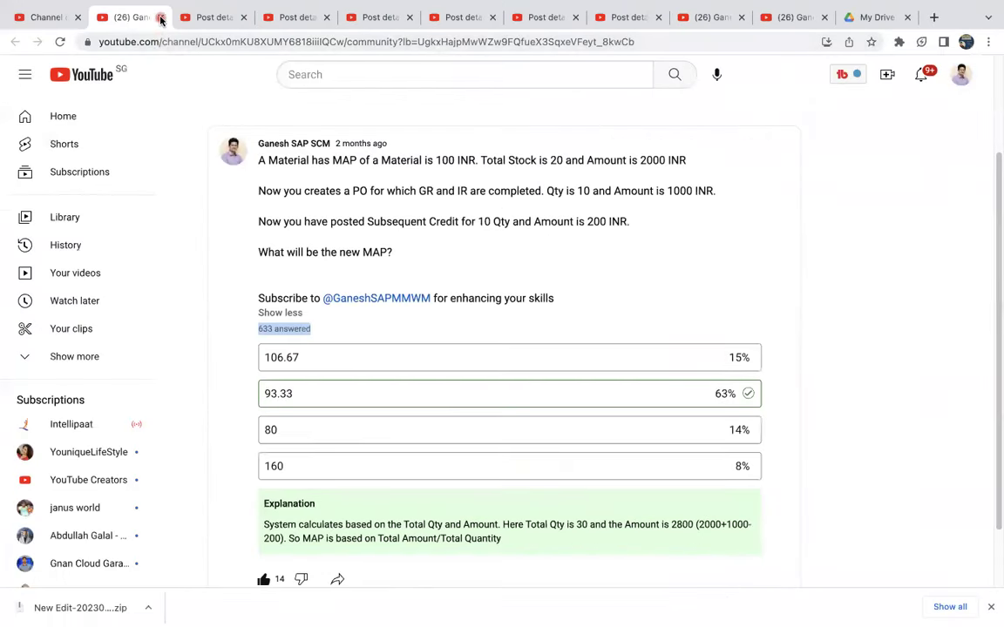
click(160, 17)
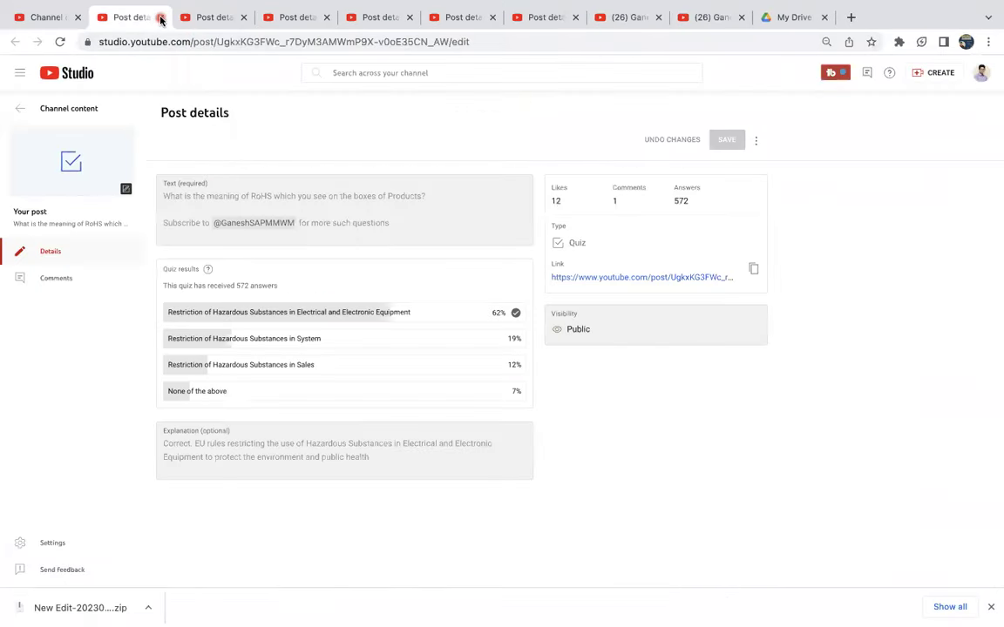
right_click(84, 165)
click(134, 165)
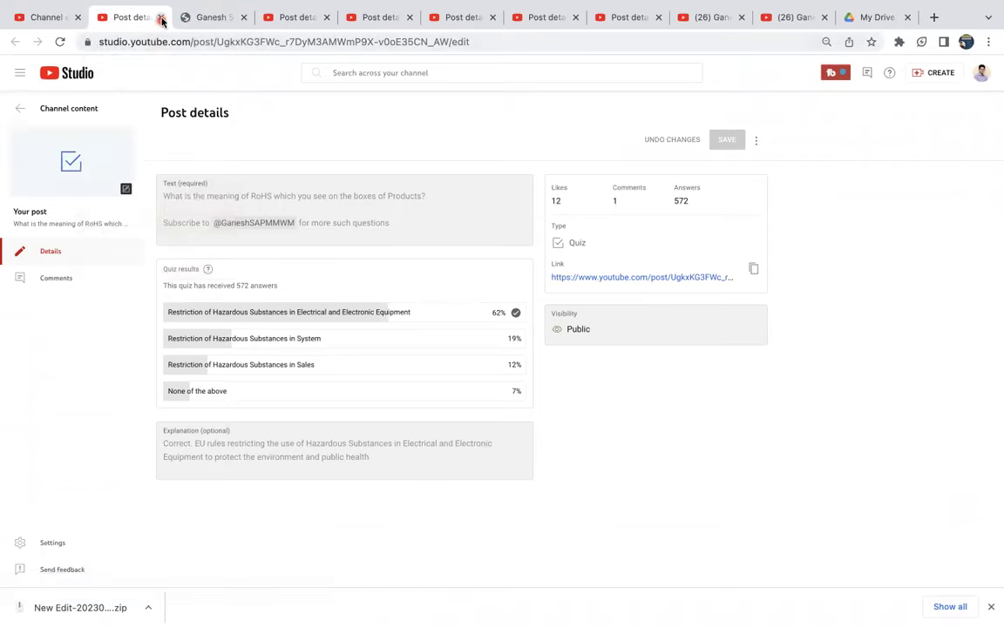
click(160, 17)
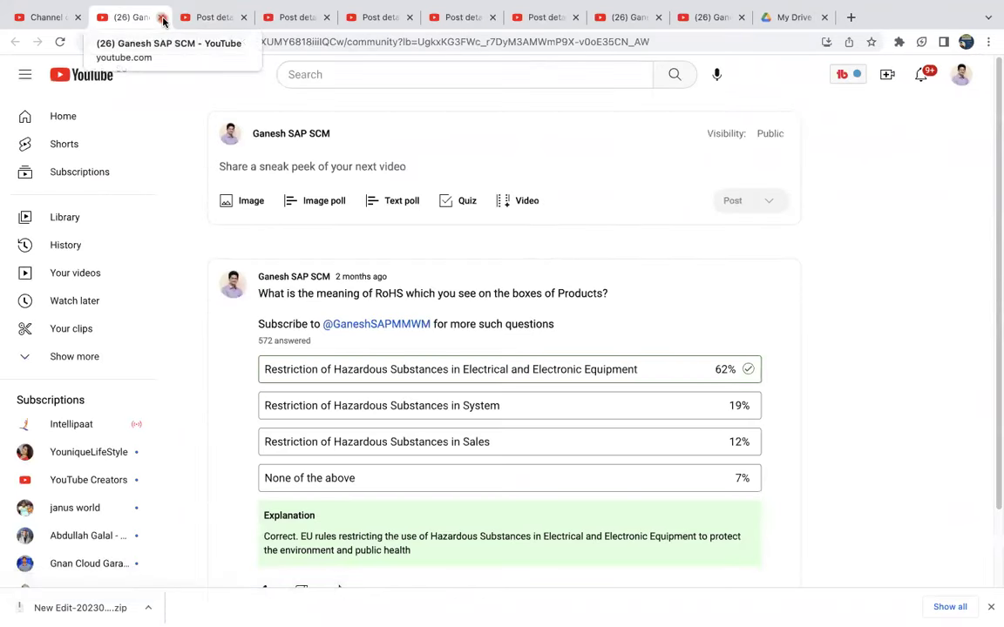
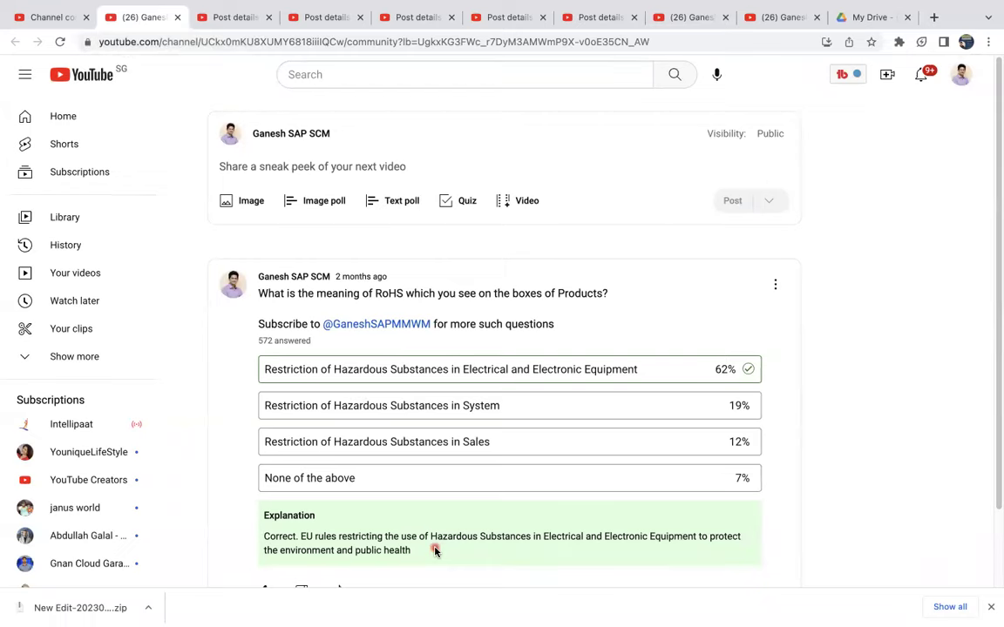
scroll(435, 551, down, 1)
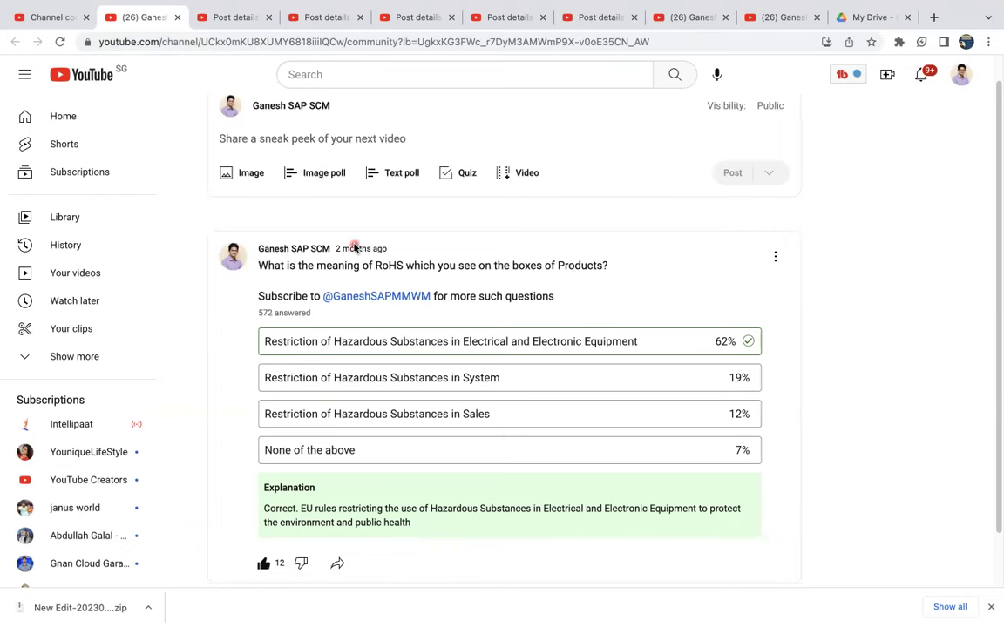
Step: Close the RoHS quiz, open the YouTube post of the quiz about the extra 3000 INR invoice amount, and expand its full text
click(176, 17)
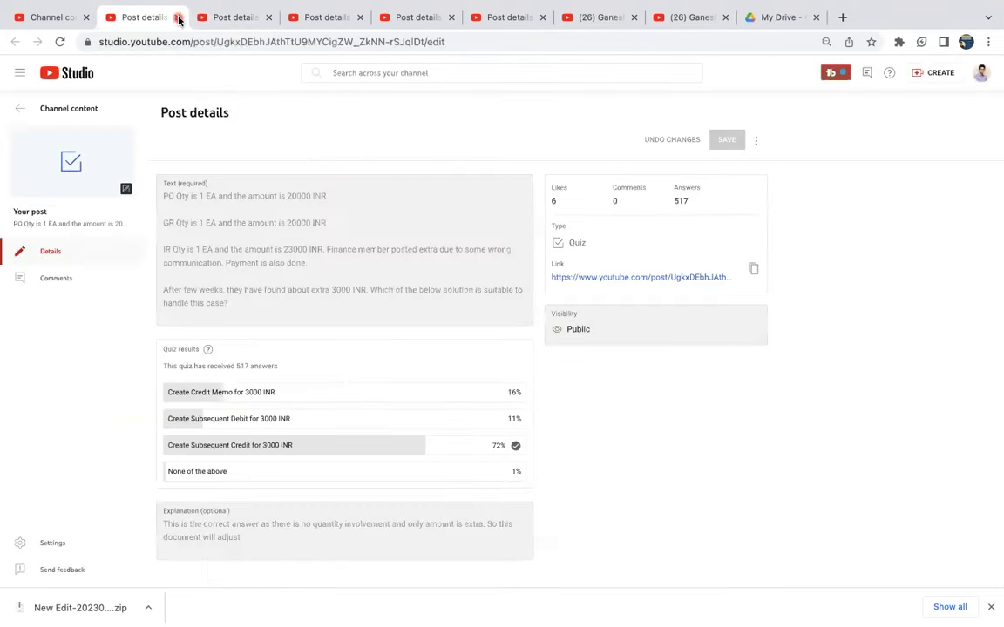
right_click(90, 149)
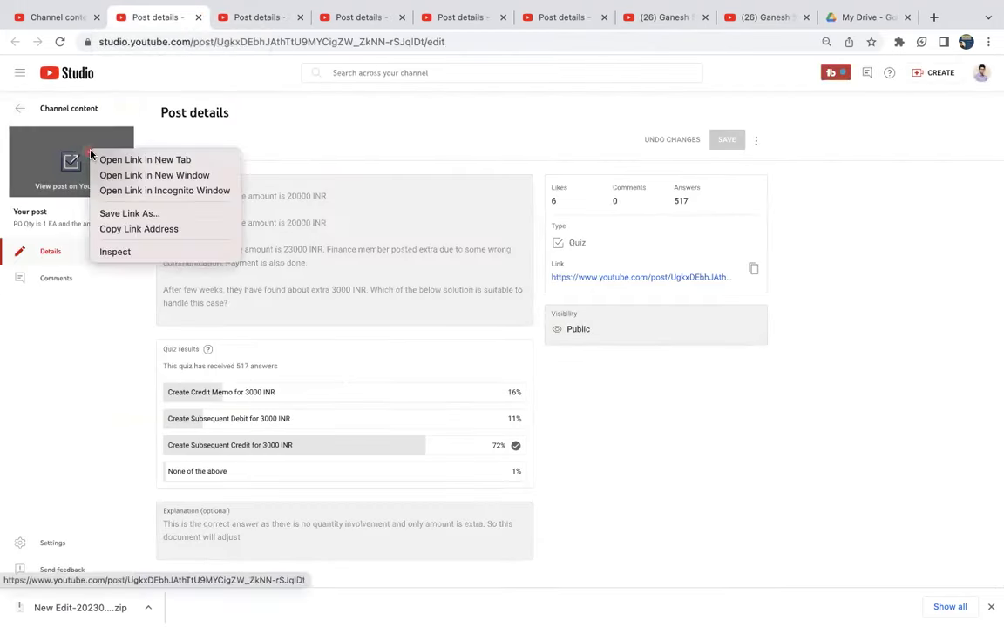
click(138, 160)
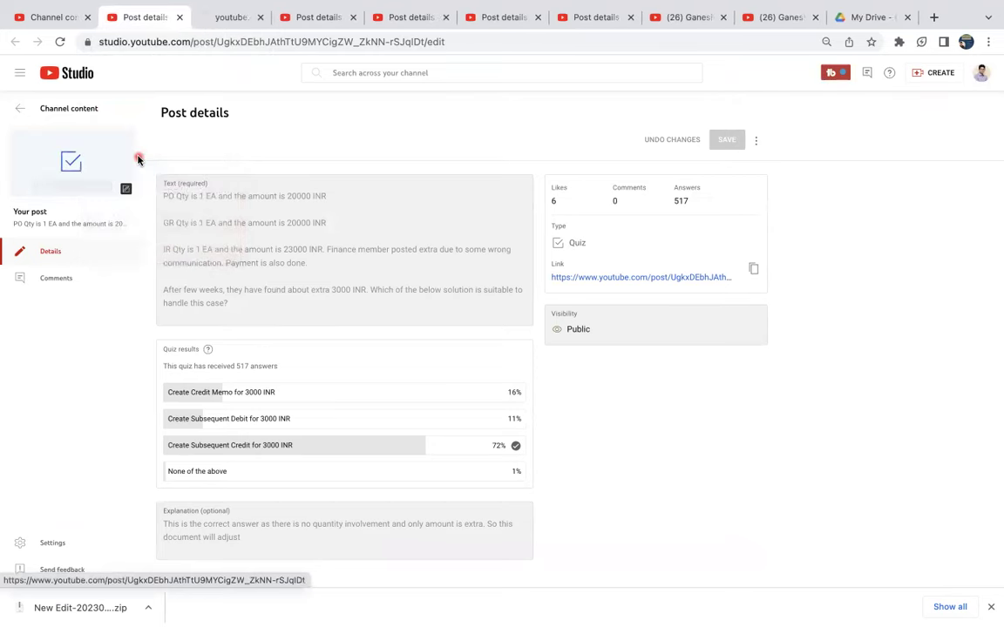
click(176, 18)
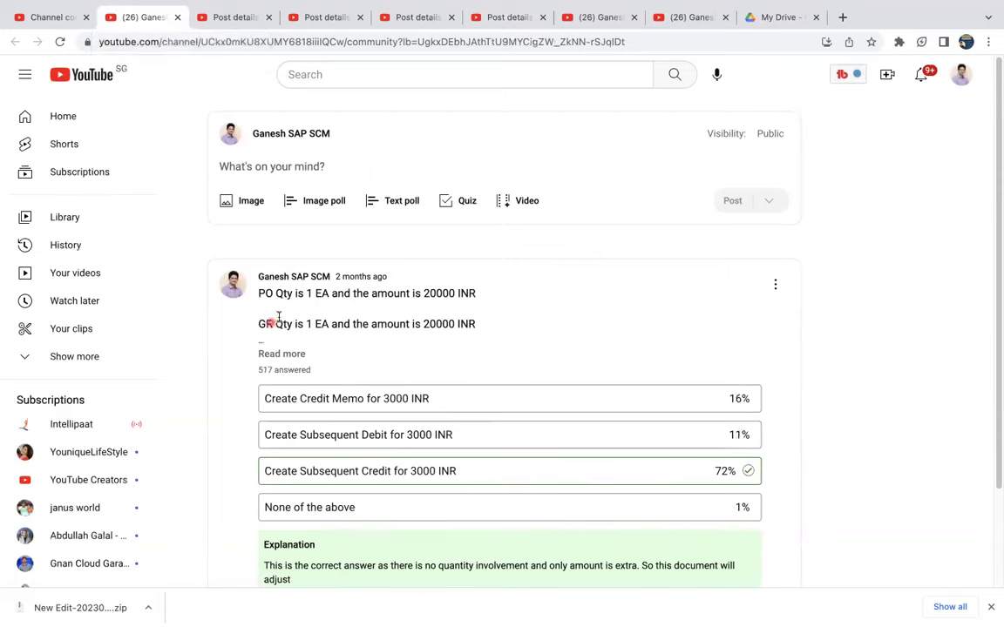
click(283, 354)
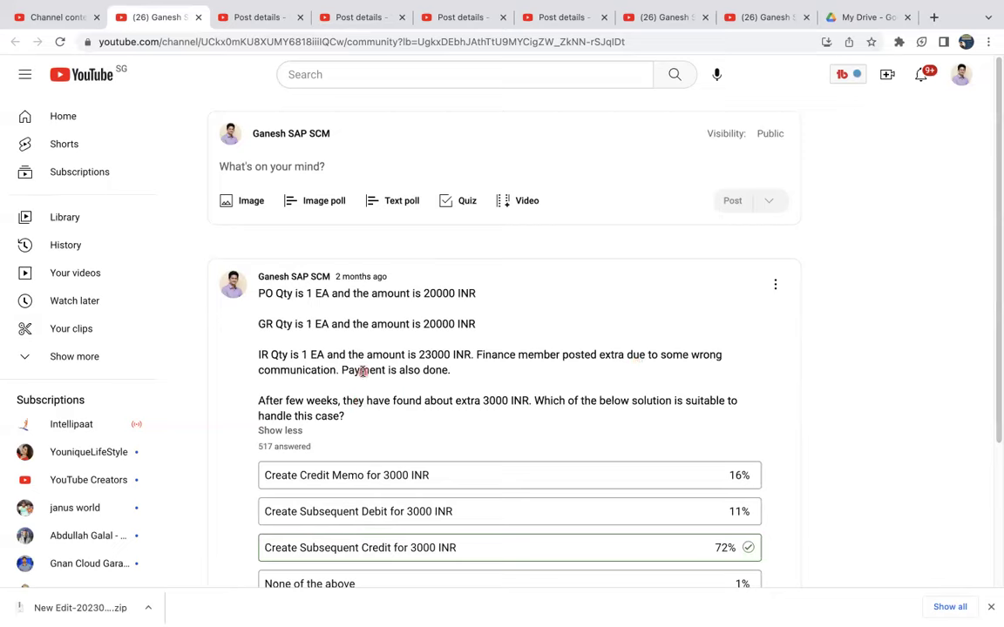
Step: Examine the extra-invoice quiz, highlighting the 23000 INR invoice amount and the Subsequent Debit and Subsequent Credit options for 3000 INR
drag(420, 354, 471, 355)
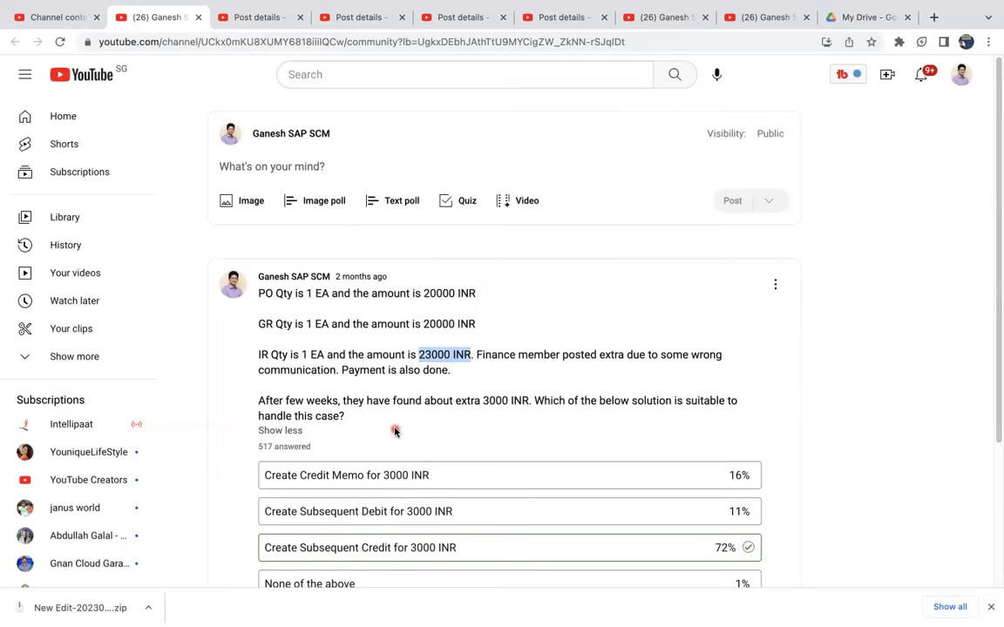
click(977, 433)
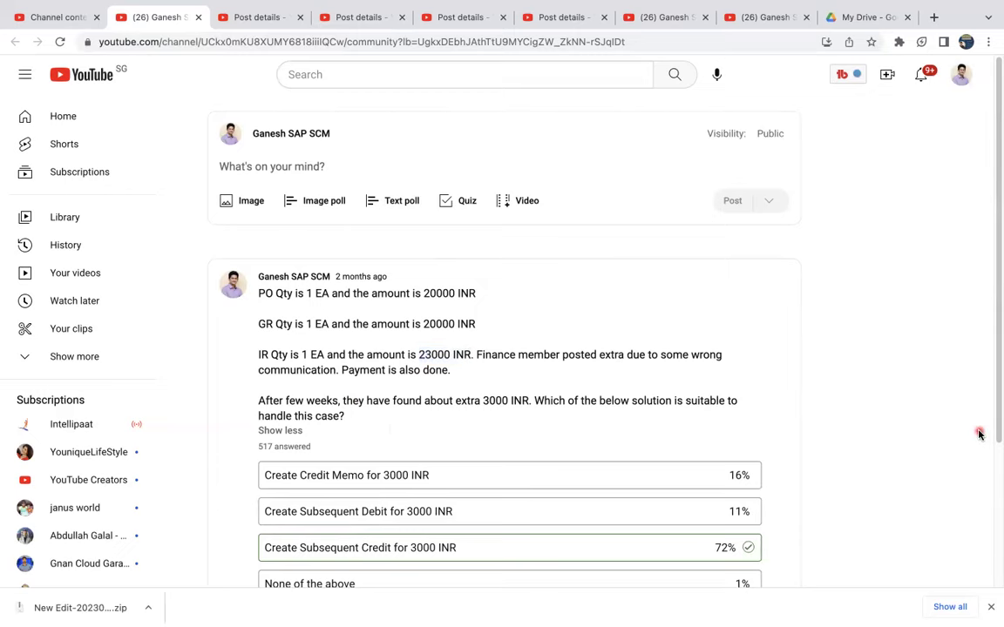
scroll(978, 432, down, 3)
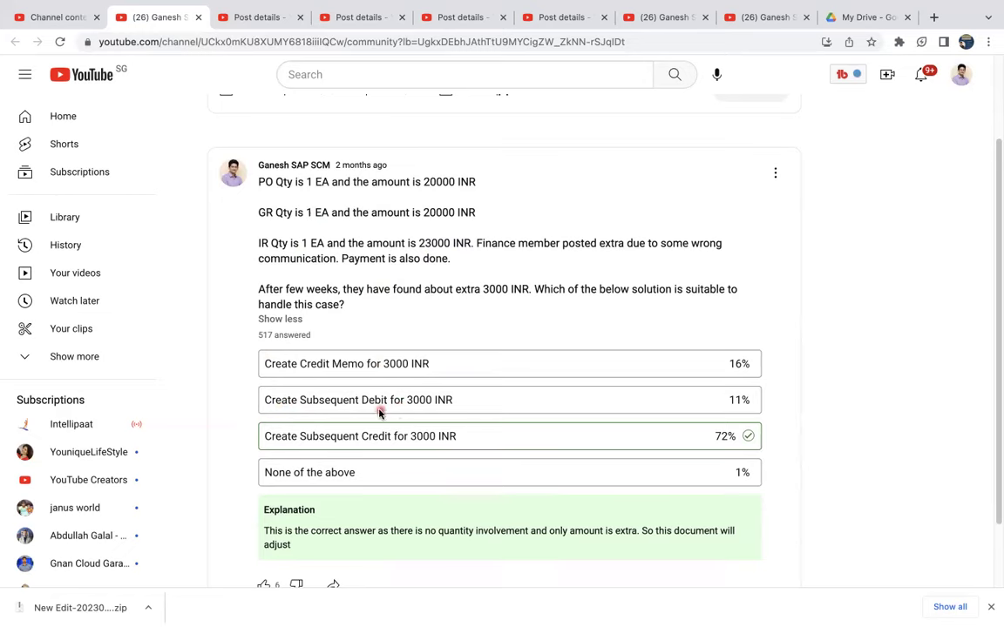
drag(361, 399, 442, 410)
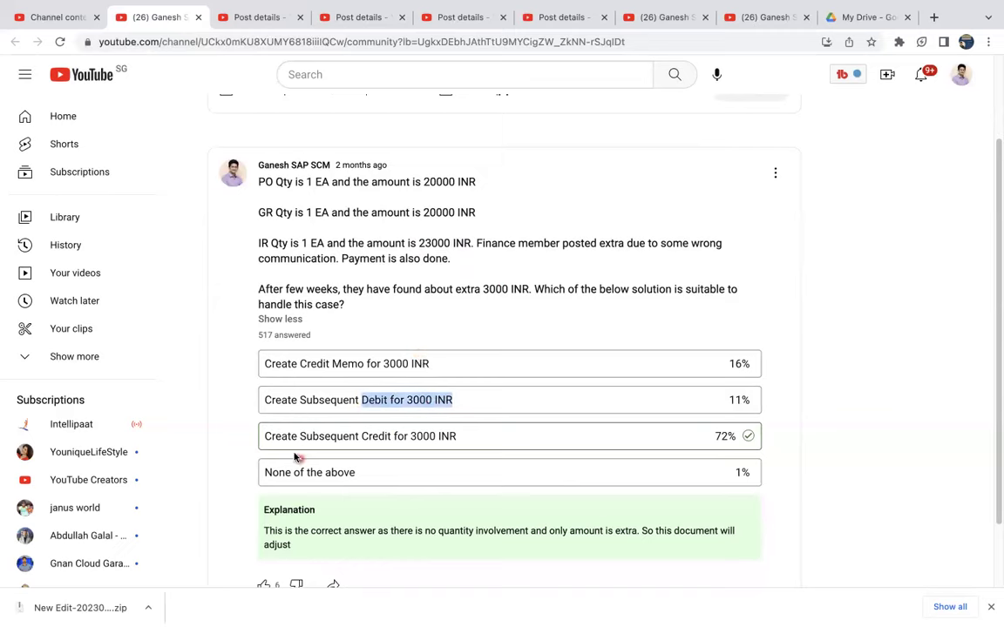
drag(306, 435, 466, 445)
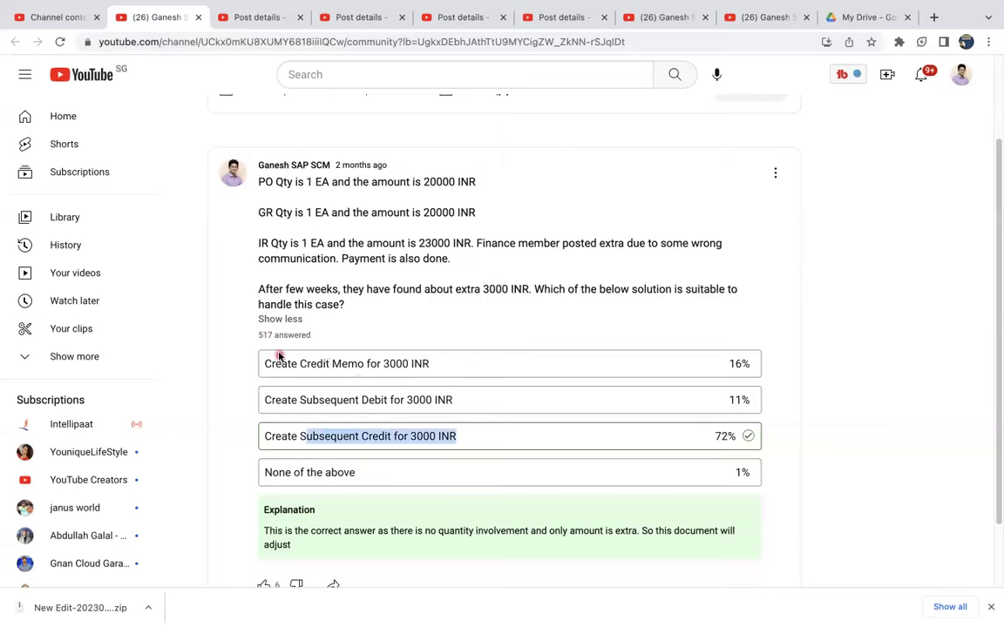
drag(263, 335, 338, 342)
click(324, 279)
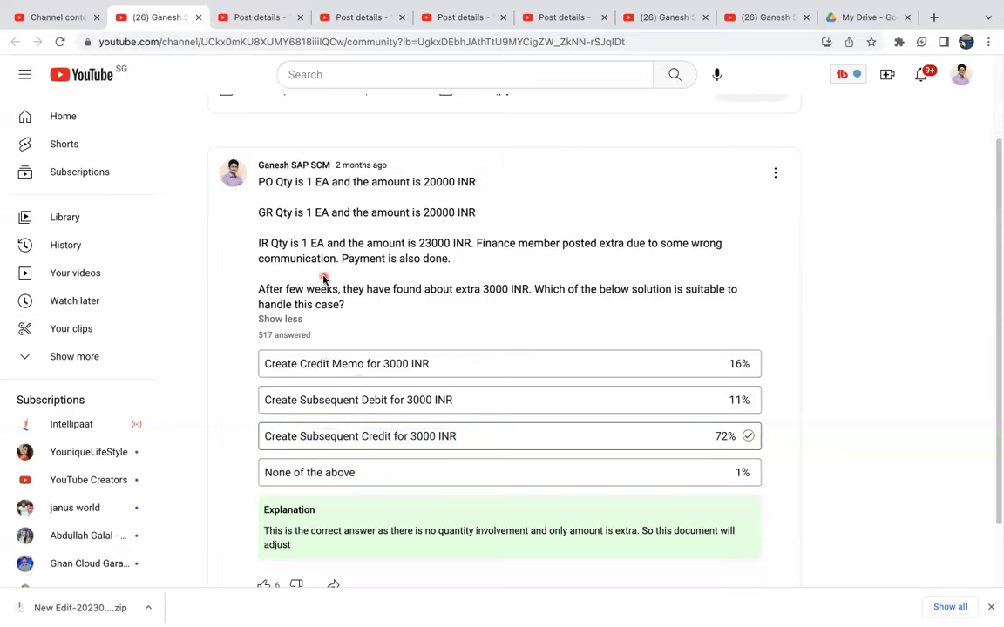
click(258, 181)
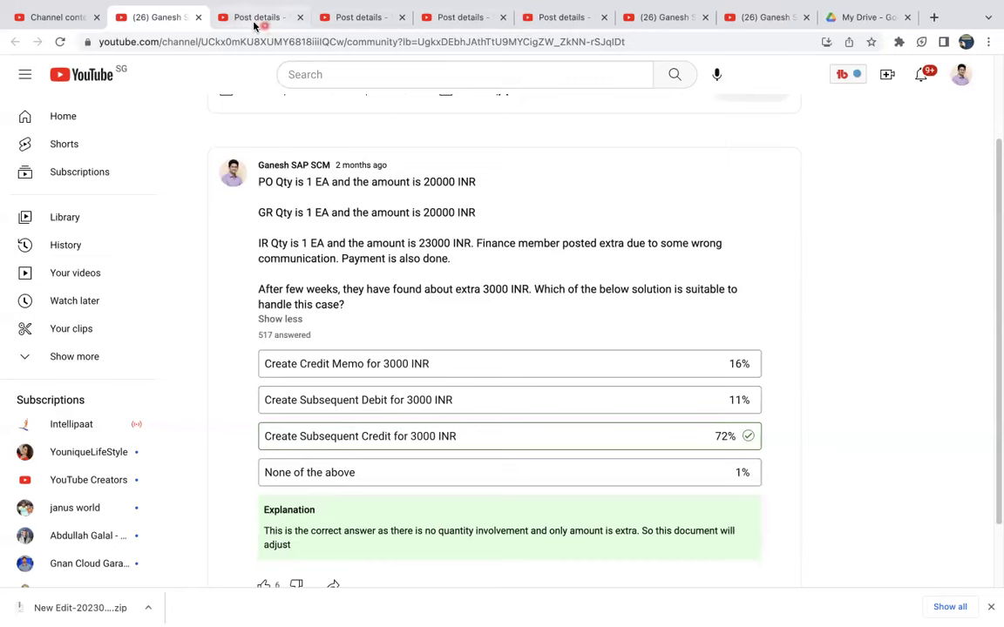
Step: Close the extra-invoice quiz and open the Back Order quiz's YouTube post in place of its Studio details page
click(199, 18)
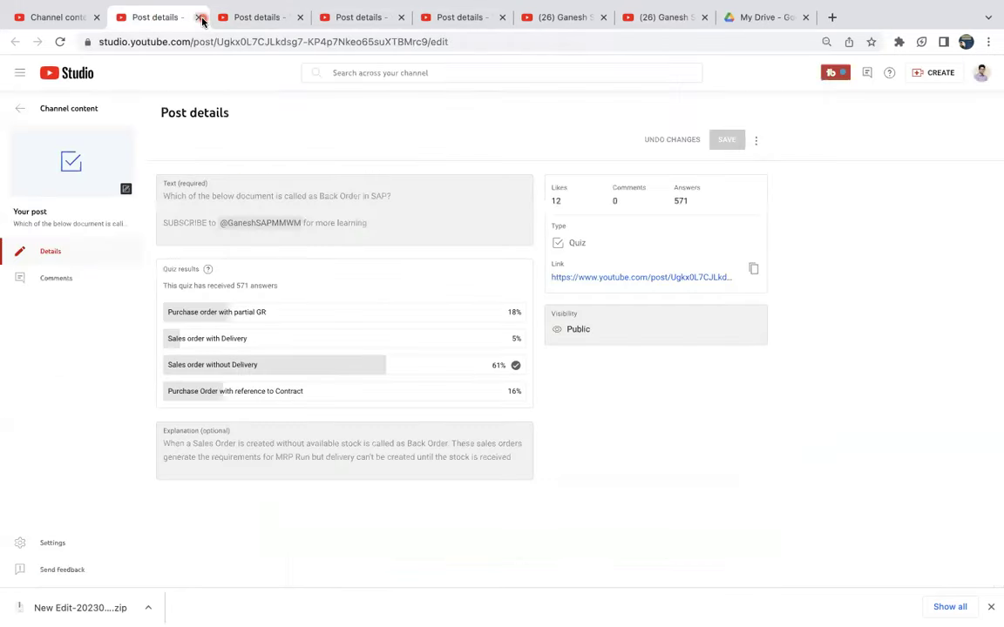
right_click(72, 147)
click(116, 155)
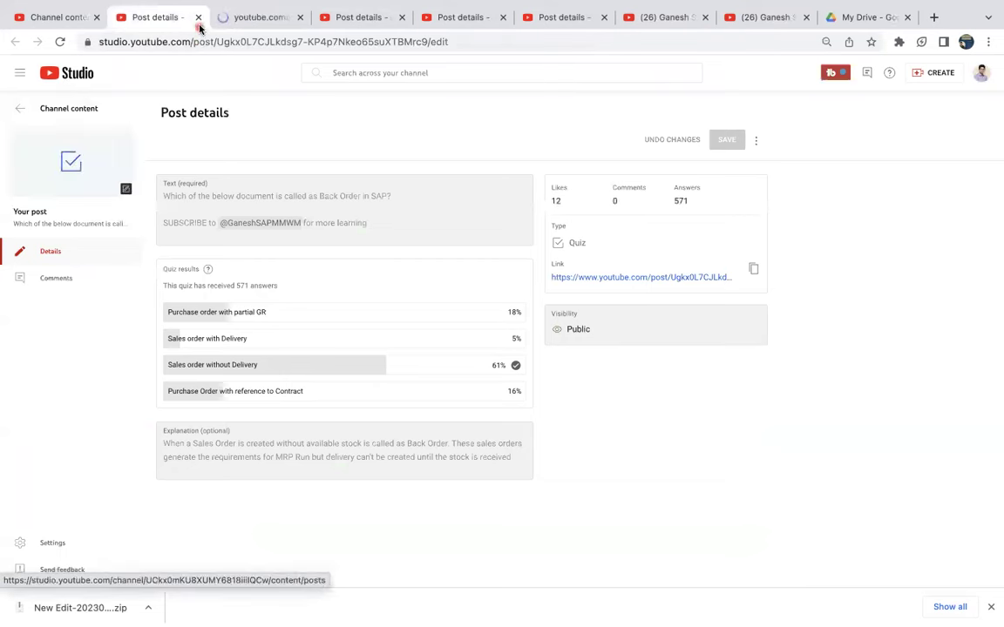
click(200, 17)
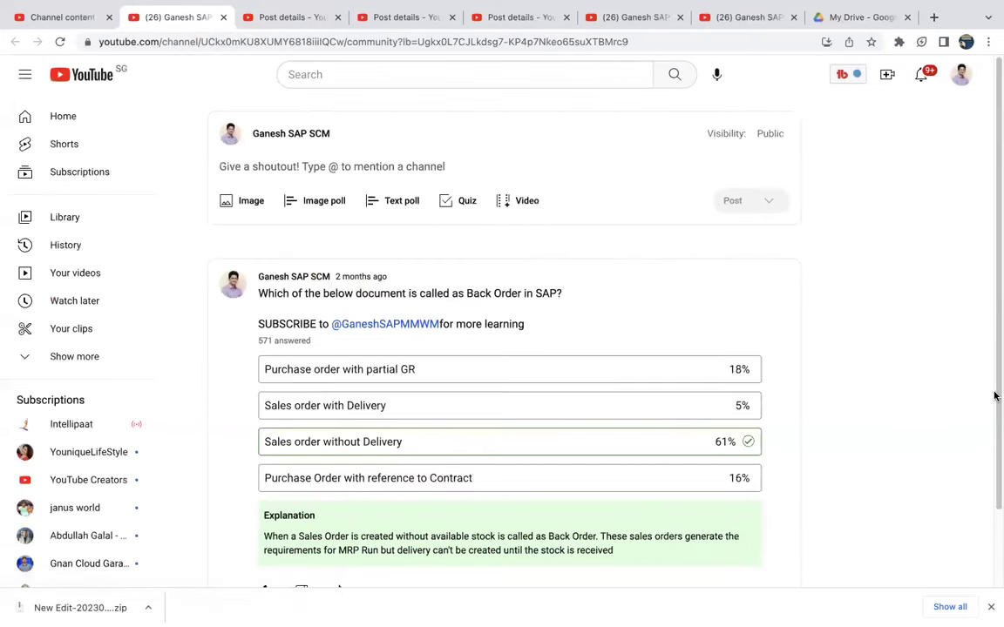
click(864, 372)
Step: Close the Back Order quiz and open the Release Order quiz's YouTube post in place of its Studio details page
click(222, 19)
right_click(71, 164)
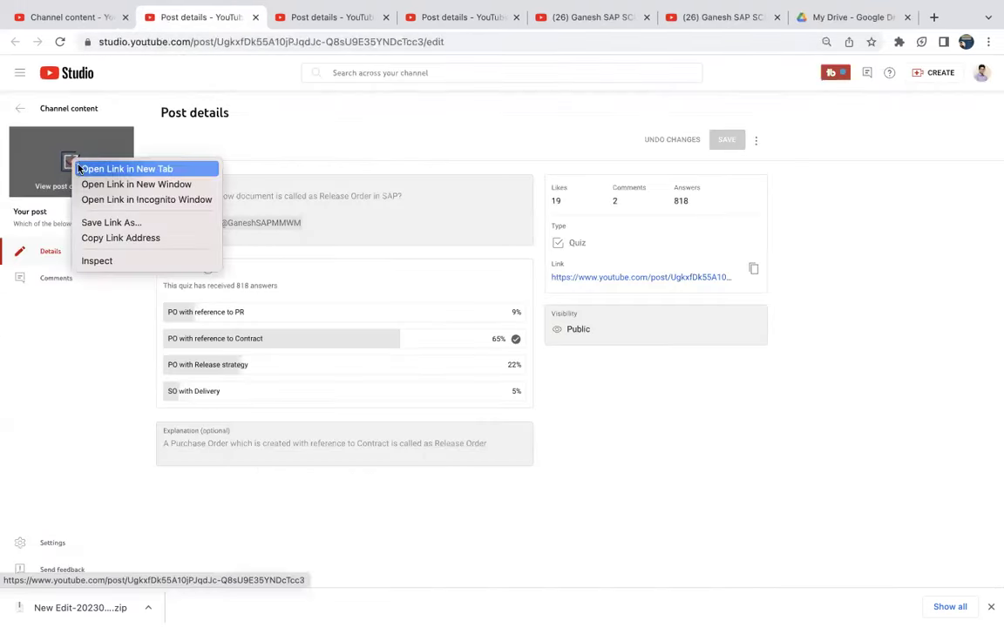
click(80, 166)
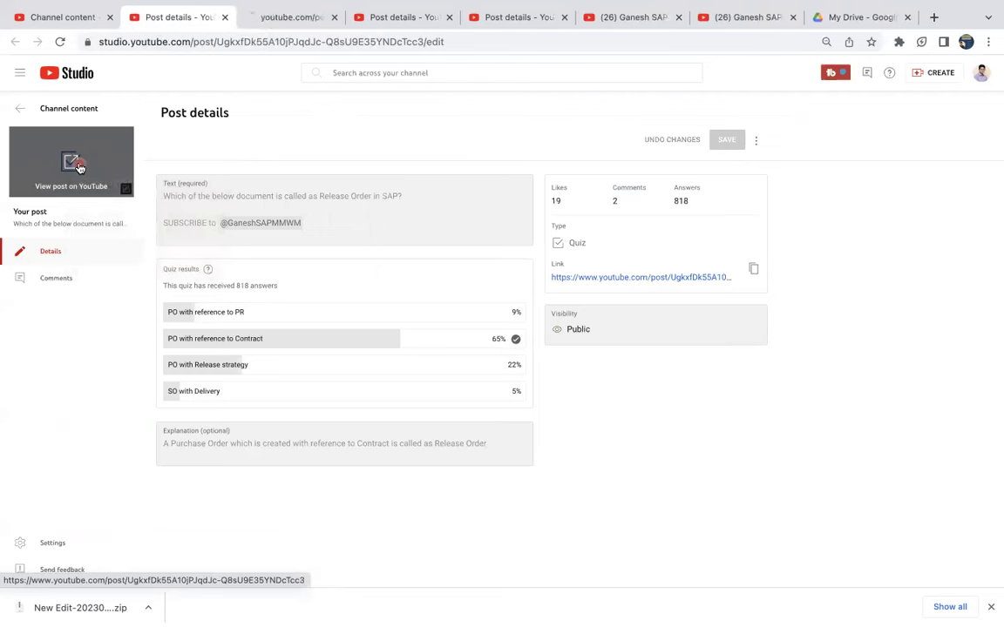
click(223, 18)
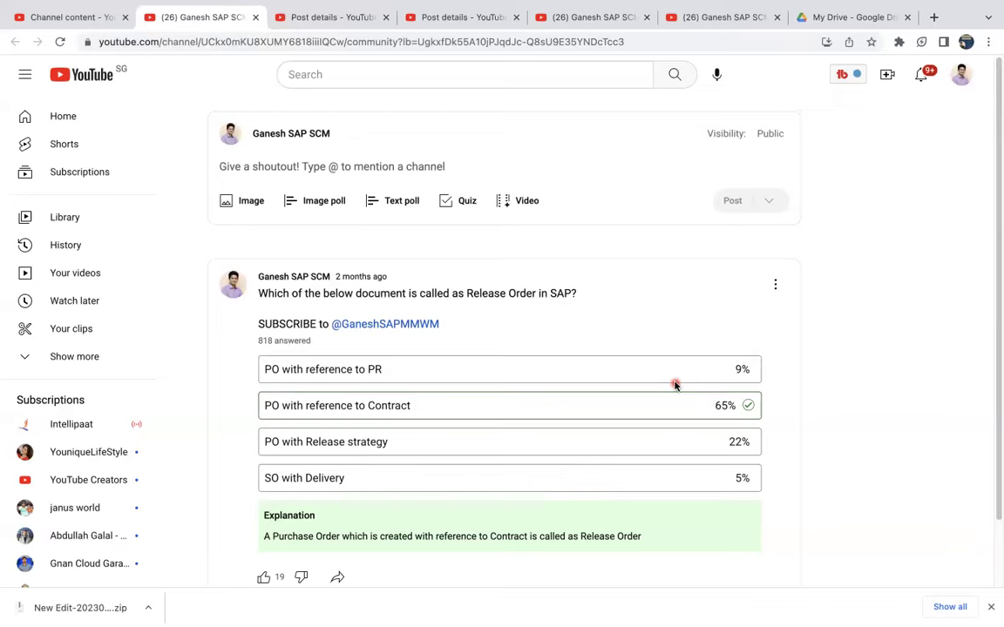
Step: Close the Release Order quiz and open the YouTube post of the quiz about sending an IDoc to the vendor, closing its Studio details page
click(254, 19)
right_click(83, 164)
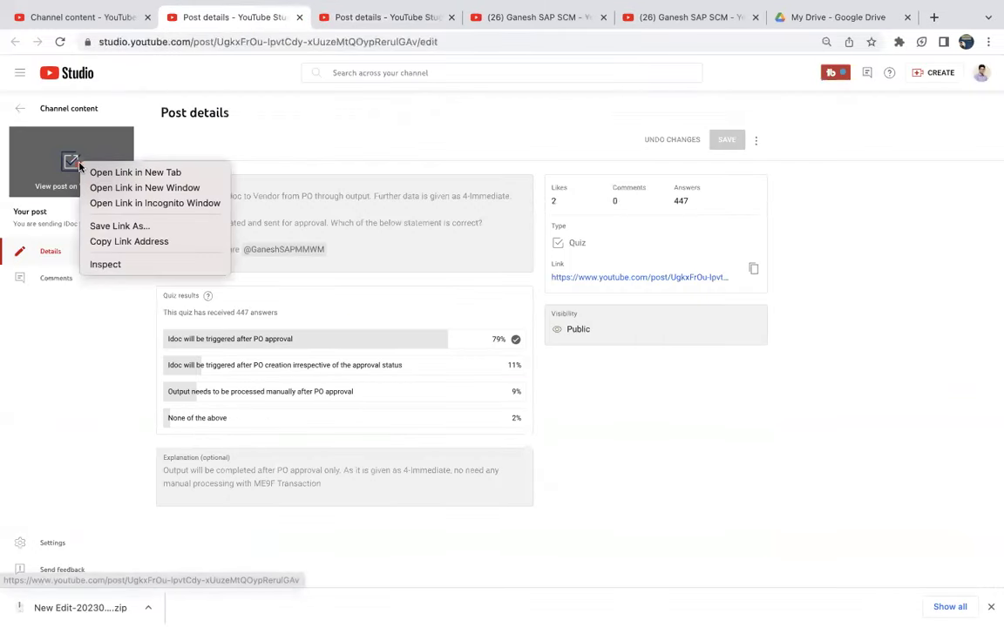
click(98, 172)
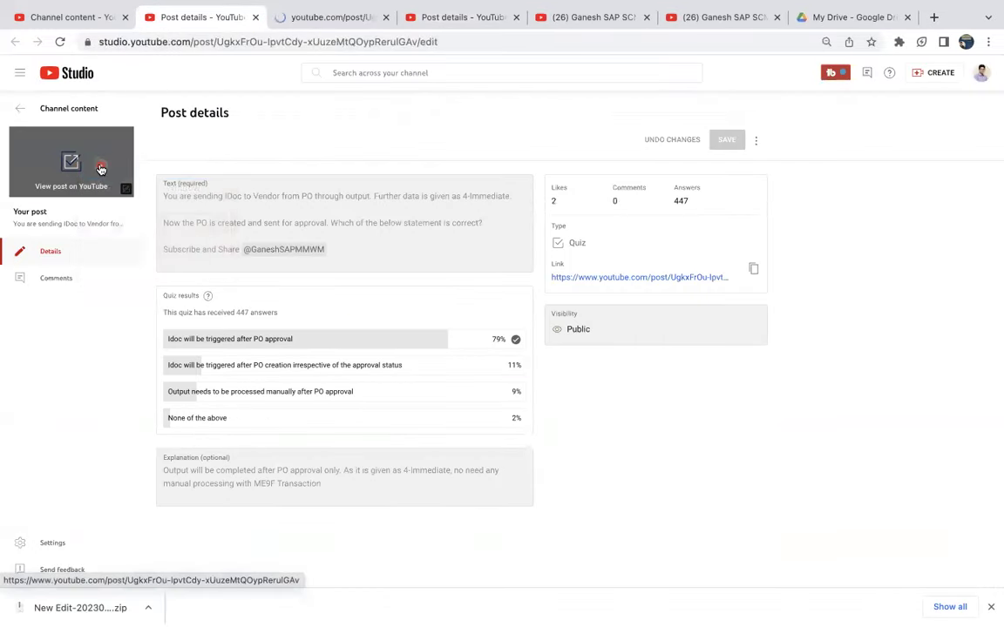
click(256, 18)
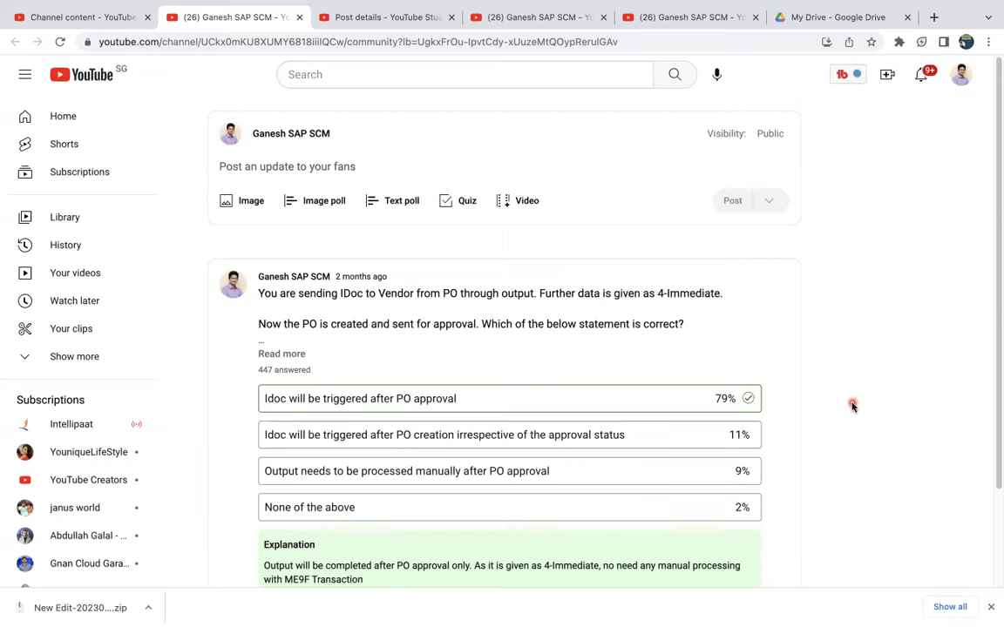
Step: Switch to SAP GUI and open a purchase order for display with transaction ME23N
key(super+Tab)
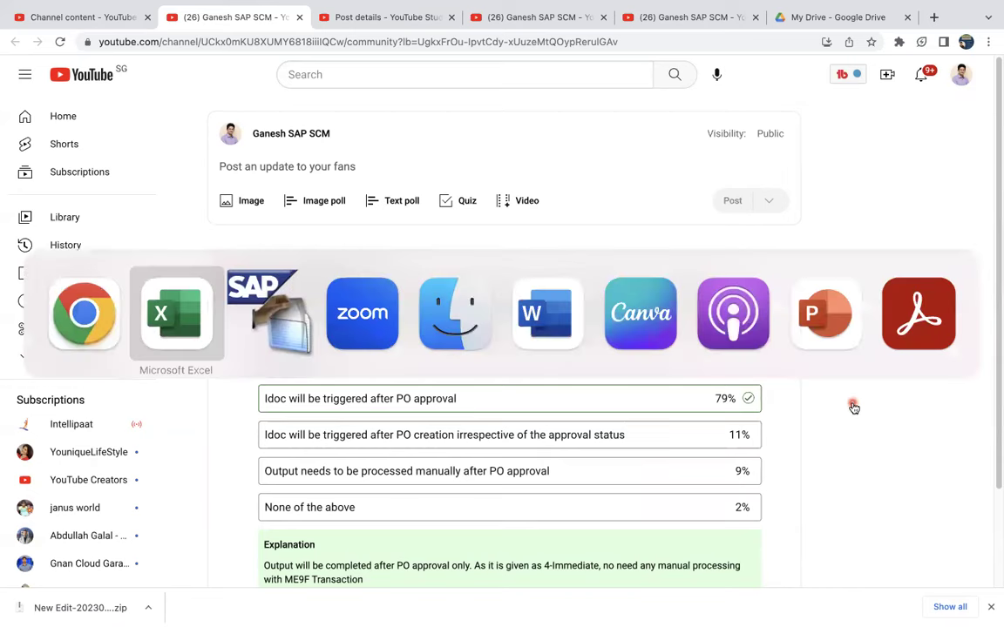
key(super+Tab)
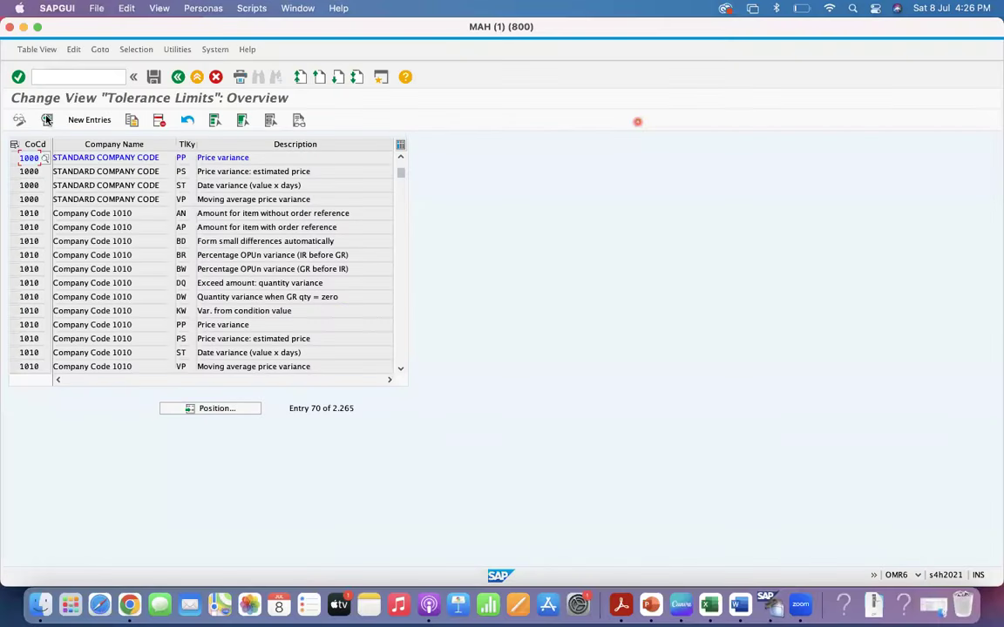
click(52, 81)
text(/NME23N)
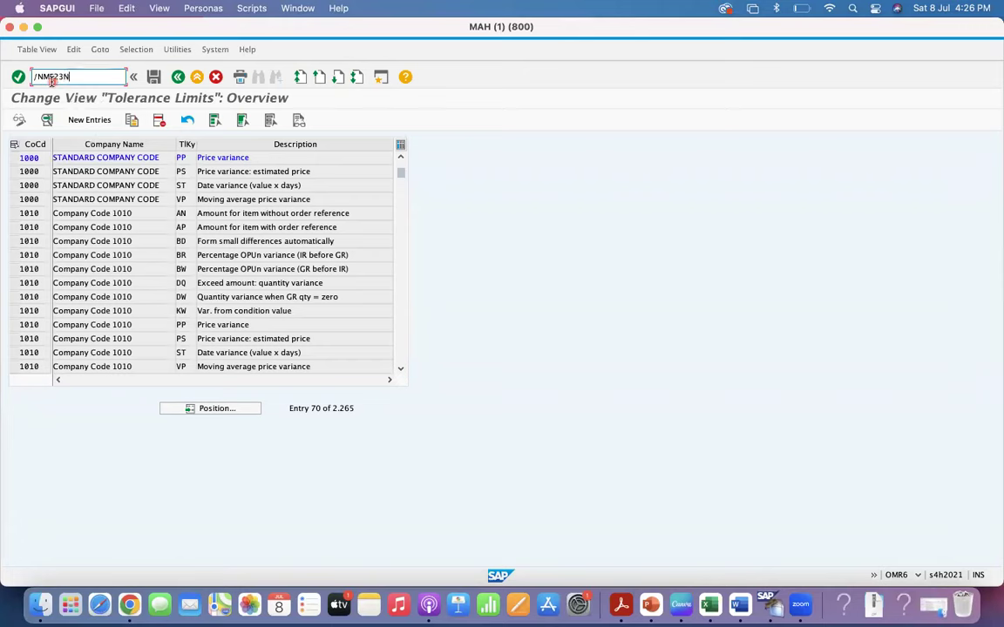
key(Return)
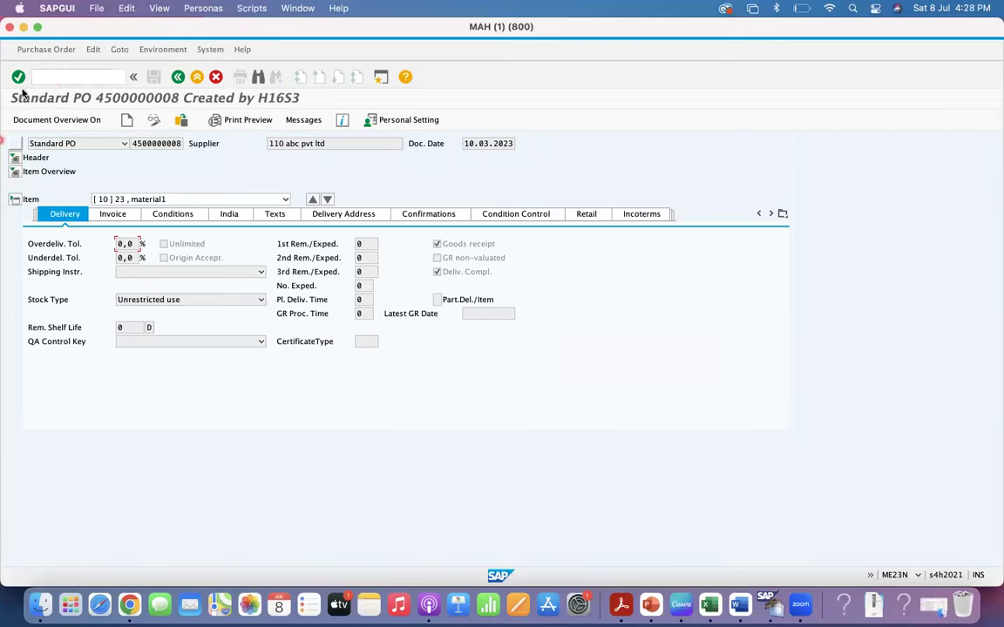
Step: Open the purchase order's output messages and examine the dispatch time options in the first NEU output's further data
click(296, 126)
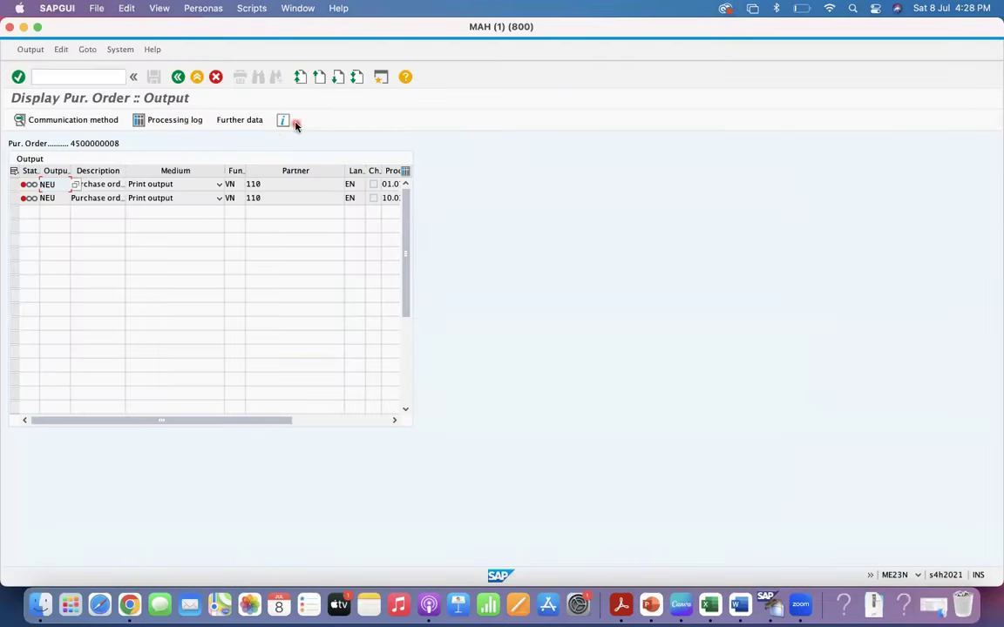
click(13, 186)
click(233, 121)
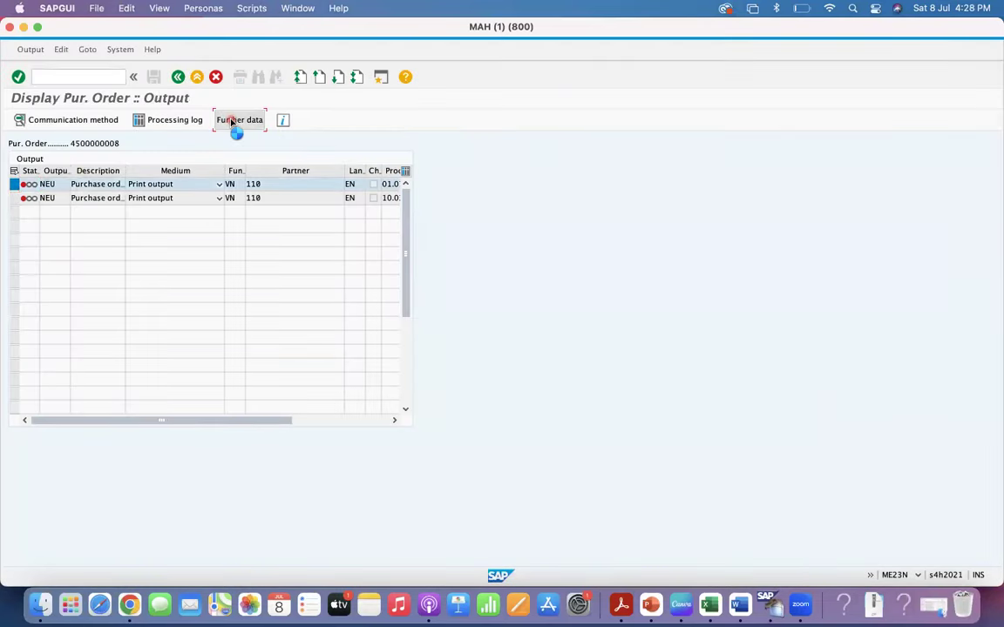
click(185, 241)
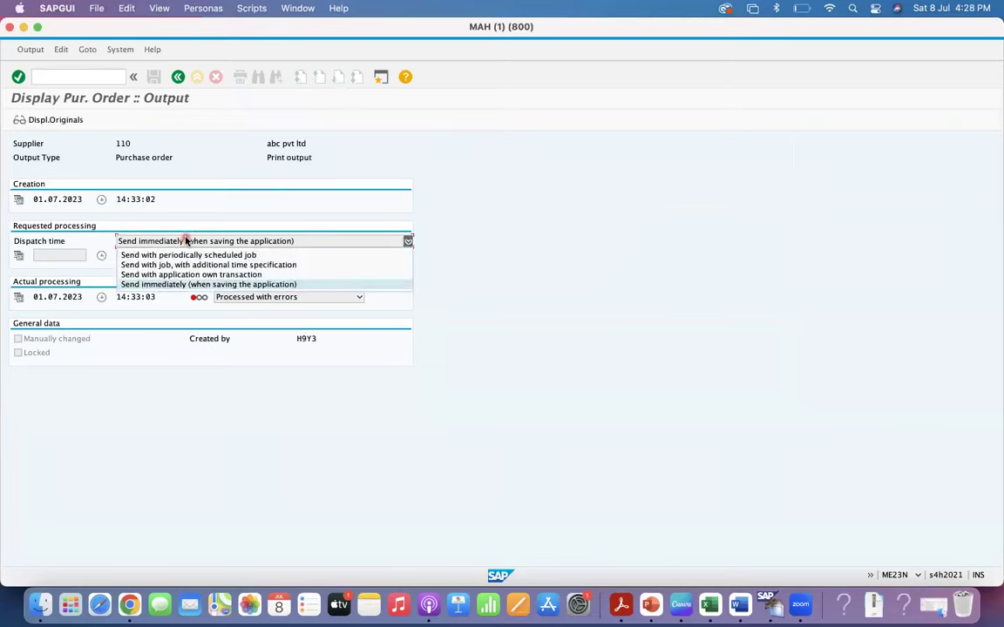
click(179, 287)
click(155, 370)
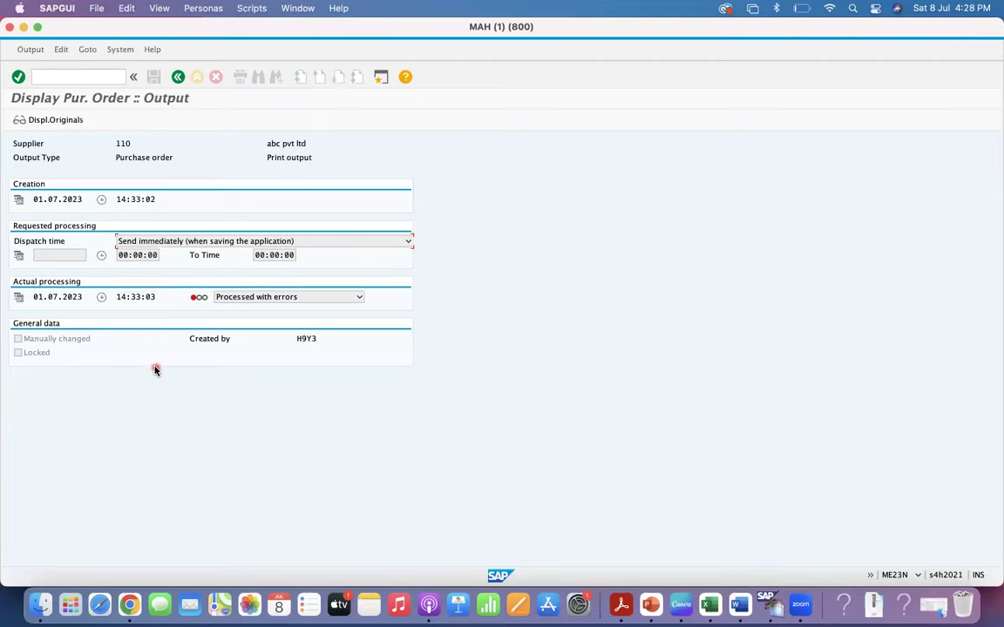
click(217, 241)
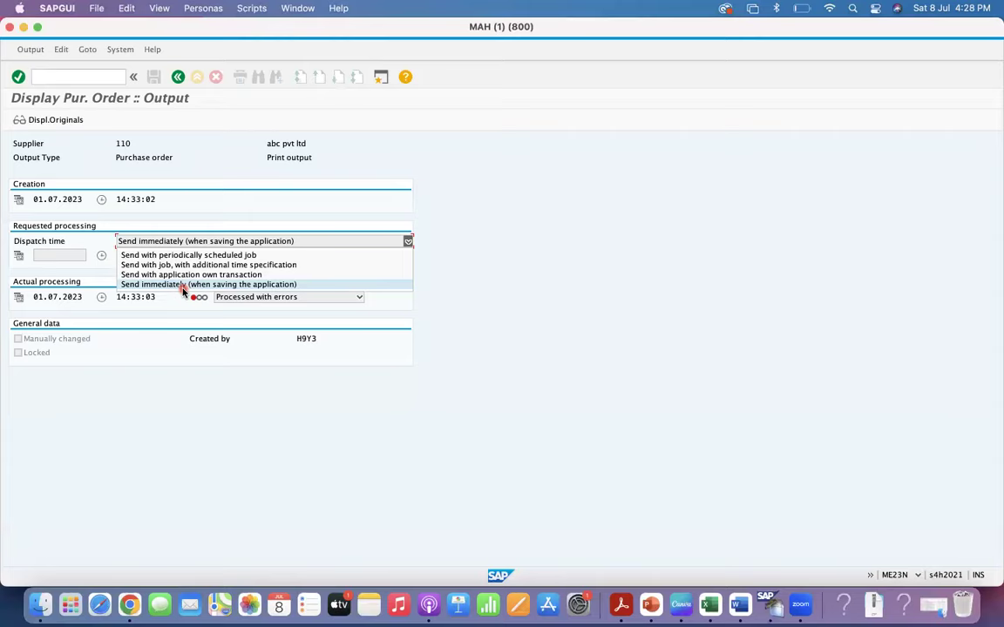
click(178, 77)
click(178, 77)
Step: Reopen the first NEU output's further data, examine the actual processing status options, and return to the output list
click(15, 185)
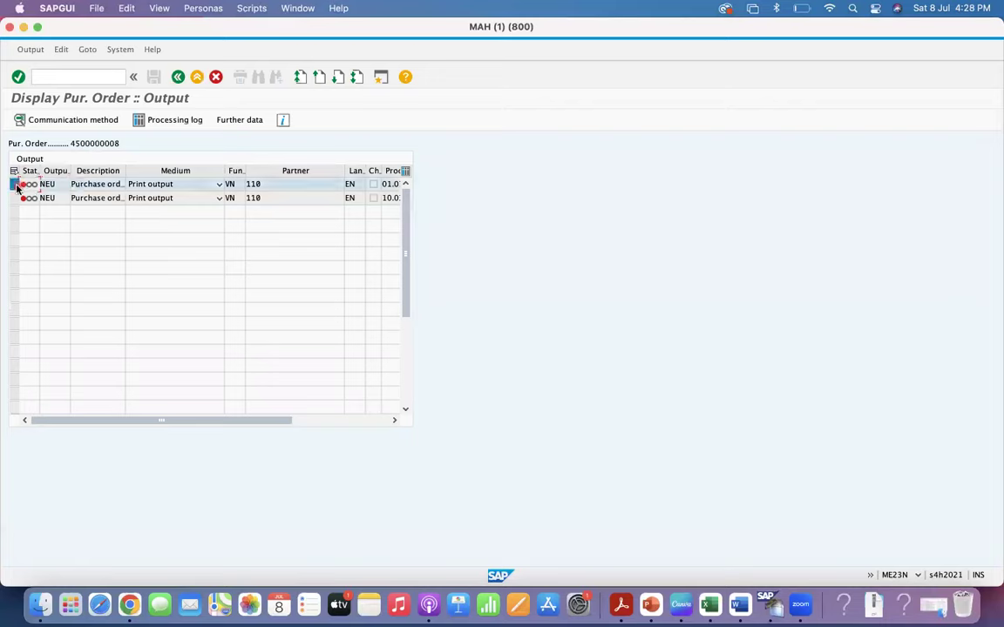
click(234, 123)
click(244, 300)
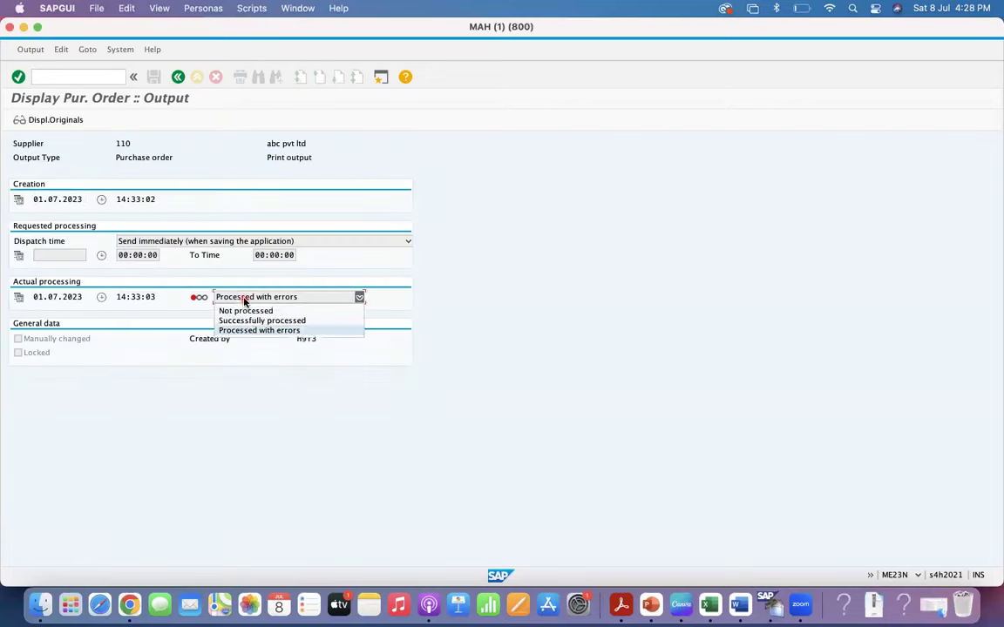
click(241, 331)
click(246, 297)
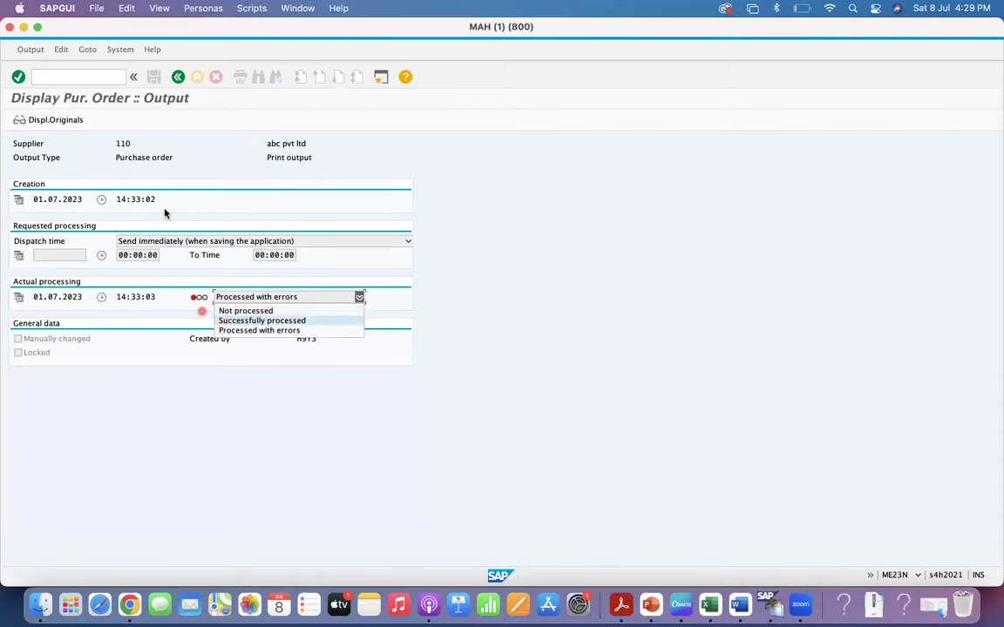
click(177, 76)
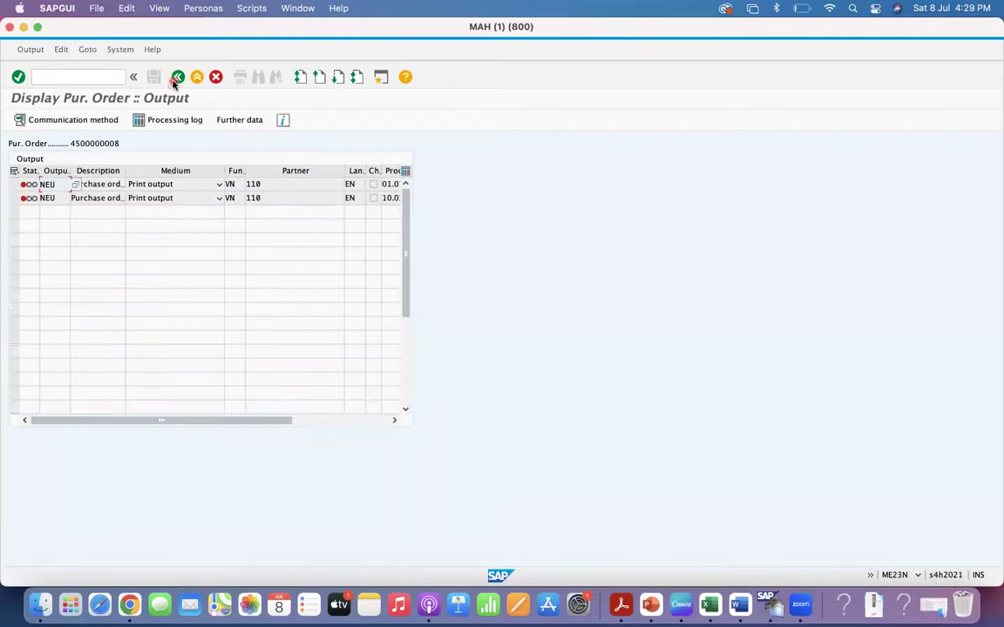
Step: Read the first NEU output's processing log and return to the purchase order
click(14, 184)
click(174, 121)
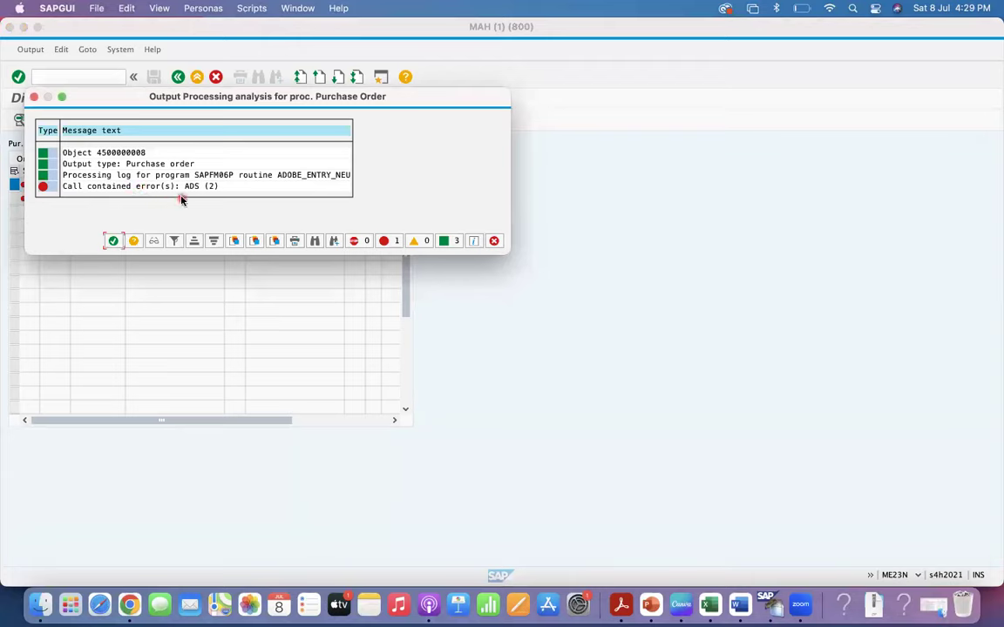
click(114, 241)
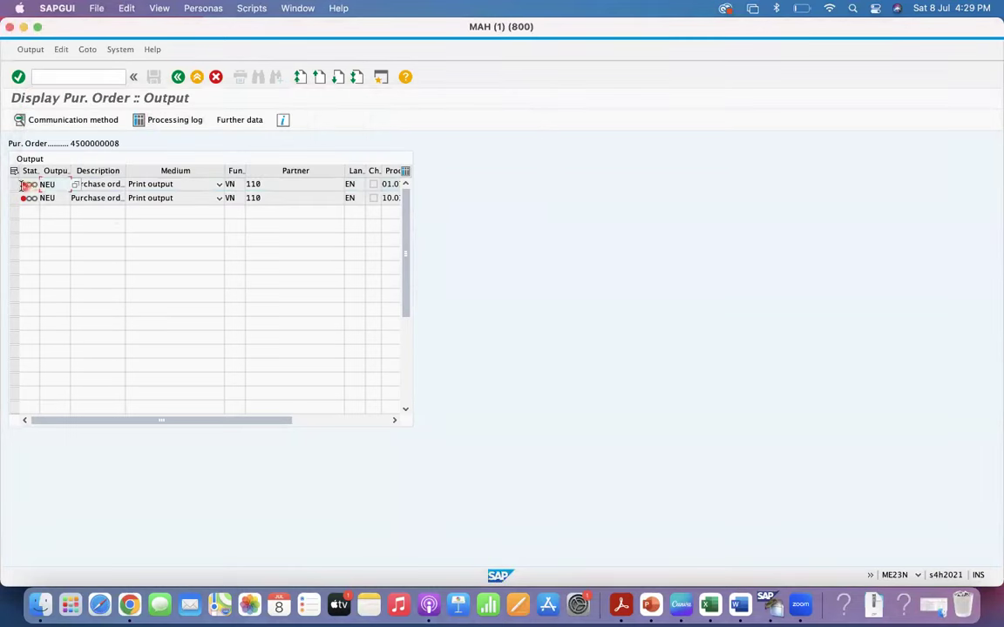
click(177, 77)
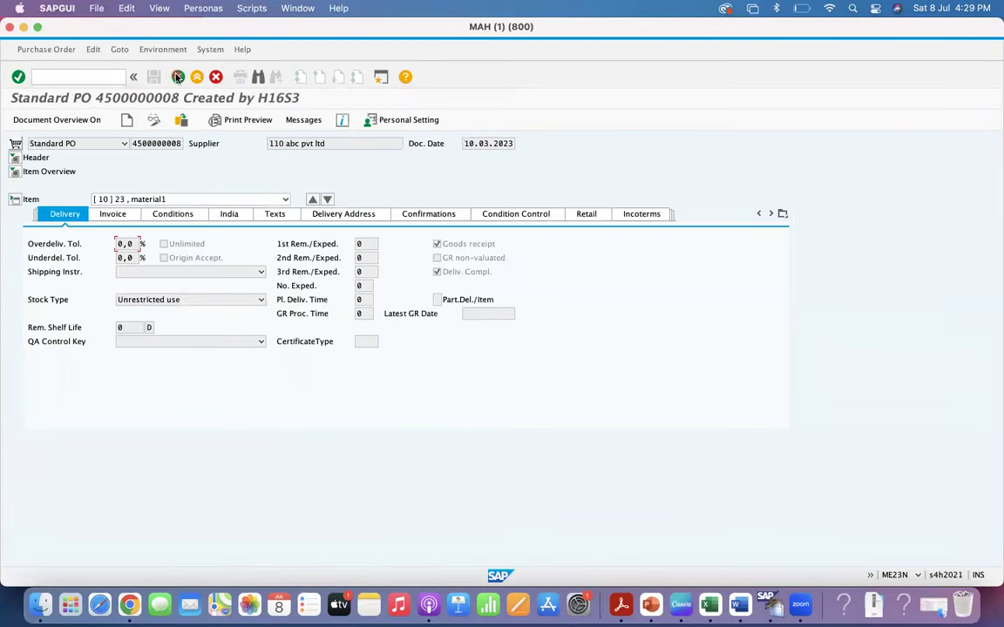
Step: Switch to Chrome, close the IDoc quiz, and open the Price Change Document quiz's YouTube post in place of its Studio details page
key(super+Tab)
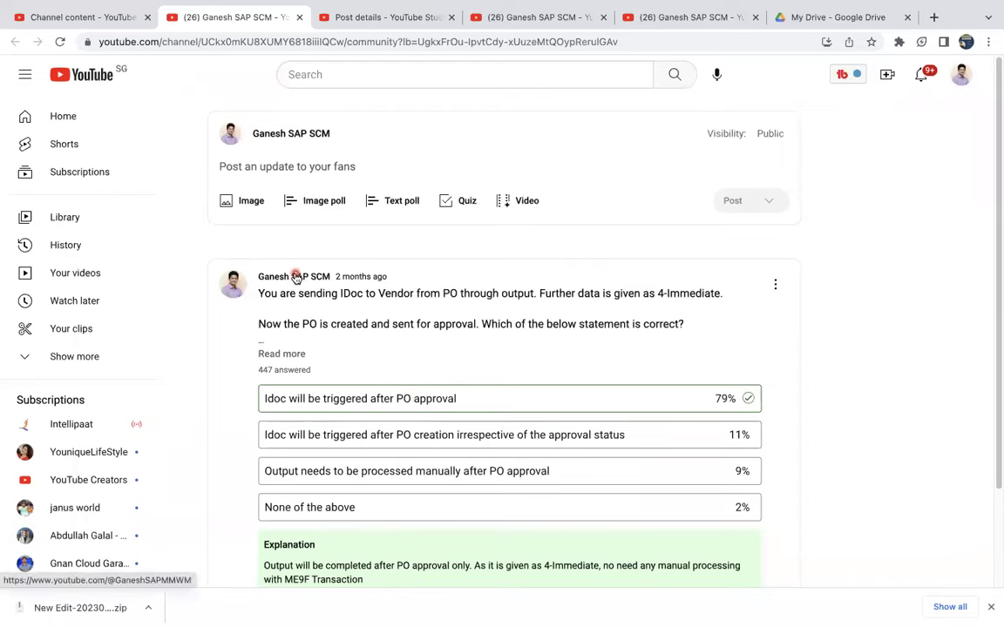
click(299, 17)
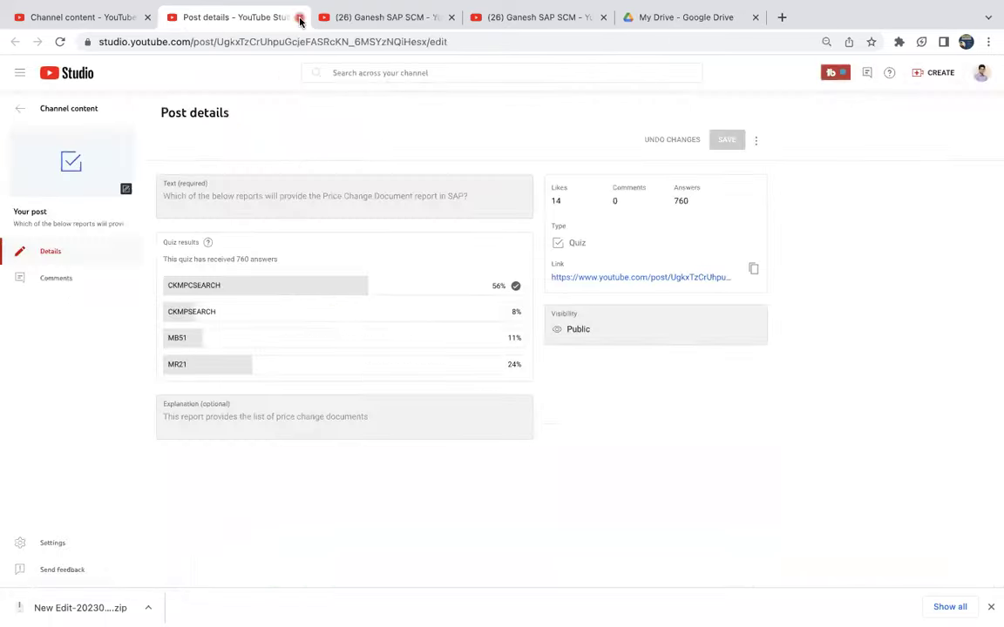
right_click(68, 181)
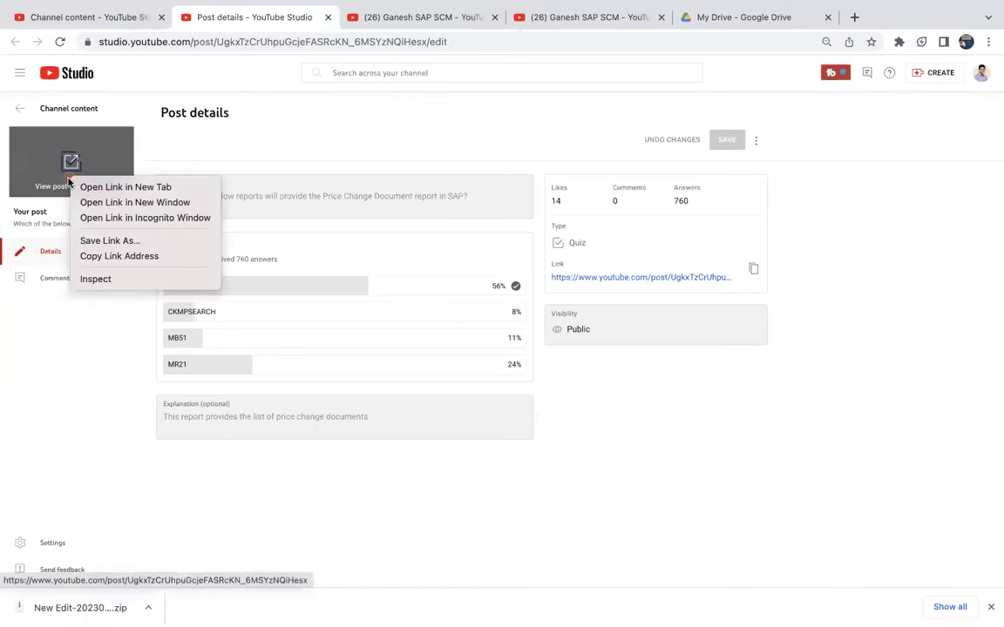
click(101, 187)
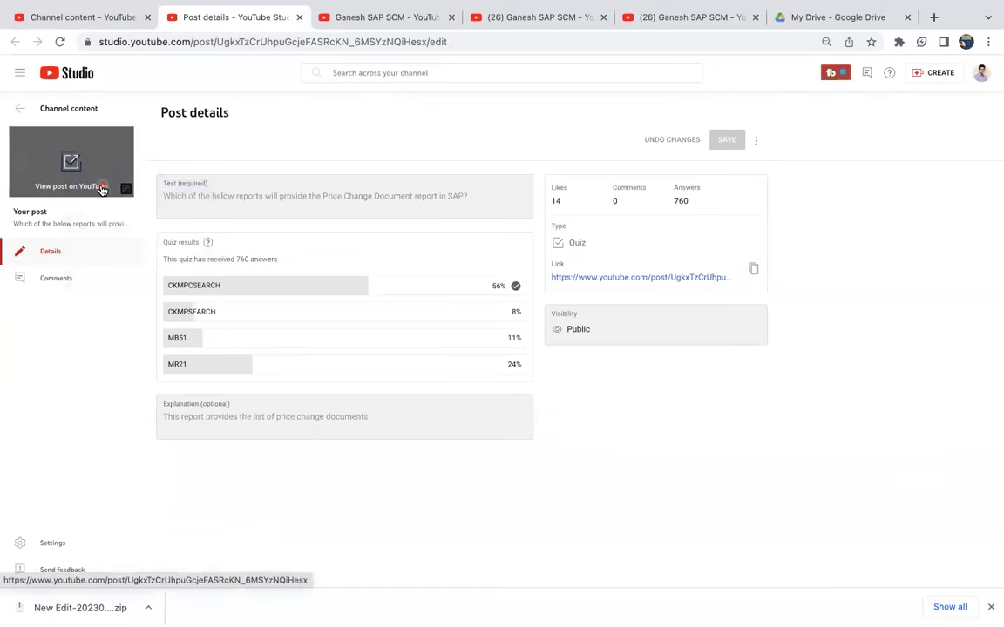
click(300, 17)
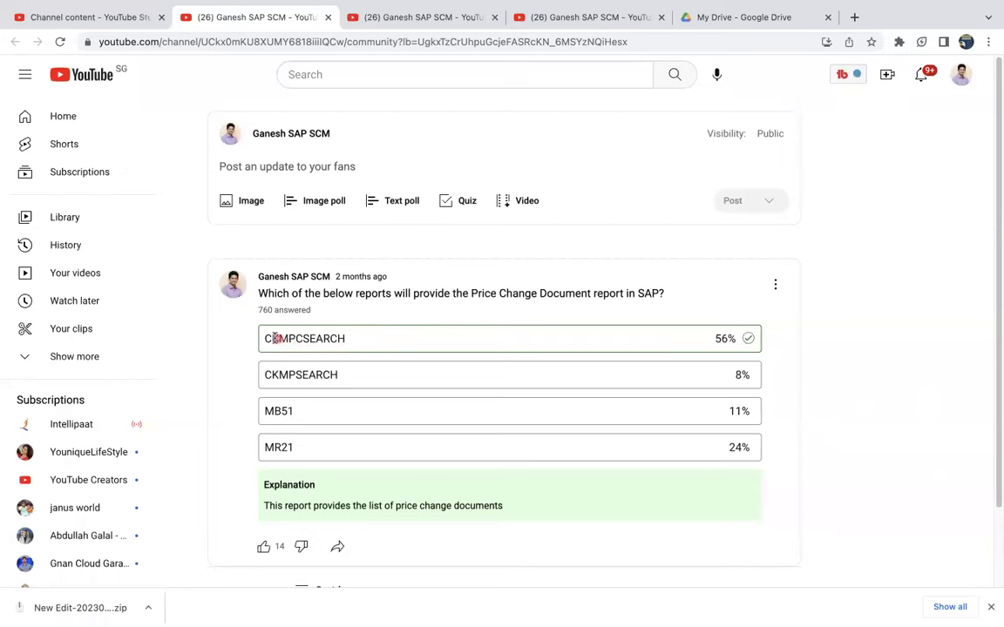
Step: Highlight the CKMPCSEARCH answer in the Price Change Document quiz and run transaction CKMPCSEARCH in SAP GUI
drag(264, 339, 355, 342)
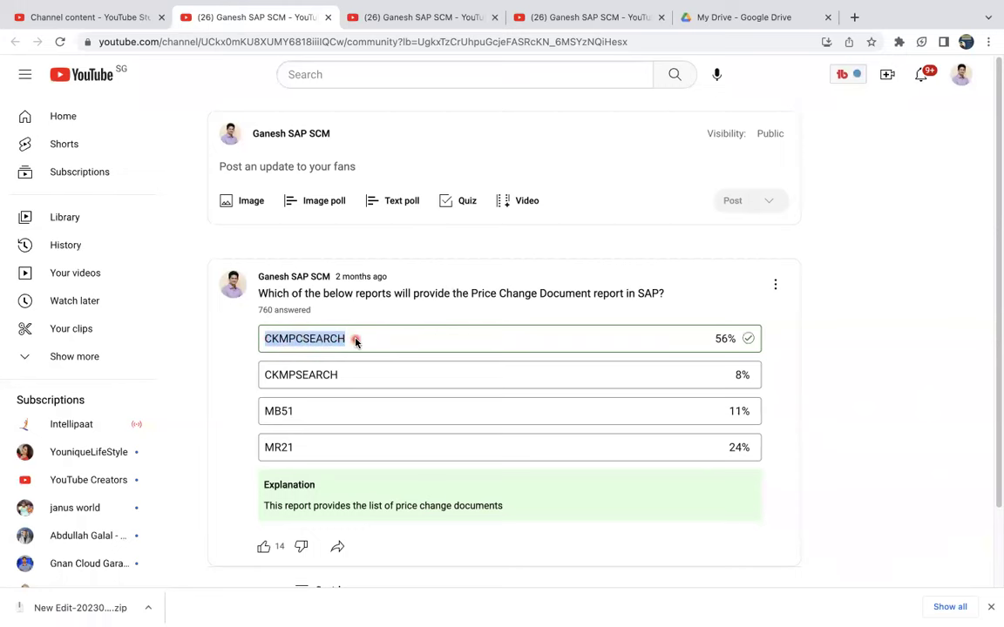
key(ctrl+Left)
click(44, 79)
text(/)
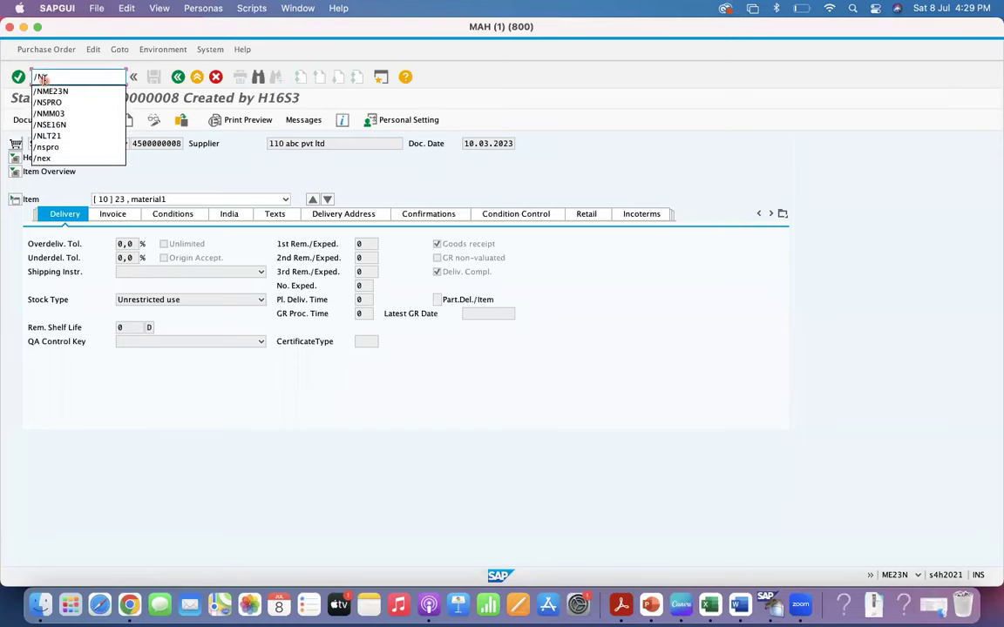
text(CKMPCSEARCH)
key(Return)
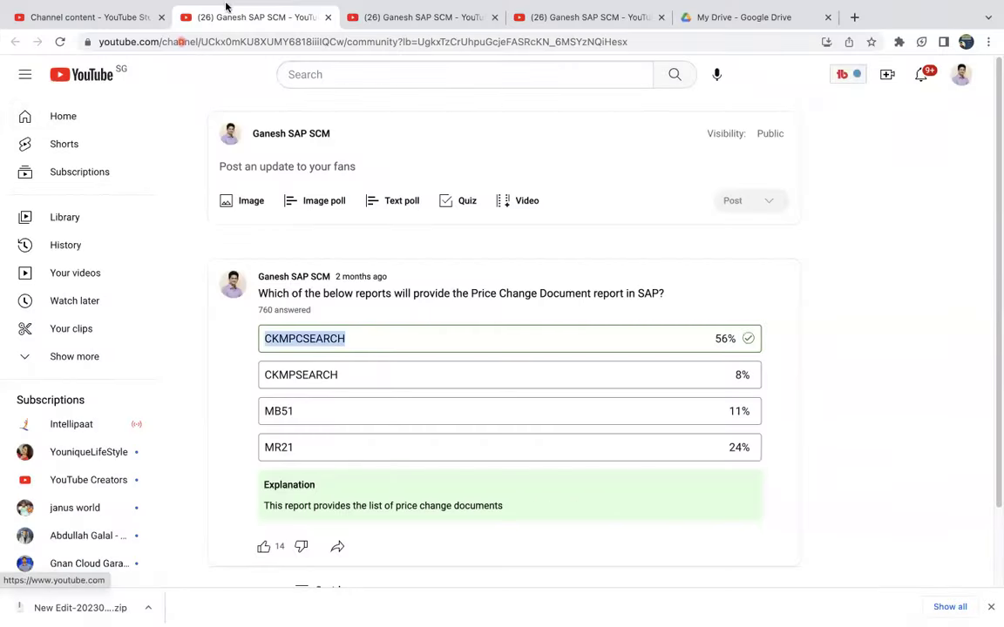
Step: Close the Price Change Document quiz and open the May 10, May 16, May 23 and Jun 2 quizzes' details in new tabs
click(328, 18)
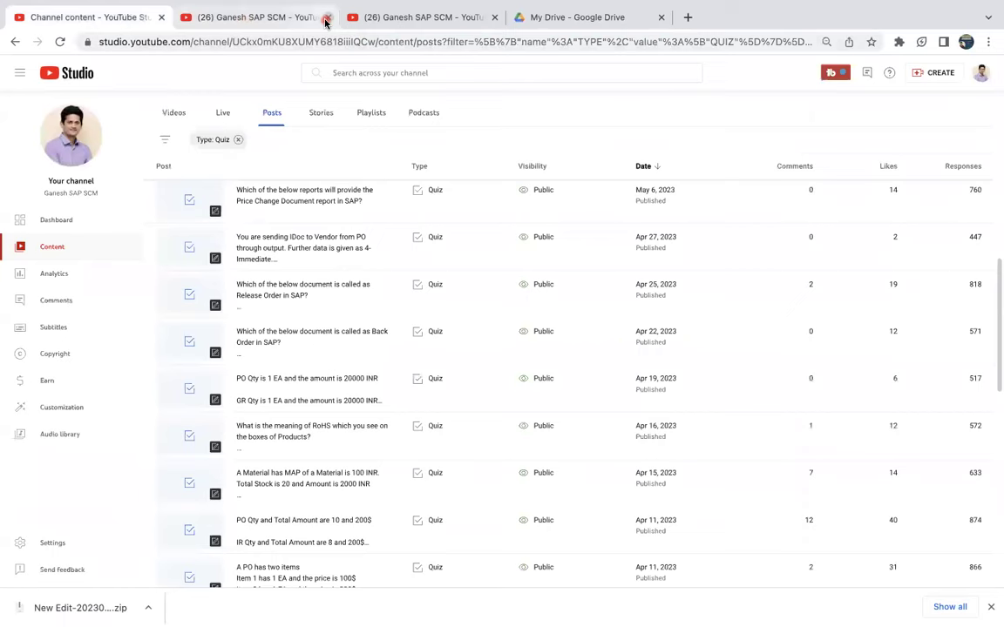
drag(995, 342, 995, 230)
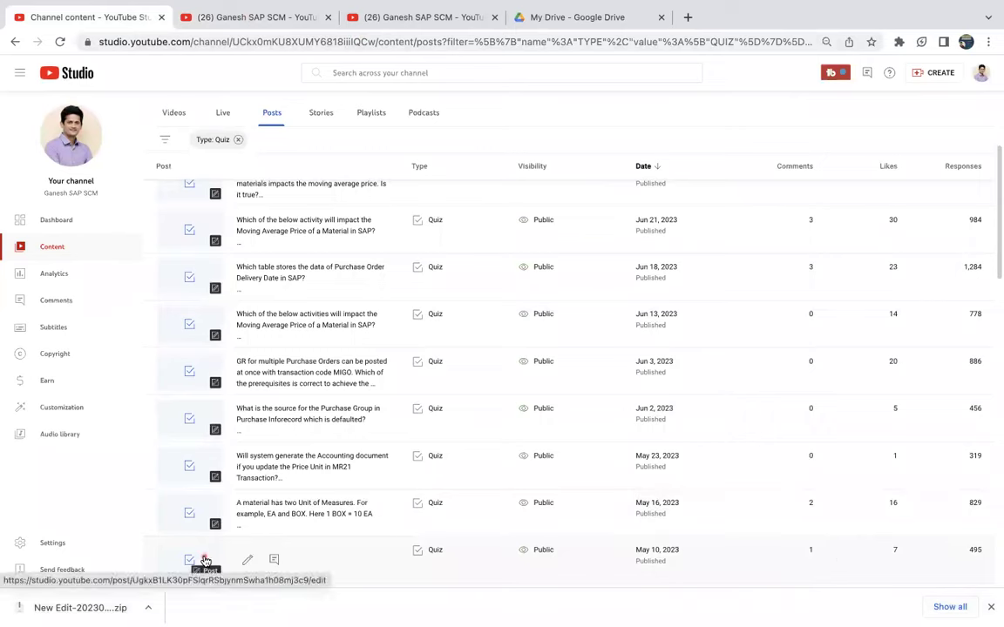
right_click(204, 560)
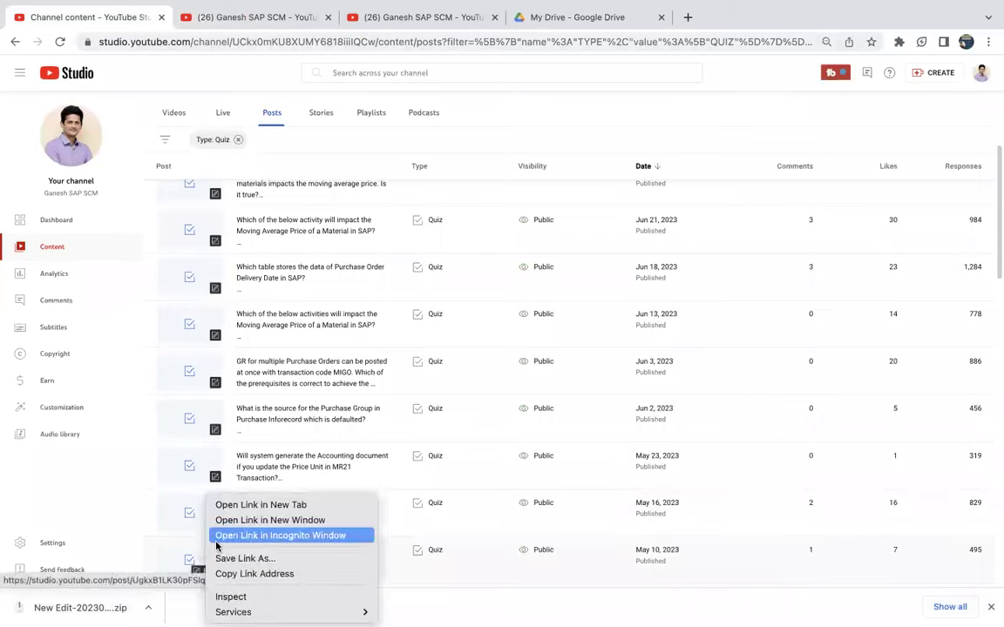
click(237, 505)
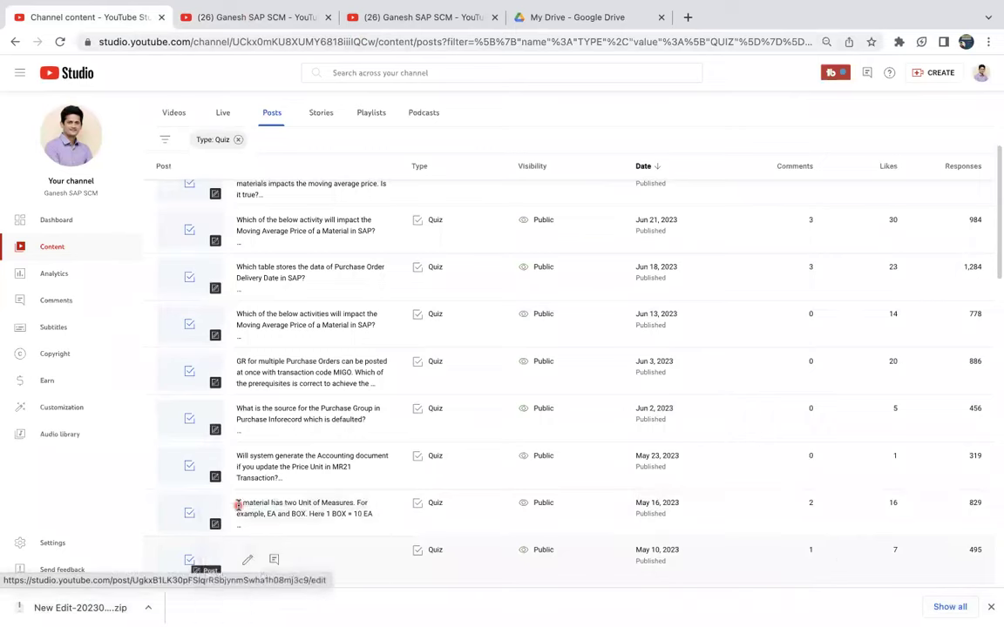
right_click(186, 499)
click(219, 505)
right_click(195, 471)
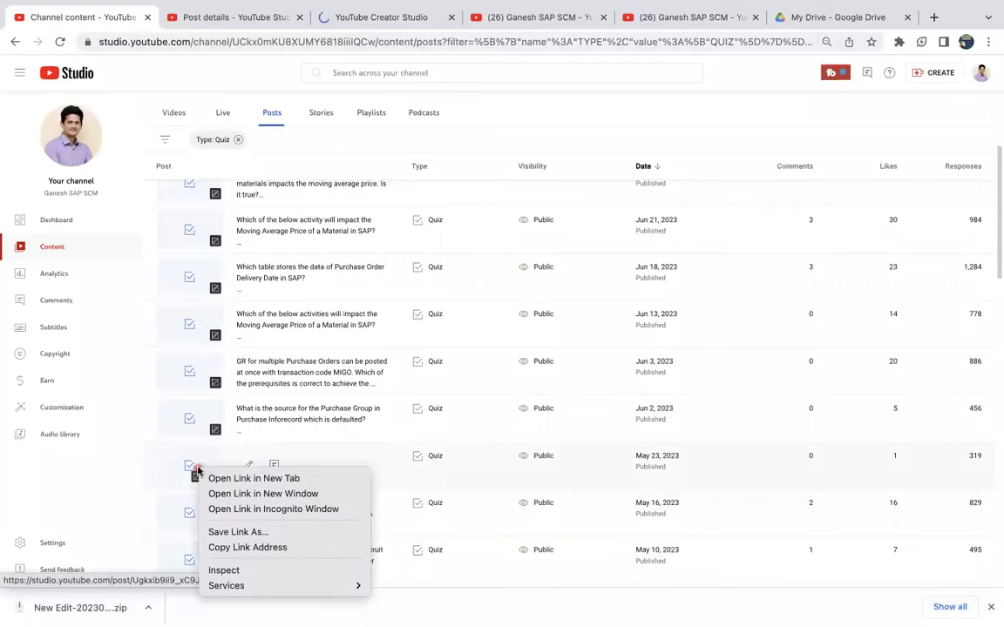
key(Escape)
right_click(199, 416)
click(209, 424)
Step: Open the Jun 3, Jun 13, Jun 18, Jun 21 and Jun 26 quizzes' details in new tabs
right_click(203, 380)
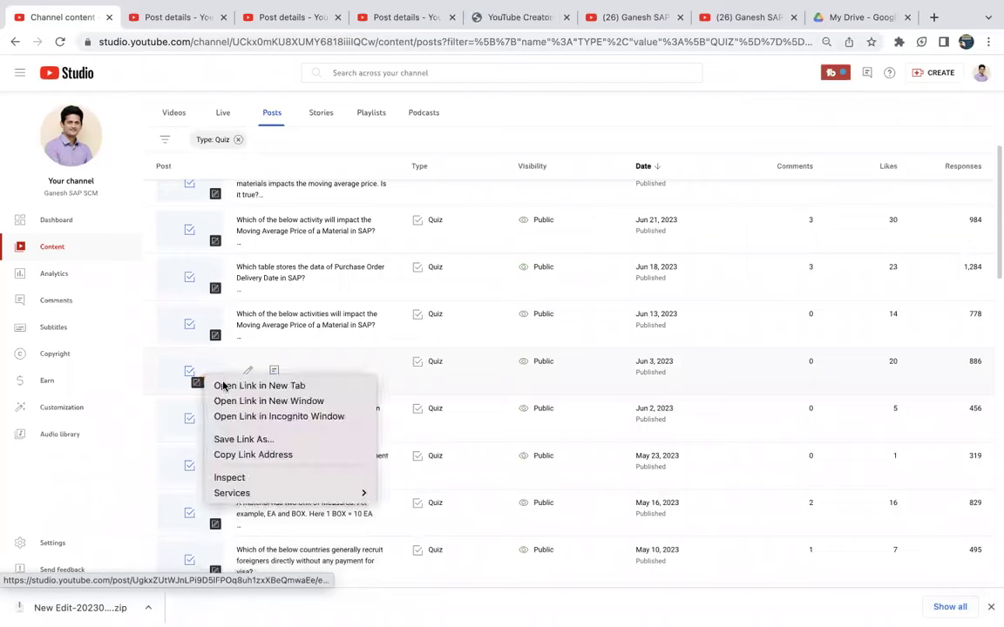
click(216, 385)
right_click(193, 334)
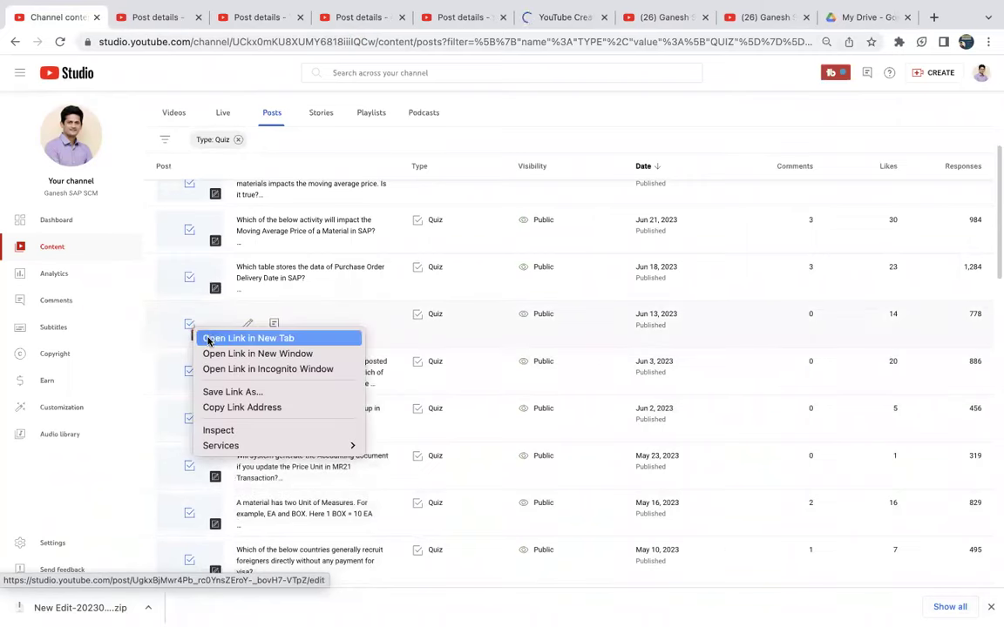
click(204, 339)
right_click(198, 293)
click(207, 294)
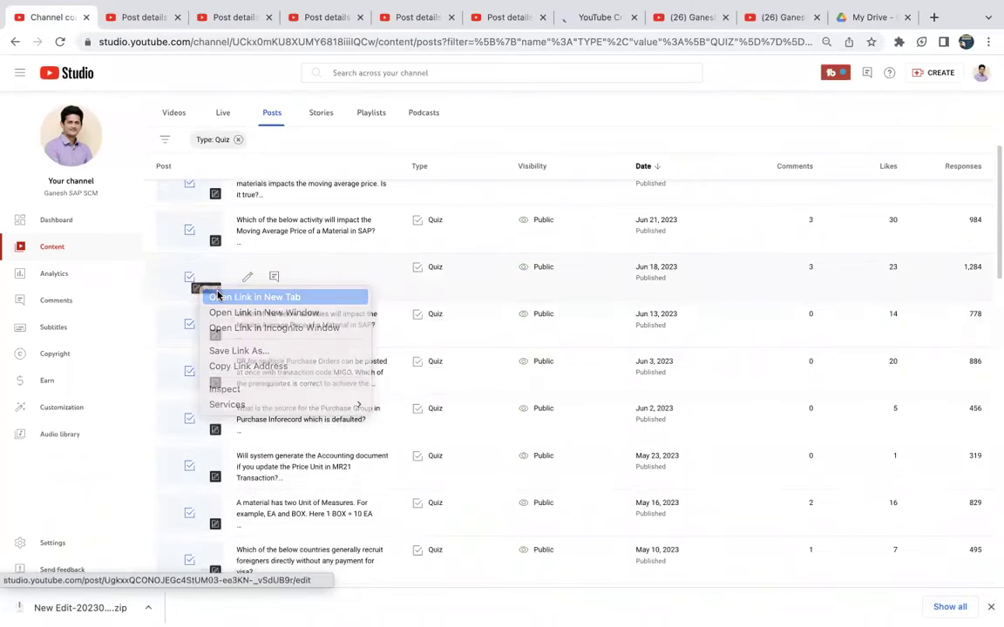
right_click(207, 246)
click(215, 252)
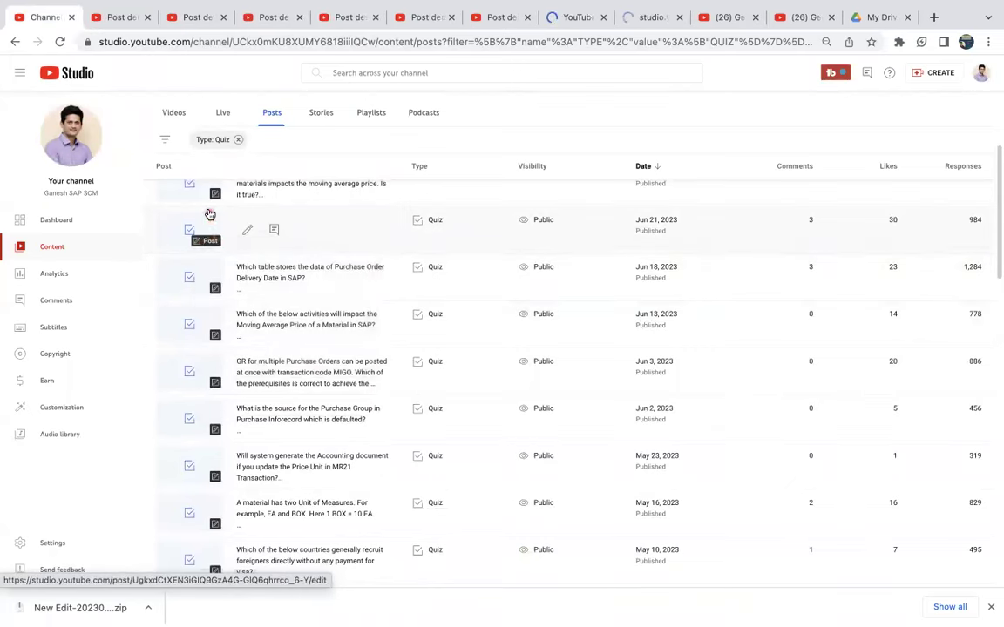
right_click(217, 194)
click(229, 202)
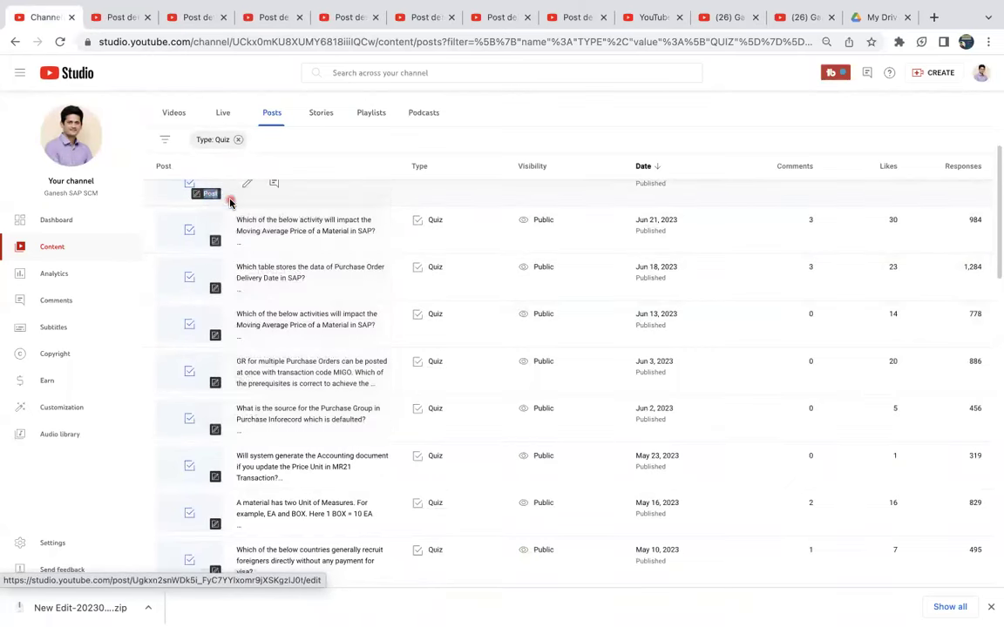
scroll(247, 358, down, 1)
scroll(247, 358, up, 5)
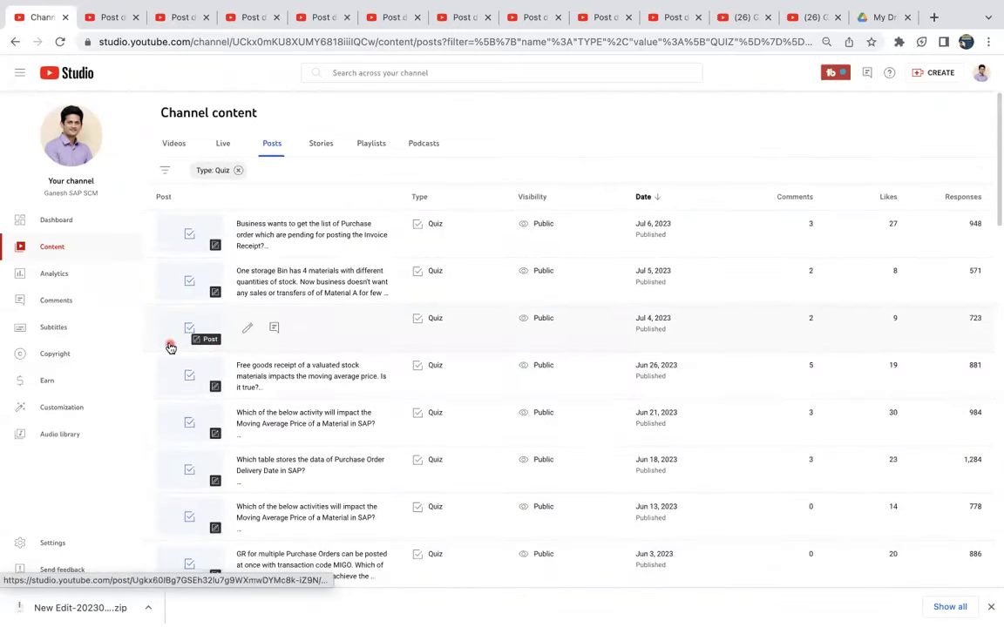
Step: Open the YouTube post of the quiz on countries recruiting foreigners in place of its Studio details page
click(101, 17)
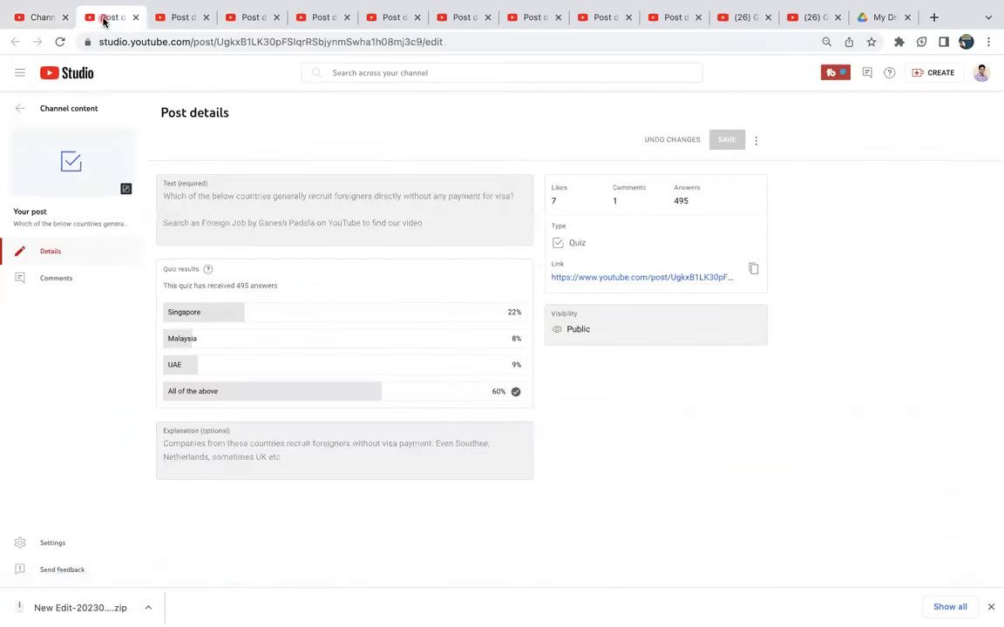
right_click(76, 165)
click(93, 171)
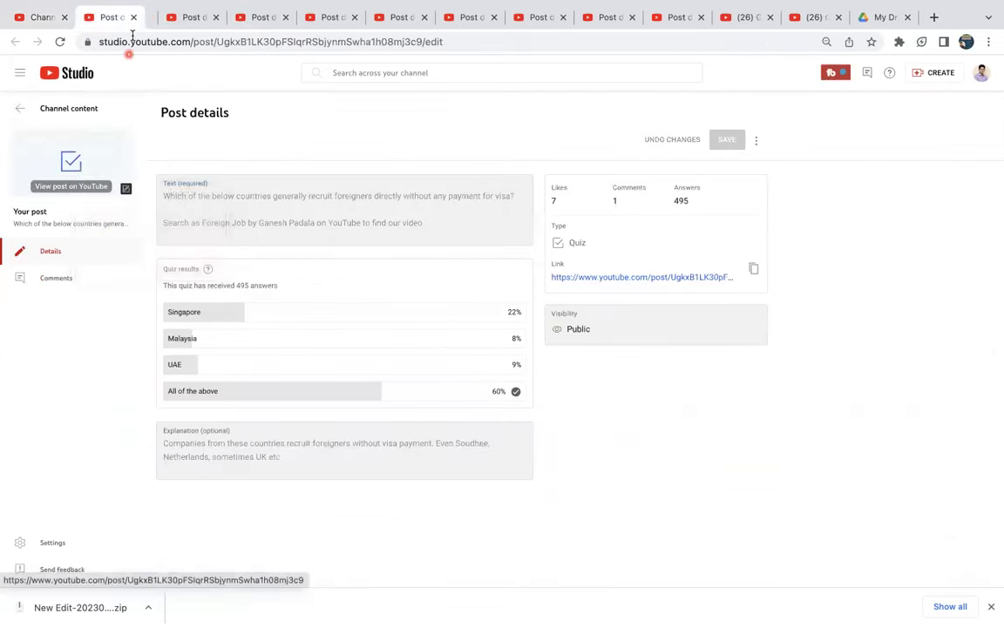
click(126, 17)
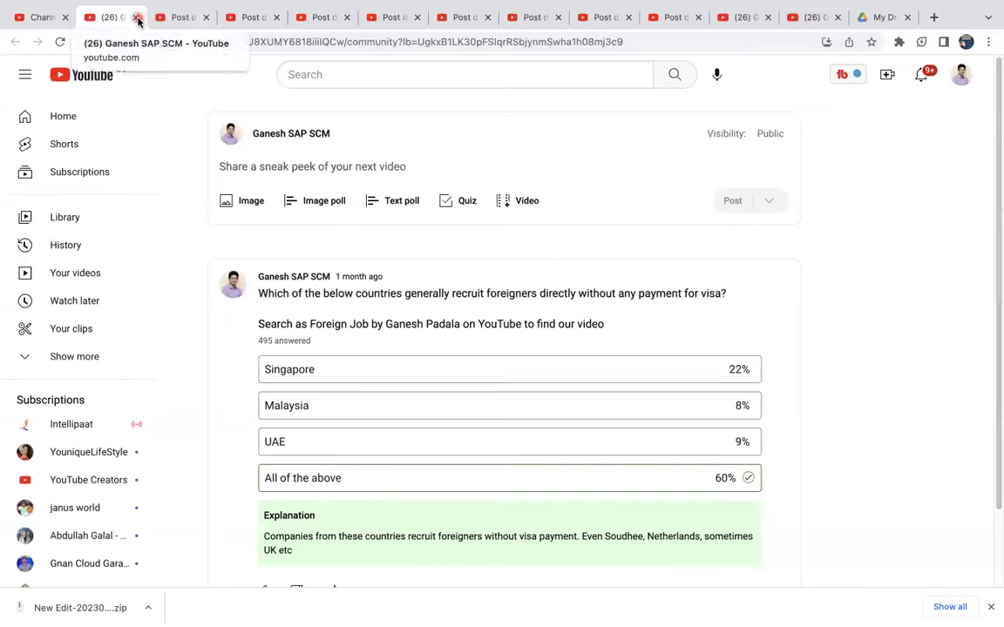
Step: Search YouTube for the channel owner's foreign job videos, look over the results, and close the tab
click(307, 74)
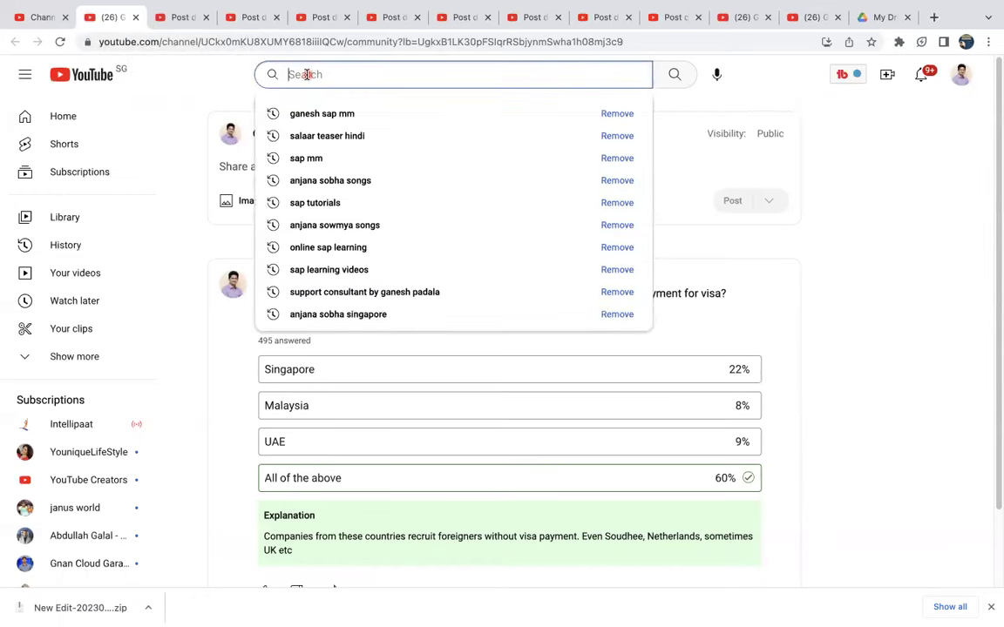
text(FORE)
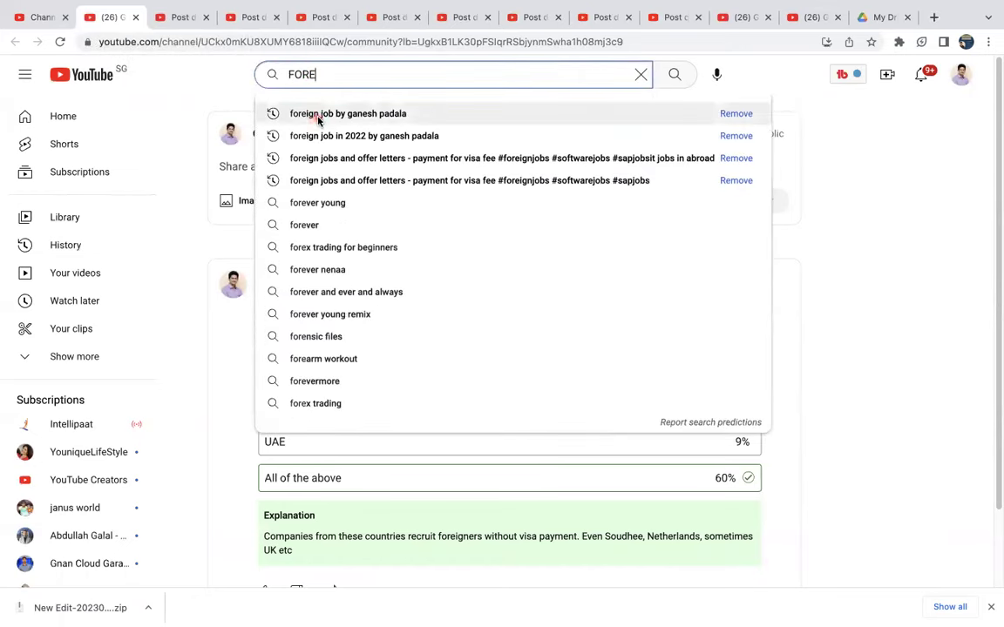
click(318, 118)
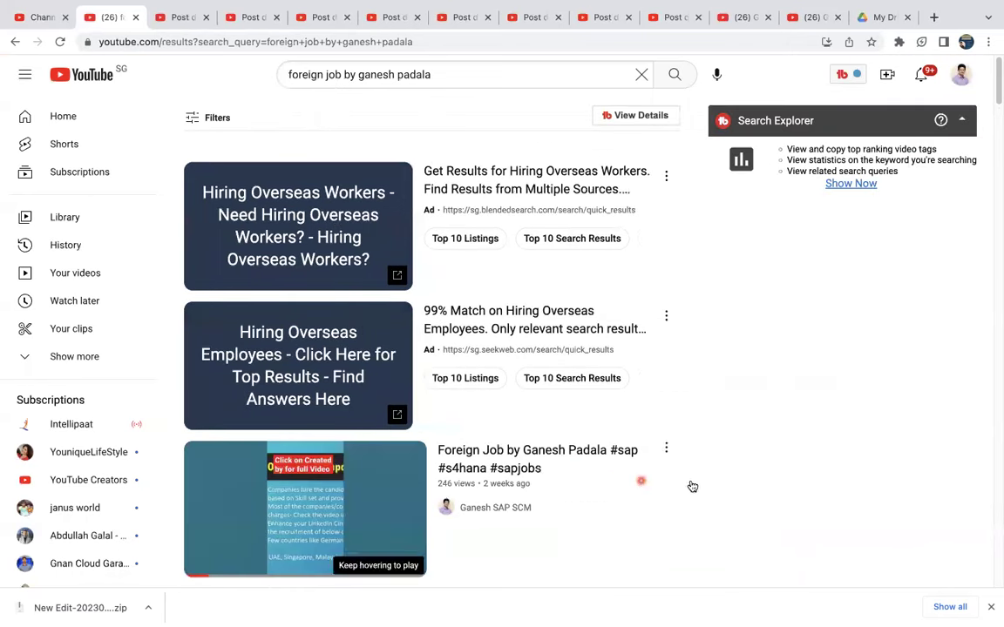
scroll(715, 489, down, 5)
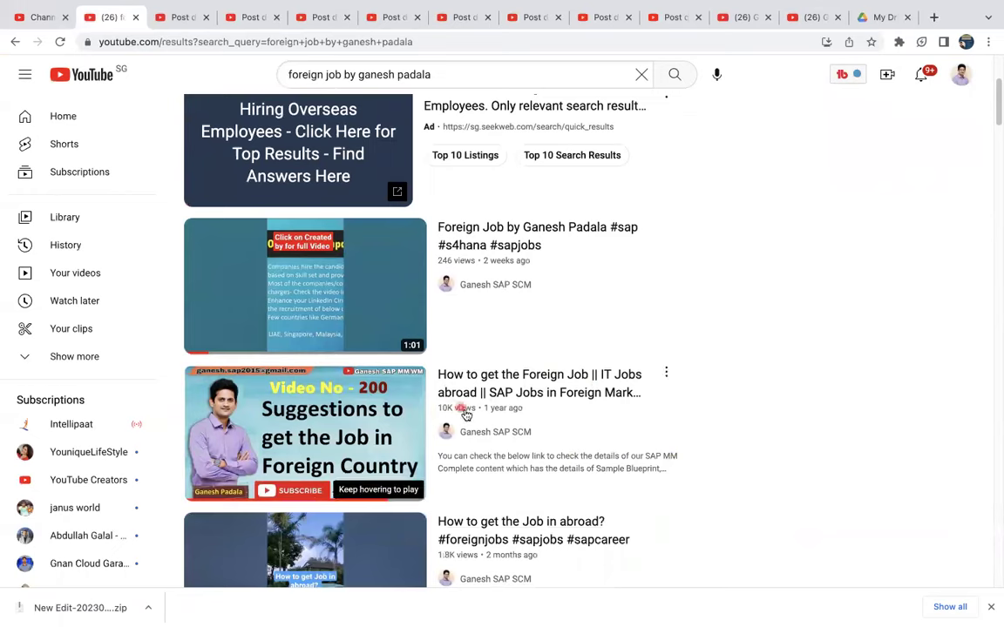
mouse_move(481, 419)
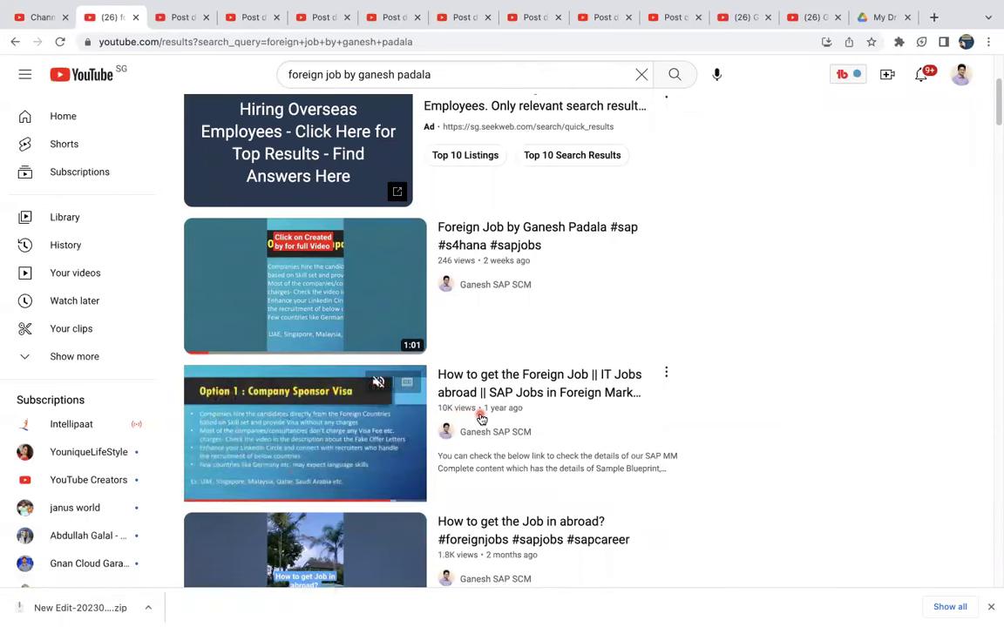
click(135, 19)
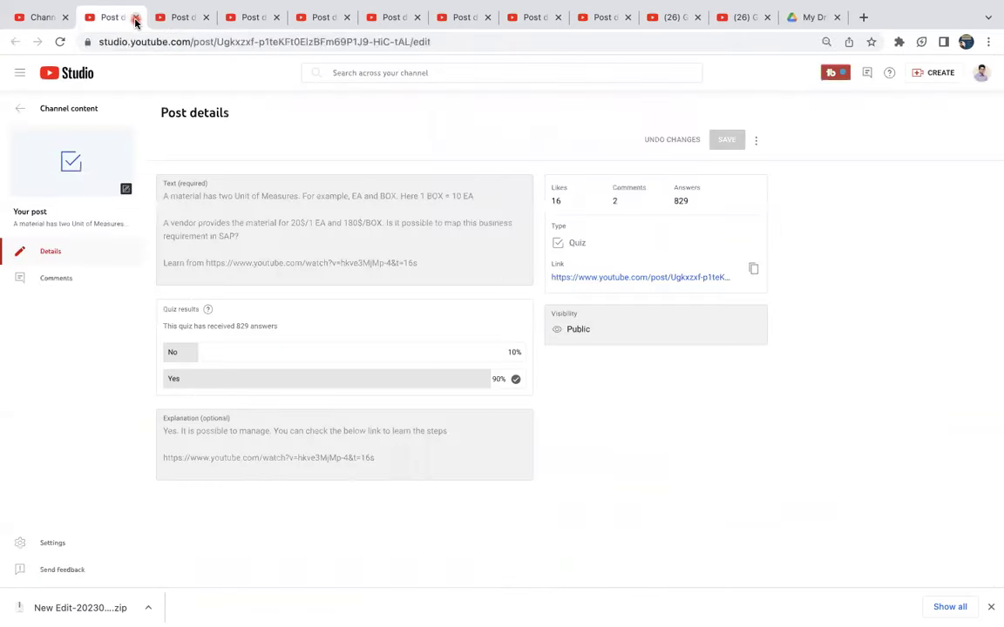
Step: Open the YouTube post of the EA and BOX unit of measure quiz in place of its Studio details page
right_click(83, 177)
click(133, 186)
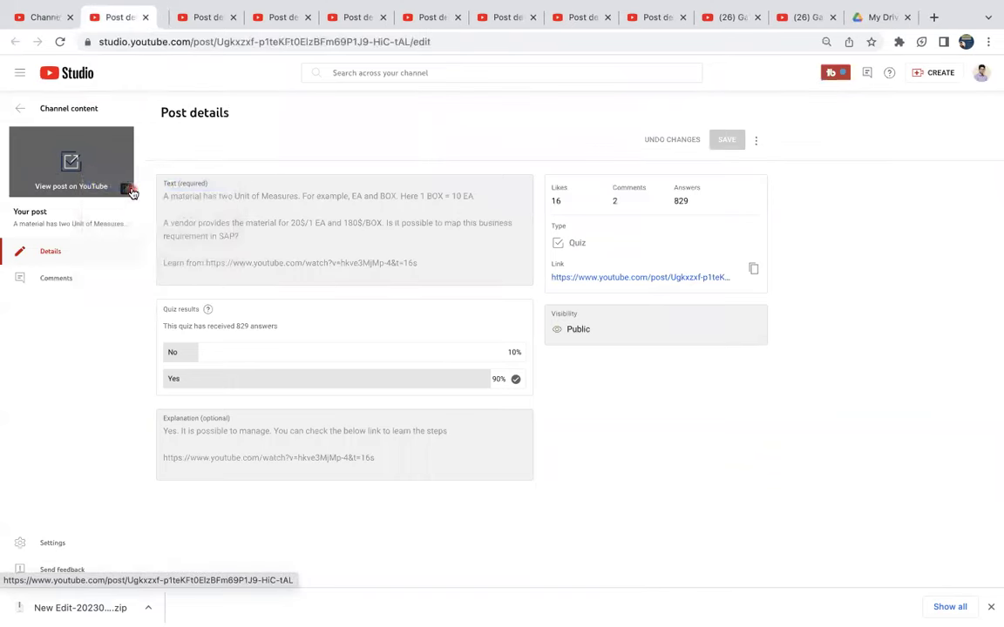
click(136, 18)
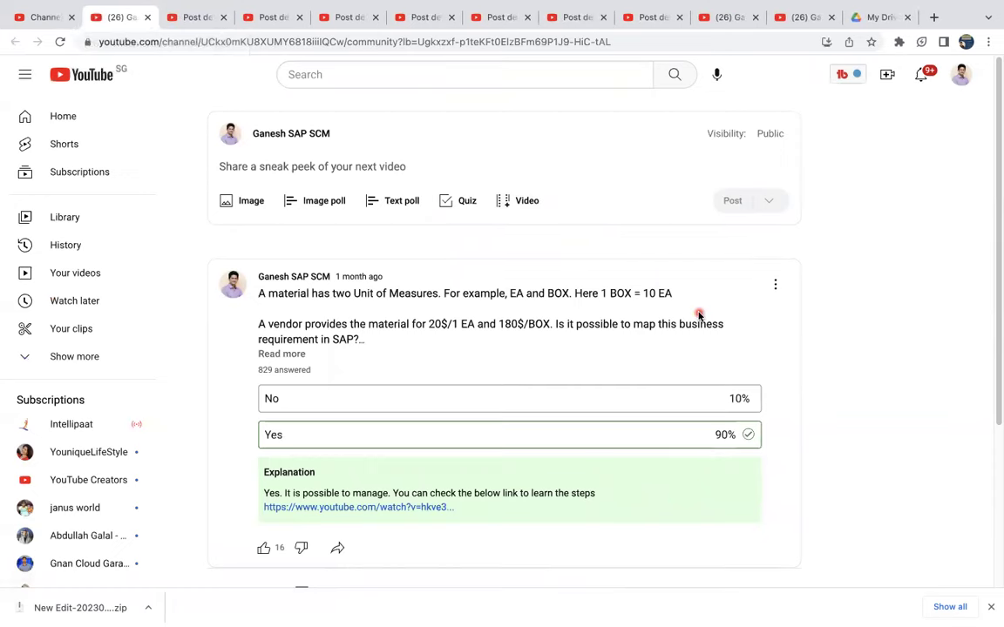
Step: Expand the unit of measure quiz's question text and highlight BOX and 1 EA in the vendor price sentence
click(282, 355)
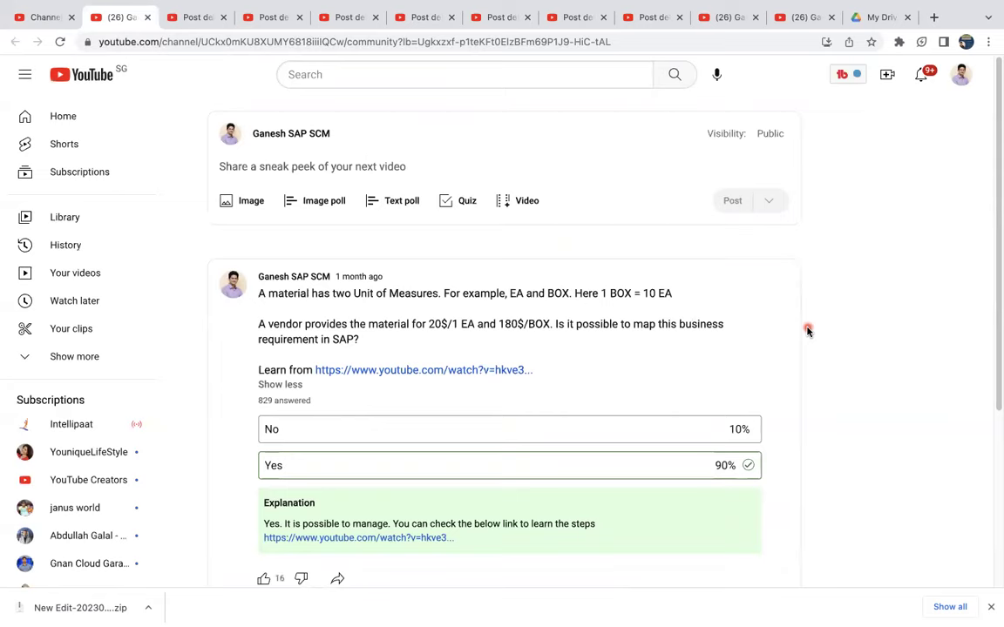
double_click(538, 324)
drag(450, 324, 472, 322)
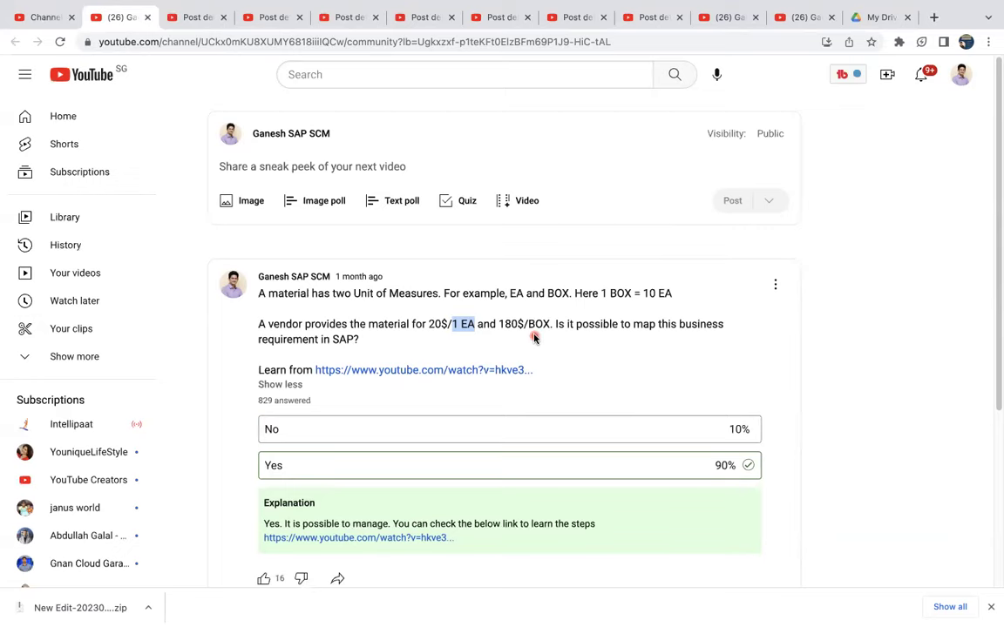
Step: Open the explanation's linked video on different prices per UOM, skip its ads and mute it, and close the tab
click(340, 539)
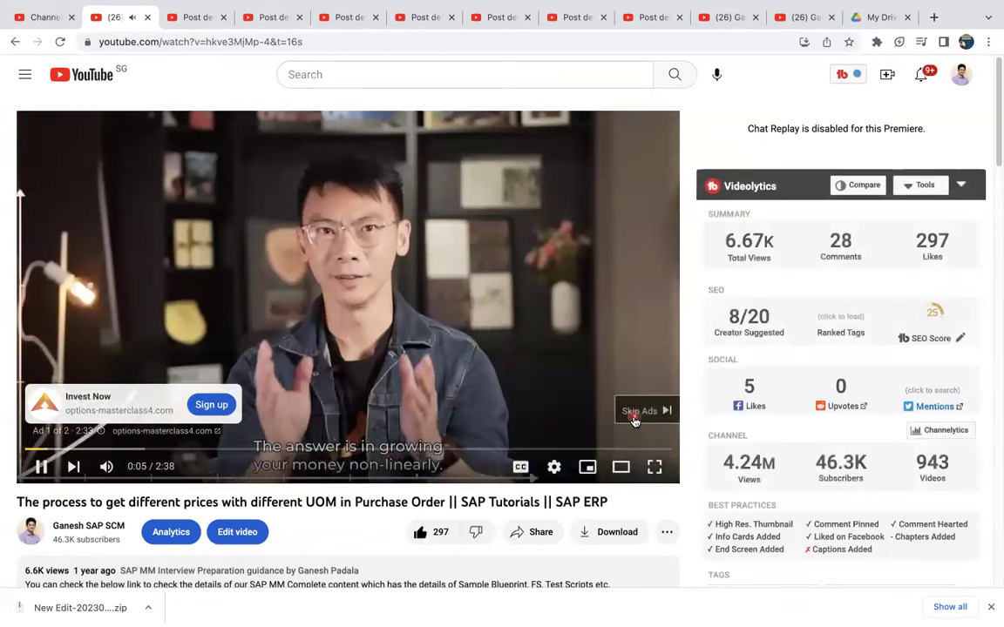
click(635, 422)
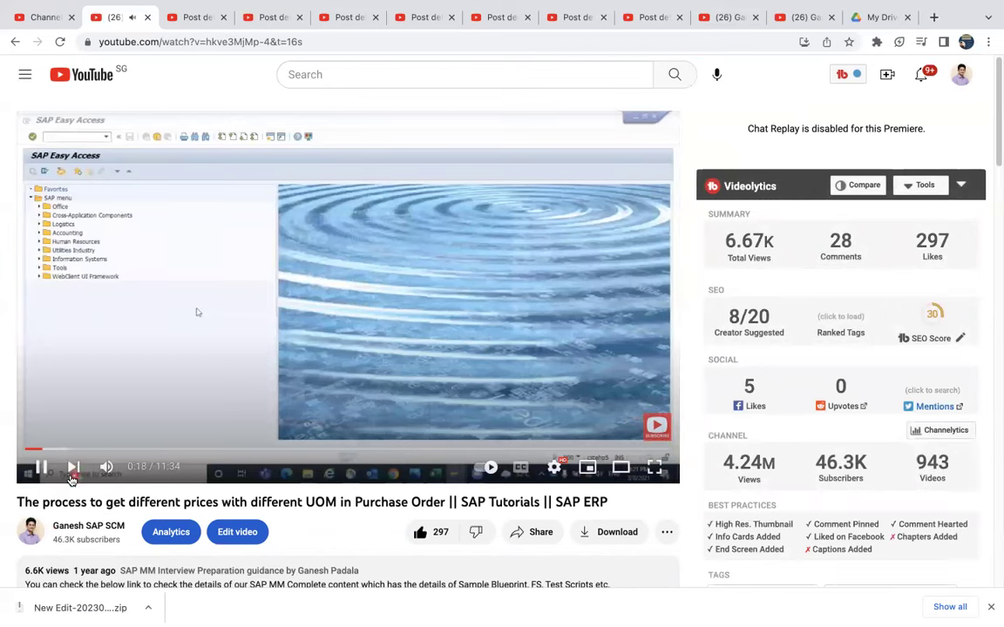
click(105, 467)
click(148, 19)
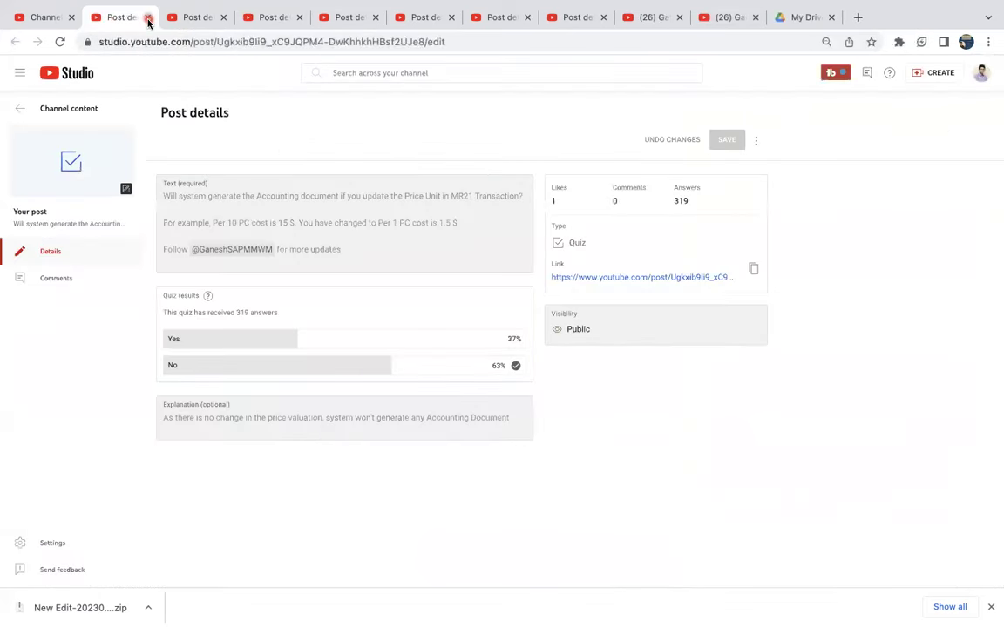
Step: Open the YouTube post of the MR21 Price Unit quiz in place of its Studio details page
right_click(75, 157)
click(102, 163)
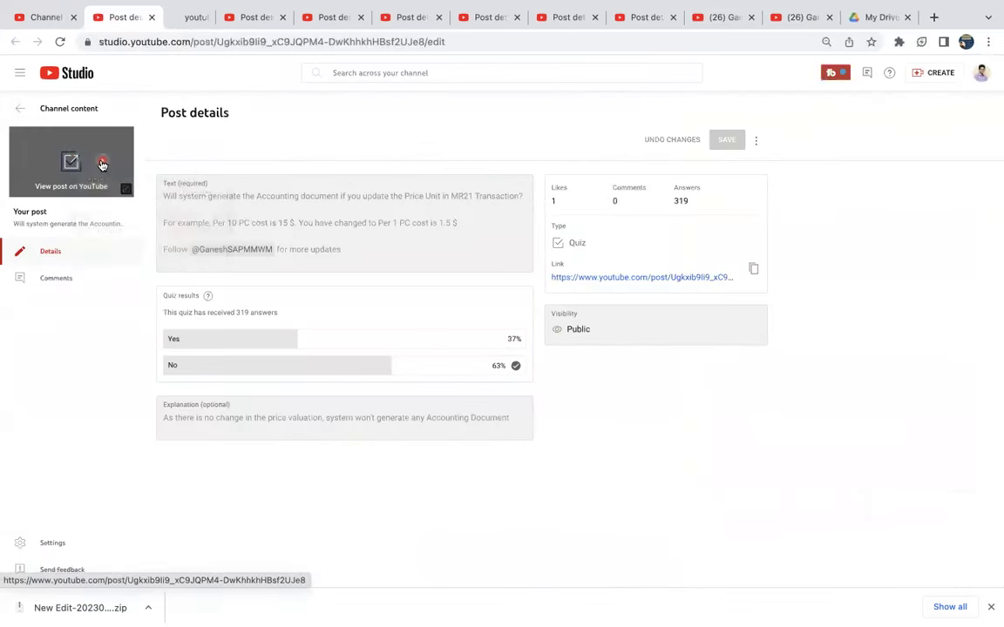
click(147, 17)
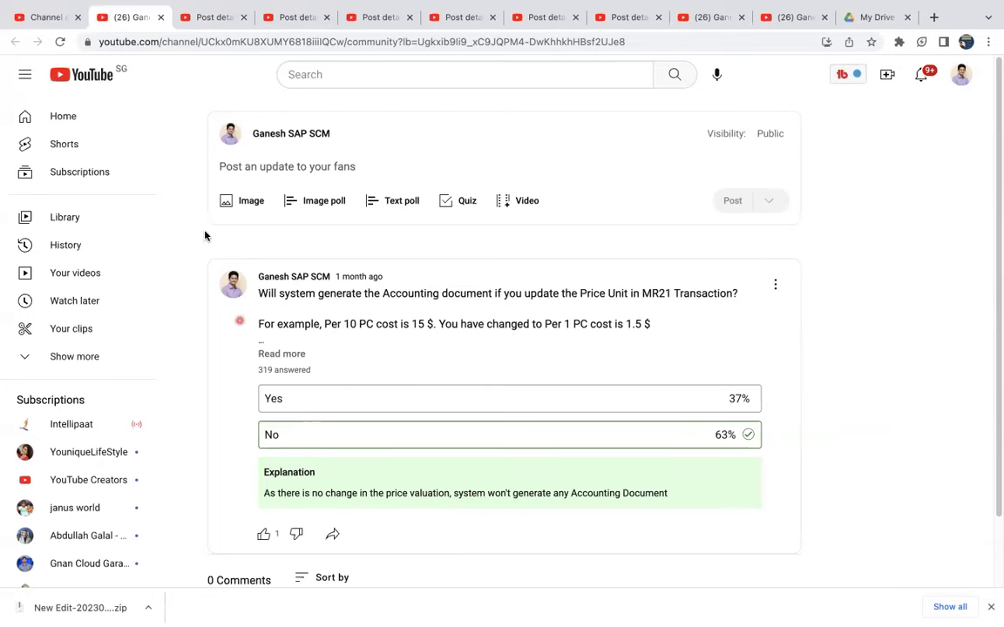
Step: Close the MR21 and Purchase Group quizzes, and show the MIGO multiple Purchase Orders quiz's YouTube post in place of its details page
click(160, 17)
click(160, 17)
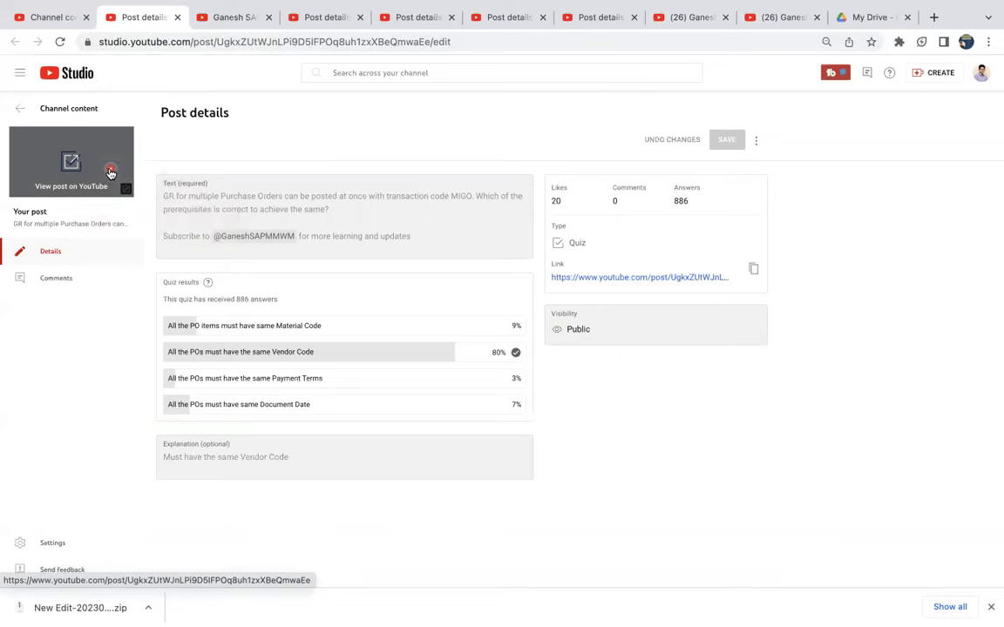
click(177, 18)
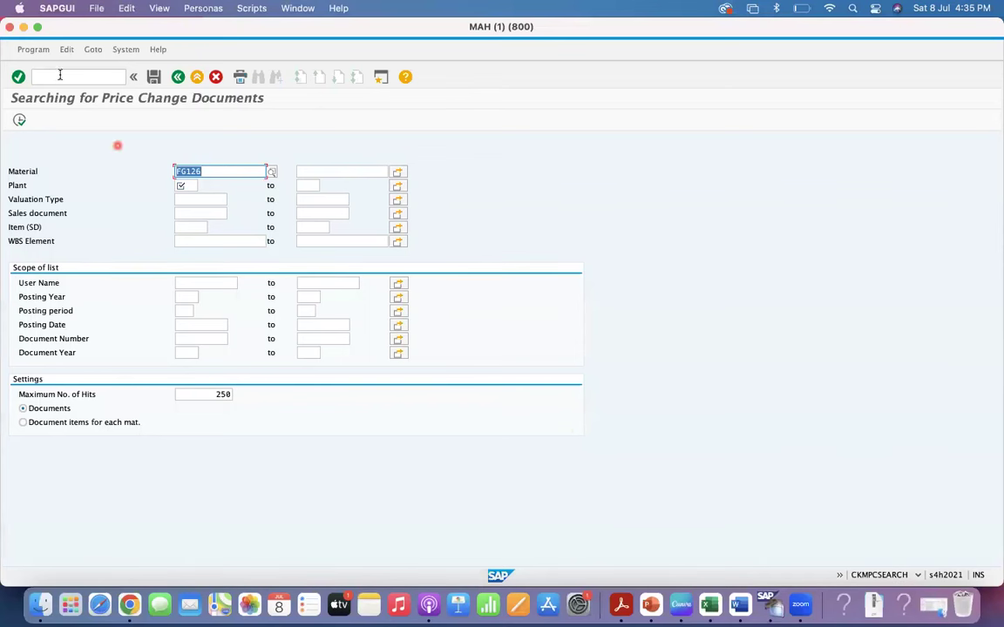
Step: Run transaction MIGO in SAP GUI and view the goods receipt's vendor data, closing the MIGO quiz in Chrome to finish
click(41, 76)
text(/nMIGO)
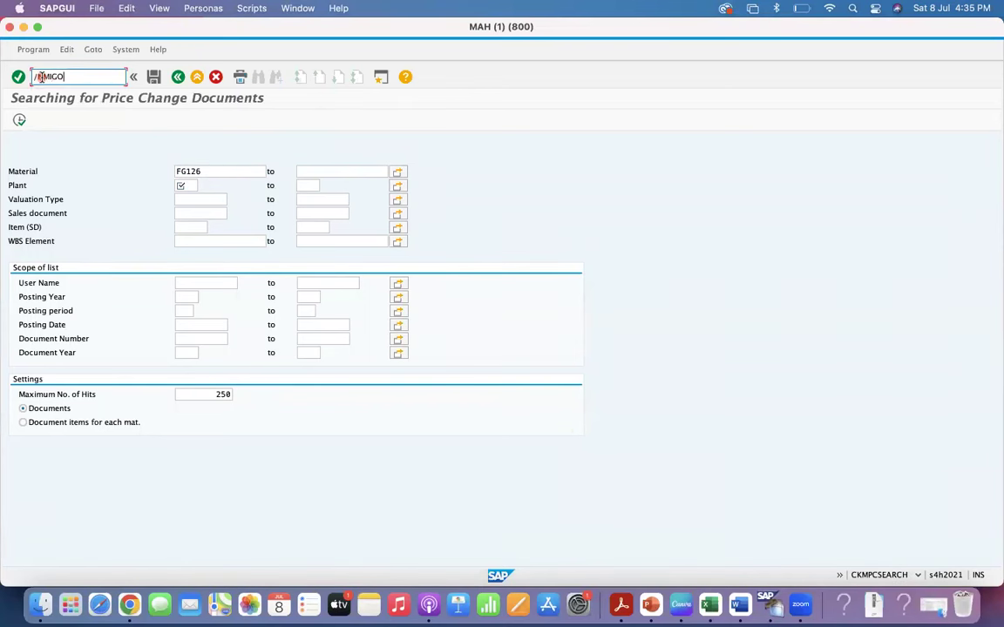
key(Return)
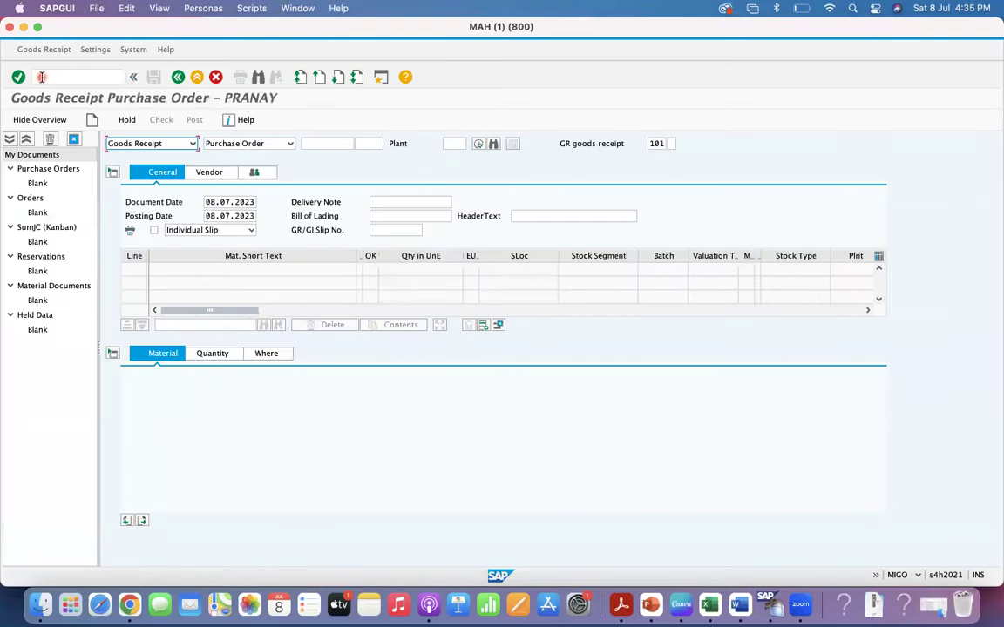
click(207, 171)
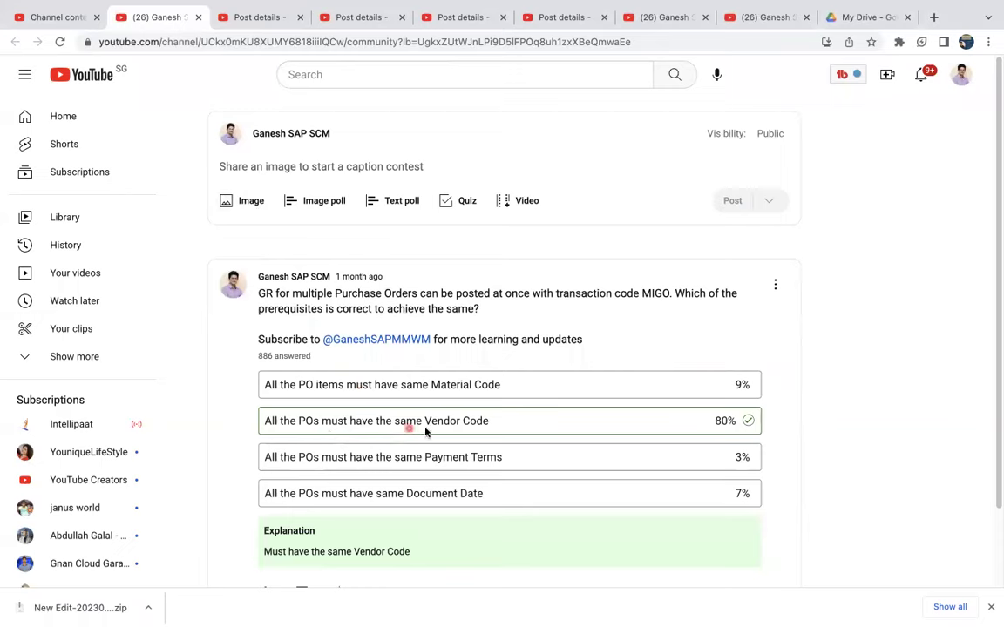
click(198, 18)
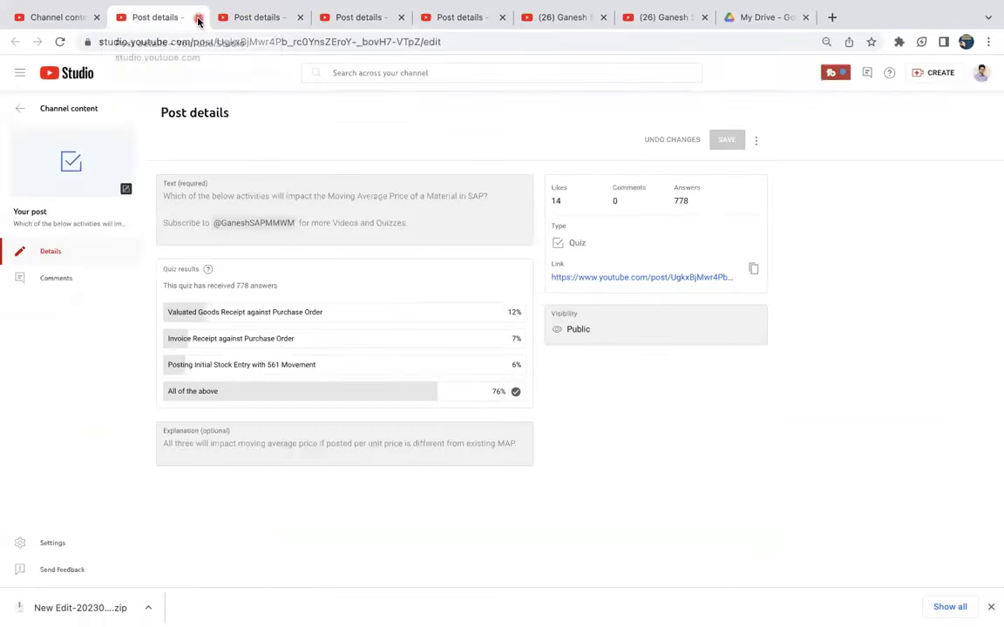
Step: Open the YouTube post of the quiz on activities impacting the Moving Average Price in place of its Studio details page
click(78, 163)
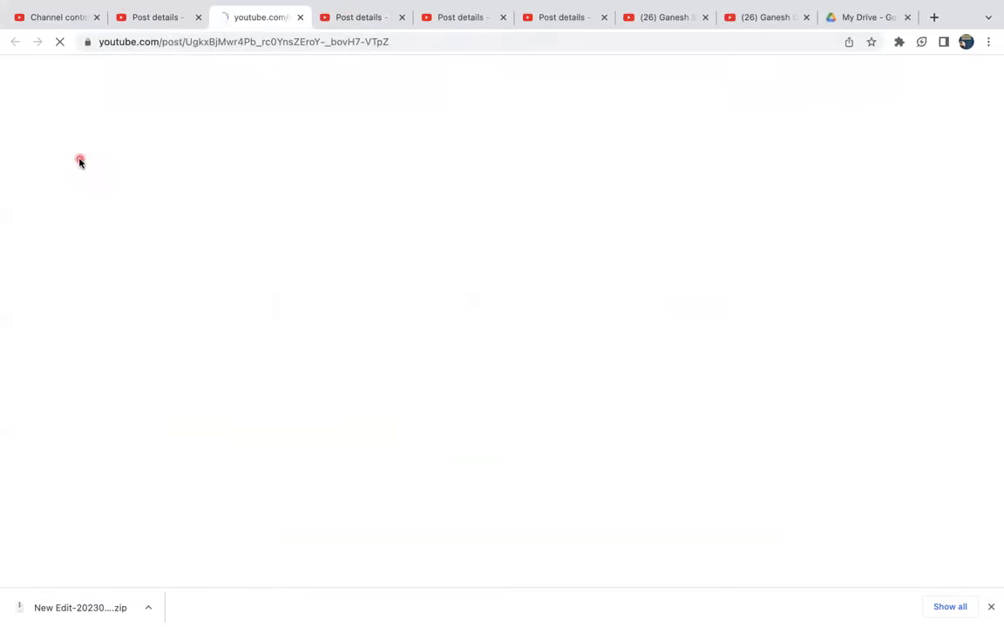
click(198, 19)
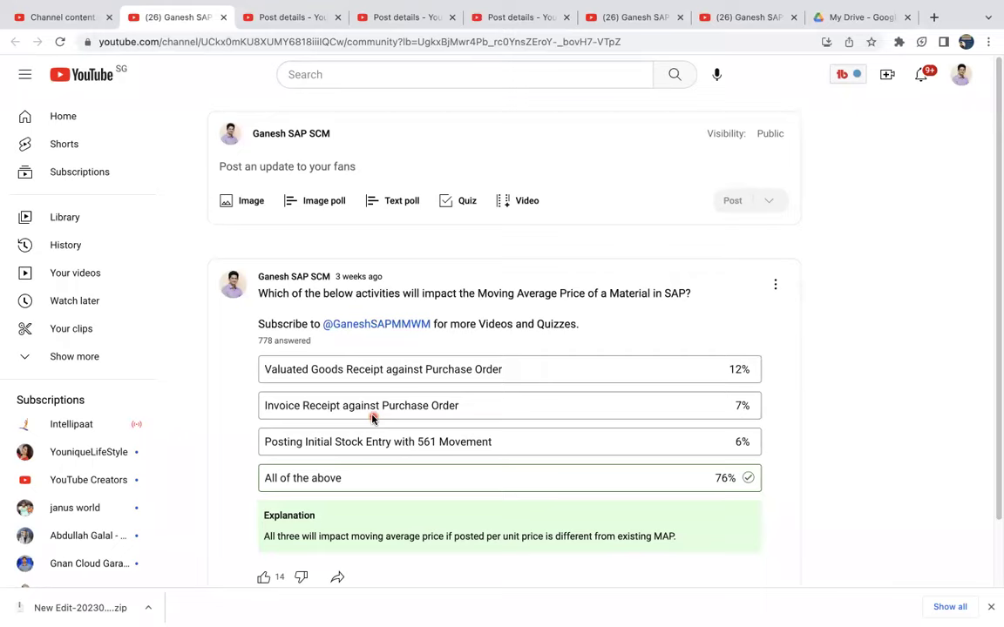
Step: Switch to SAP GUI and set the MIGO goods receipt's reference to Other with movement type 561, accepting the default values tip
key(super+Tab)
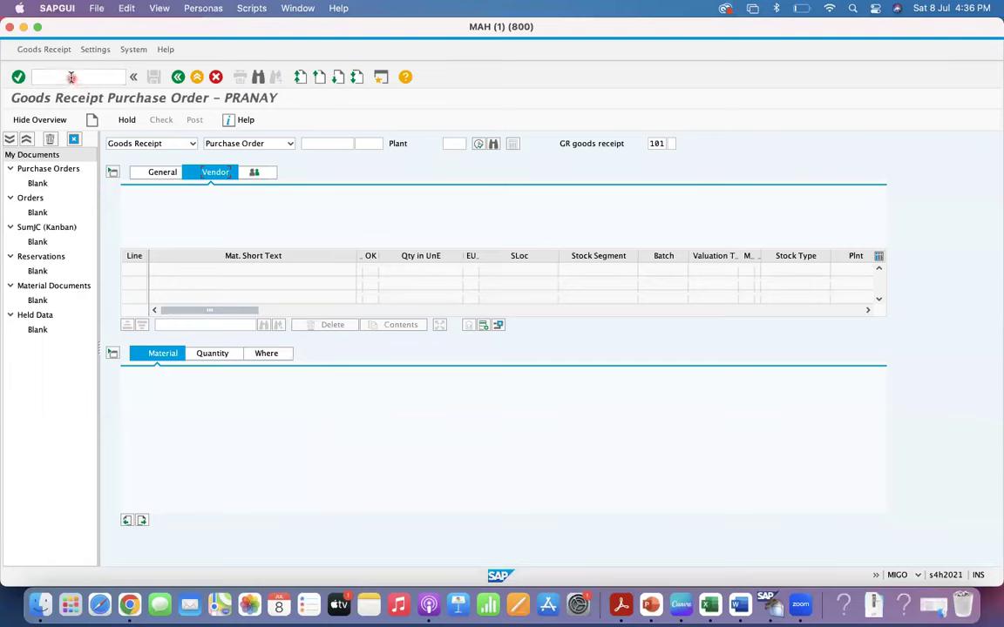
click(185, 142)
click(227, 145)
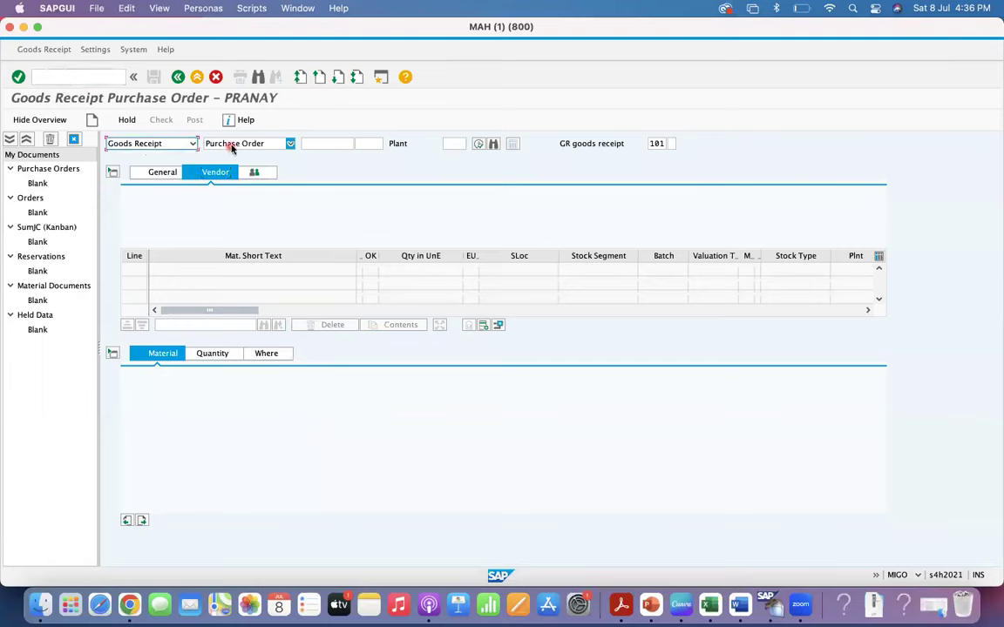
click(235, 144)
click(219, 187)
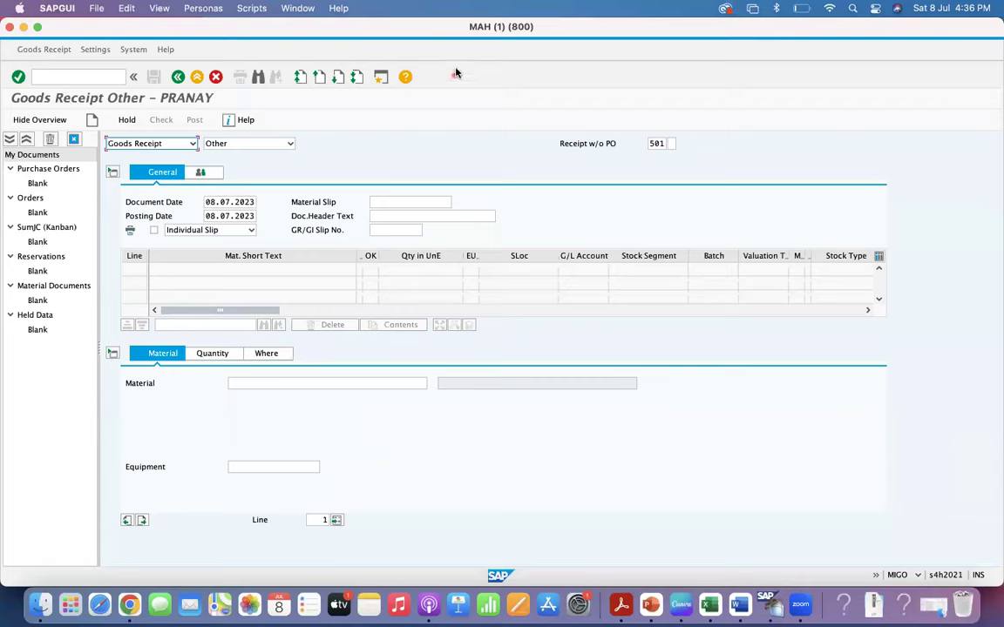
click(666, 144)
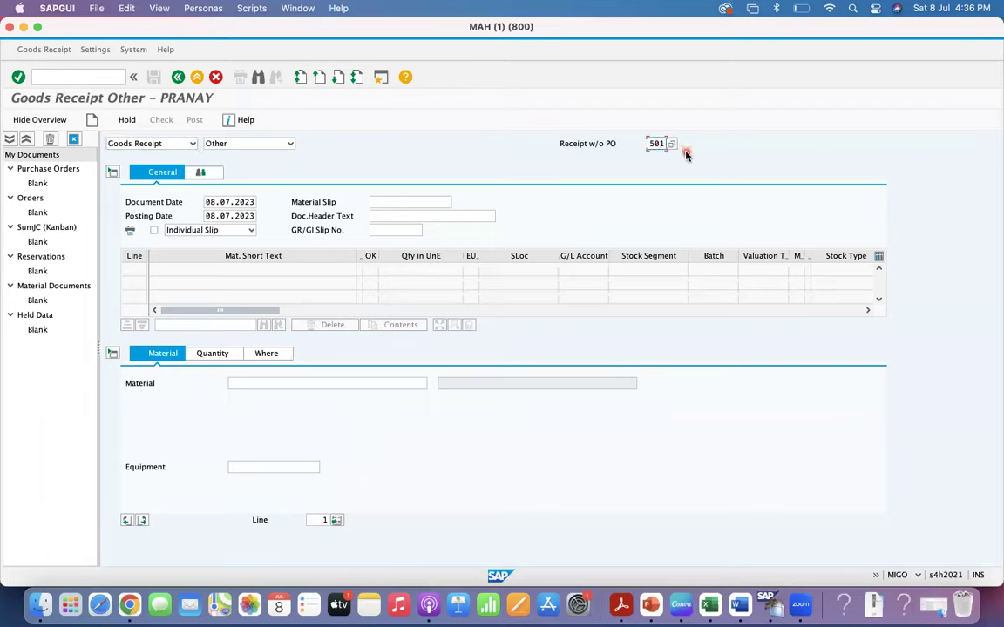
key(BackSpace)
text(6)
key(Return)
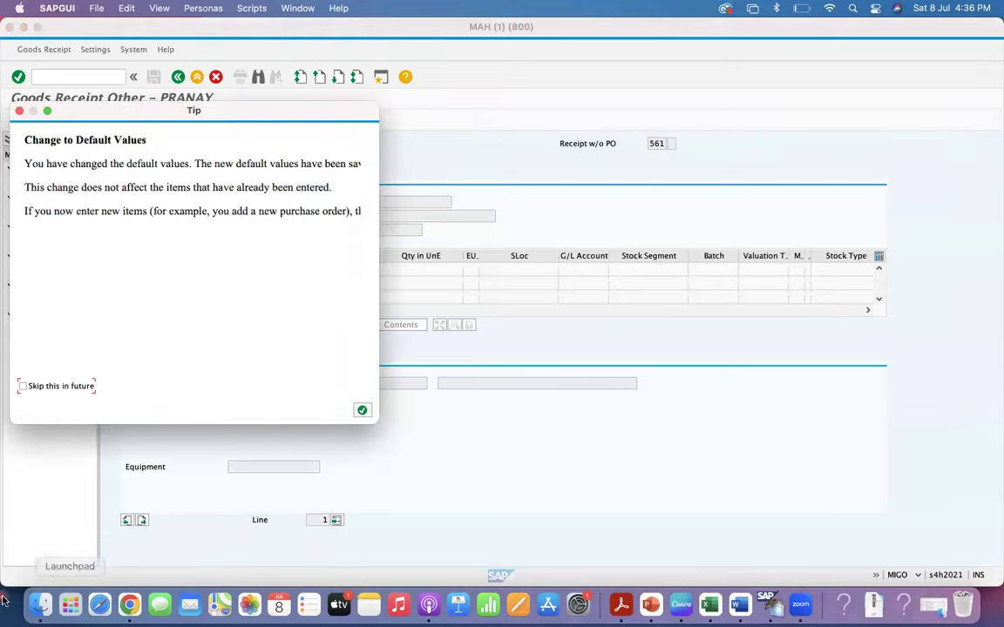
click(362, 411)
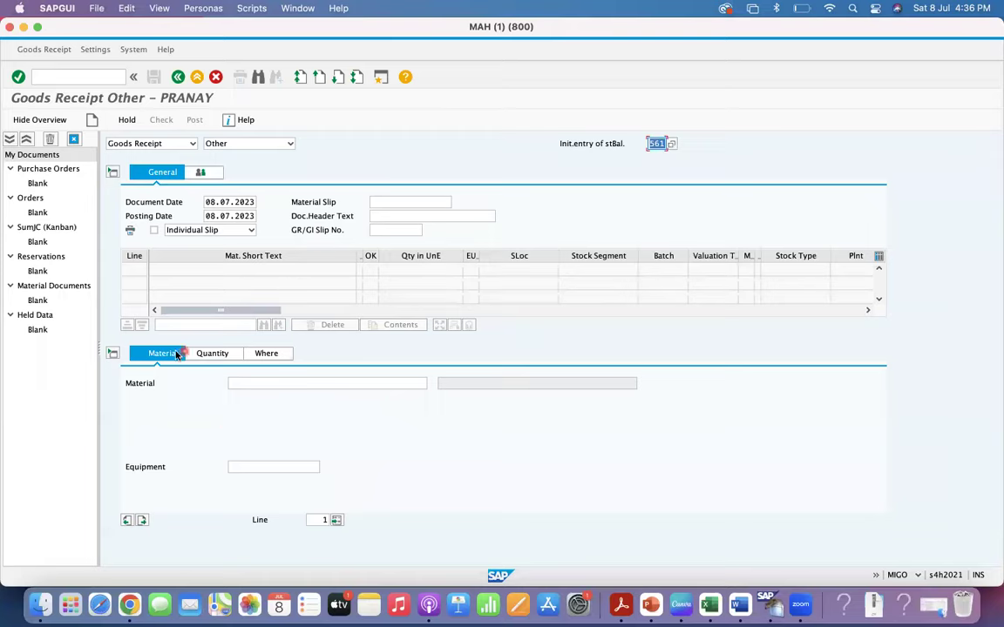
Step: View the goods receipt item's location and quantity details, and select the Ext. Amount LC field
click(218, 355)
click(270, 354)
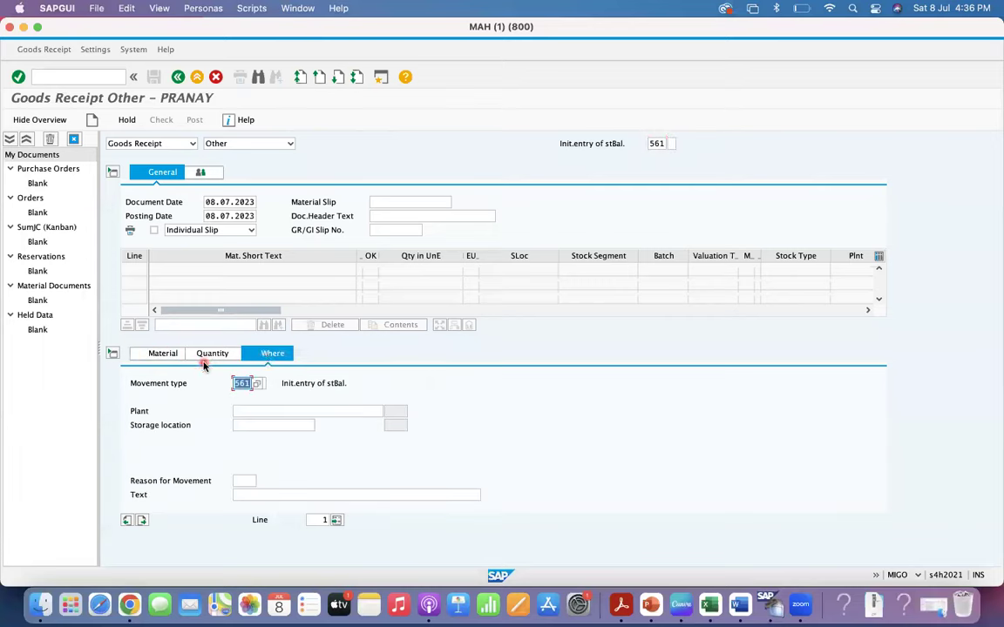
click(207, 357)
click(449, 397)
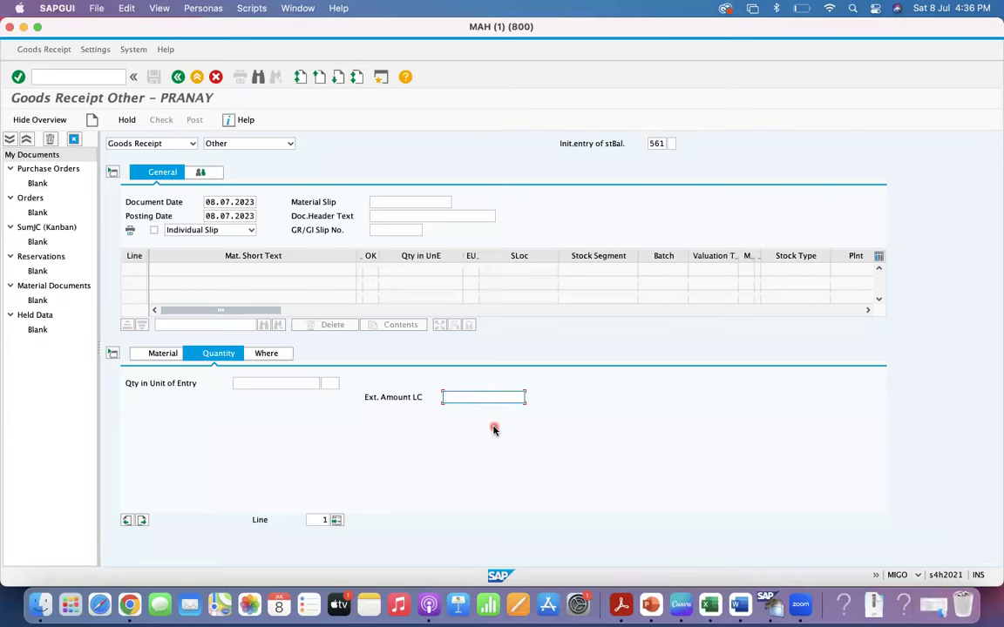
Step: Close the Moving Average Price quiz in Chrome and open the YouTube post of the Purchase Order Delivery Date table quiz
key(ctrl+Right)
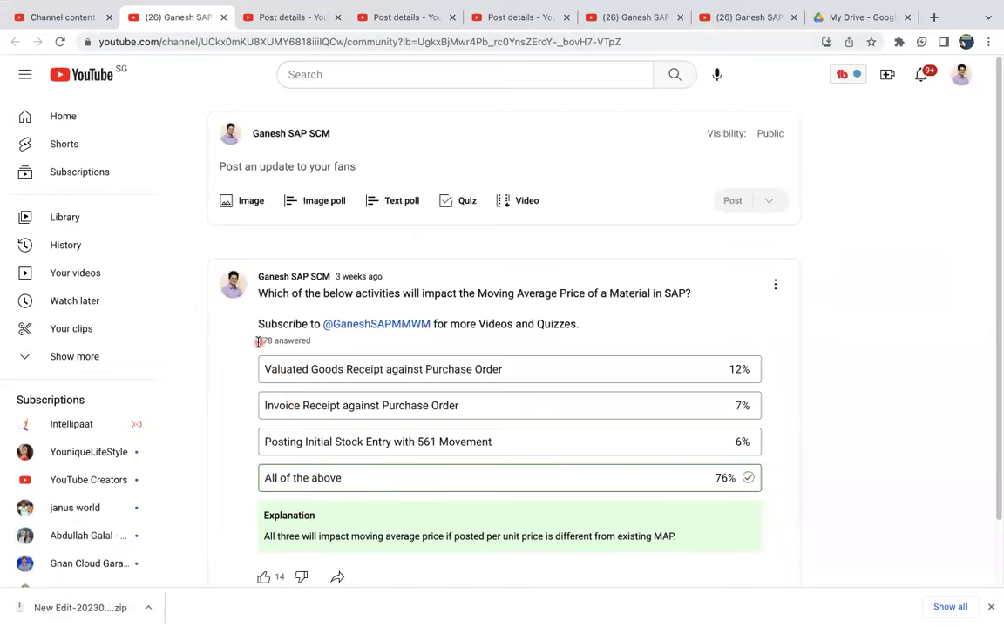
drag(260, 342, 315, 345)
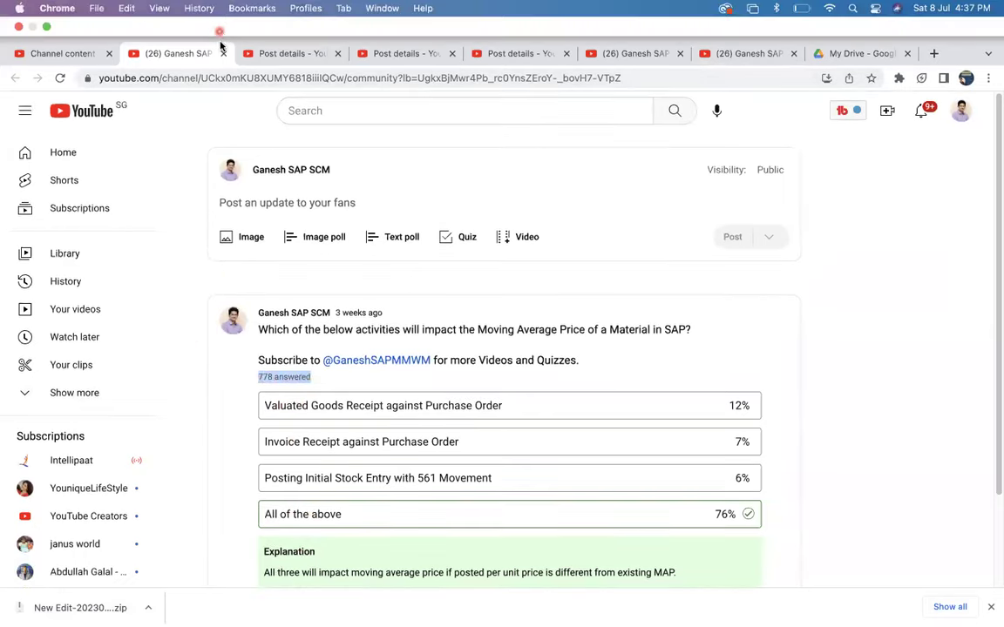
click(224, 54)
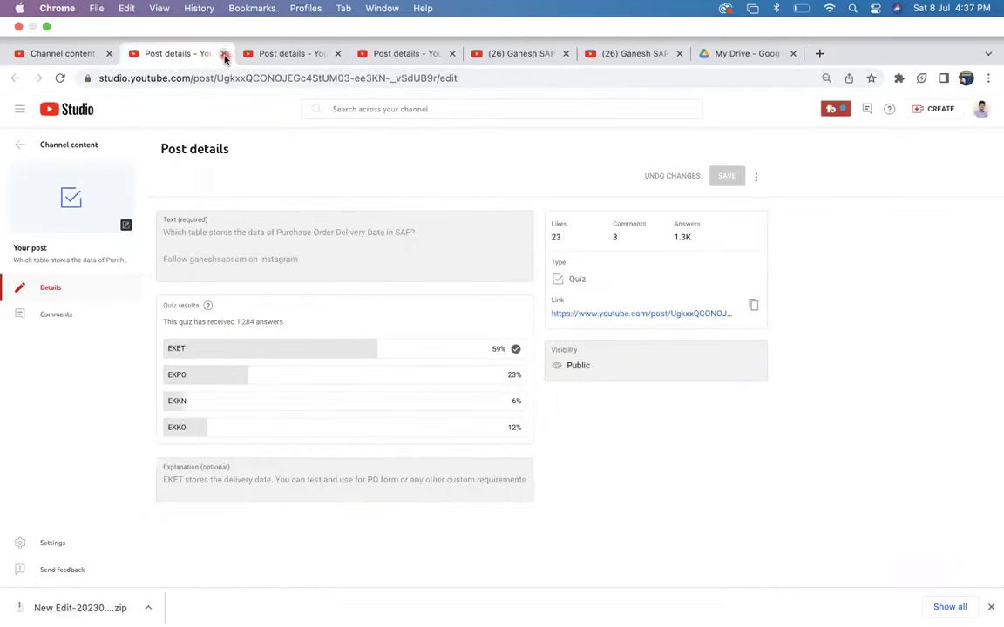
click(72, 161)
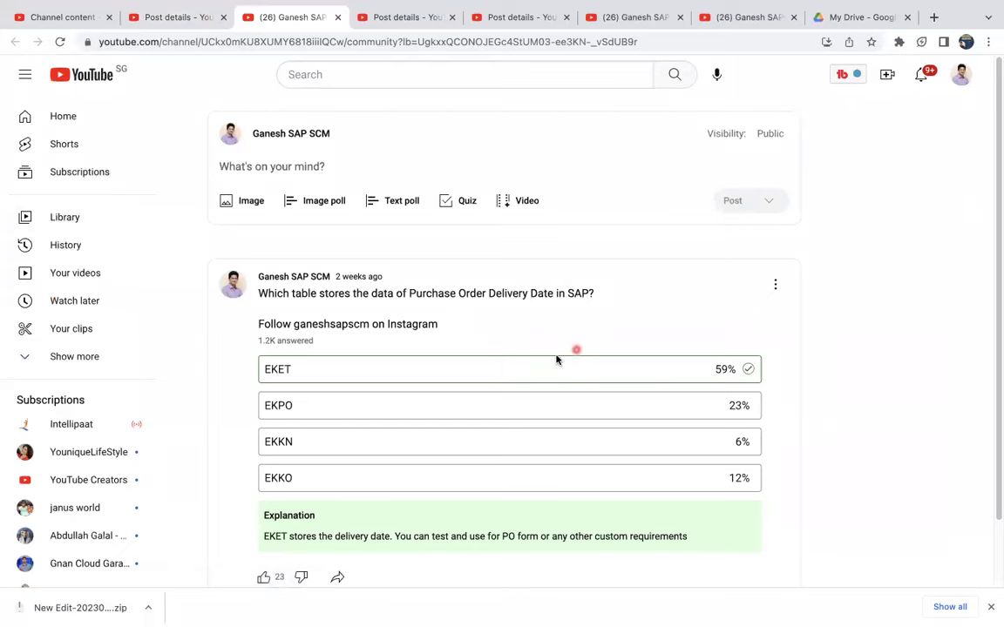
scroll(381, 410, down, 1)
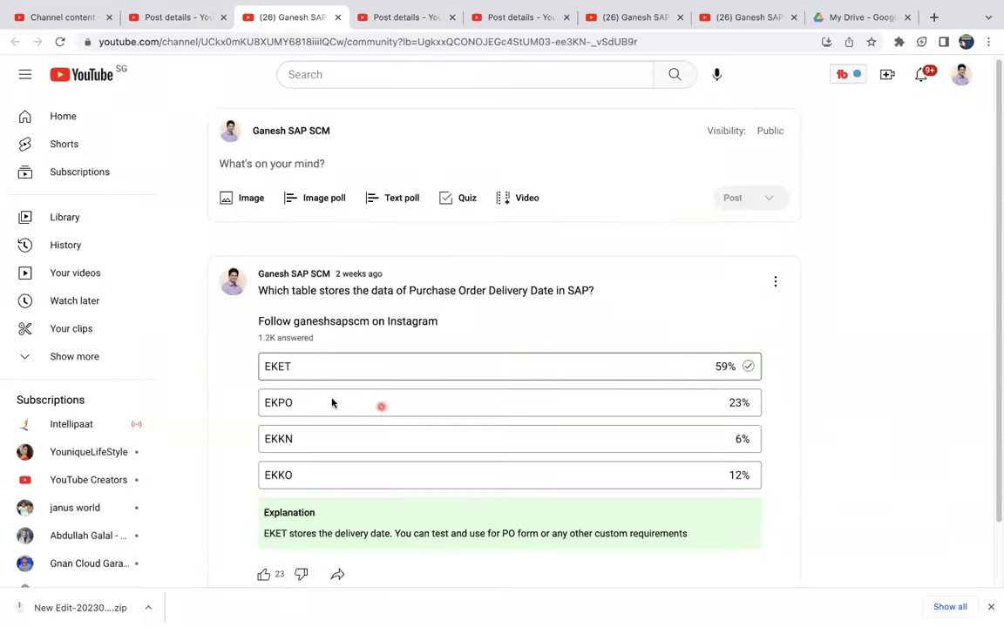
Step: Run transaction SE16N in SAP GUI and load table EKET
key(ctrl+Left)
click(75, 77)
text(/NSE16N)
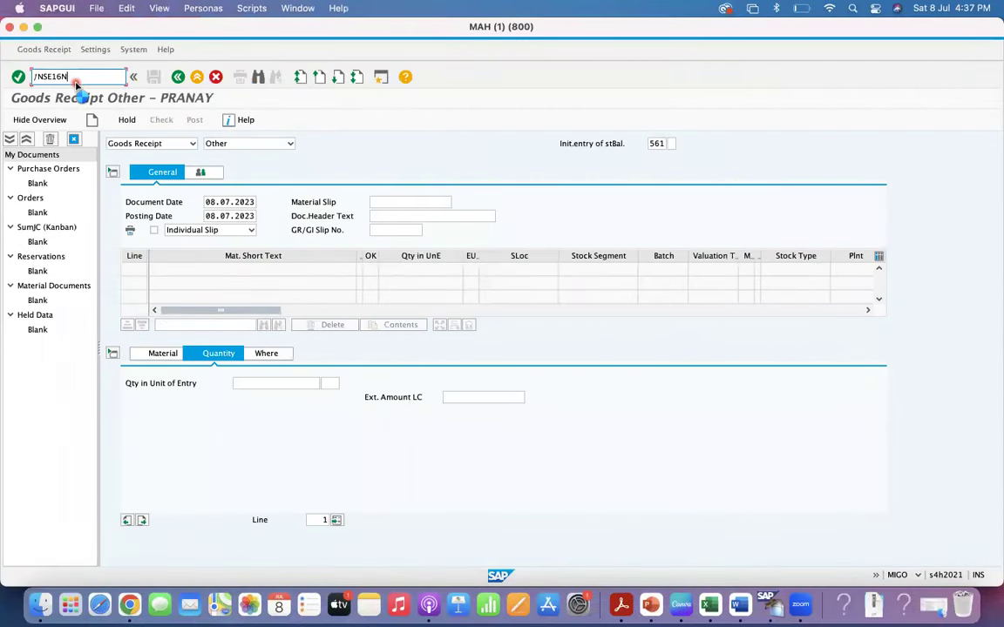
key(XF86AudioMute)
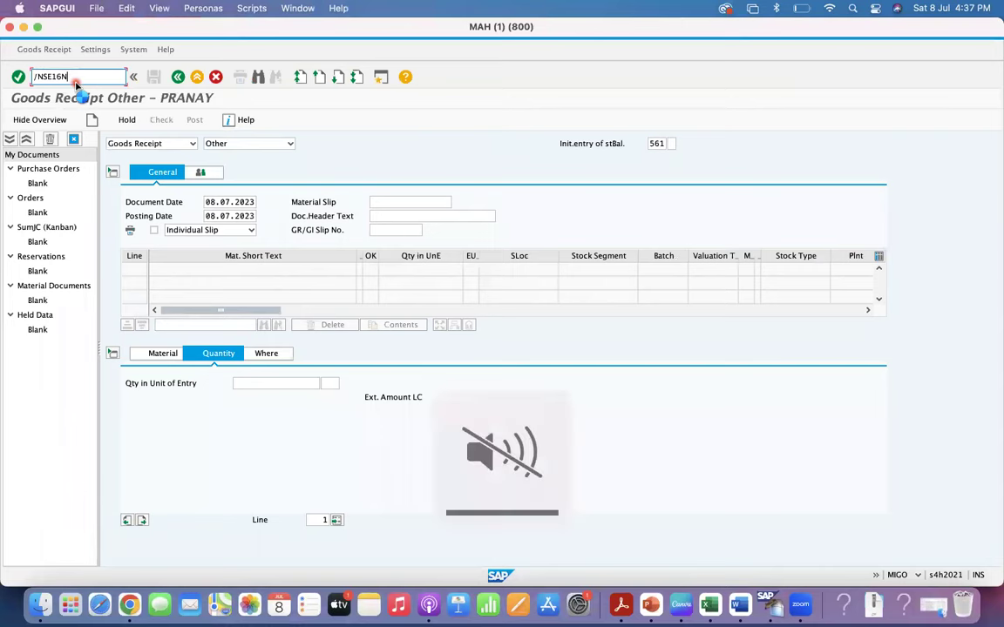
key(Return)
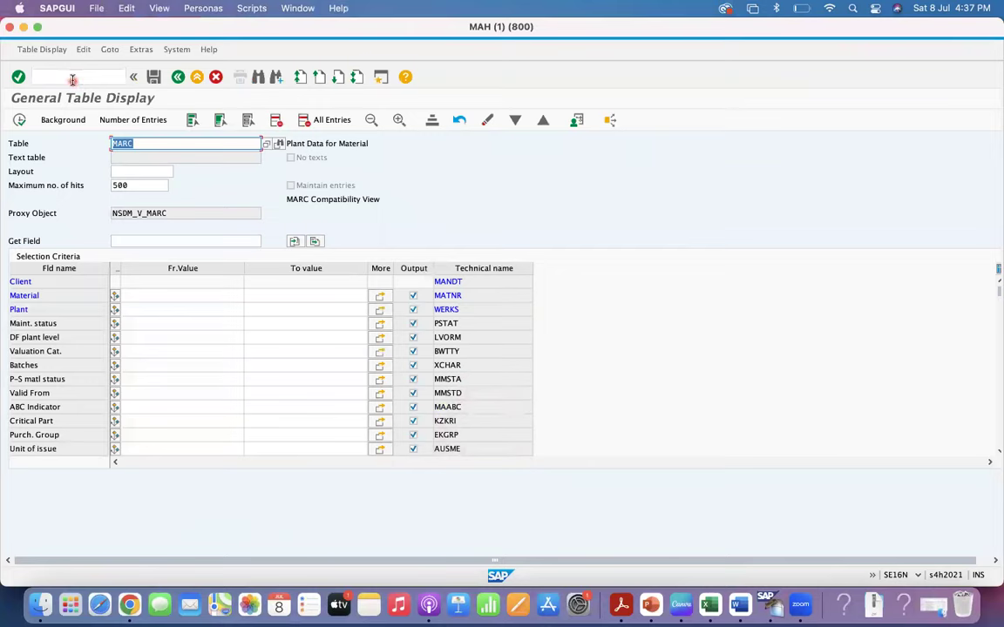
key(XF86AudioRaiseVolume)
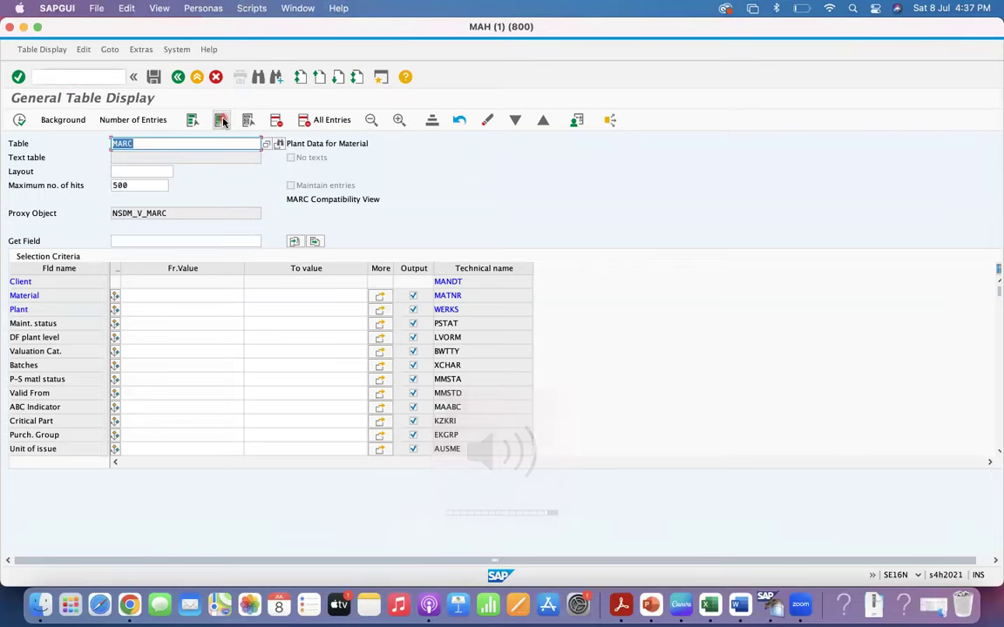
text(EKET)
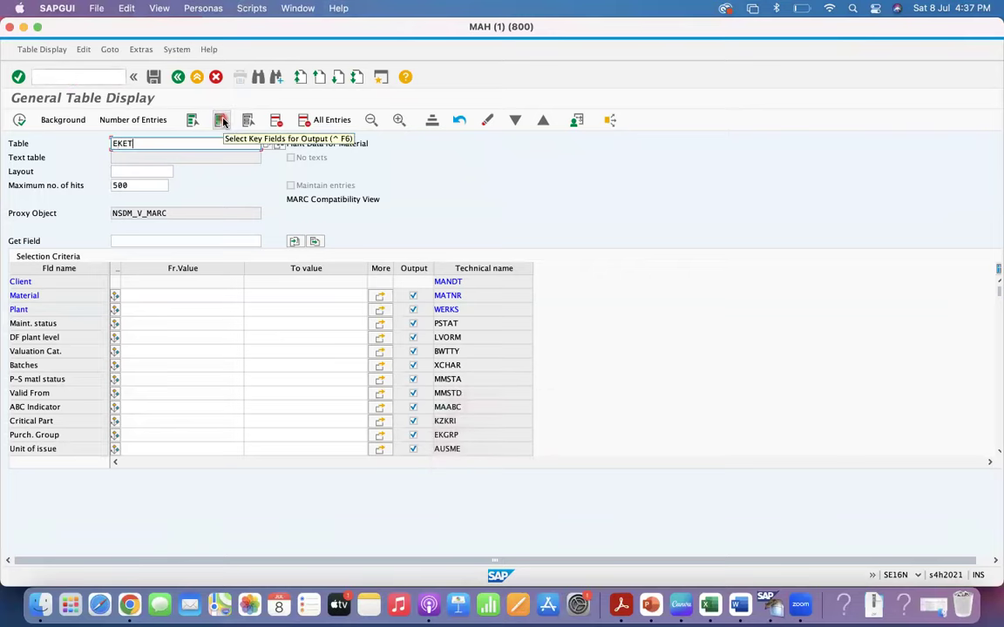
key(Return)
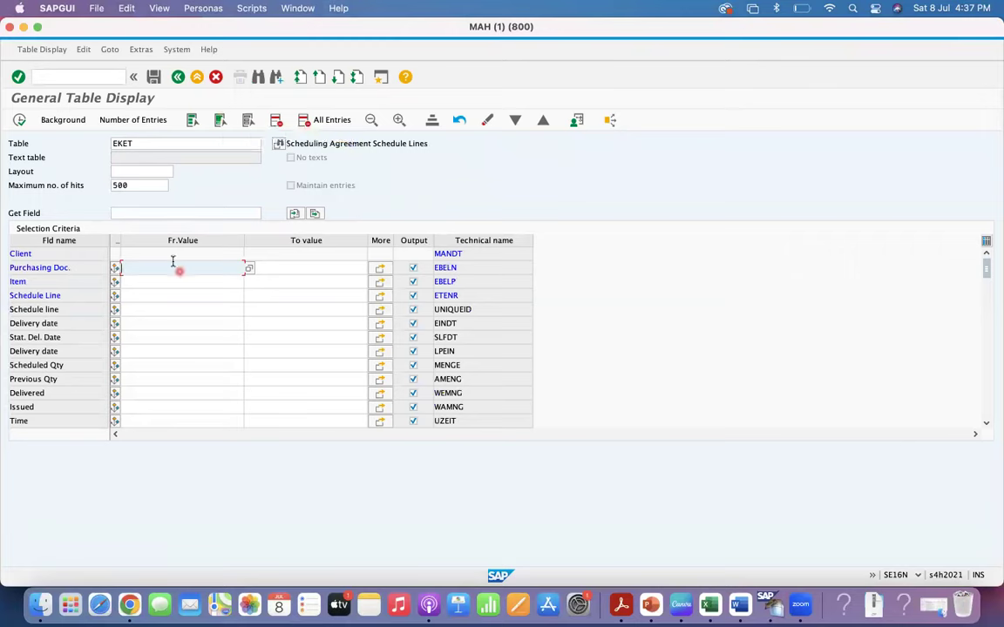
Step: Locate the Delivery date field EINDT in table EKET's selection criteria, dismissing the field name search
click(256, 79)
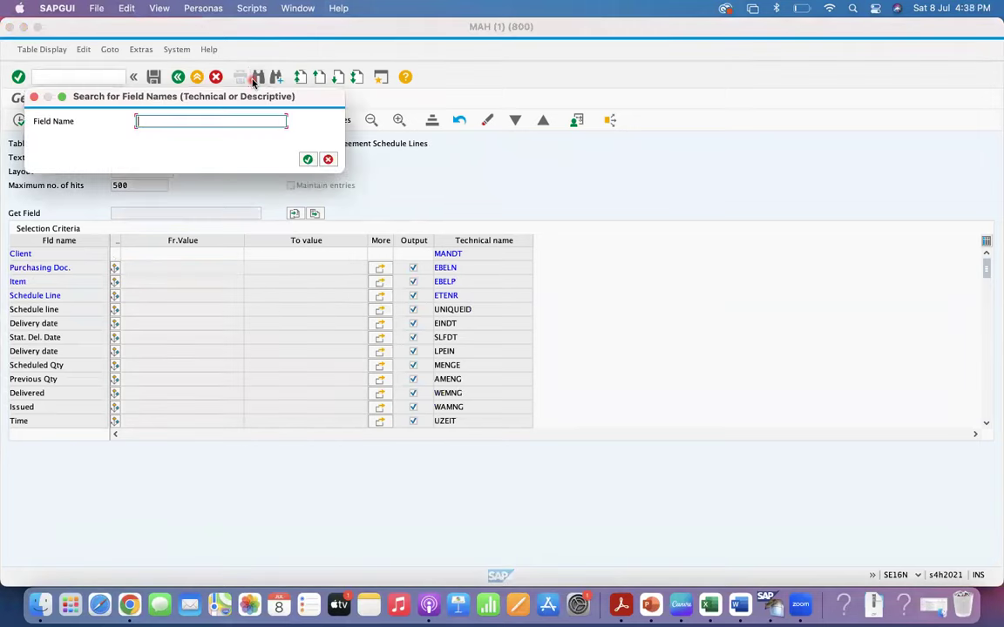
click(327, 159)
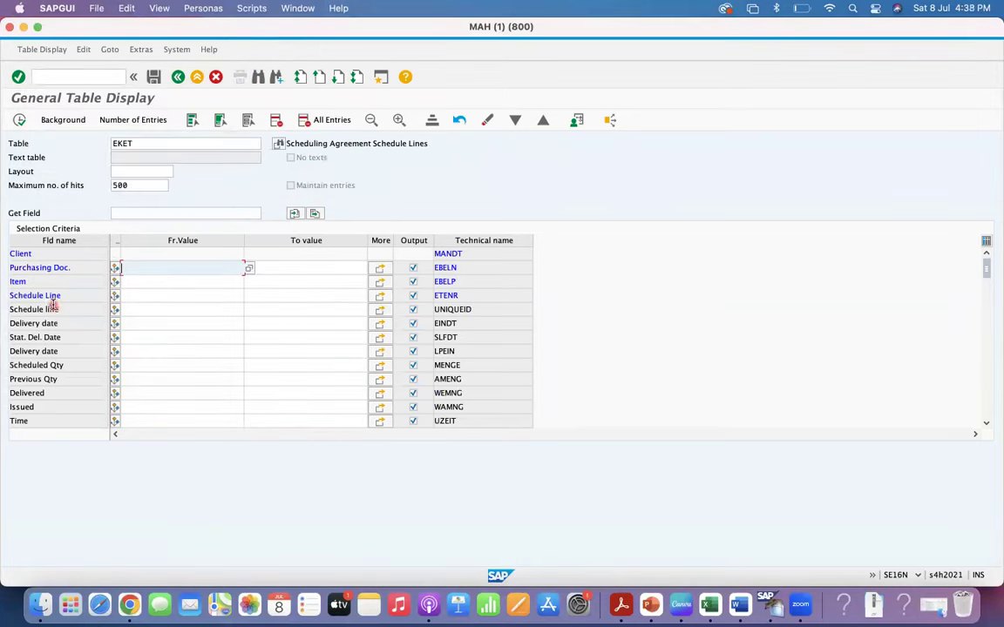
click(467, 325)
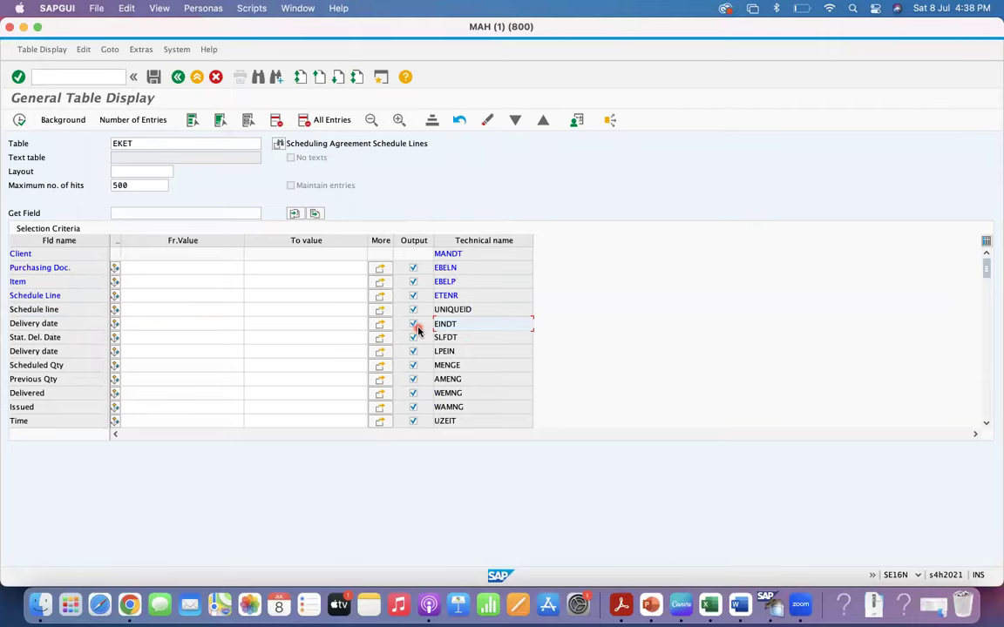
Step: Load table EKPO in the General Table Display in place of EKET
click(151, 142)
key(BackSpace)
key(BackSpace)
text(PO)
key(Return)
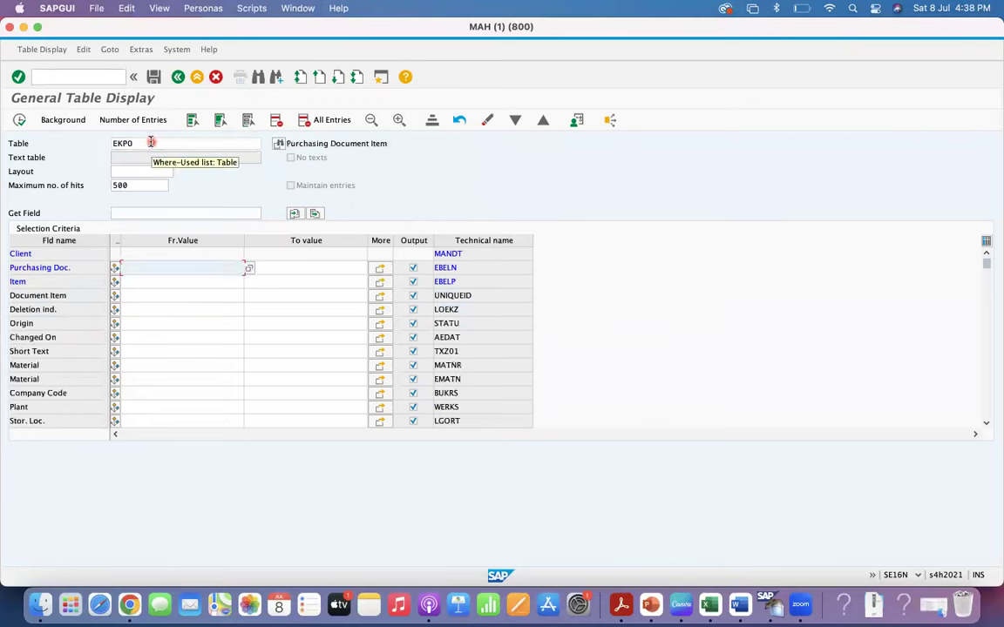
Step: Search table EKPO's field names for DELIV and go through the successive matches
click(258, 78)
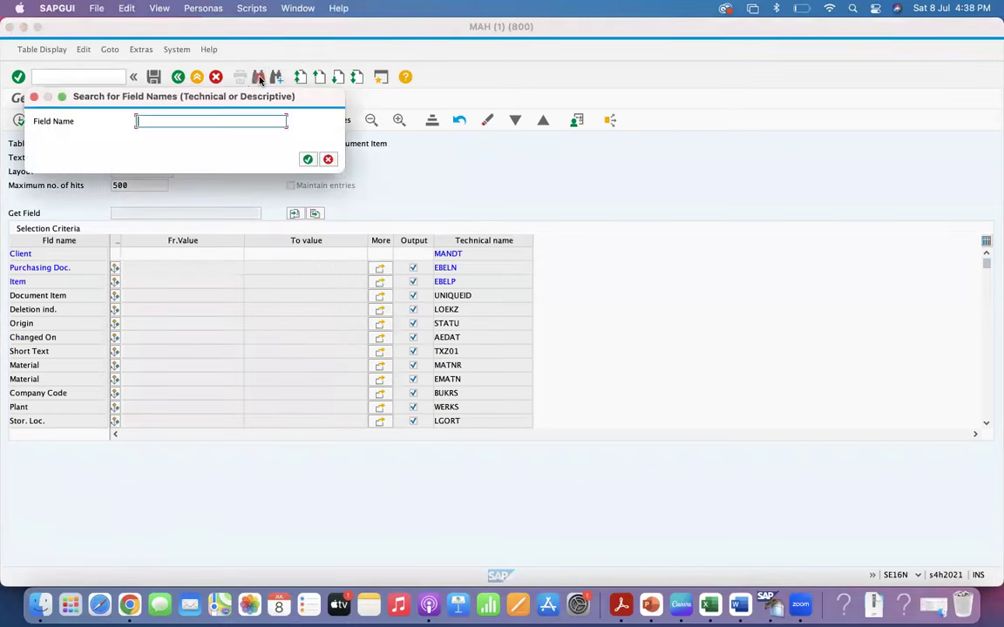
text(CKMPCSEARCH)
key(super+a)
text(DELIV)
key(Return)
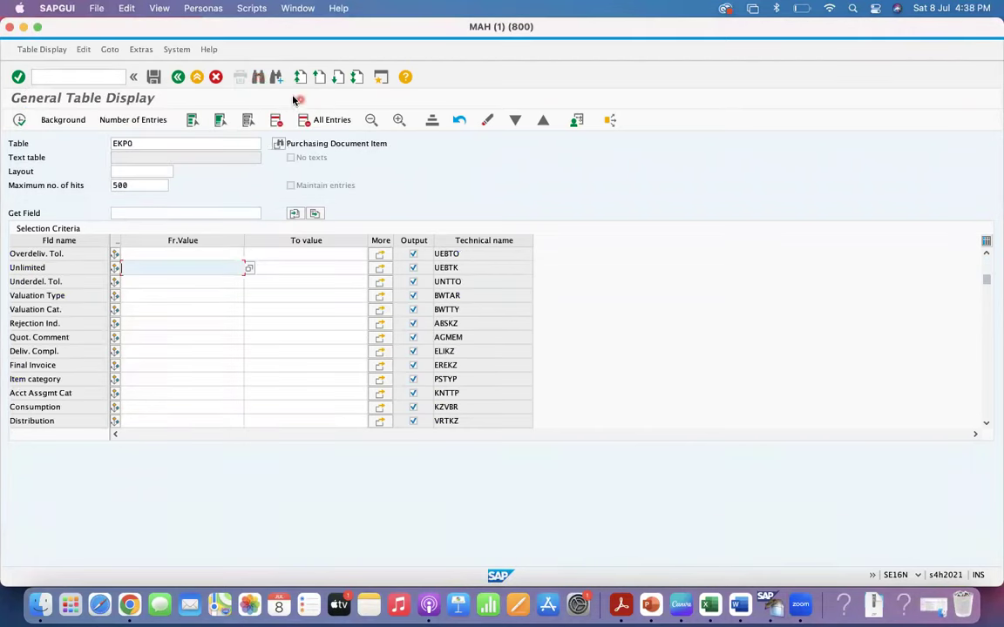
click(276, 80)
click(276, 80)
click(277, 80)
click(276, 80)
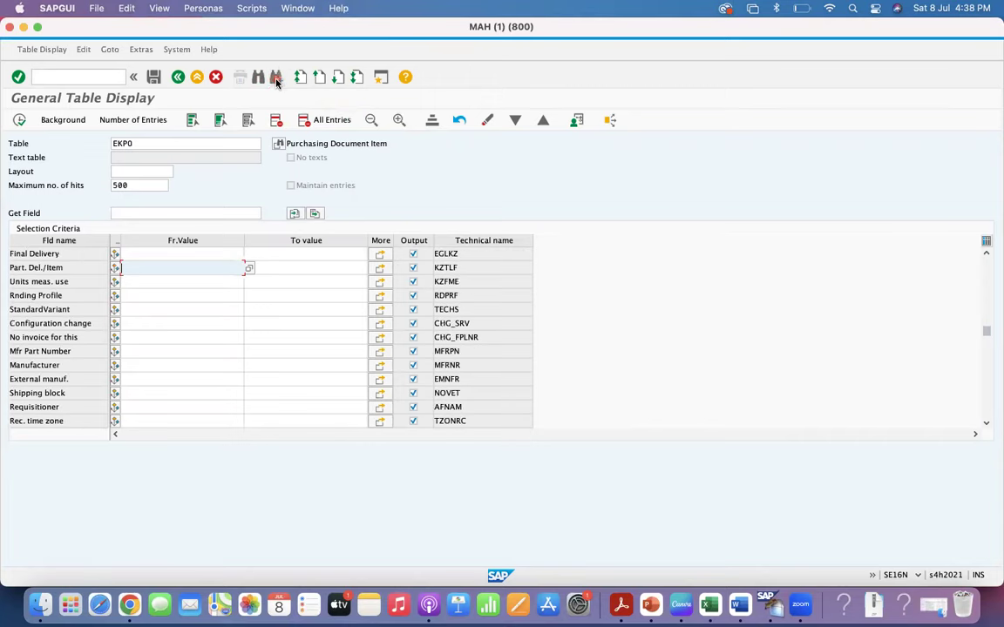
click(276, 80)
click(276, 80)
click(276, 80)
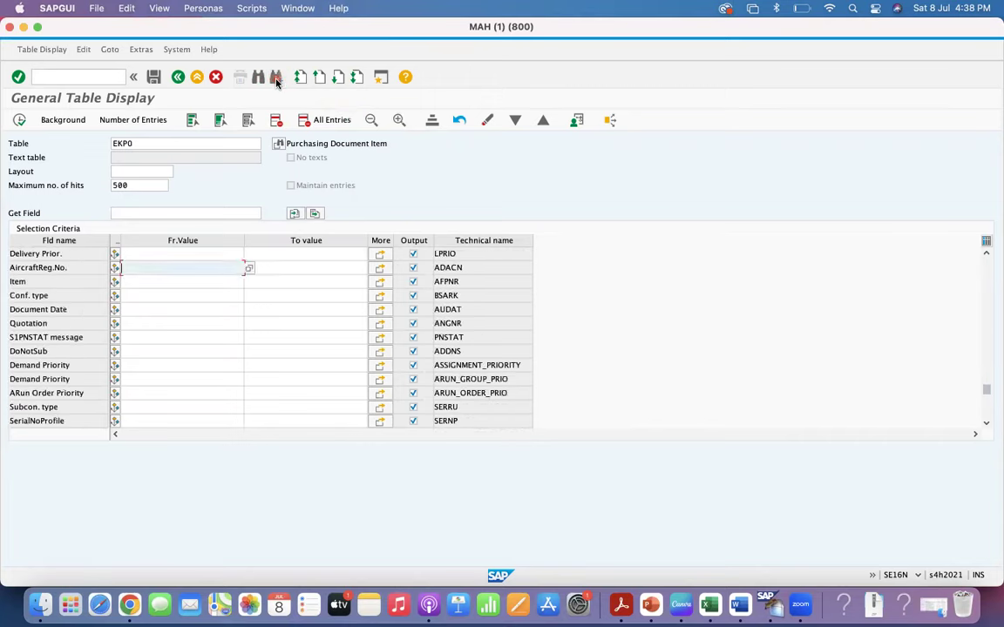
Step: Close the Delivery Date quiz in Chrome and open the YouTube post of the next quiz on Moving Average Price impact
key(super+Tab)
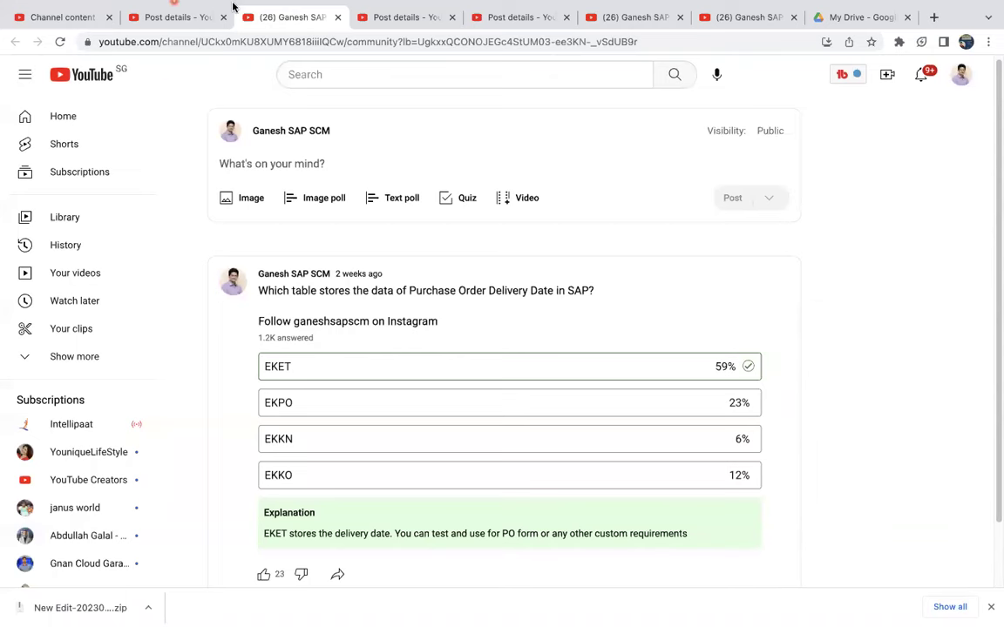
click(339, 54)
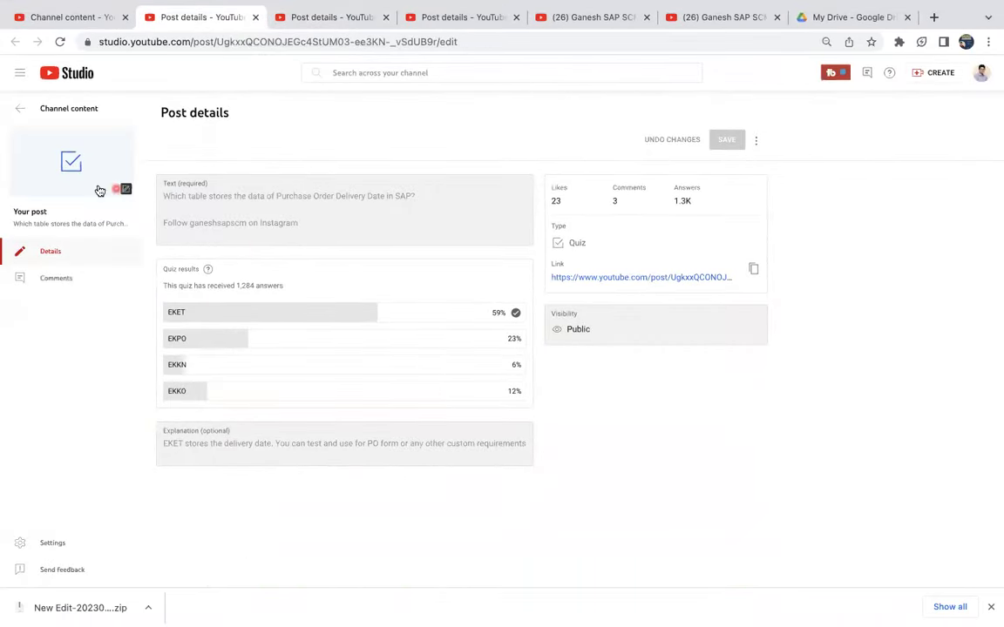
click(257, 18)
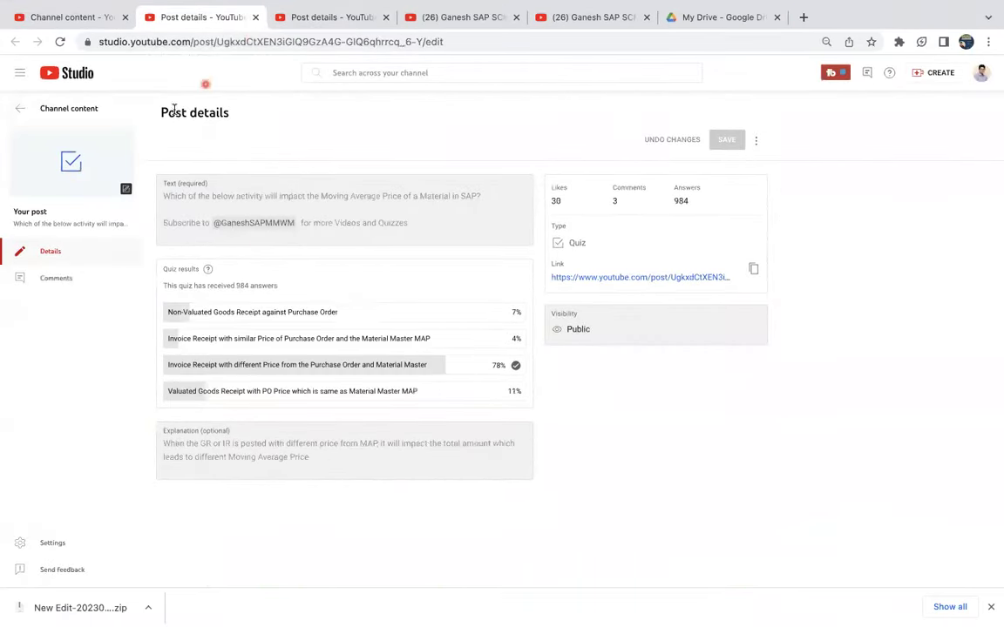
click(79, 165)
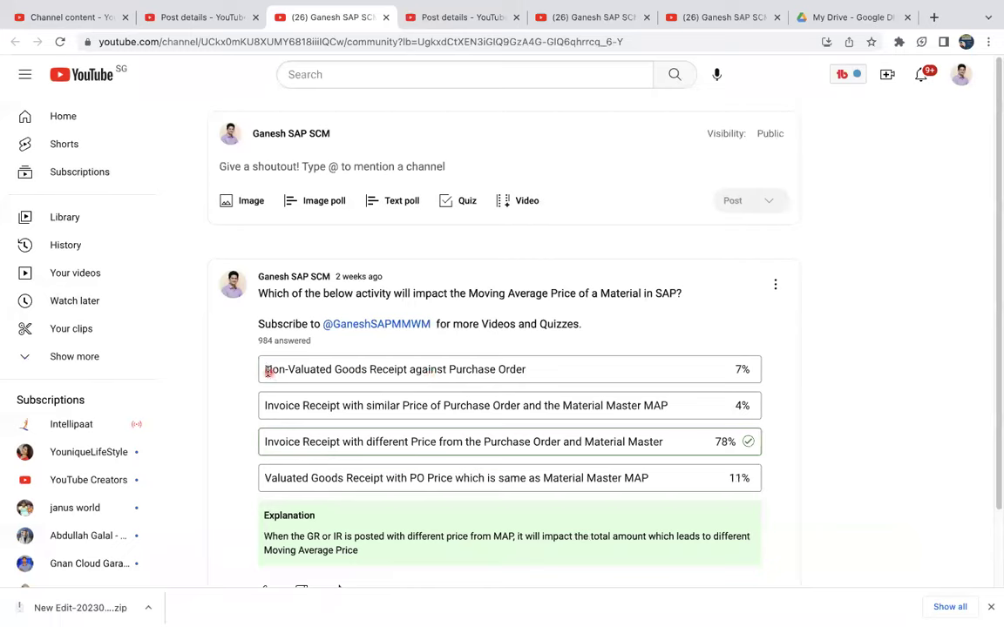
Step: Highlight the start of the Non-Valuated Goods Receipt answer in the quiz, and clear the highlight
drag(266, 369, 357, 370)
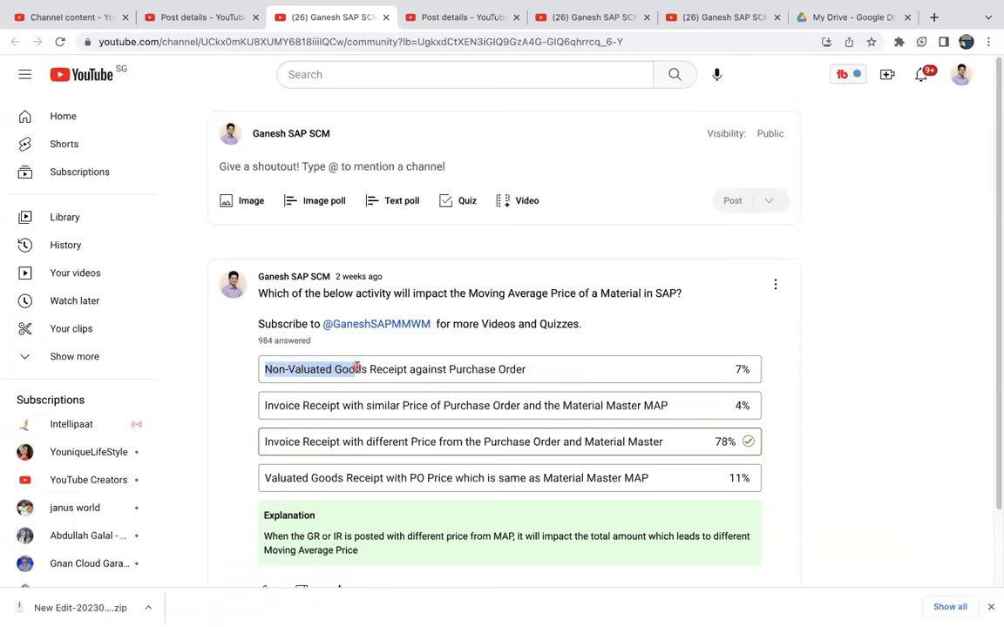
click(377, 419)
click(373, 422)
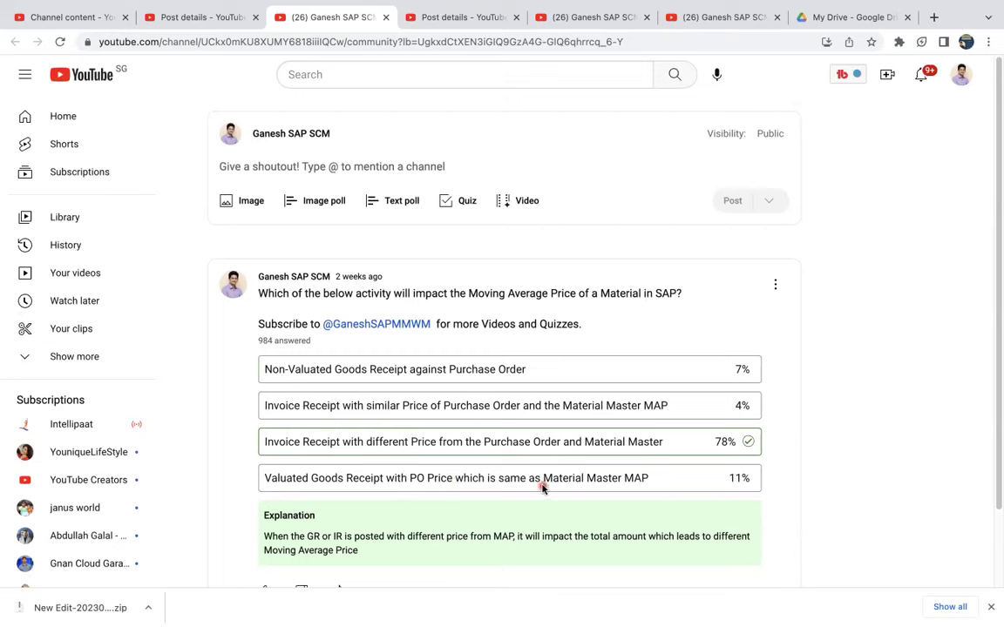
Step: Highlight the PO price wording in the Valuated Goods Receipt answer of the quiz, and clear the highlight
drag(407, 478, 646, 478)
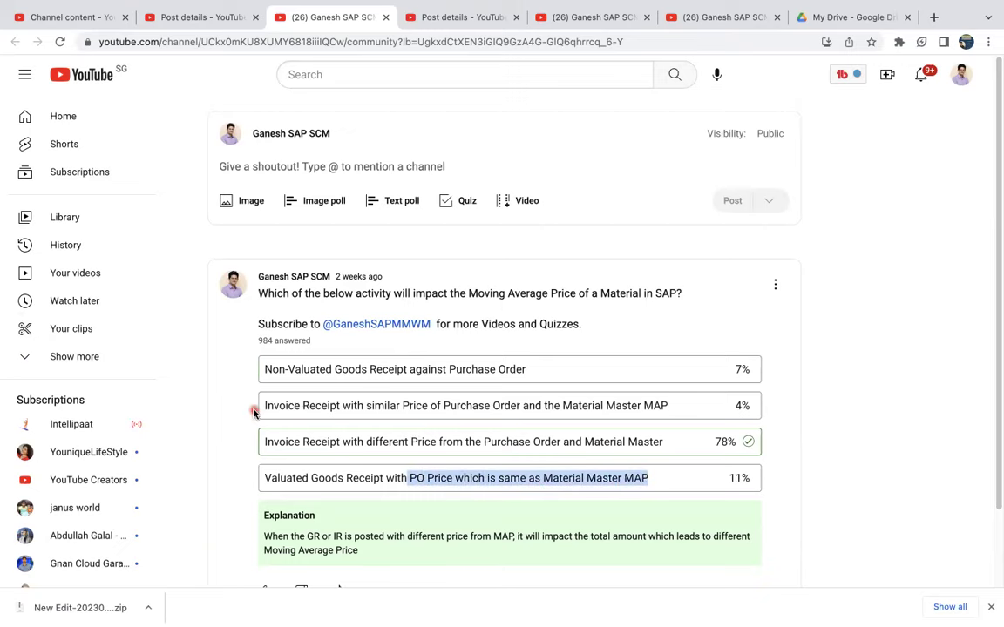
scroll(288, 427, down, 1)
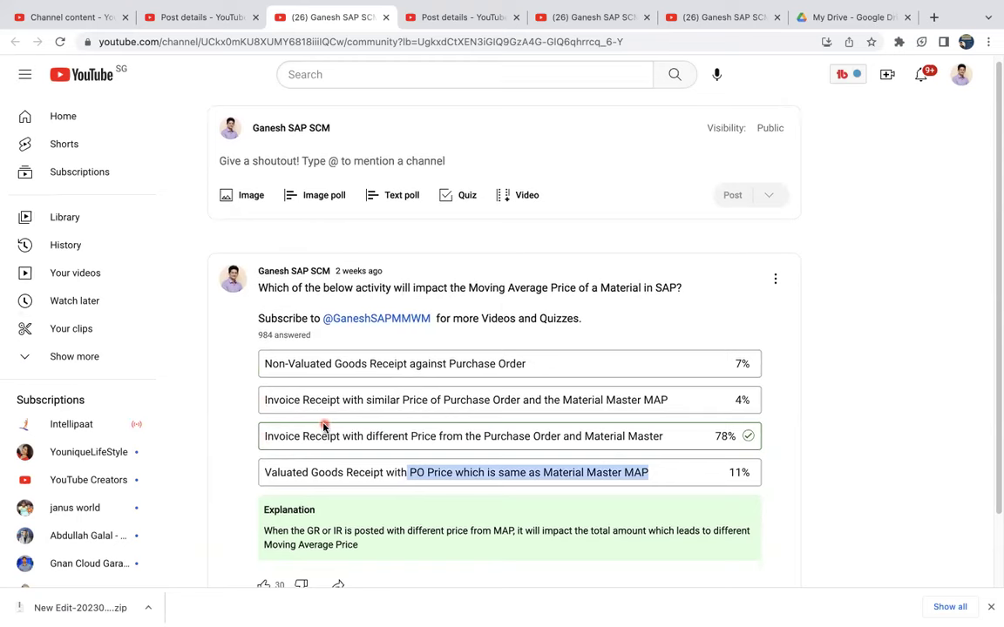
scroll(323, 427, down, 1)
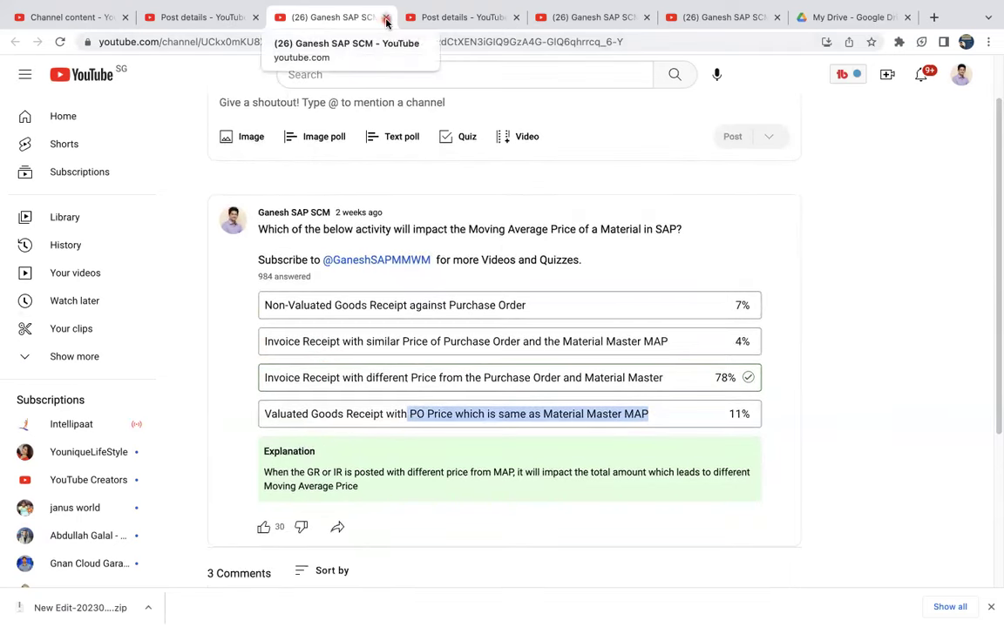
click(278, 376)
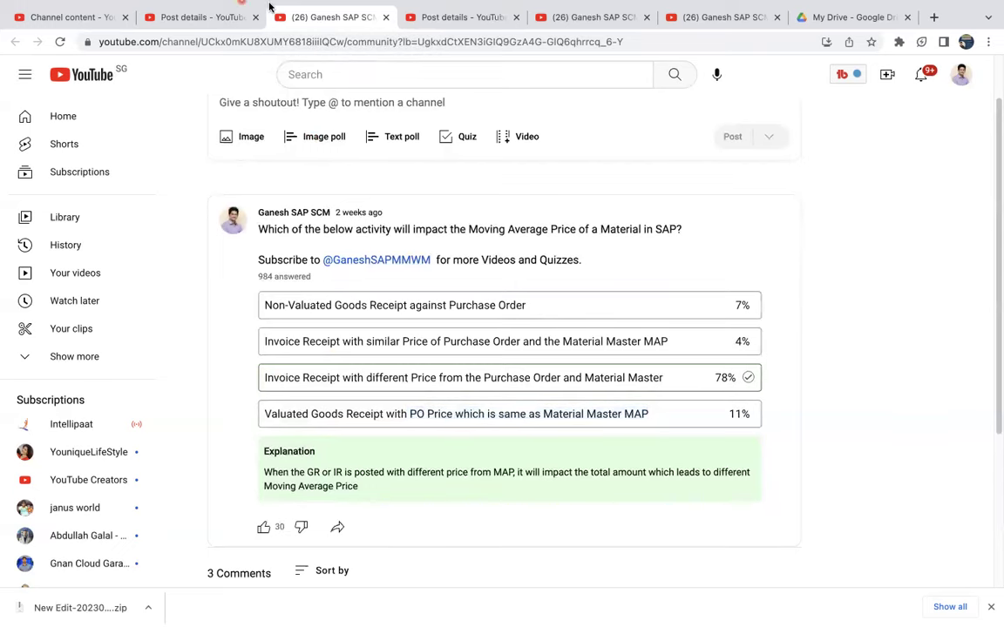
Step: Close the Moving Average Price quiz and the leftover post details pages, and open the YouTube post of the free goods receipt quiz
click(387, 17)
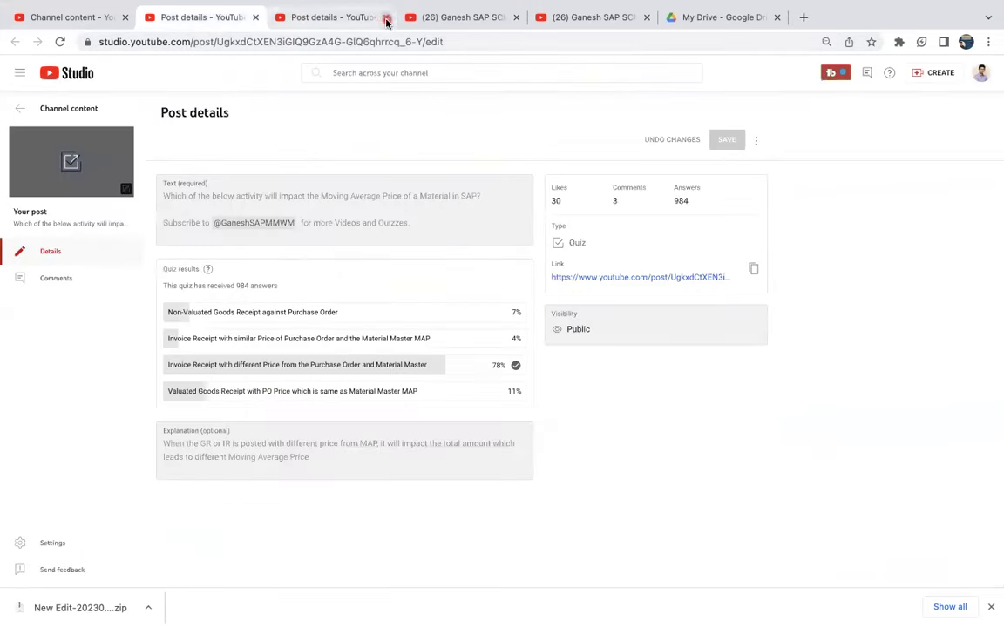
click(91, 161)
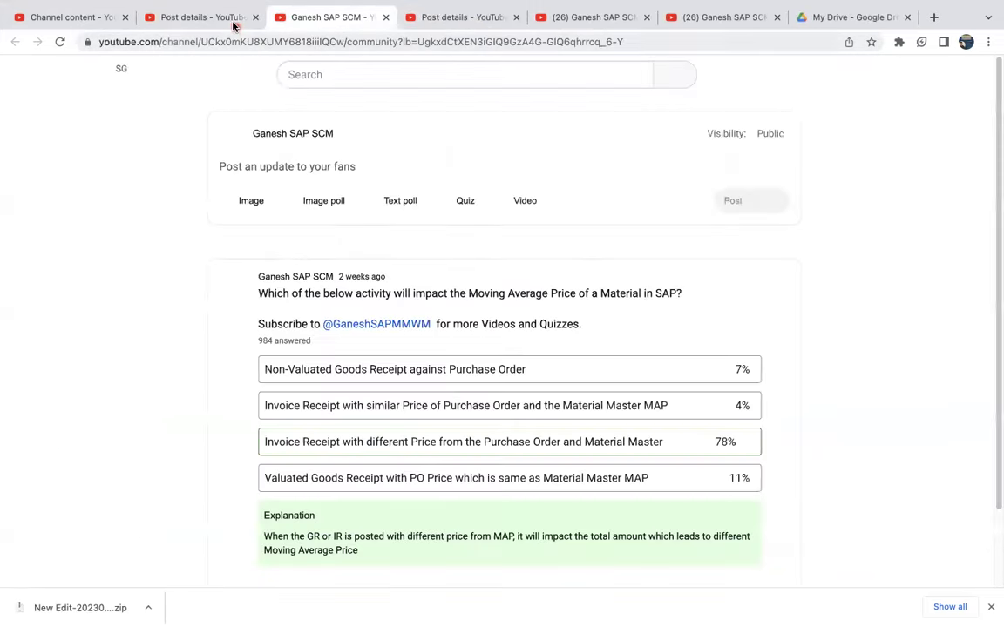
click(245, 24)
click(255, 18)
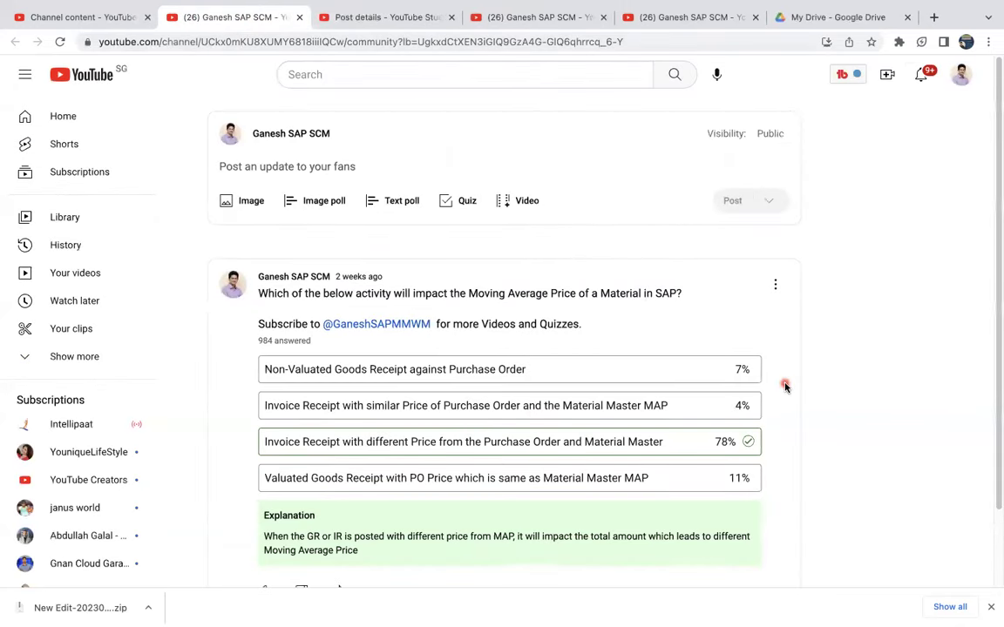
click(299, 17)
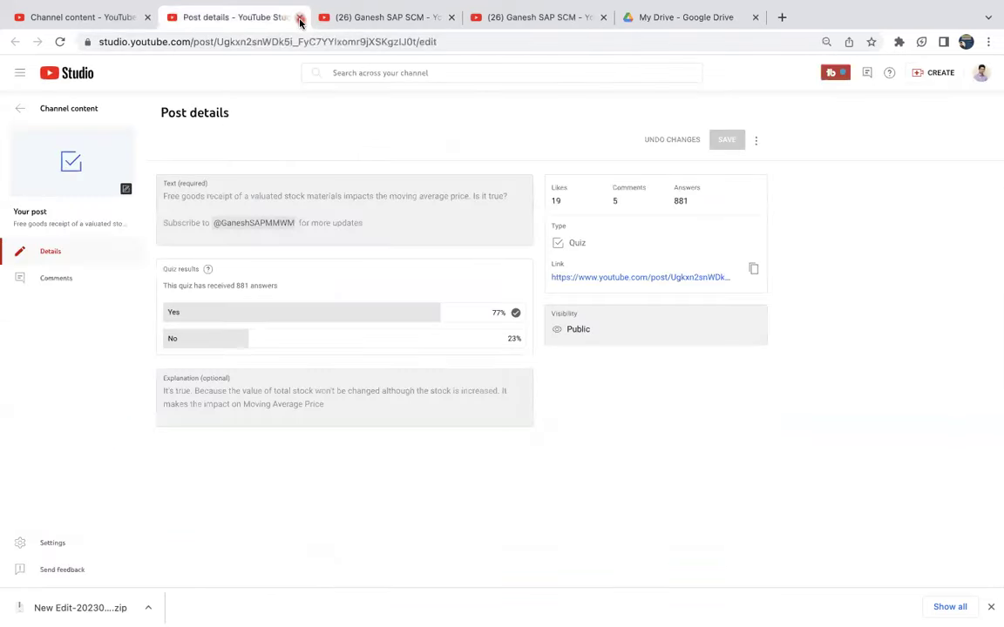
click(57, 171)
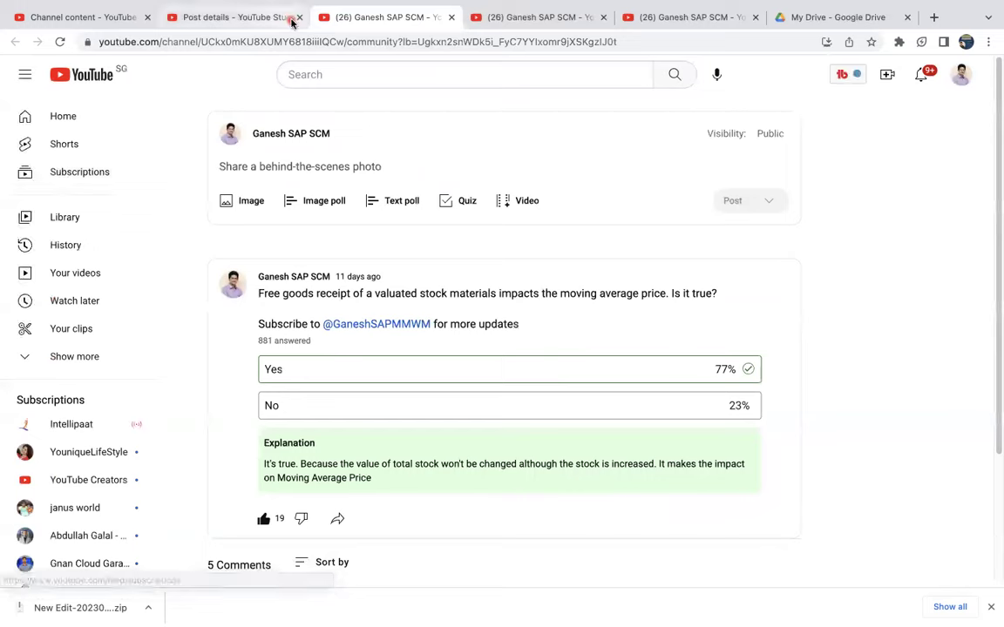
click(299, 18)
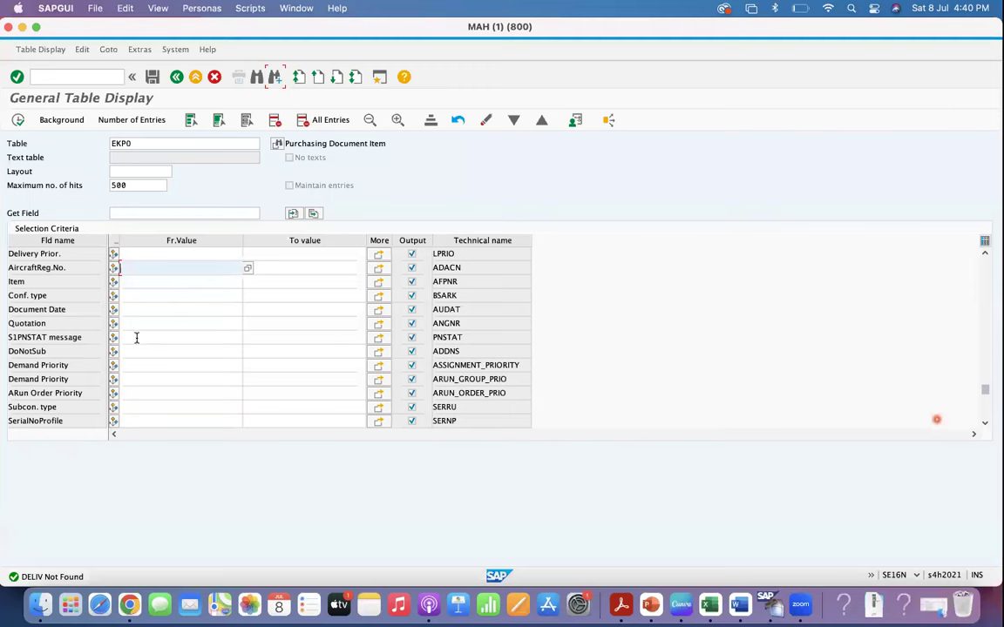
Step: Switch to Excel and copy the MAP calculation block C30:G36 to a new block starting at C41
key(super+Tab)
key(super+Tab)
key(super+Tab)
key(super+Tab)
key(super+Tab)
key(super+Tab)
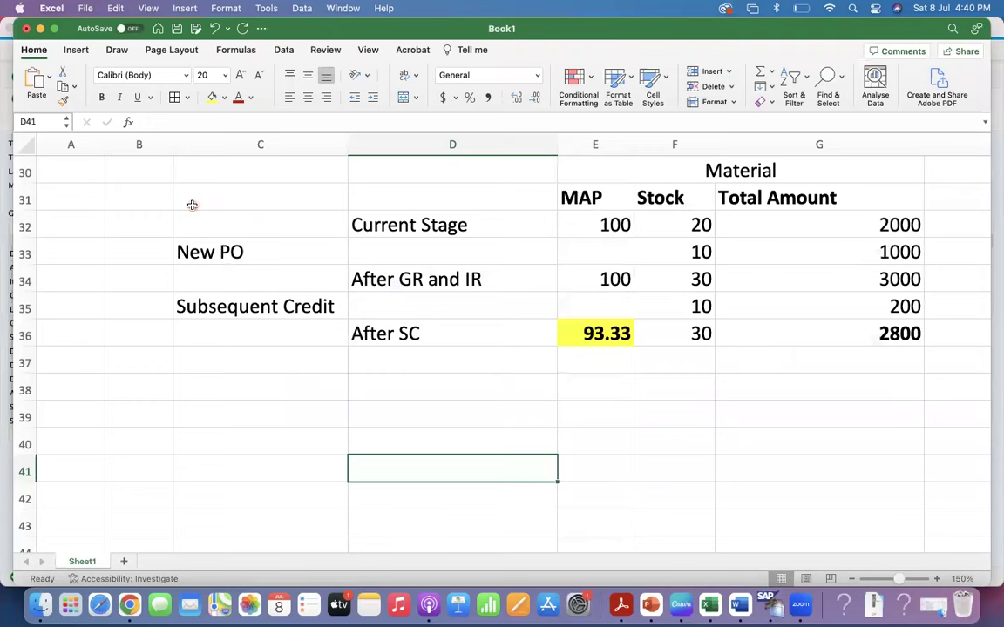
drag(178, 187, 872, 253)
drag(223, 178, 773, 345)
key(super+c)
scroll(278, 440, down, 5)
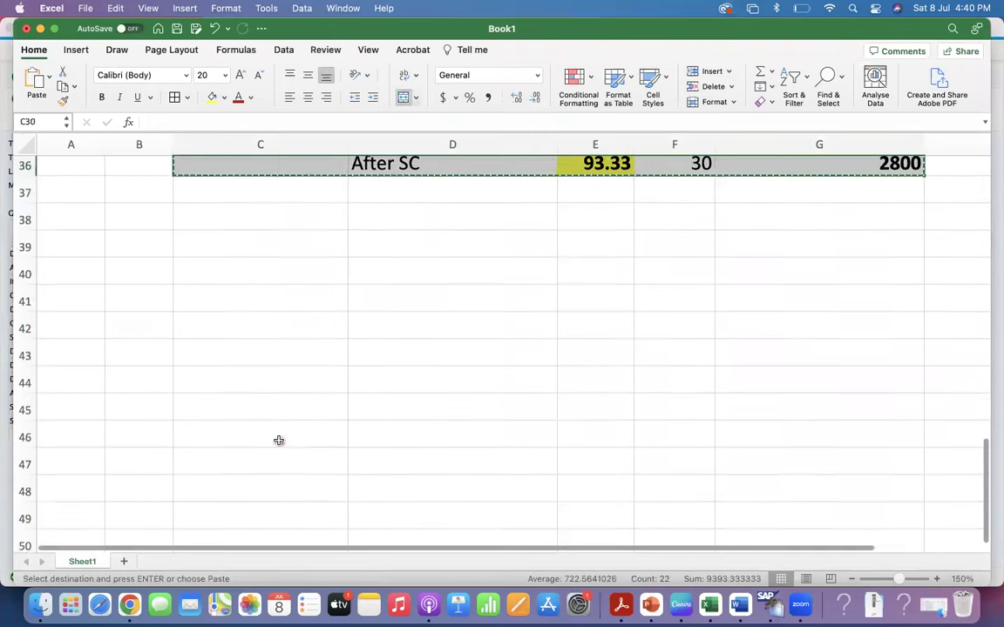
click(233, 200)
key(super+v)
Step: Clear the contents of the Subsequent Credit and After SC rows, C46:G47, in the copied block
click(262, 272)
drag(198, 305, 372, 351)
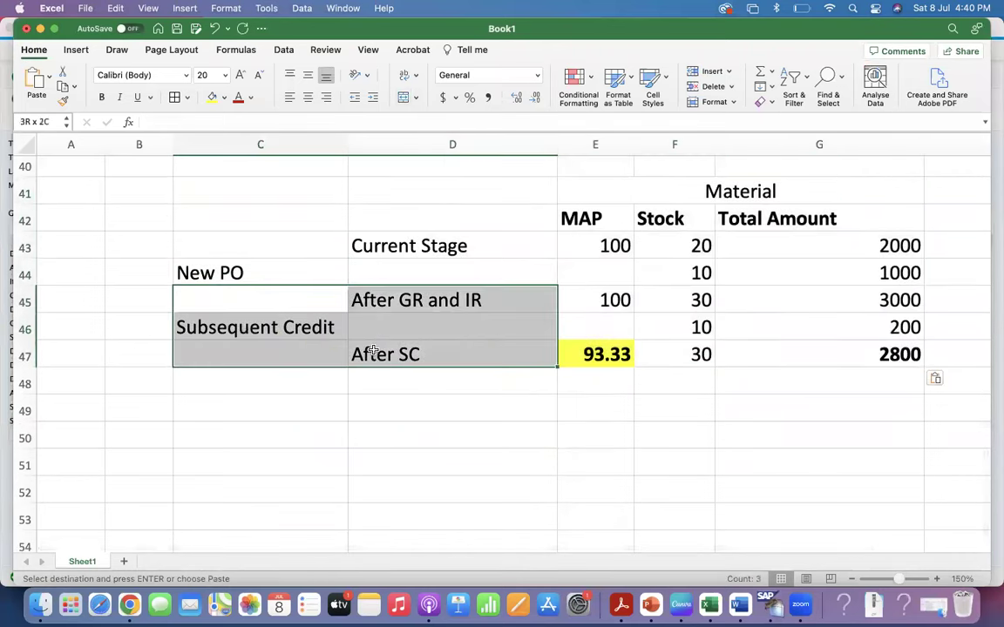
drag(258, 322, 874, 357)
key(Delete)
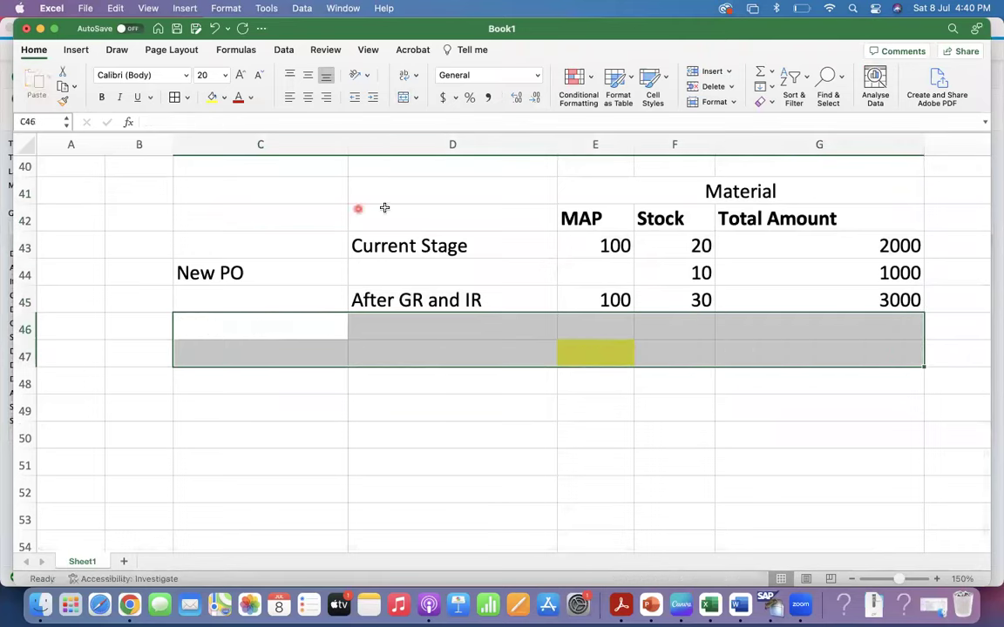
Step: Go over the stock, total amount and MAP of the Current Stage row in the copied block
click(440, 247)
click(704, 246)
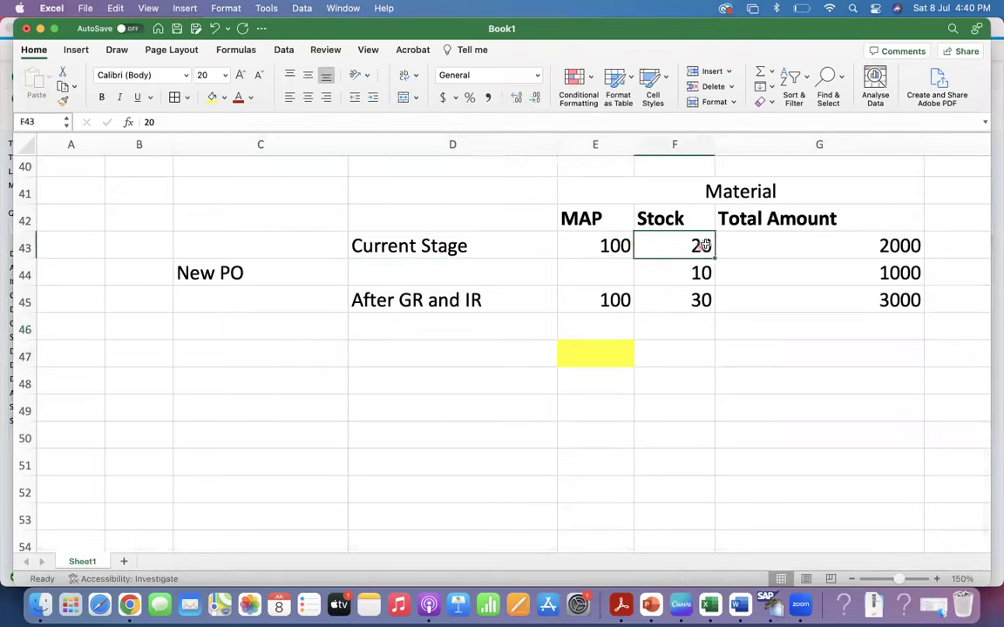
click(811, 249)
click(591, 244)
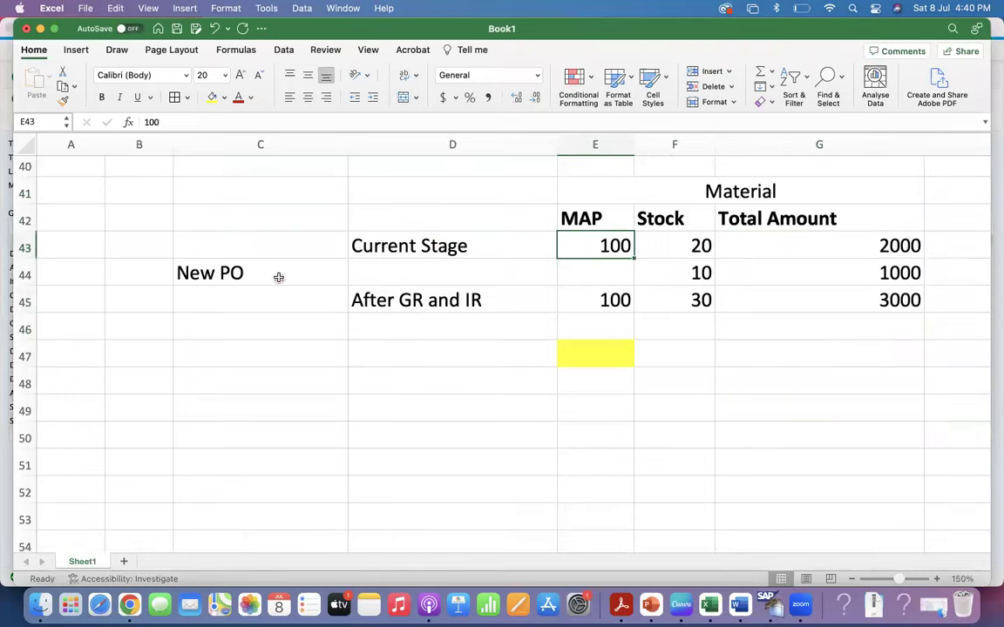
Step: Relabel the New PO row in C44 as Free Goods PO
click(279, 277)
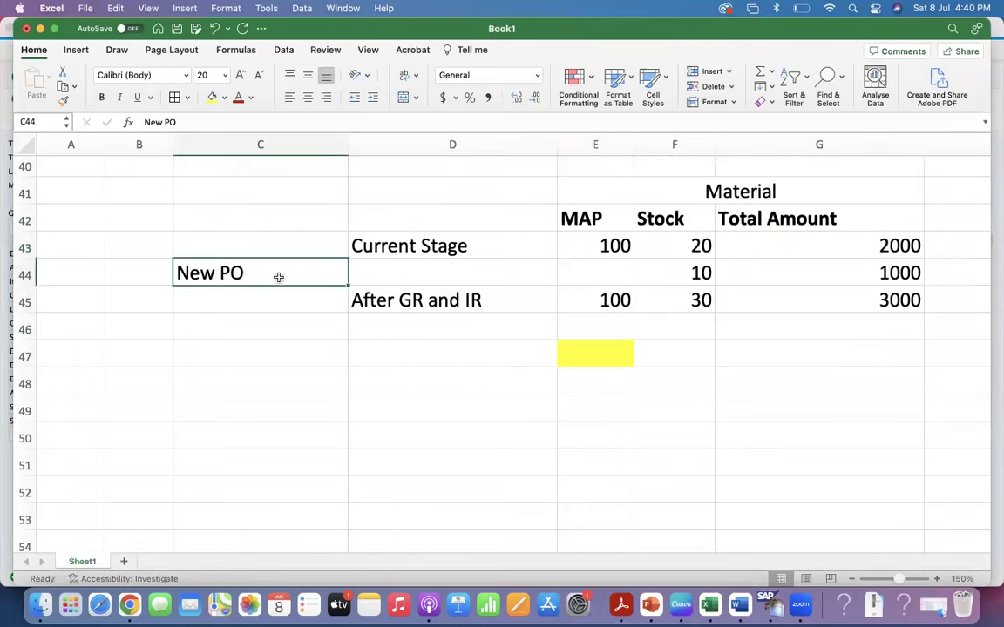
text(Free)
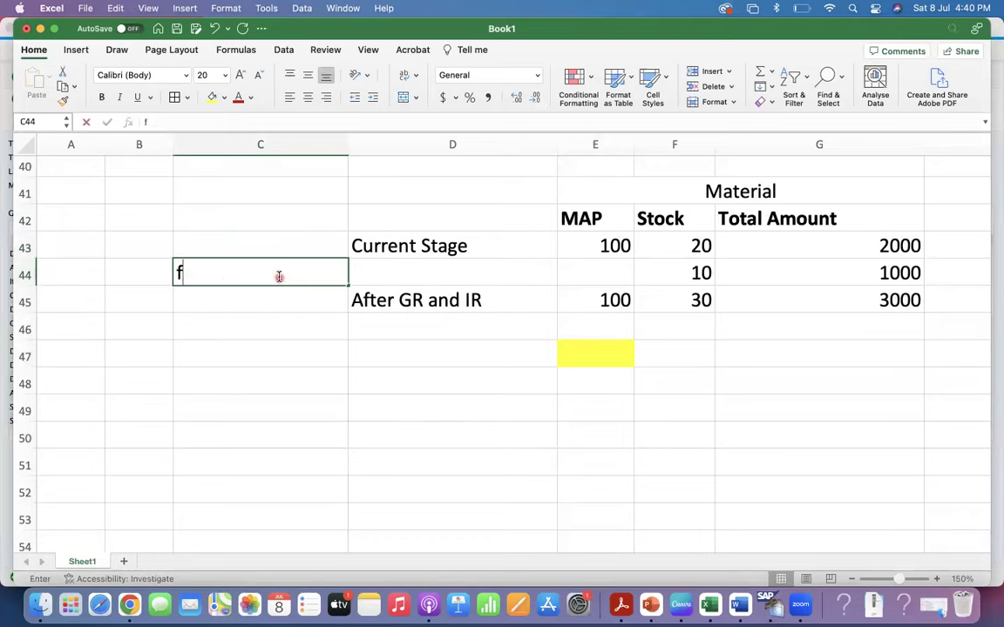
text( Goods PO)
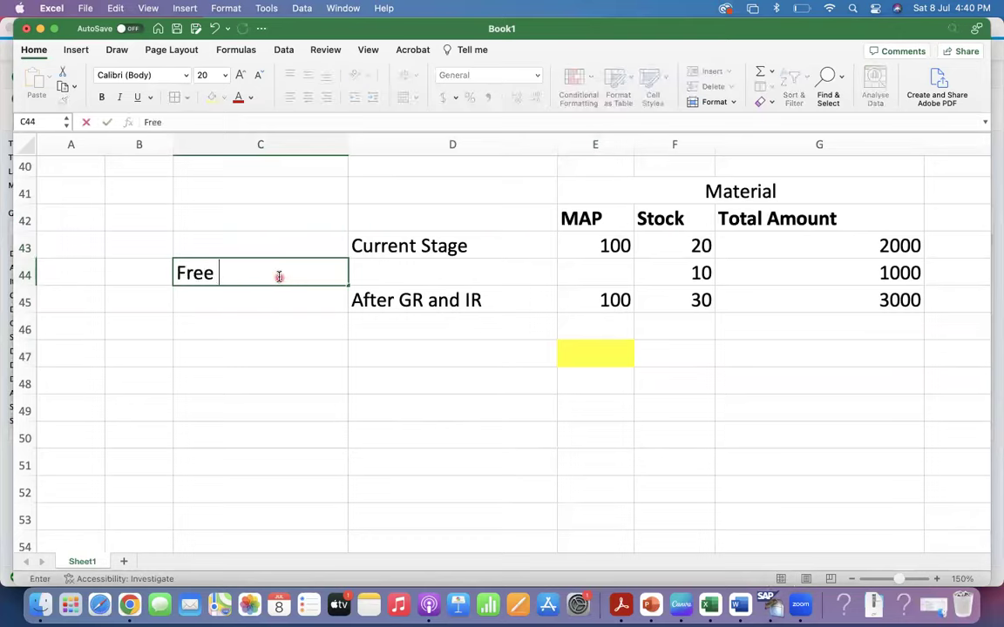
key(Return)
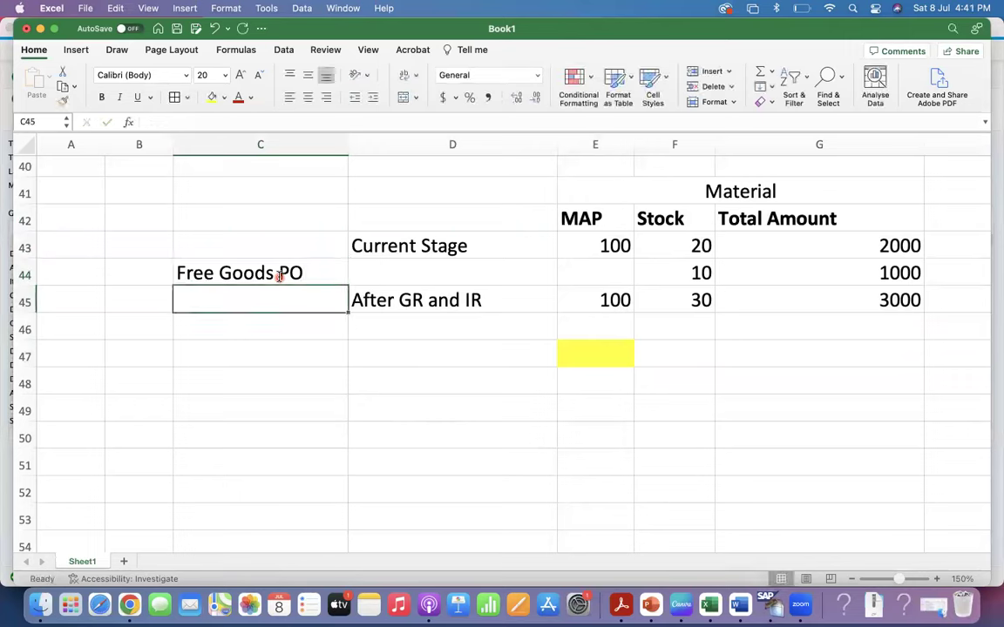
Step: Relabel D45 as After GR and remove the yellow fill from the empty cell E47
click(438, 297)
text(A)
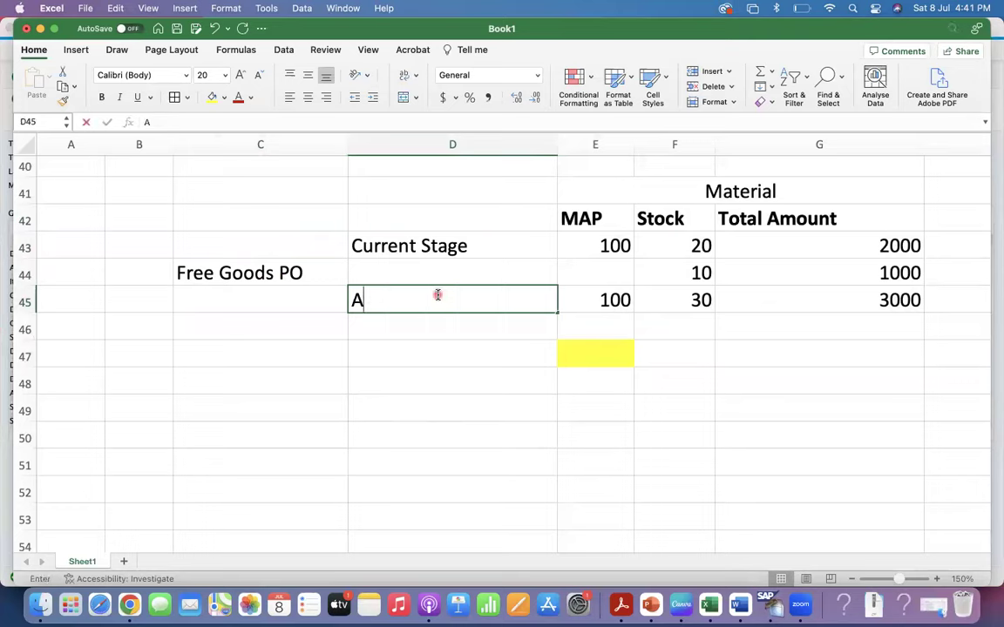
text(fter GR)
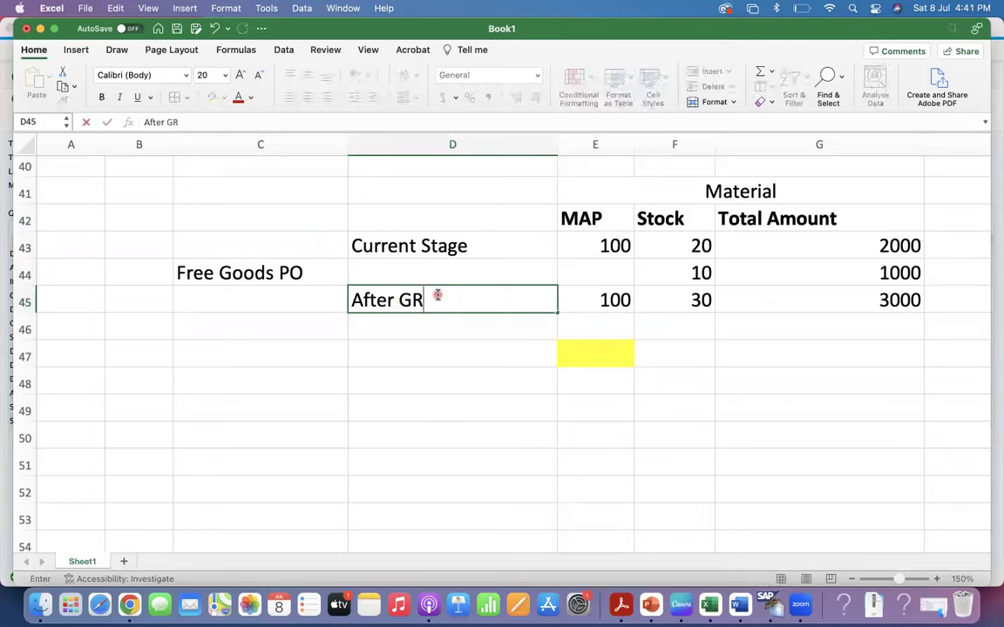
key(Return)
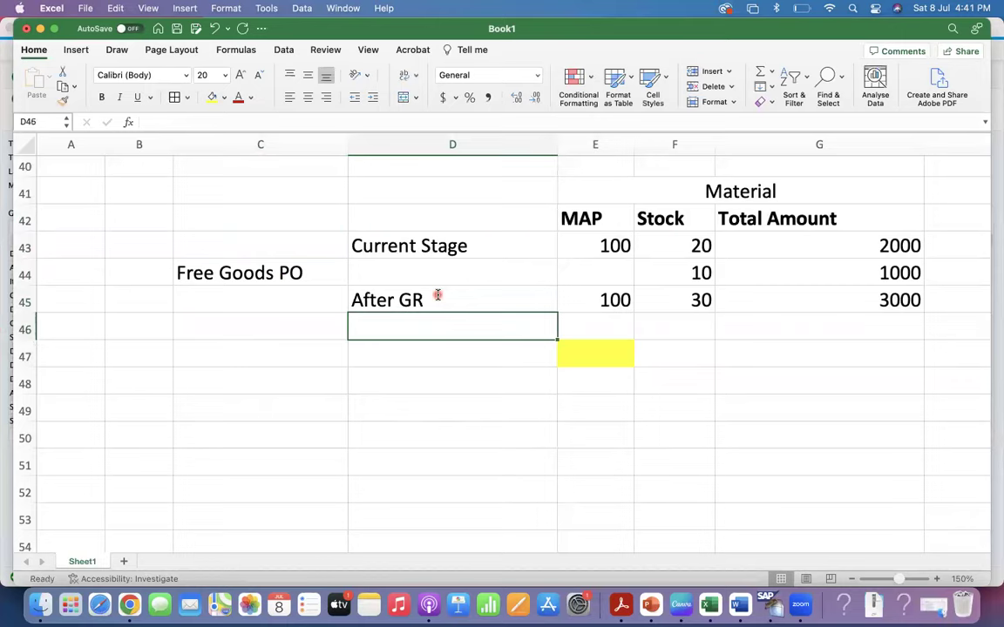
click(612, 362)
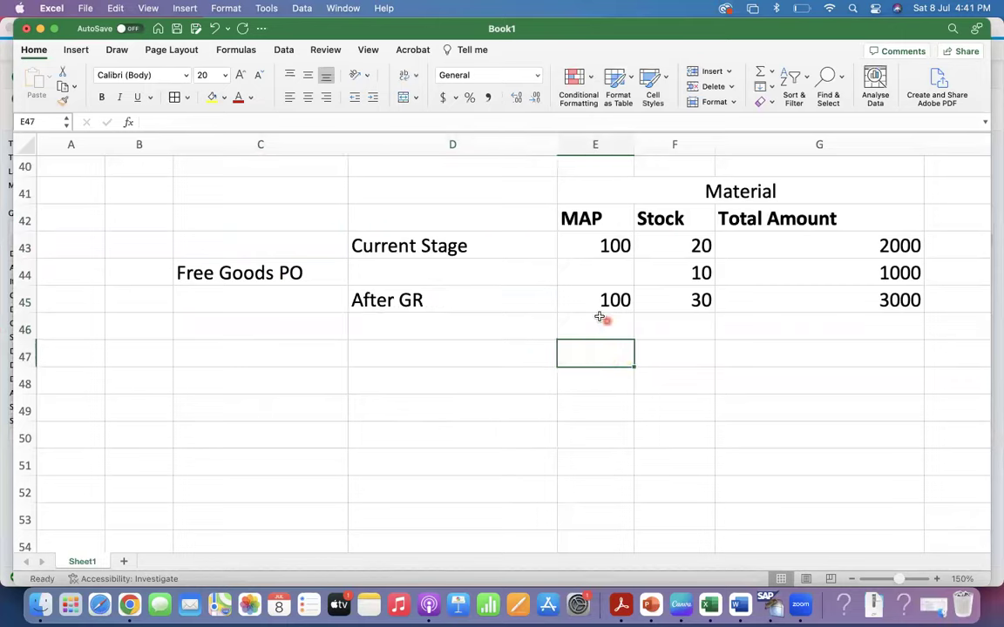
Step: Set the total amount of the Free Goods PO row in G44 to 0
click(466, 300)
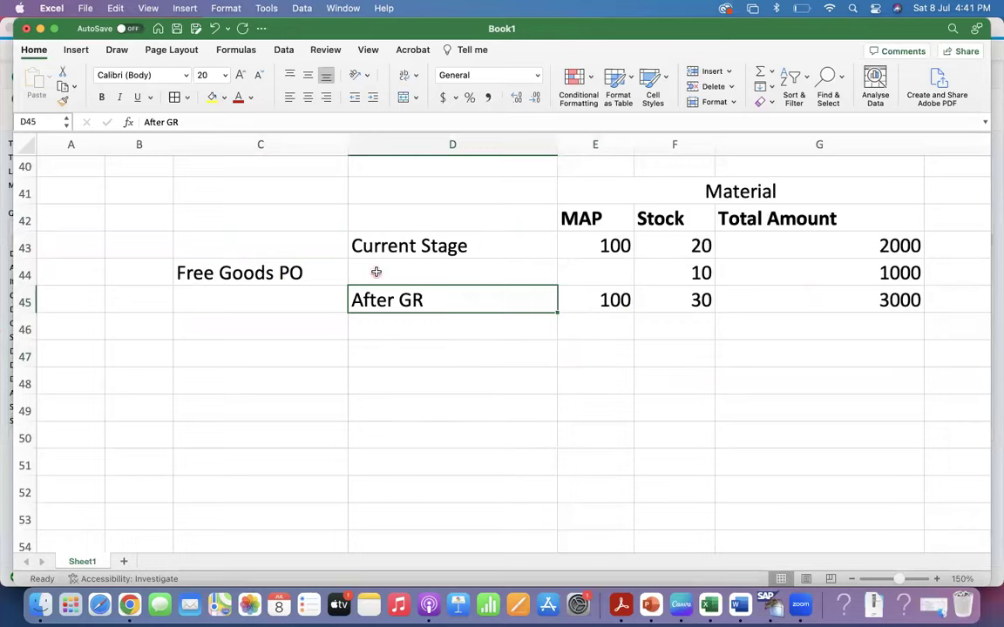
click(418, 271)
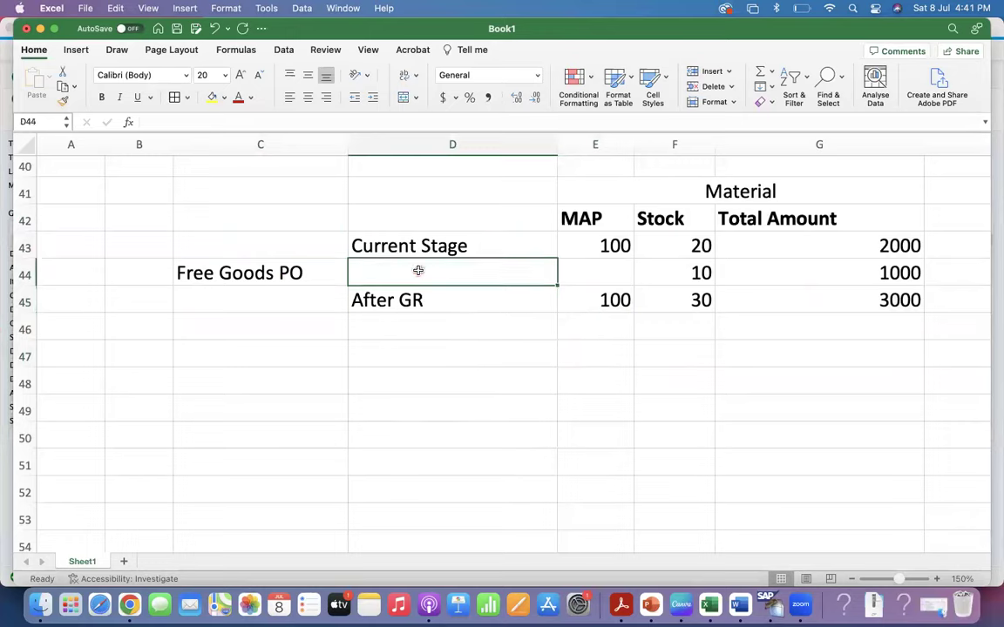
click(686, 270)
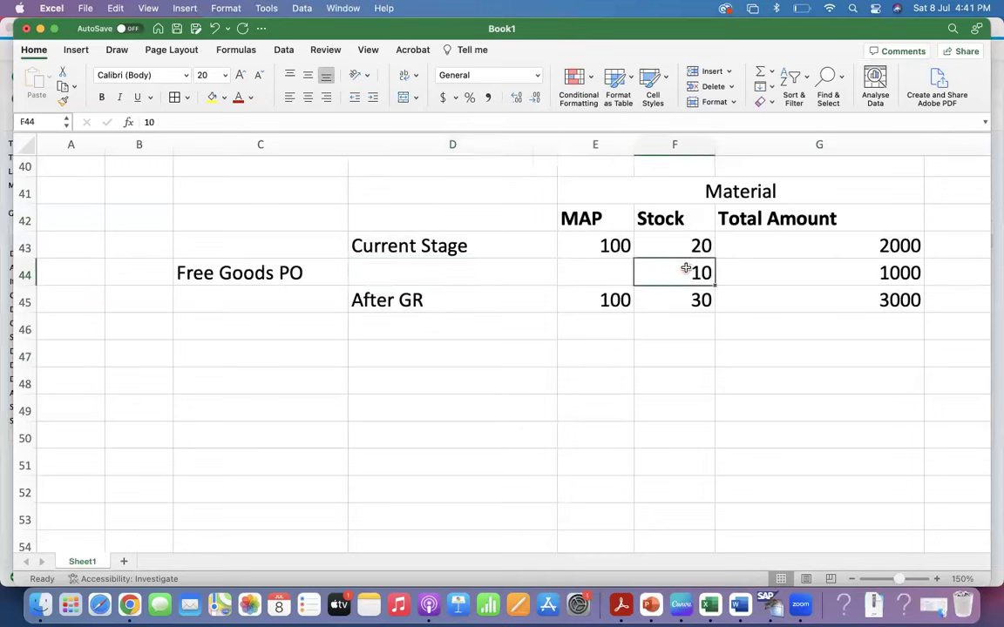
click(858, 267)
key(BackSpace)
text(0)
key(Return)
Step: Set the total amount of the After GR row in G45 to 2000
click(689, 272)
click(696, 299)
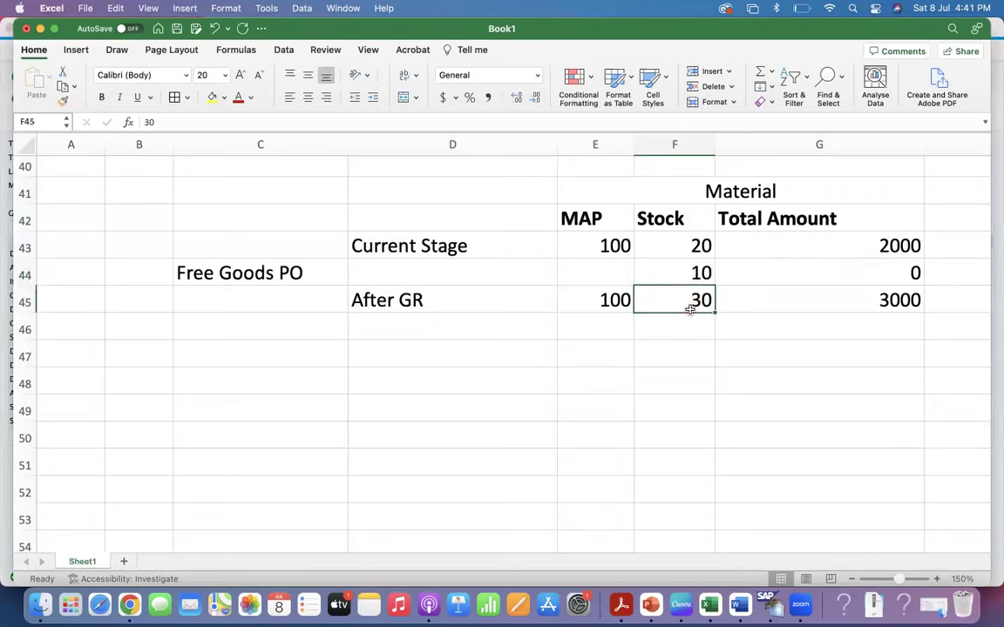
click(900, 300)
text(2000)
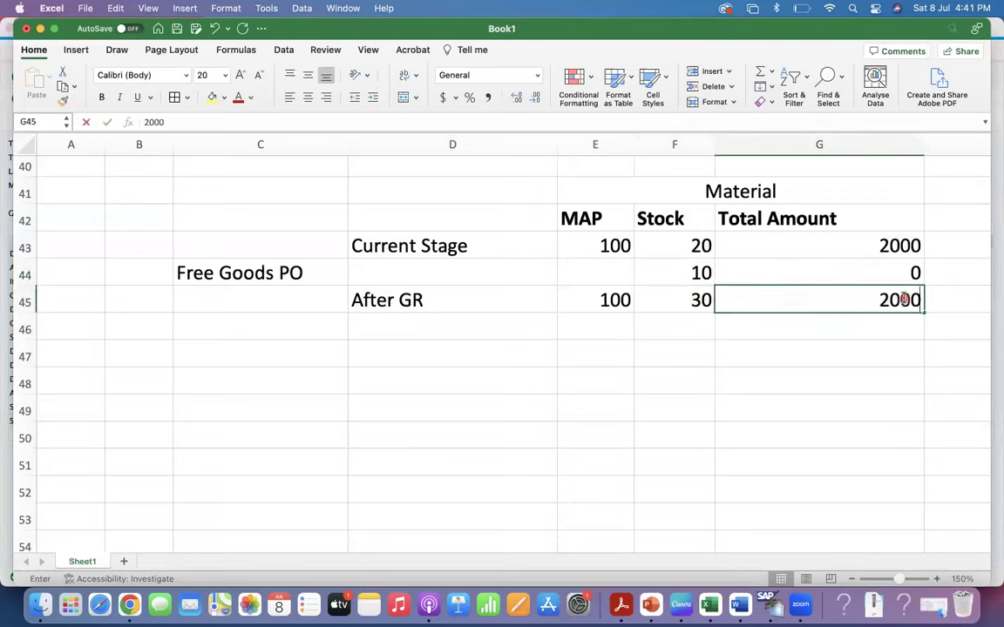
key(Return)
Step: Calculate the After GR MAP in E45 with the formula =G45/F45 and display it with two decimal places
key(Up)
key(Left)
key(Left)
text(=)
key(Right)
key(Right)
text(/)
key(Right)
key(Return)
click(604, 298)
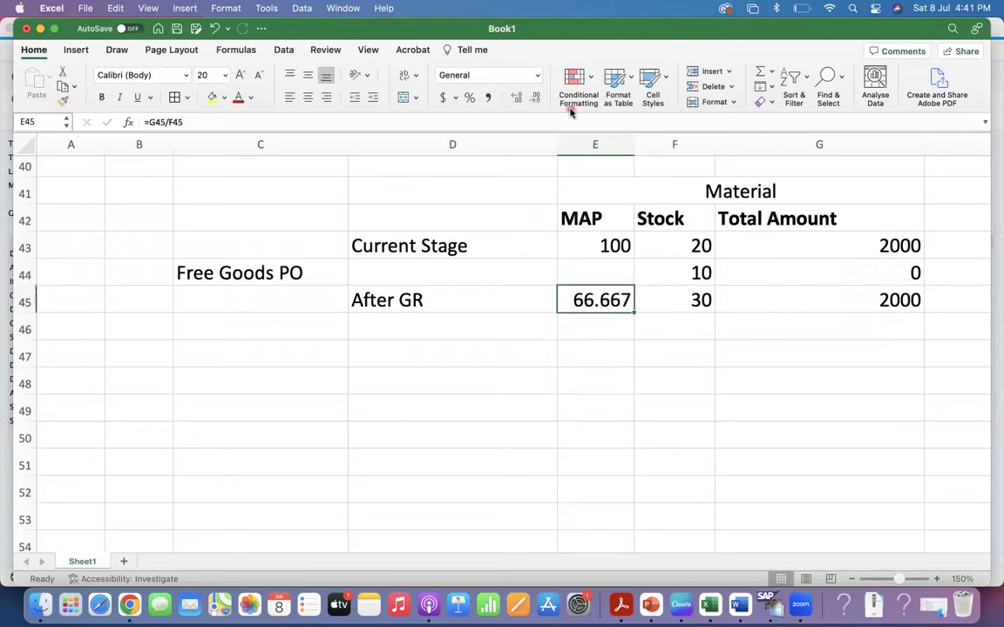
key(Return)
click(535, 98)
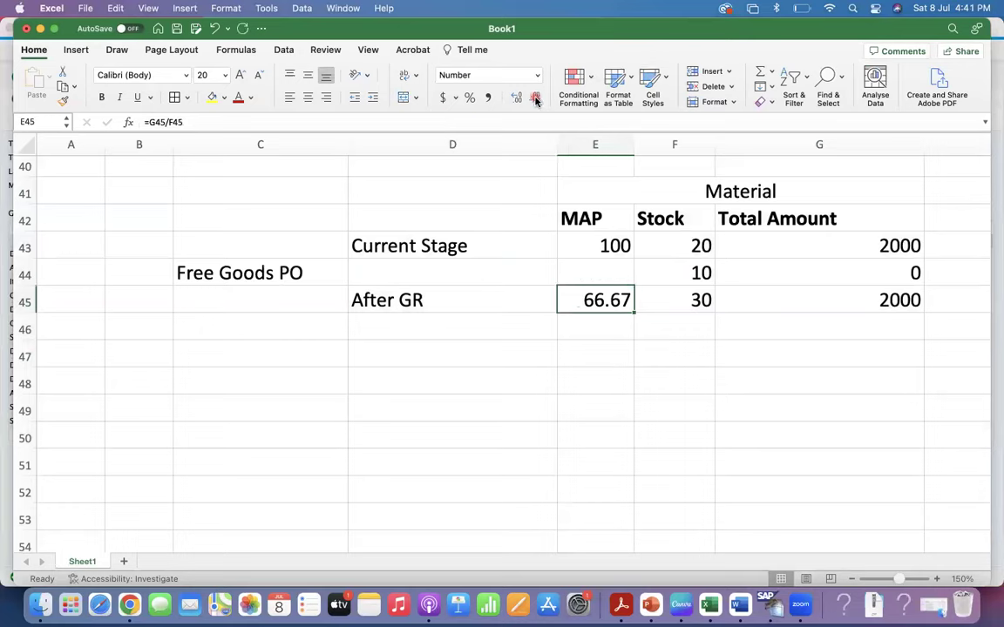
Step: Review the total amount, stock and MAP of the After GR row
click(565, 352)
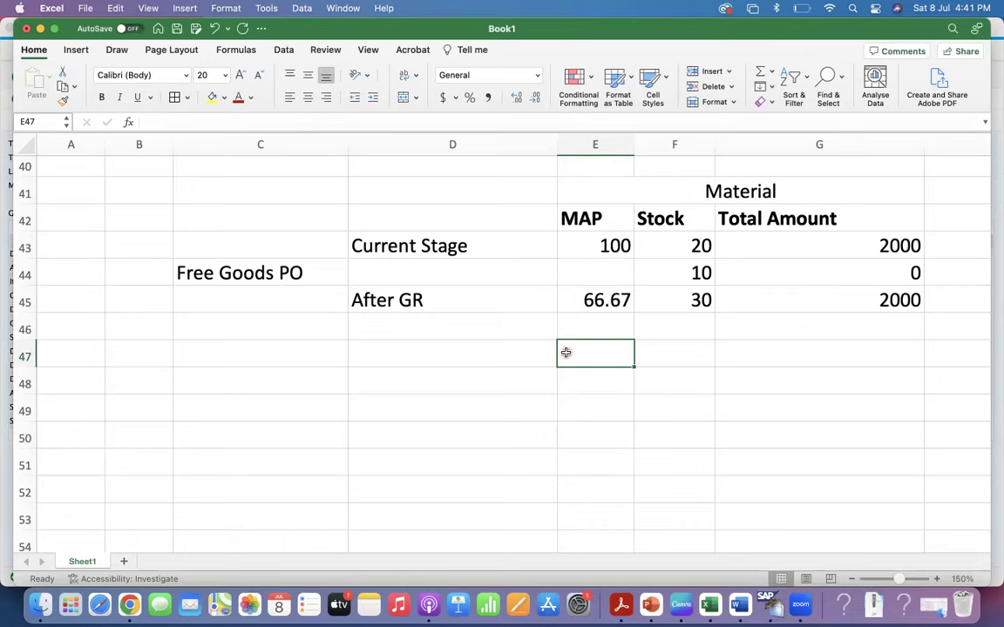
click(851, 291)
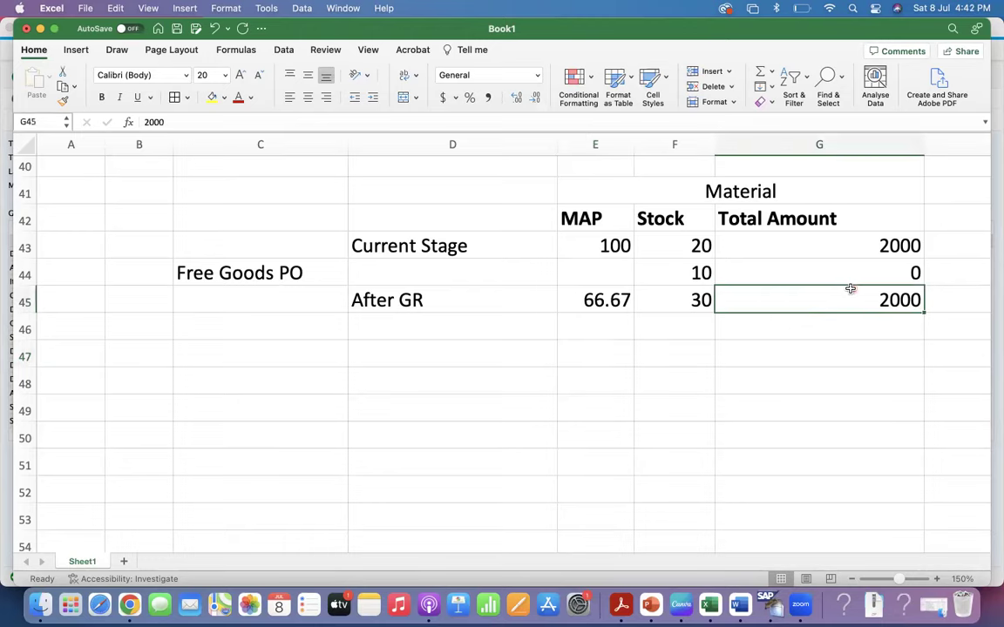
click(679, 299)
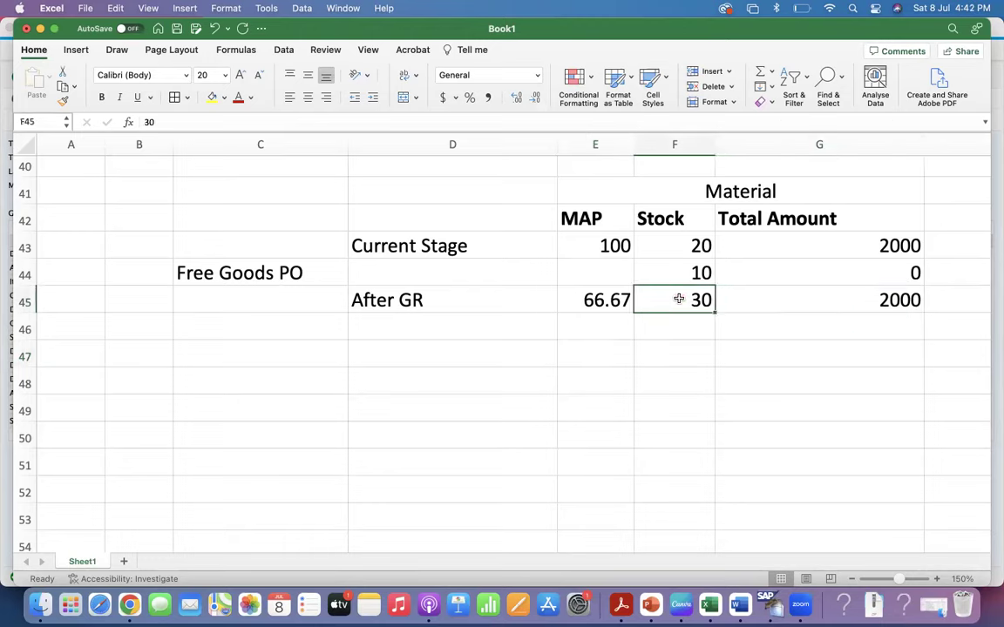
click(588, 296)
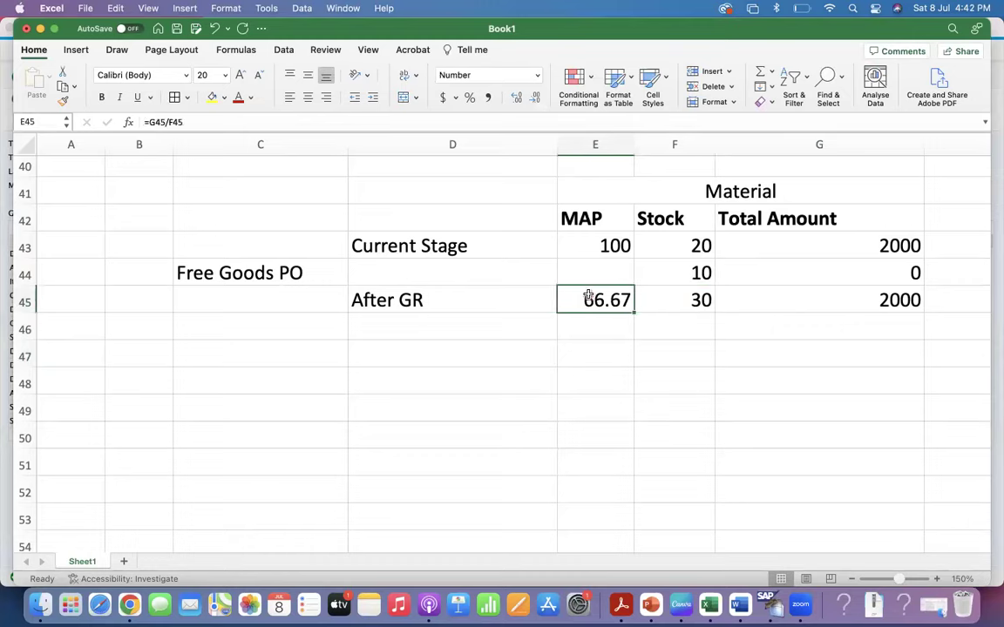
Step: Switch to SAP GUI and open the purchase order display with transaction ME23N
key(super+Tab)
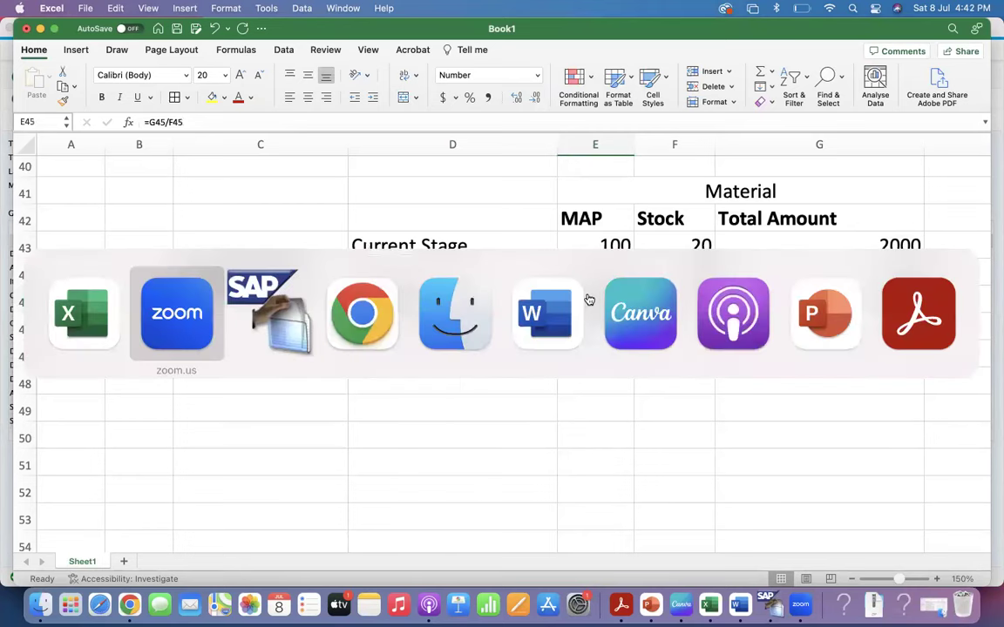
key(super+Tab)
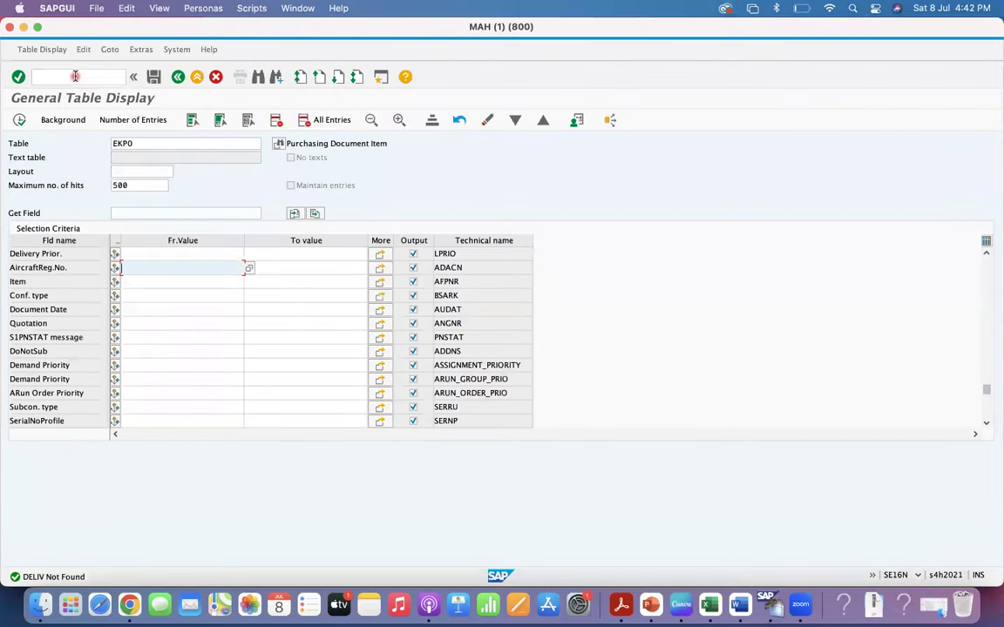
click(71, 78)
text(/NM)
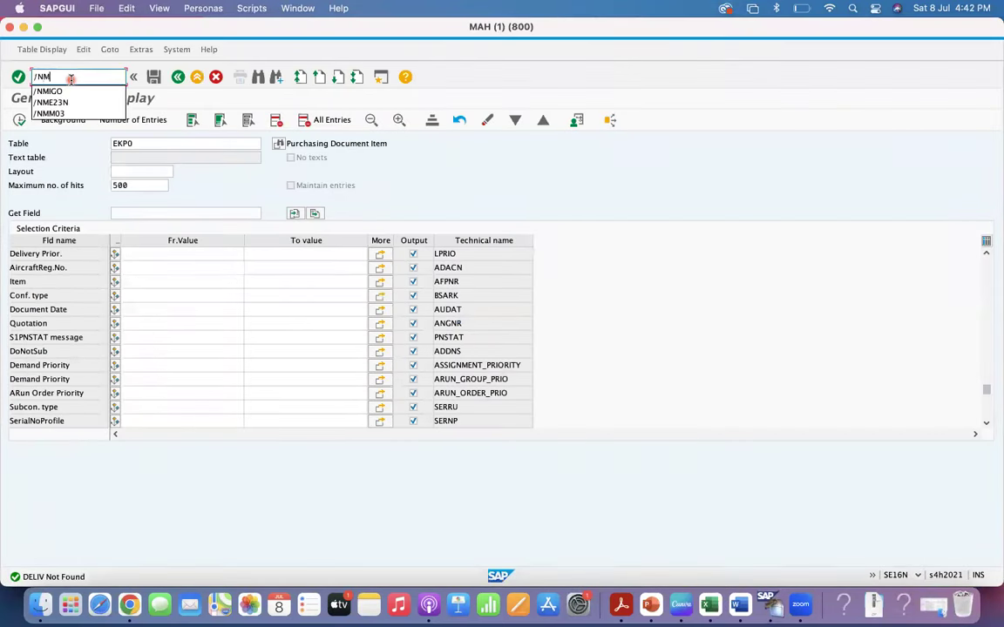
text(E23N)
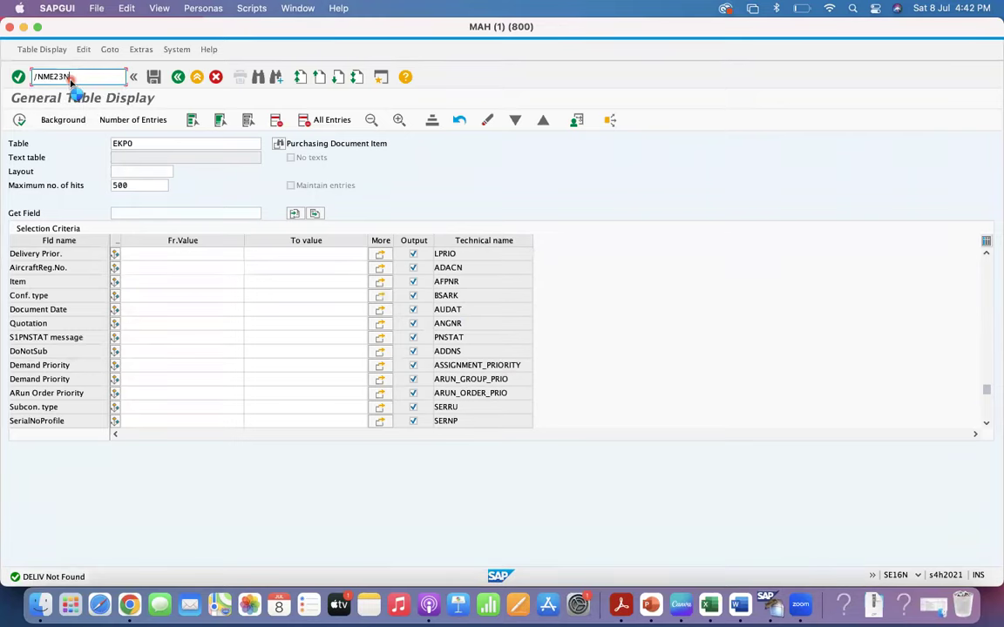
key(Return)
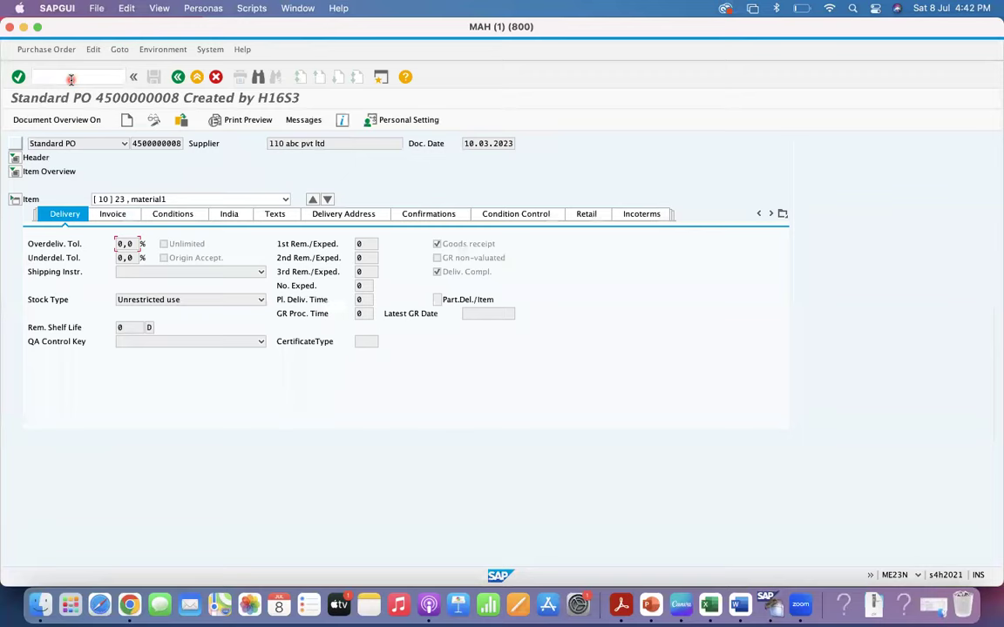
Step: Put the purchase order into change mode with its item overview expanded, and examine item 10's net price and invoice settings
click(15, 171)
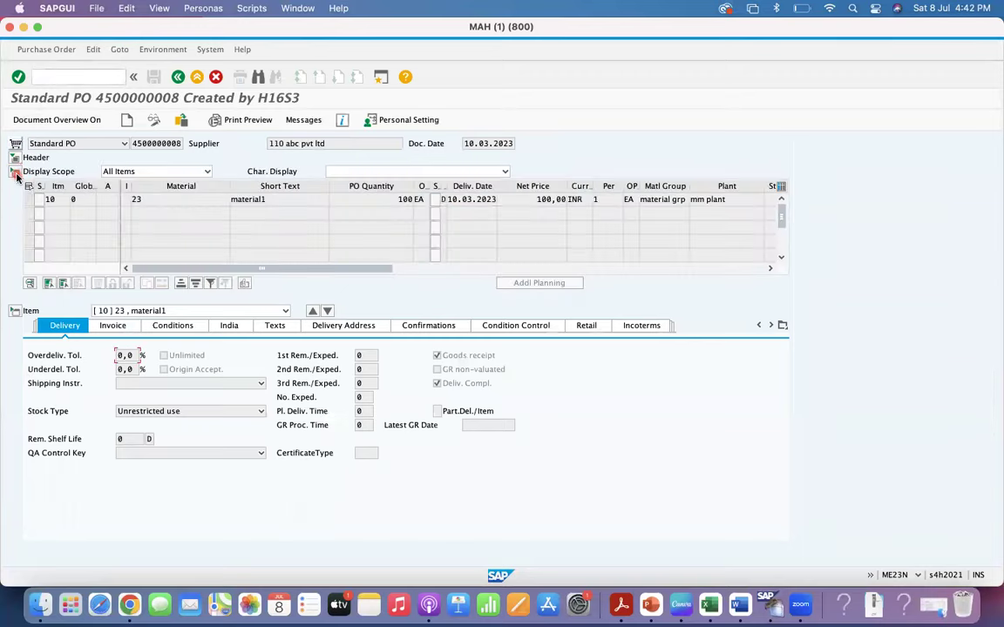
click(153, 122)
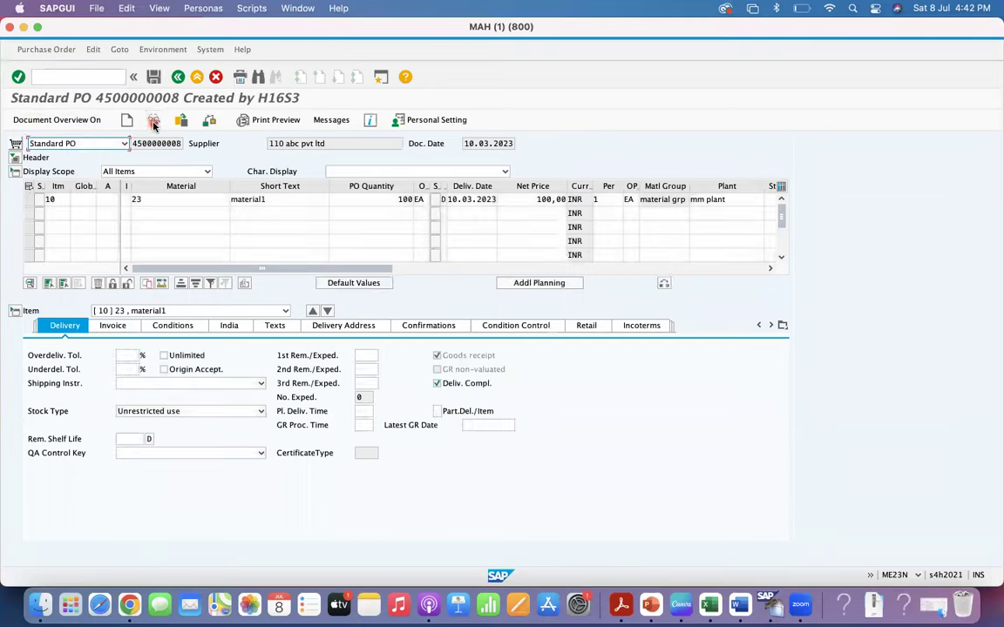
click(528, 199)
drag(528, 199, 568, 200)
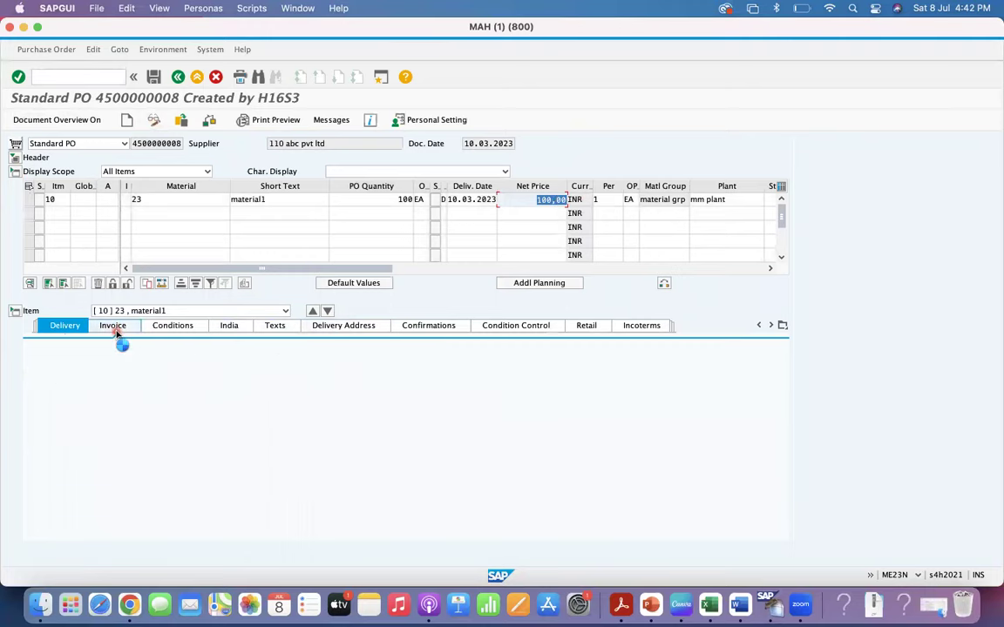
click(114, 327)
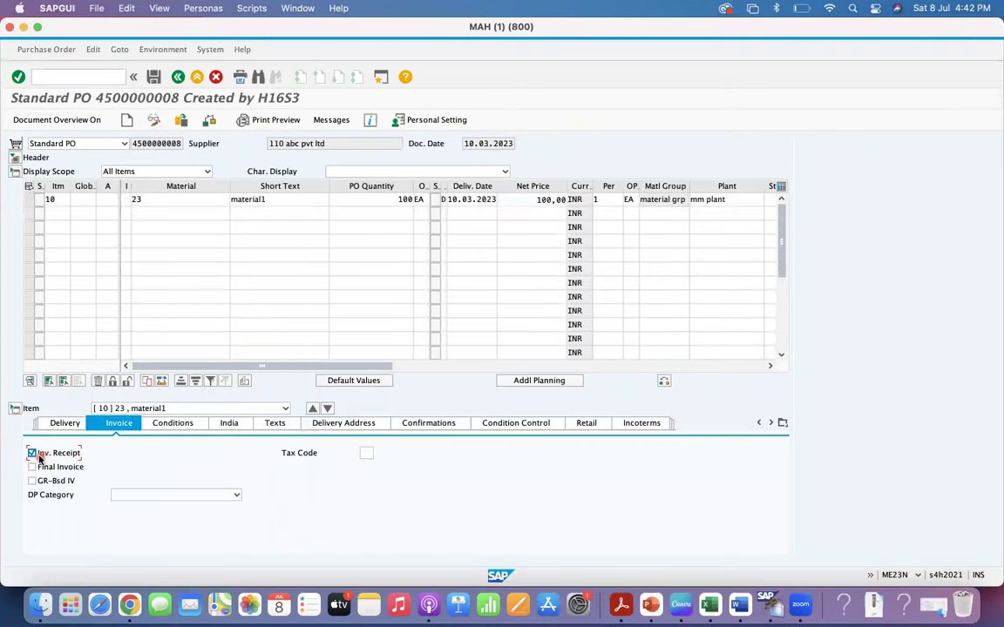
Step: Mark item 10 as a free item and check the purchase order for errors
drag(331, 368, 590, 366)
click(642, 199)
click(564, 312)
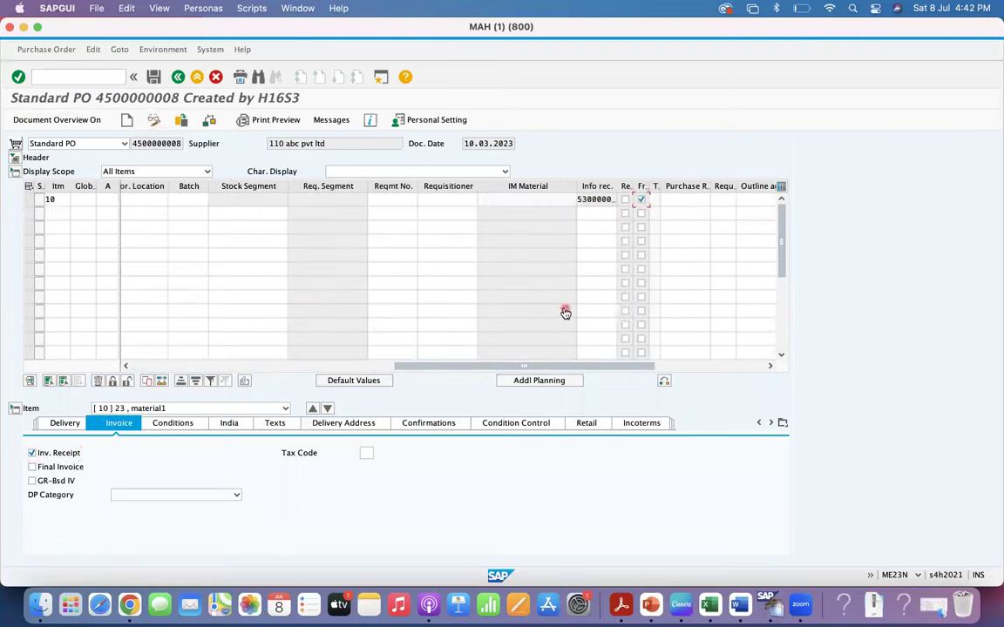
click(210, 124)
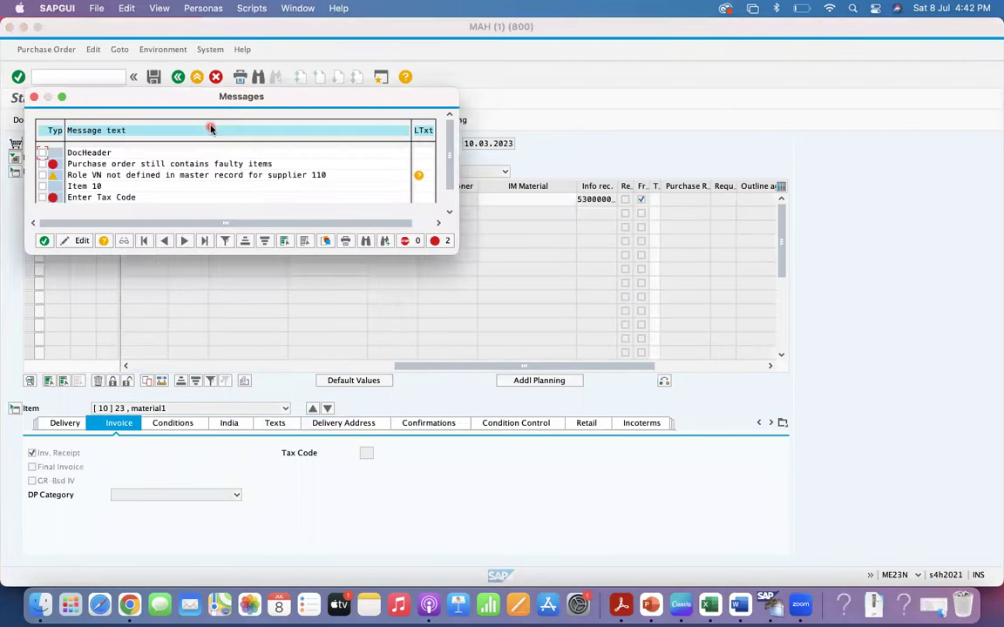
click(46, 241)
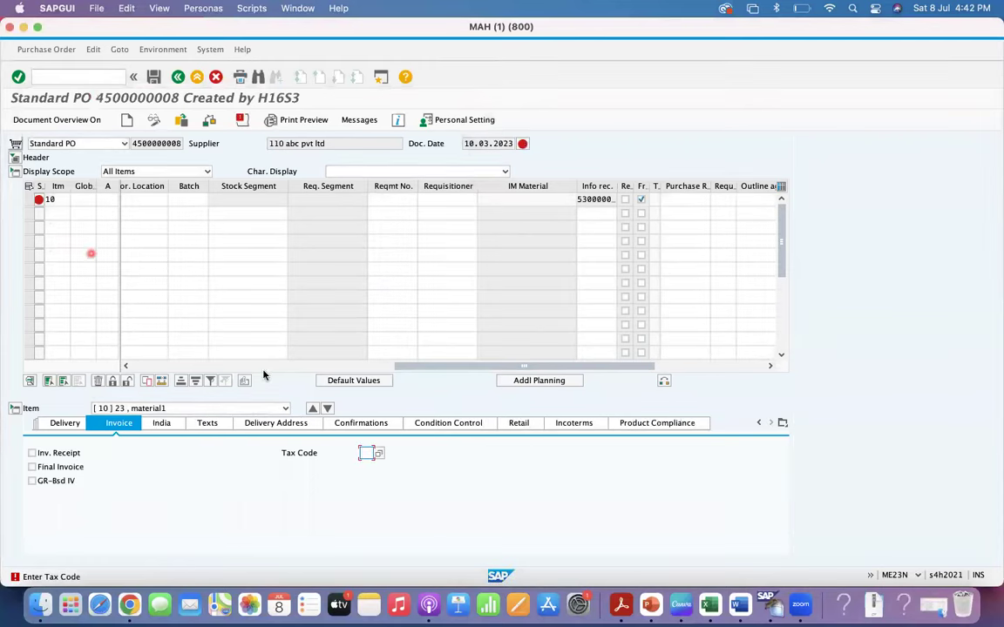
Step: Assign tax code 02 (GST TAX for 18%) to item 10 and review its net price in the item overview
click(378, 453)
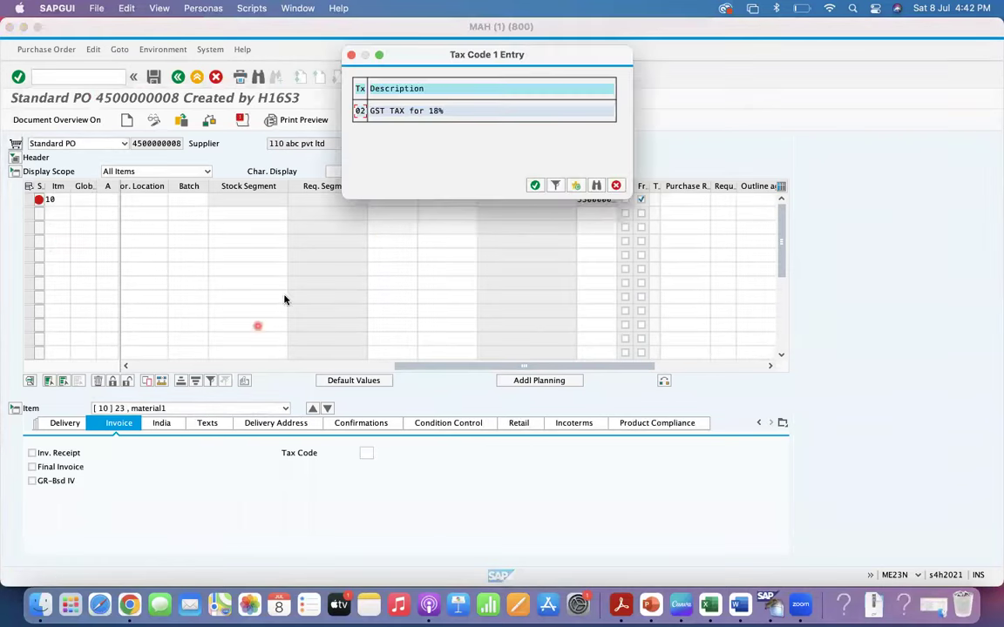
double_click(360, 112)
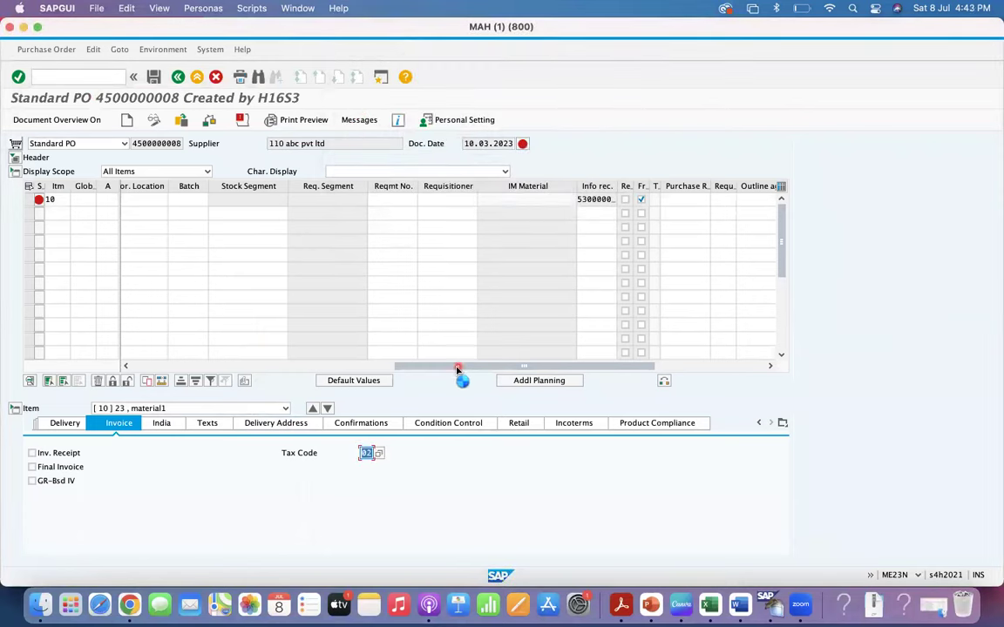
drag(444, 506, 123, 506)
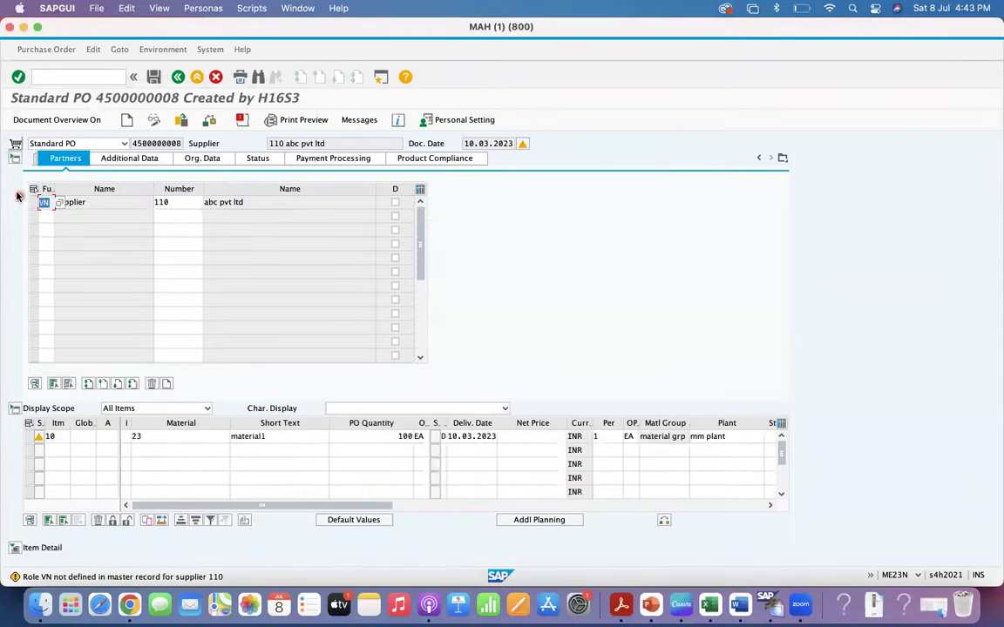
click(14, 159)
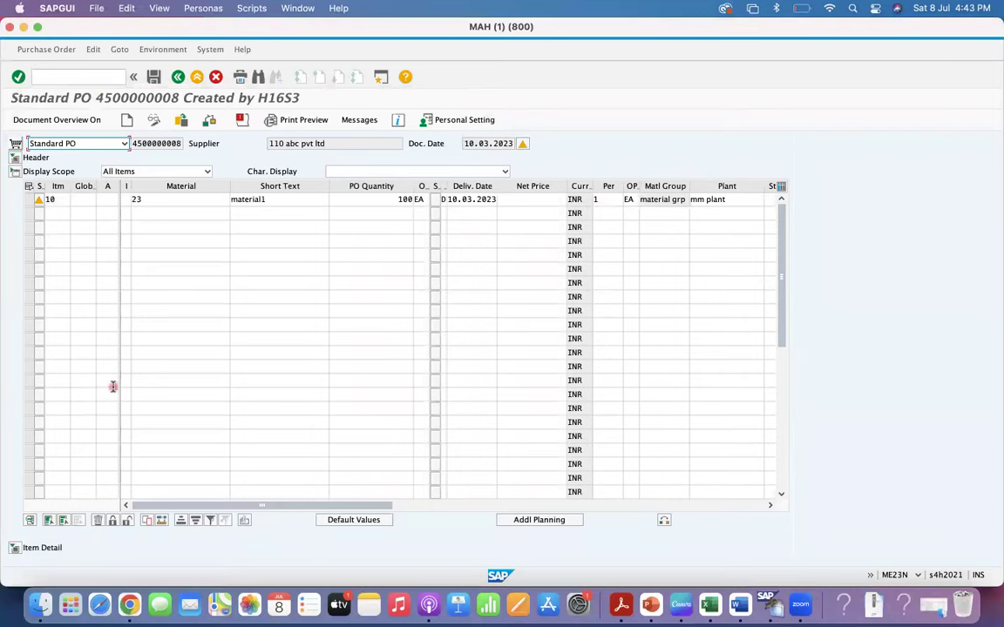
click(15, 548)
click(544, 200)
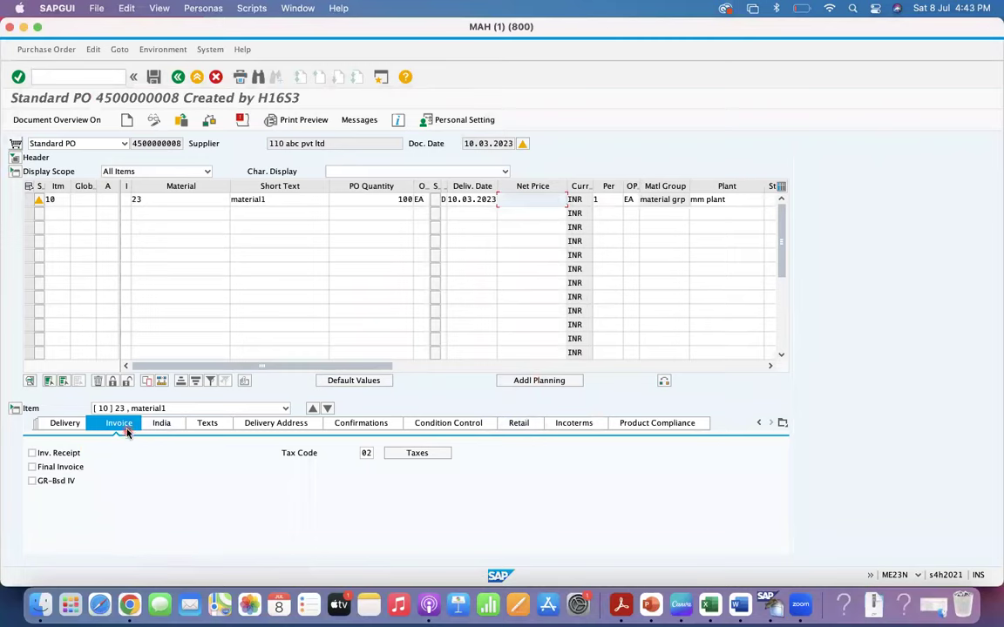
Step: Reactivate the invoice receipt indicator for item 10, then check and save the purchase order
click(33, 453)
click(32, 453)
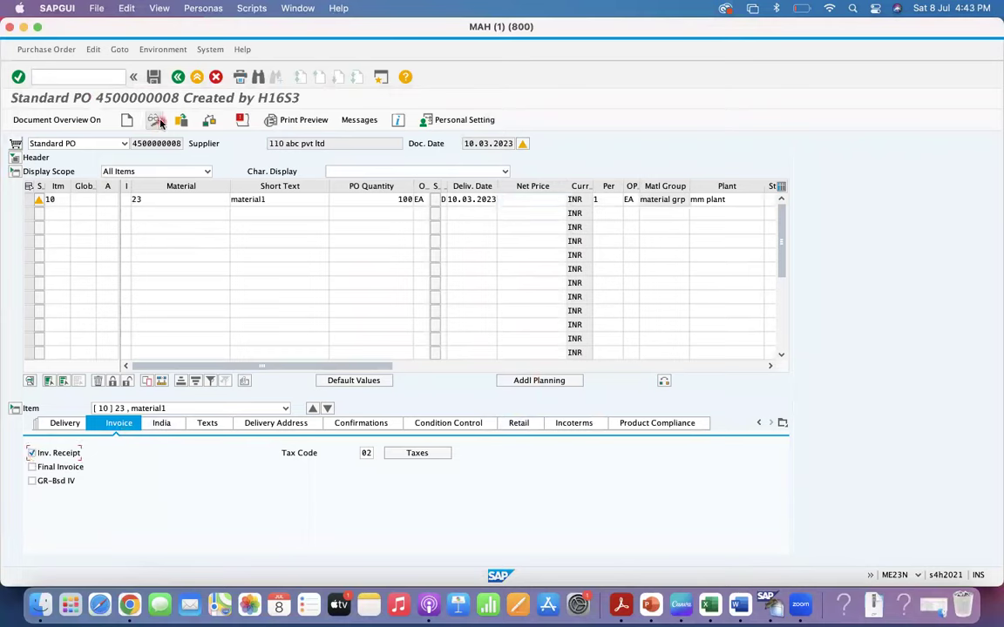
click(209, 122)
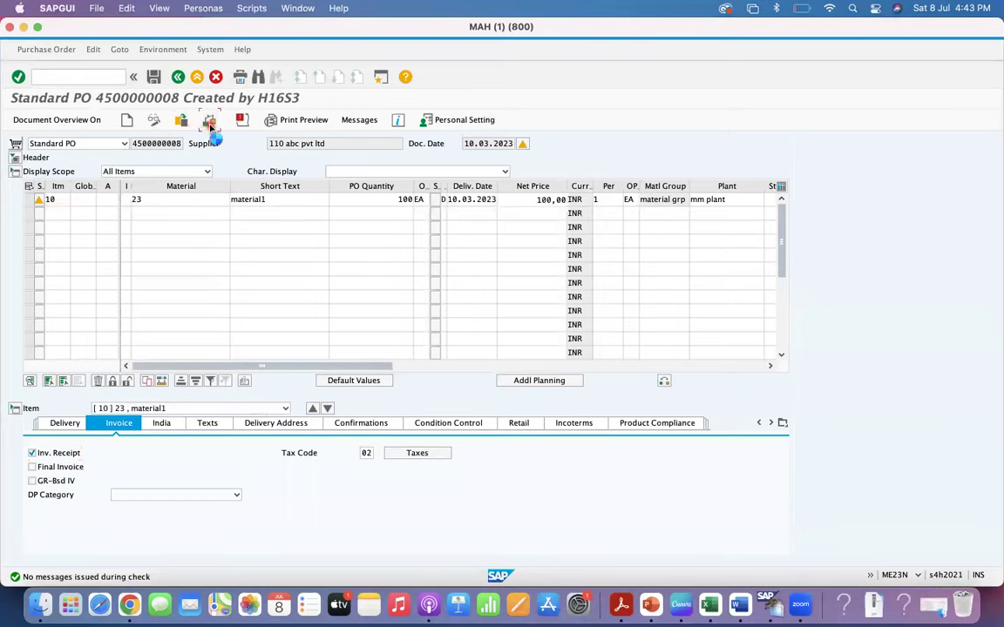
click(154, 77)
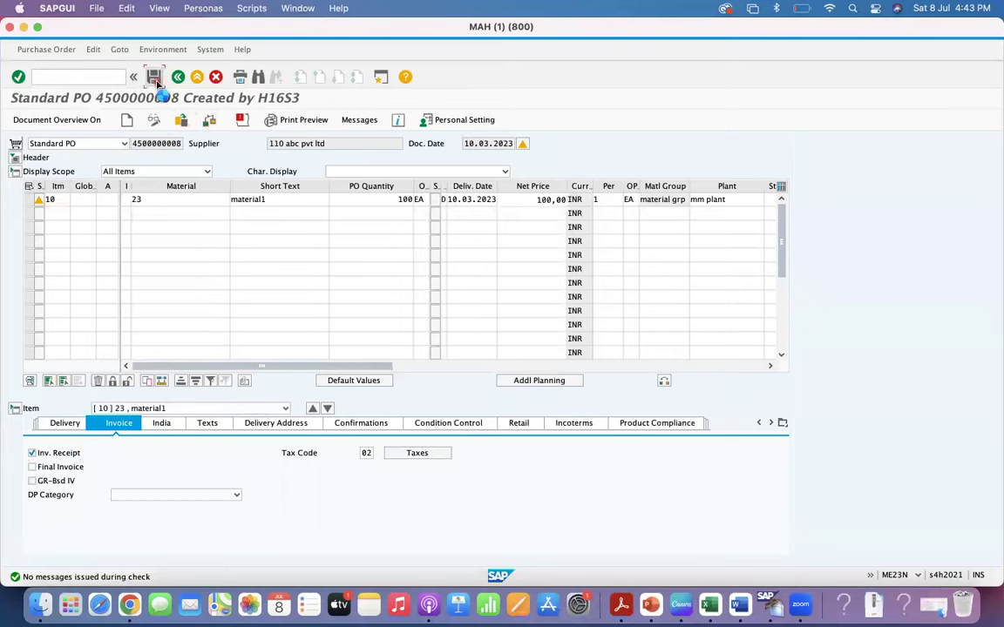
Step: Reopen the same purchase order, flag item 10 as free again, and save it after a check
click(181, 121)
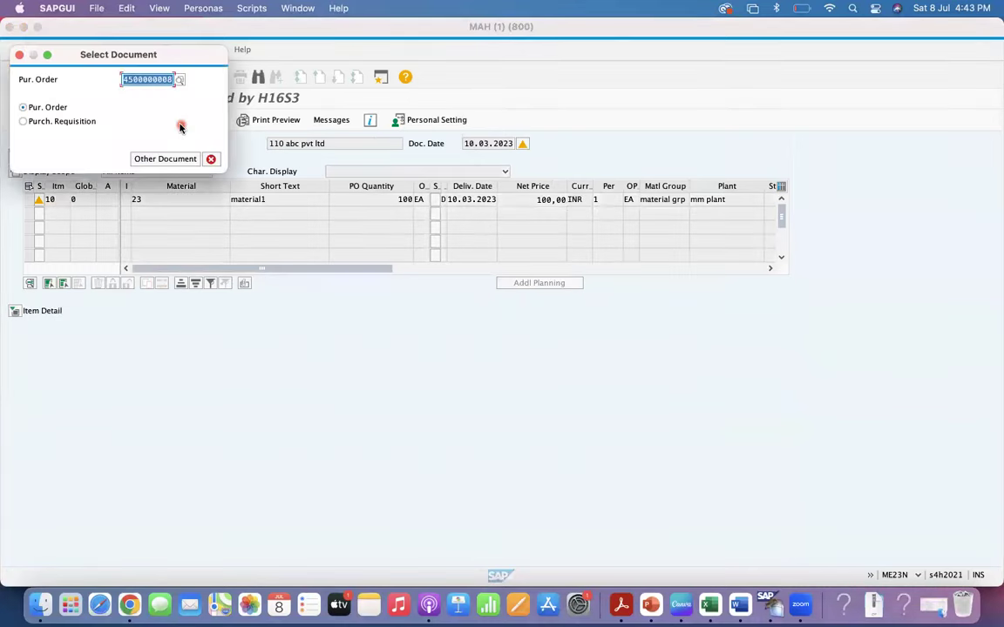
key(Return)
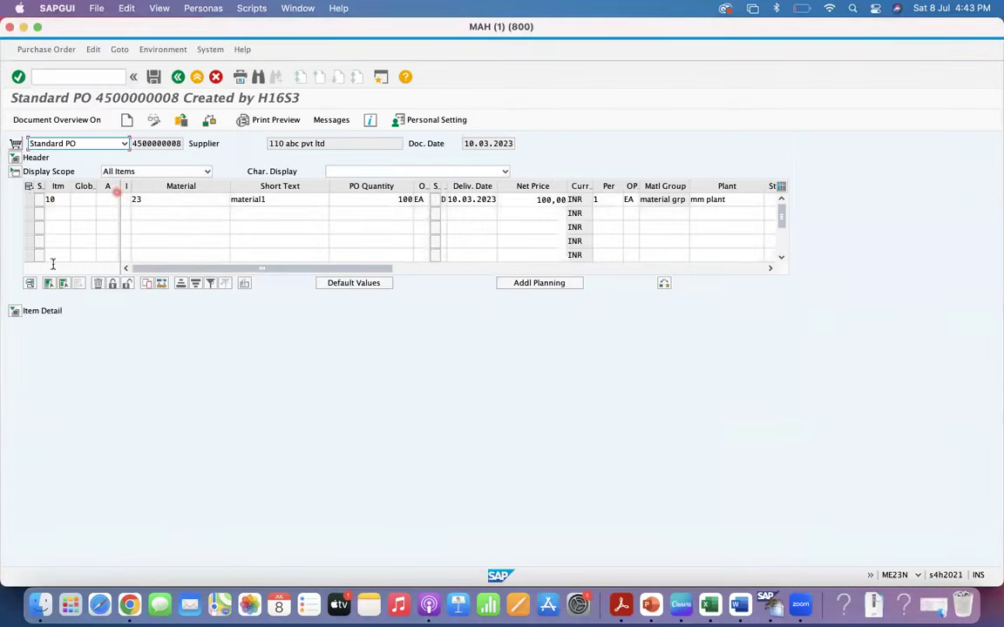
click(15, 311)
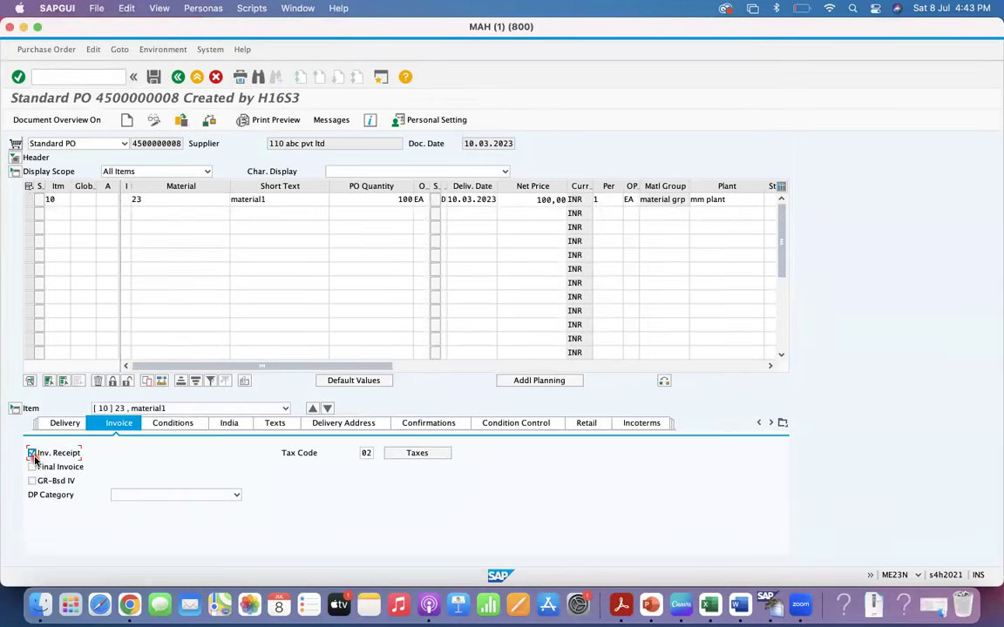
drag(138, 366, 509, 375)
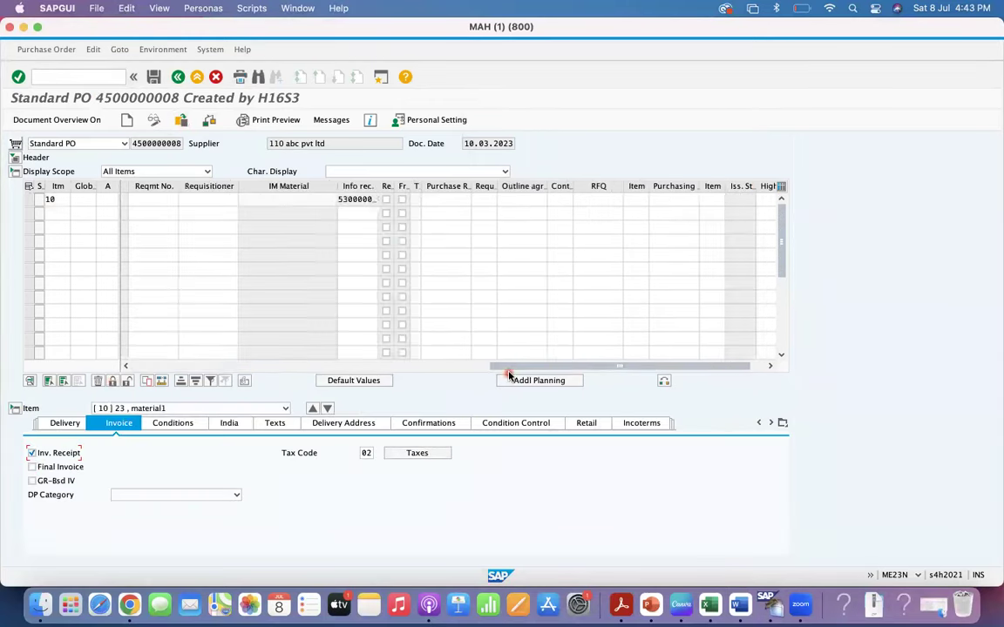
click(404, 200)
click(209, 121)
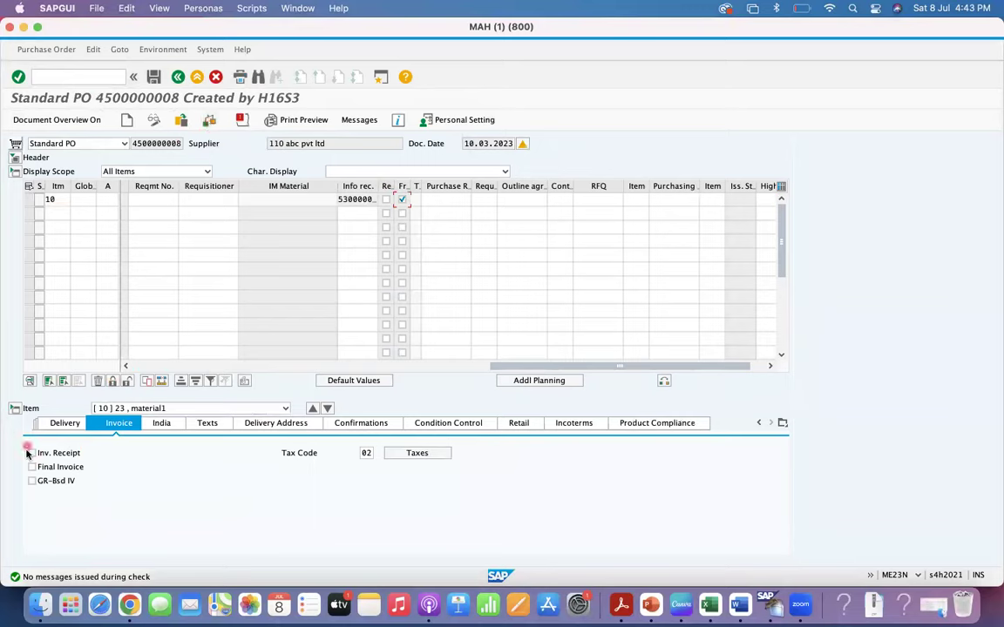
click(153, 77)
Step: Reopen the saved free-item purchase order and examine item 10's invoice receipt indicator and net price
click(182, 120)
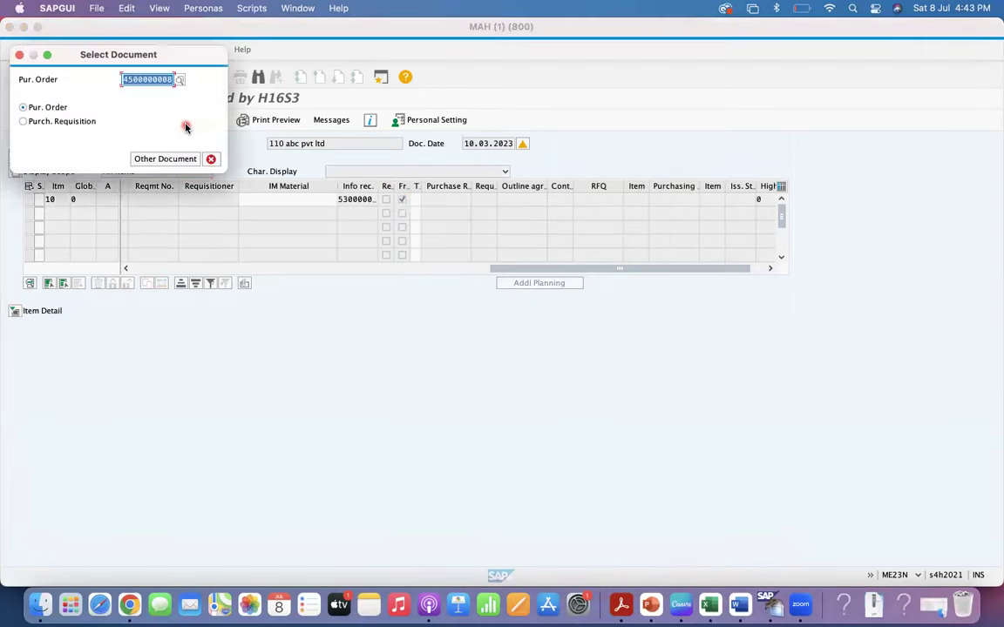
key(Return)
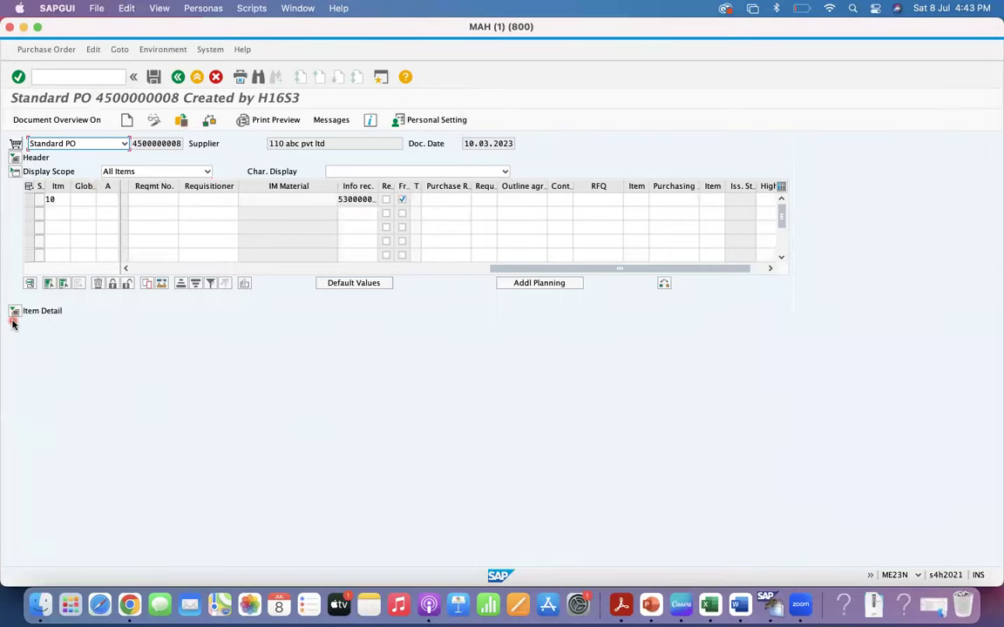
click(15, 311)
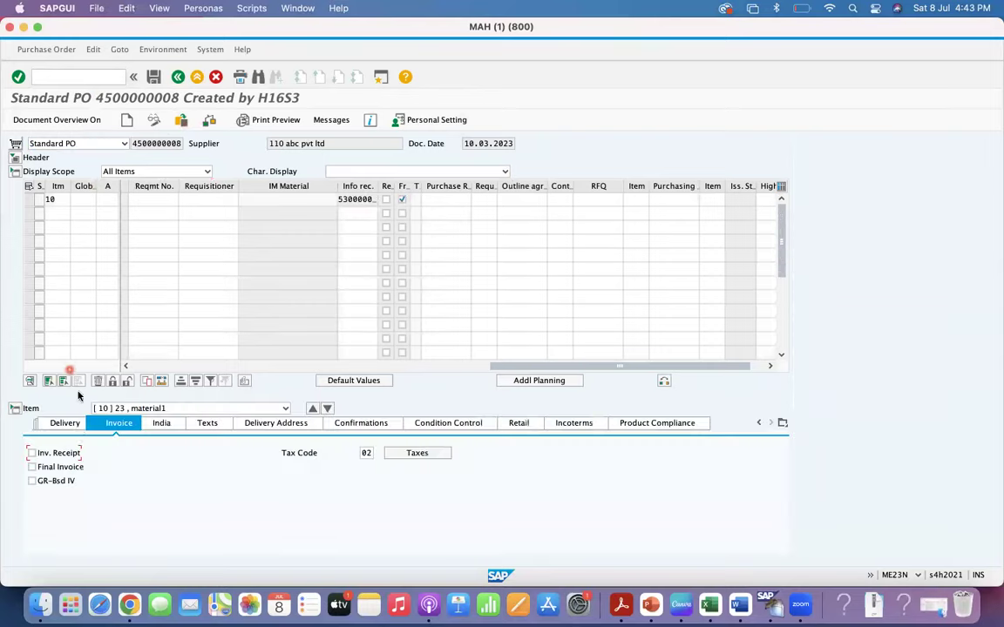
click(35, 453)
drag(527, 367, 48, 351)
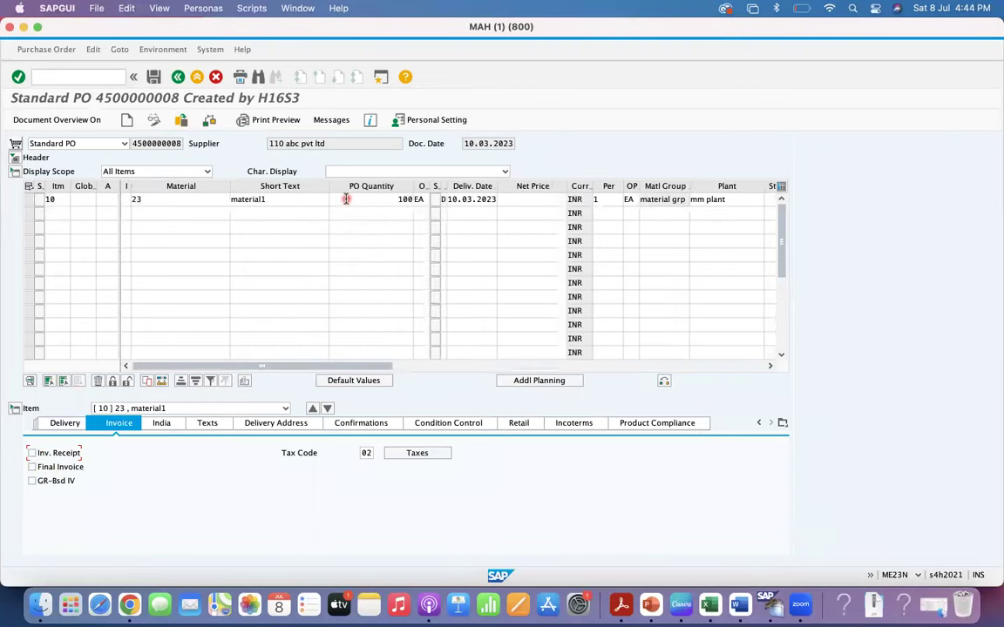
click(520, 205)
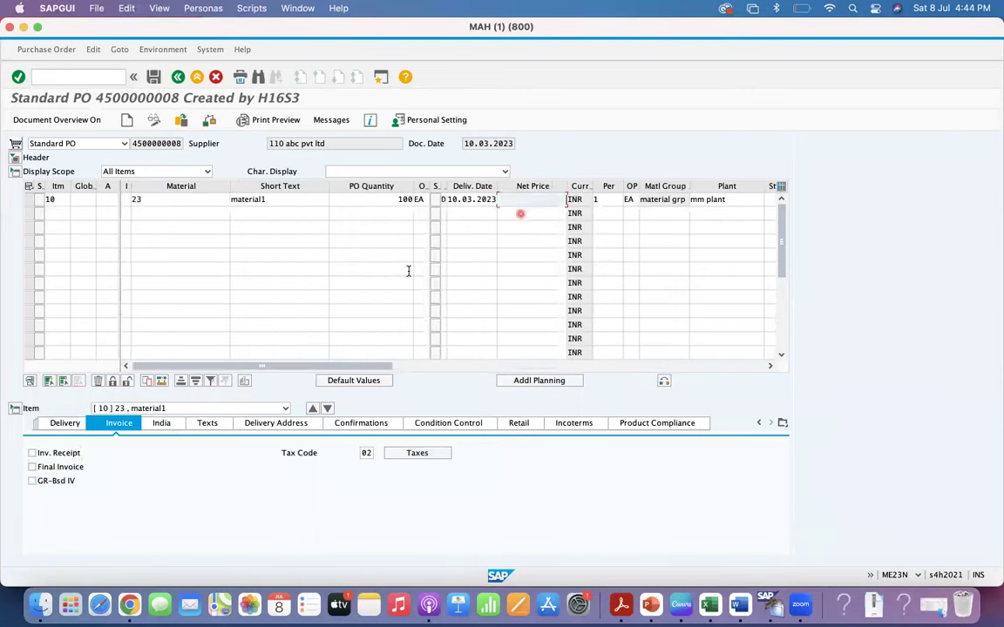
Step: Turn on invoice receipt for the free item, check and save the purchase order, and return to the Excel workbook
click(31, 453)
click(210, 121)
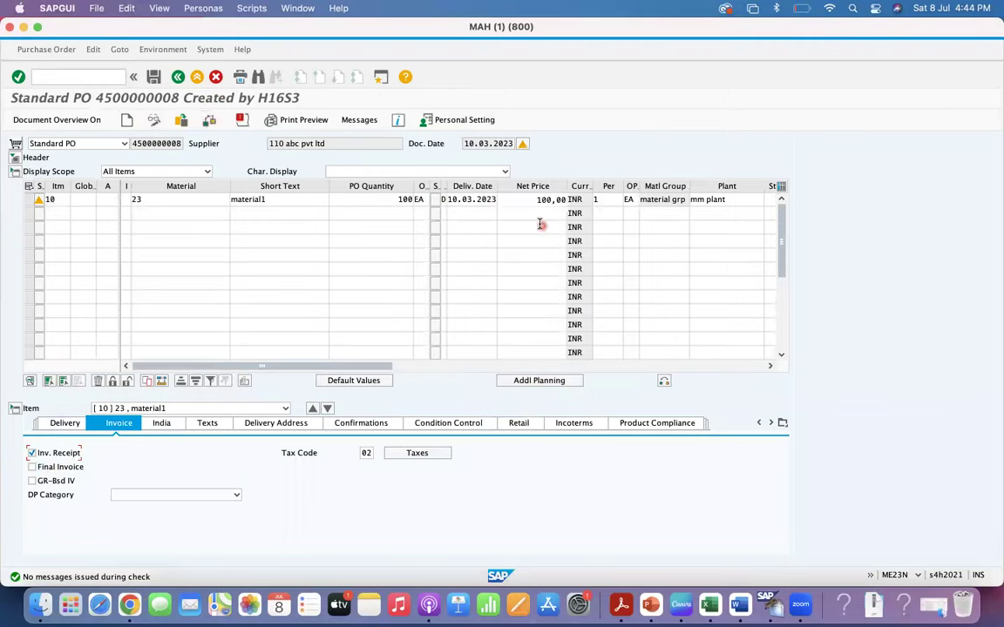
drag(209, 369, 601, 371)
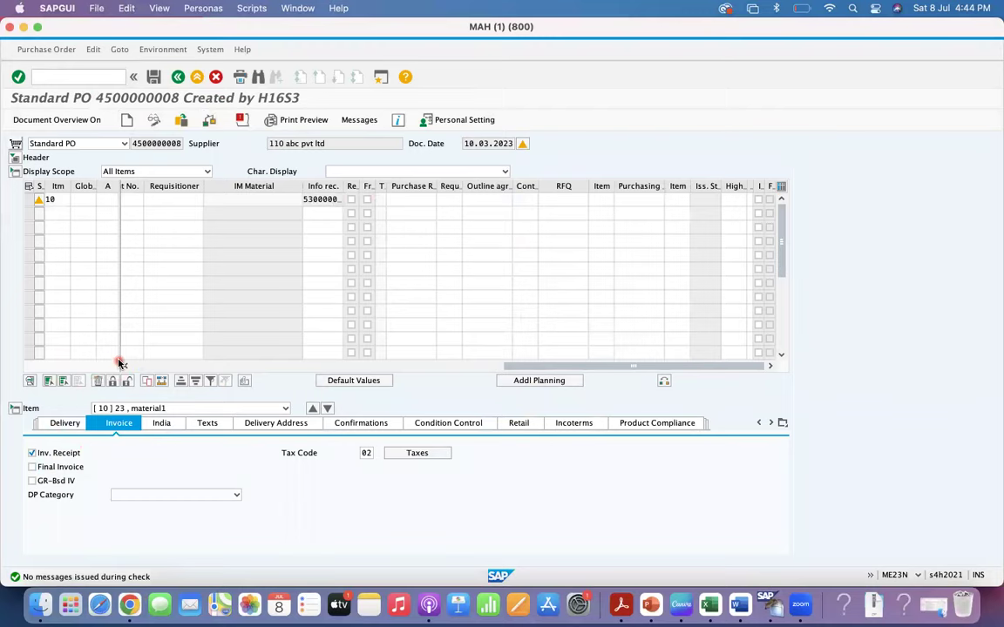
drag(536, 366, 134, 376)
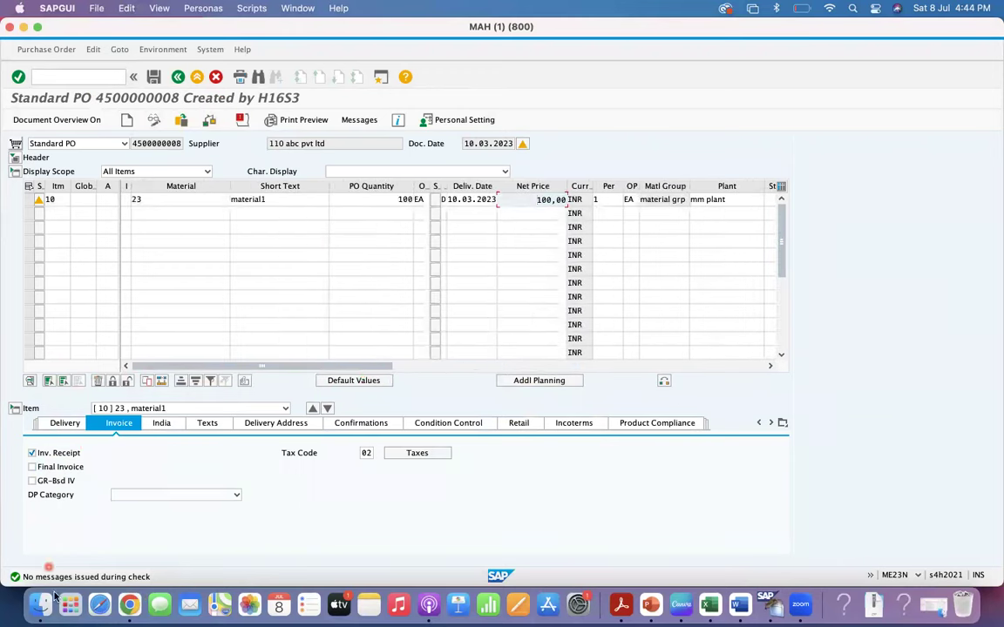
click(153, 78)
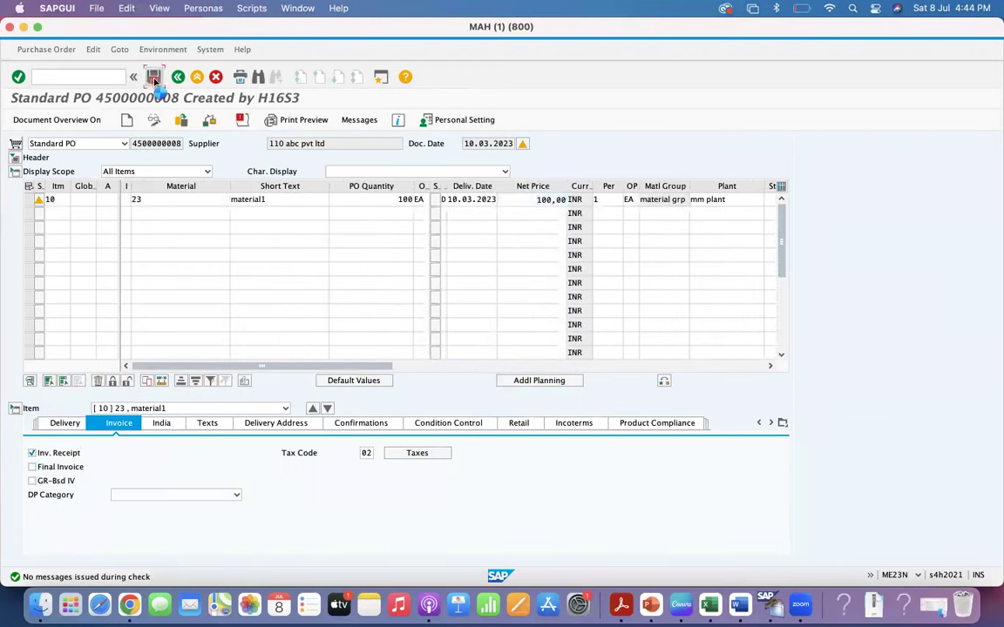
key(super+Tab)
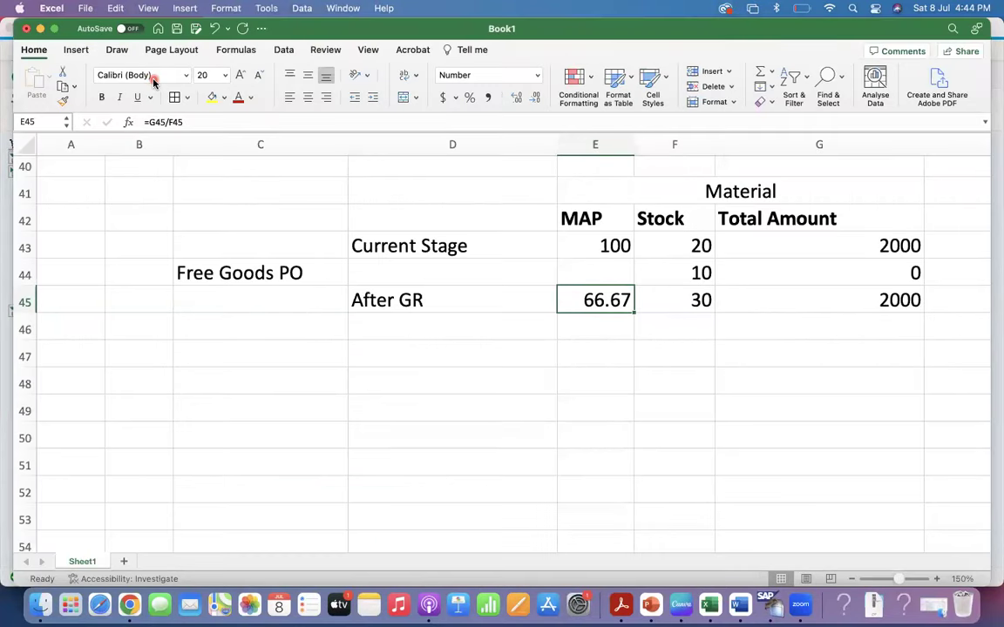
Step: Switch to Chrome and highlight the answer results and explanation of the free goods receipt quiz
key(super+Tab)
key(super+Tab)
key(super+Tab)
key(super+Tab)
key(super+Tab)
key(super+Tab)
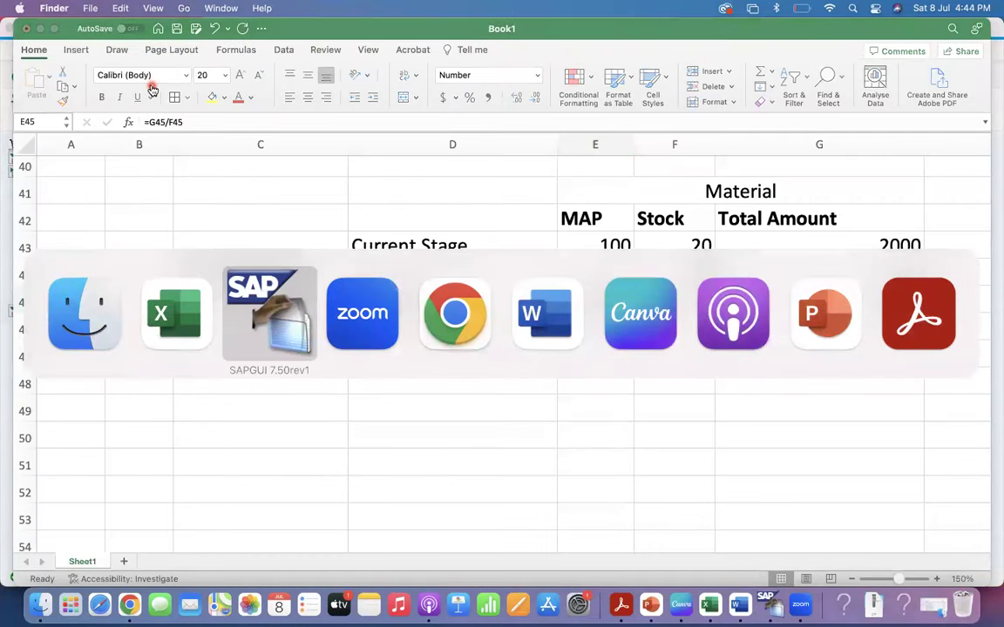
key(super+Tab)
key(super+Tab)
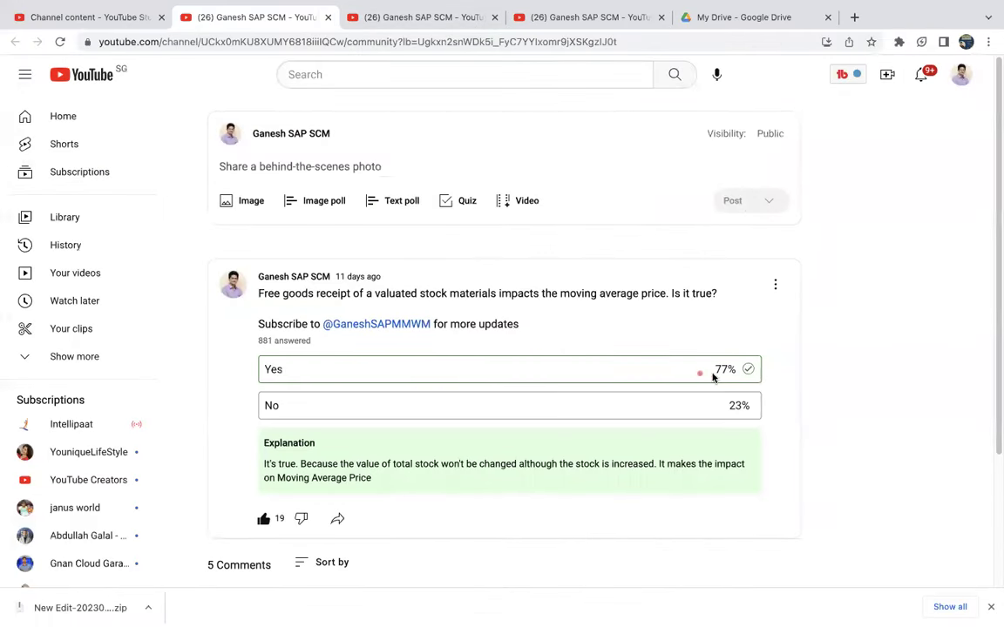
drag(701, 371, 296, 521)
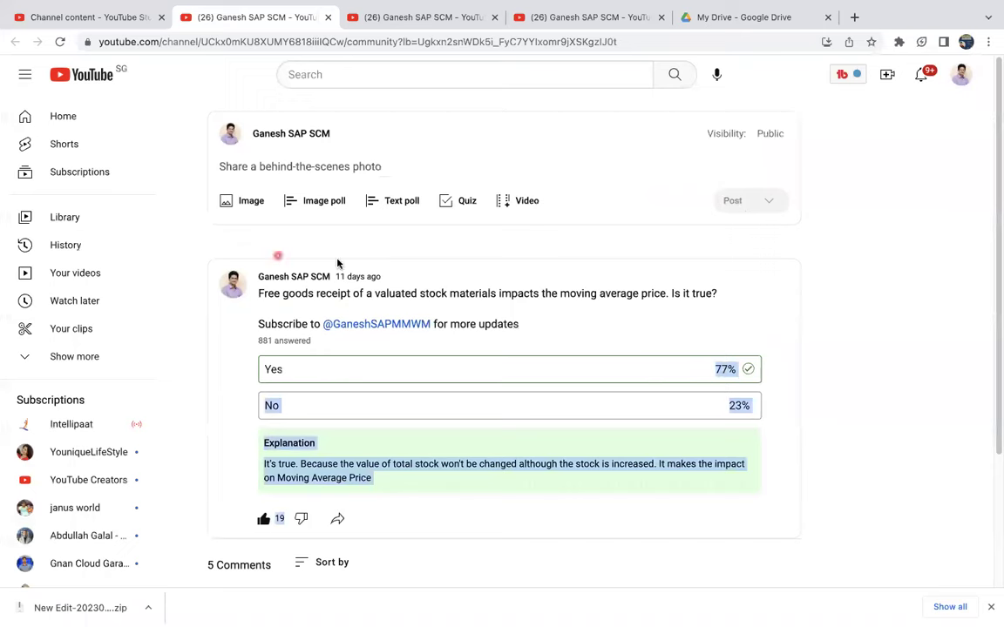
Step: Close the free goods receipt quiz and the invoice tolerance quiz pages
click(326, 19)
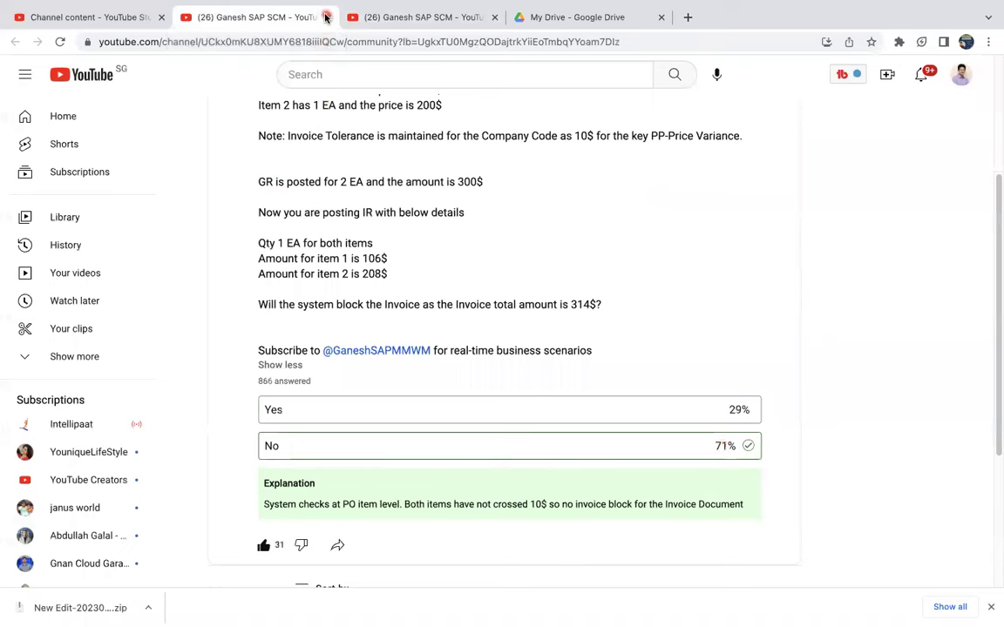
middle_click(295, 15)
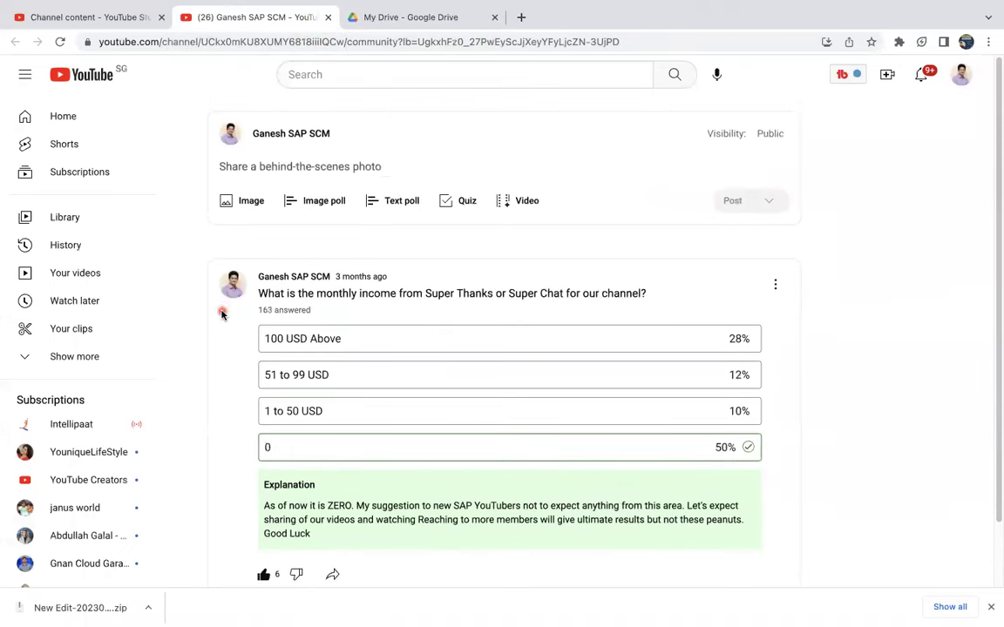
Step: Look over the channel's quiz posts in YouTube Studio, and return to the quiz about monthly Super Thanks income
mouse_move(98, 7)
click(110, 51)
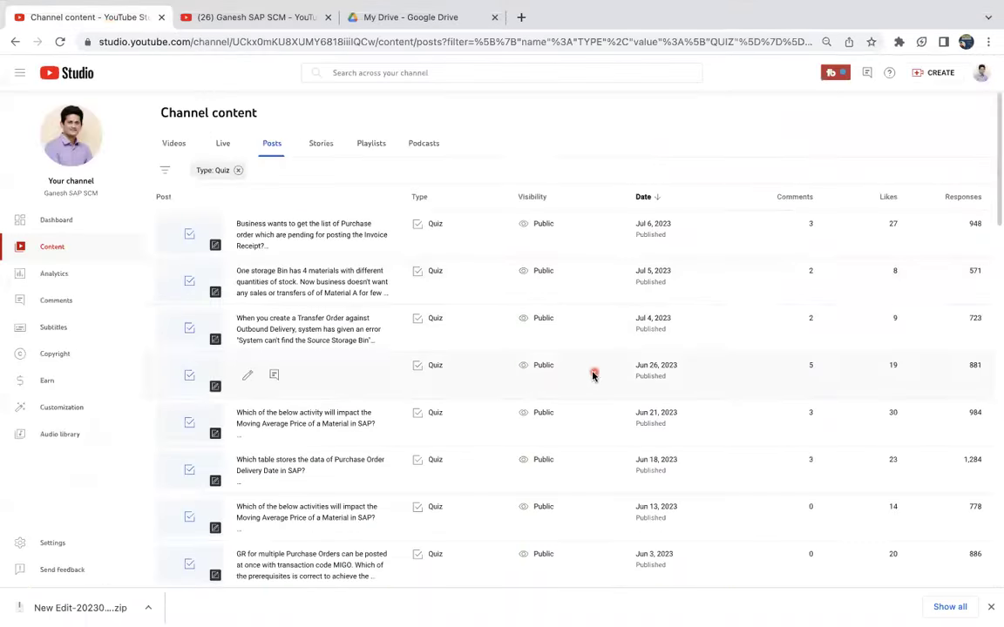
scroll(523, 349, down, 2)
click(261, 19)
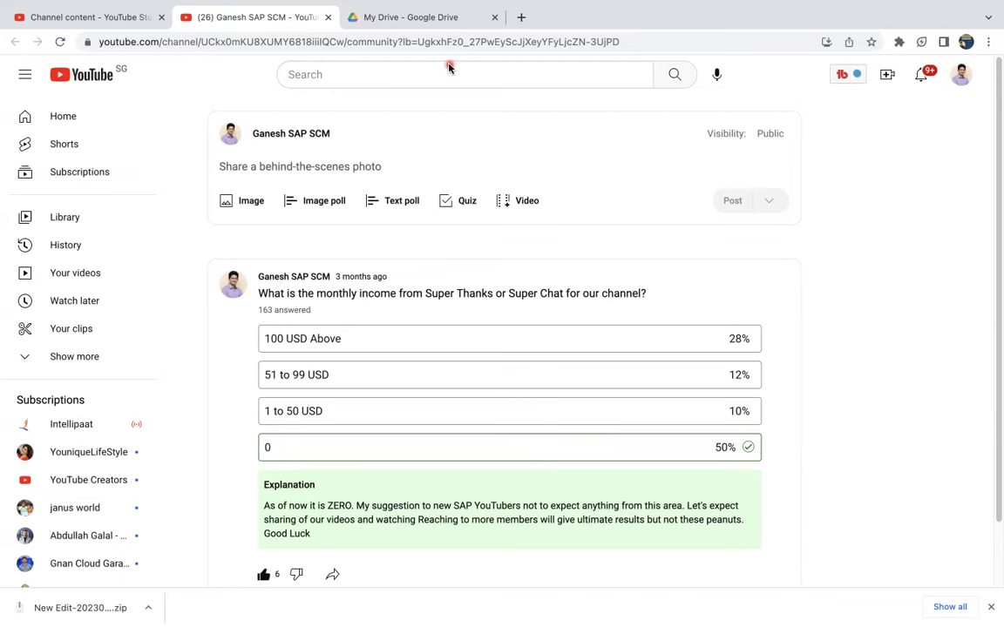
mouse_move(520, 4)
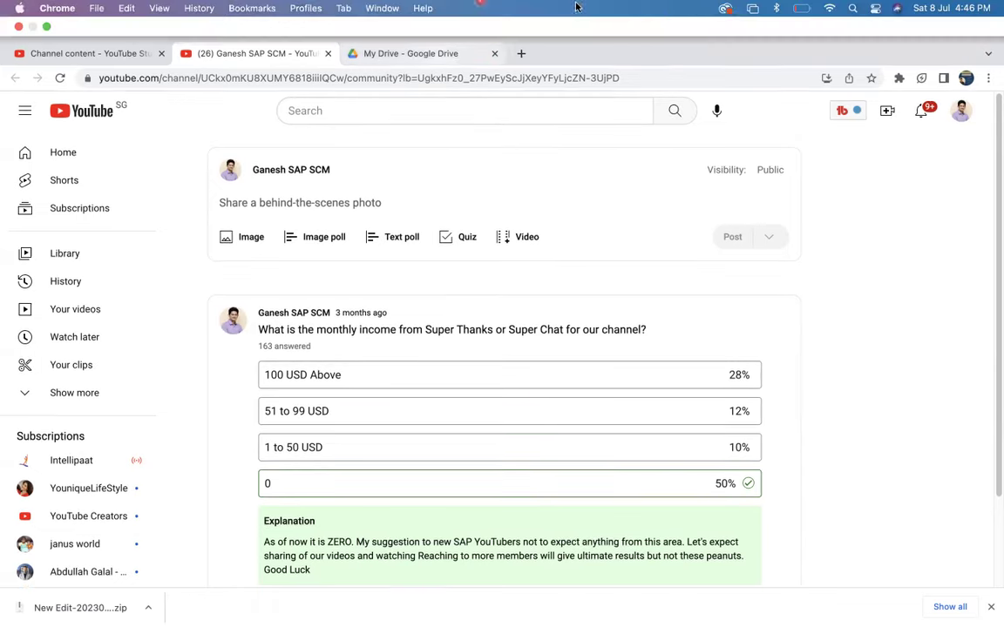